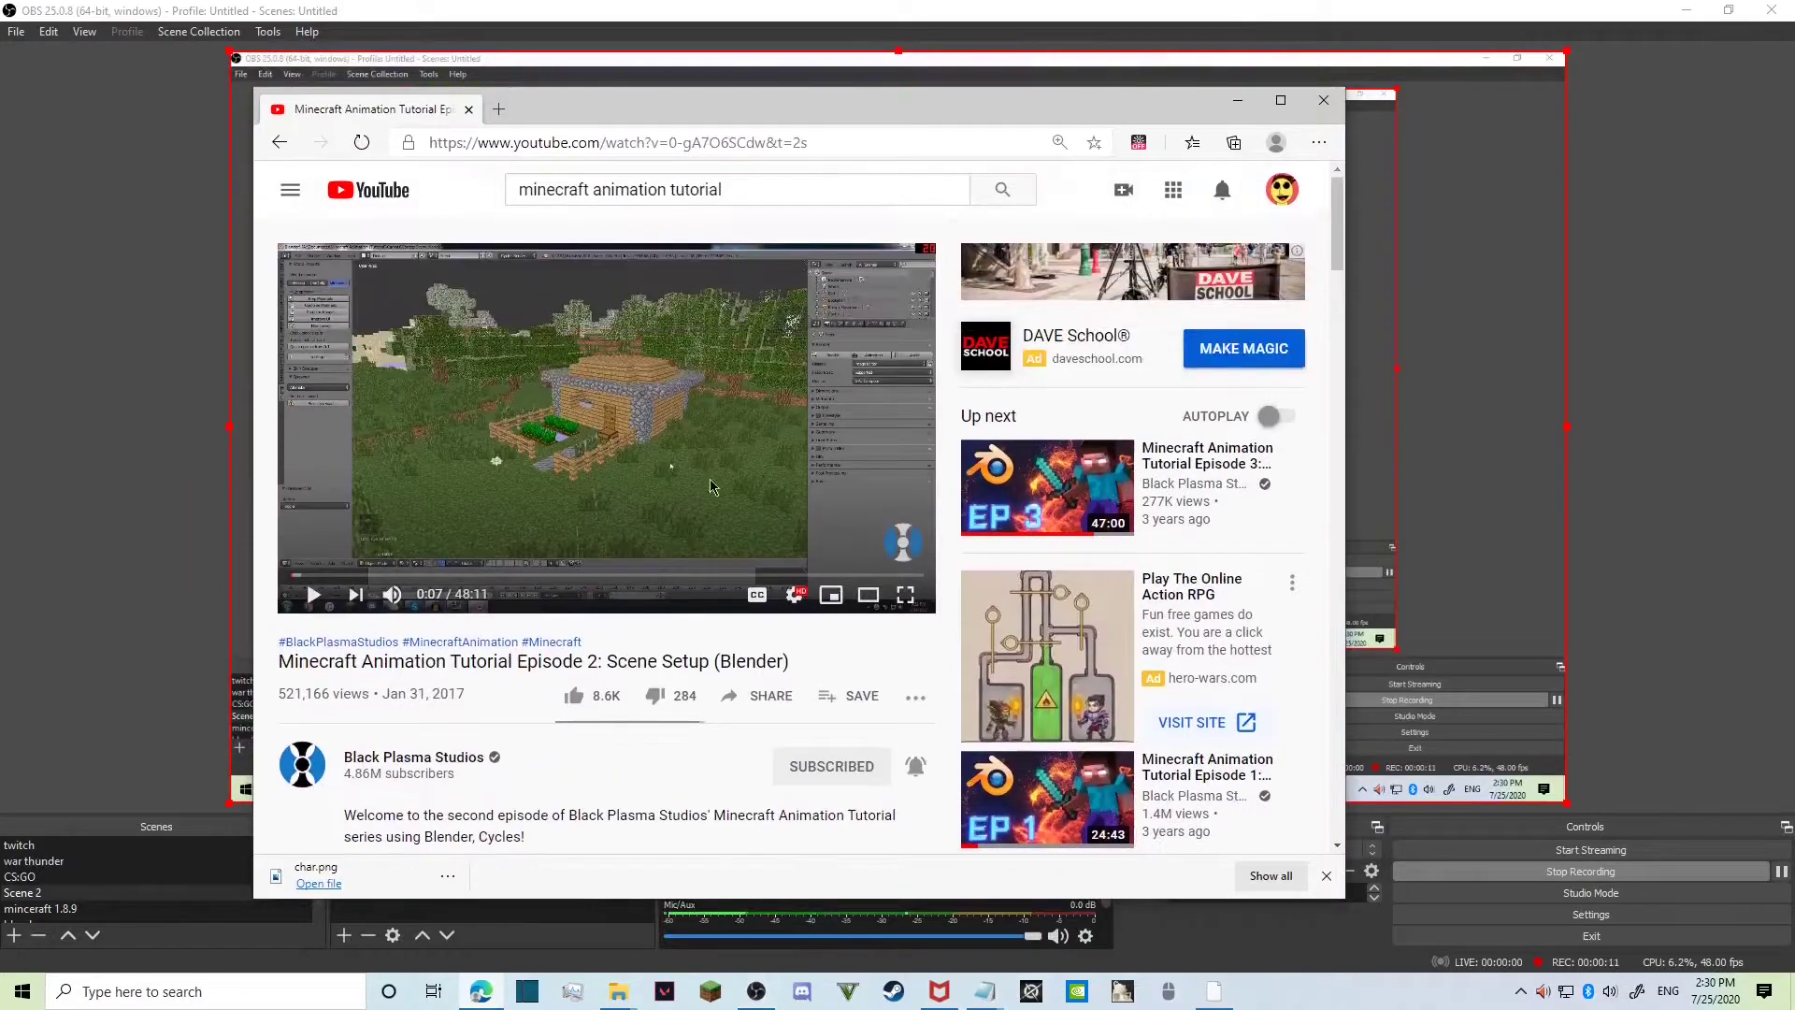
Review the list of topics covered in the description of the Minecraft Animation Tutorial Episode 2: Scene Setup video.
scroll(465, 635, down, 4)
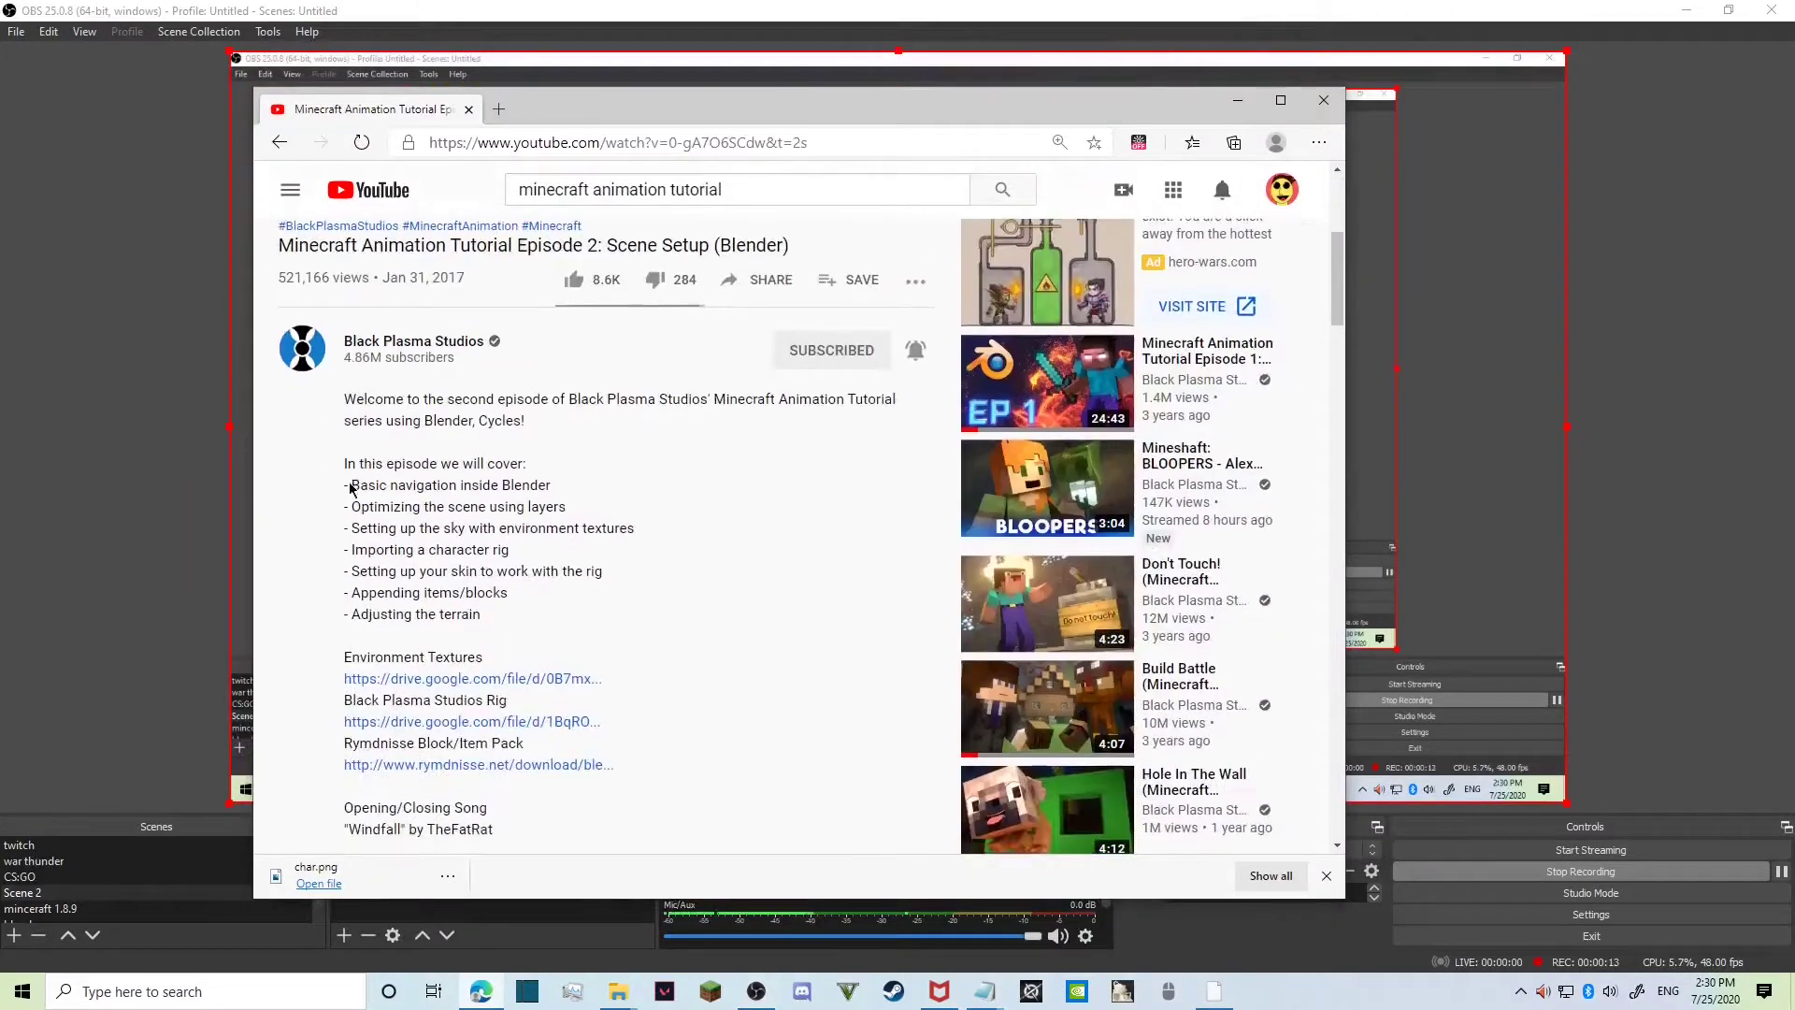
drag(350, 487, 598, 621)
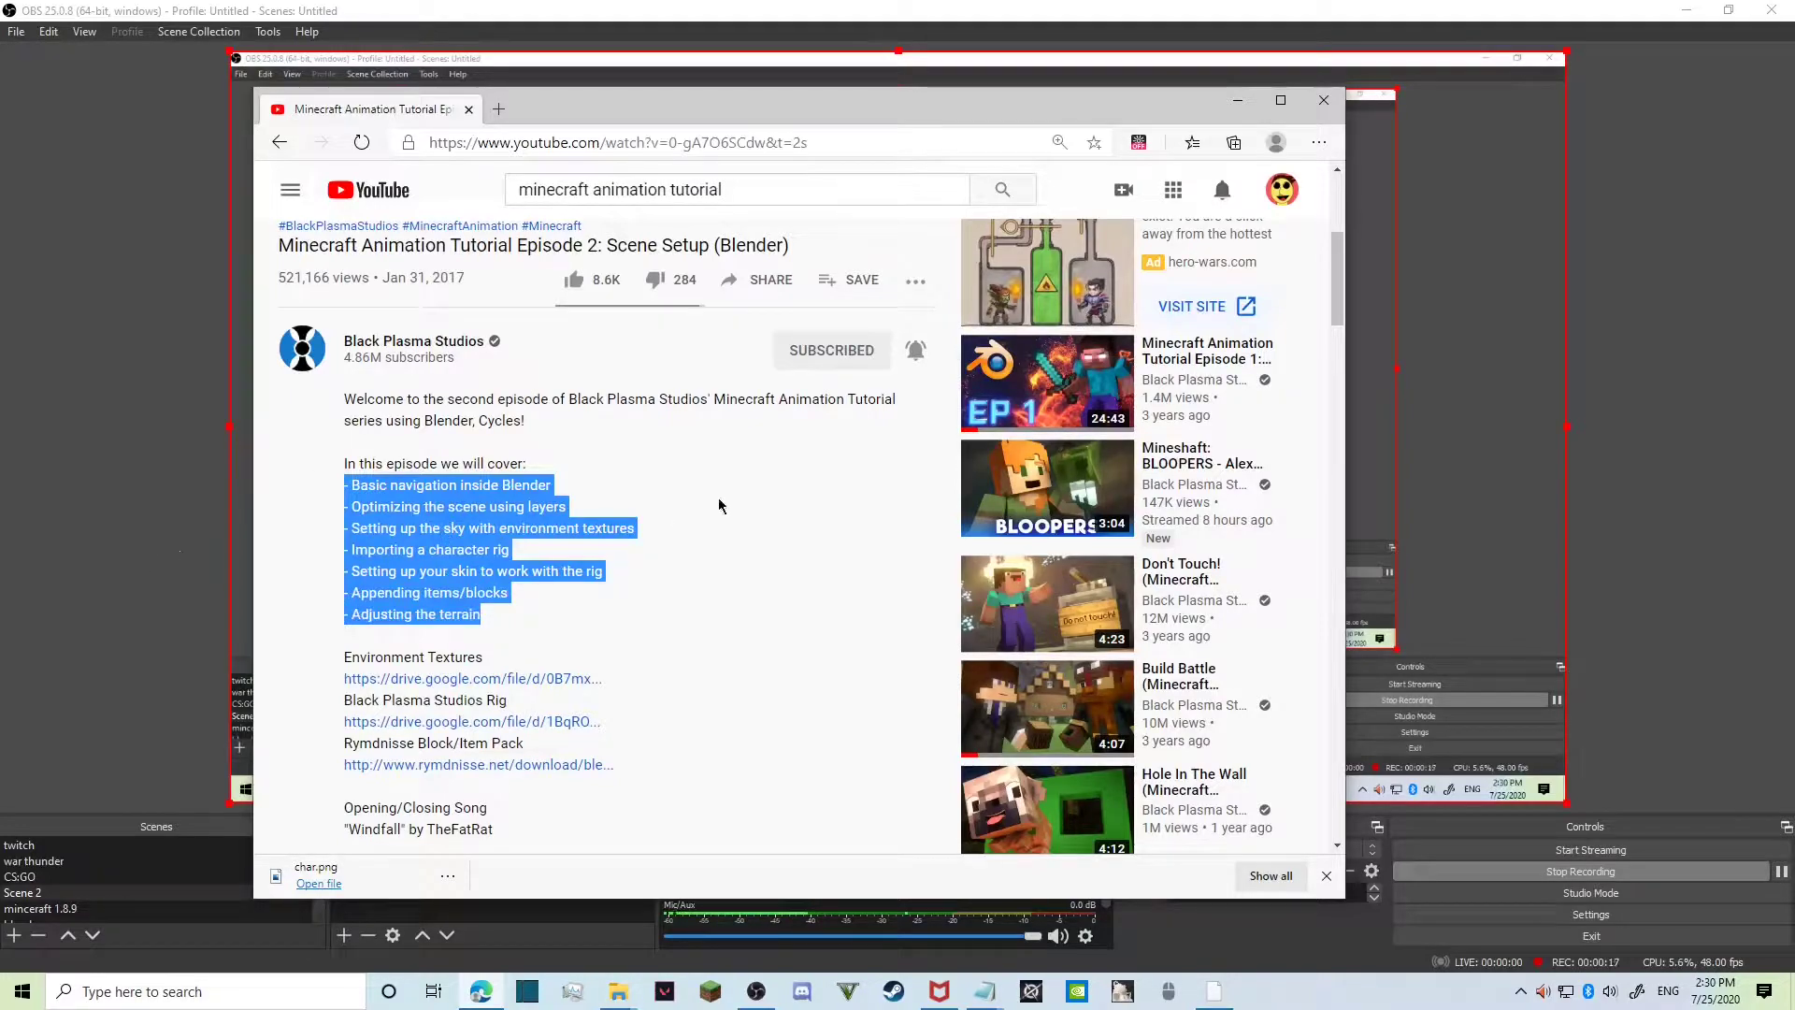
scroll(706, 630, up, 4)
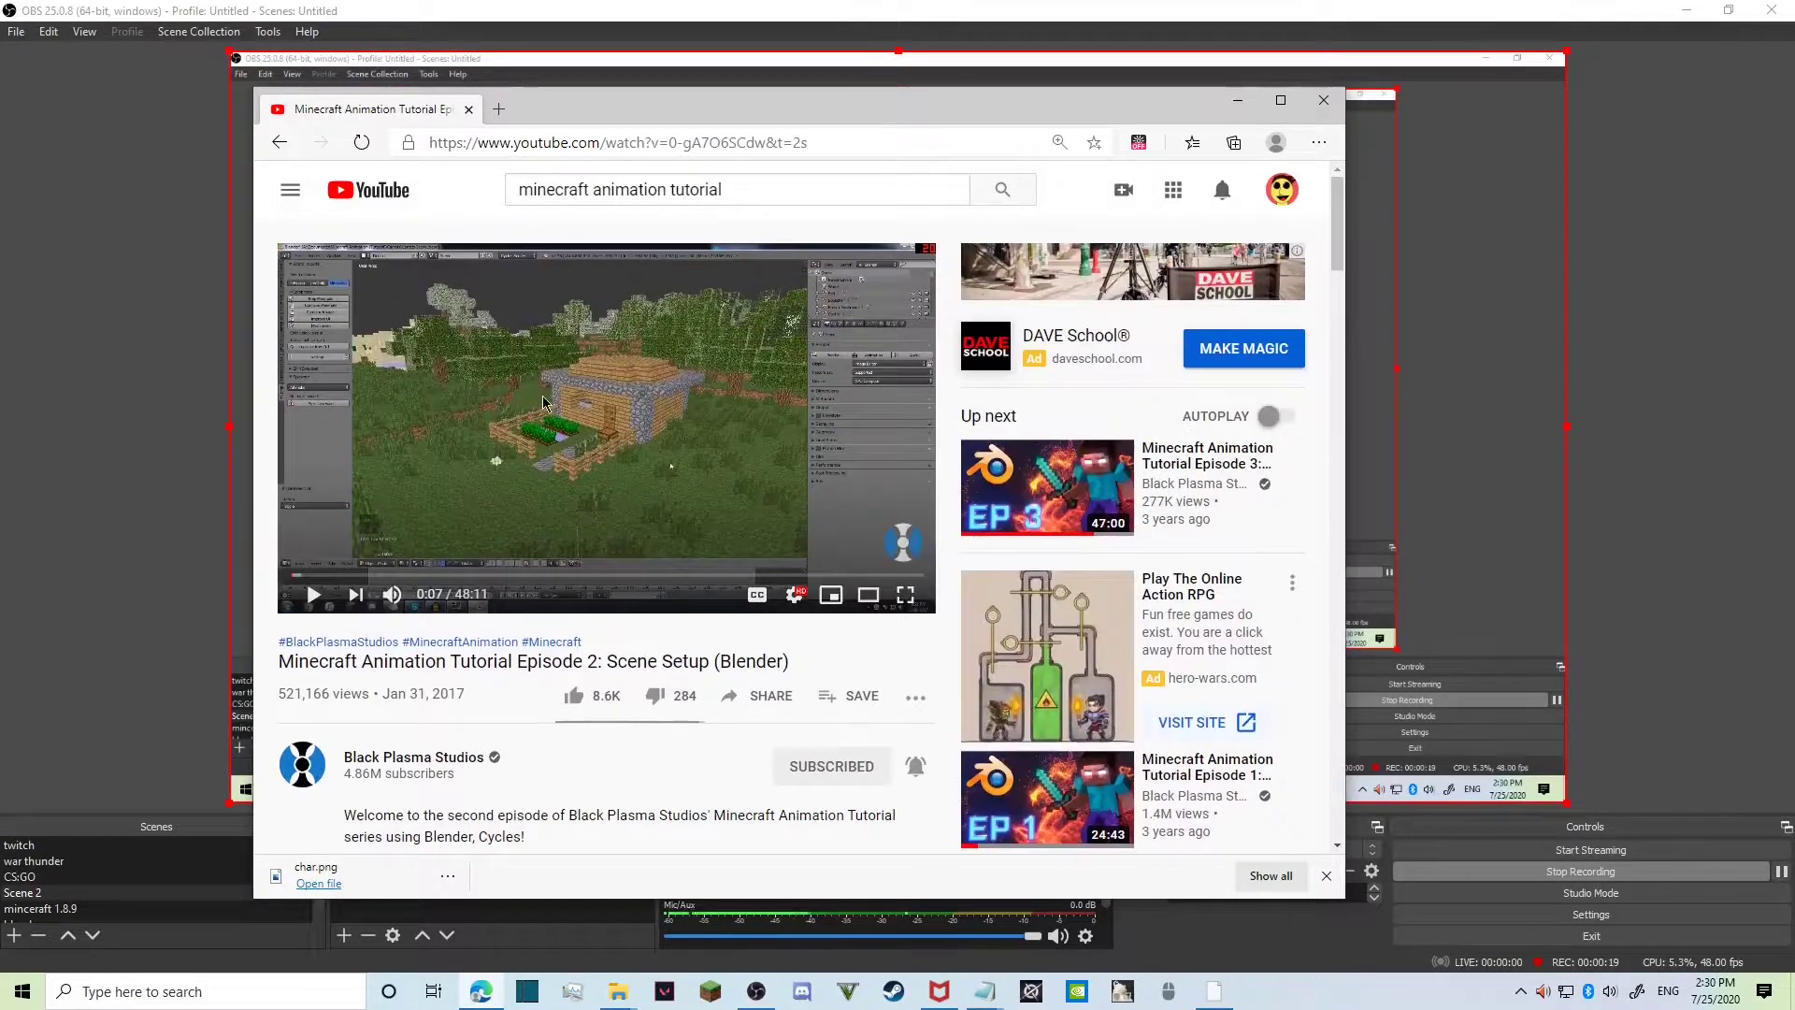
scroll(544, 402, down, 5)
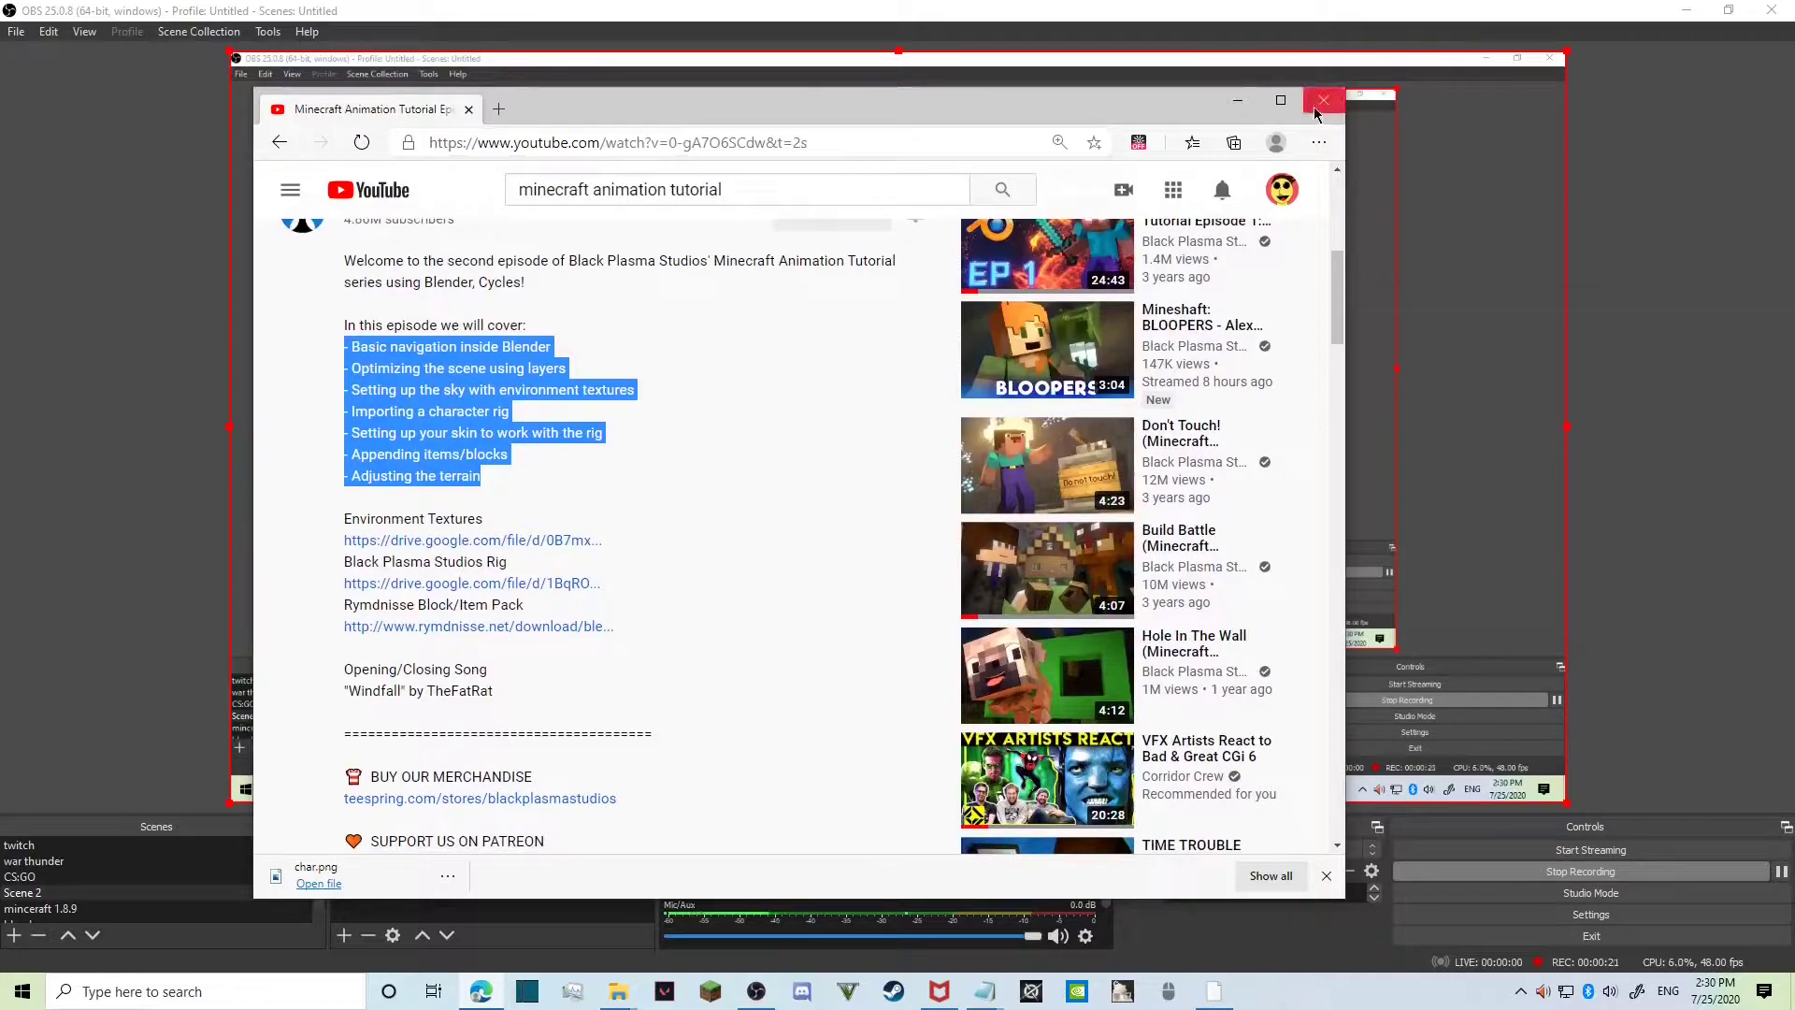
scroll(655, 467, up, 4)
click(1280, 100)
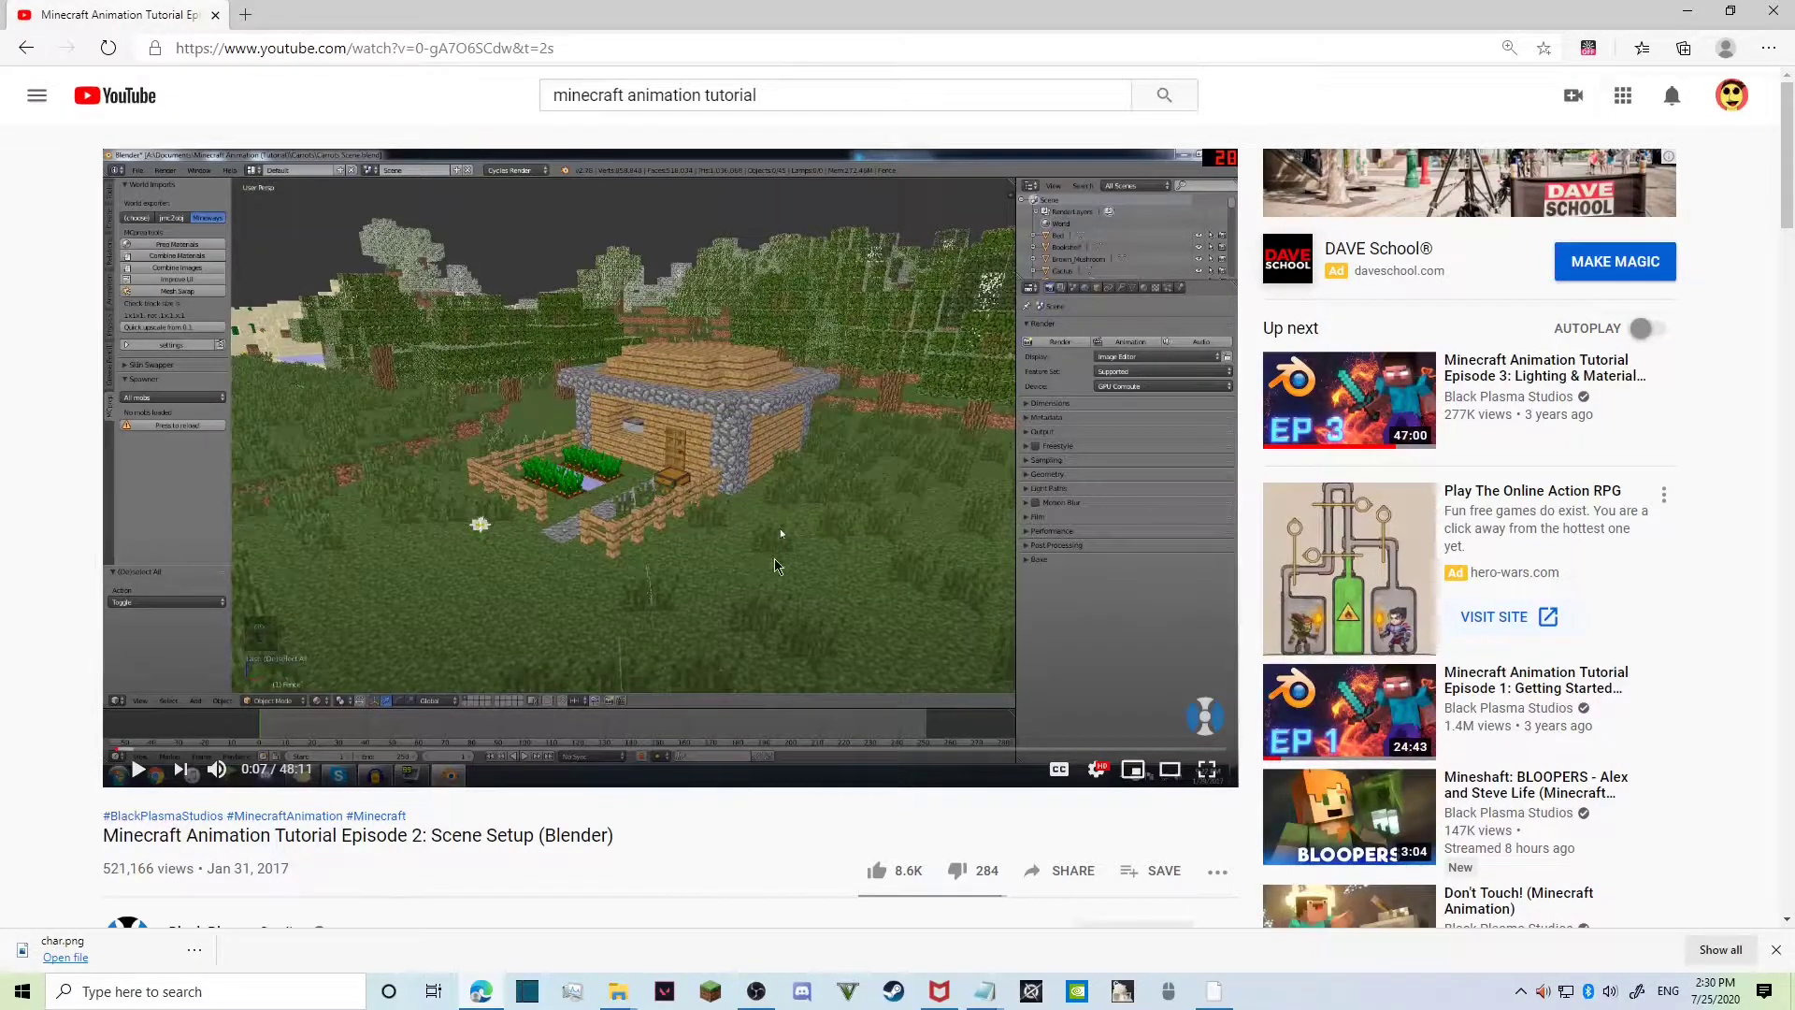
scroll(652, 600, down, 3)
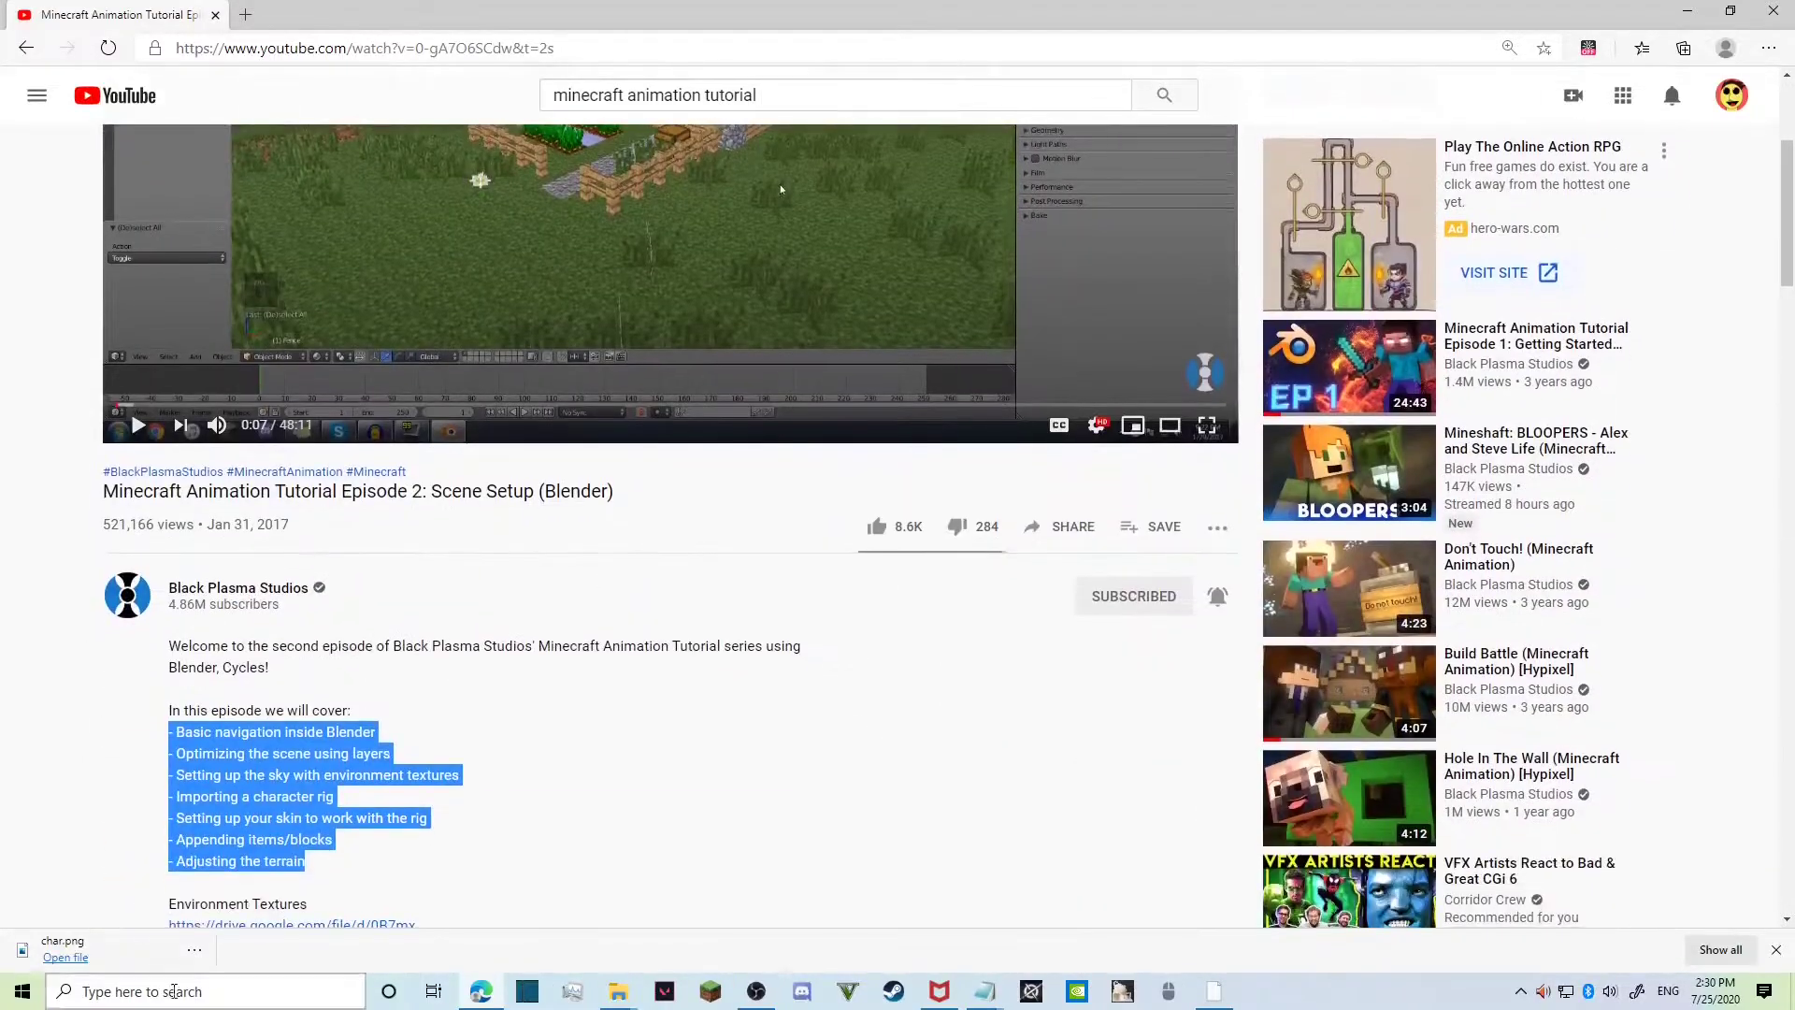
click(1776, 950)
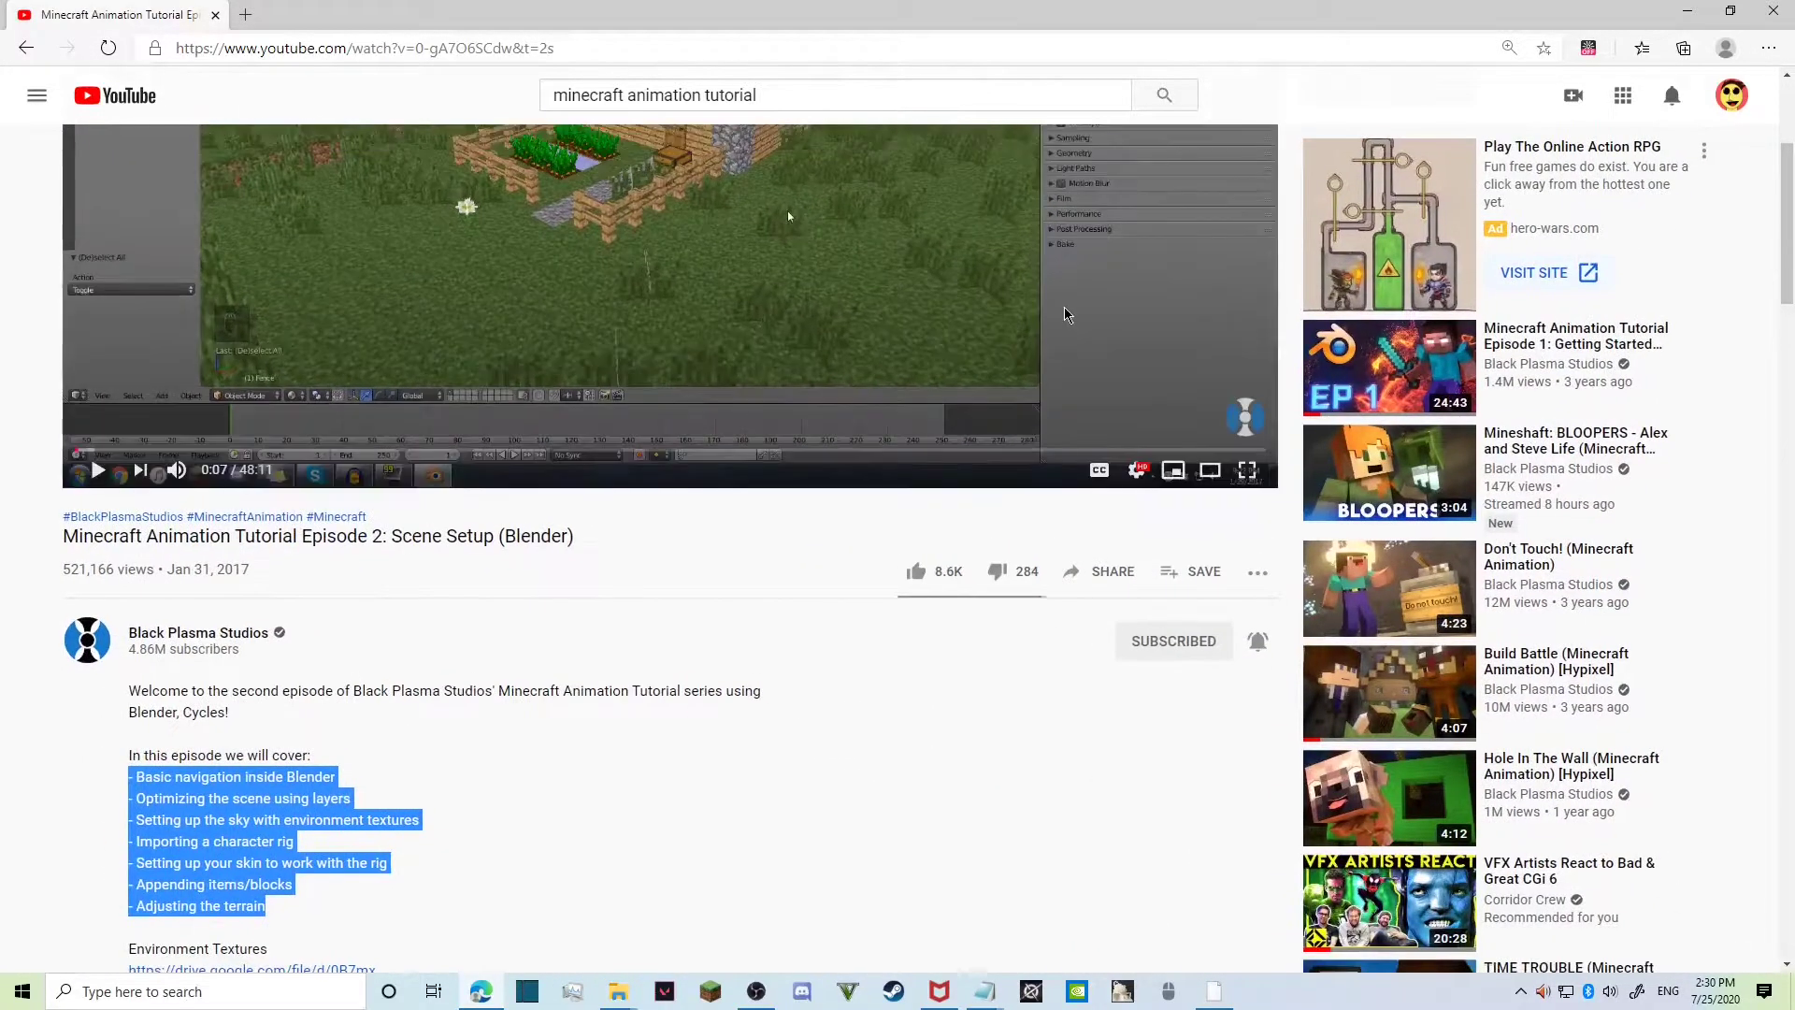
scroll(400, 175, up, 3)
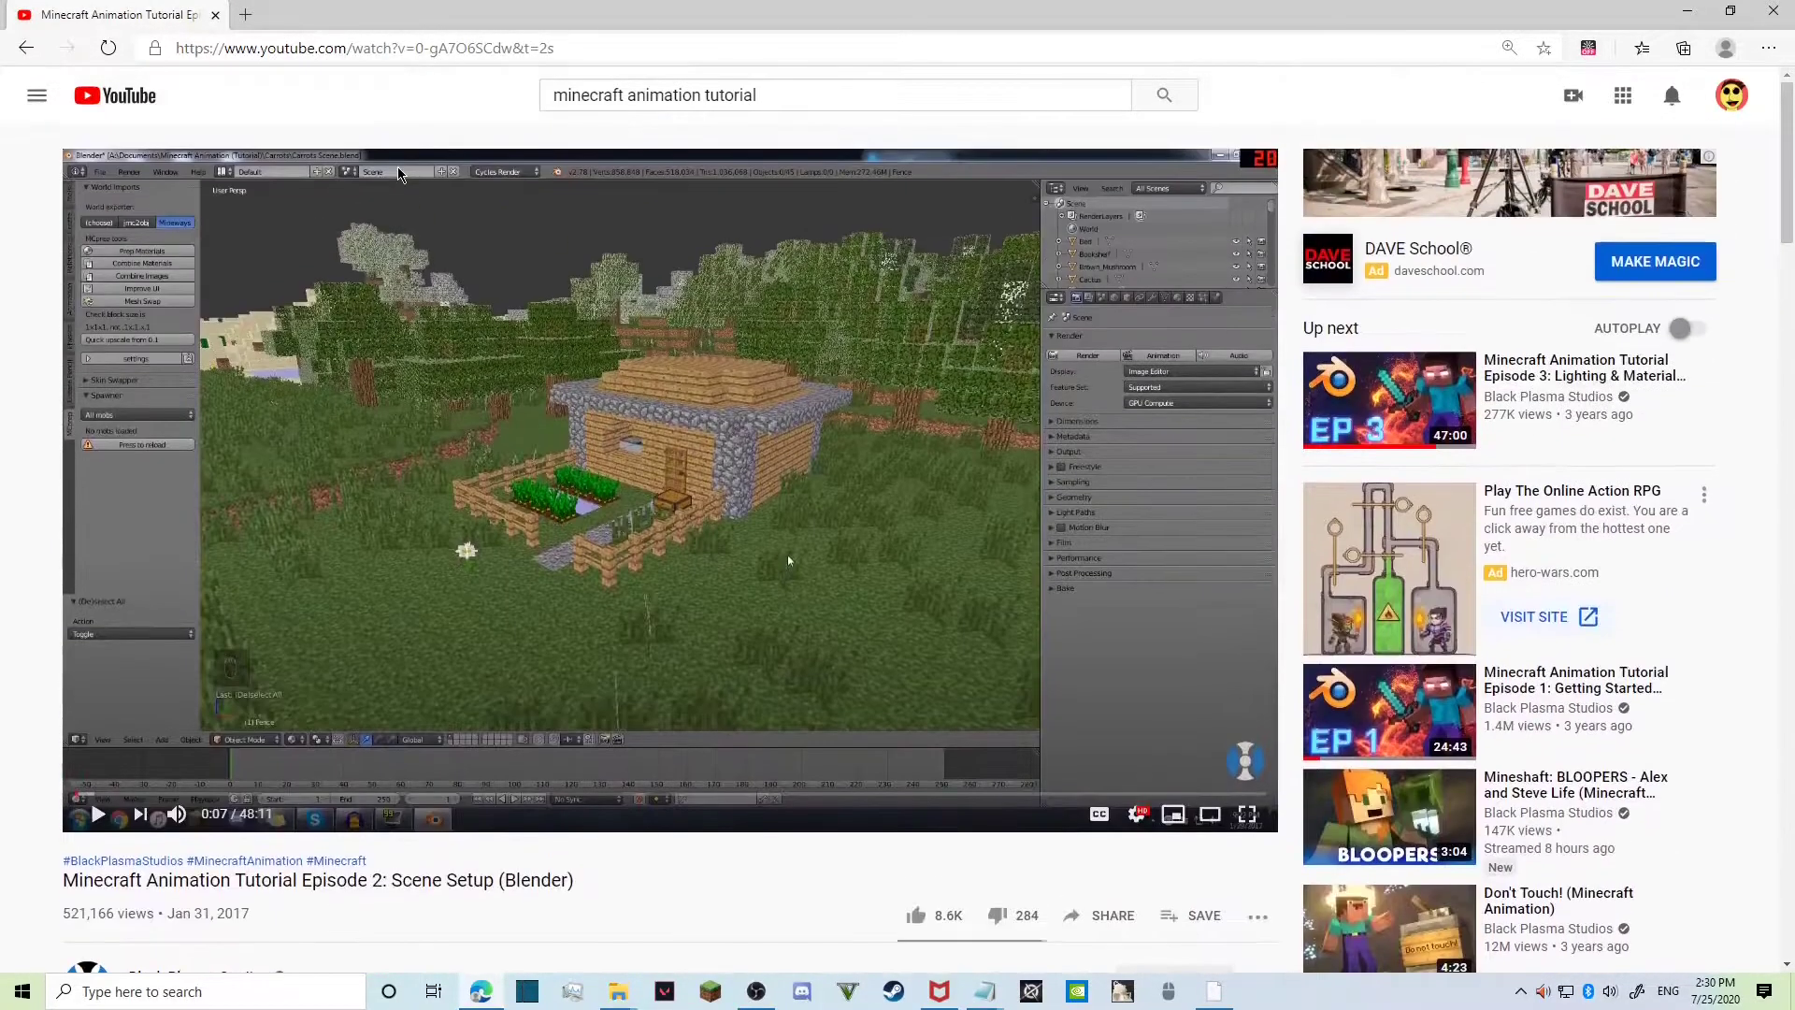
scroll(788, 559, down, 10)
scroll(221, 601, up, 5)
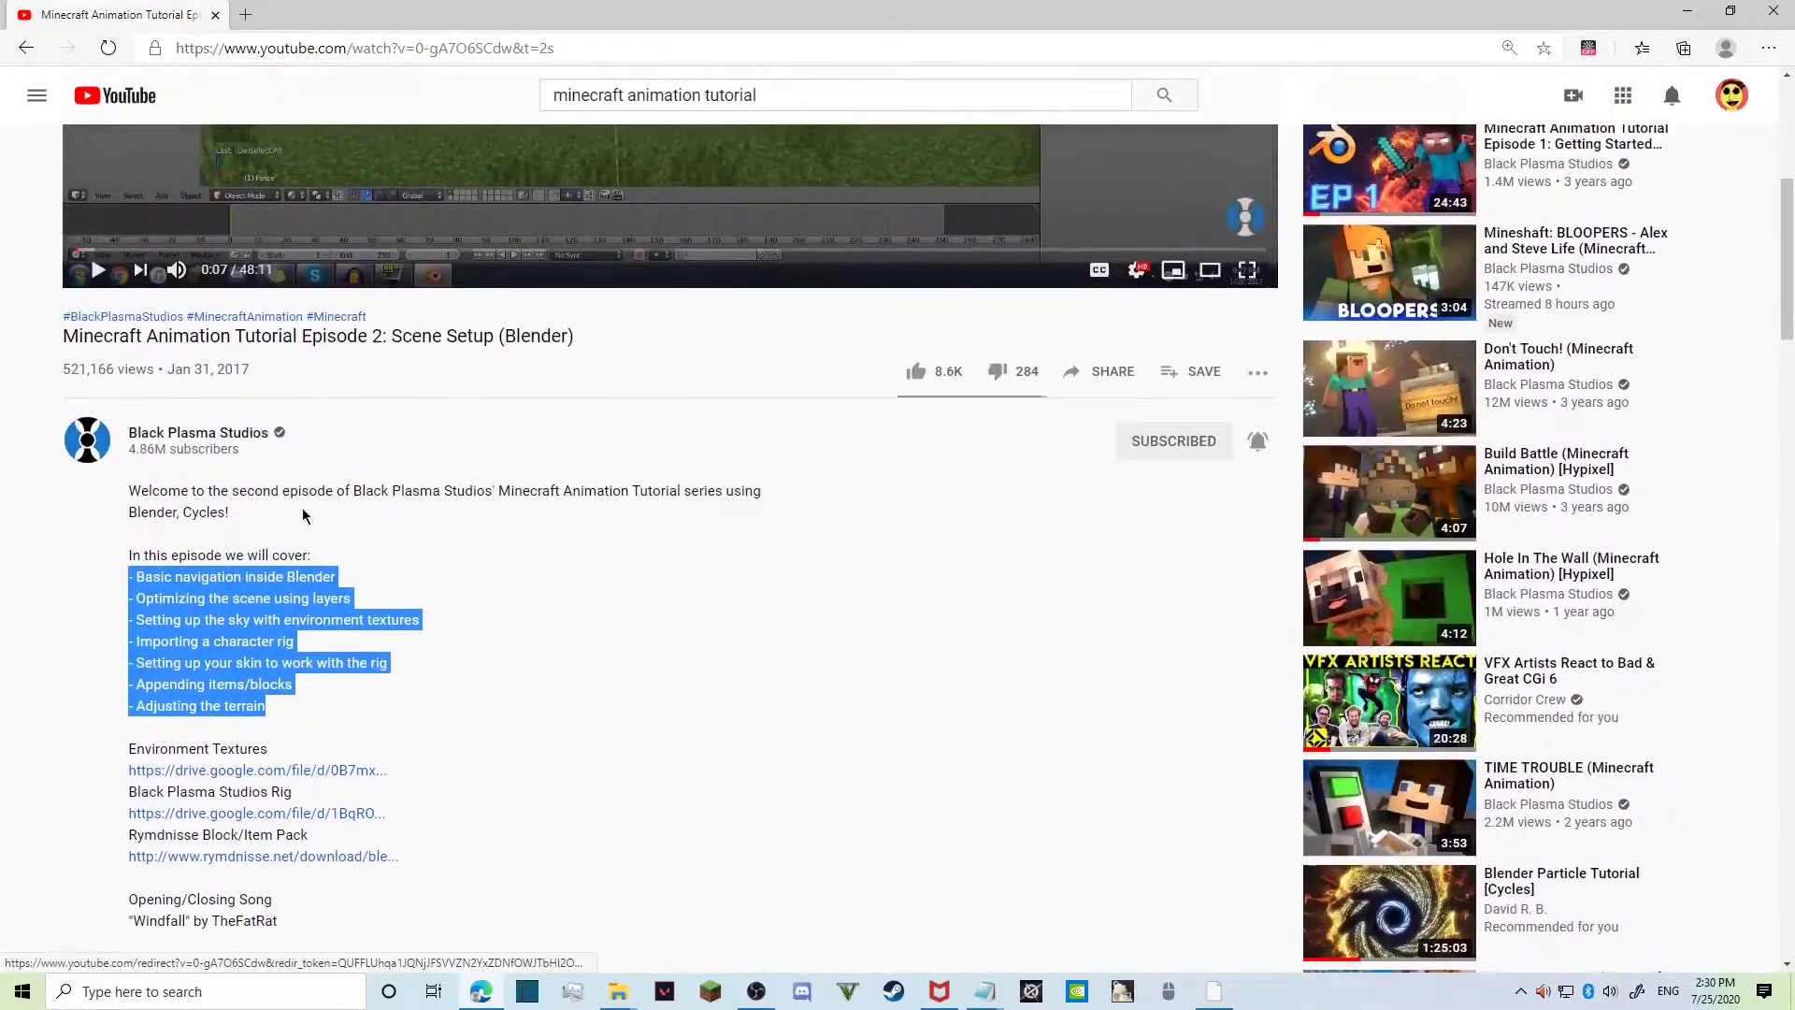
Switch to Blender and explore the Tutorial World village using walk navigation.
click(1168, 994)
key(shift+grave)
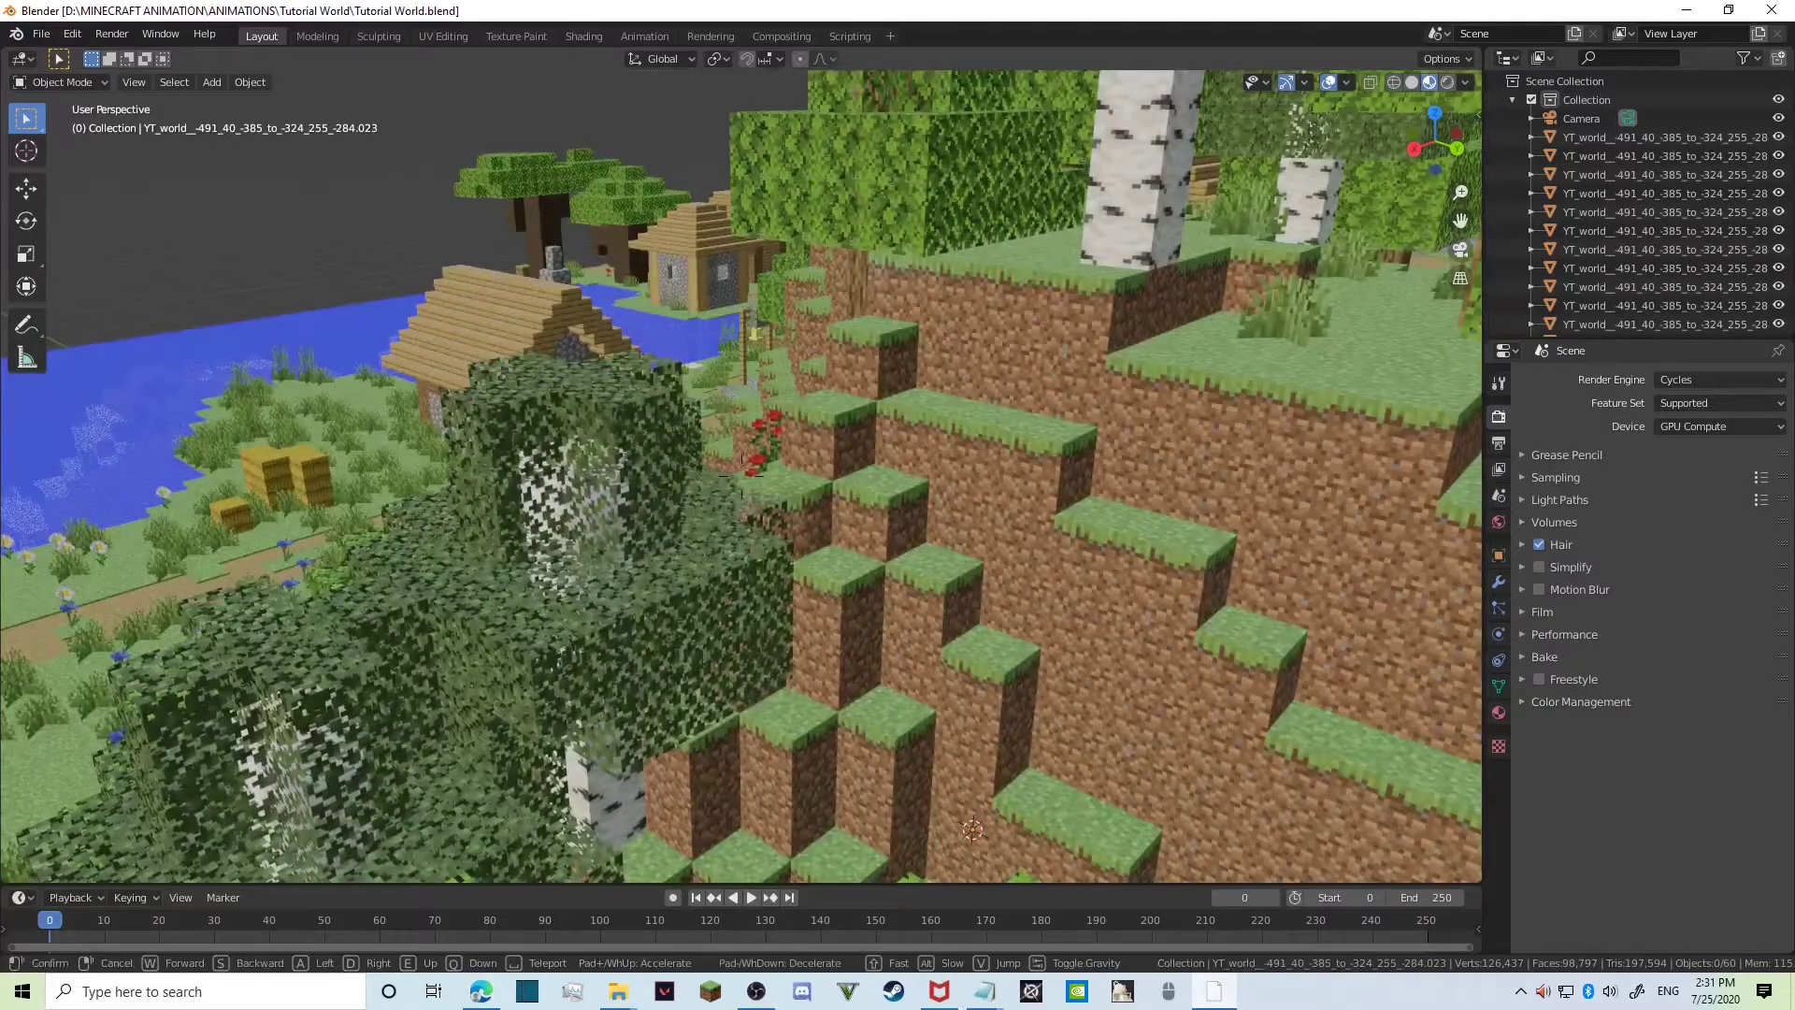
key(w)
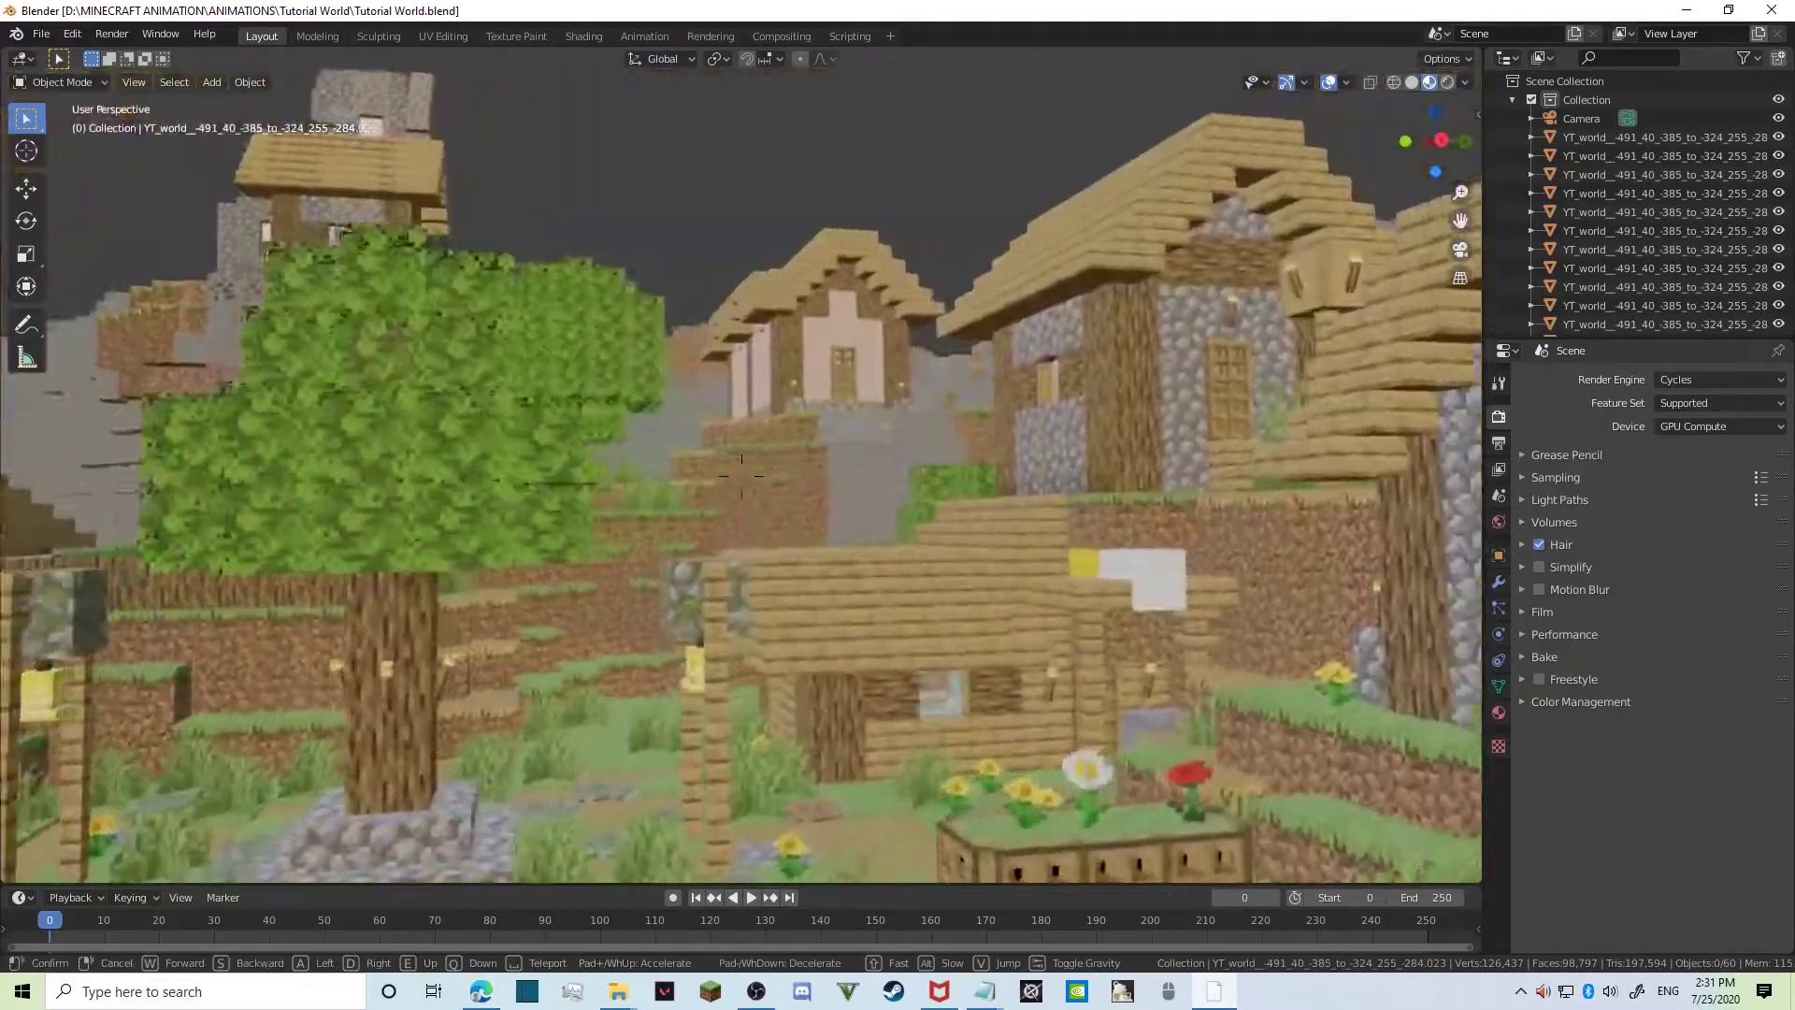
key(w)
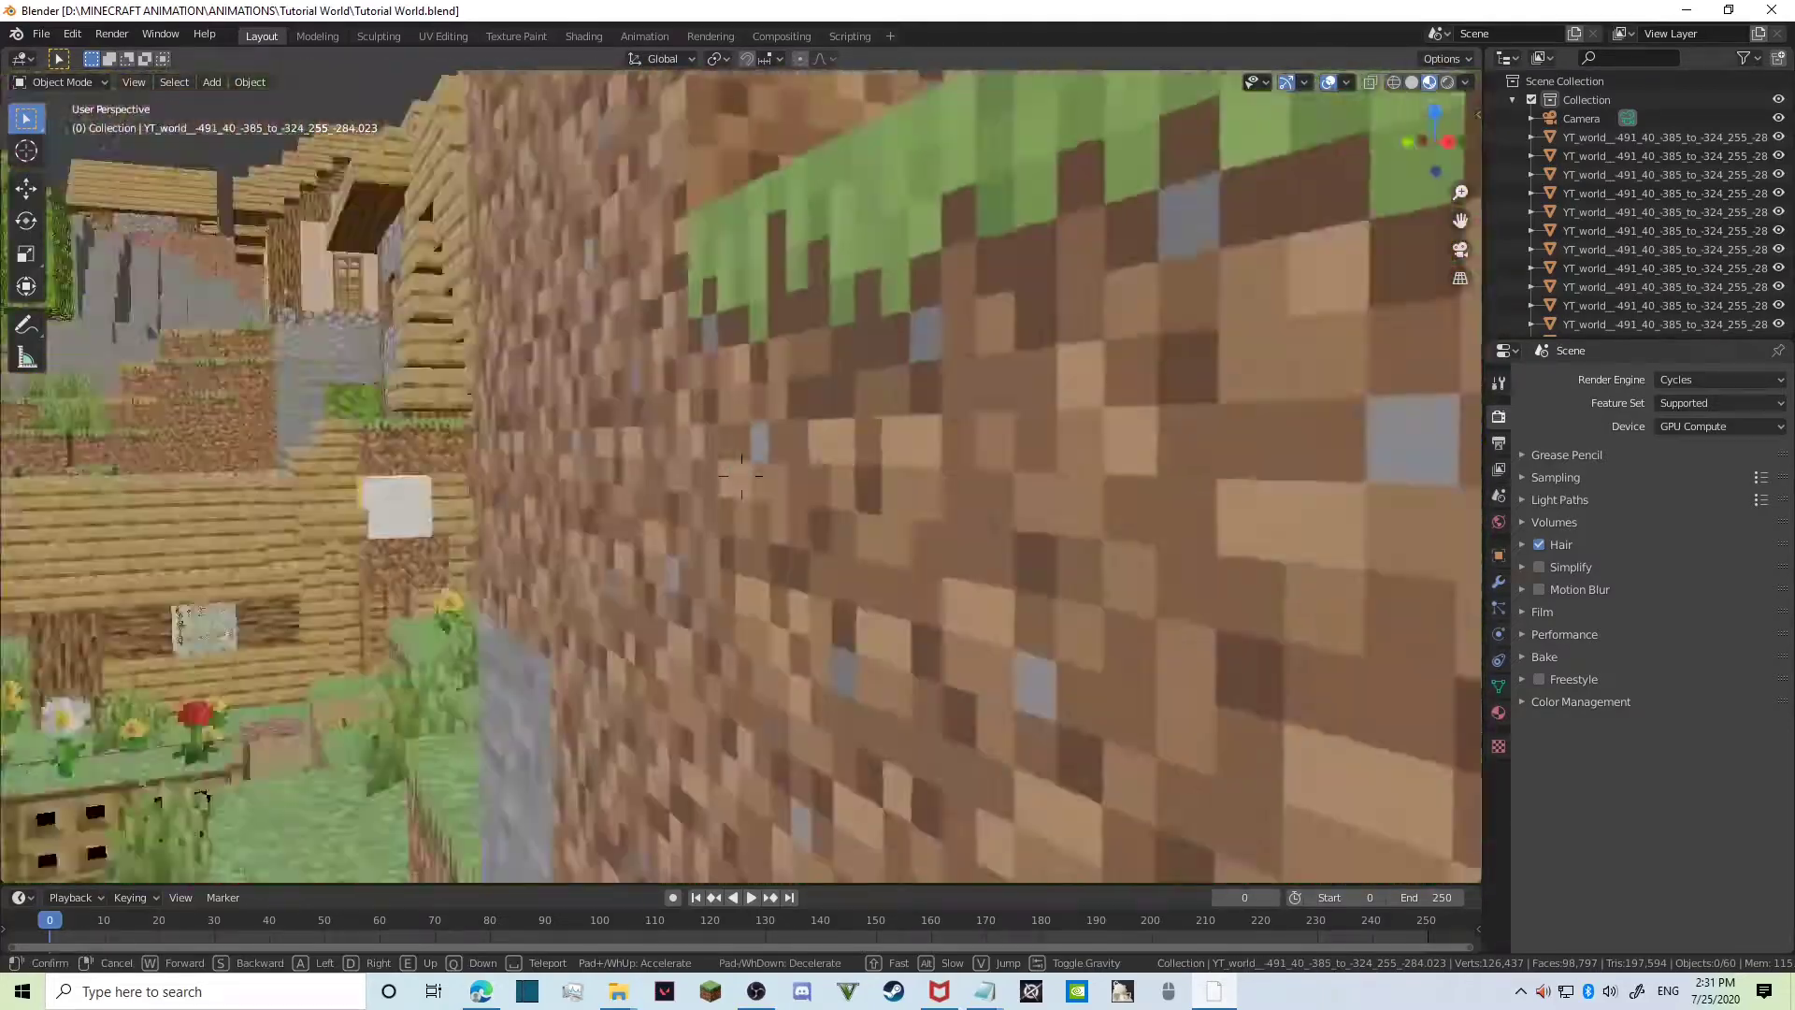
key(s)
key(w)
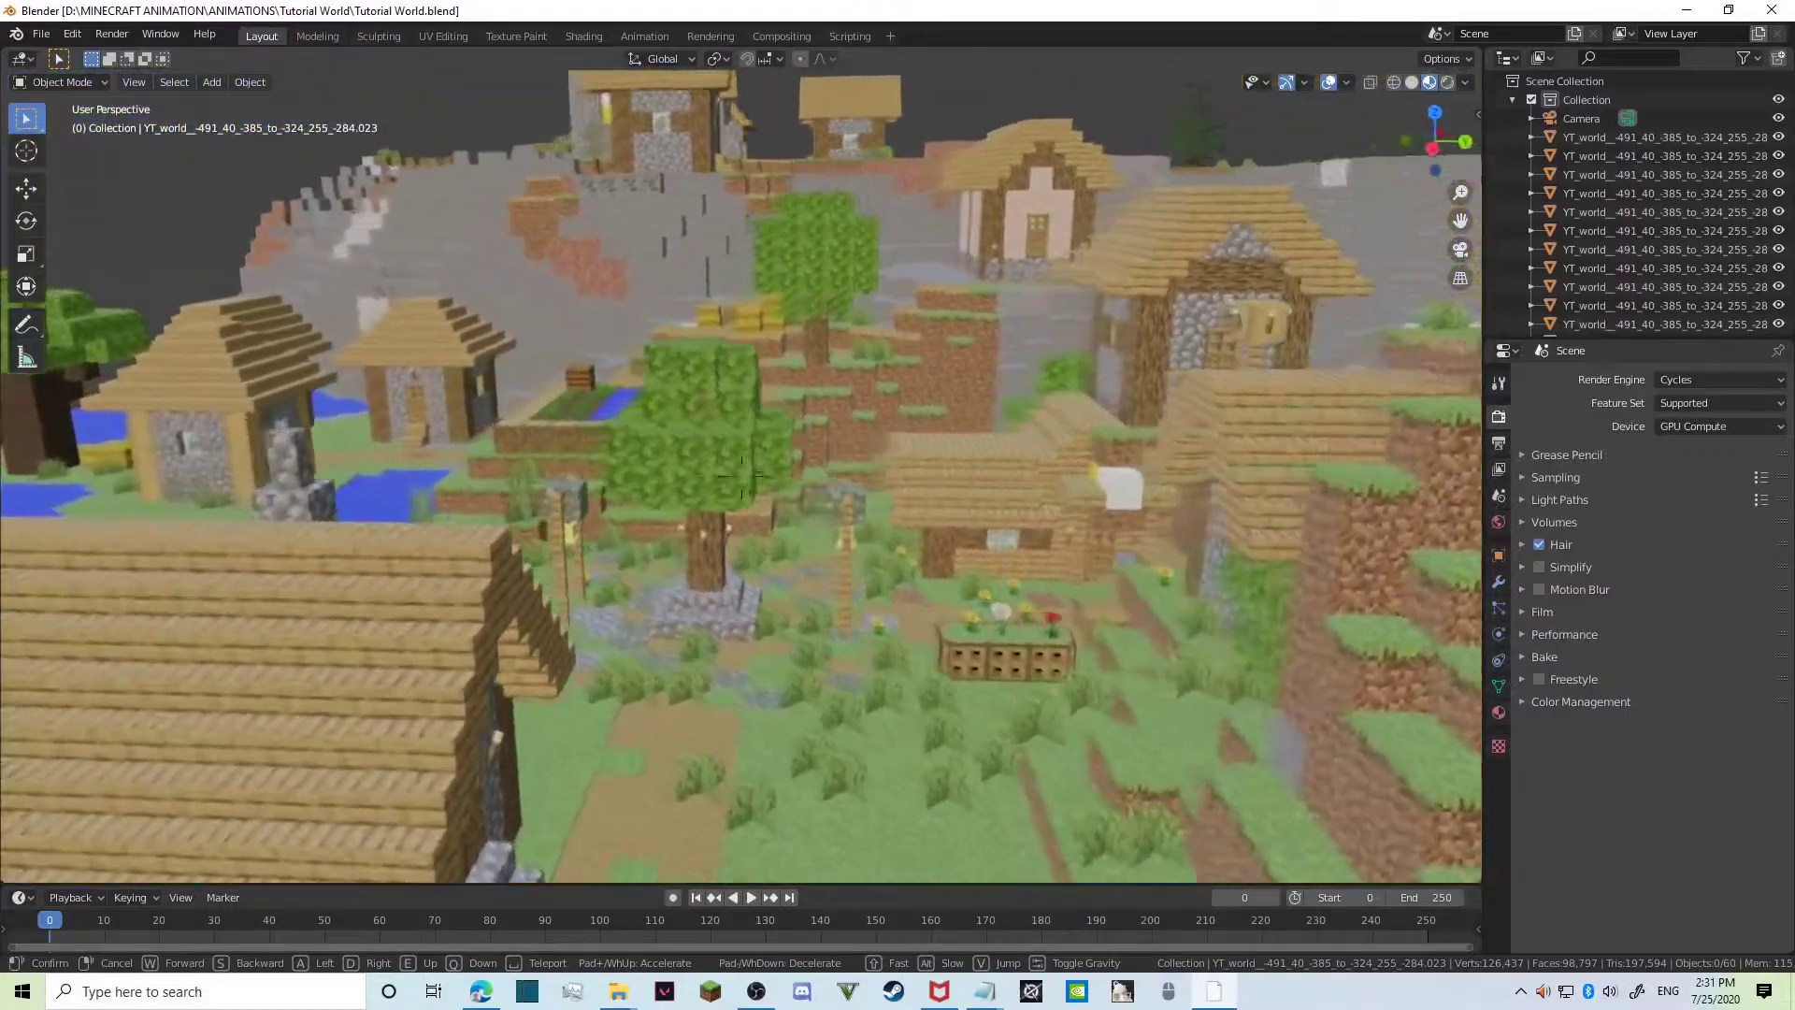
click(743, 475)
Look through the scene camera and fly it to a view over the wooden-roofed house in the village.
key(KP_0)
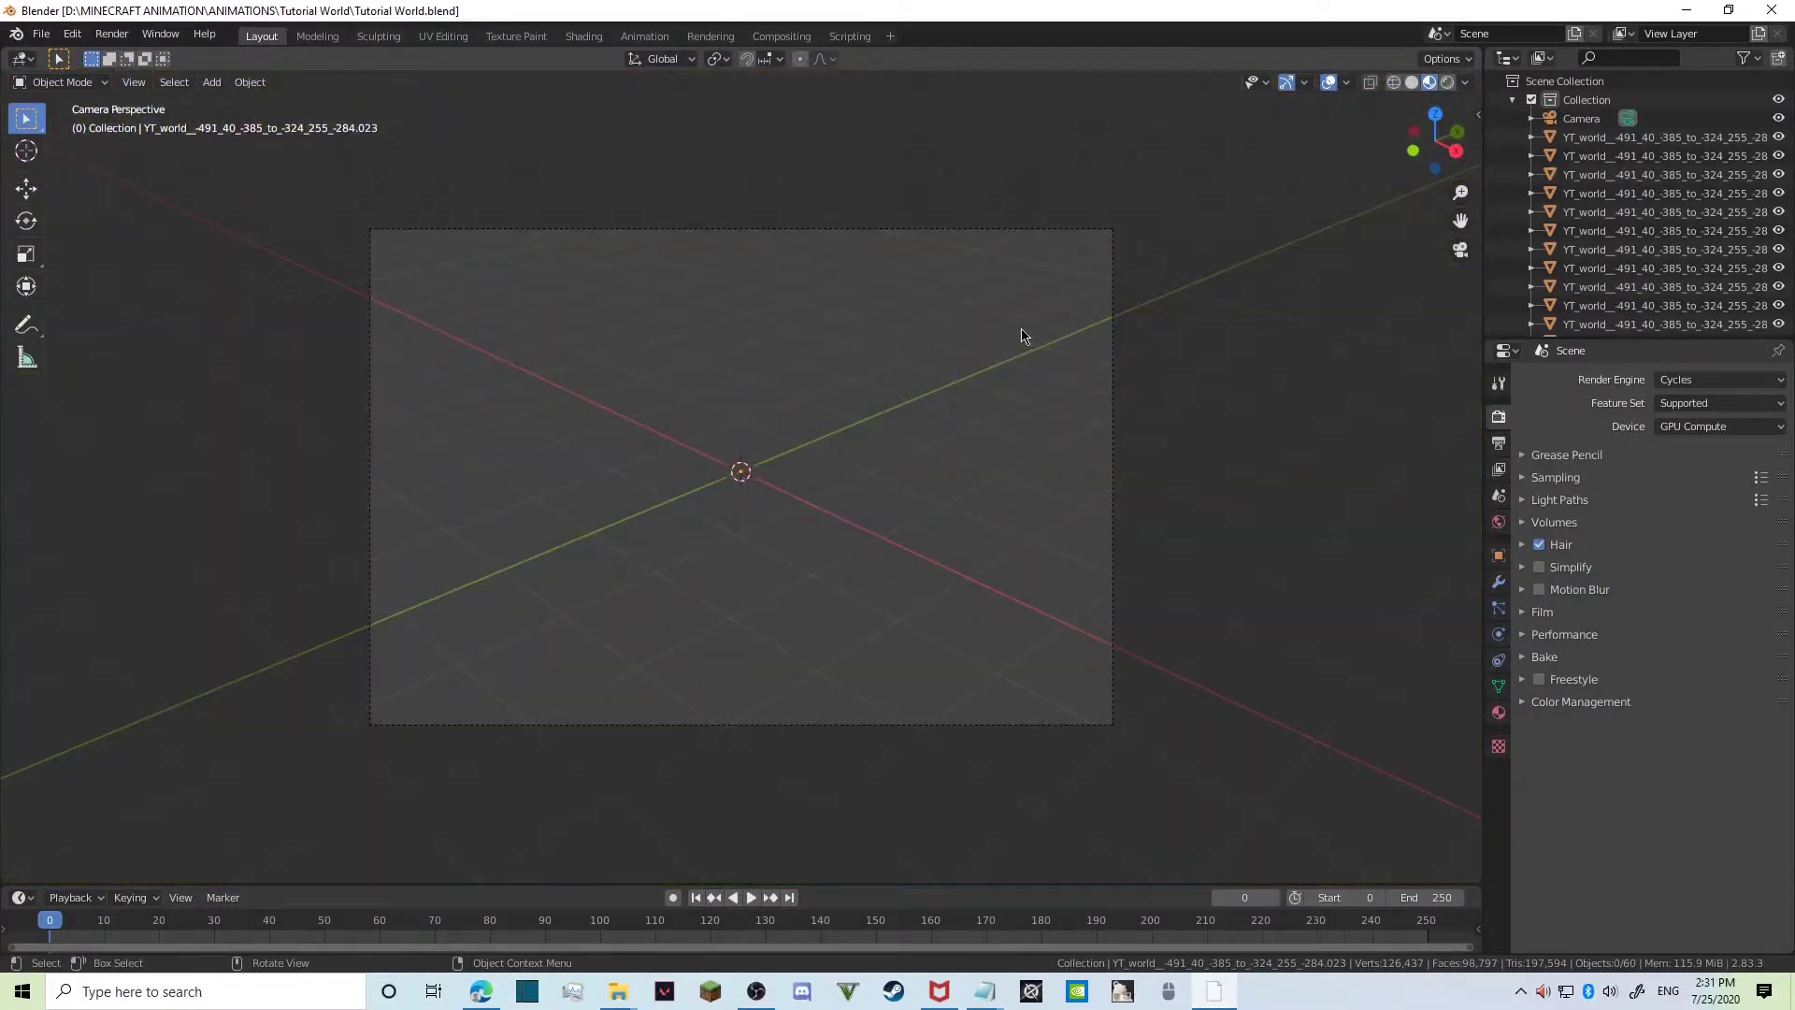
key(shift+grave)
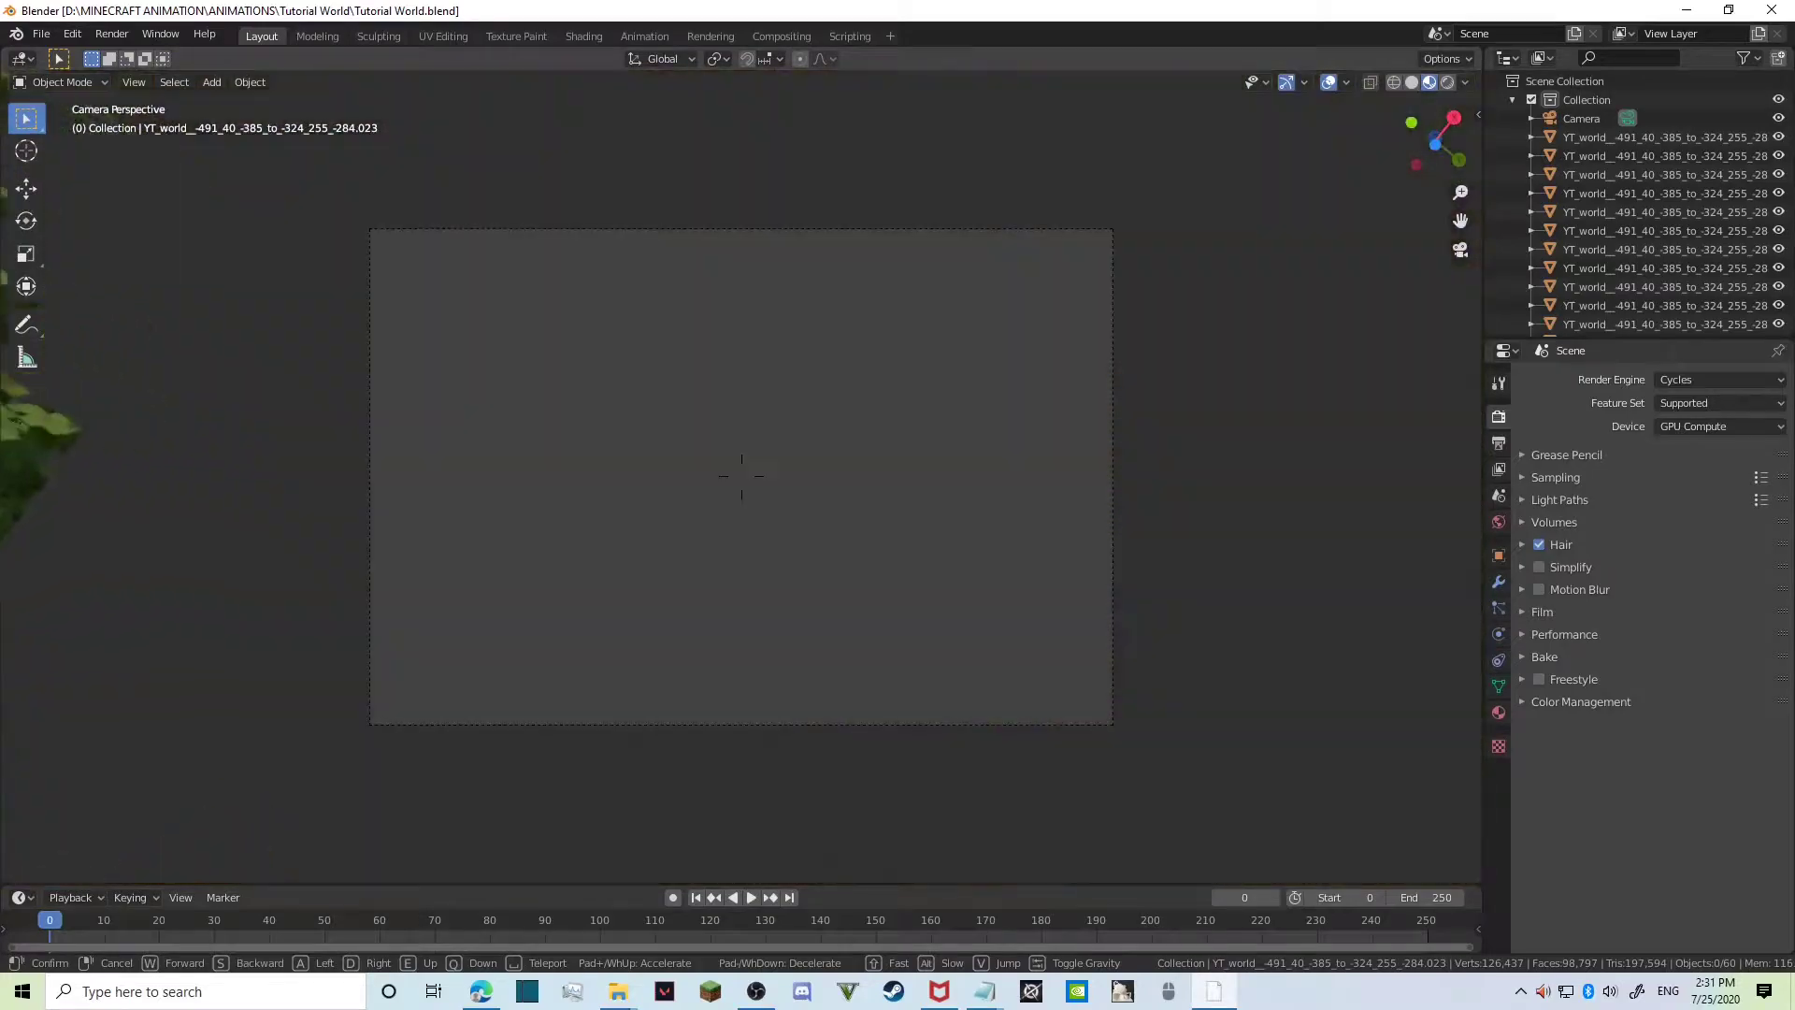
key(s)
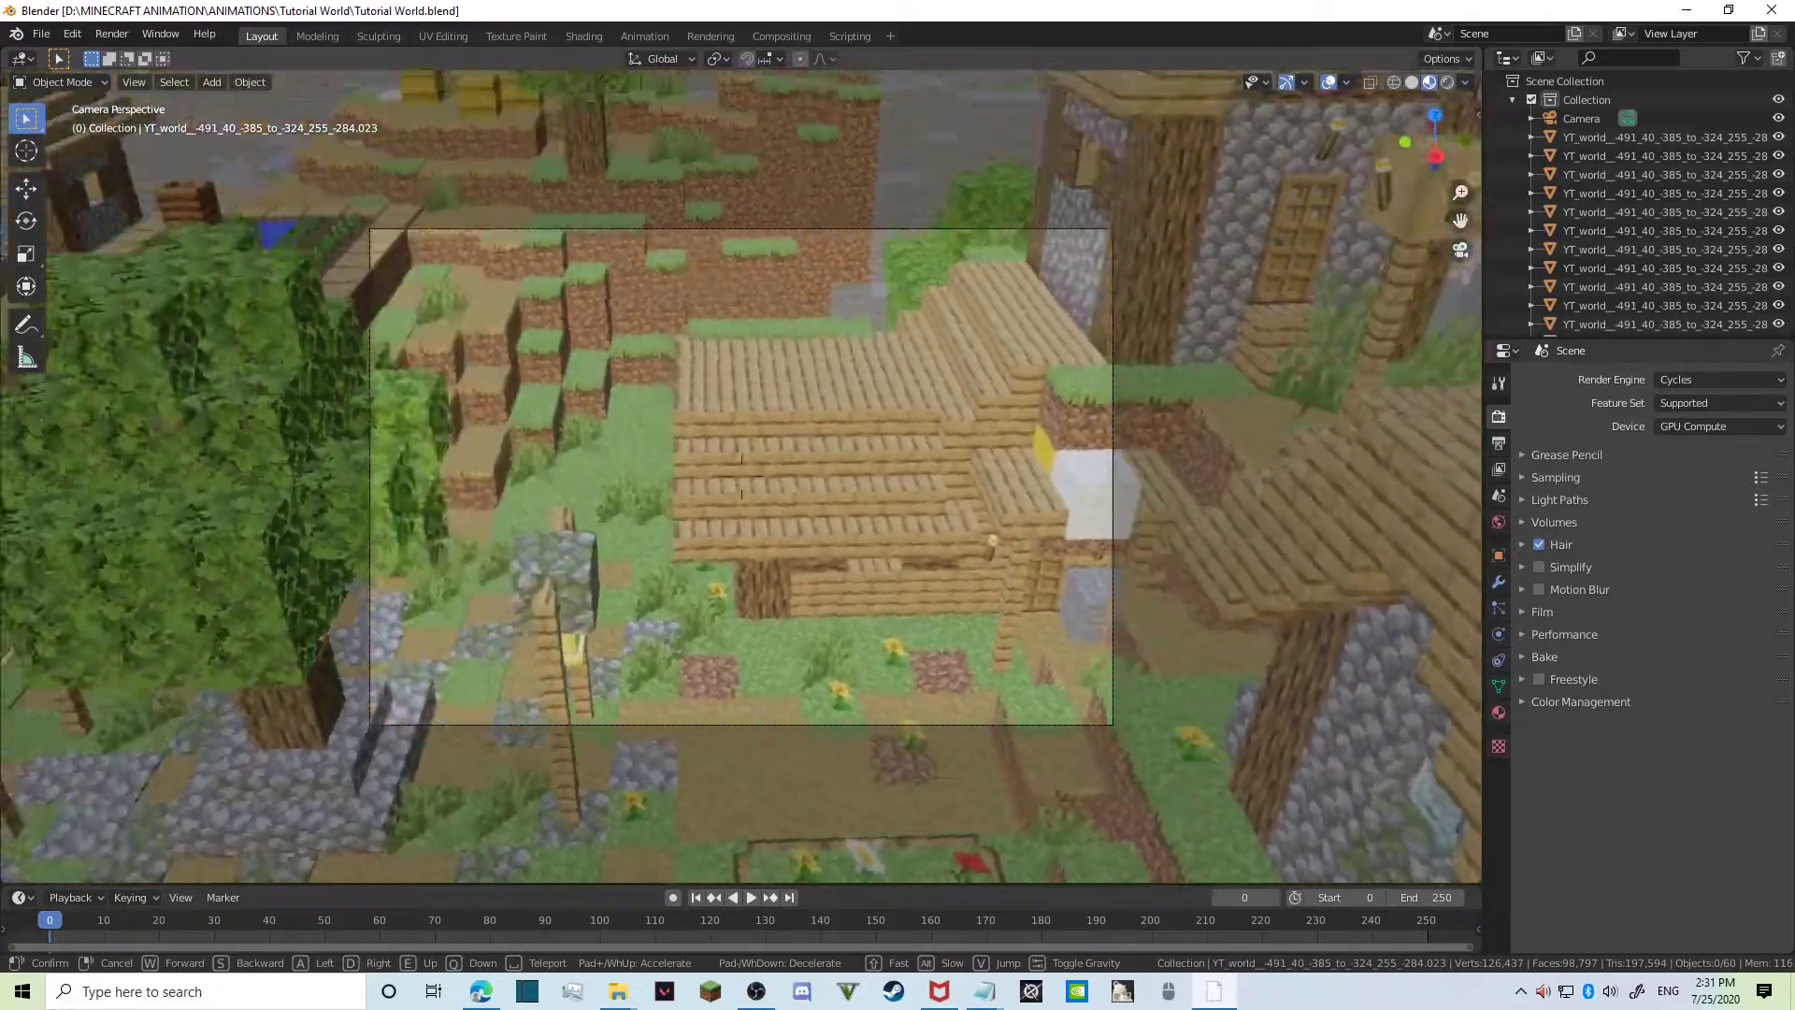
click(911, 435)
Enable Lock Camera to View and move the camera back so it frames the village houses and stone slope from above.
key(n)
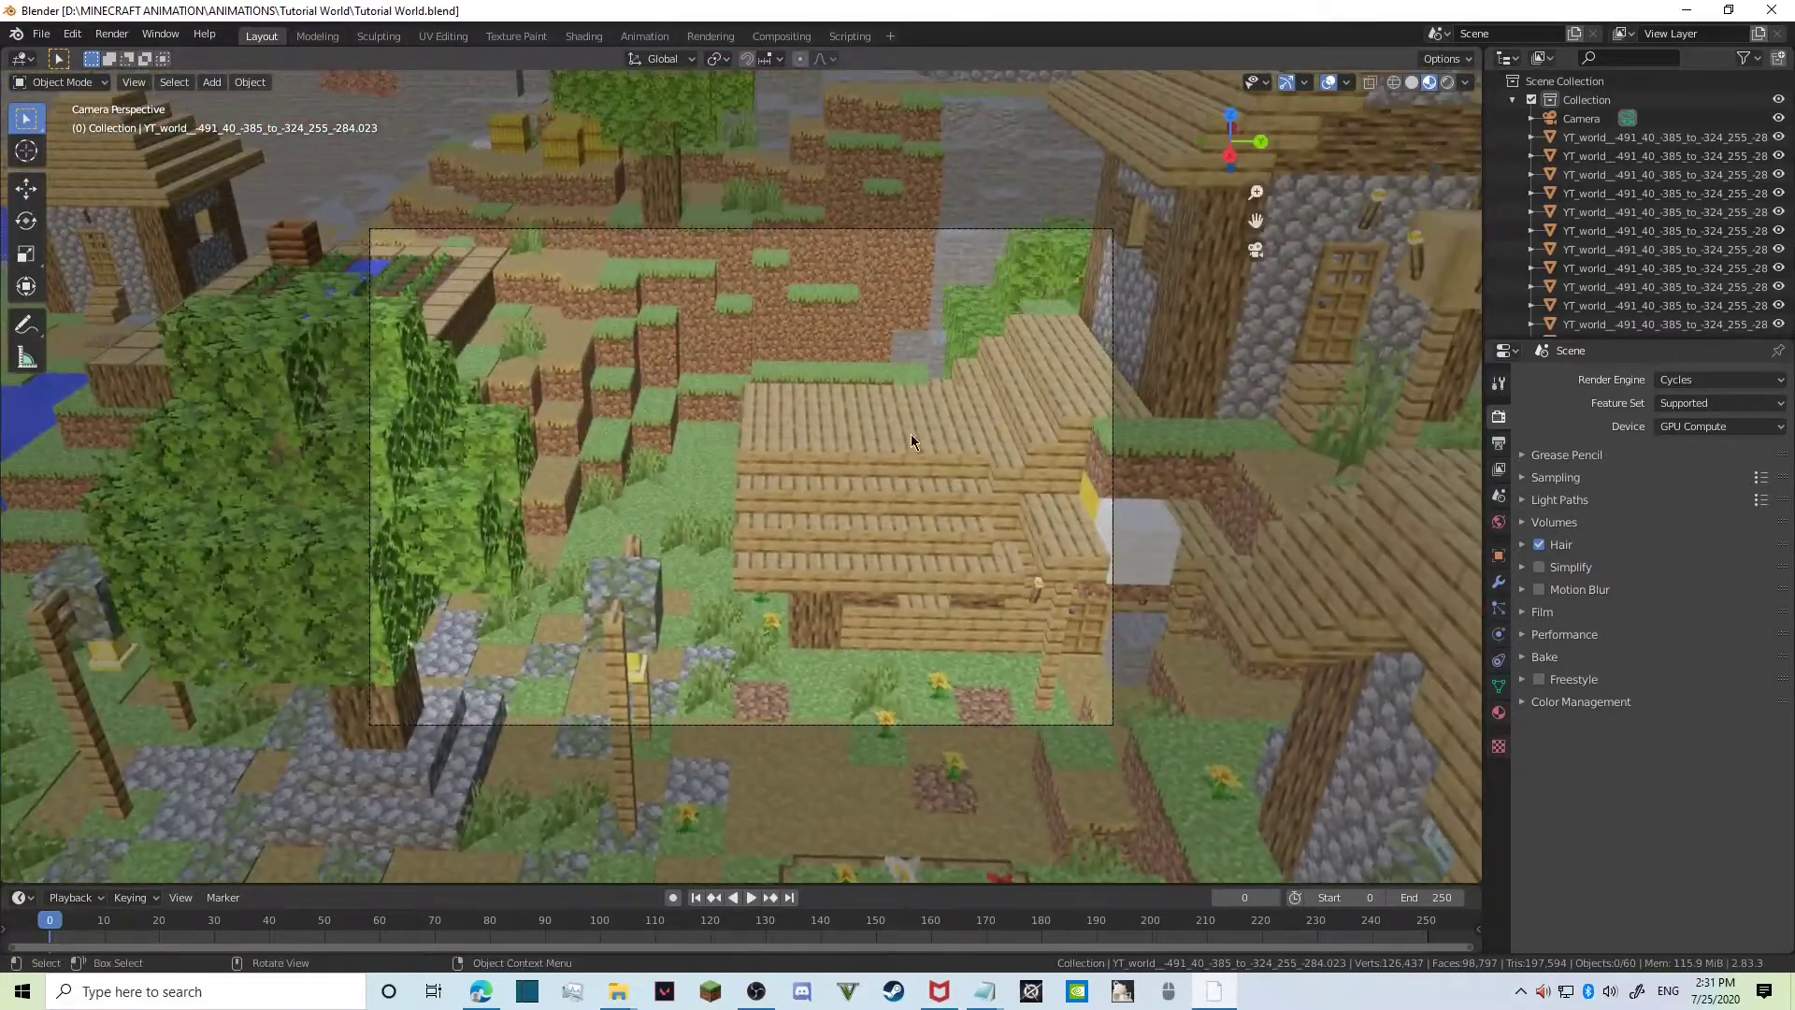
key(n)
click(1471, 187)
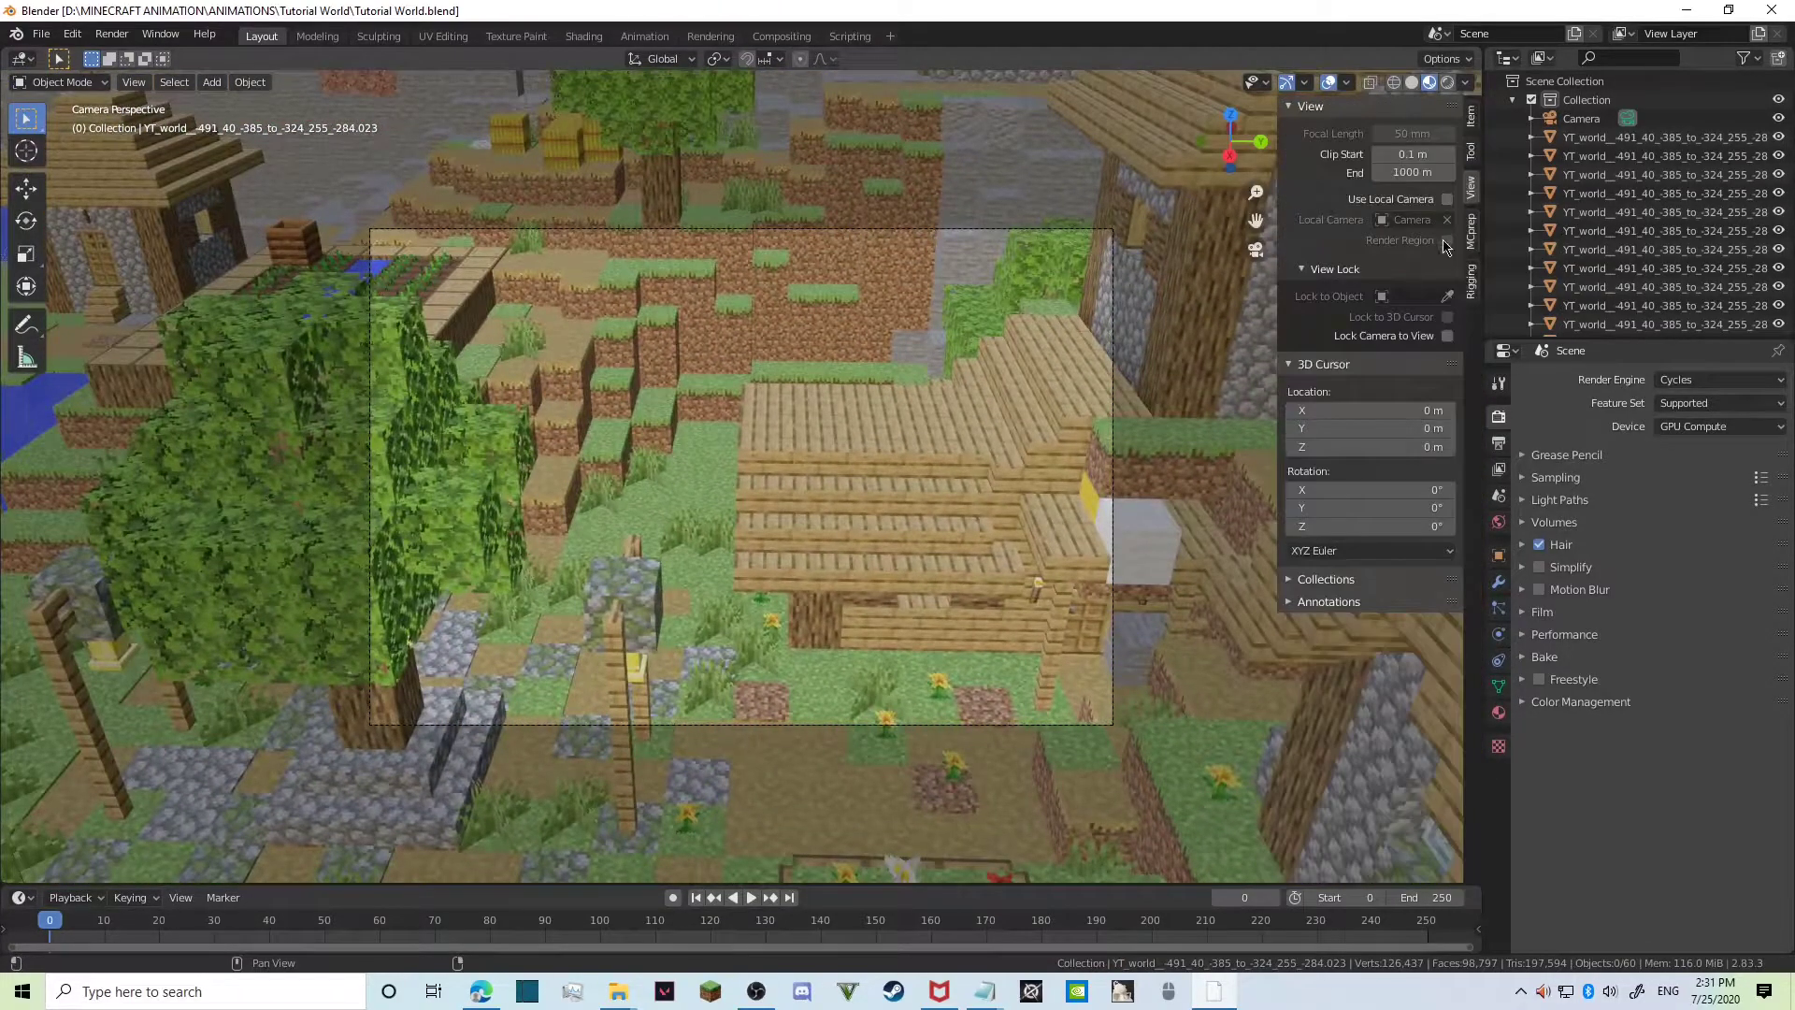
middle_drag(1029, 411, 1451, 444)
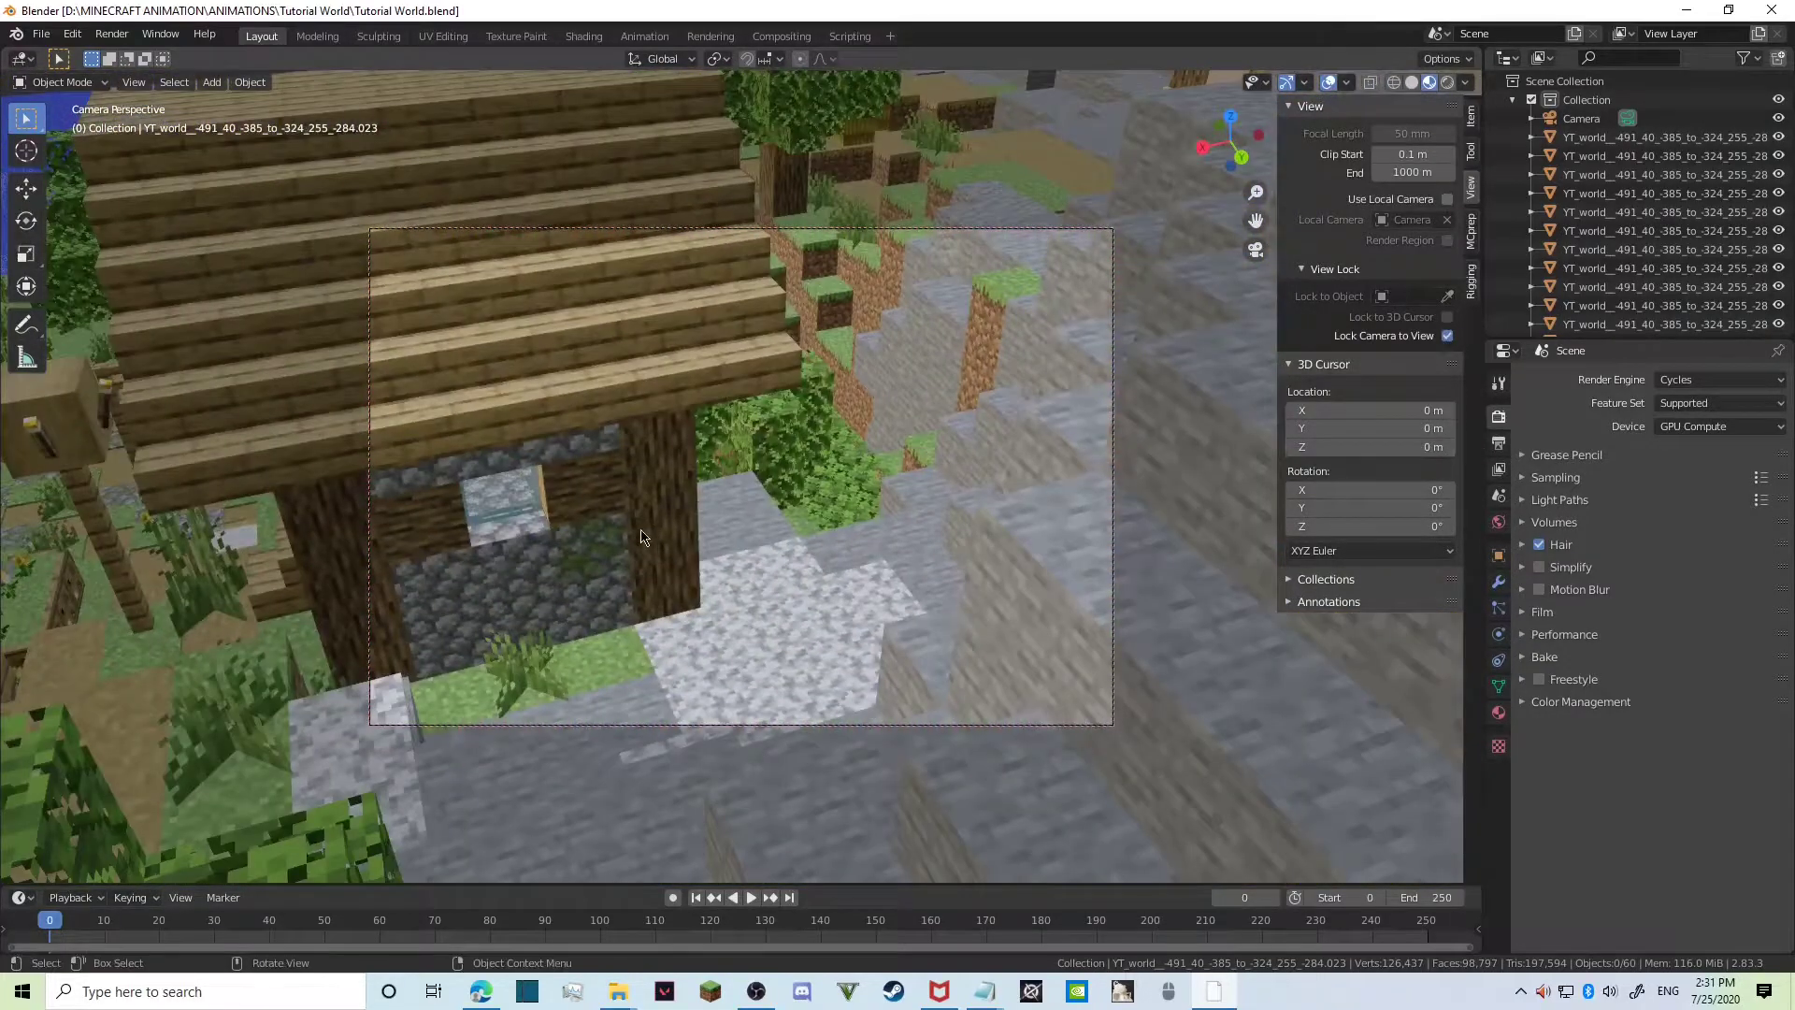
scroll(641, 536, down, 20)
scroll(639, 536, up, 14)
scroll(640, 535, down, 14)
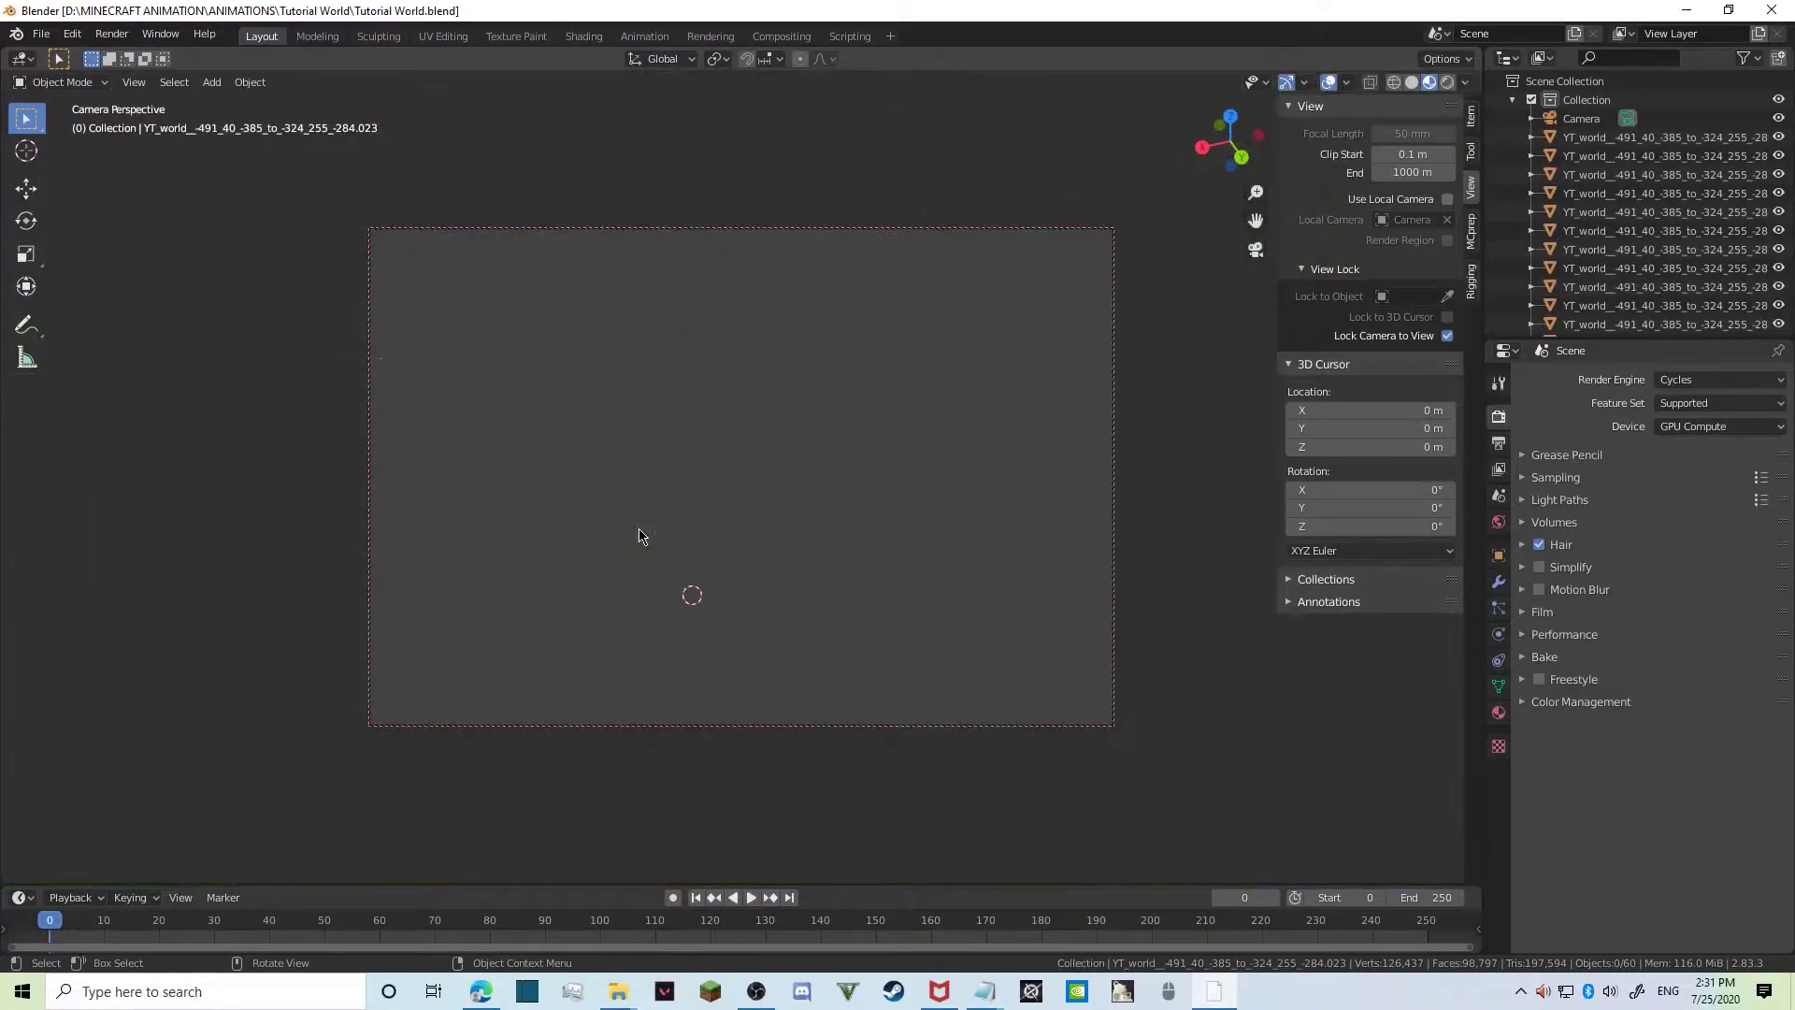
scroll(636, 533, up, 5)
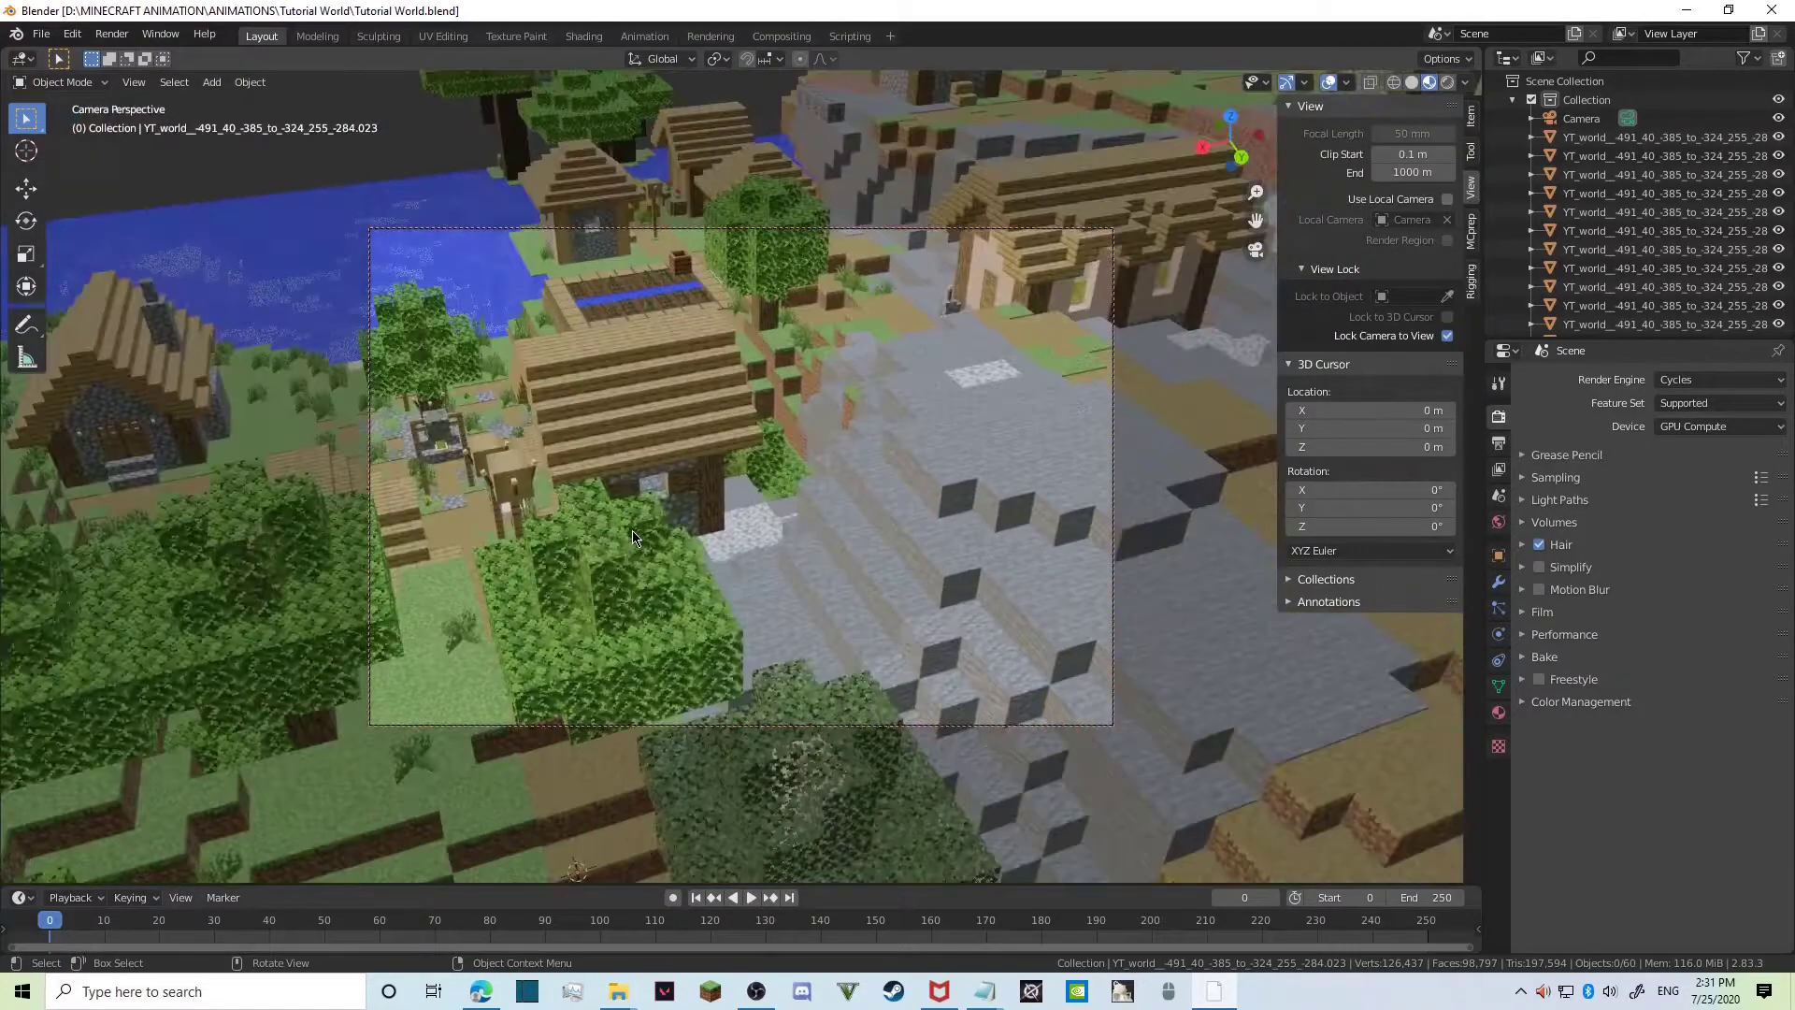
click(1257, 250)
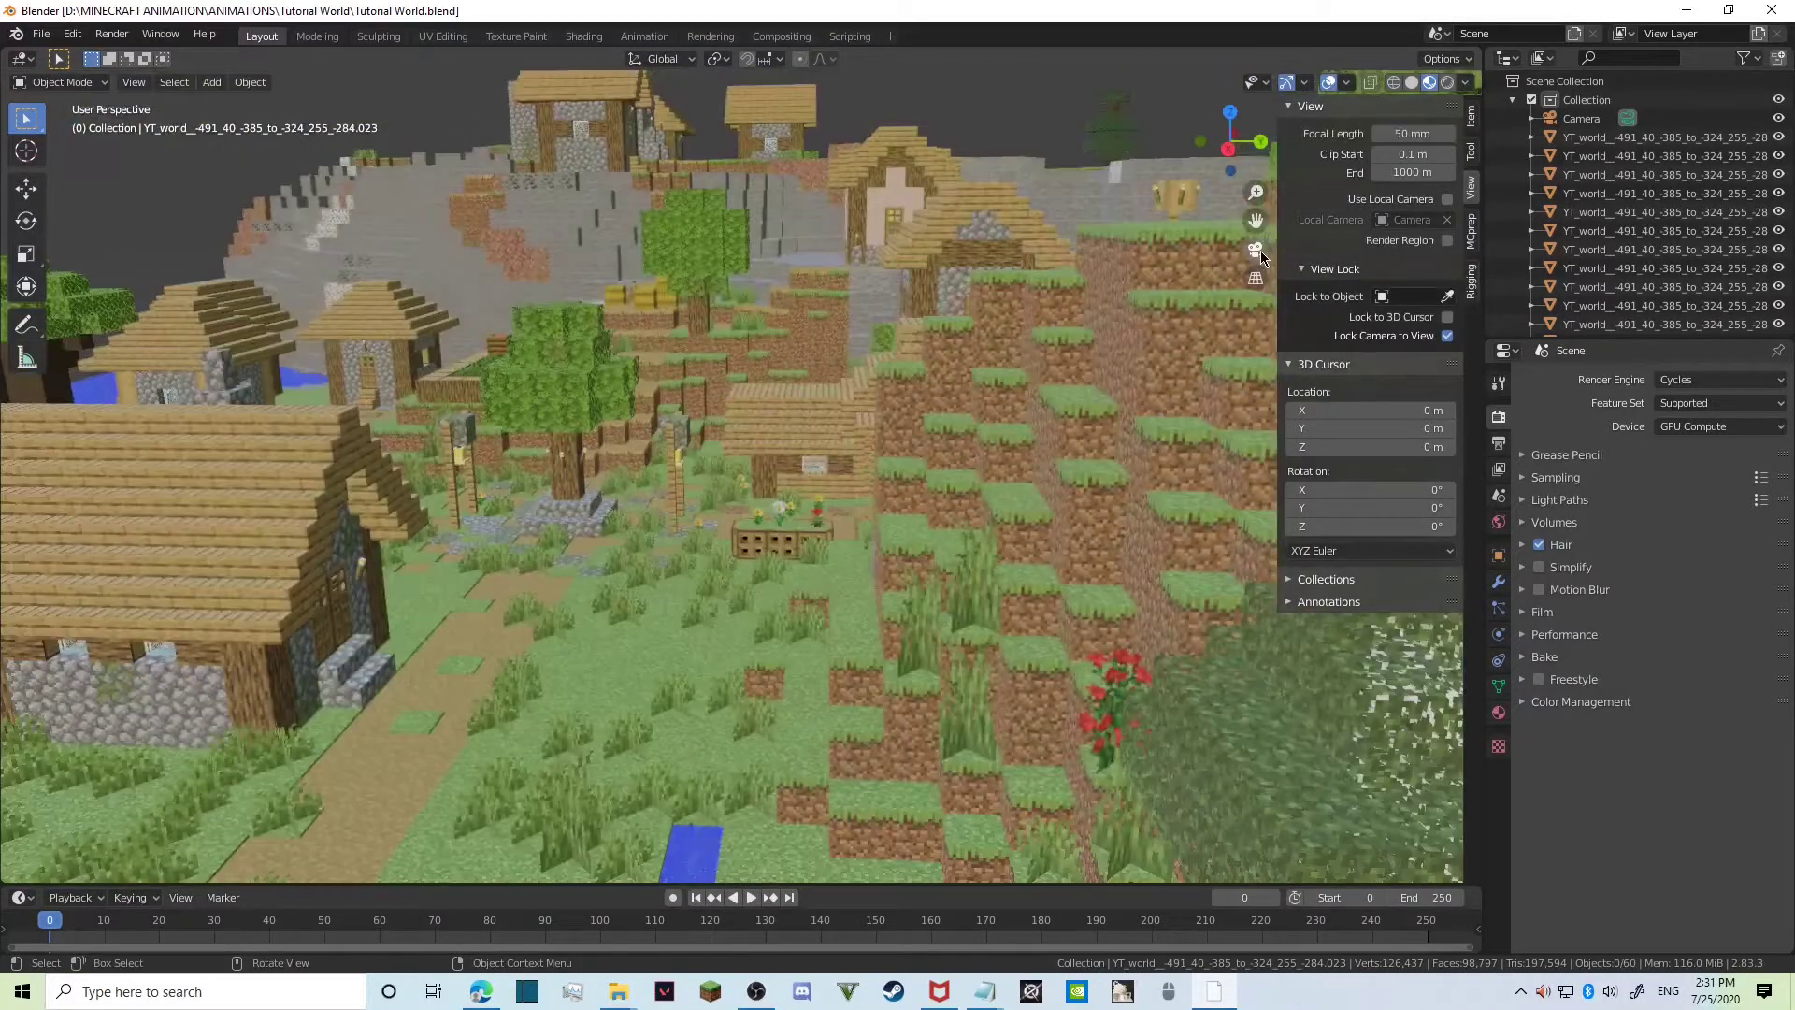
key(KP_0)
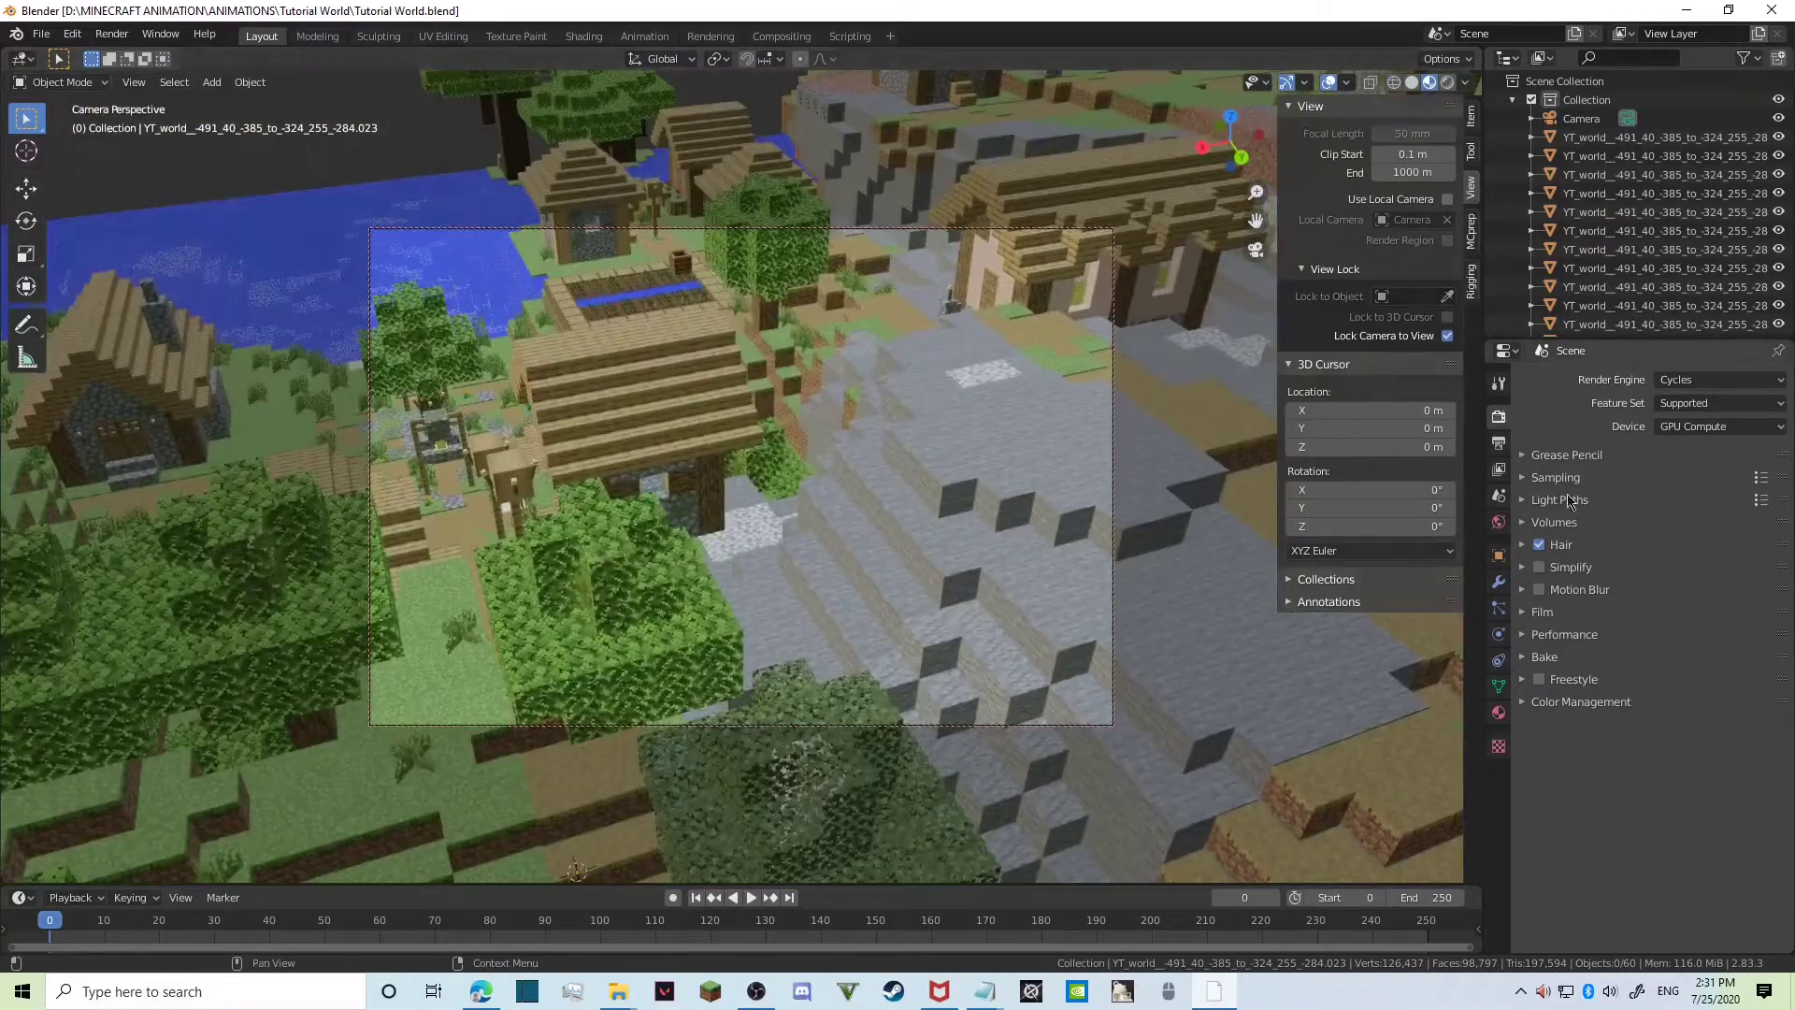
Turn off Lock Camera to View and select the camera by its frame.
click(1499, 447)
click(1499, 423)
click(1501, 472)
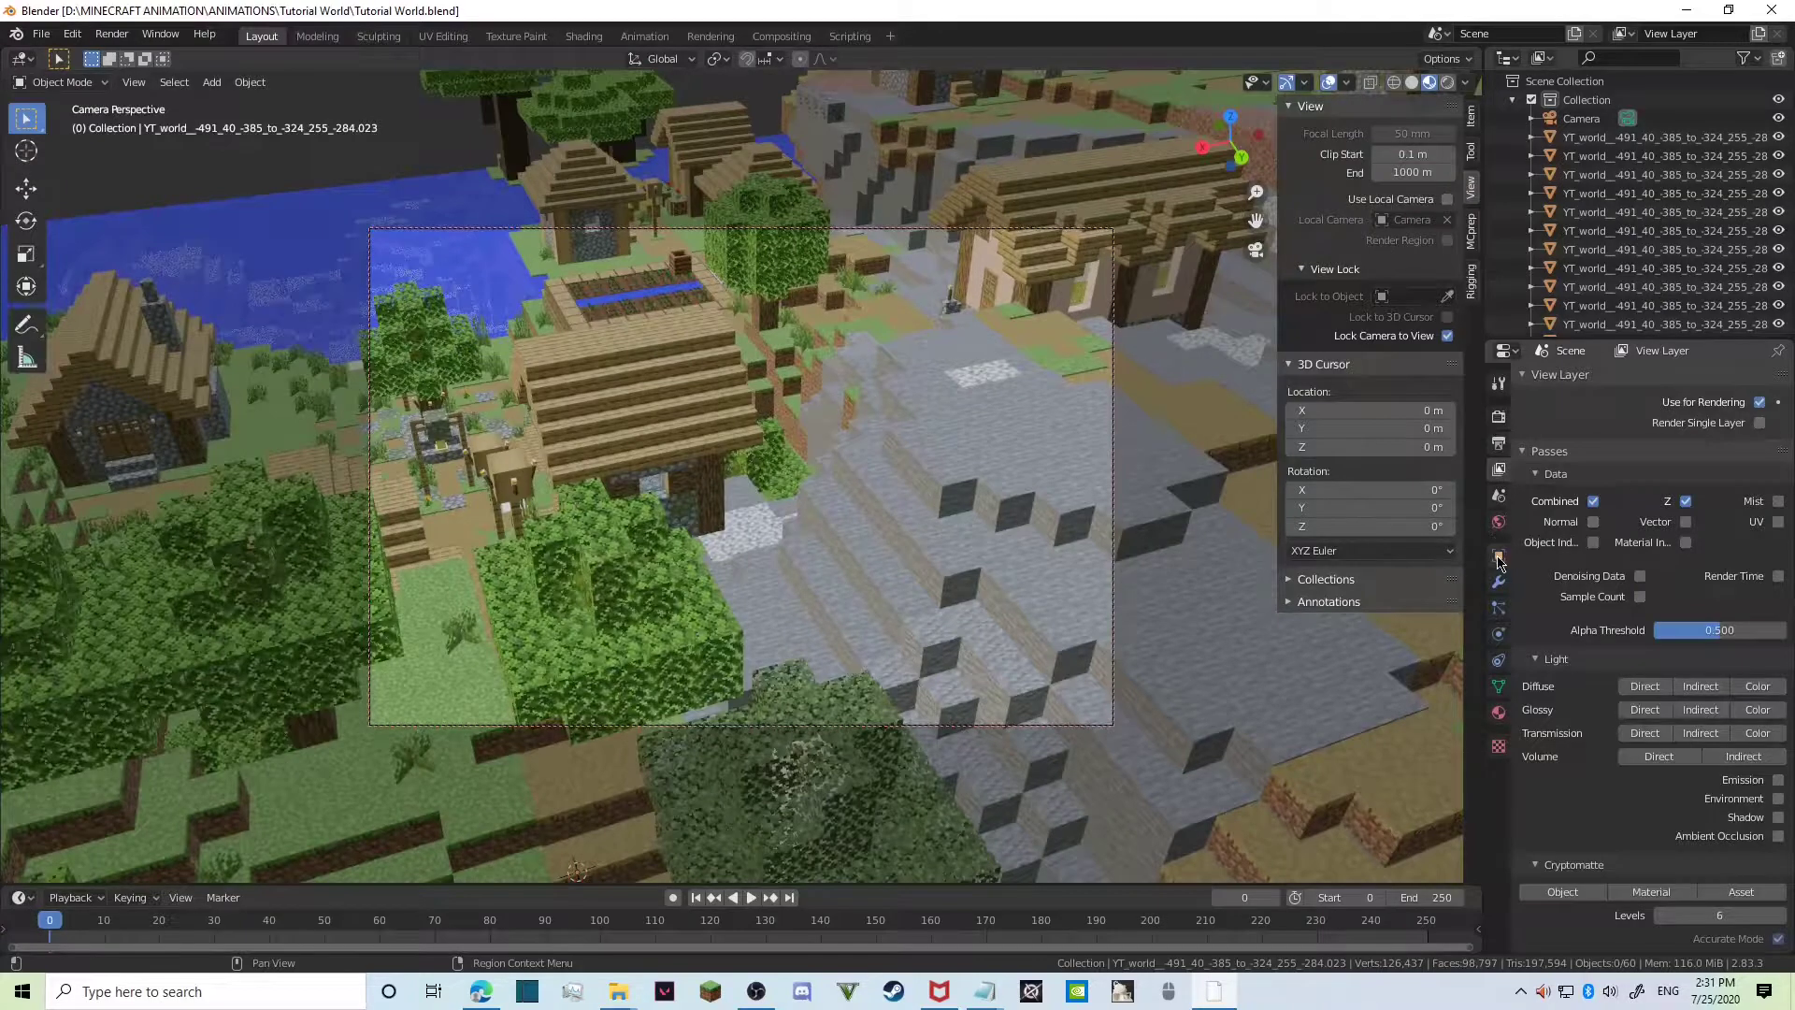
click(1064, 244)
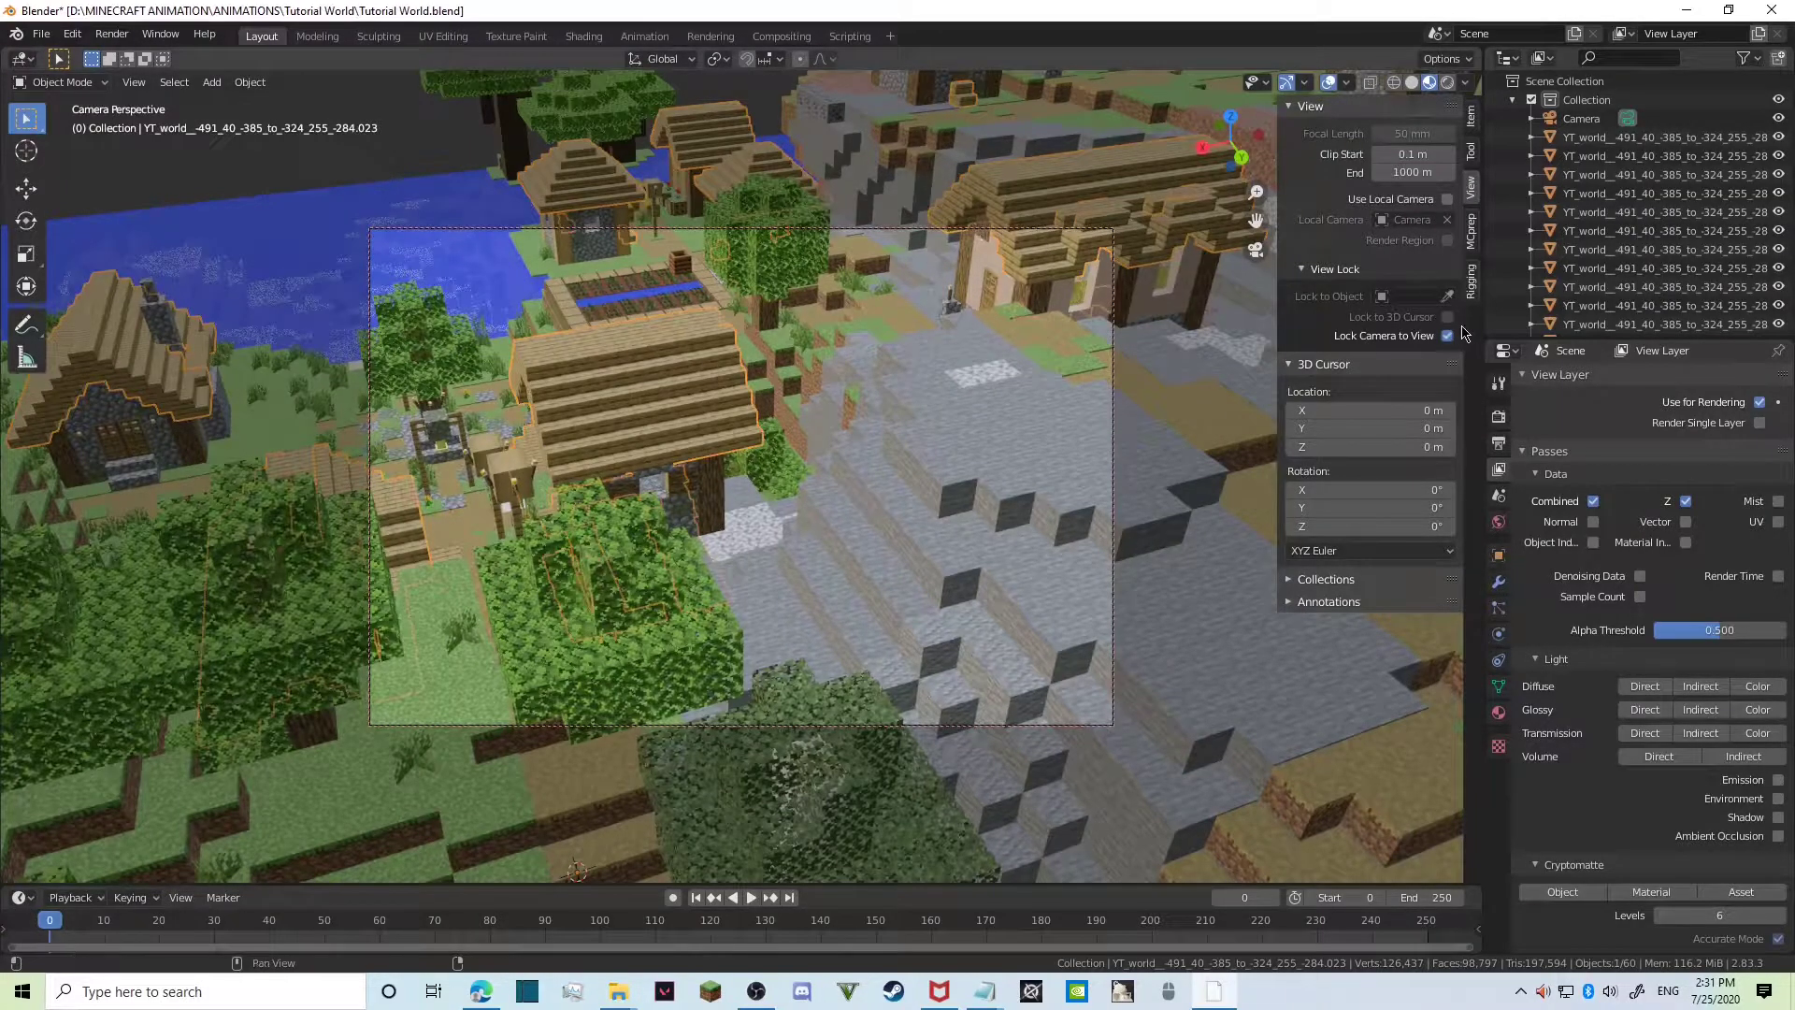
click(816, 230)
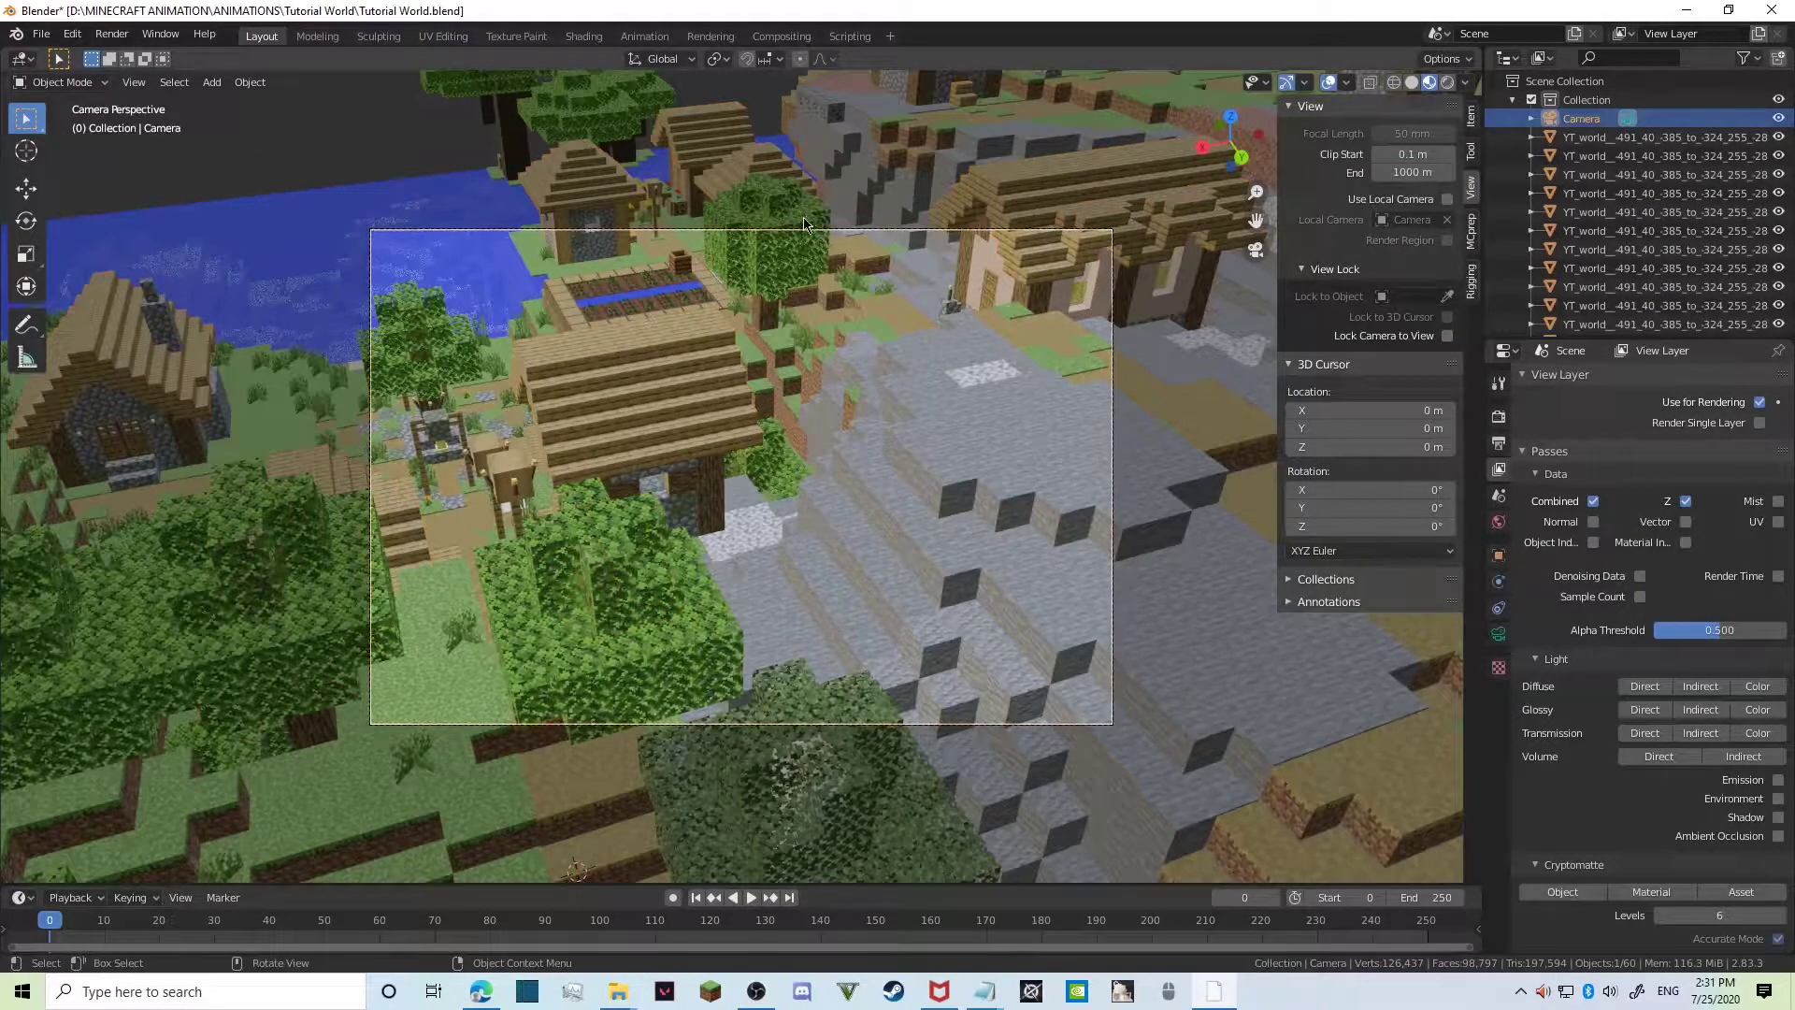
Fly the selected camera to frame the village houses with the lake behind them.
key(shift+grave)
key(s)
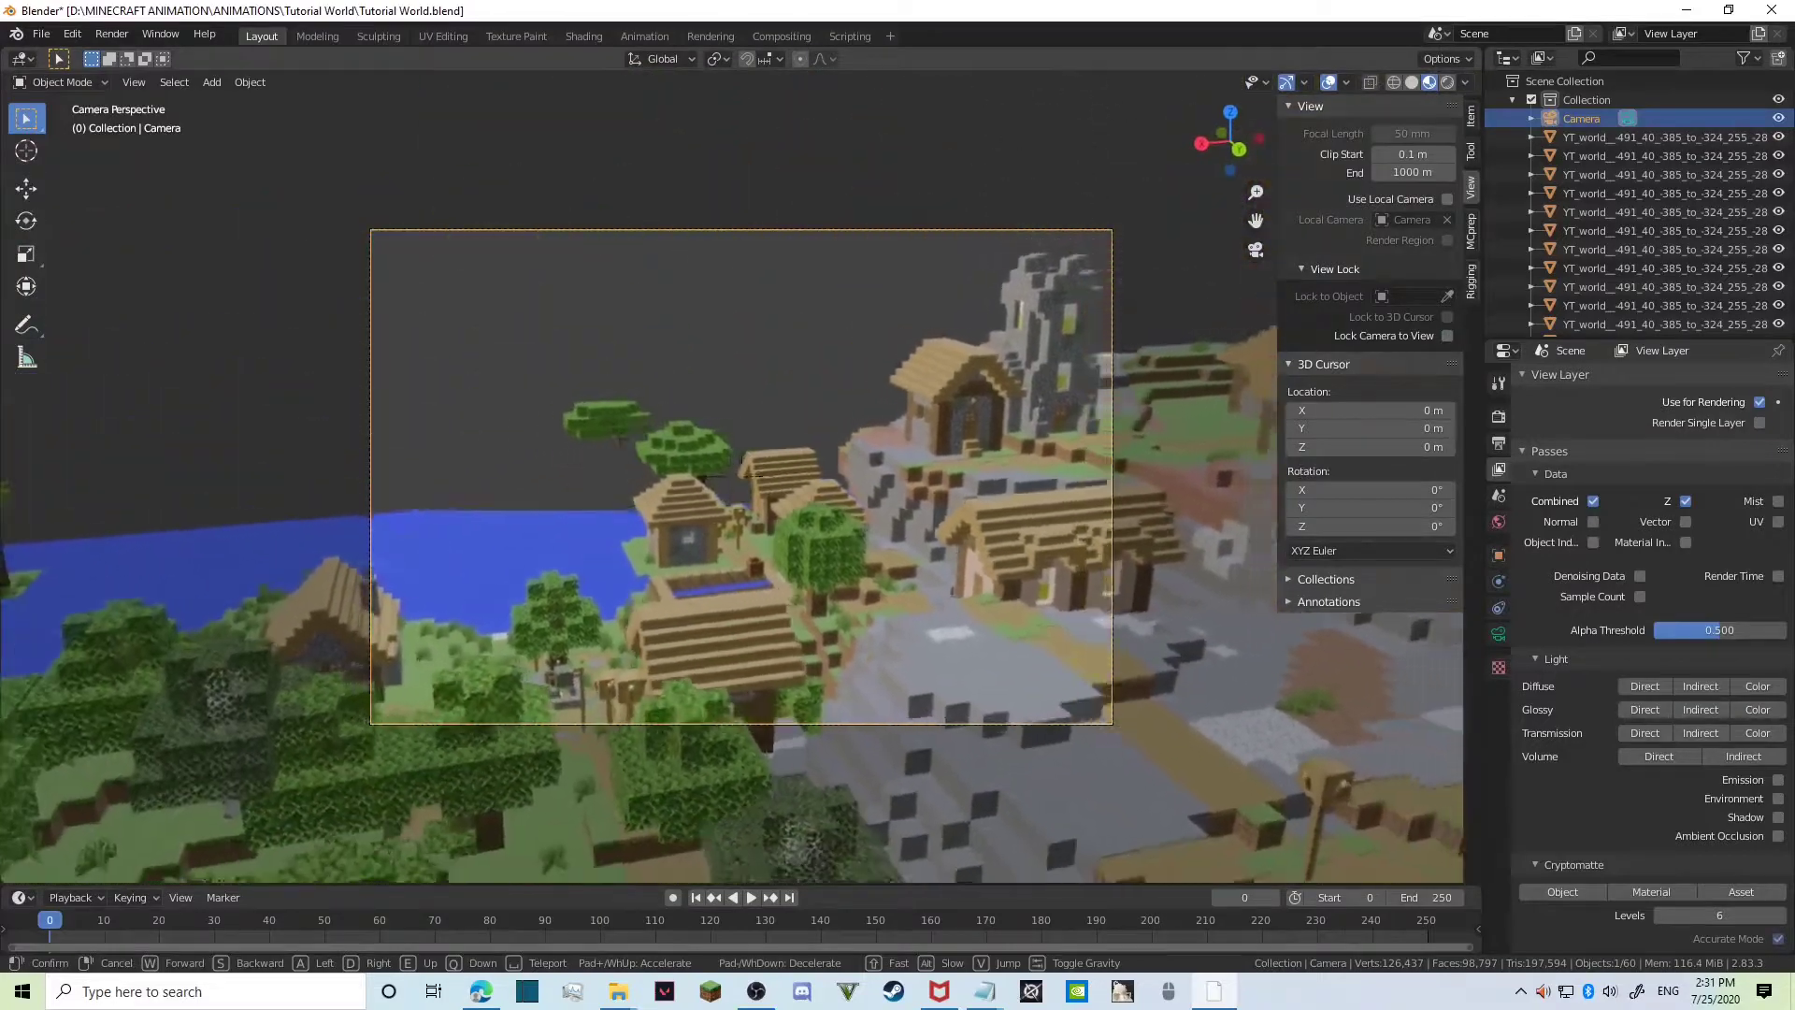
key(s)
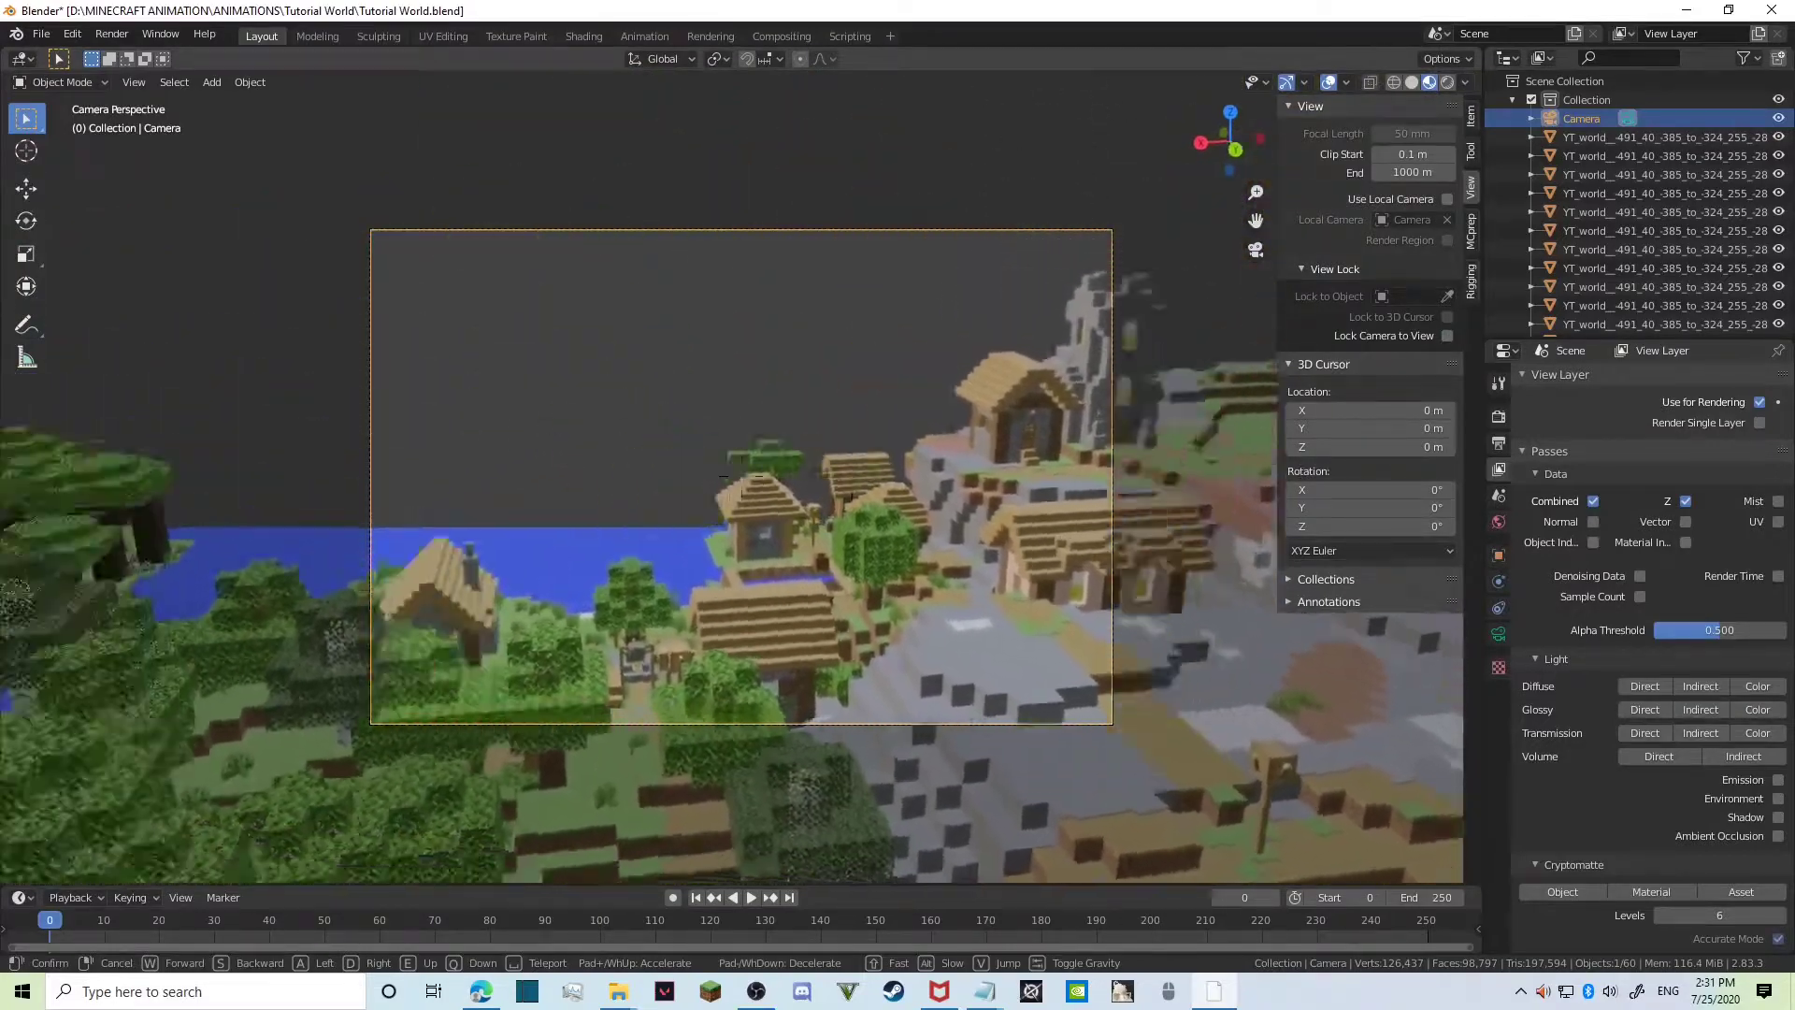
key(s)
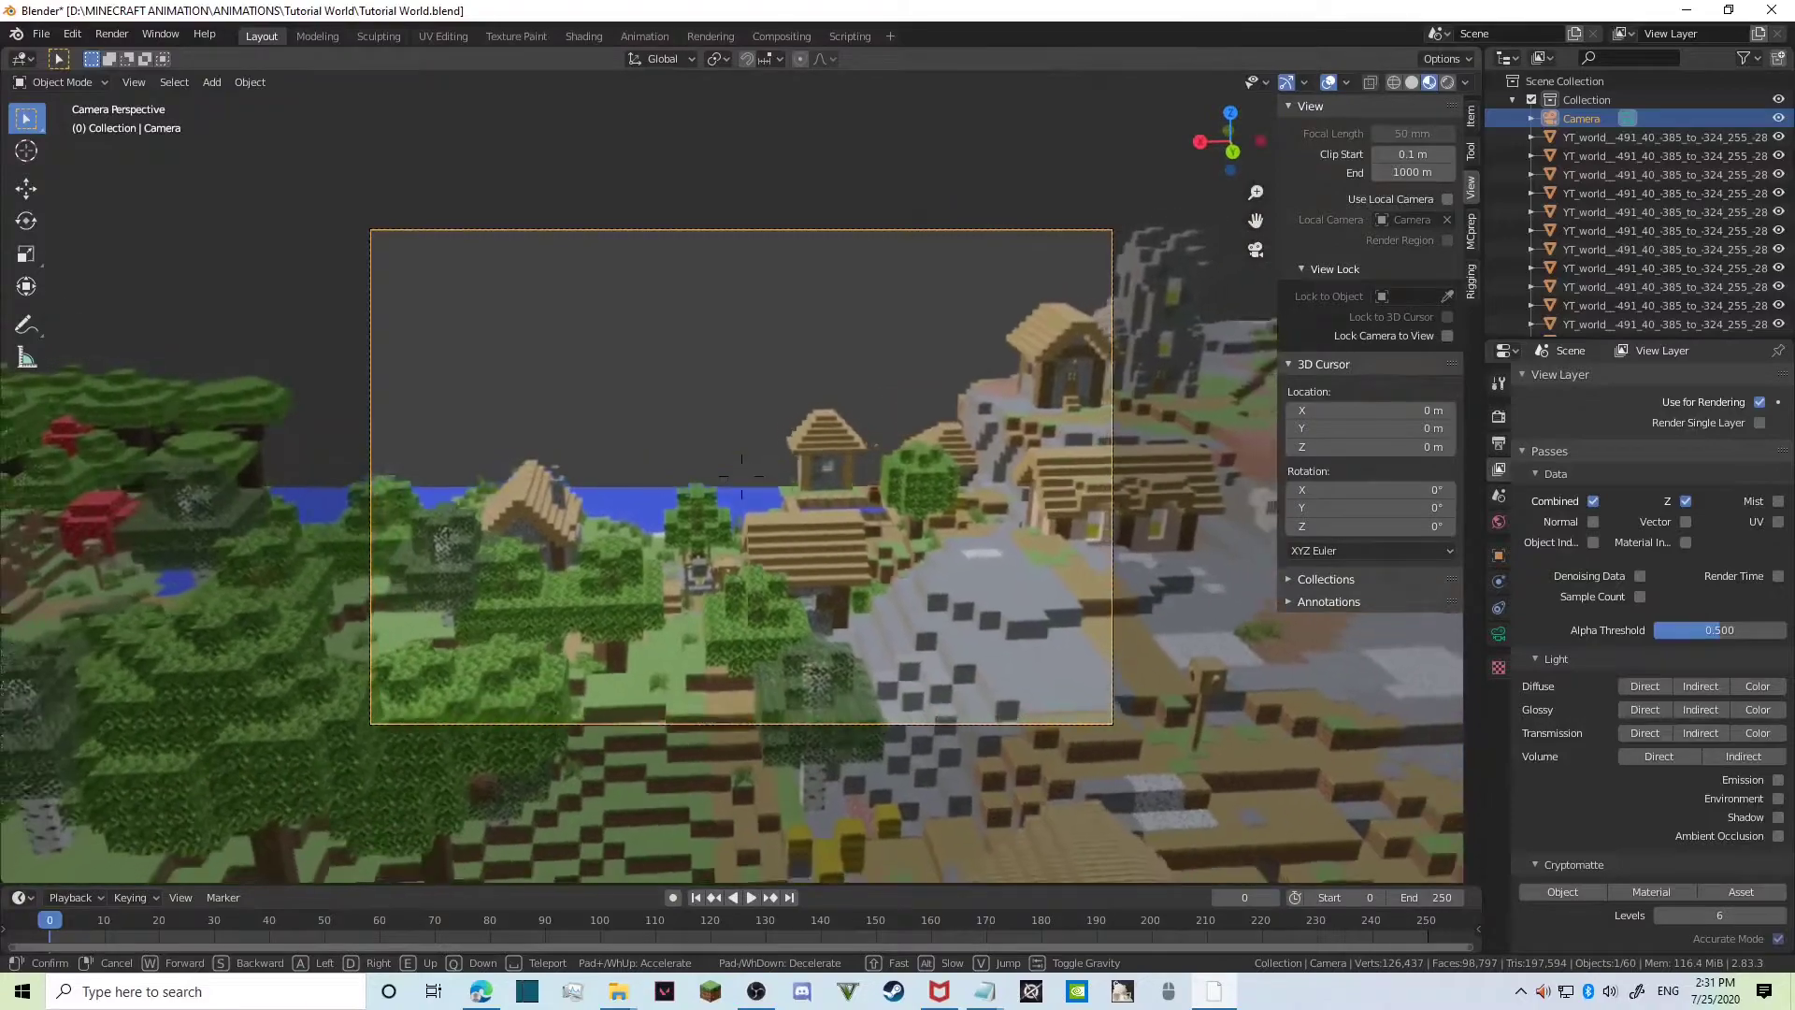
key(w)
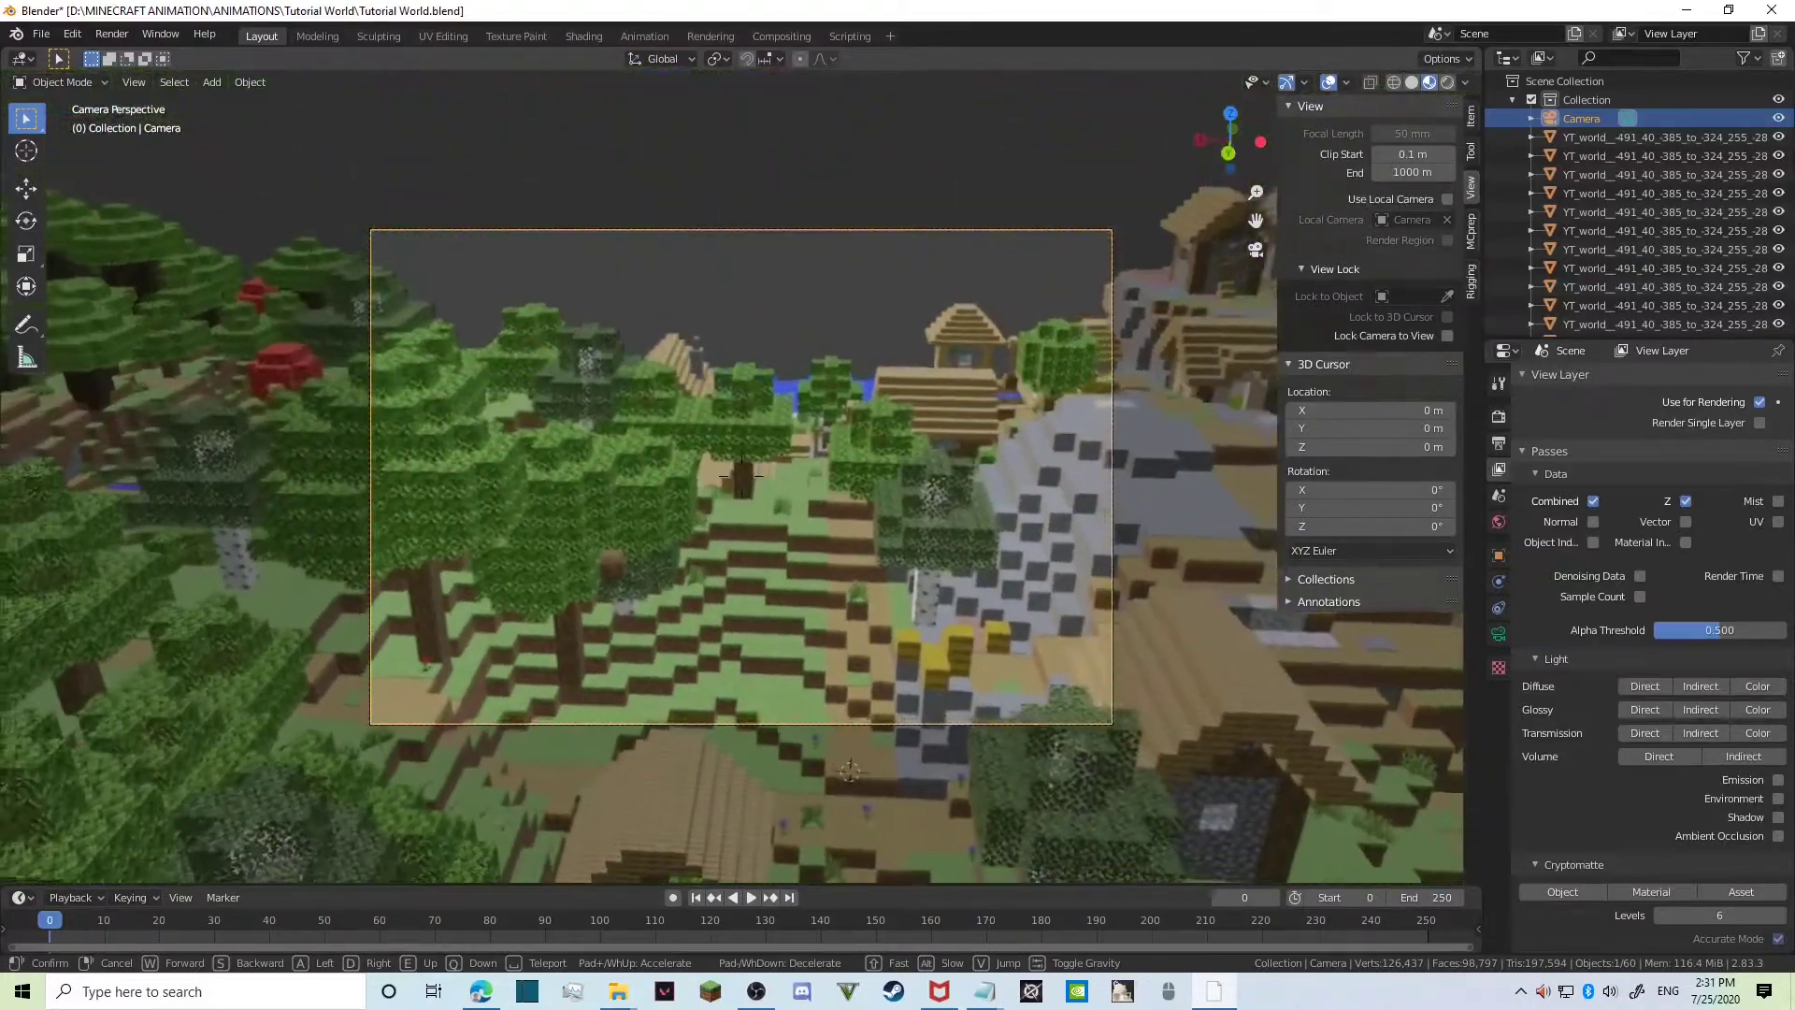
key(w)
key(e)
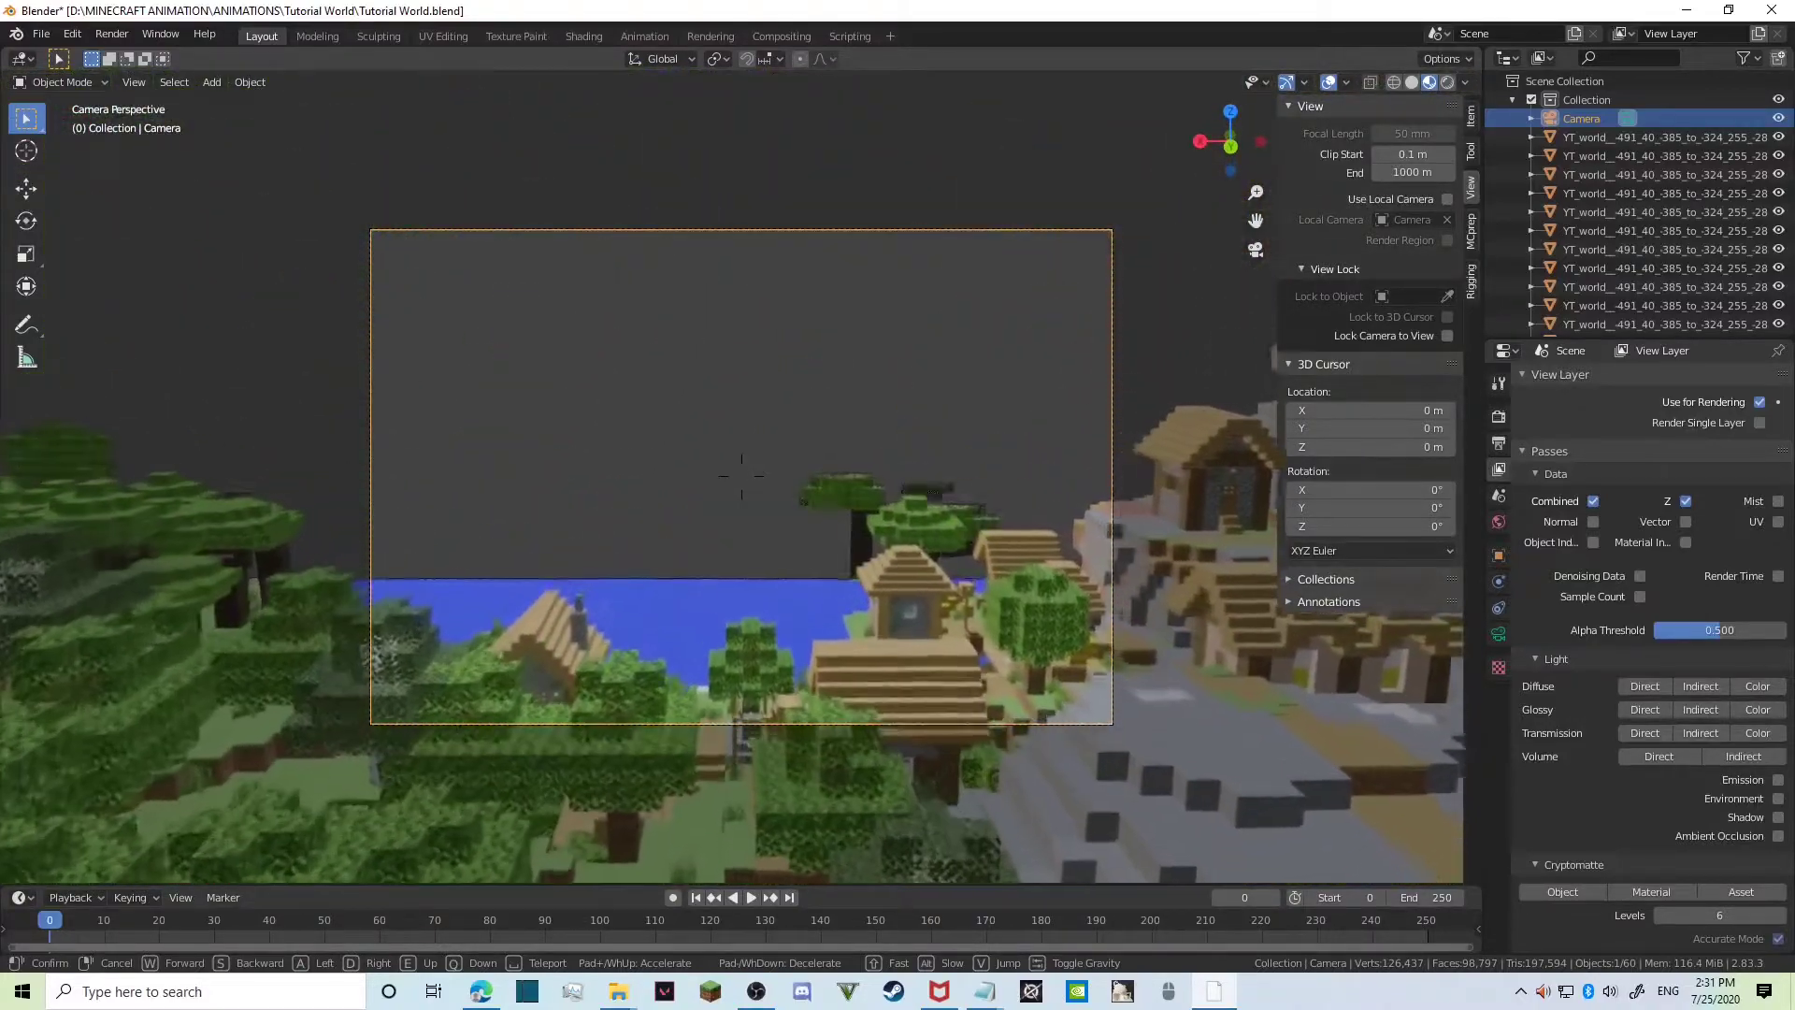
key(Return)
Set the camera's clip end to 955 m and fly the camera to frame the village houses, lake and stone tower.
click(1499, 637)
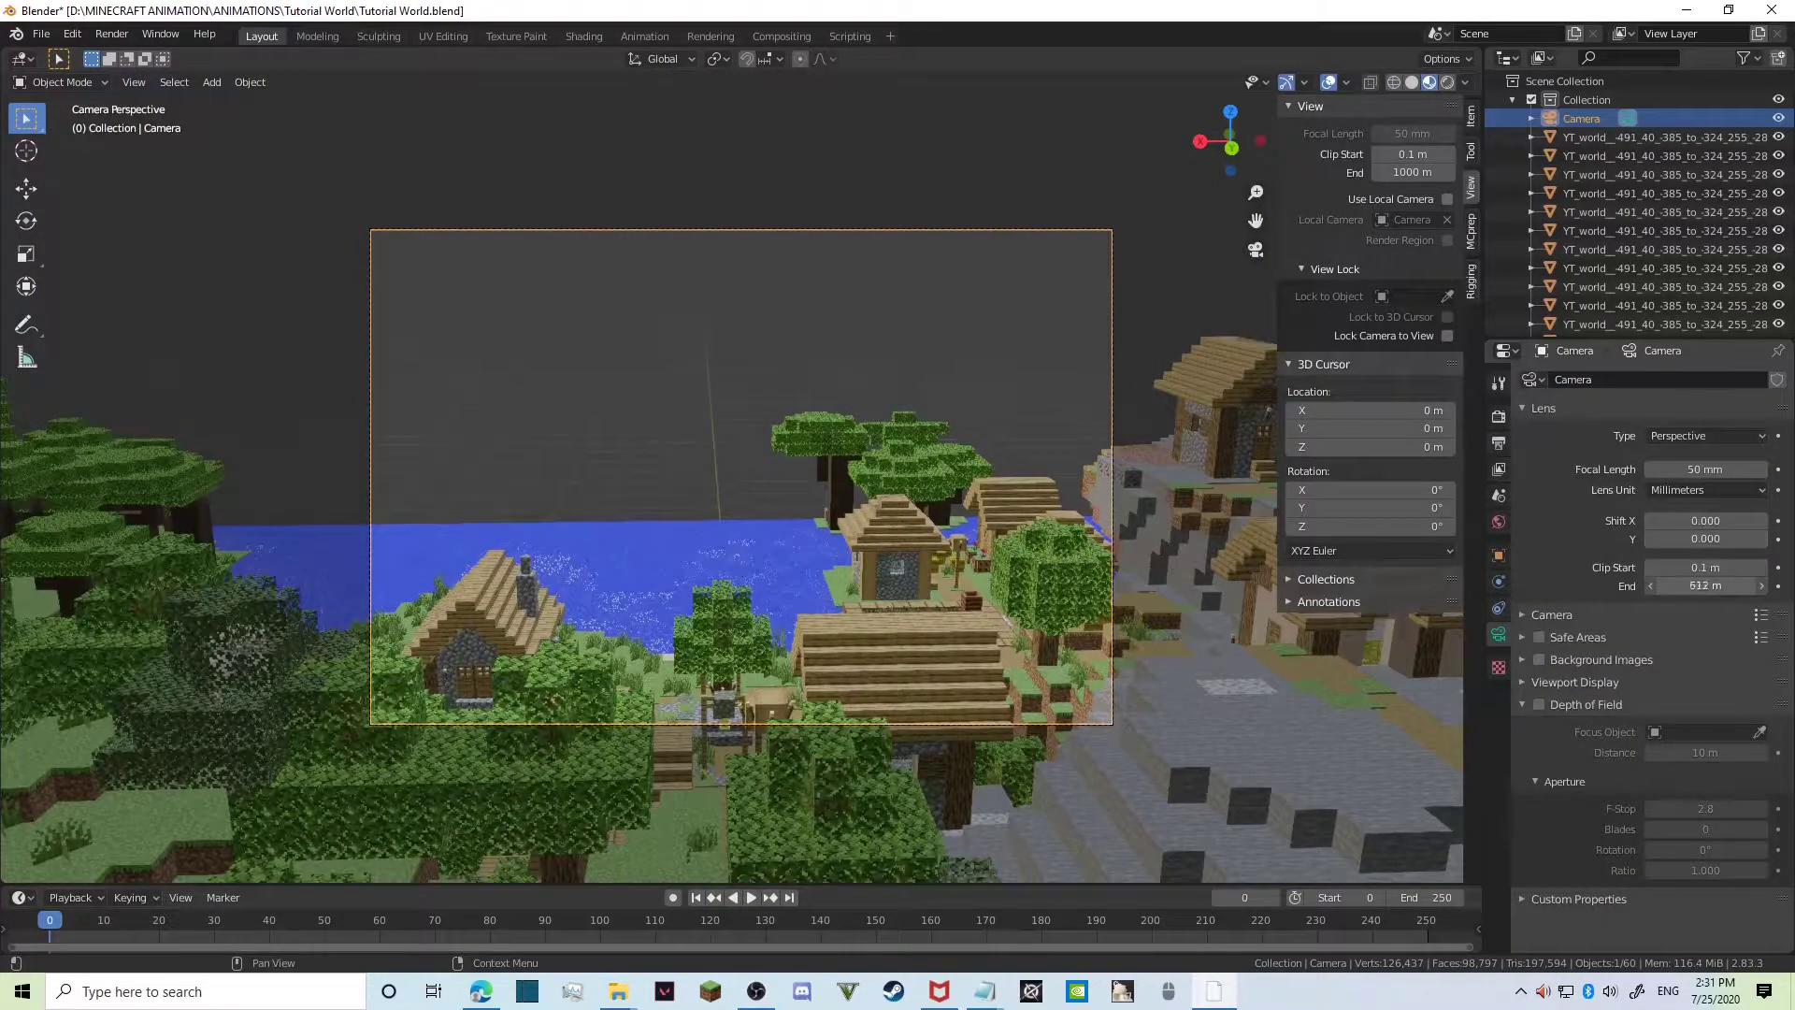
key(shift+grave)
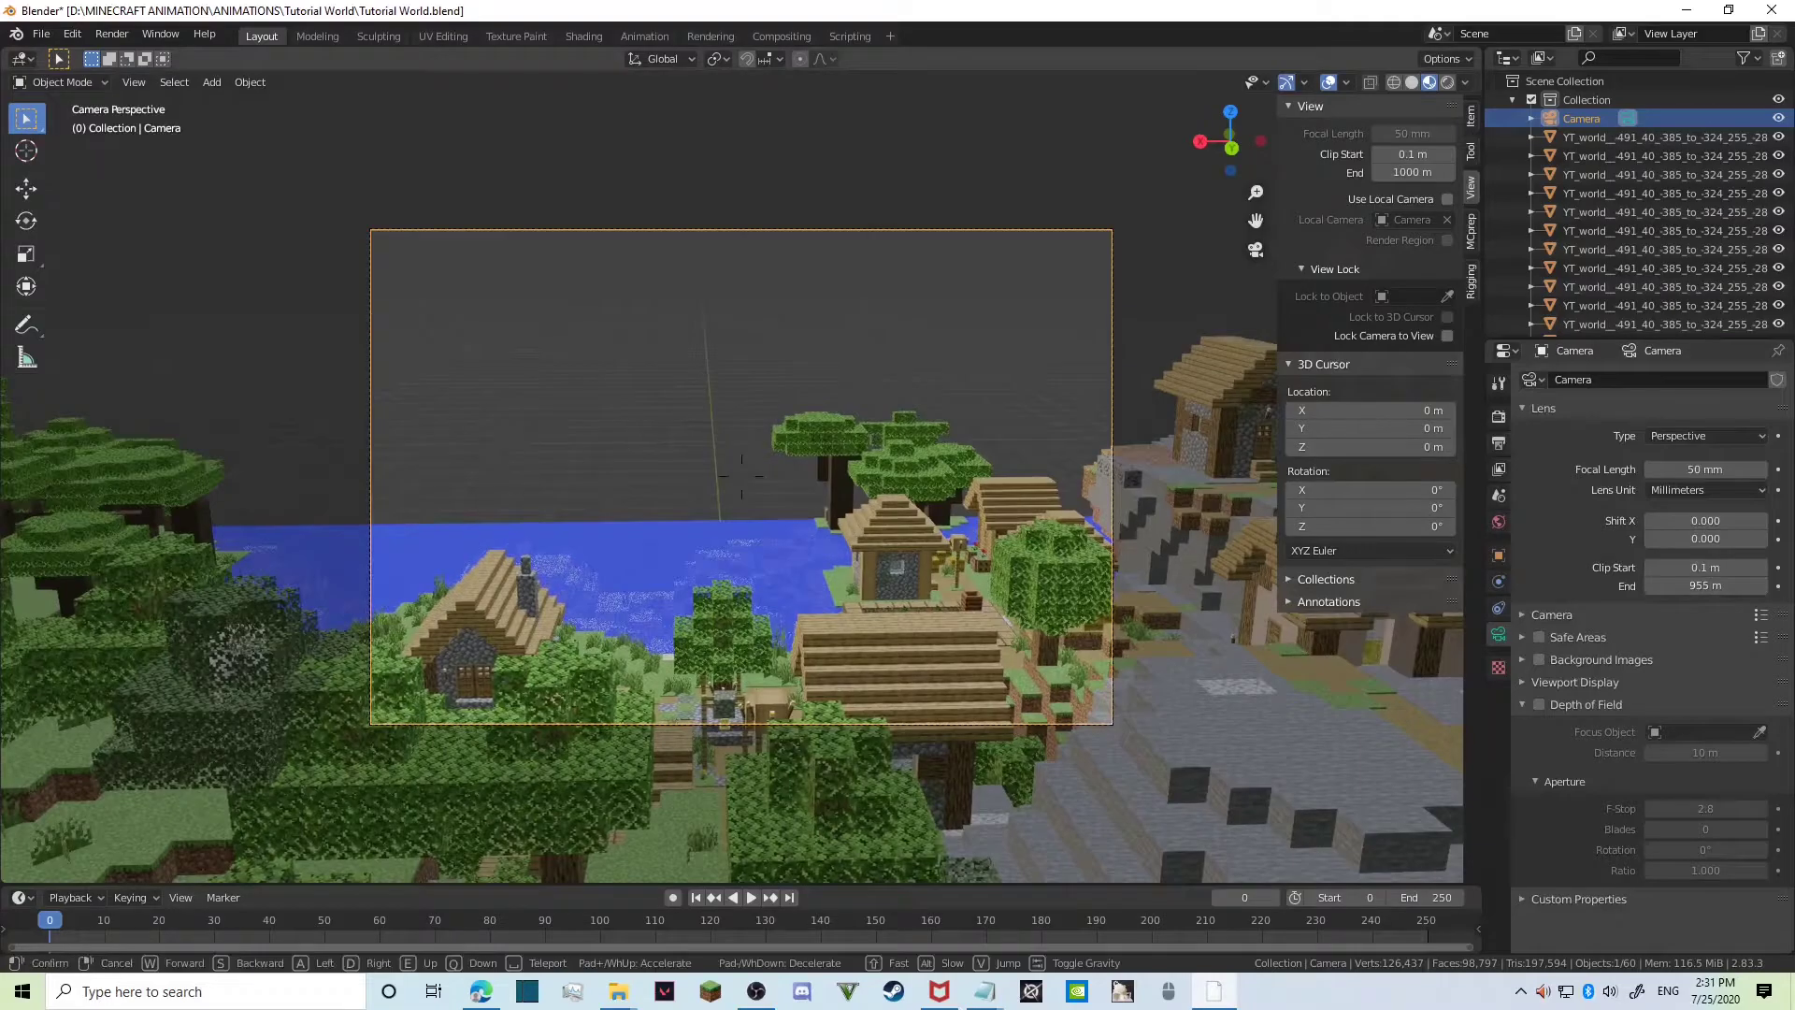
key(w)
key(s)
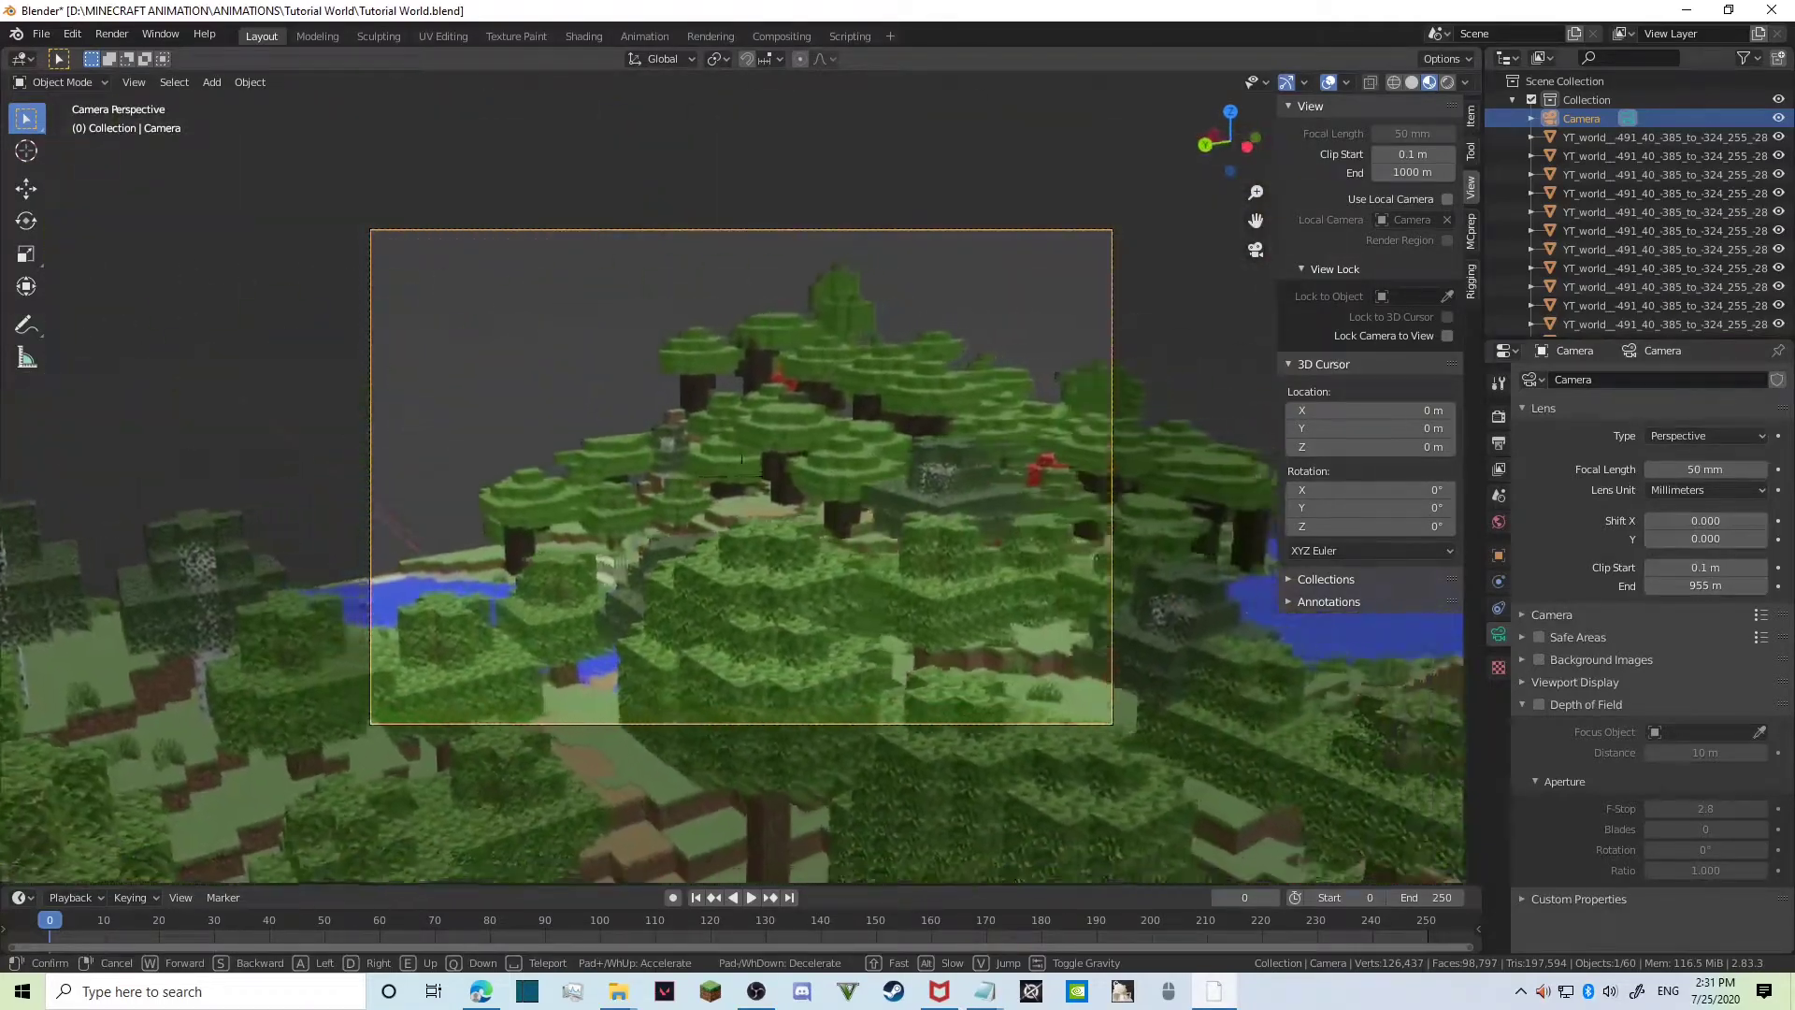
key(w)
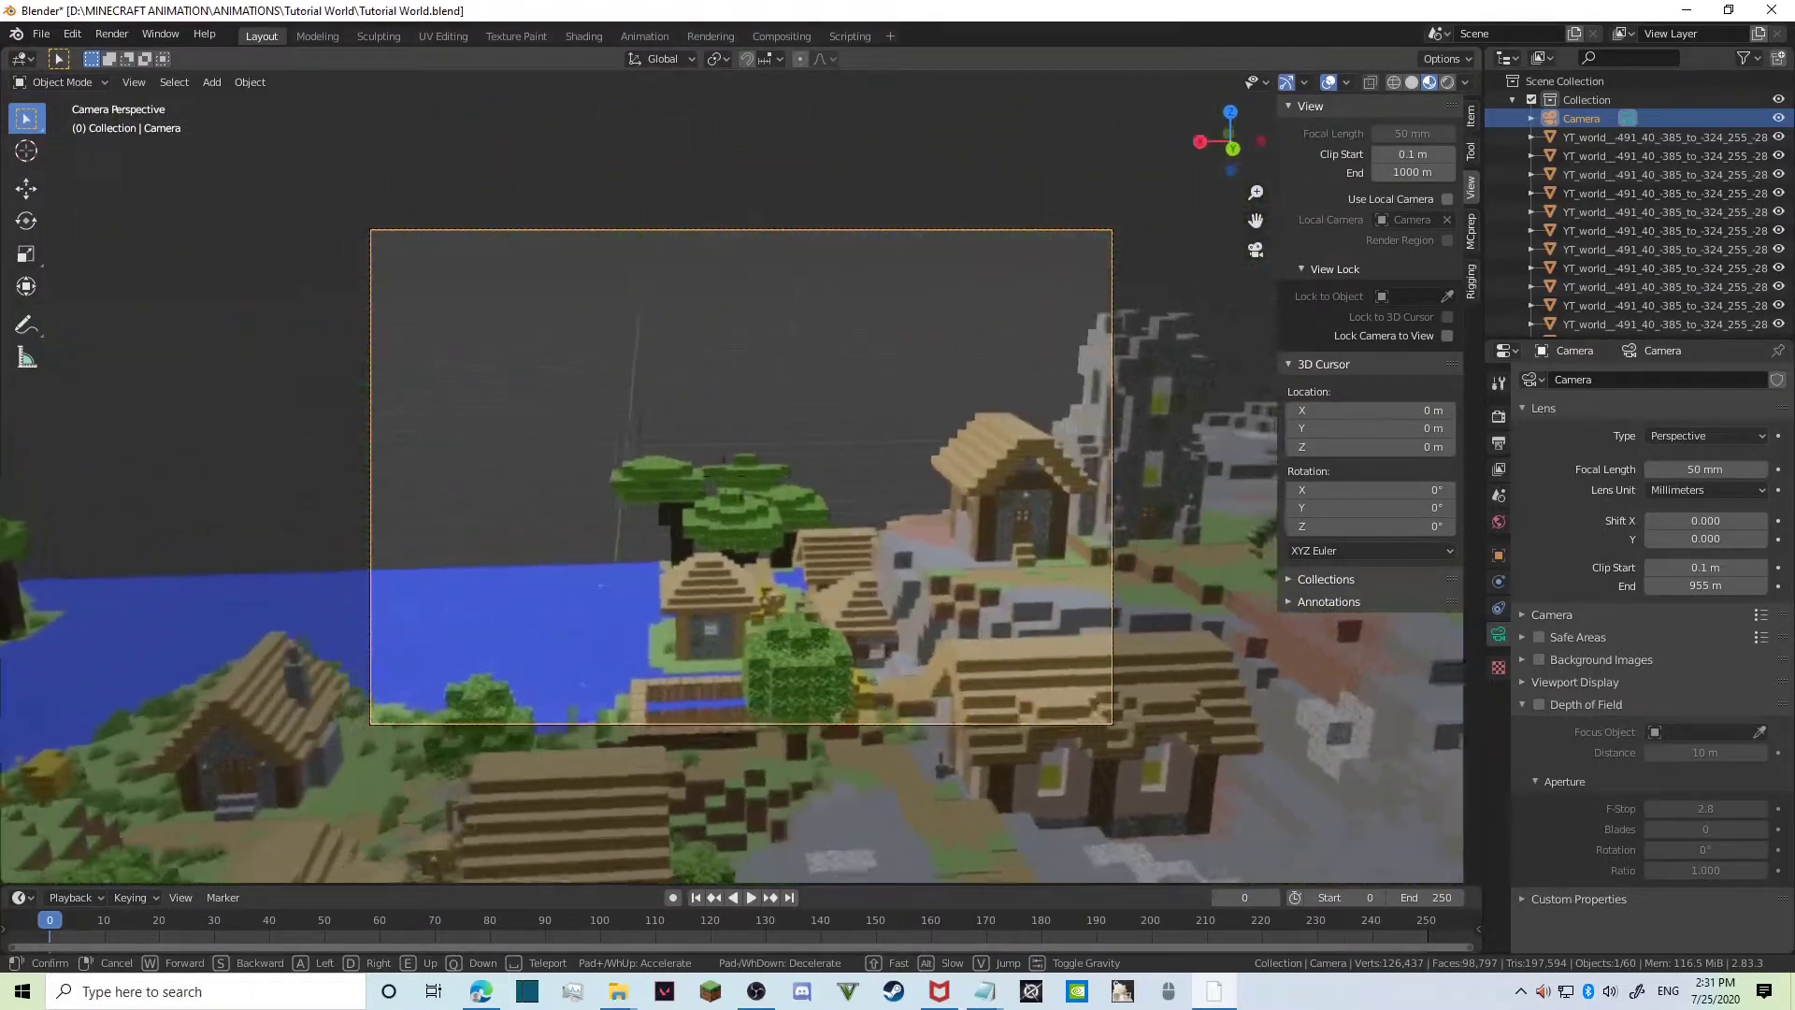
click(741, 476)
click(764, 993)
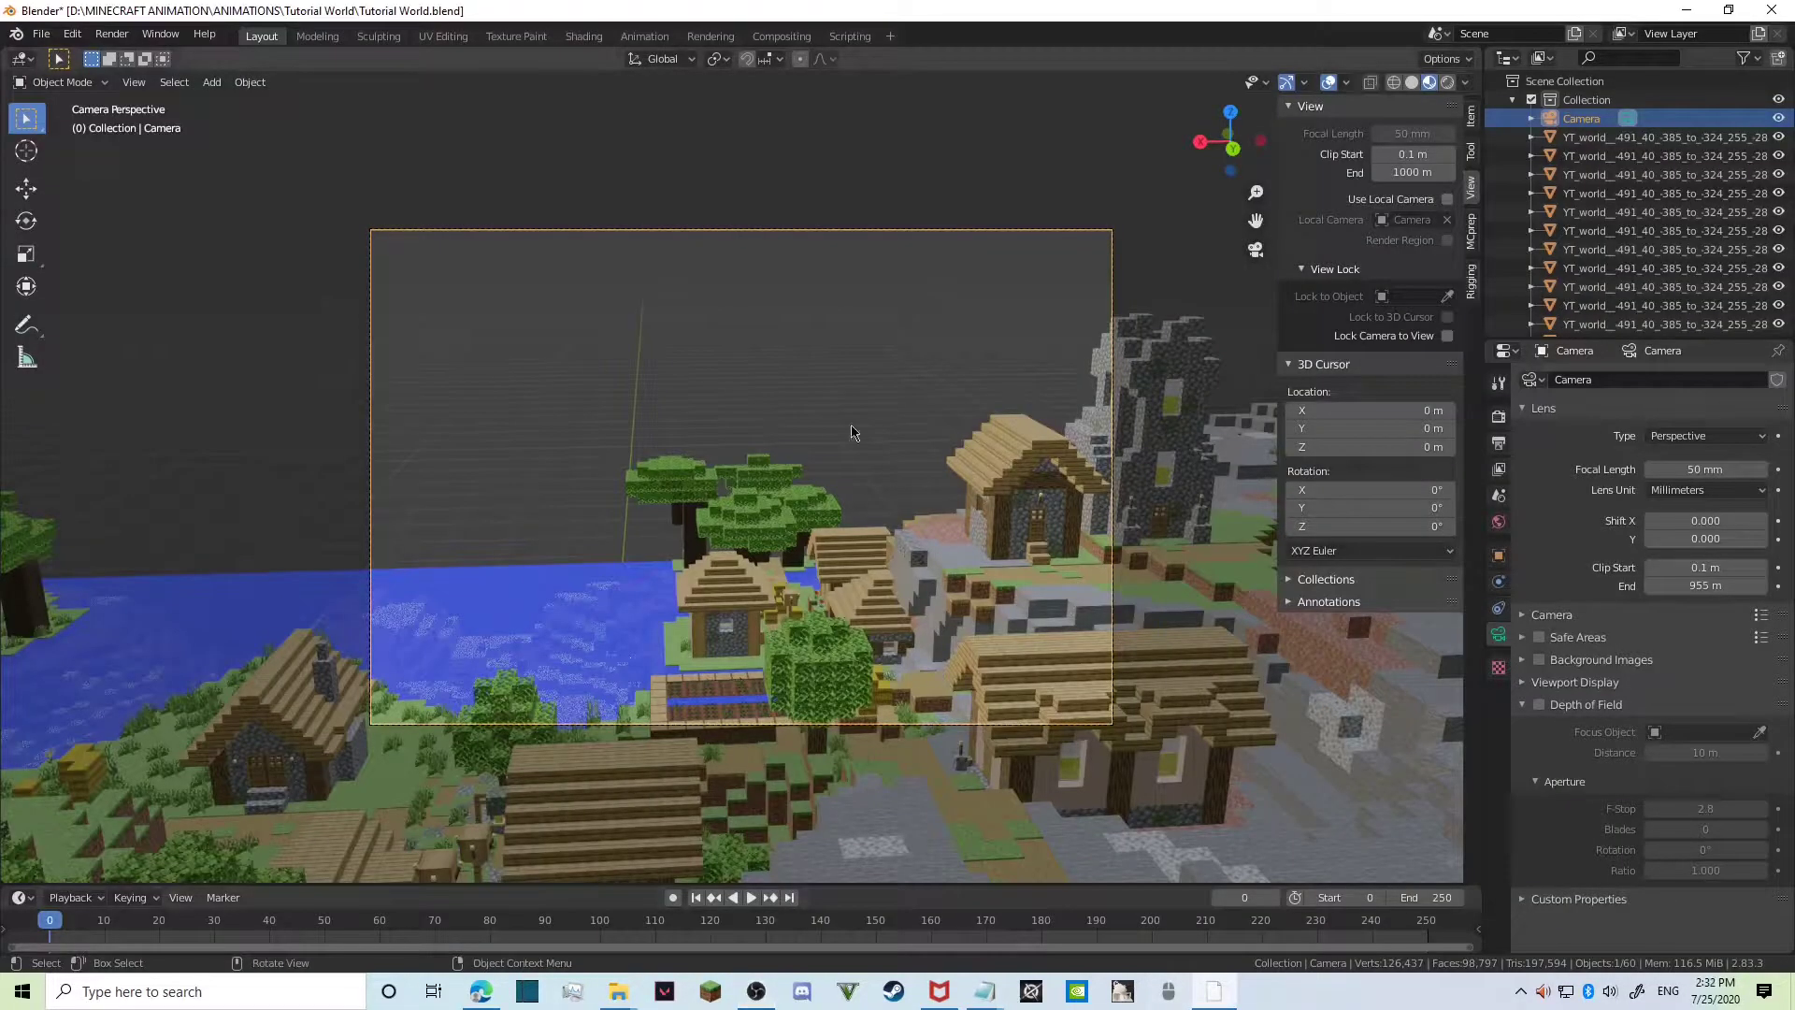
Deselect the camera and switch to the browser to check the topic list under the YouTube tutorial, returning to Blender when done.
click(860, 347)
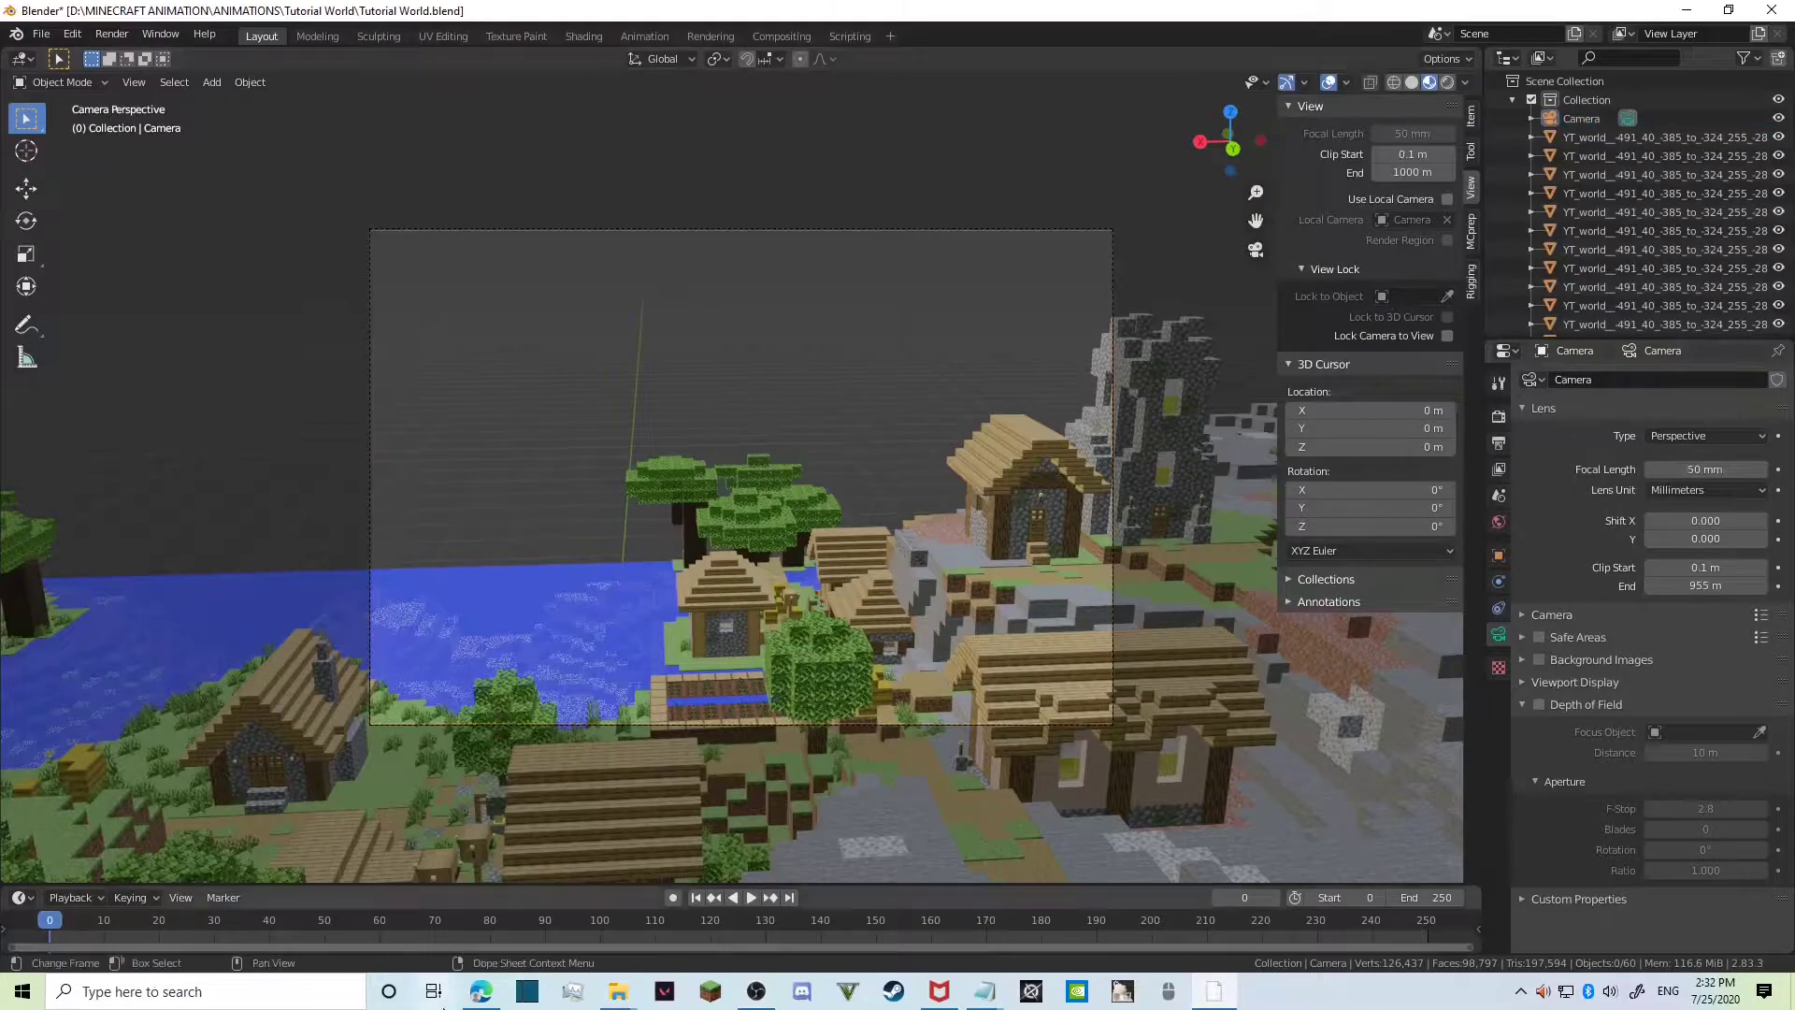
click(482, 993)
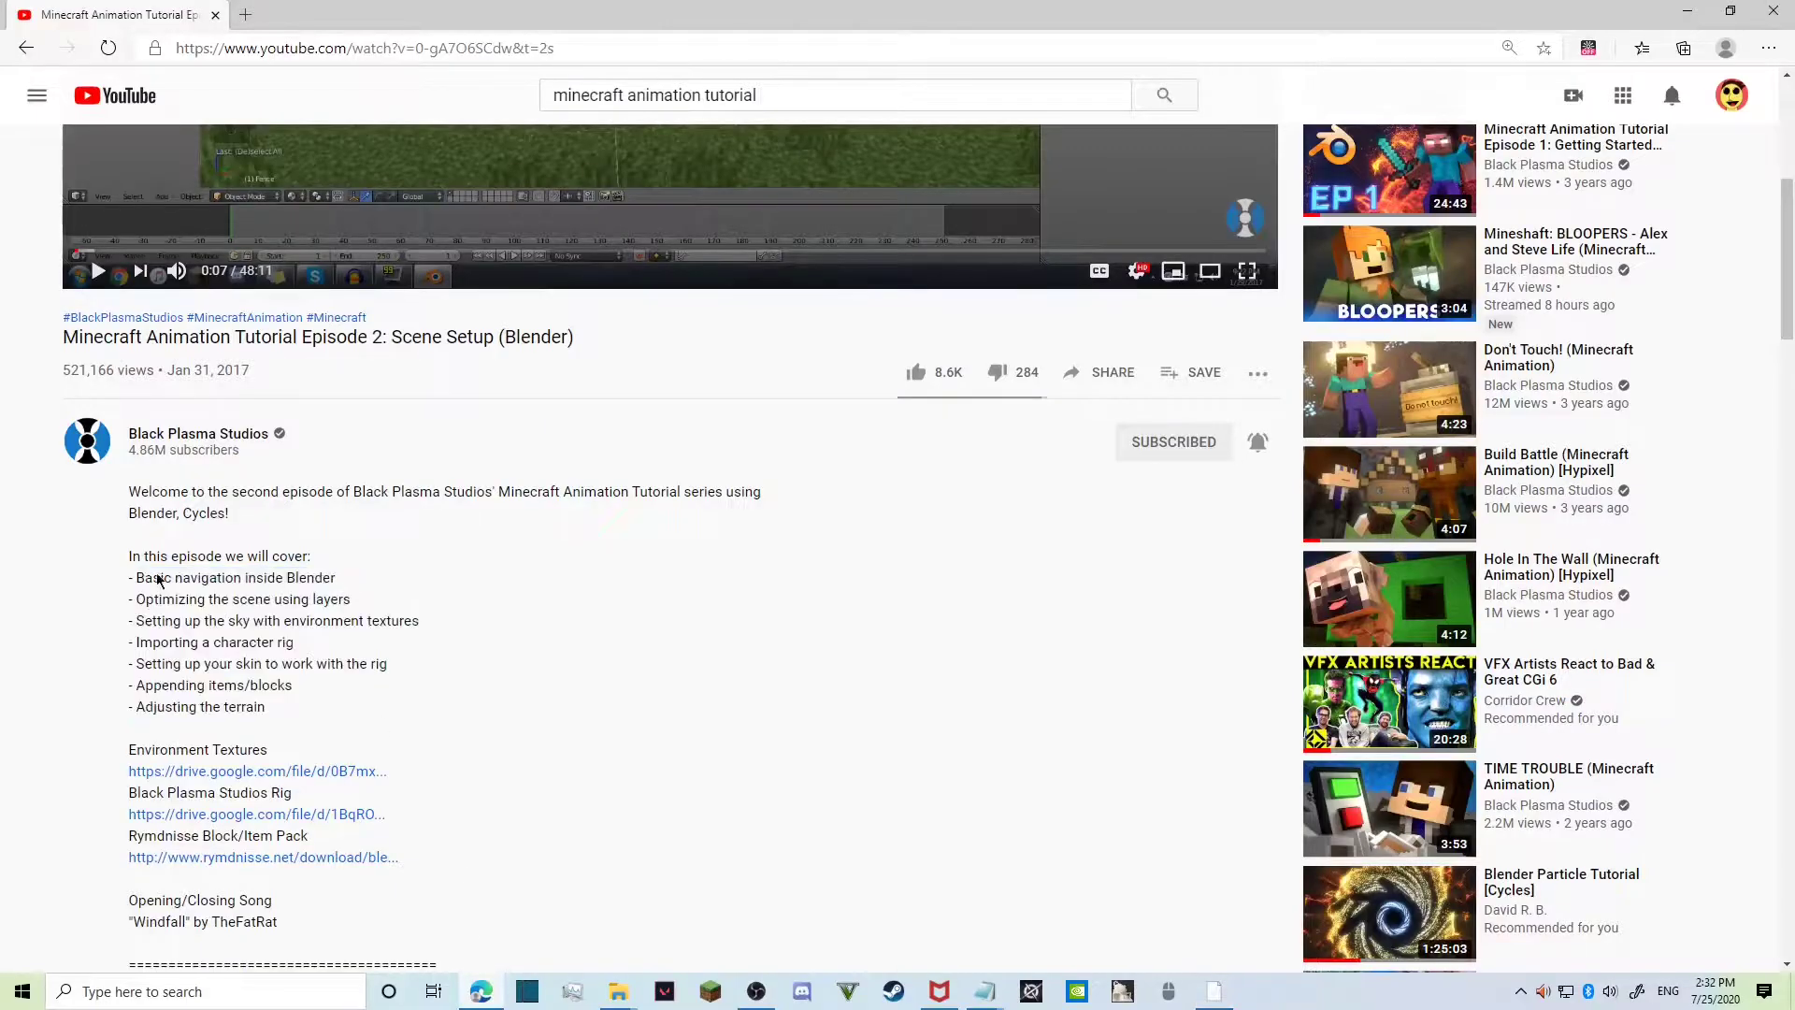
click(1205, 1002)
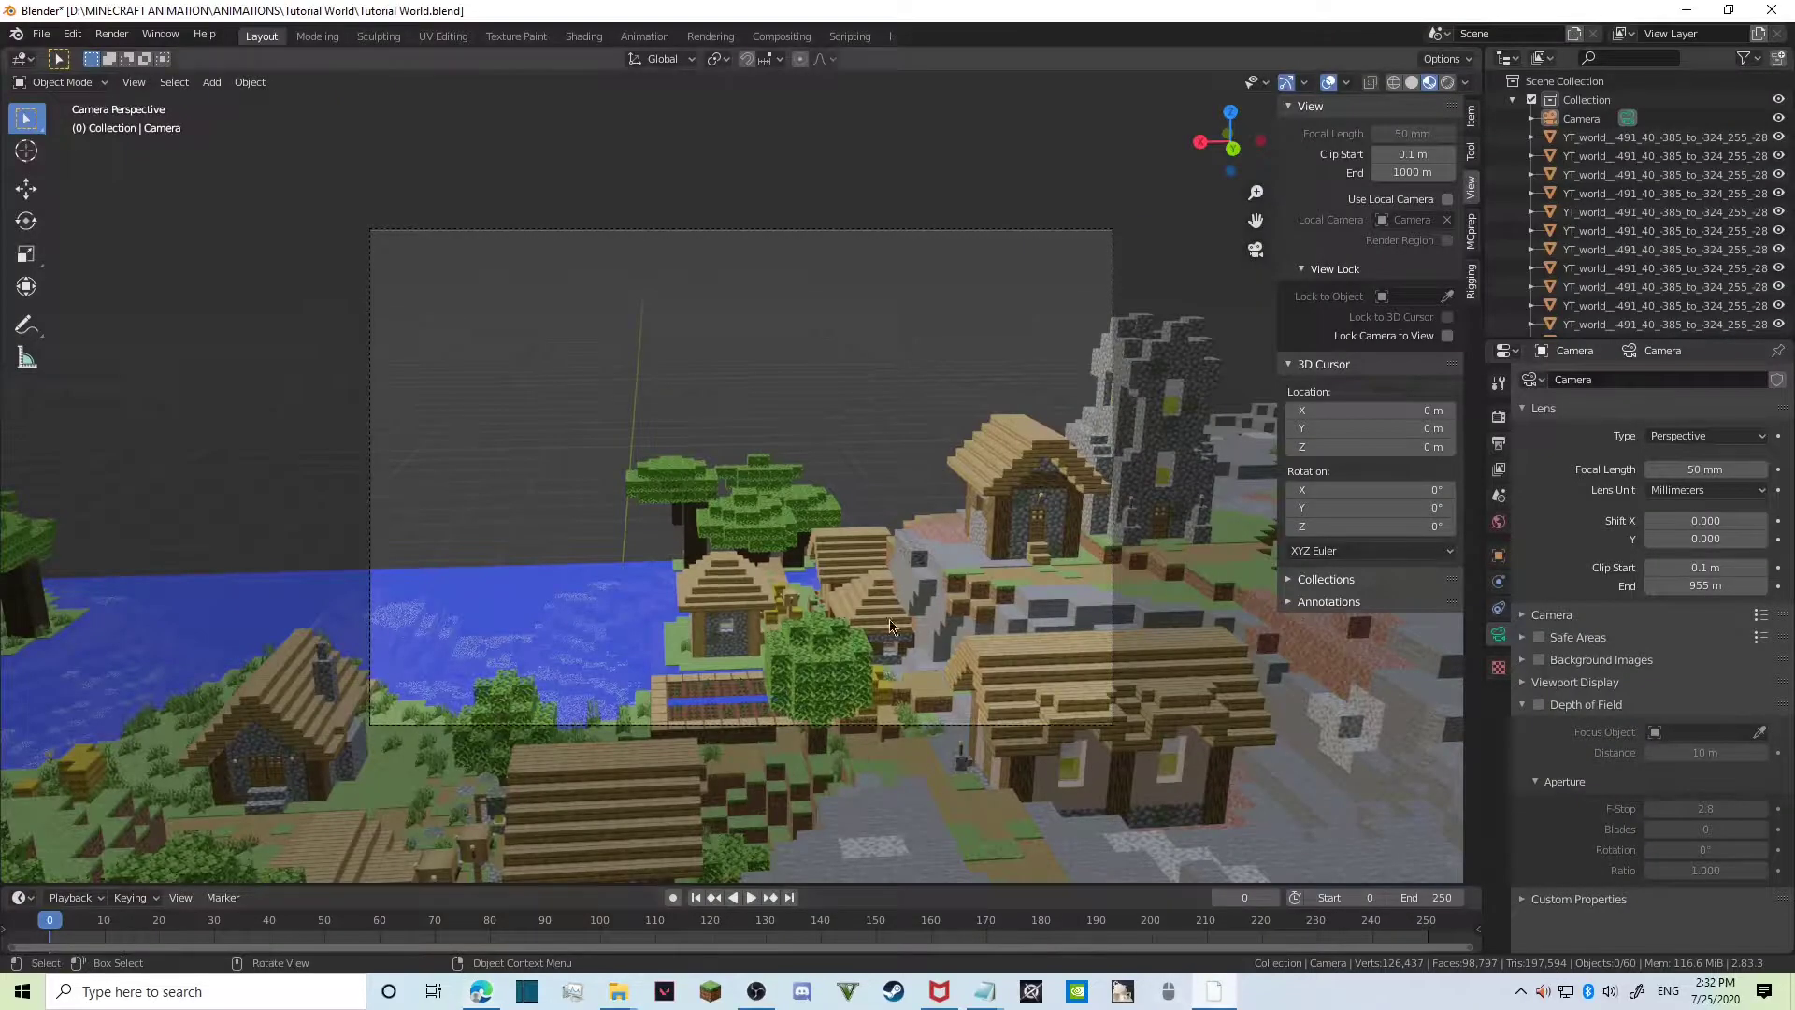
Fly out of the camera view to the leafy tree beside the farm plot and select the tree leaves.
key(shift+grave)
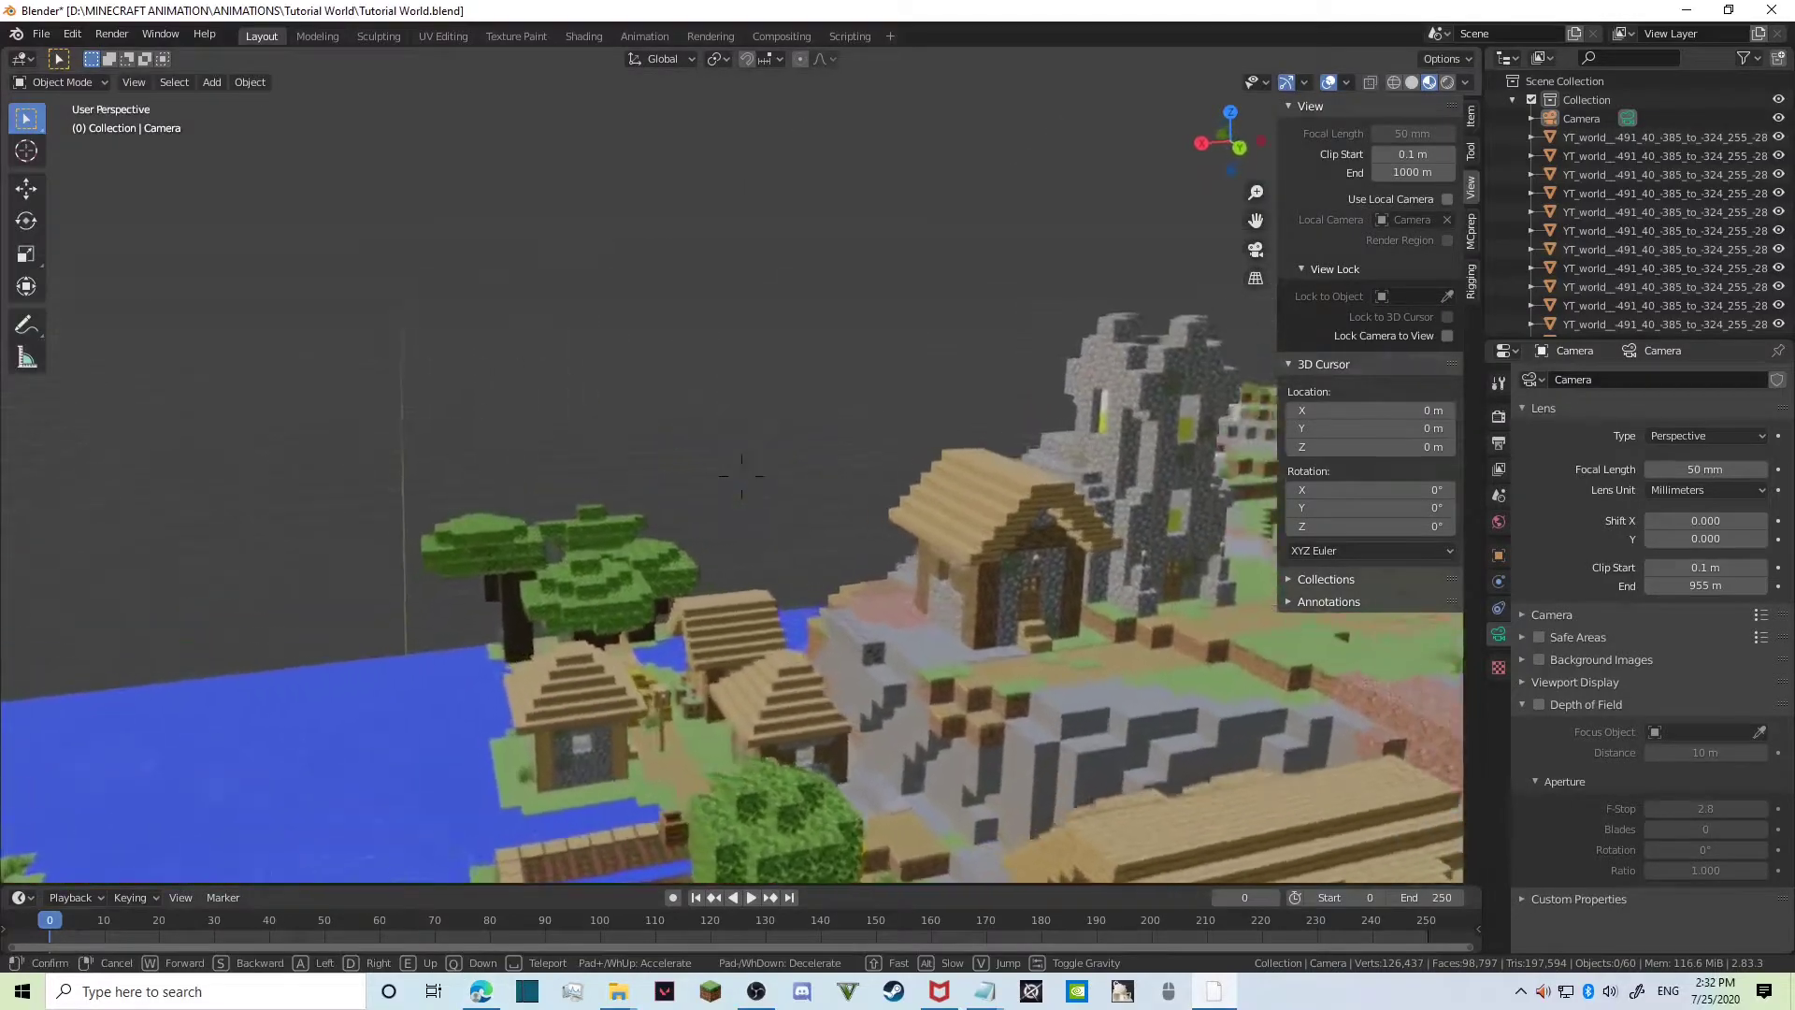
key(w)
key(w)
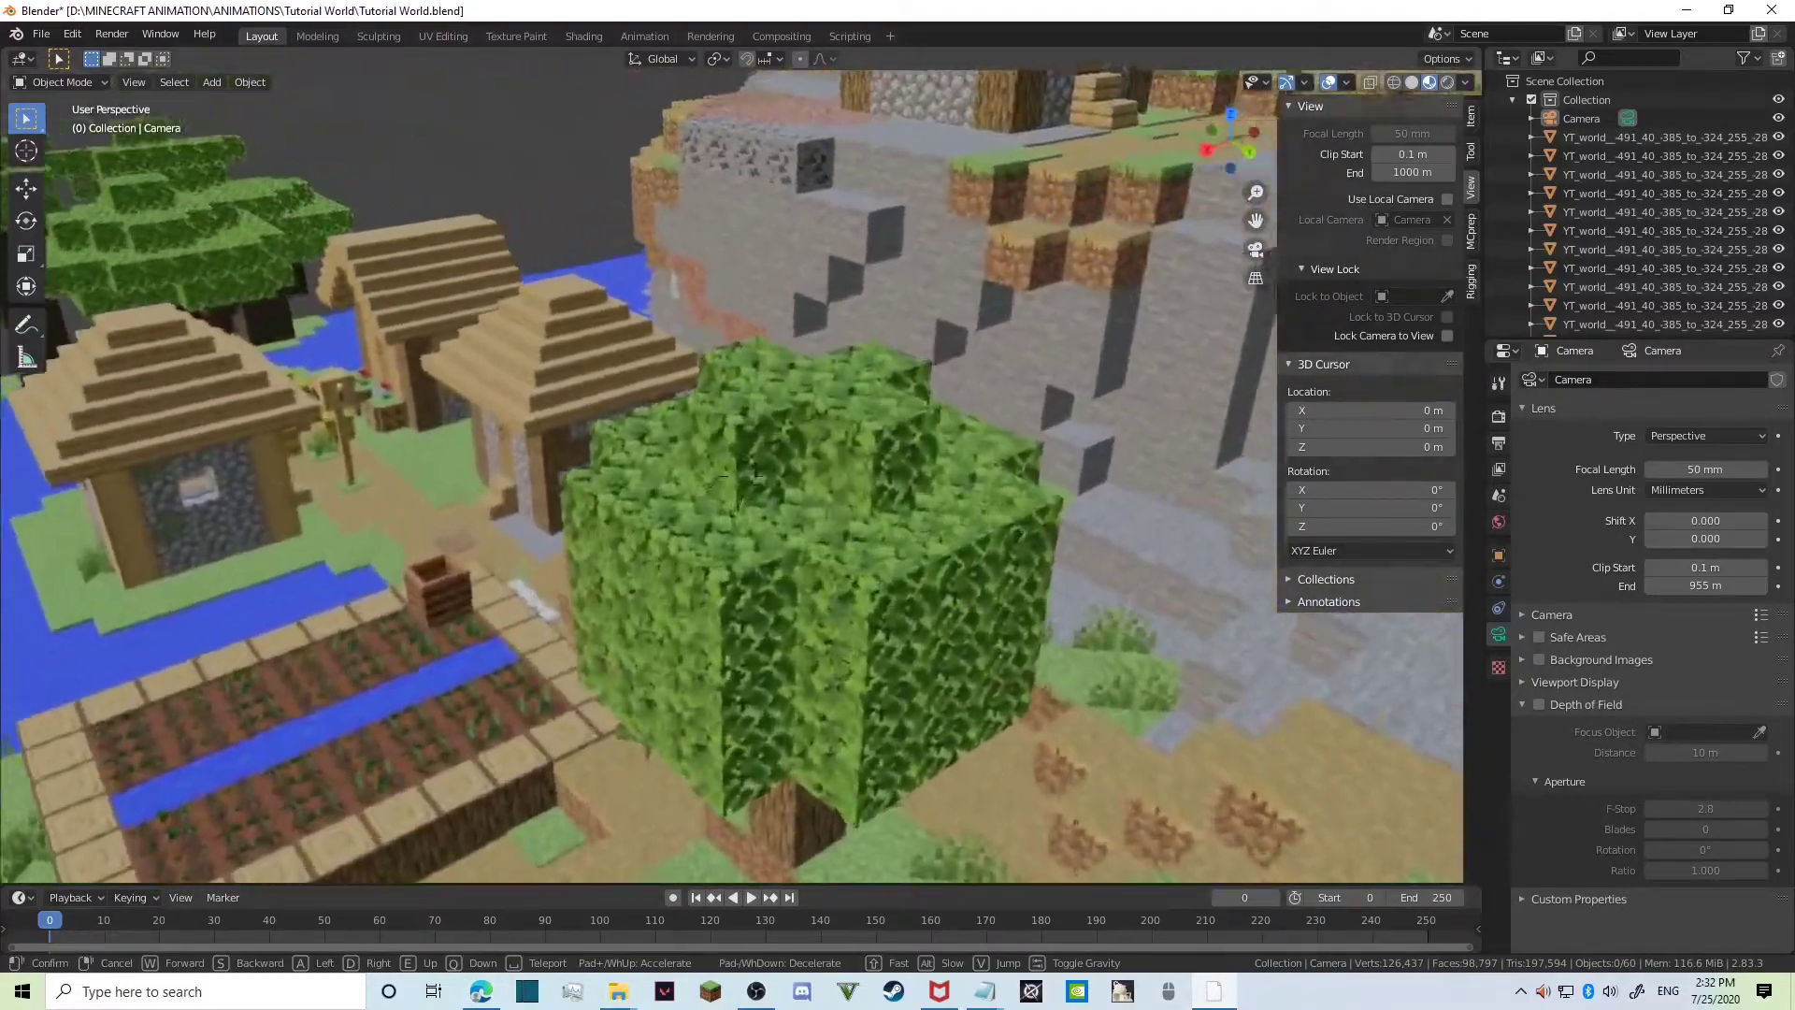
key(s)
key(w)
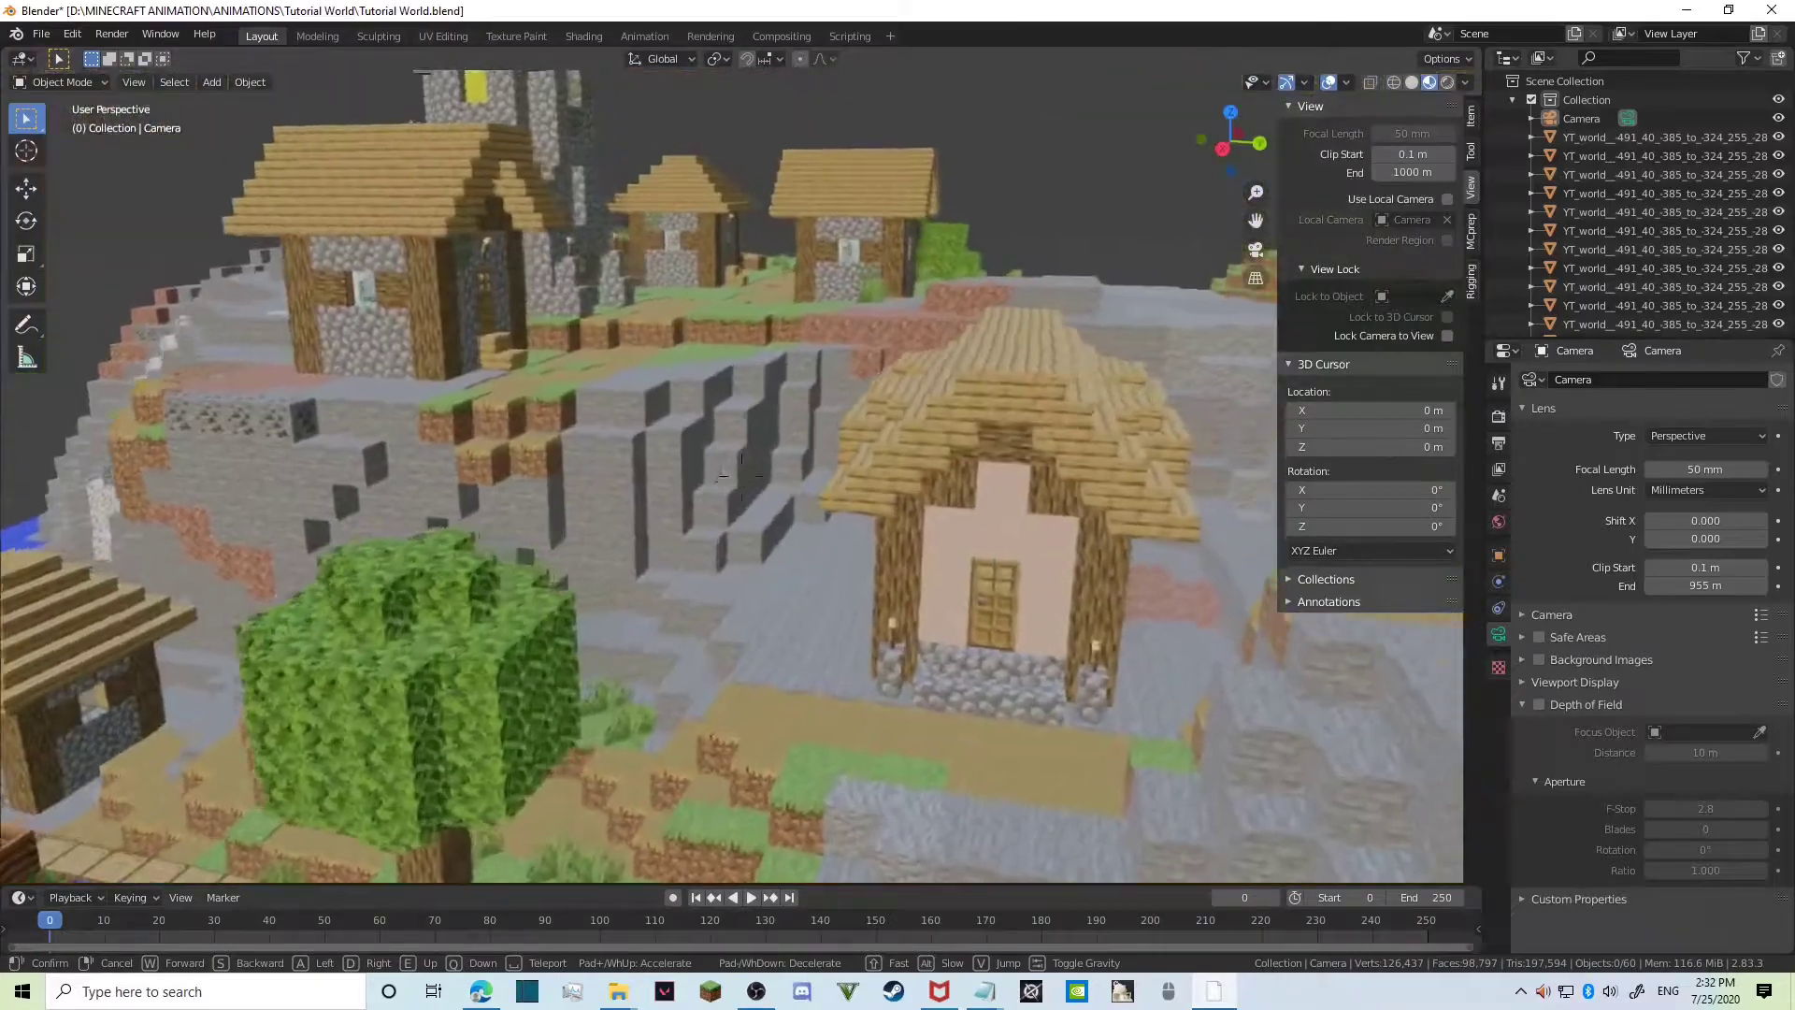
key(w)
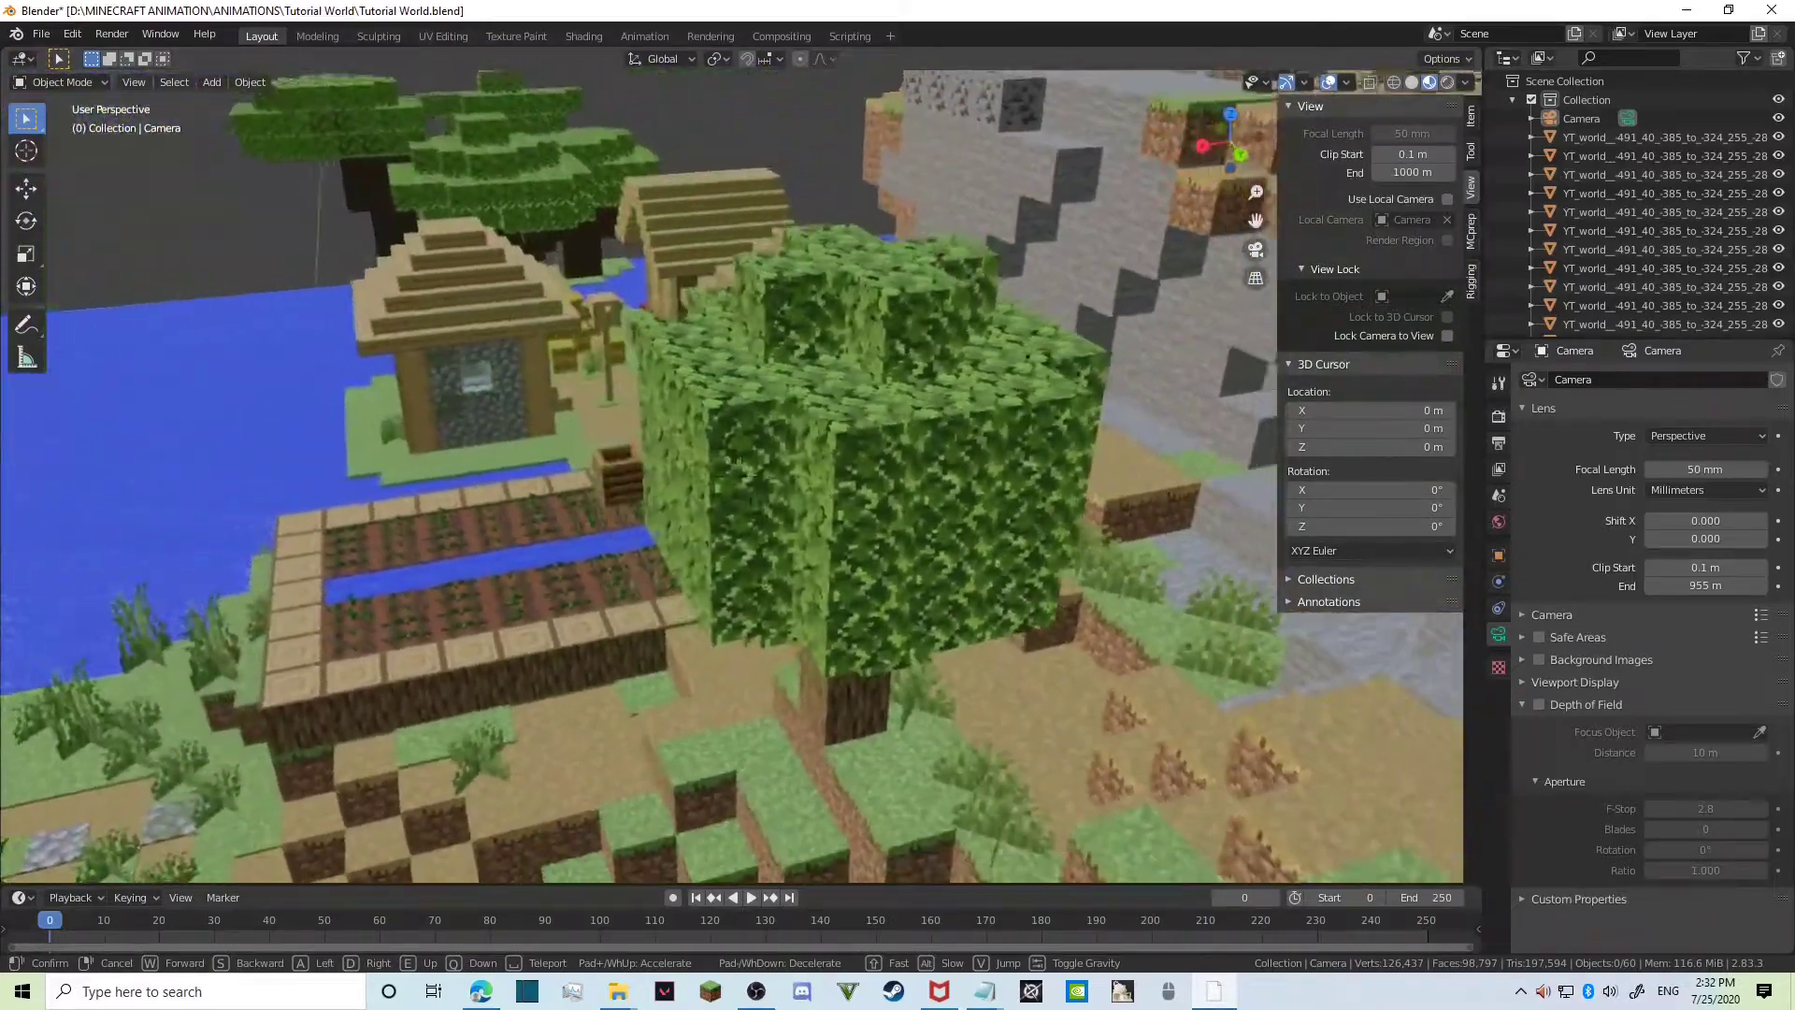
click(748, 432)
click(748, 432)
Add the grass plants around the farm plot, the tall grass by the lake and the flowers beside the path to the selection.
key(shift+grave)
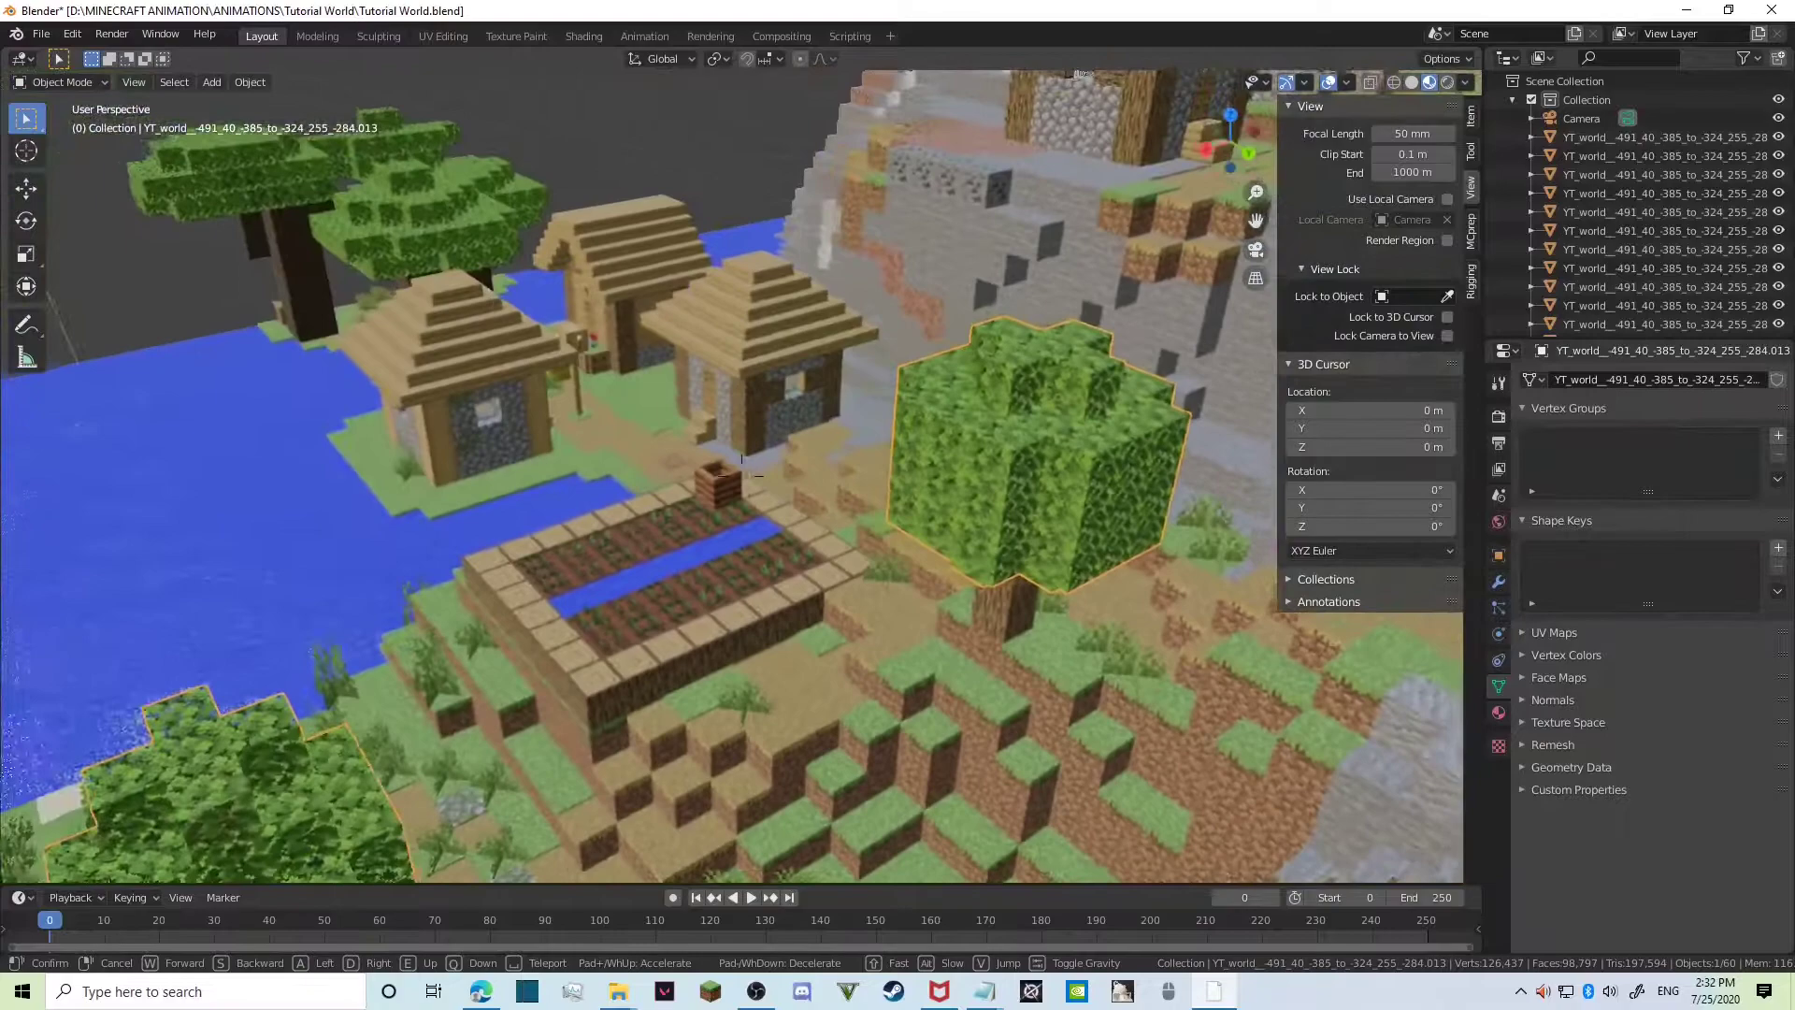
click(743, 475)
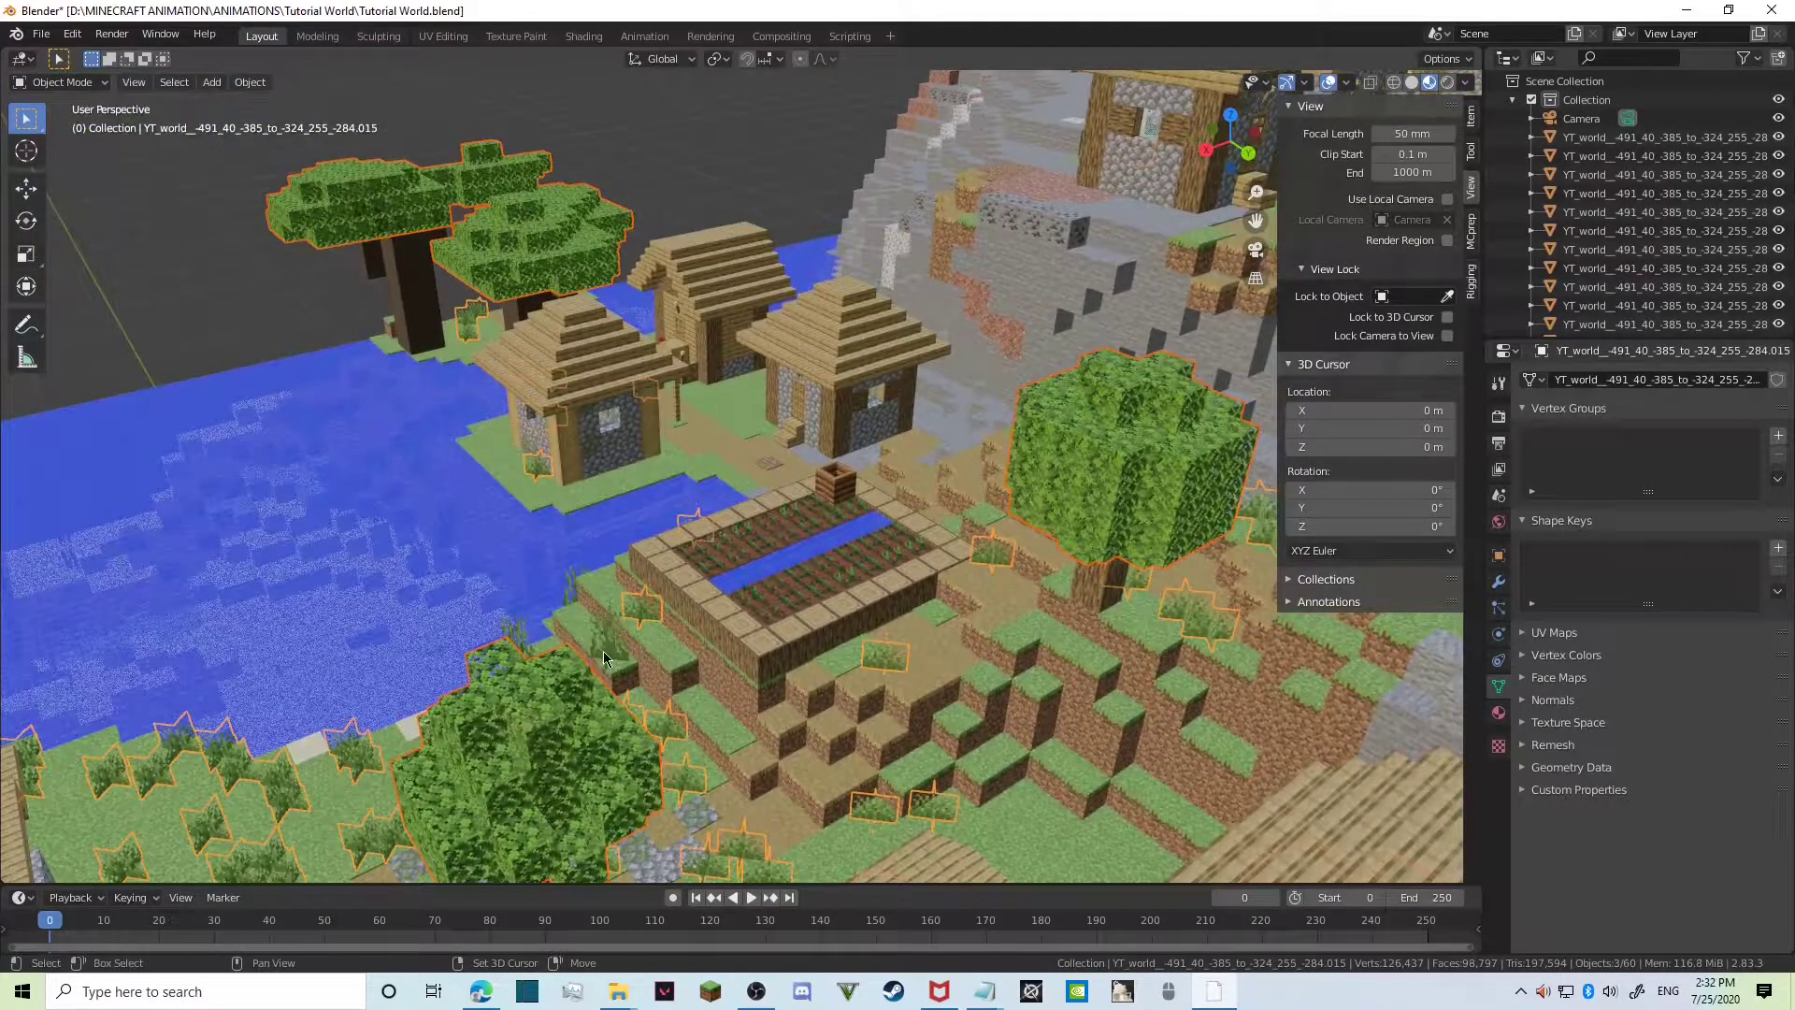
key(shift+grave)
key(w)
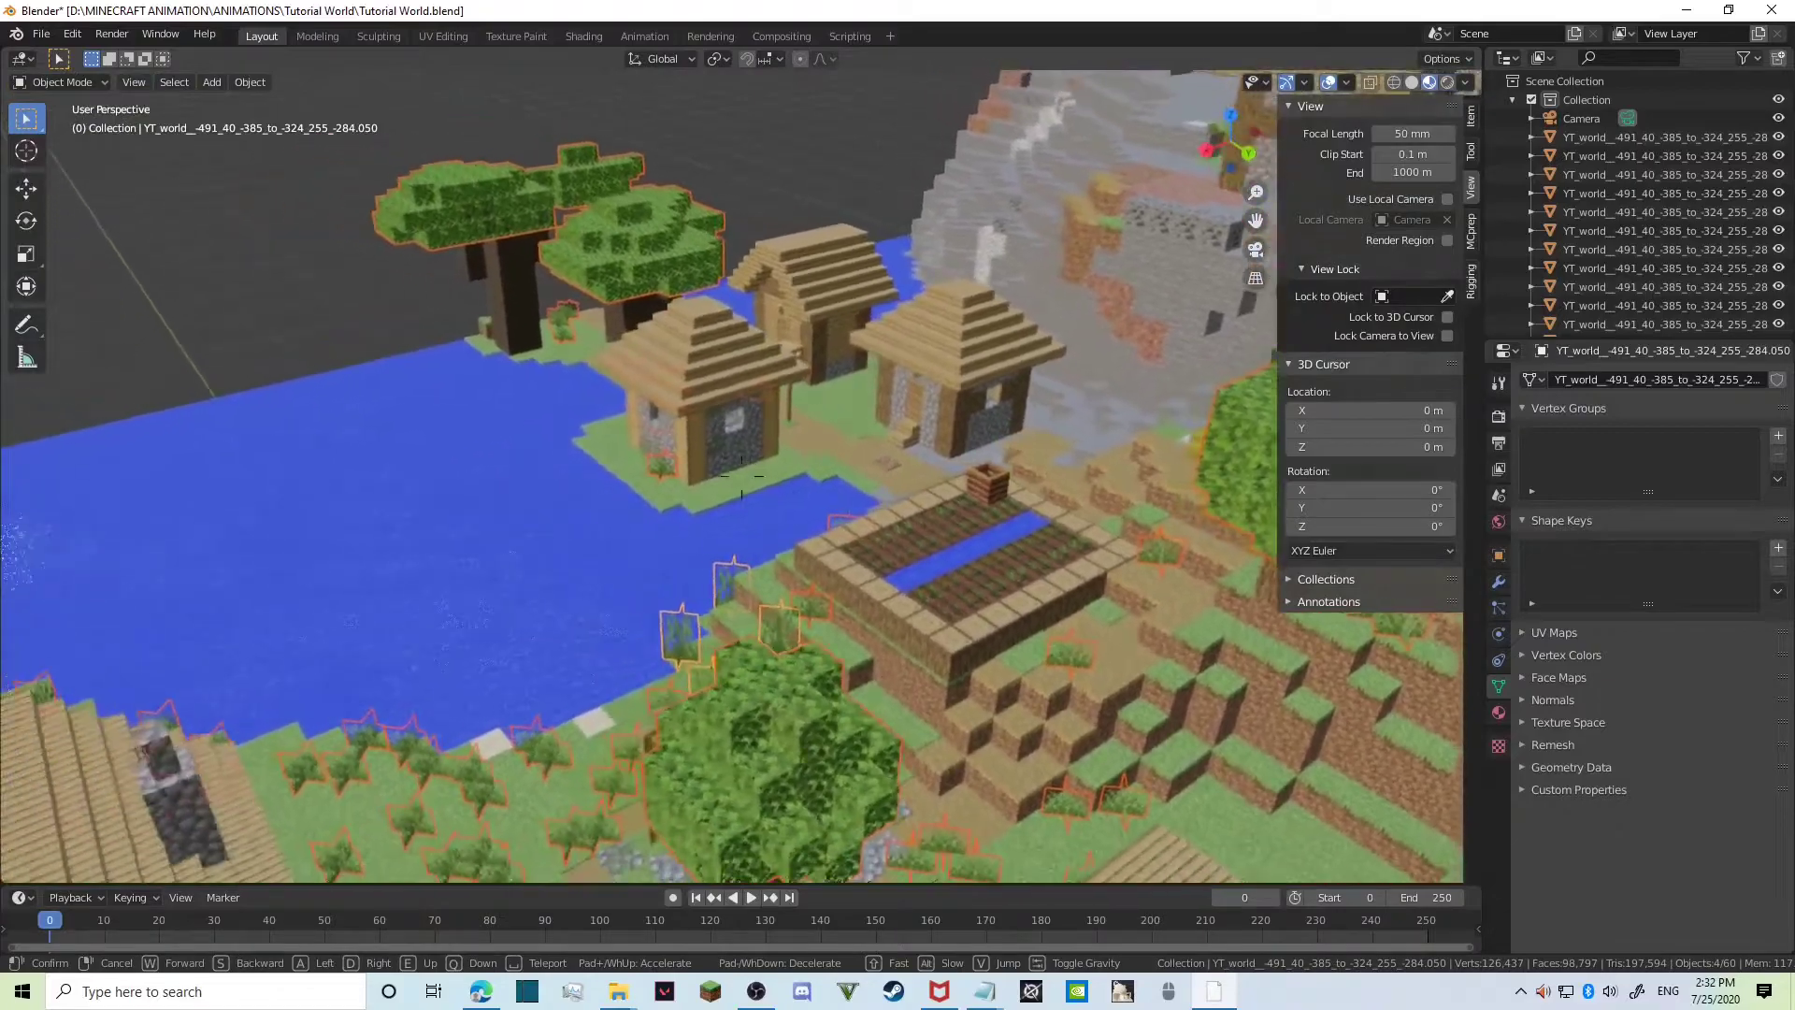
key(w)
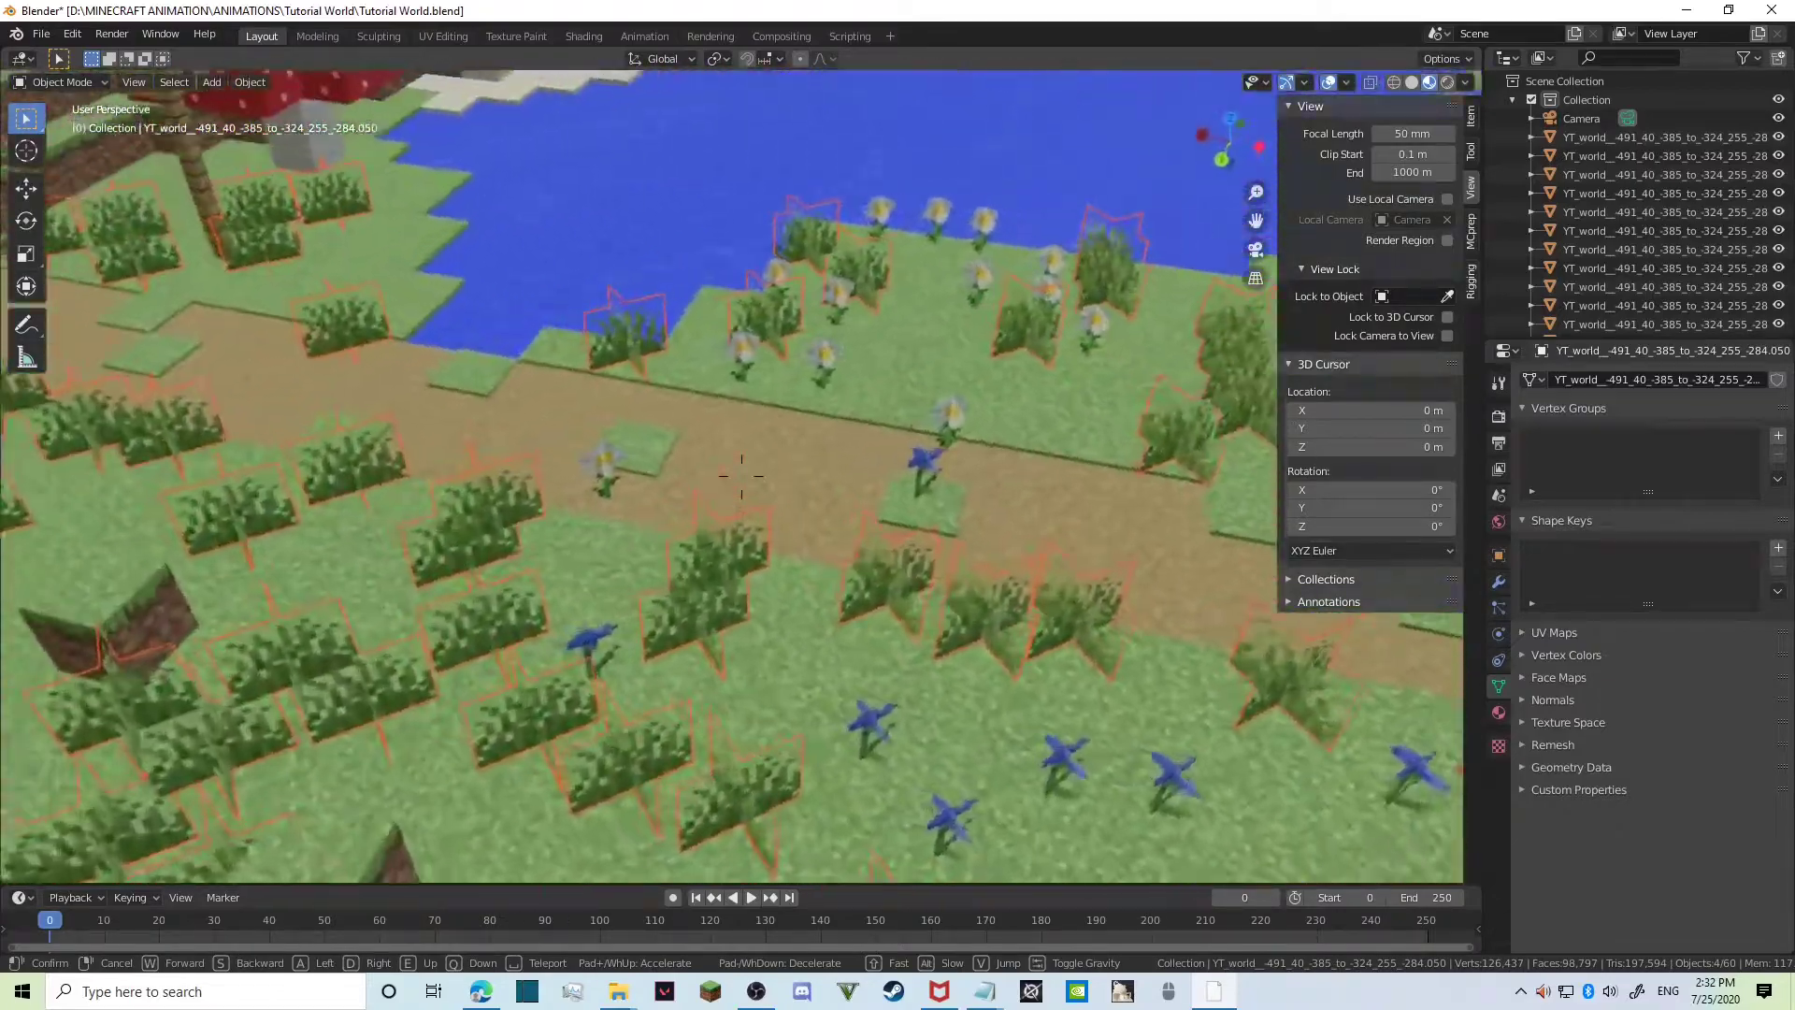
key(w)
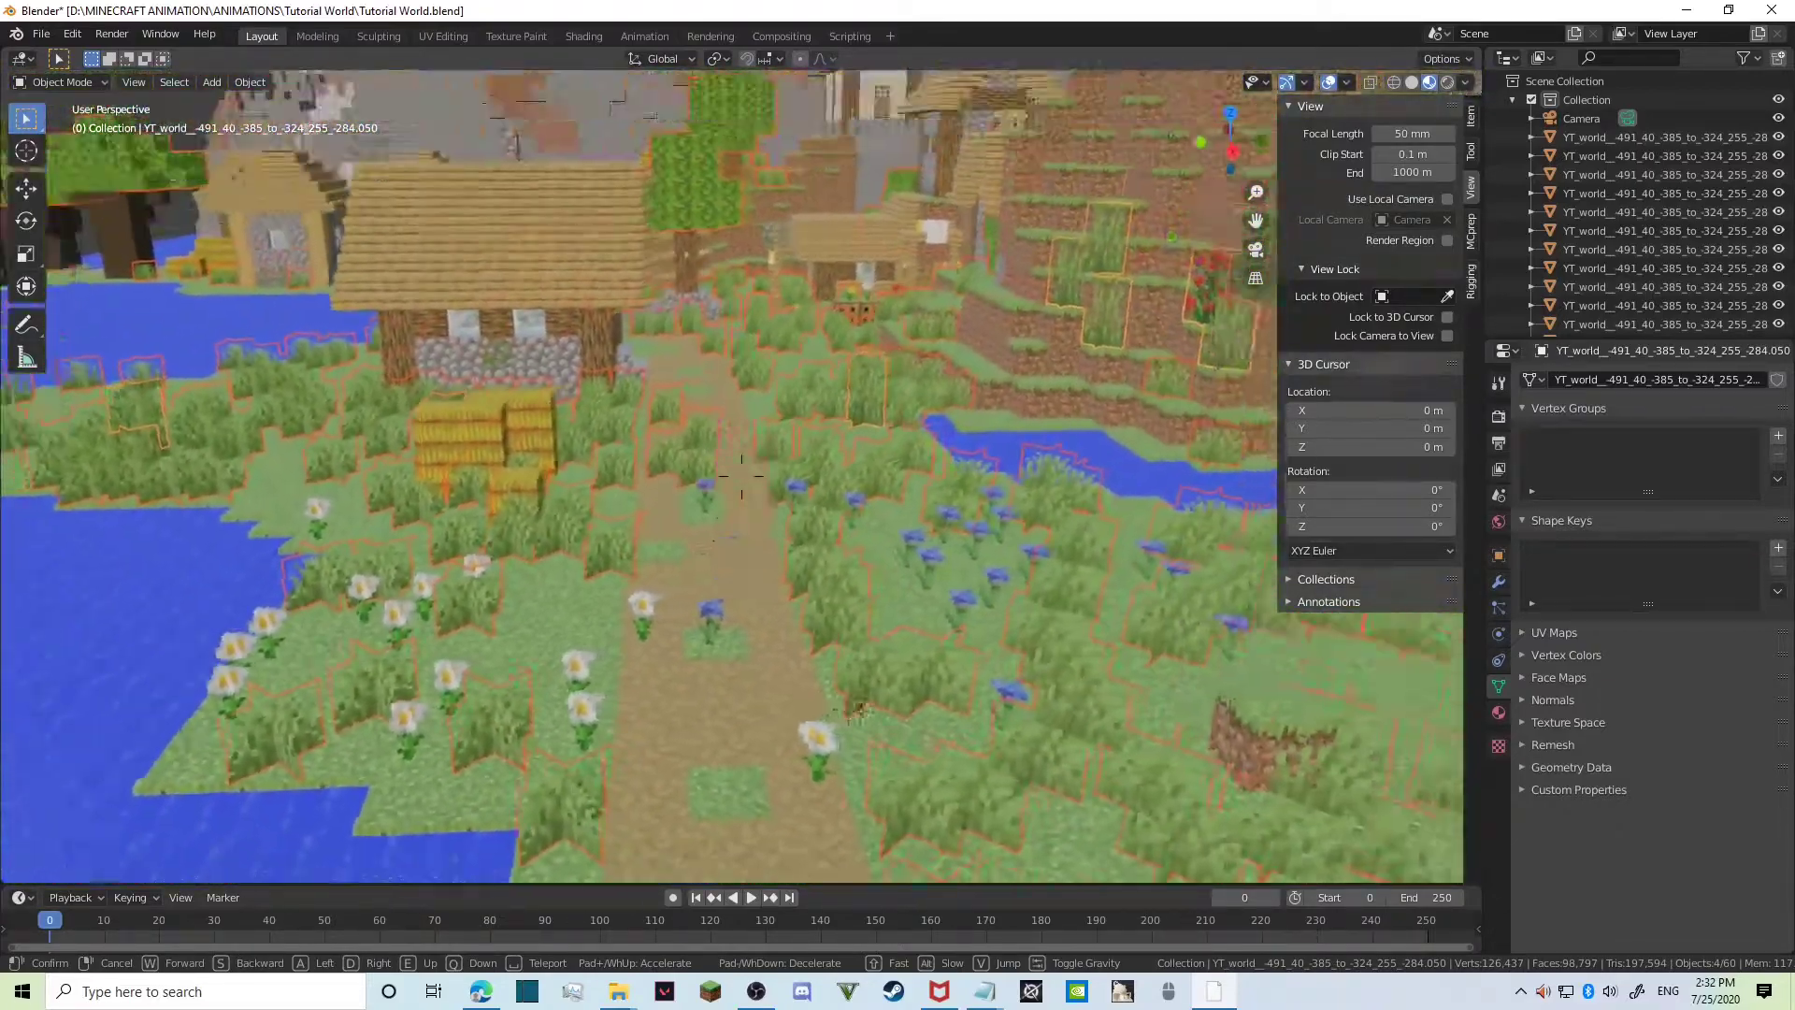
key(w)
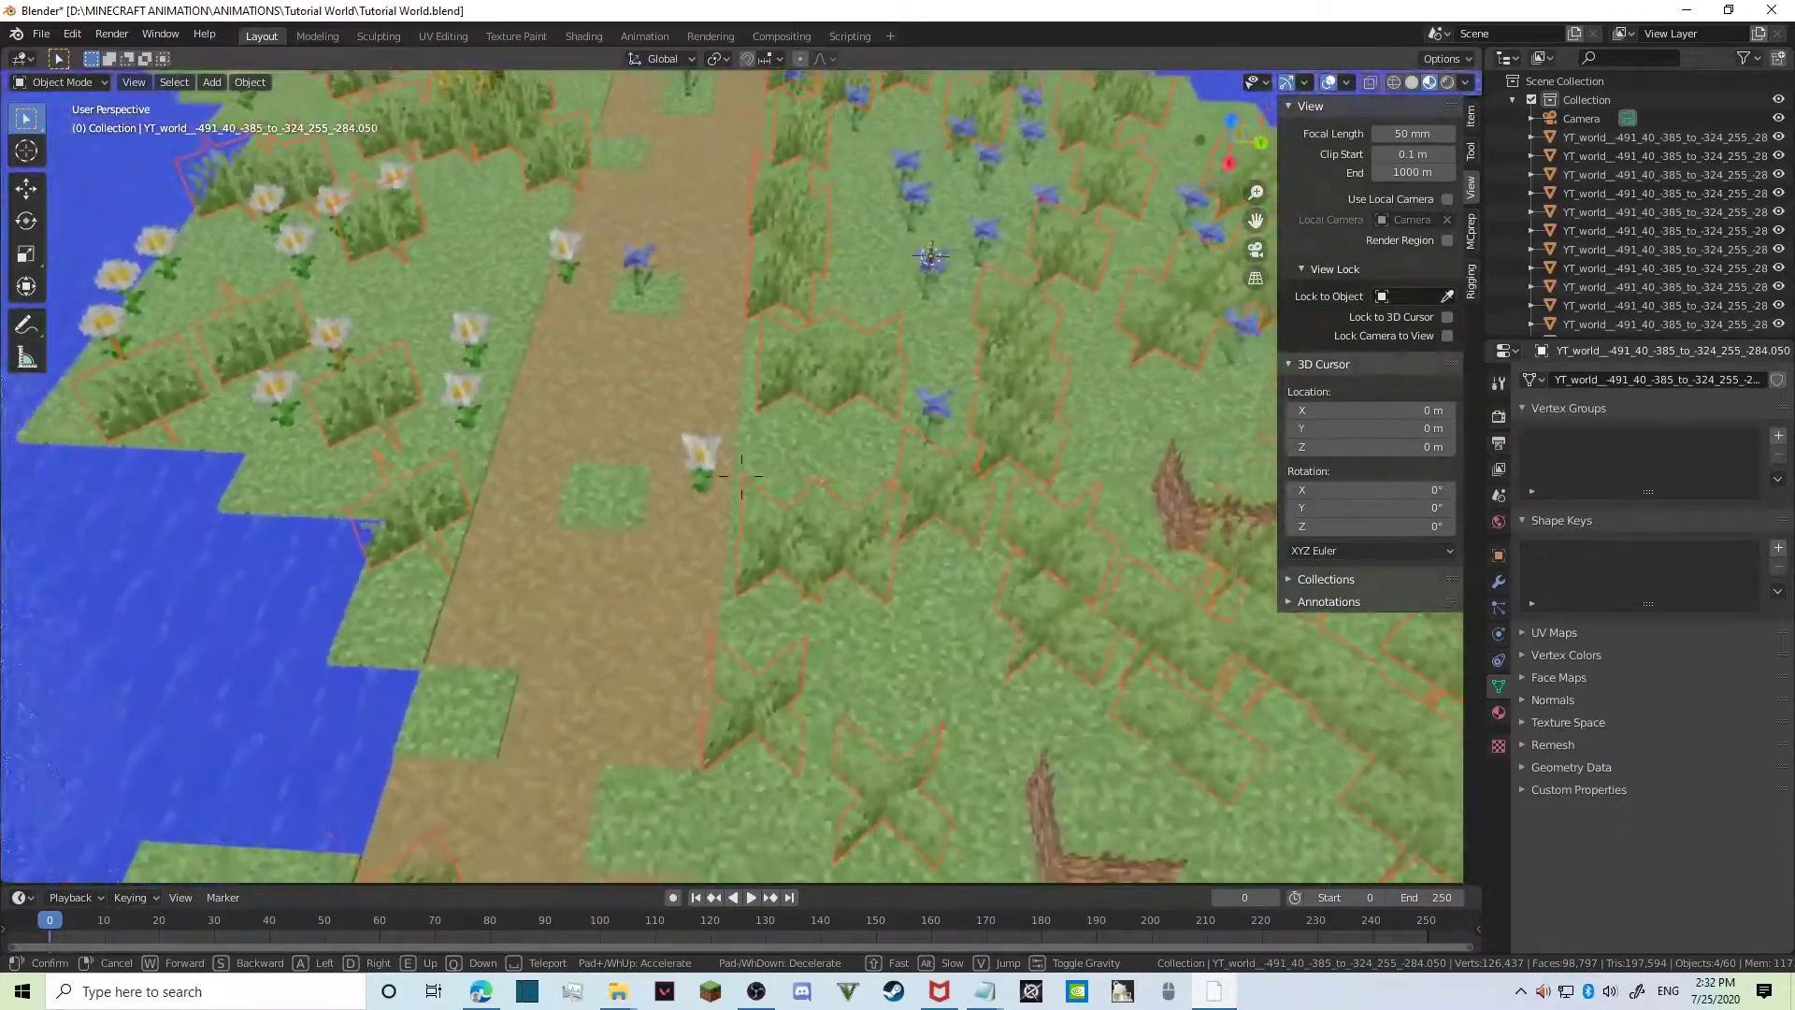
click(715, 505)
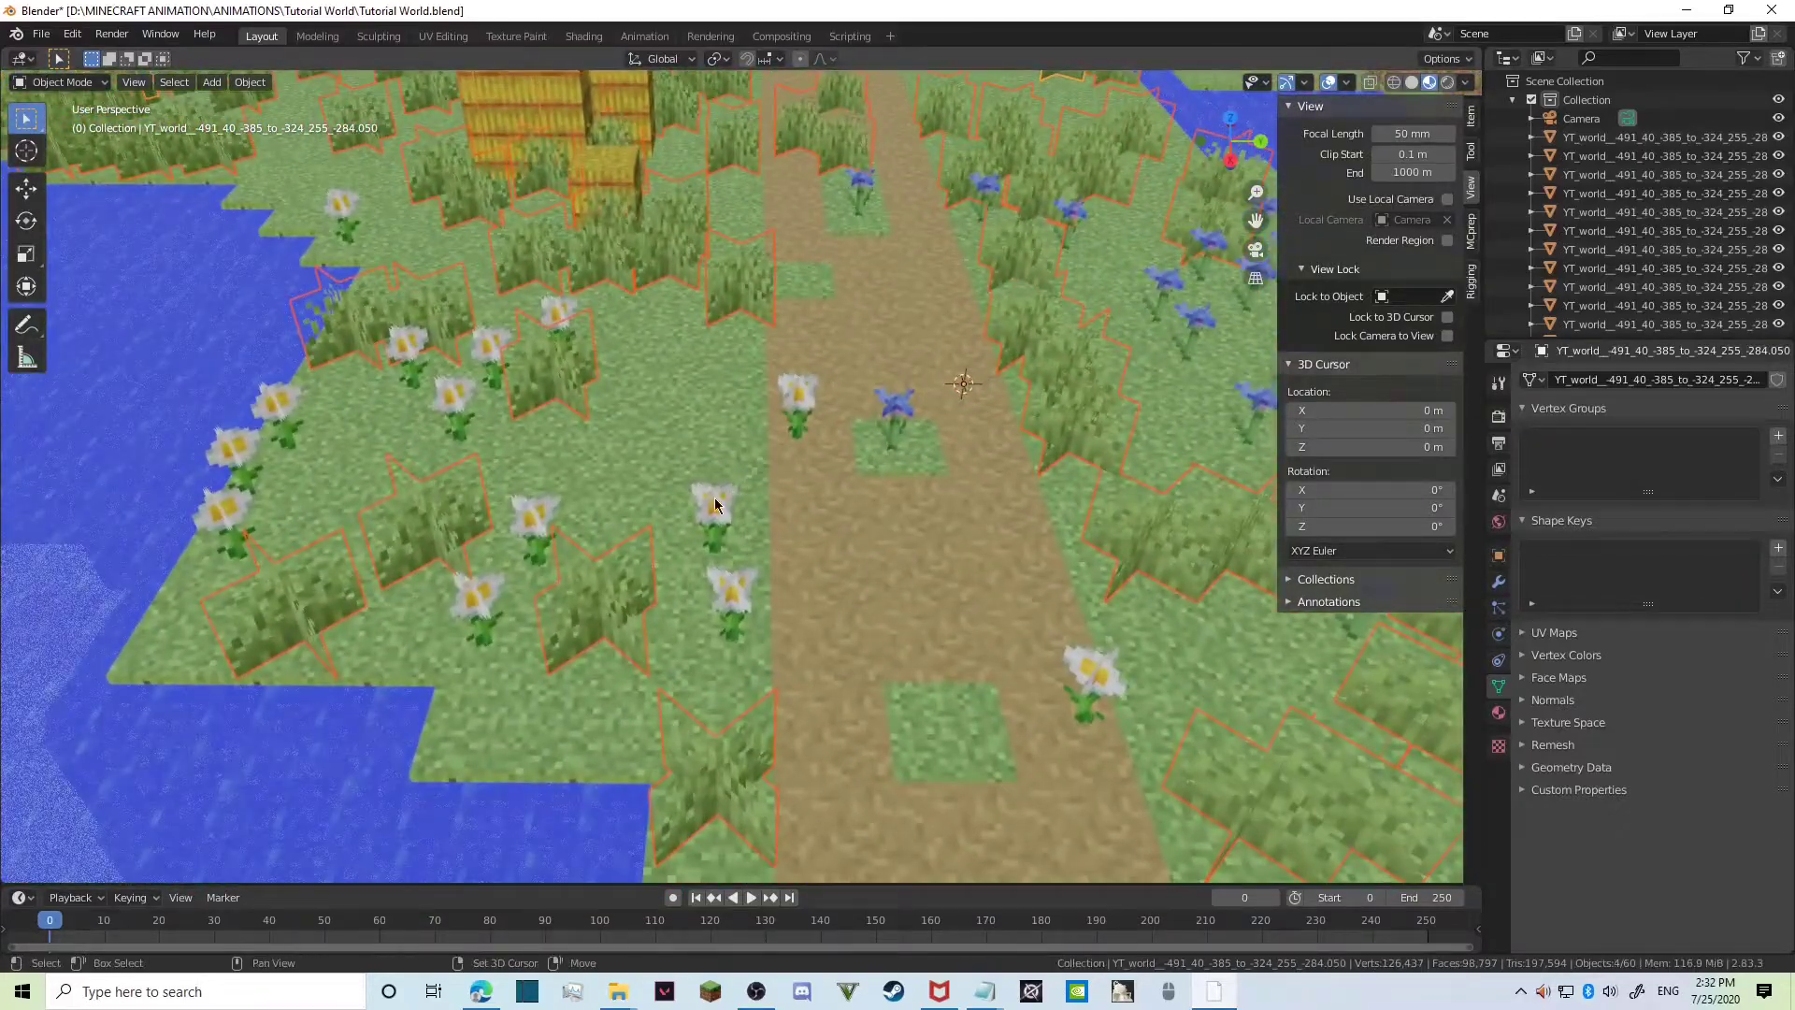
Fly around the village, hillside and lake shore to check which plants are included in the selection.
key(shift+grave)
key(w)
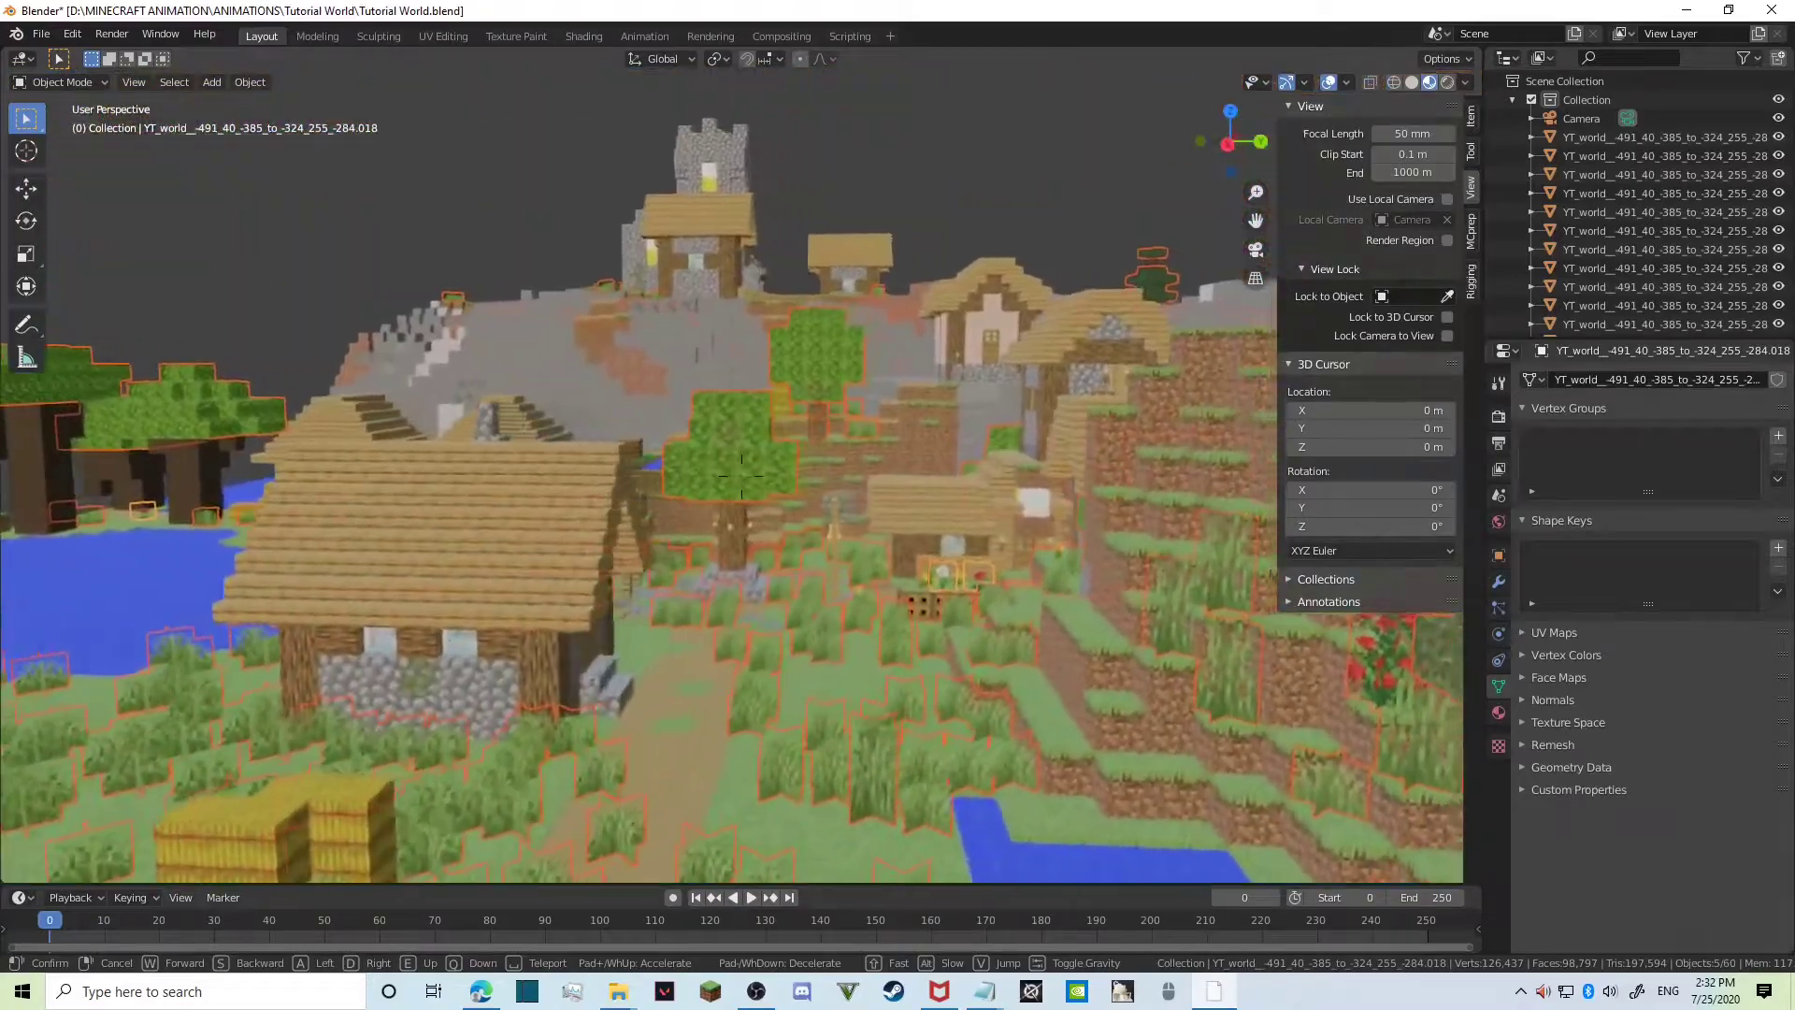
key(w)
key(d)
key(a)
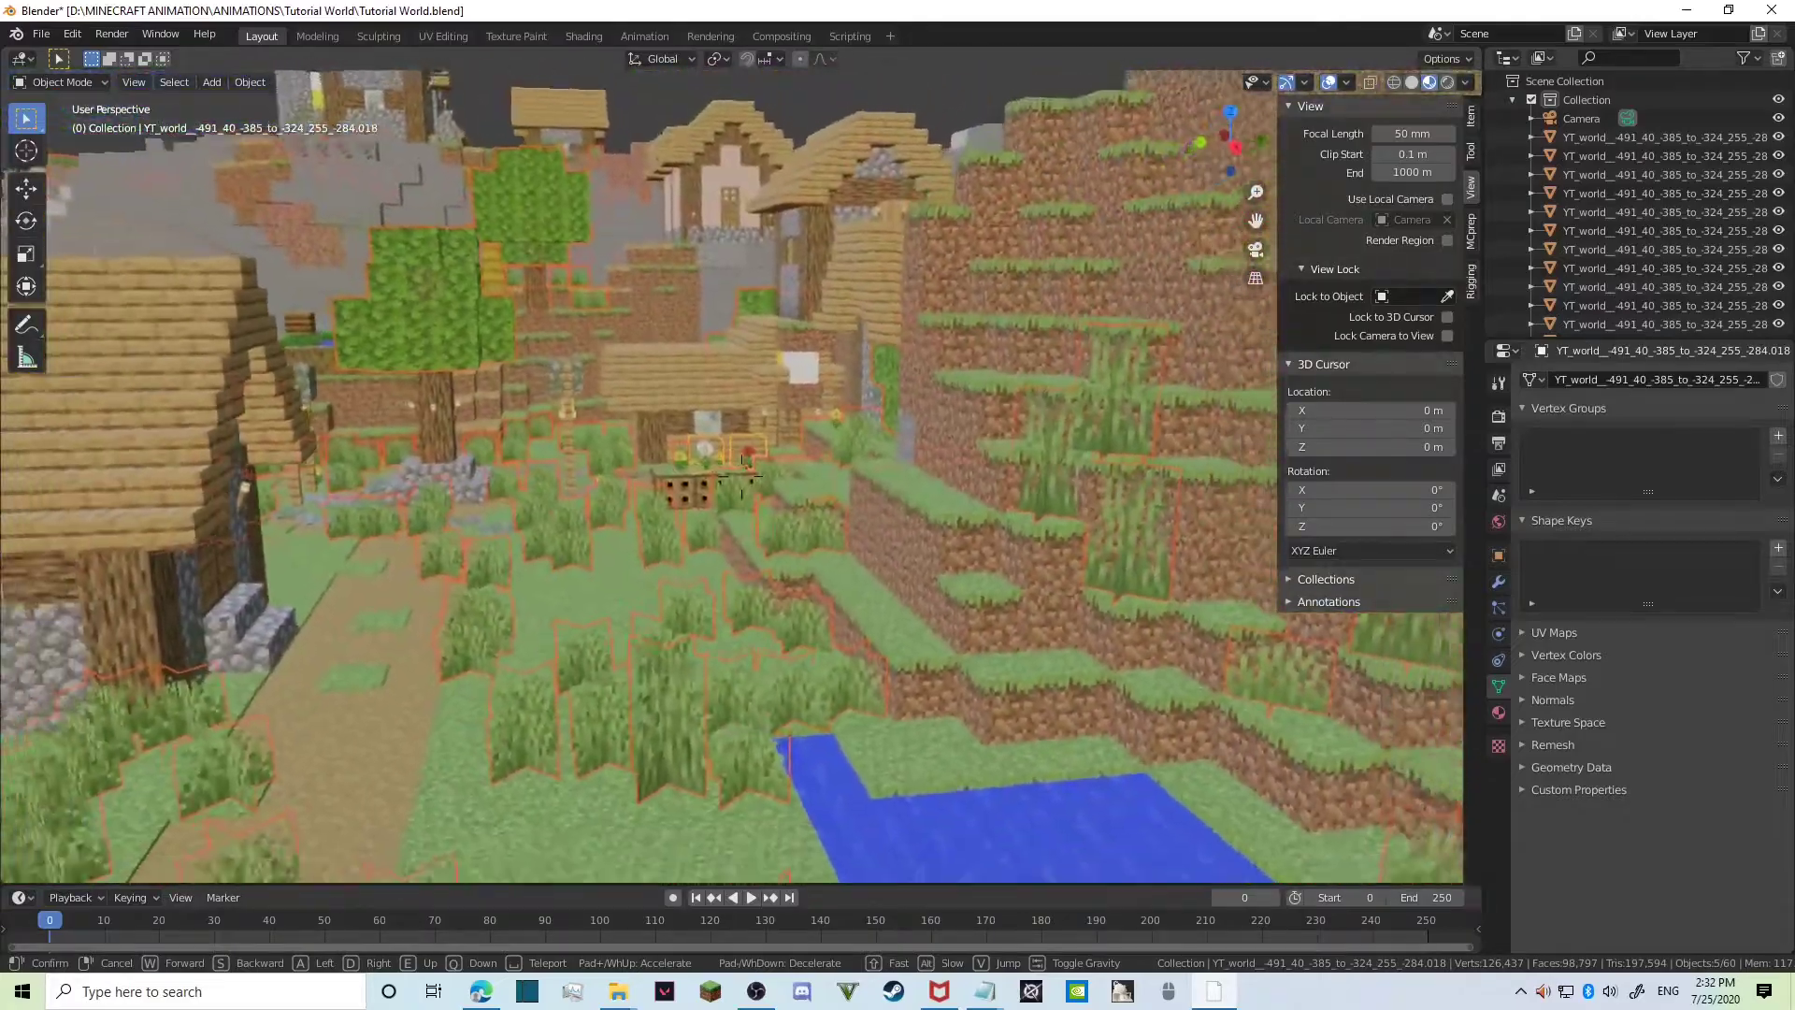
key(w)
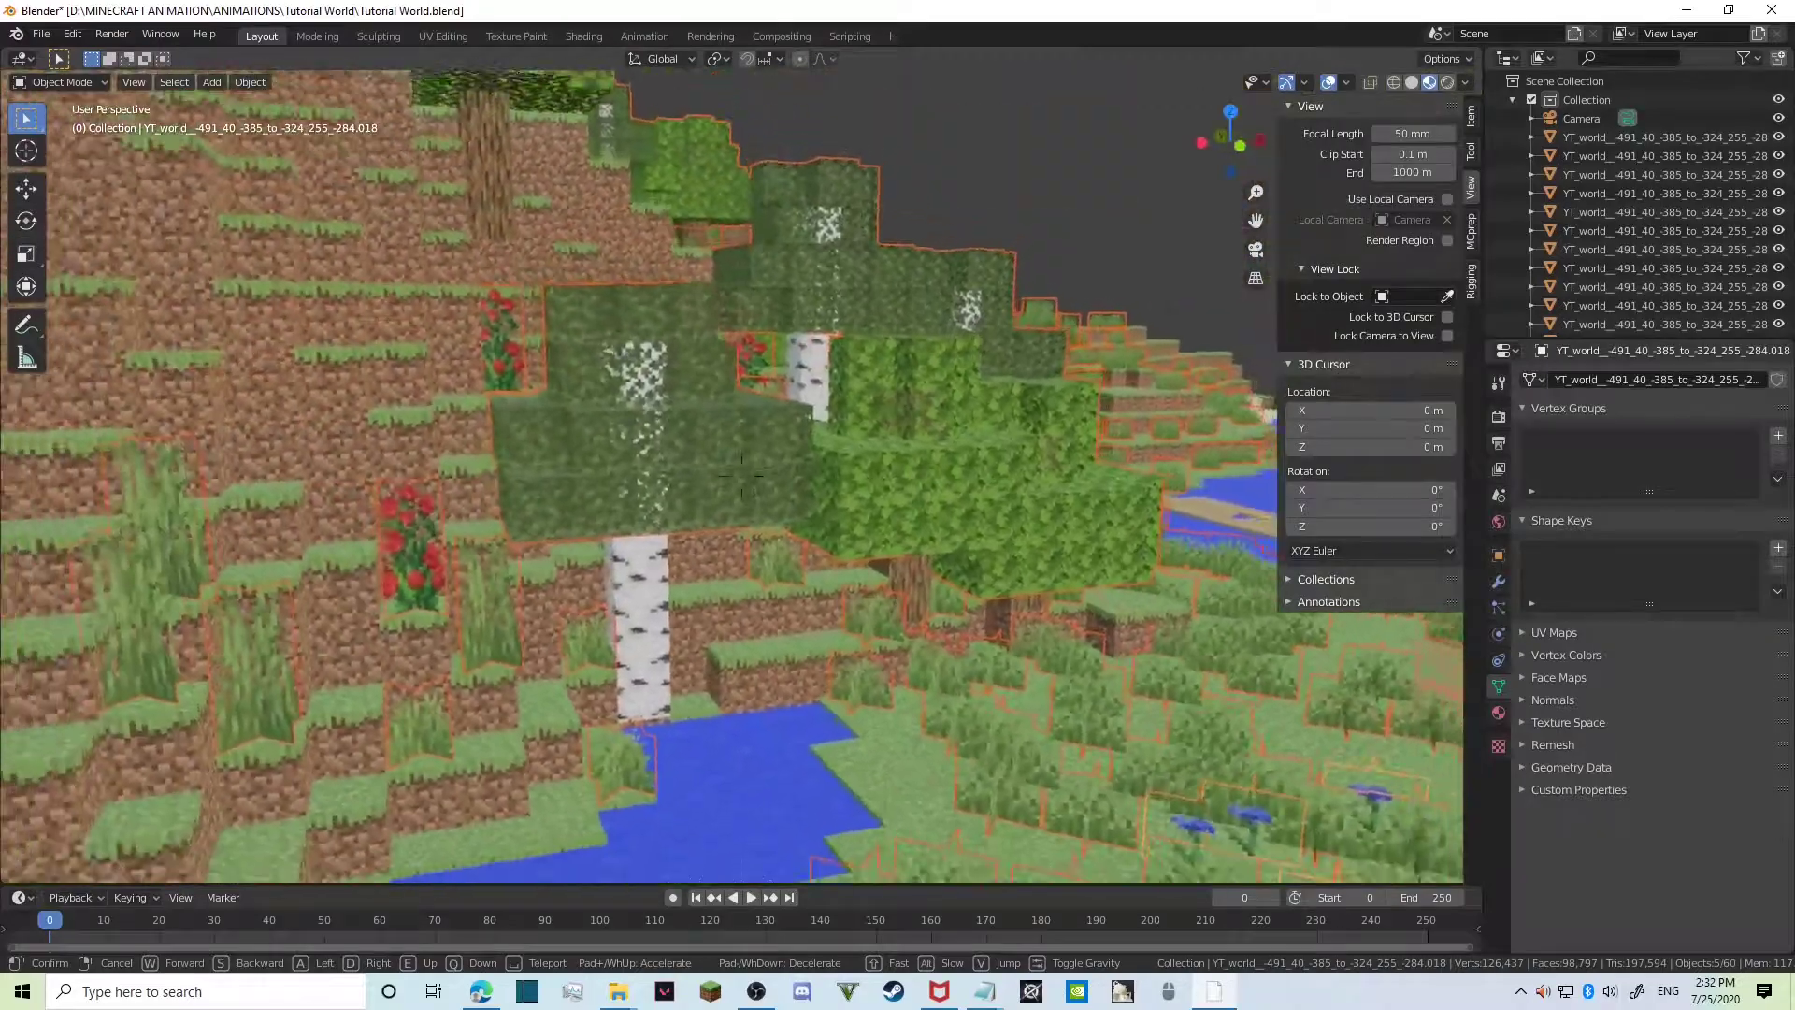
key(s)
key(w)
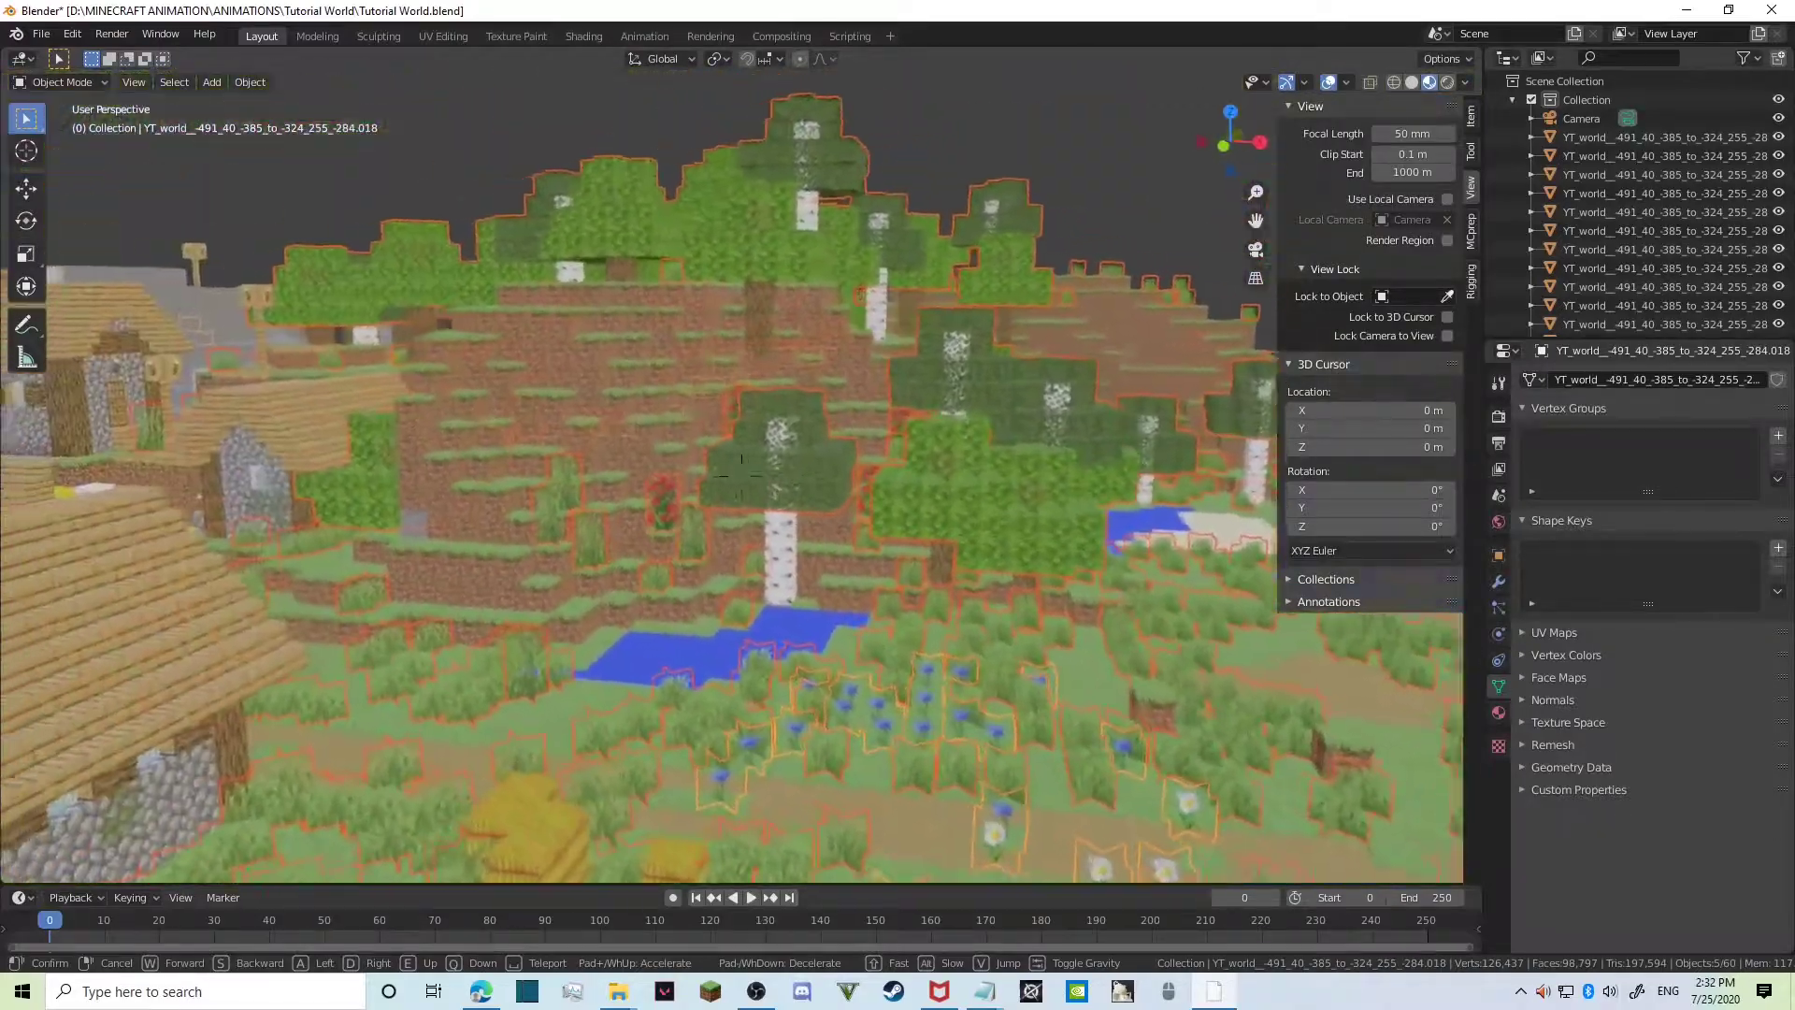
key(w)
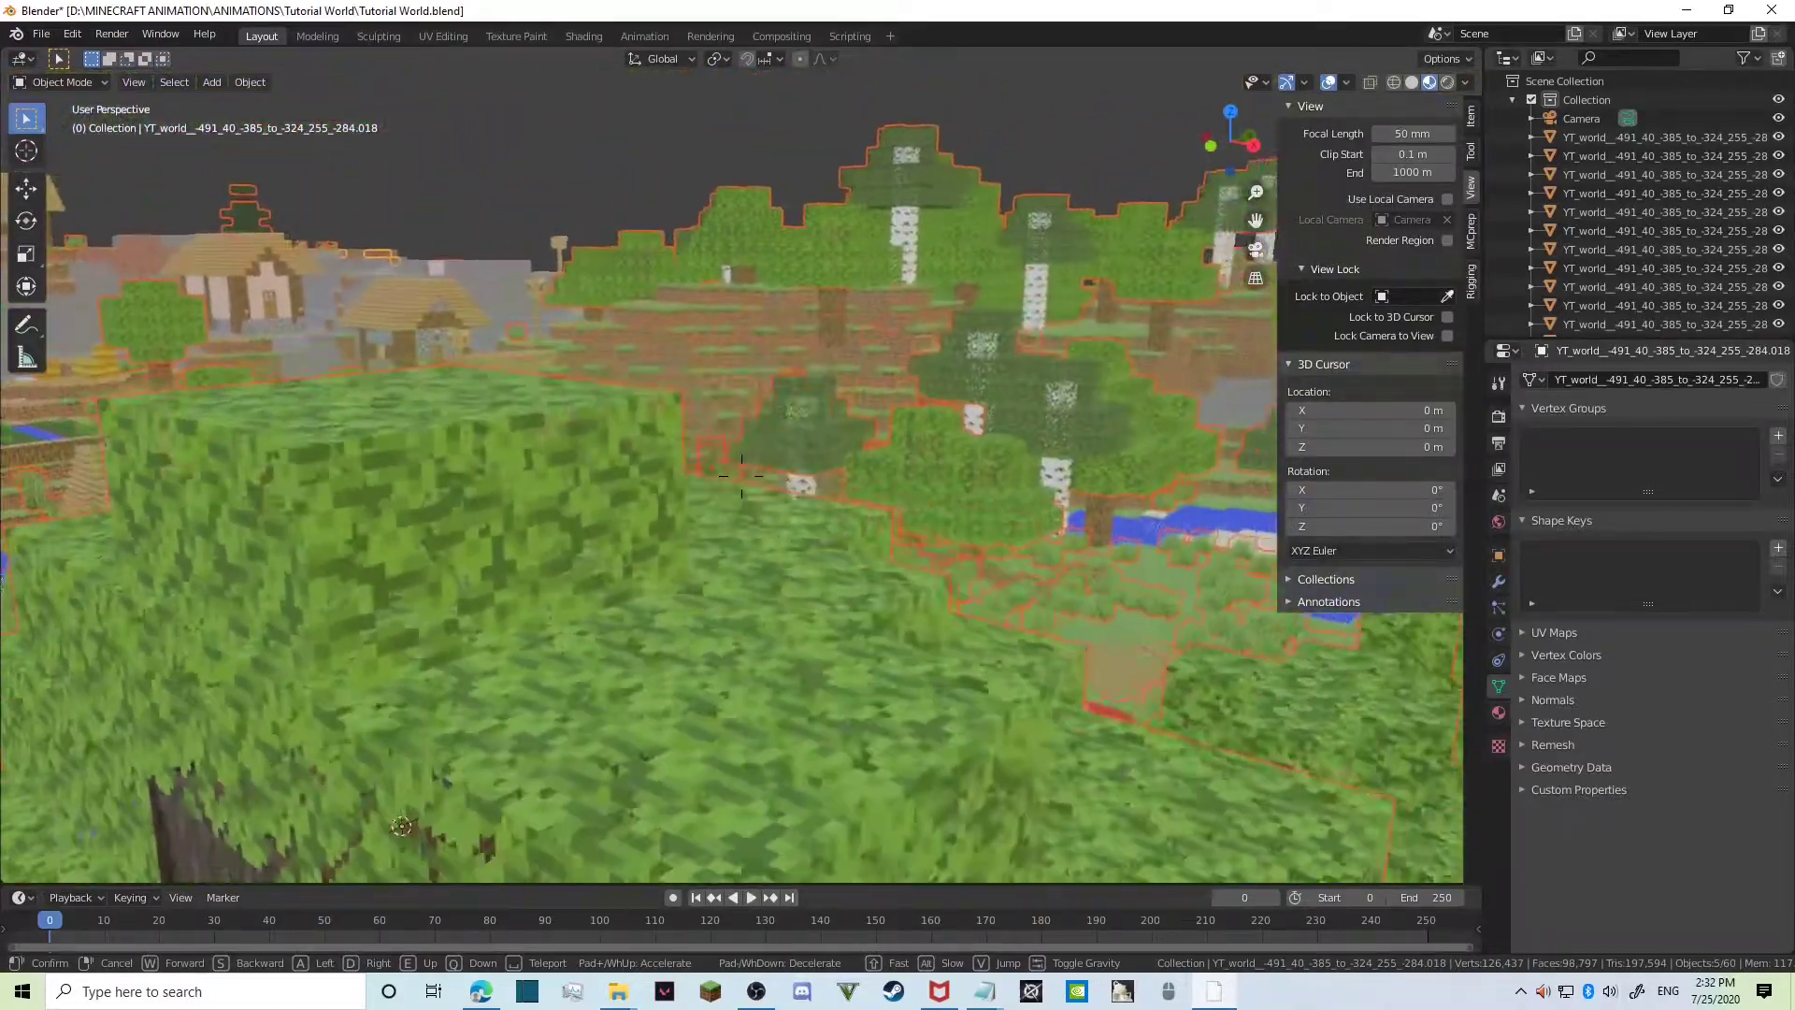
key(s)
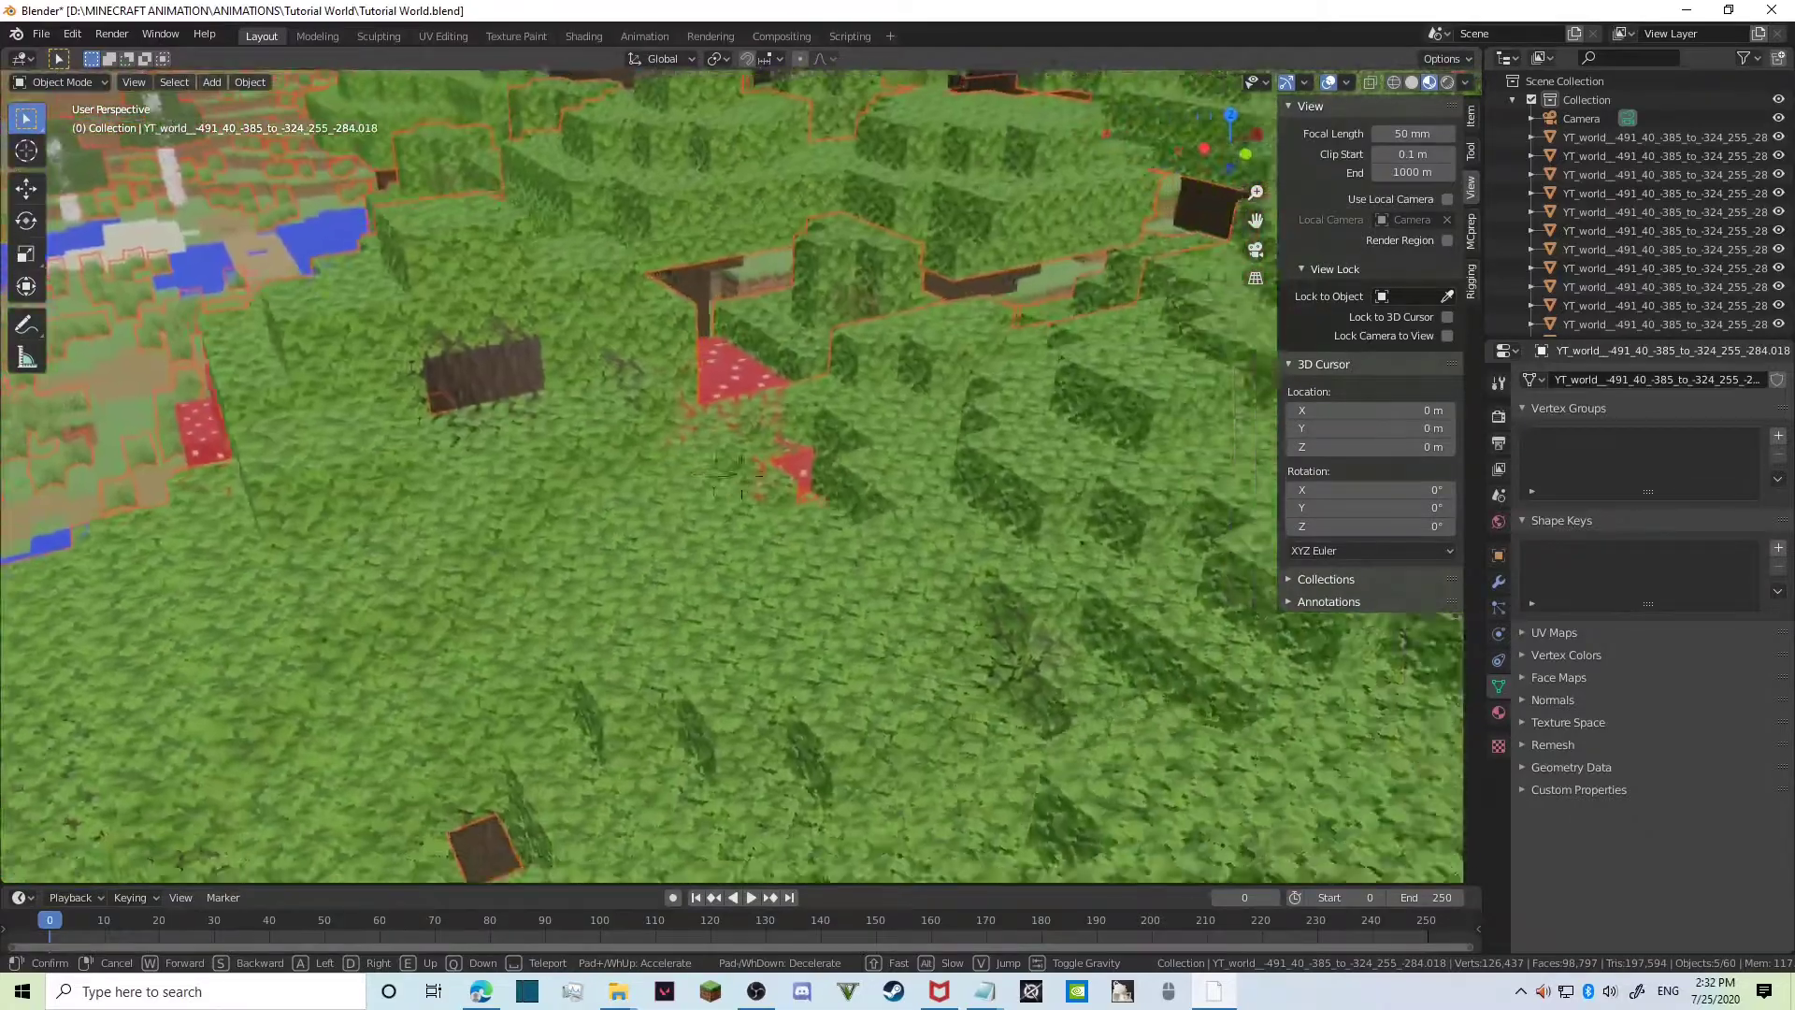
key(w)
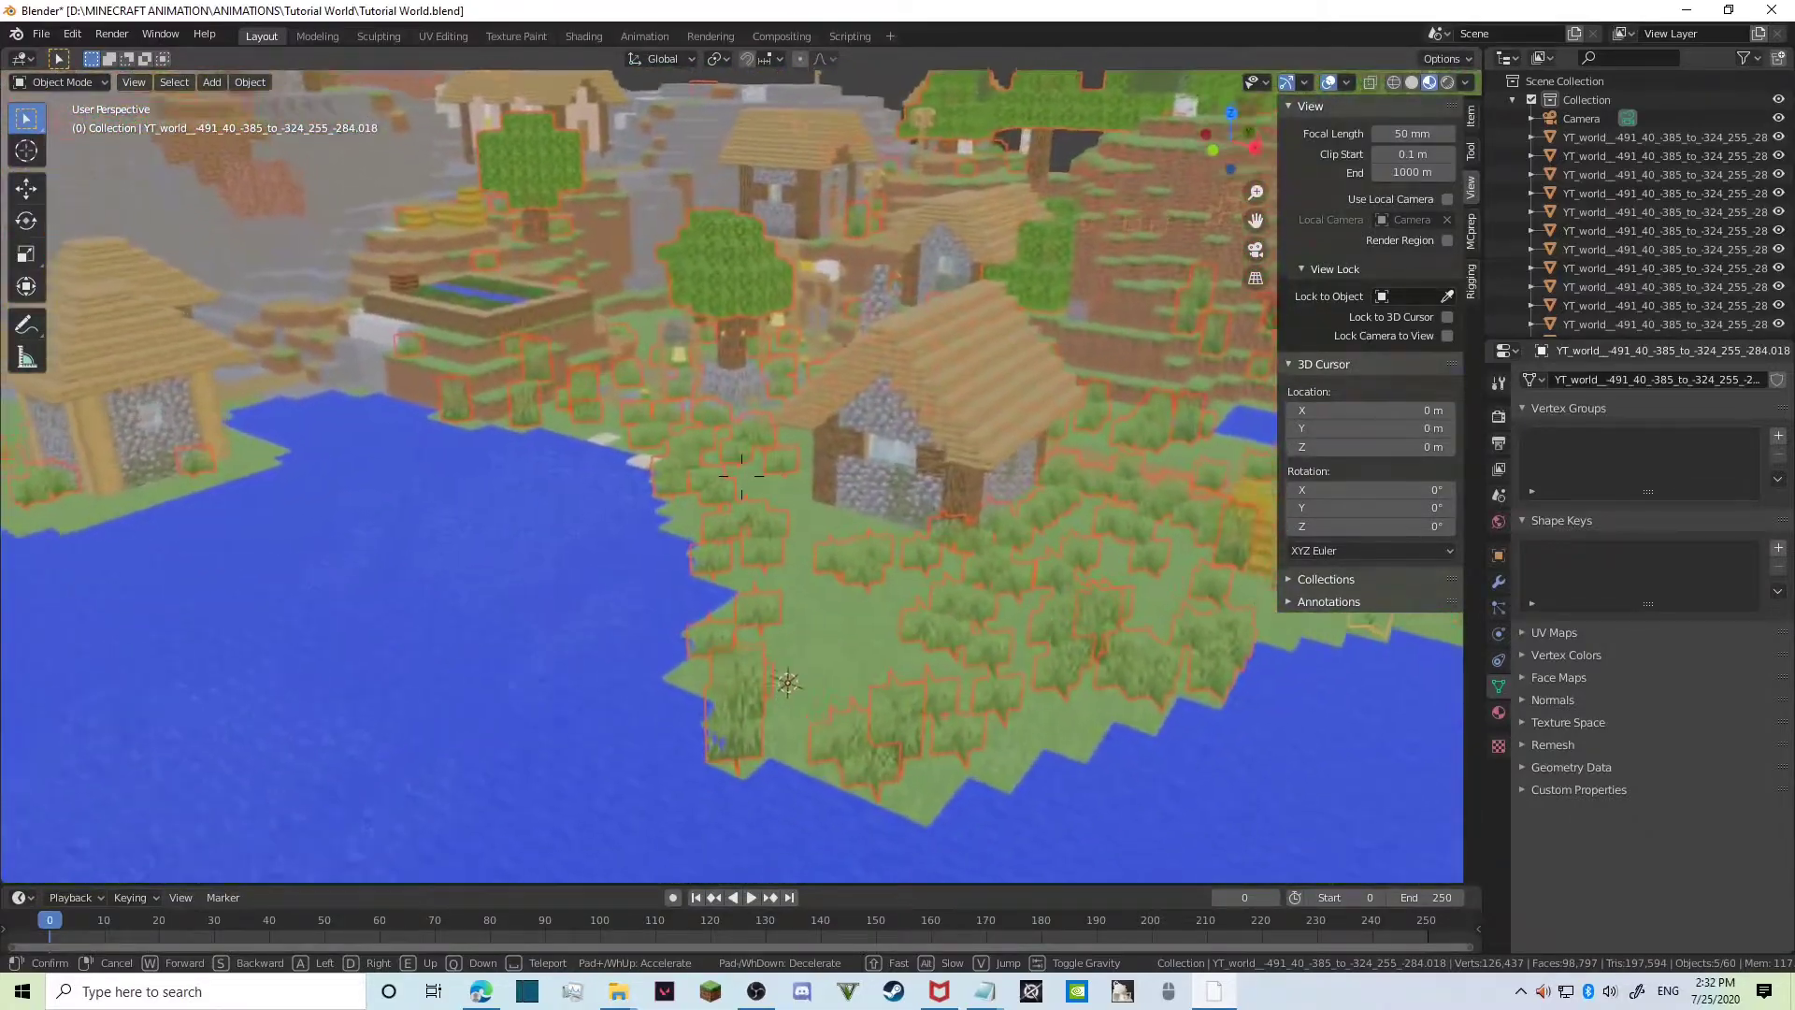
key(w)
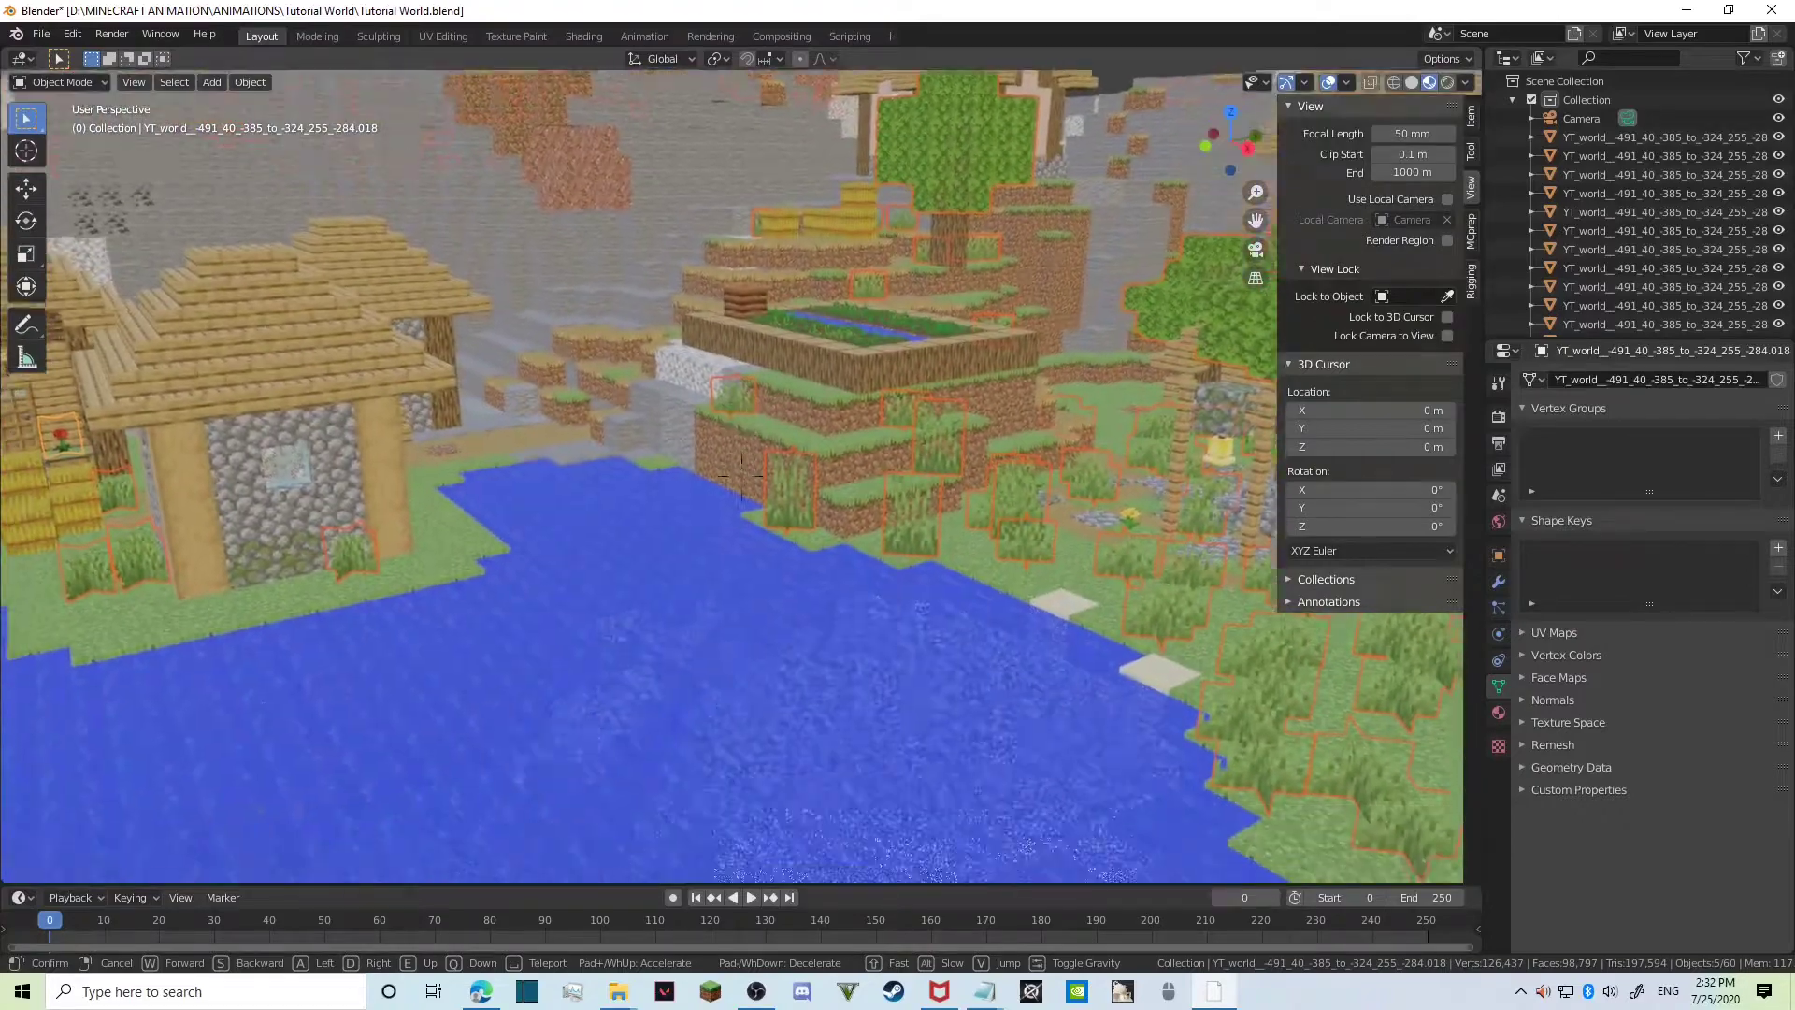
key(w)
click(748, 487)
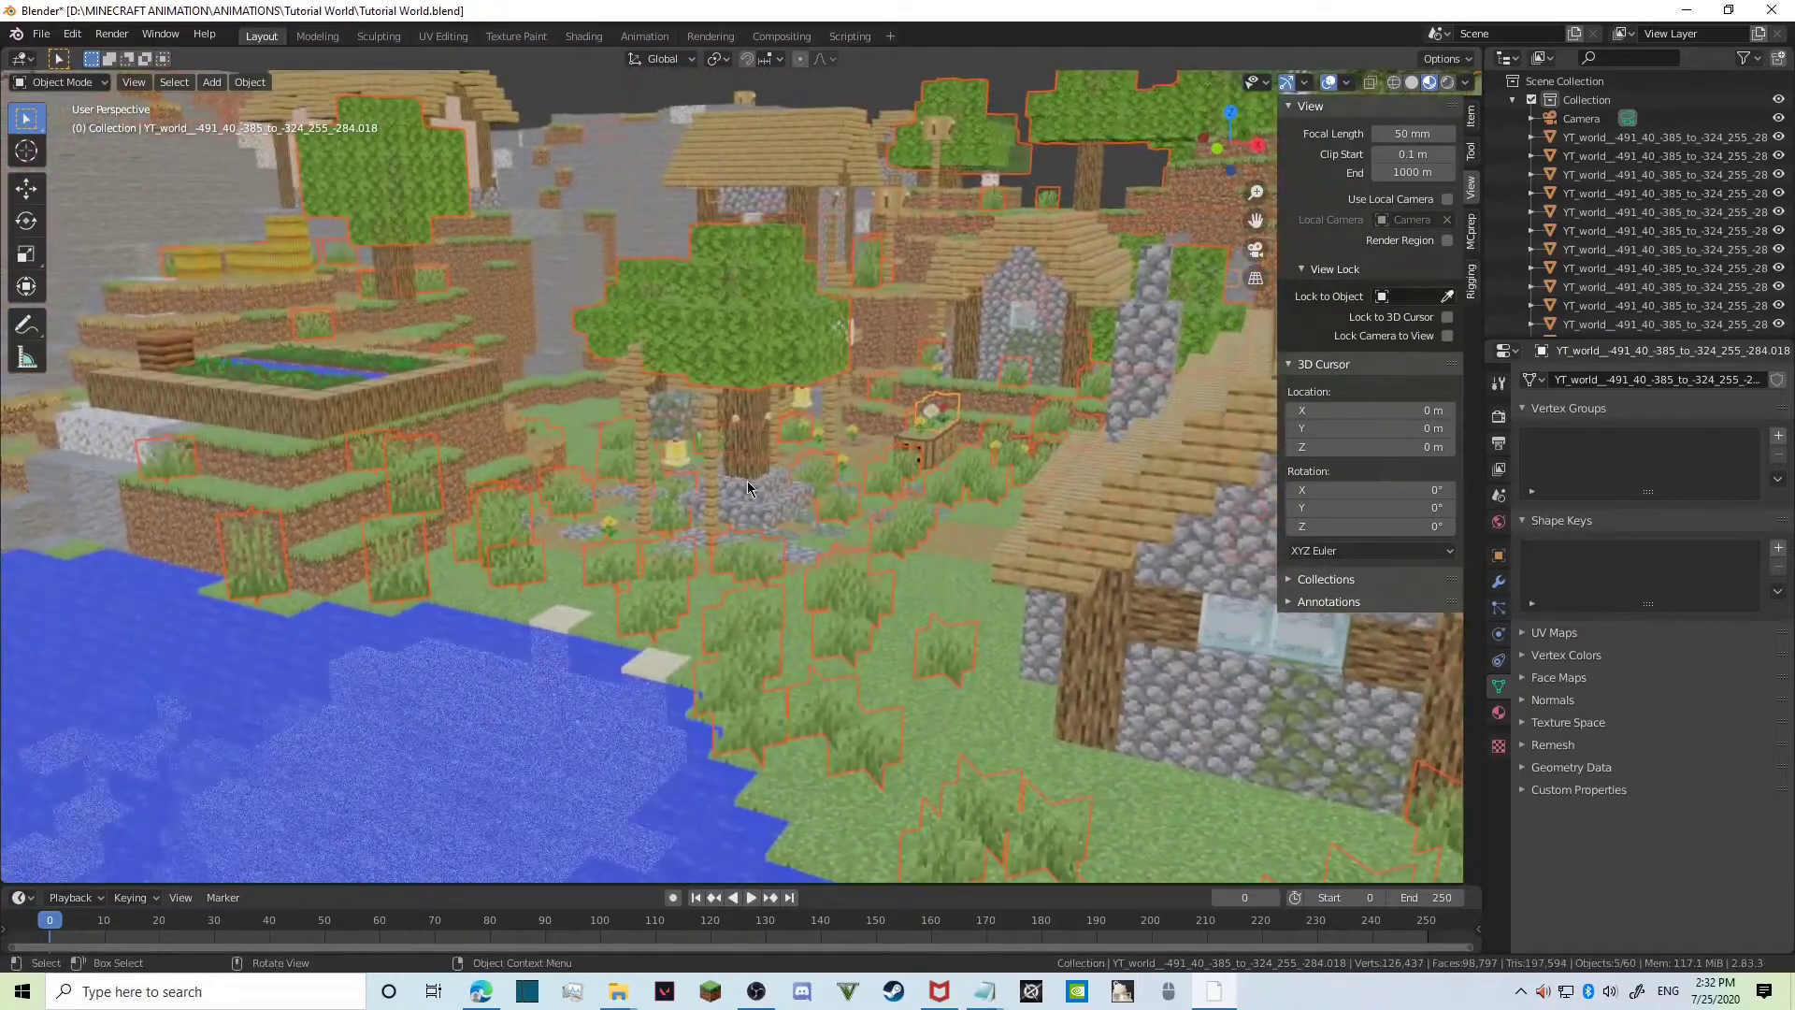
Move the selected leaves, grass and flowers into a new collection named Collection 2, and collapse the original Collection.
key(m)
click(674, 534)
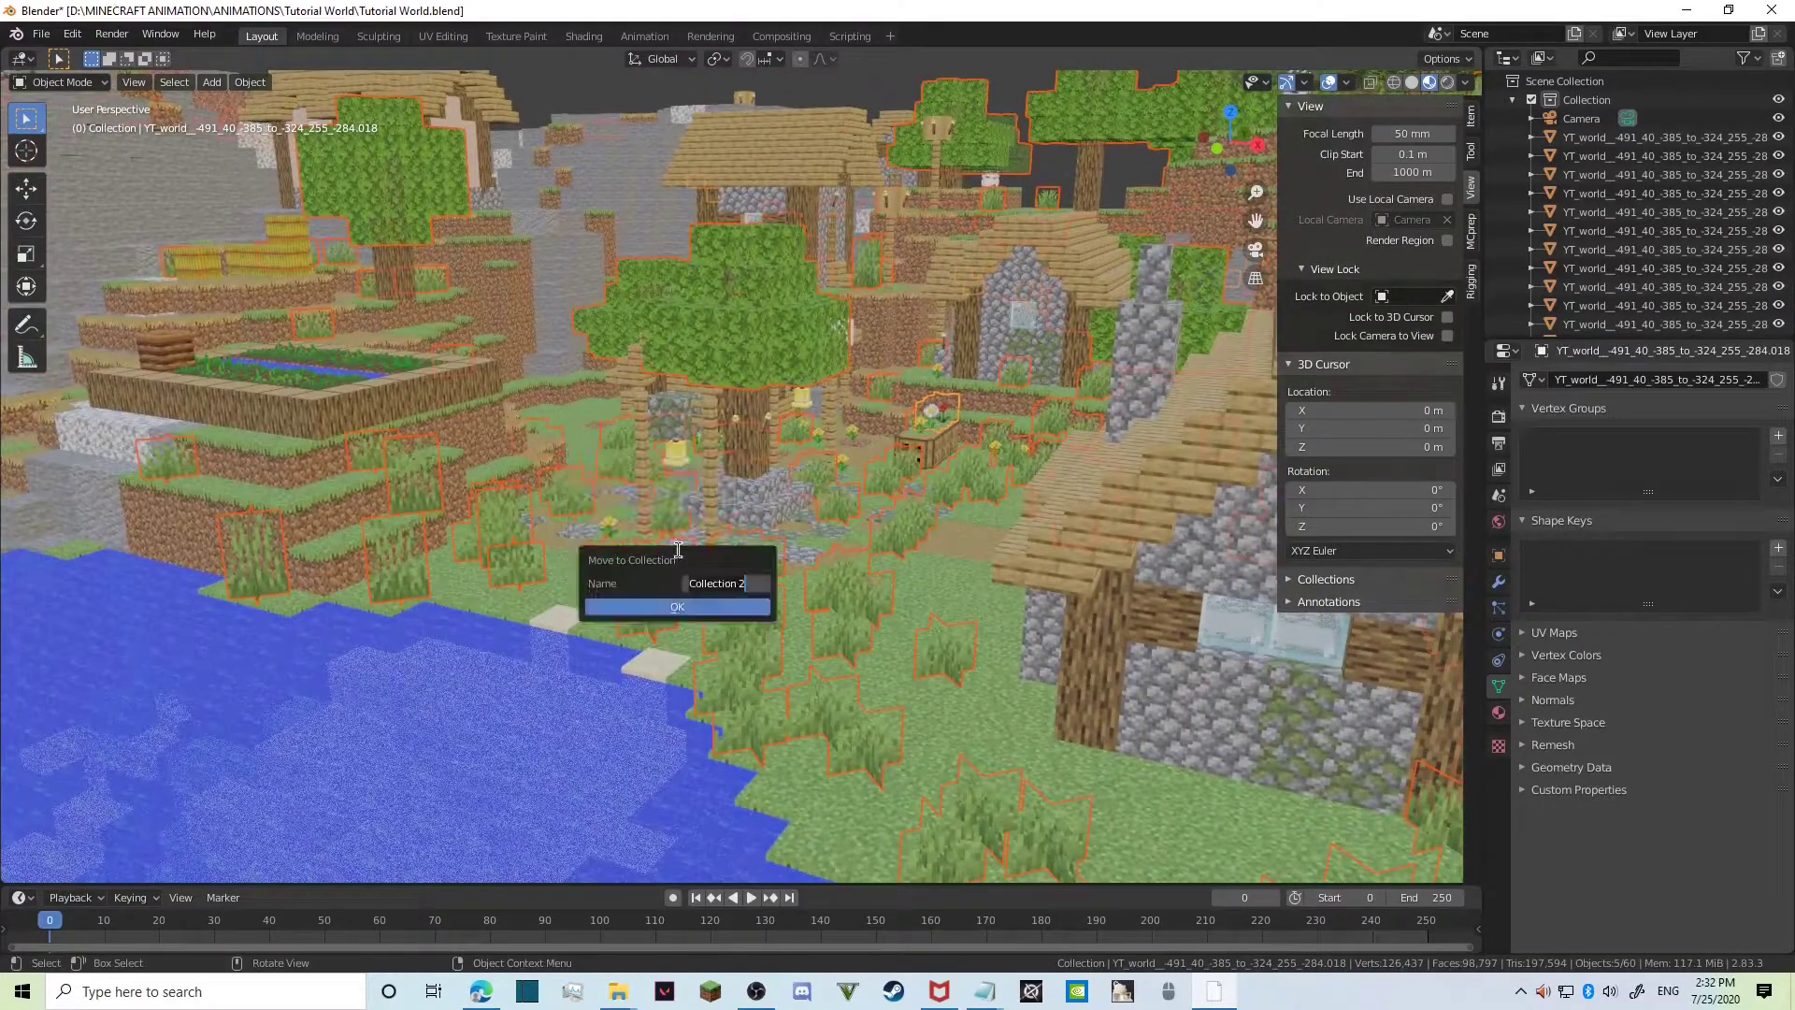
click(689, 609)
key(m)
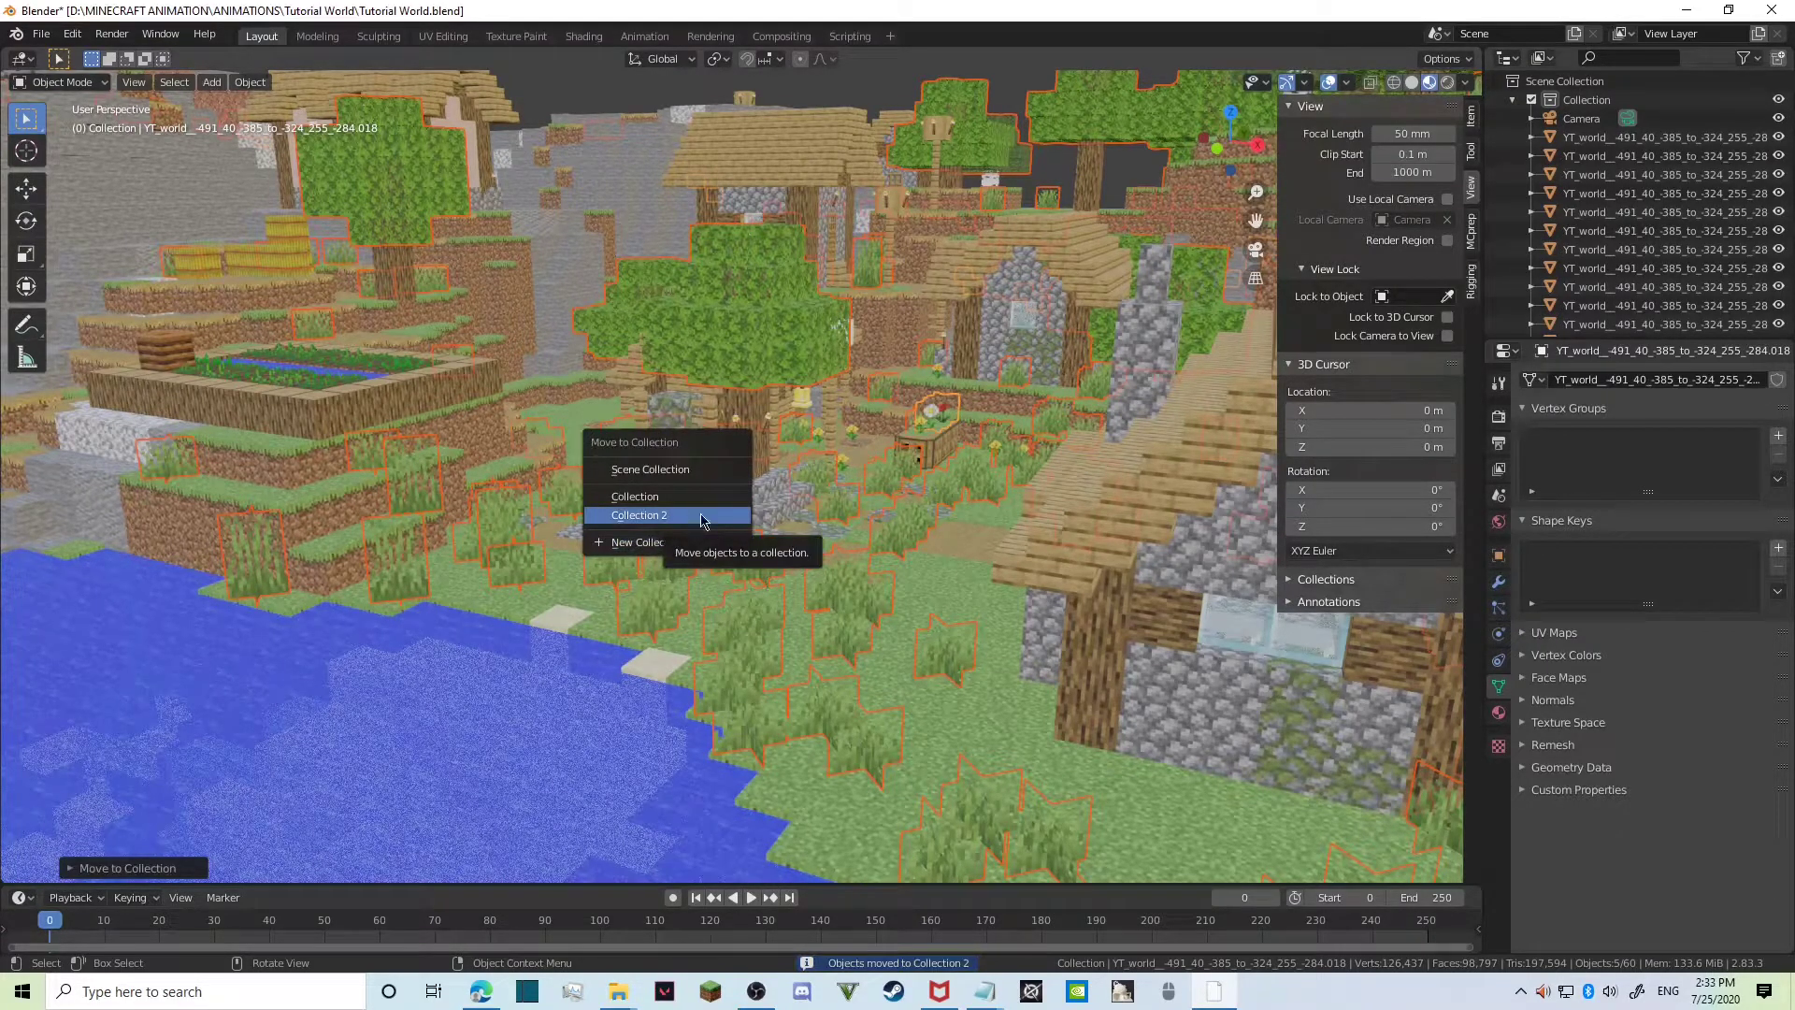
click(640, 516)
click(1513, 99)
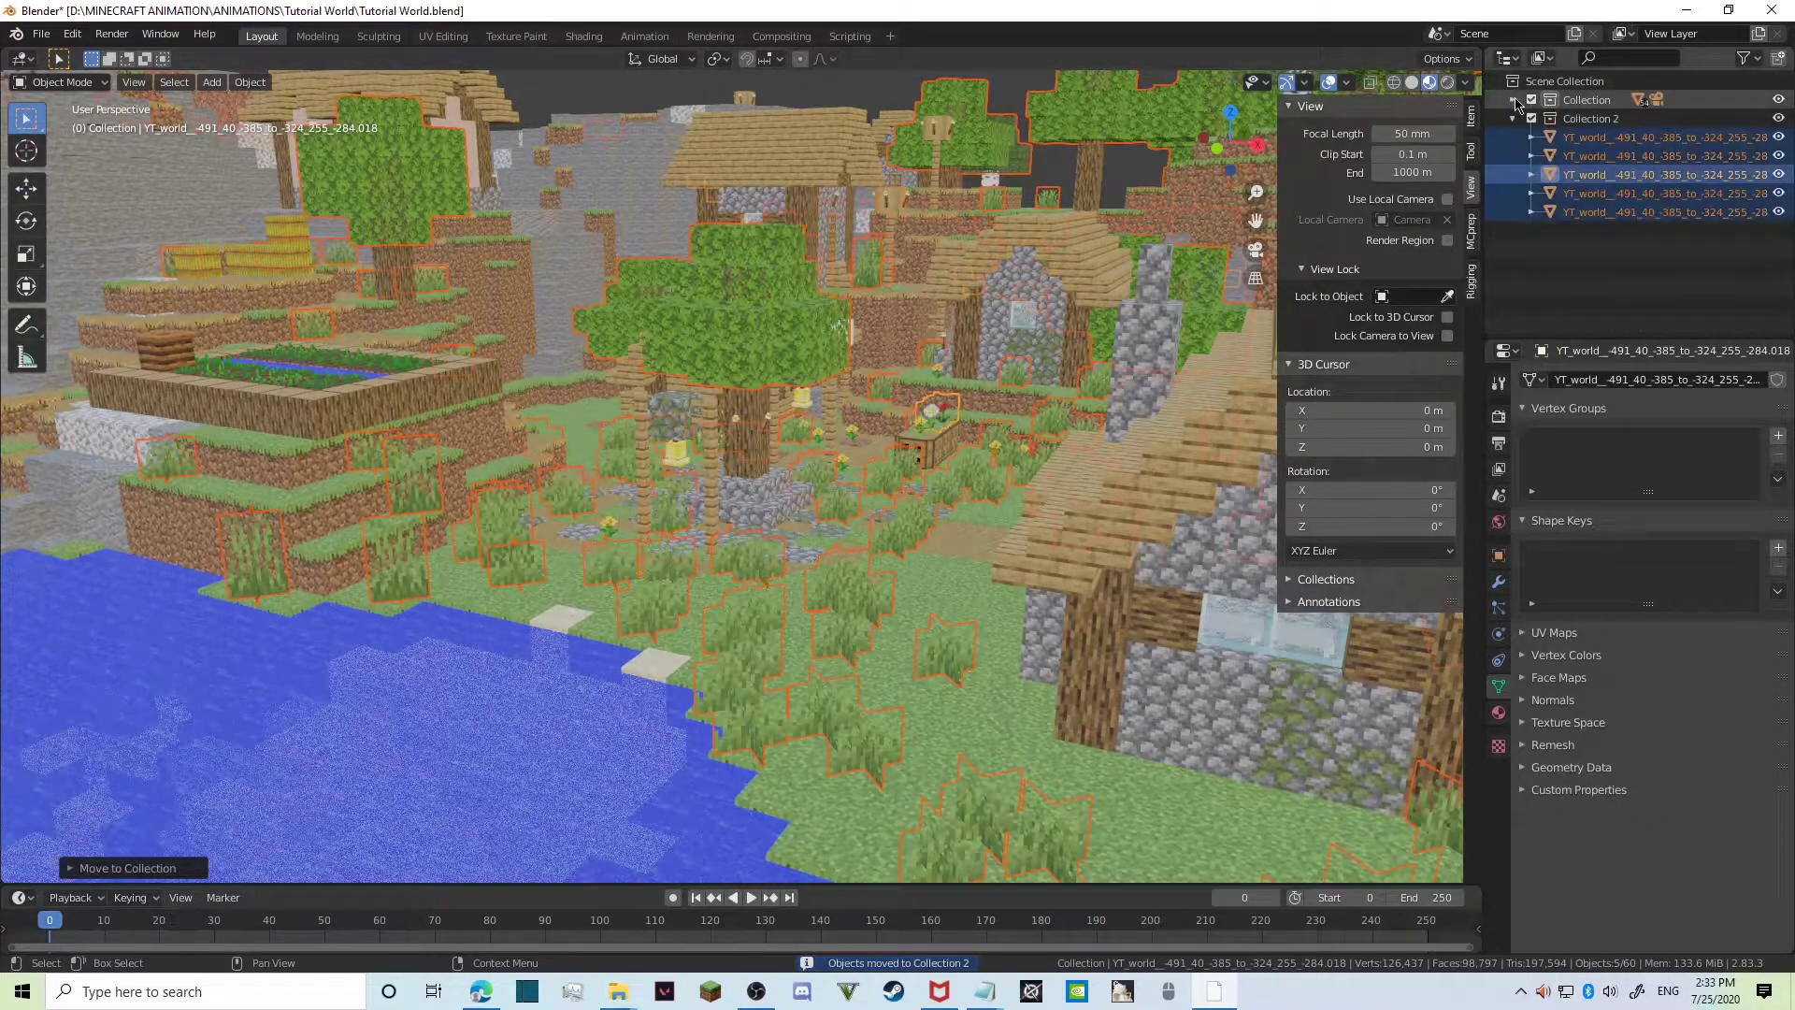
right_click(1582, 120)
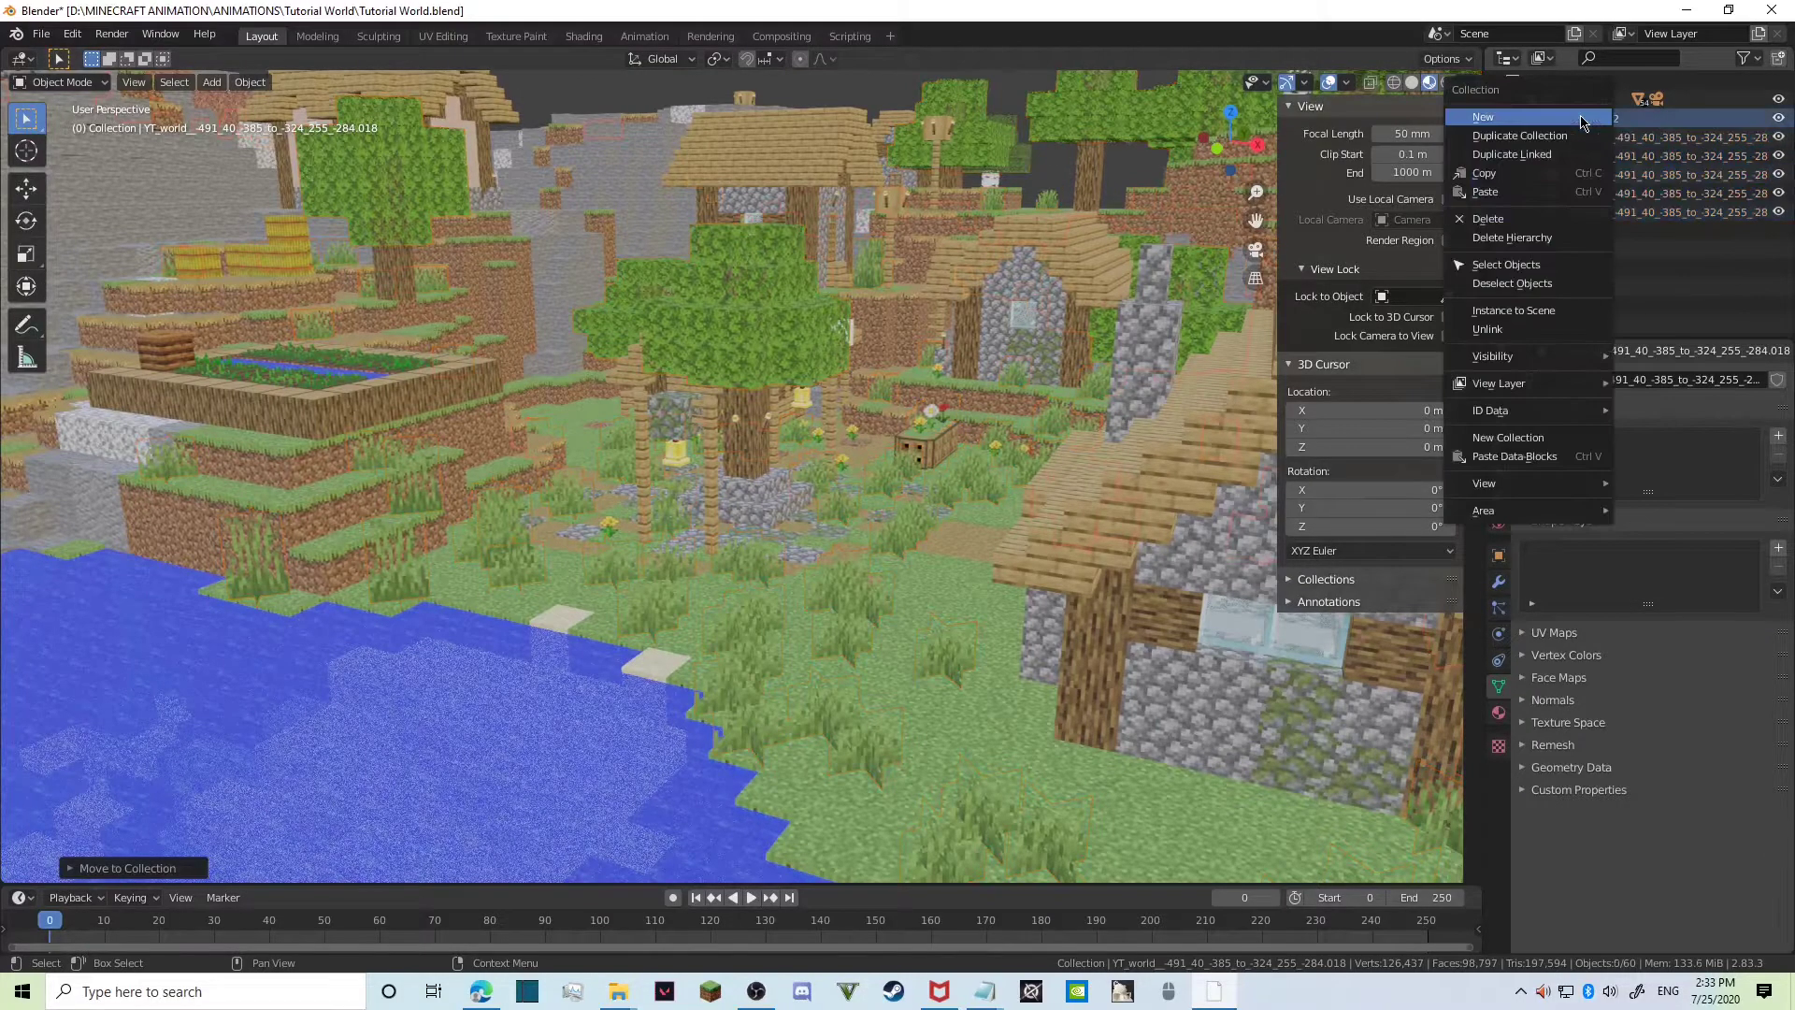
key(Escape)
right_click(1570, 119)
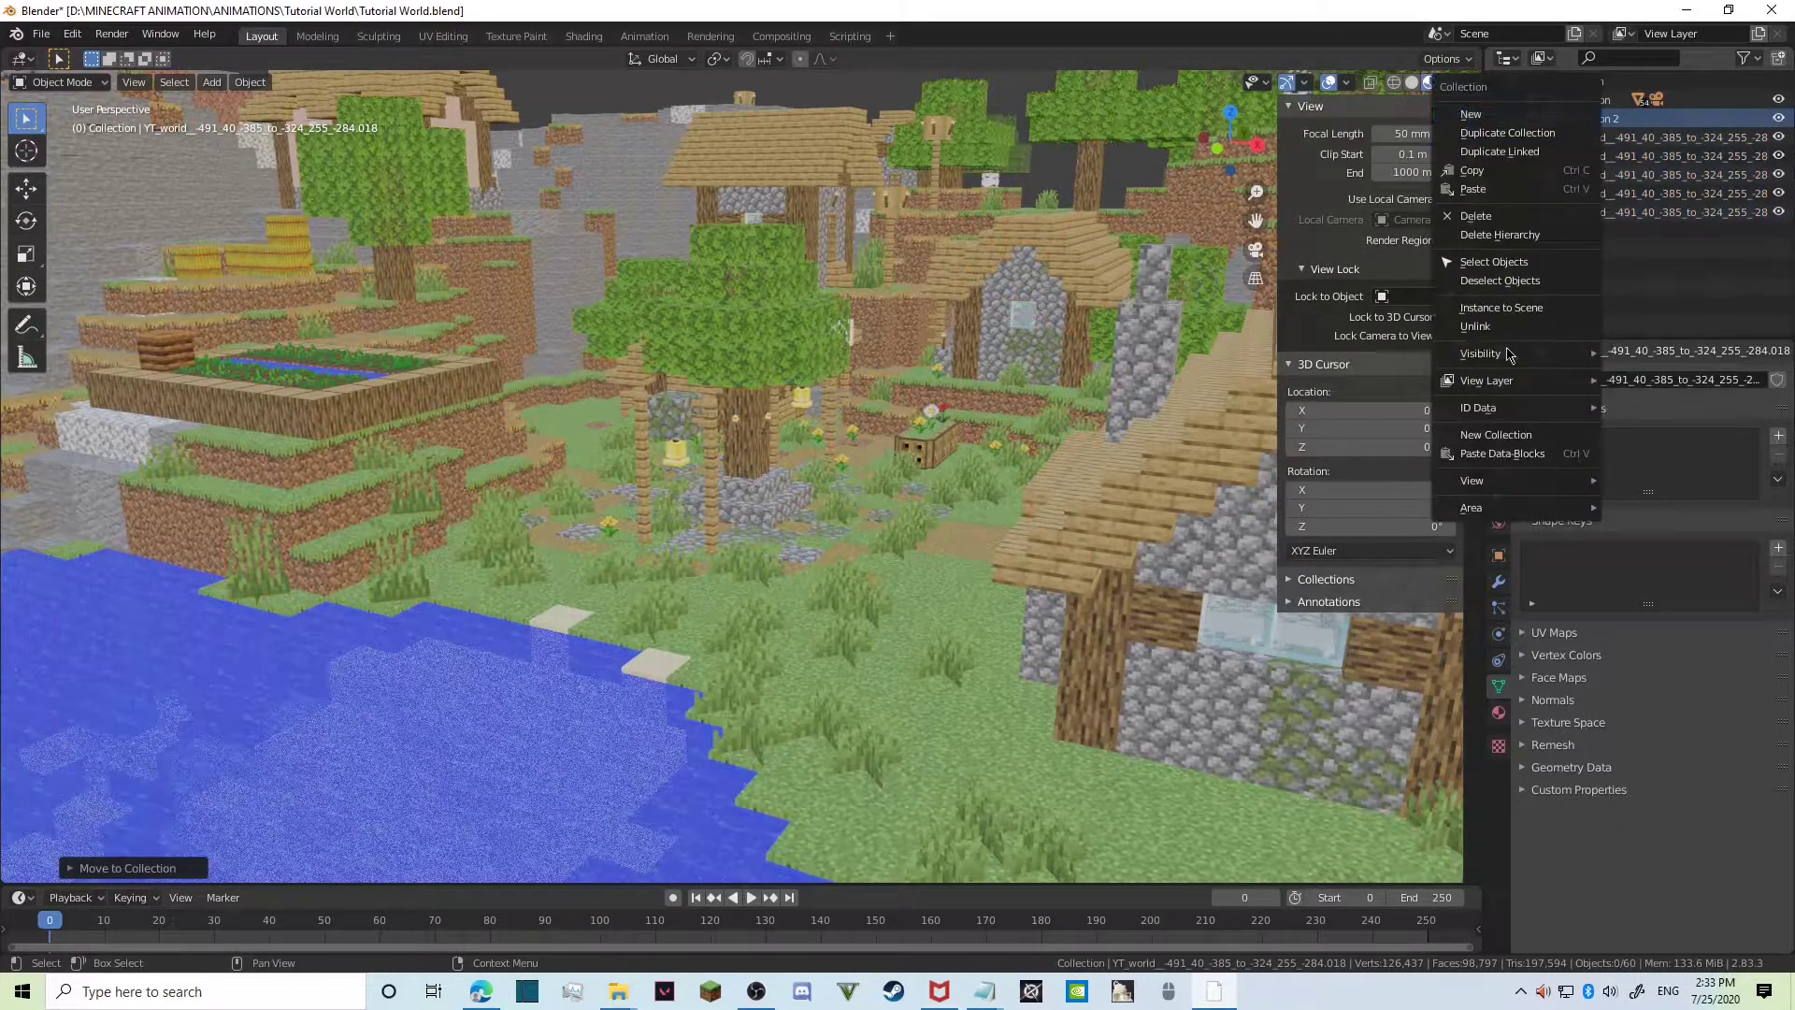
key(m)
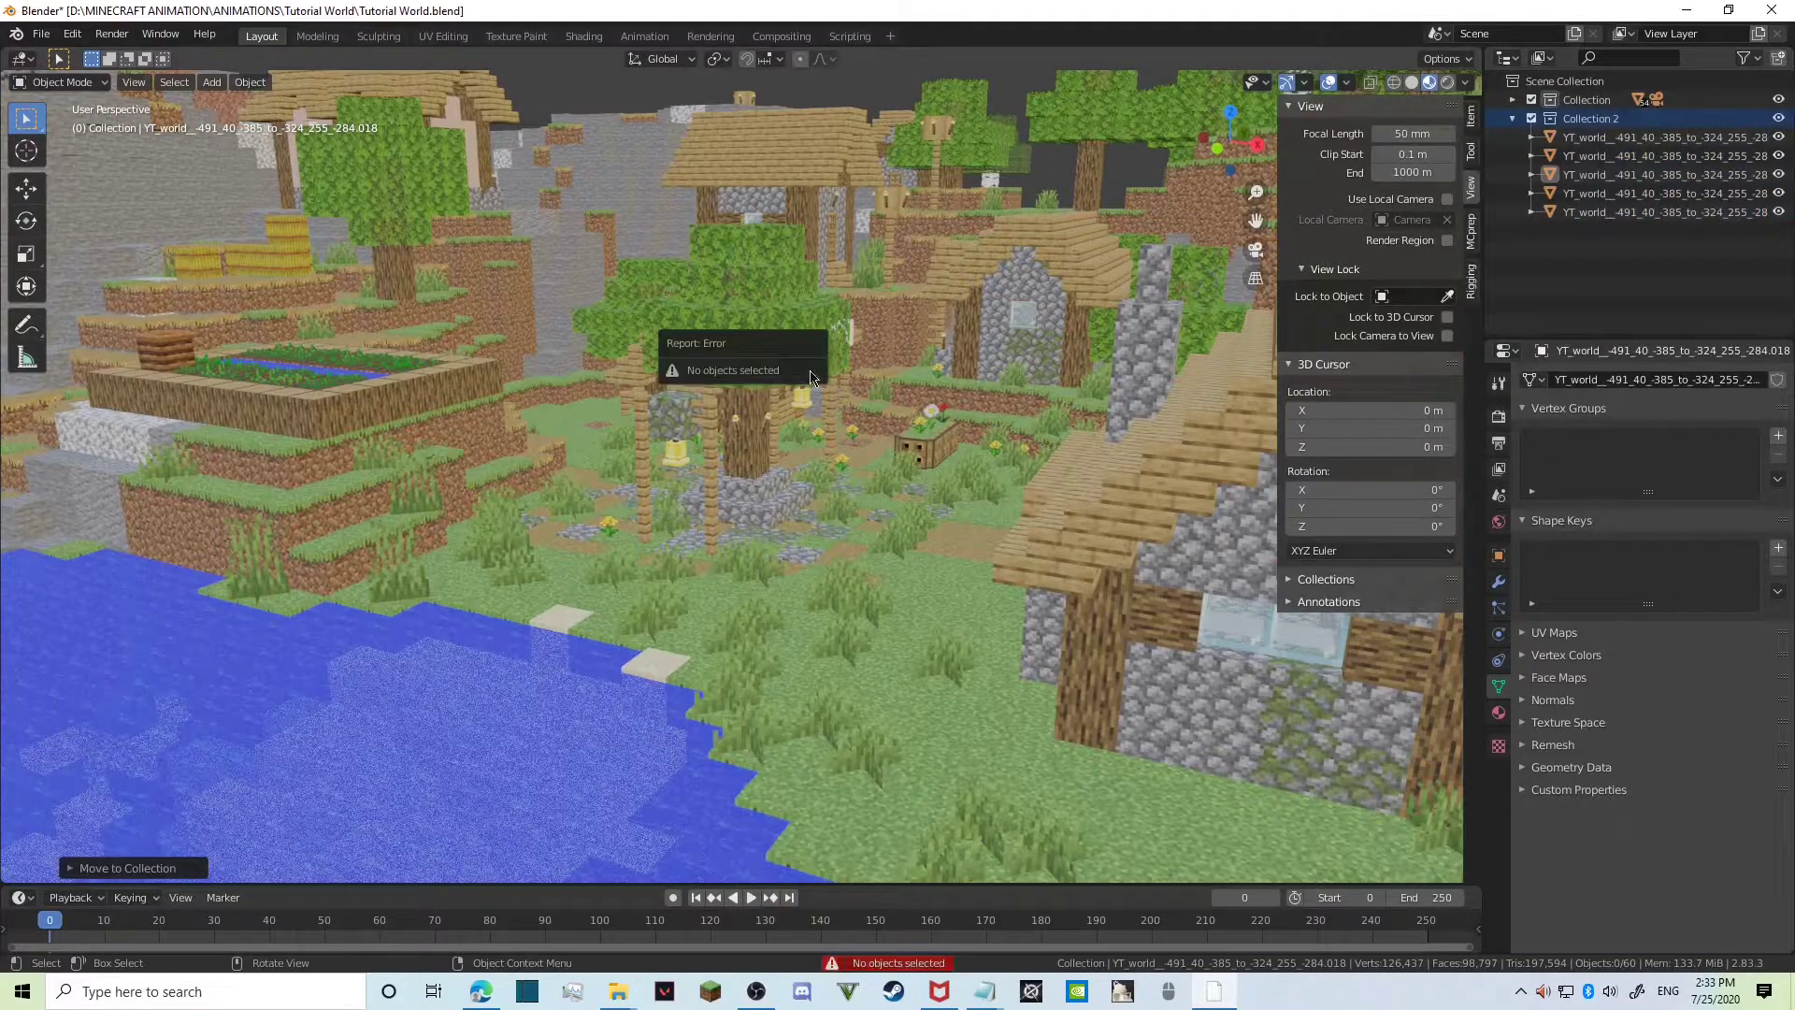
Select the tree leaves and move them to the existing Collection 2.
click(793, 416)
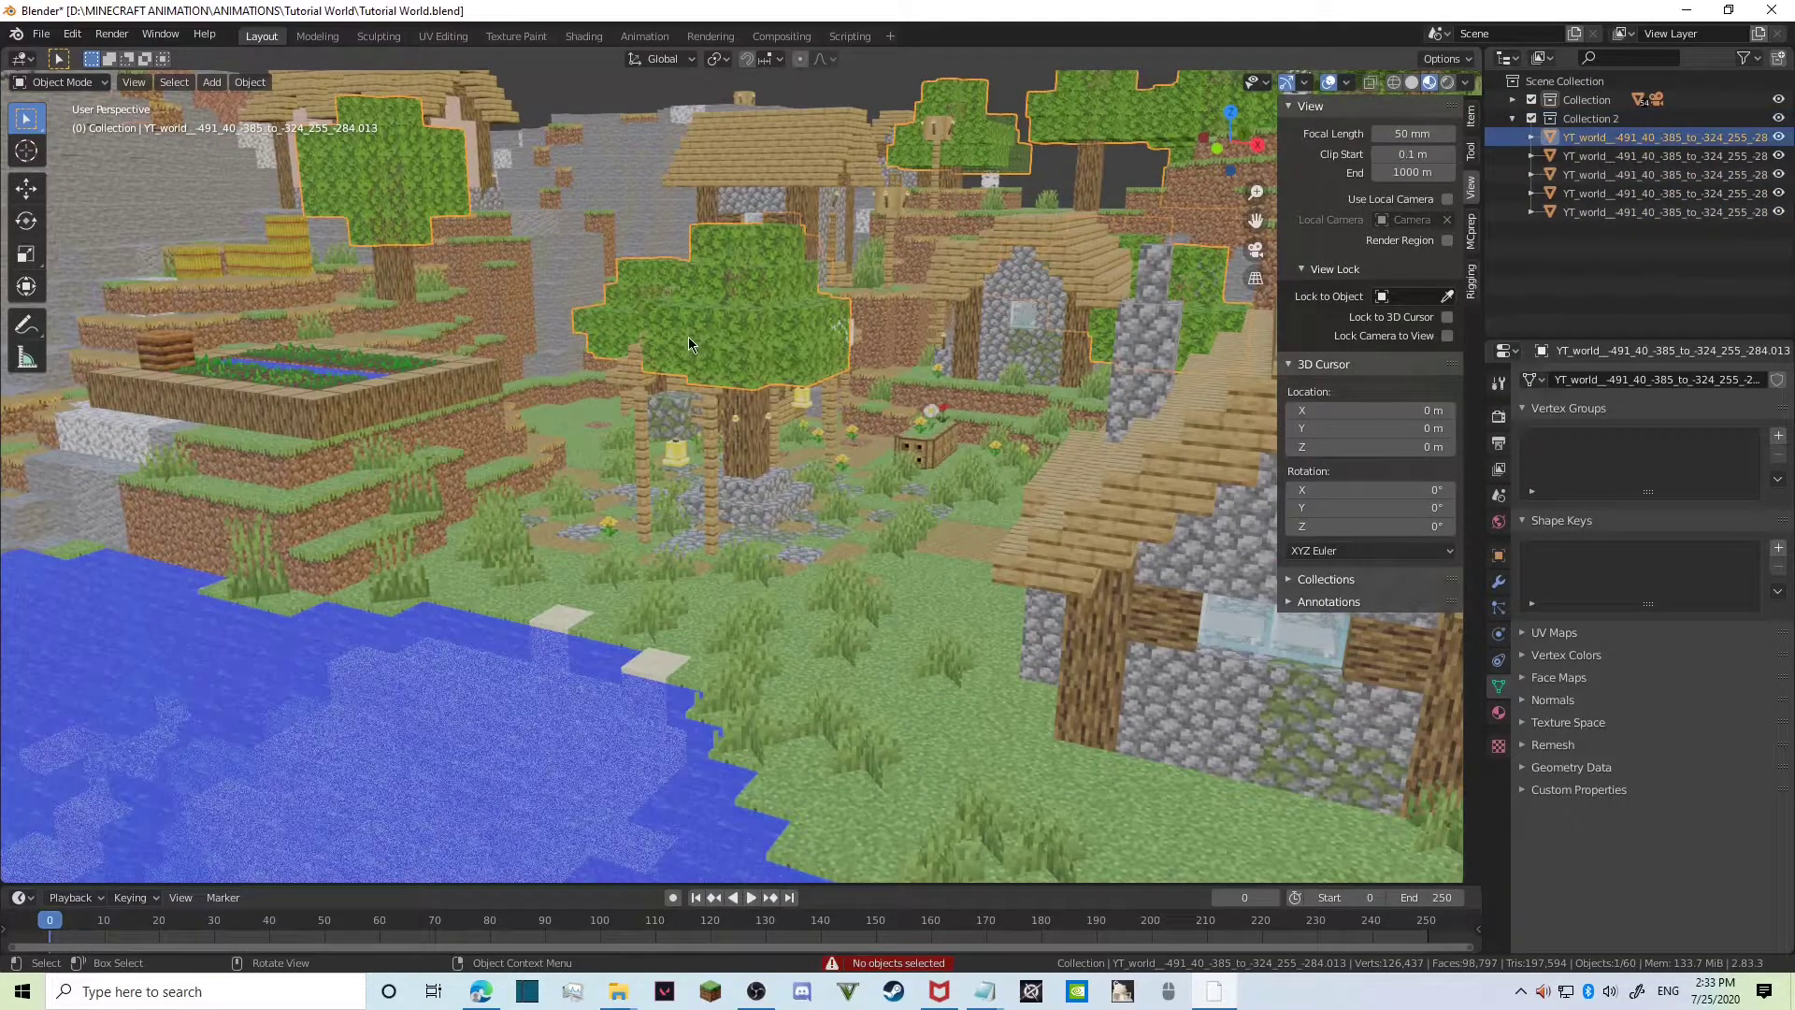
key(m)
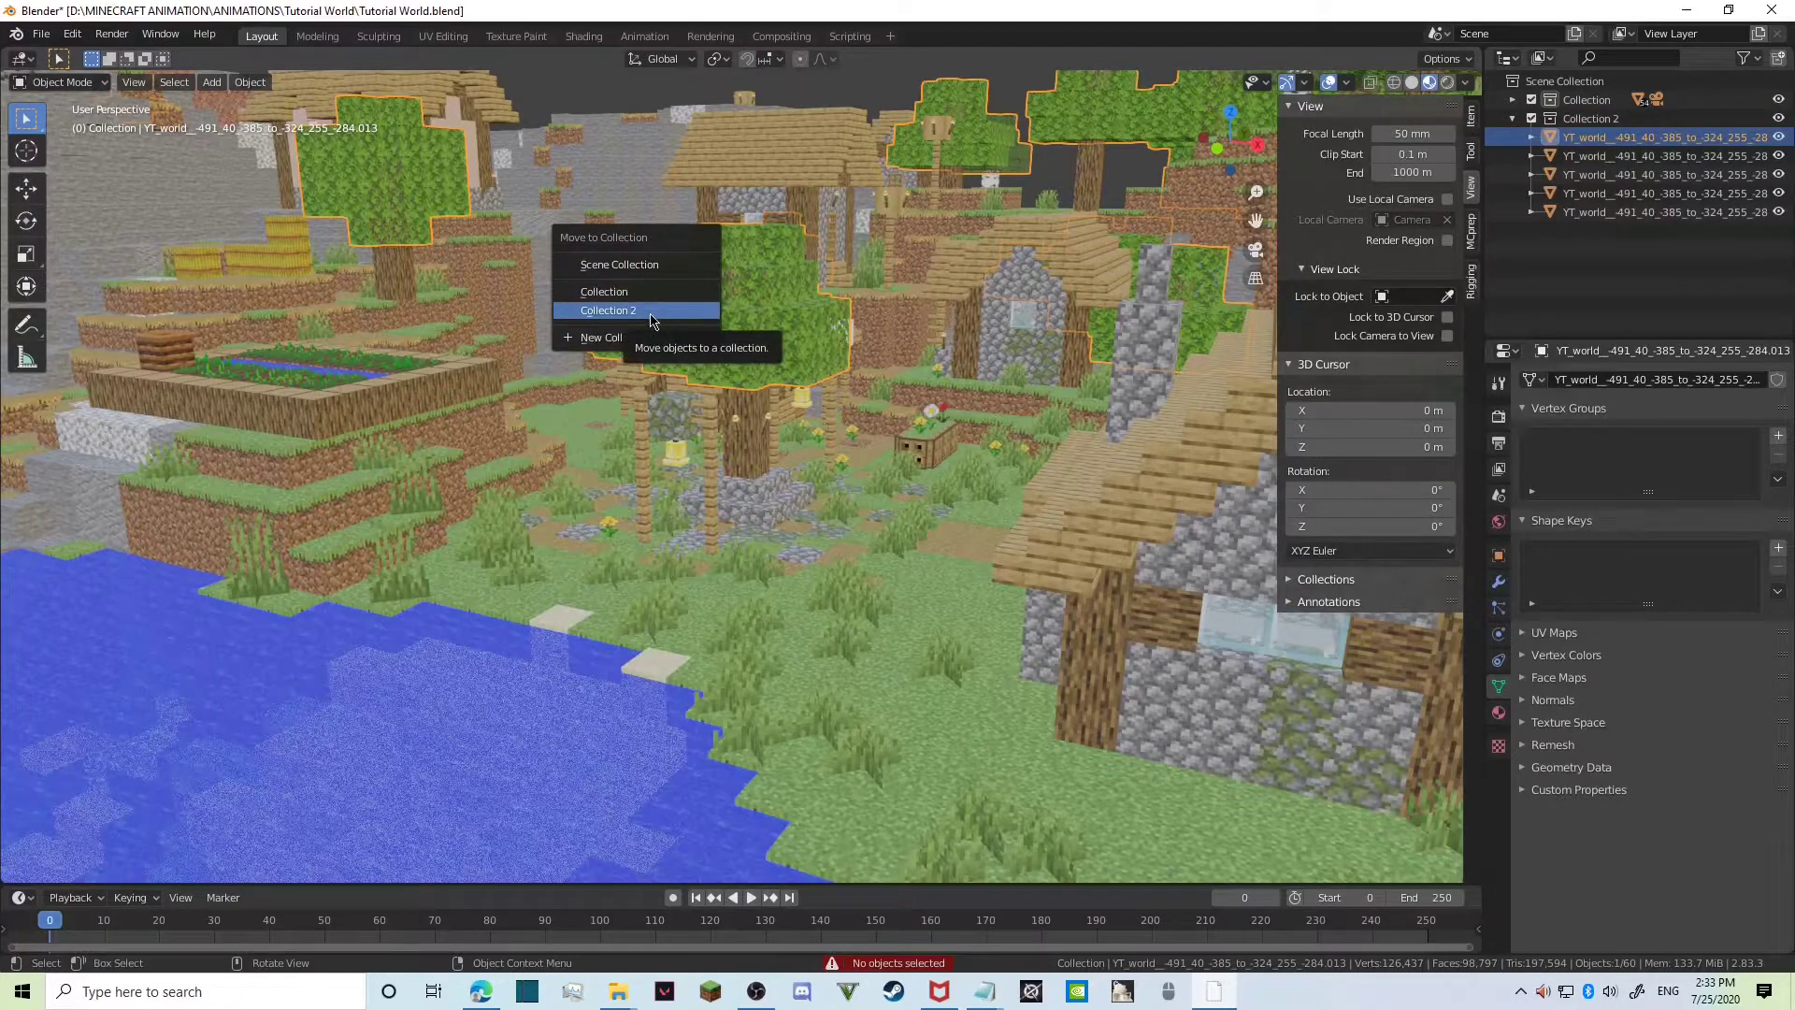
click(651, 312)
Rename Collection 2 as "leaves and grass" and close the viewport sidebar.
click(1594, 119)
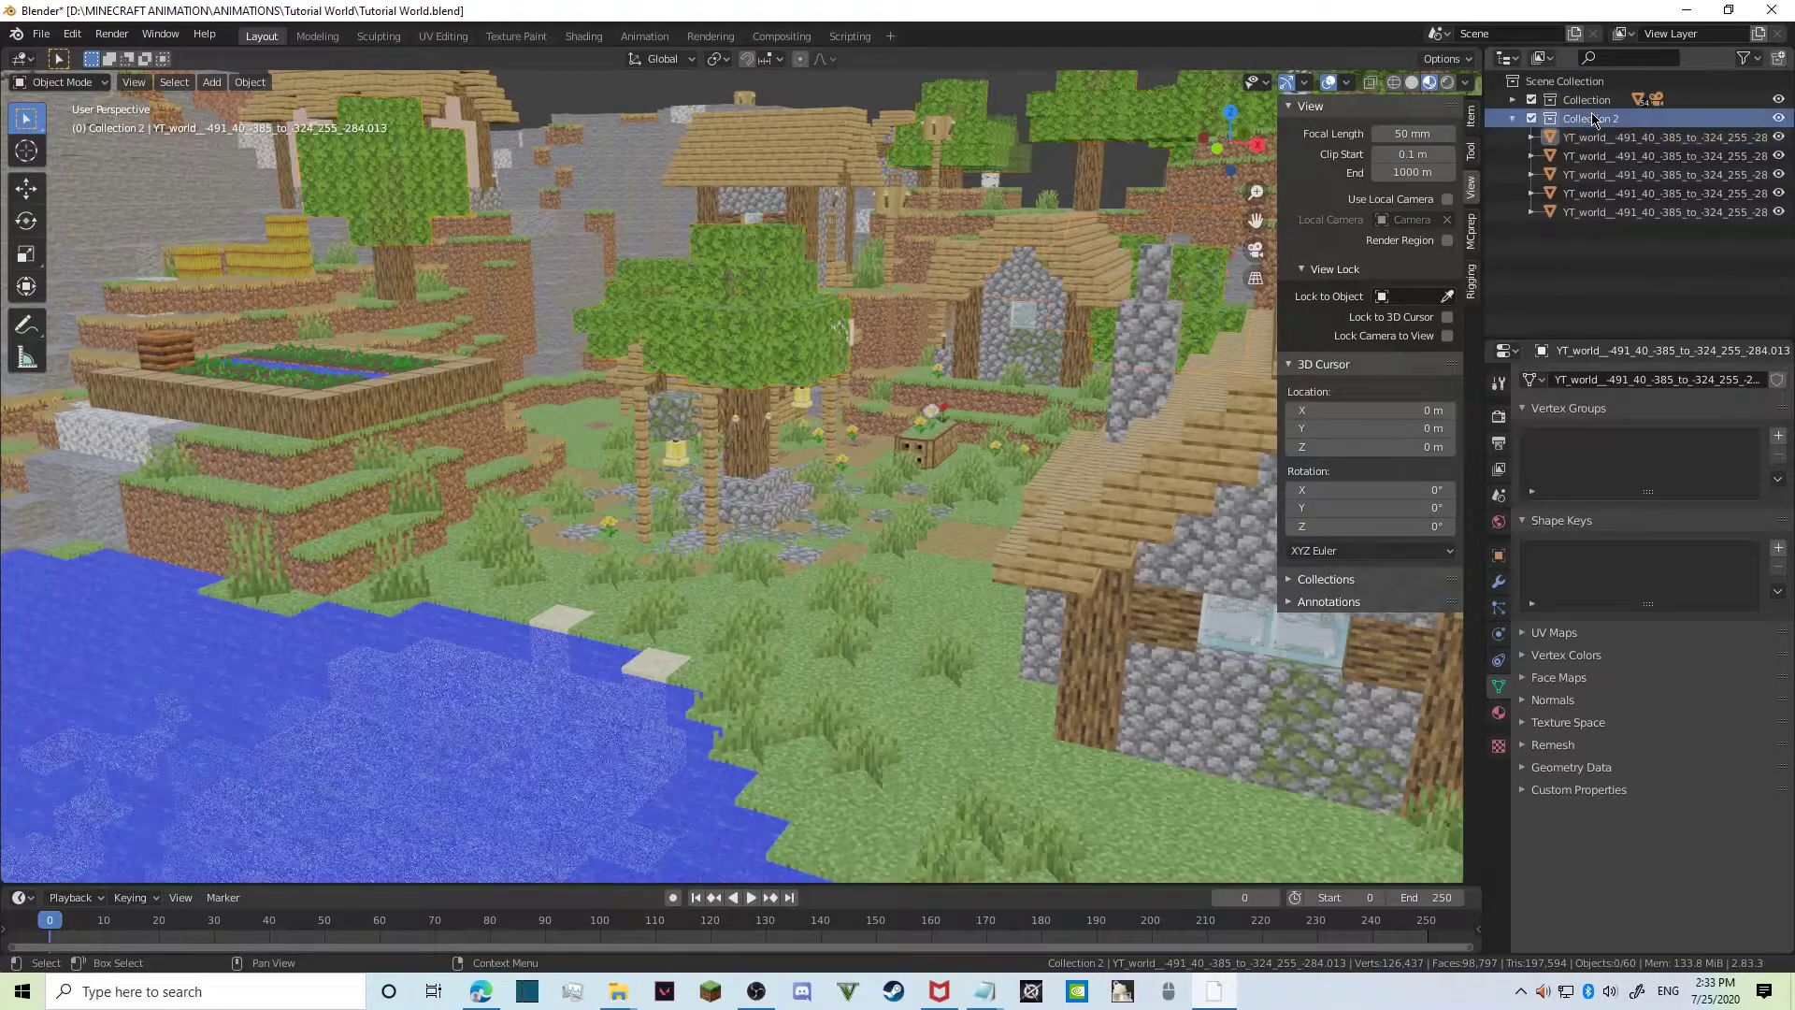
right_click(1595, 118)
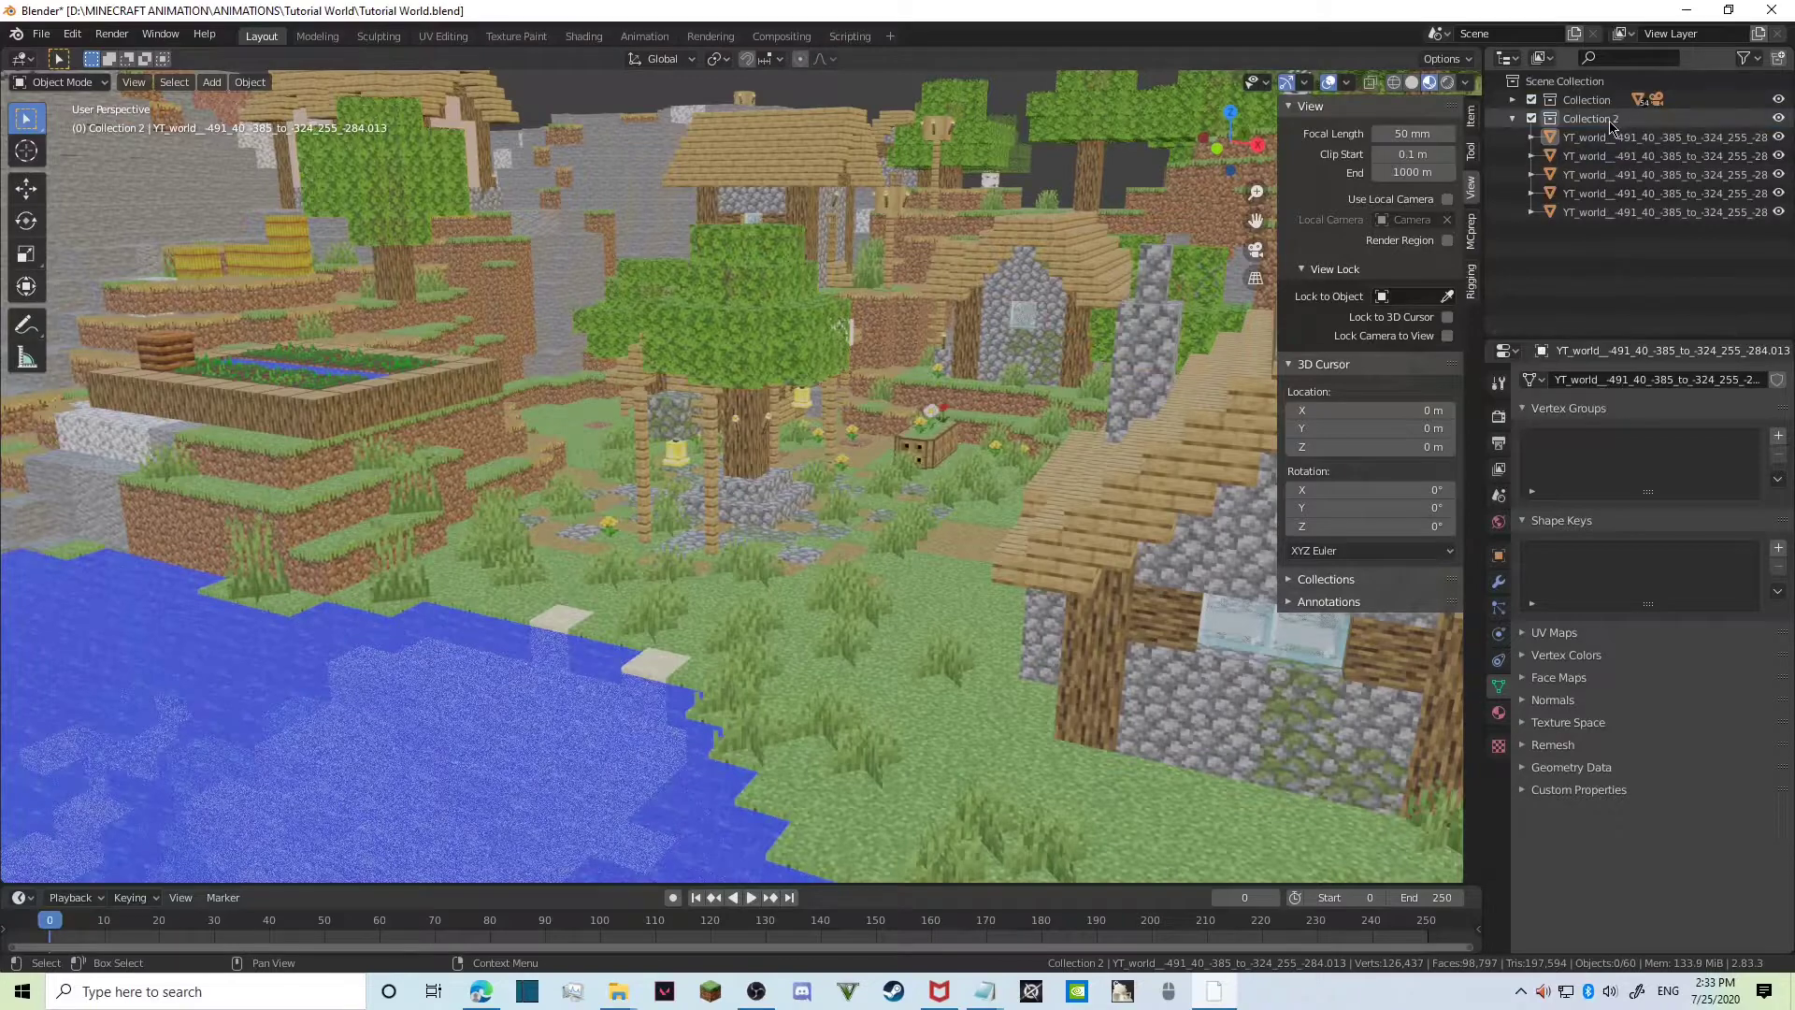
right_click(1612, 121)
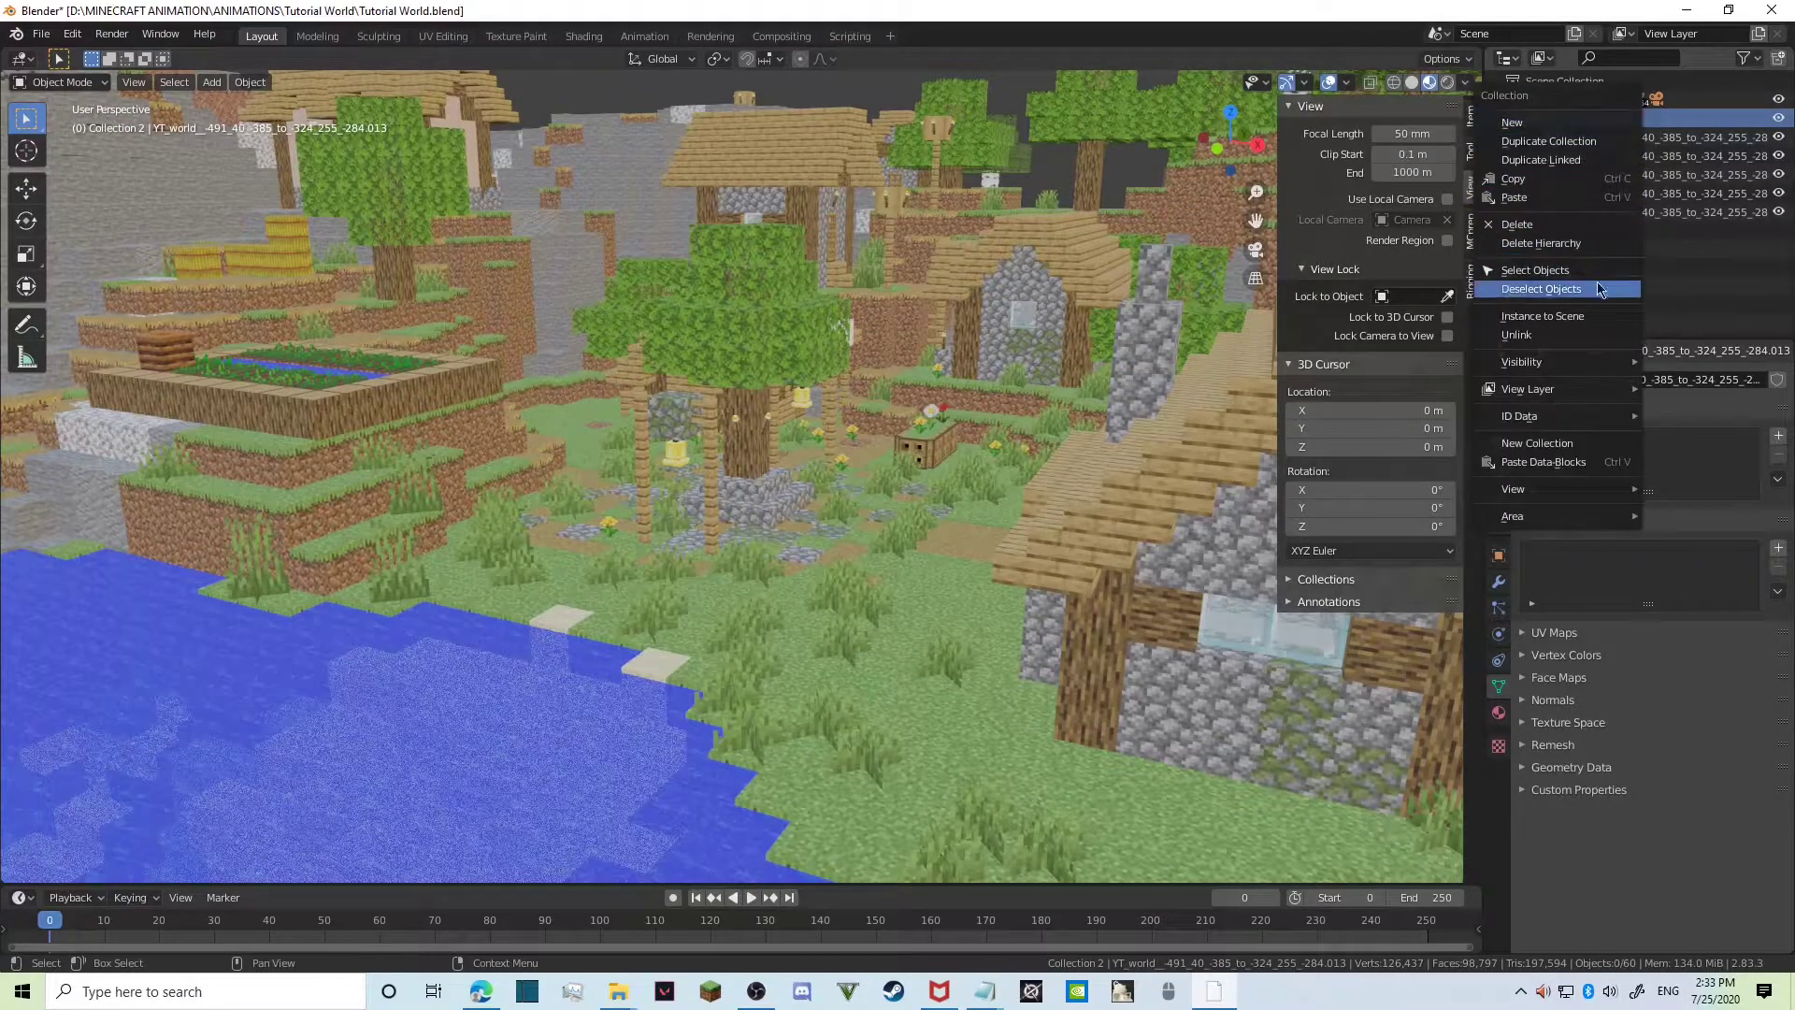
mouse_move(1594, 367)
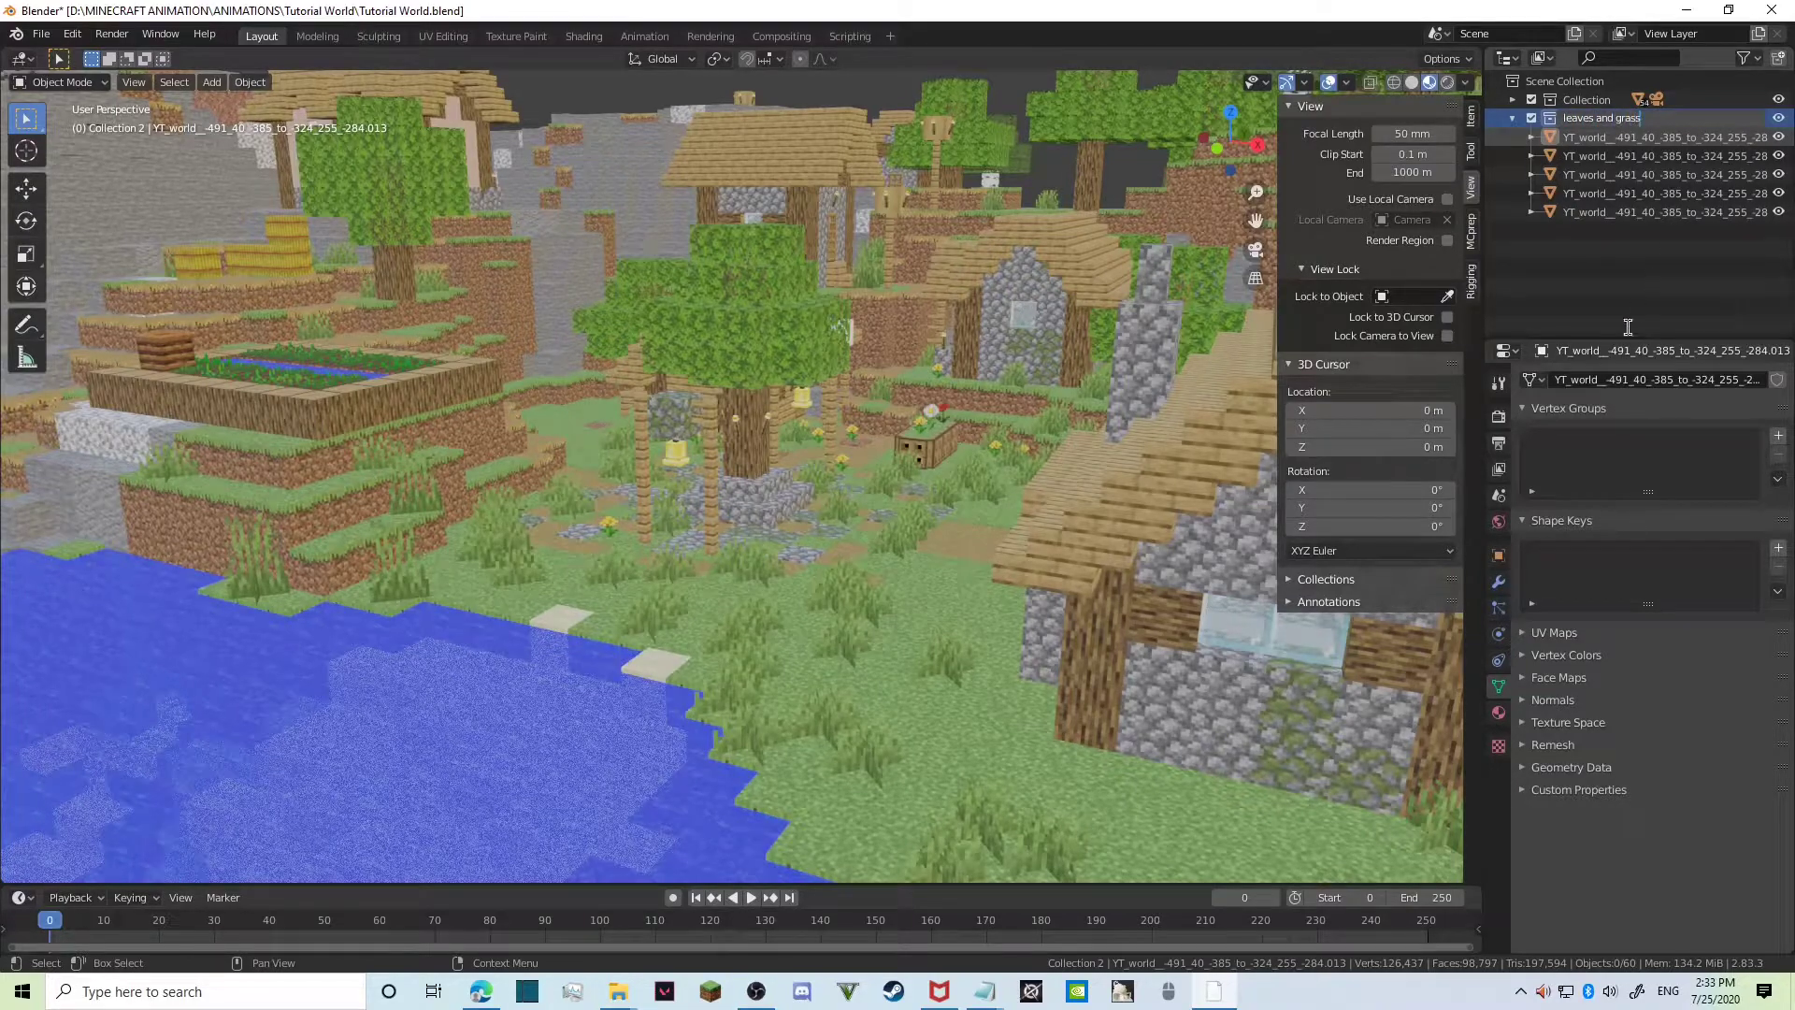
key(Return)
key(n)
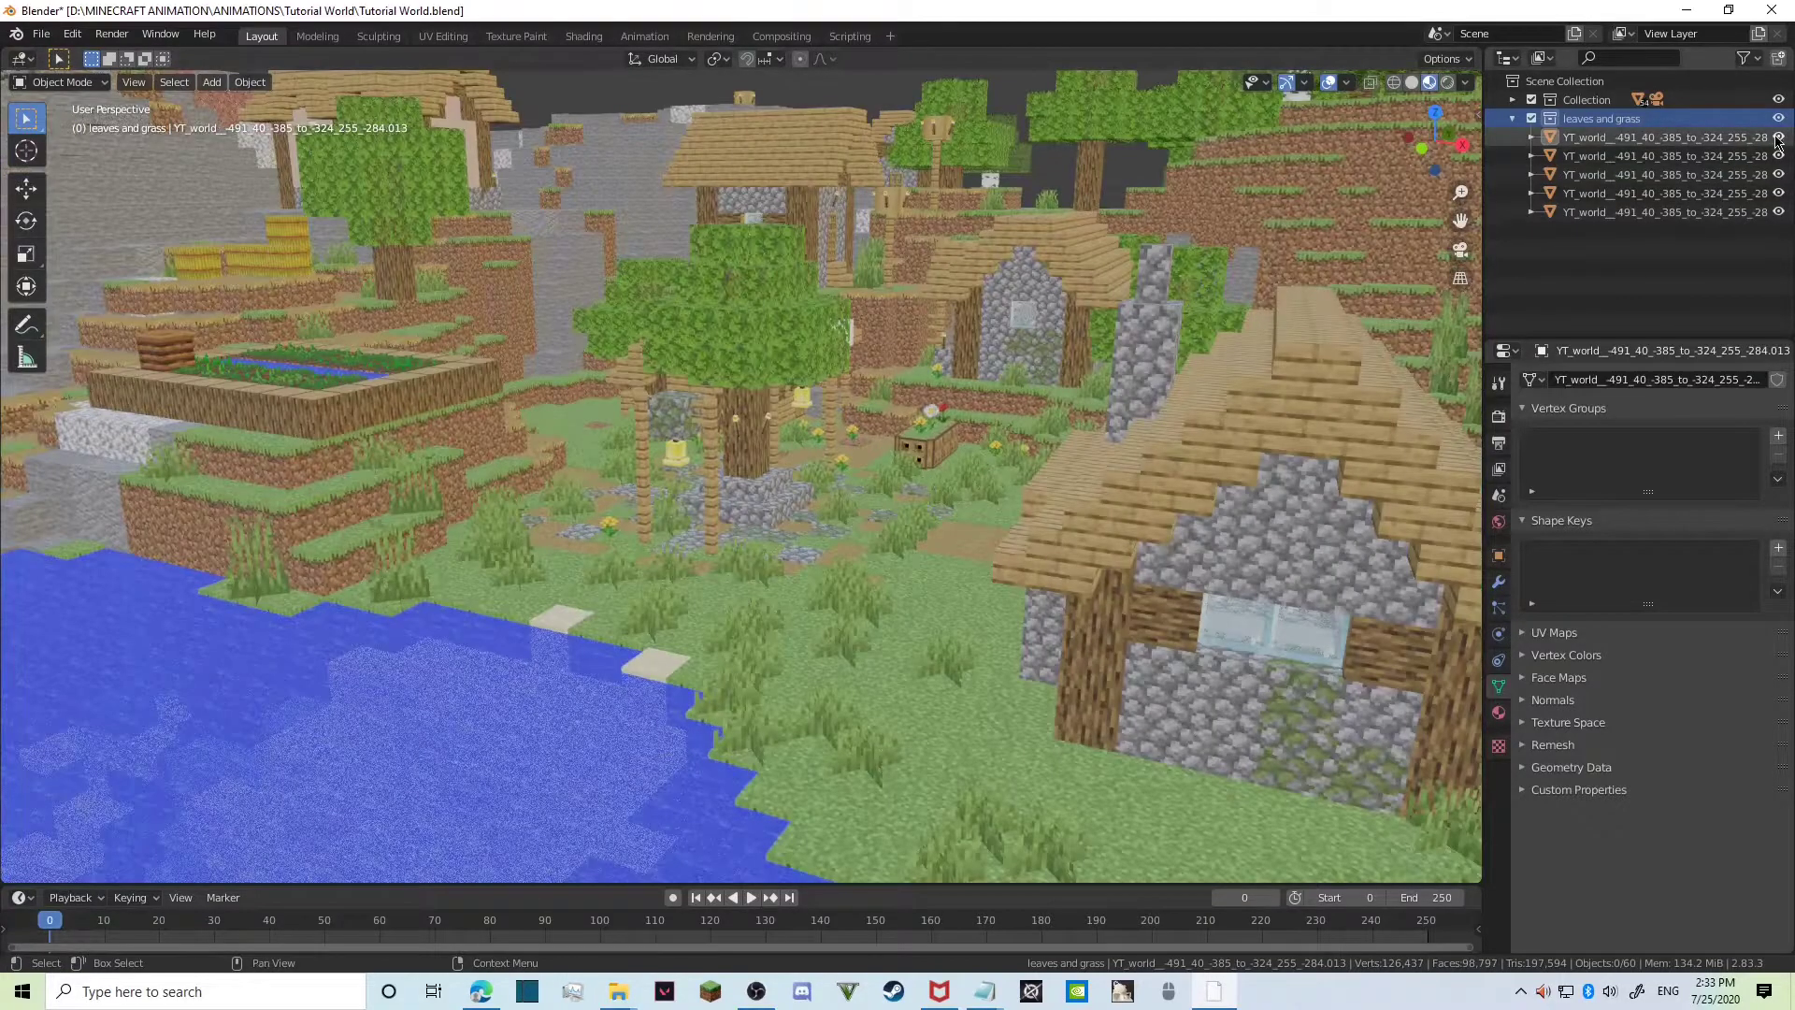
Hide all objects in the leaves and grass collection, fly back to view the village without plants, and unhide them.
drag(1779, 137, 1774, 236)
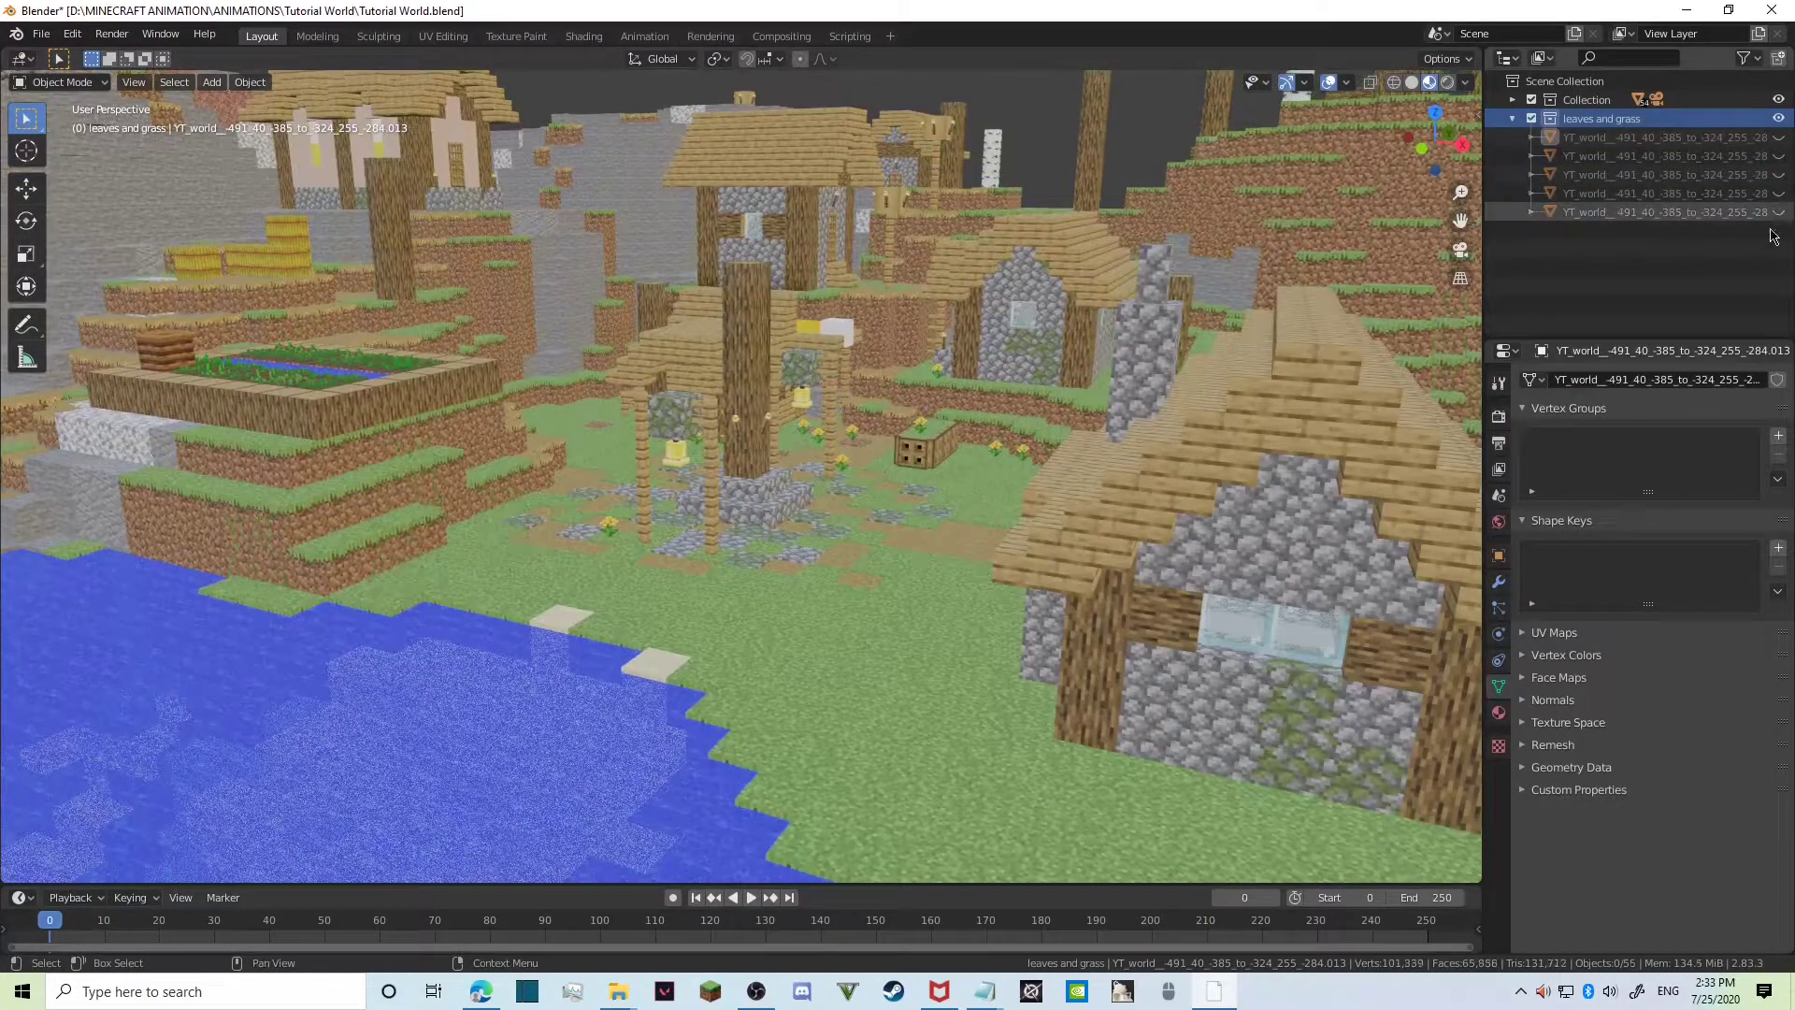
key(shift+grave)
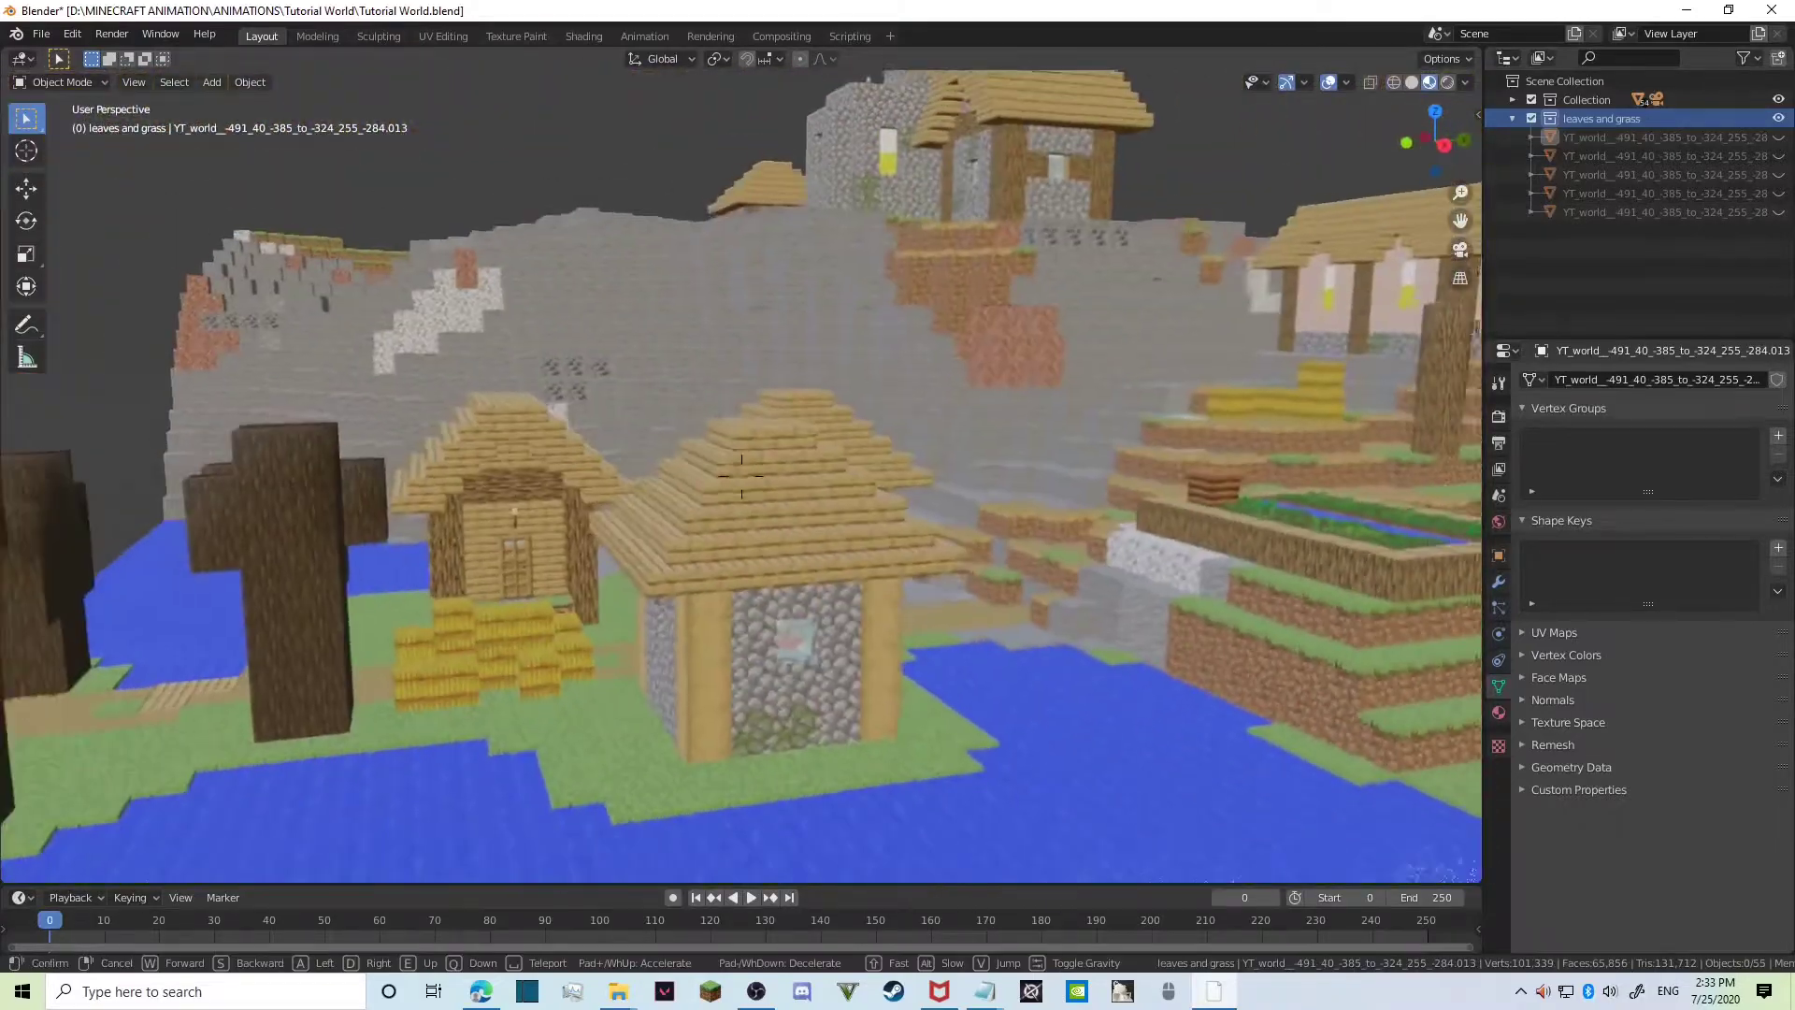
key(s)
click(741, 476)
key(alt+h)
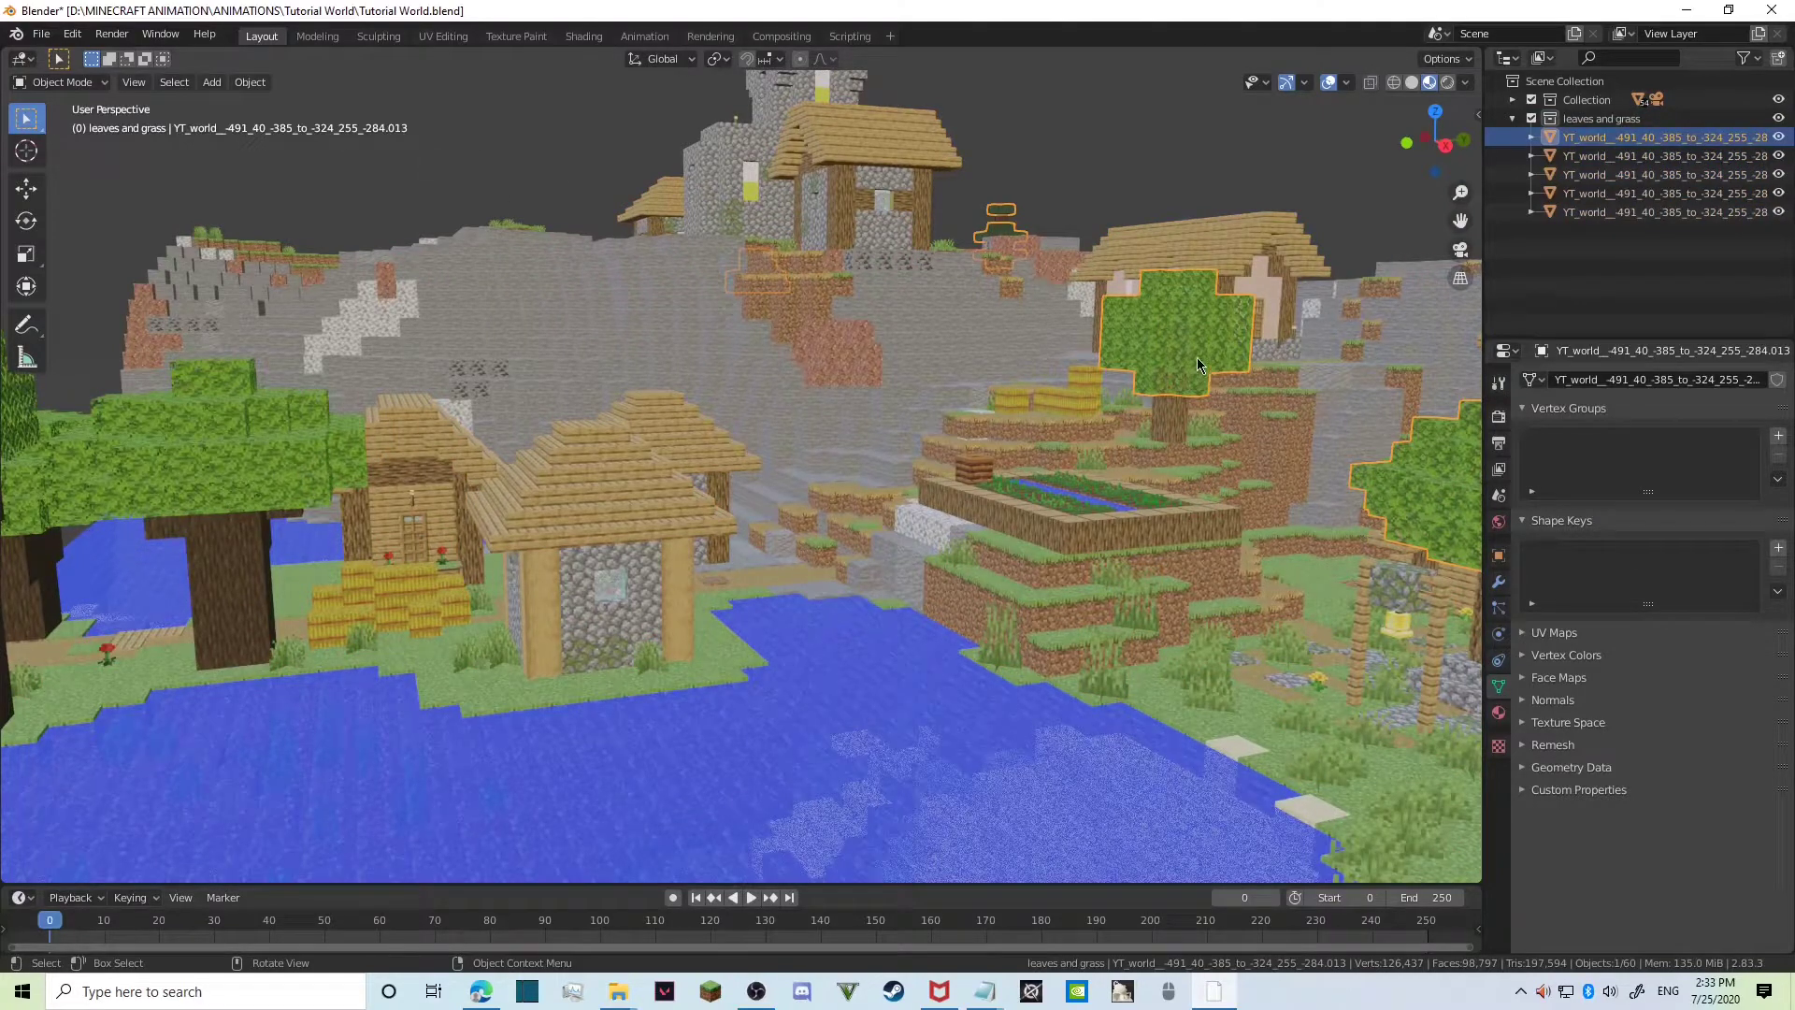
Hide the tree leaves, the grass and the tall grass around the farm plot one after another.
key(Delete)
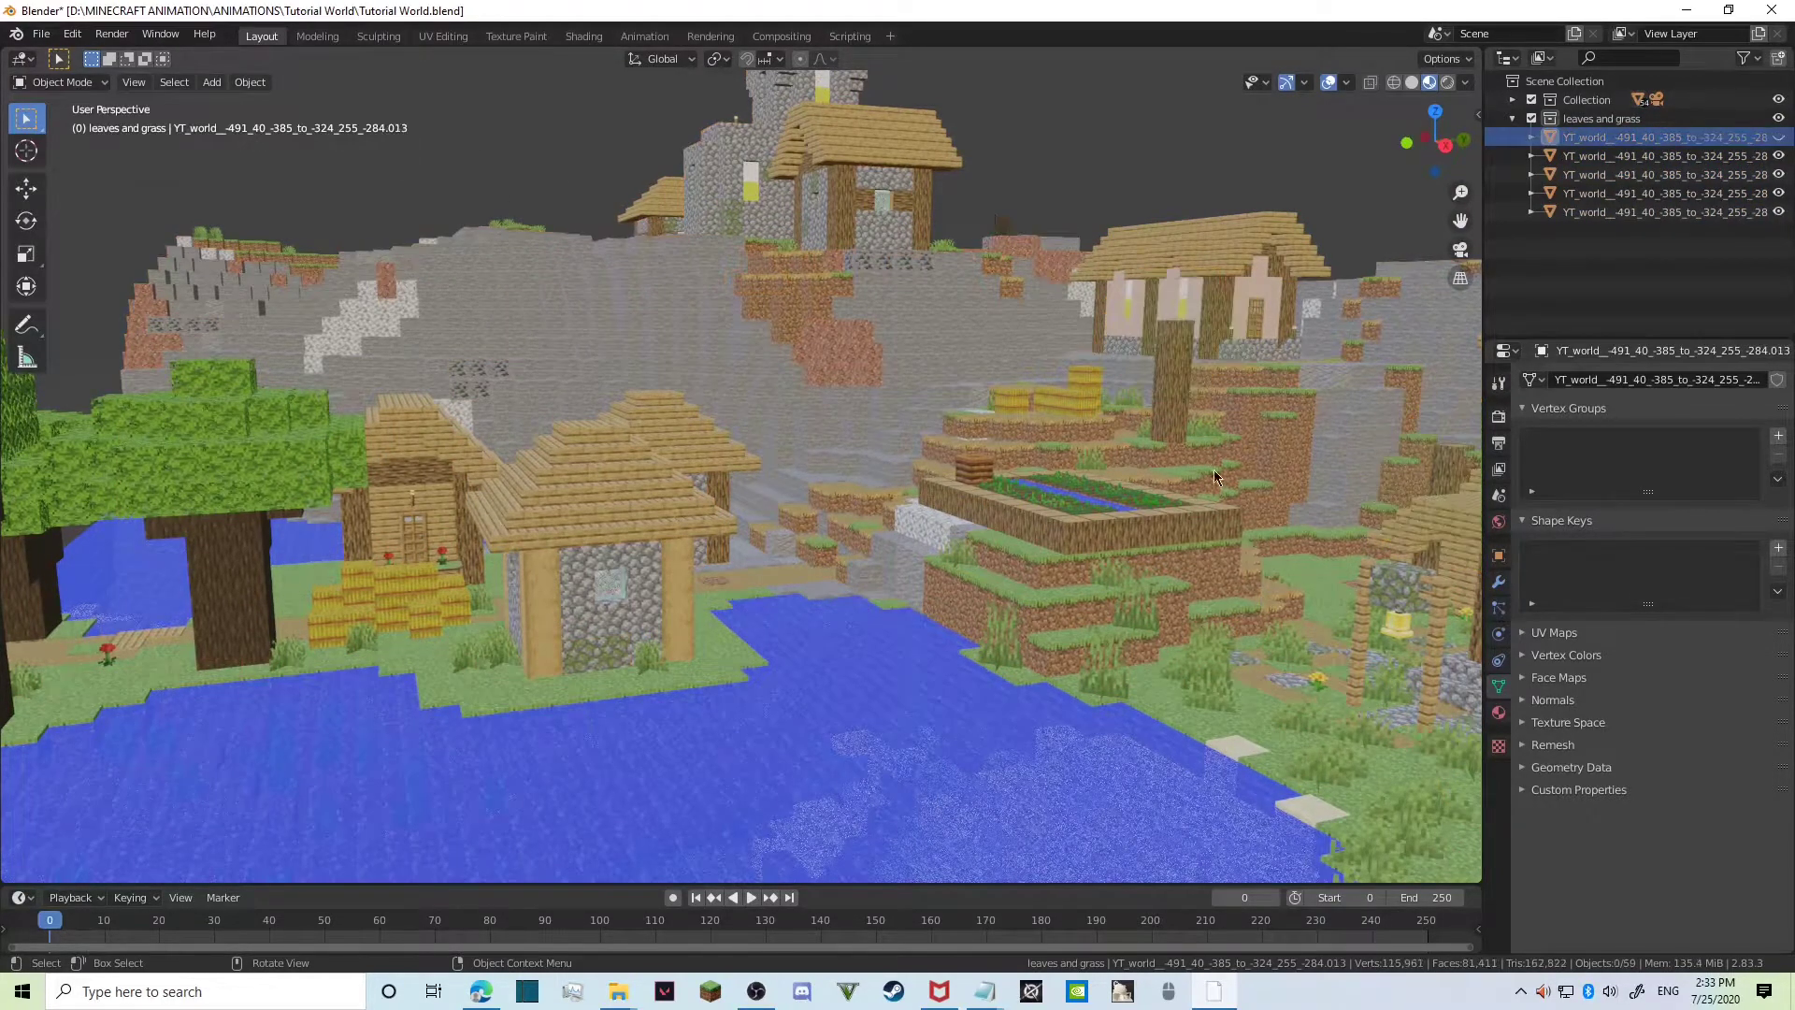
click(1216, 665)
key(Delete)
click(1214, 672)
key(Delete)
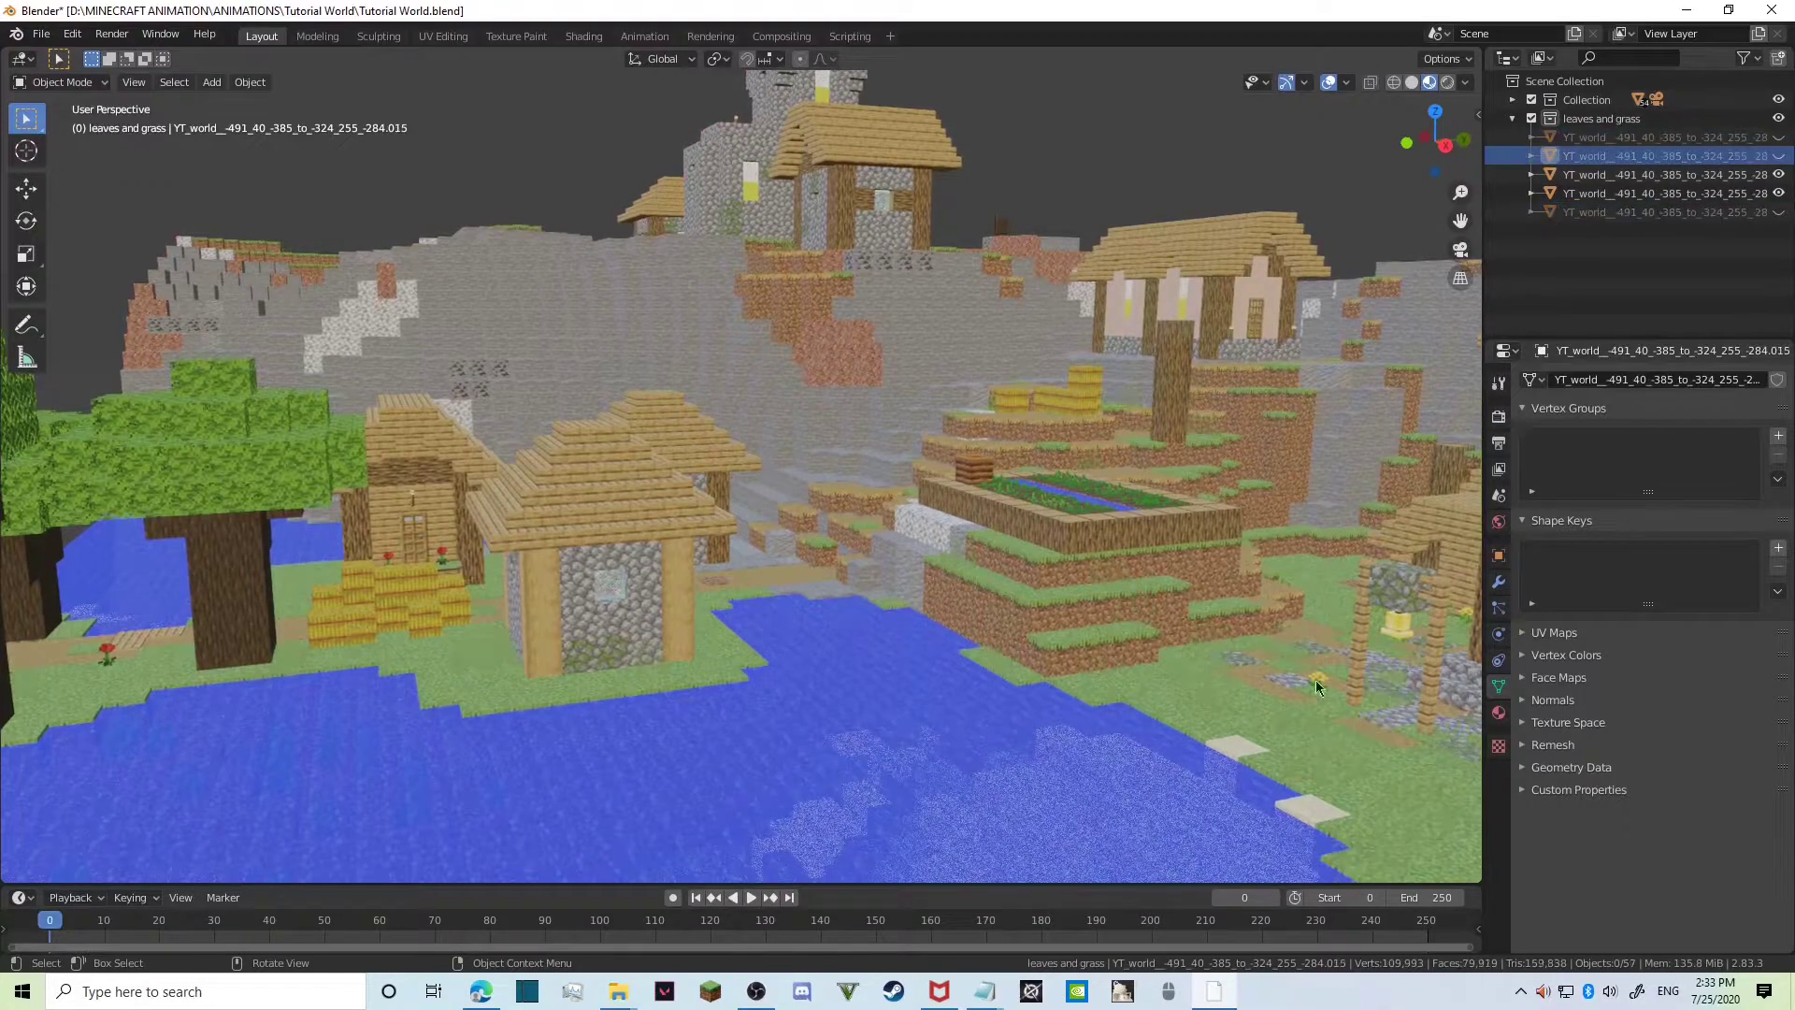
Move the yellow flower beside the village path into the leaves and grass collection.
click(1316, 681)
key(m)
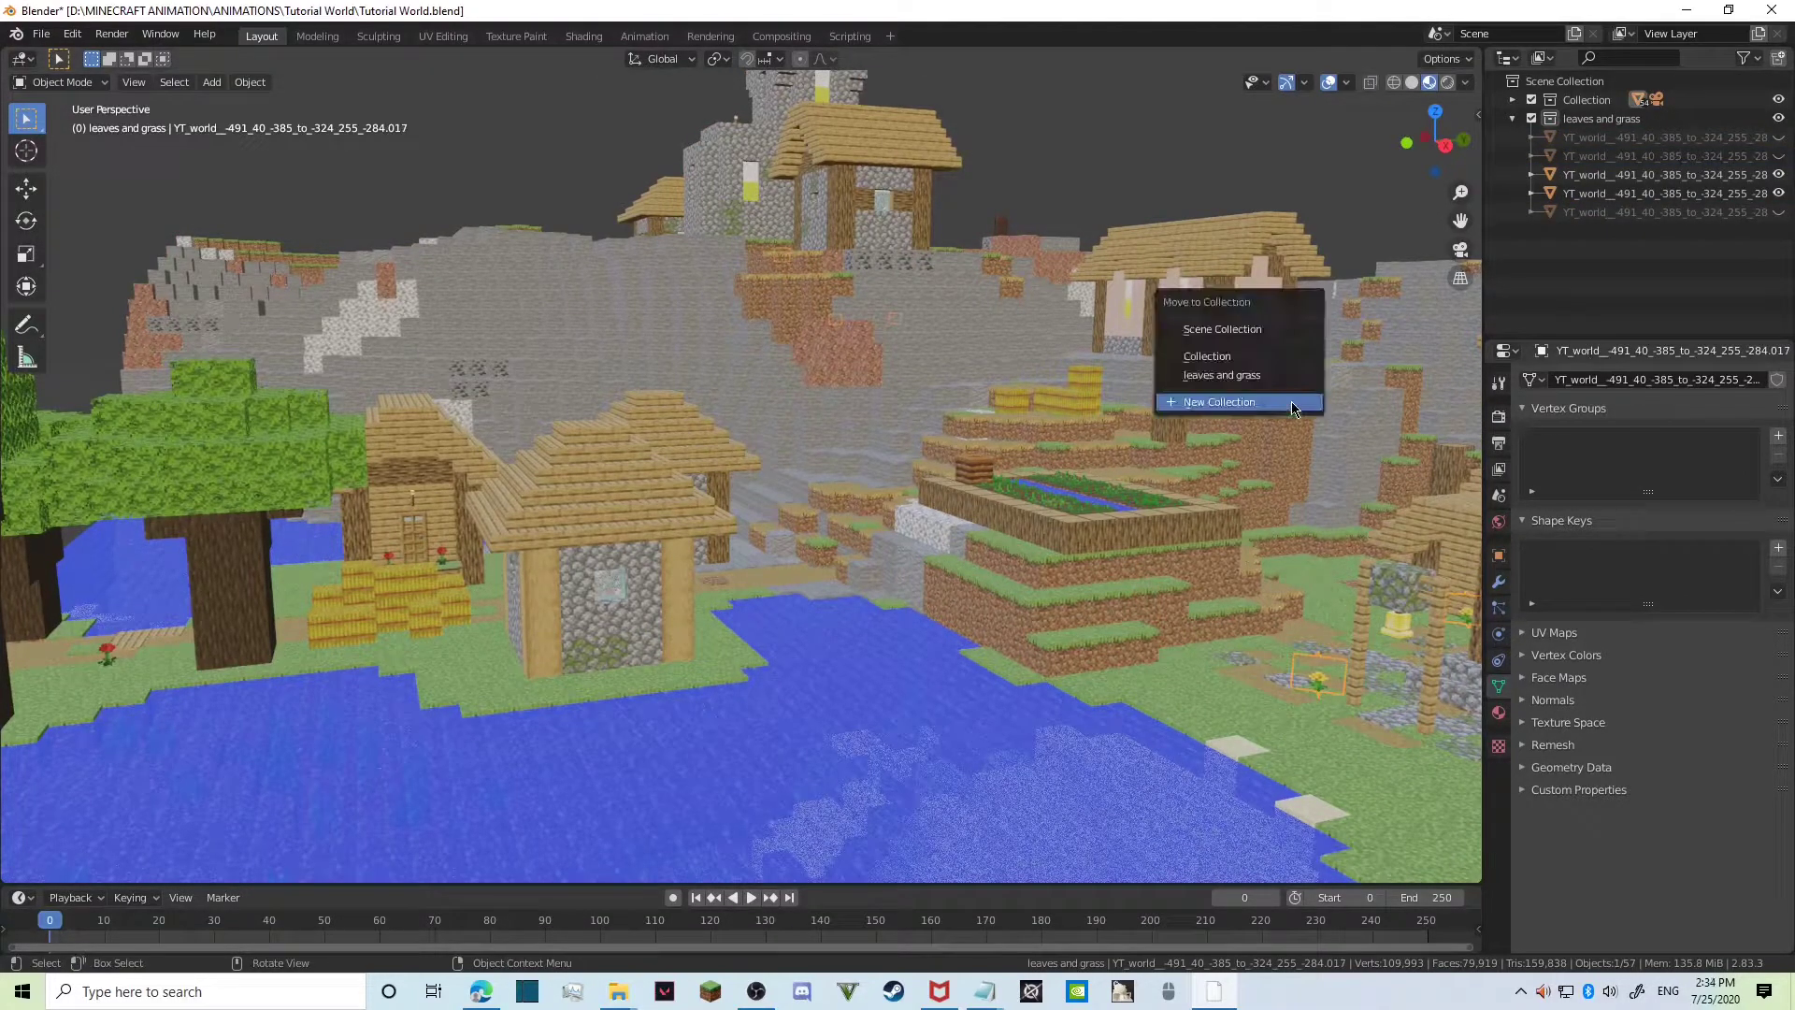
key(Up)
key(Return)
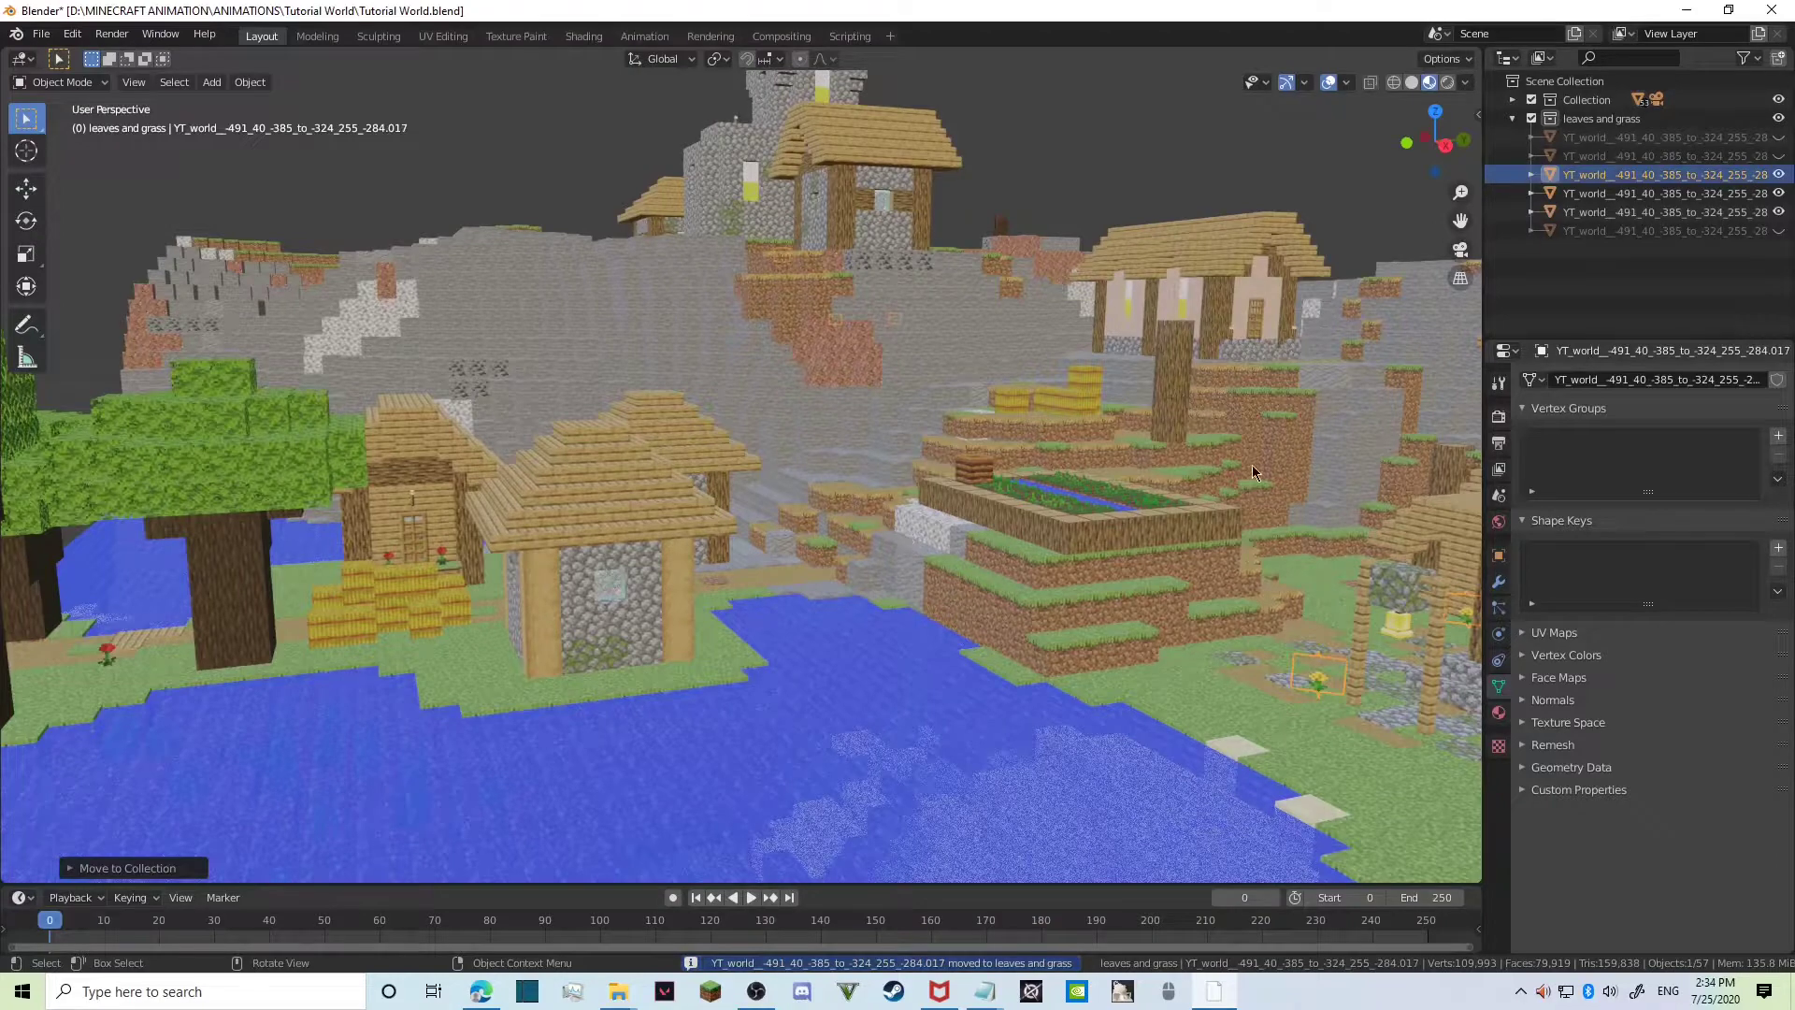
Toggle the visibility of the objects in the leaves and grass collection off and on, leaving all of them shown.
click(1777, 176)
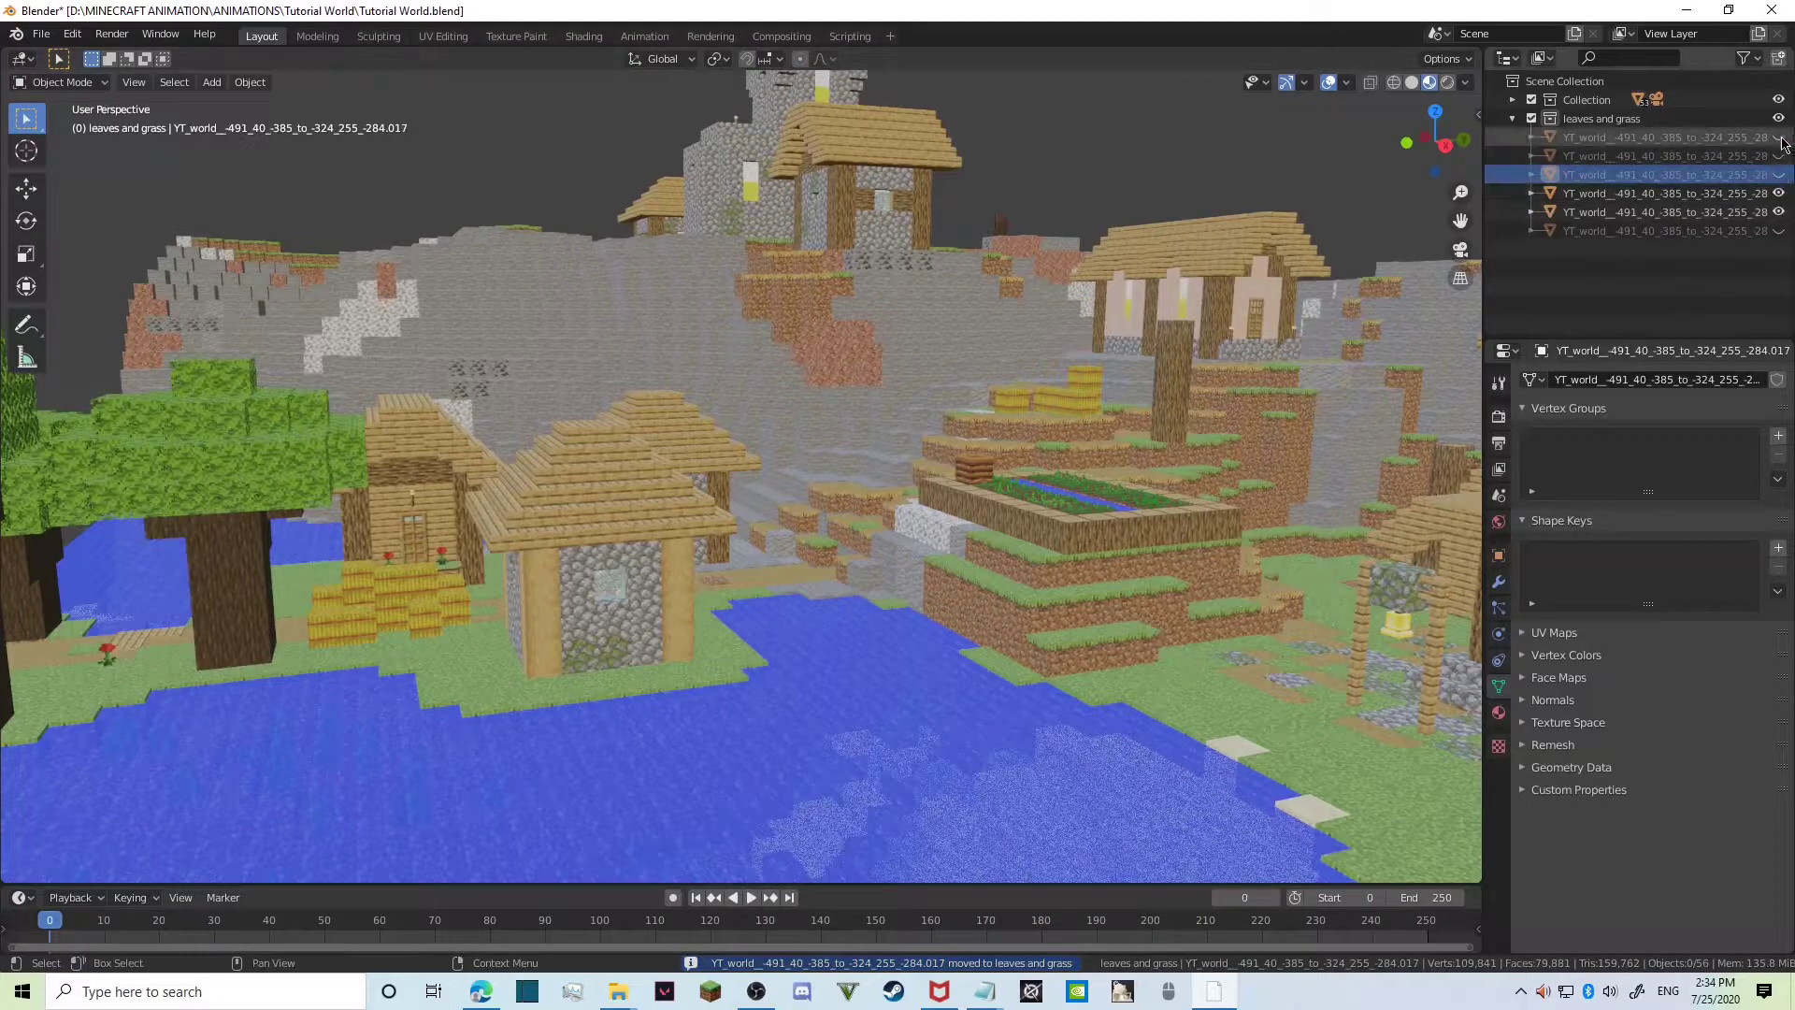
drag(1779, 138, 1788, 259)
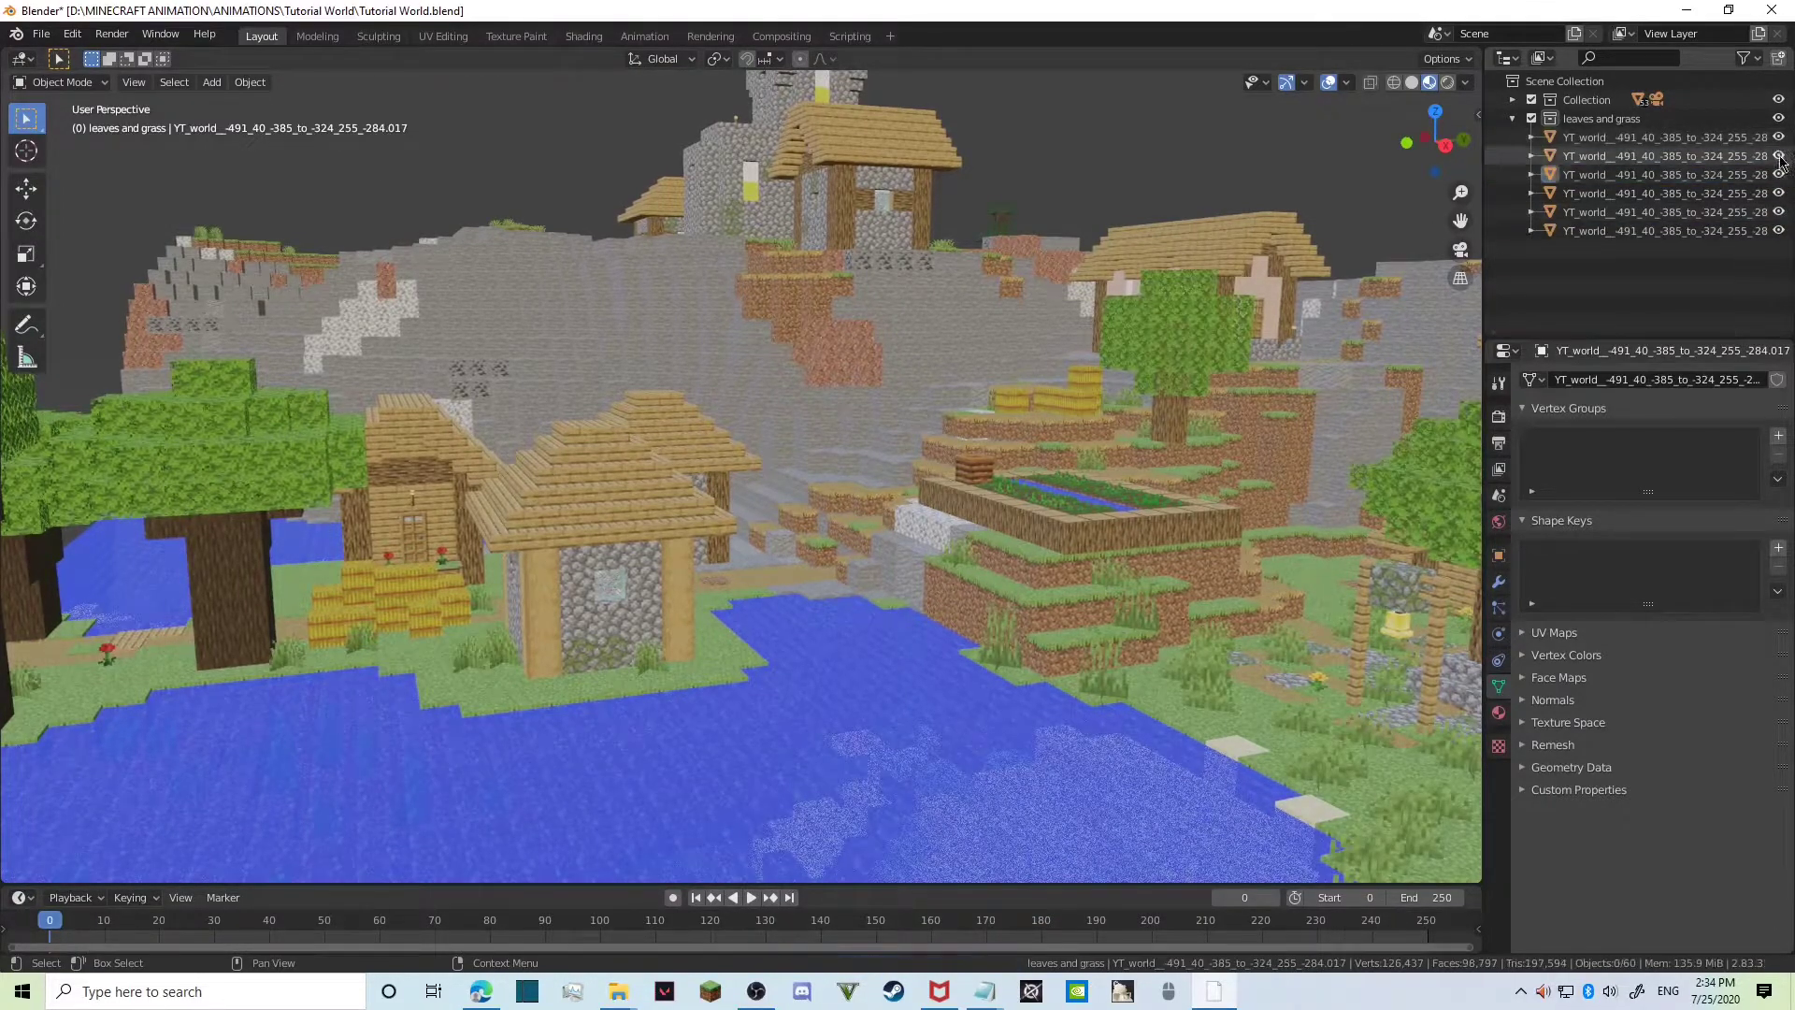
drag(1779, 137, 1782, 231)
scroll(1790, 187, right, 2)
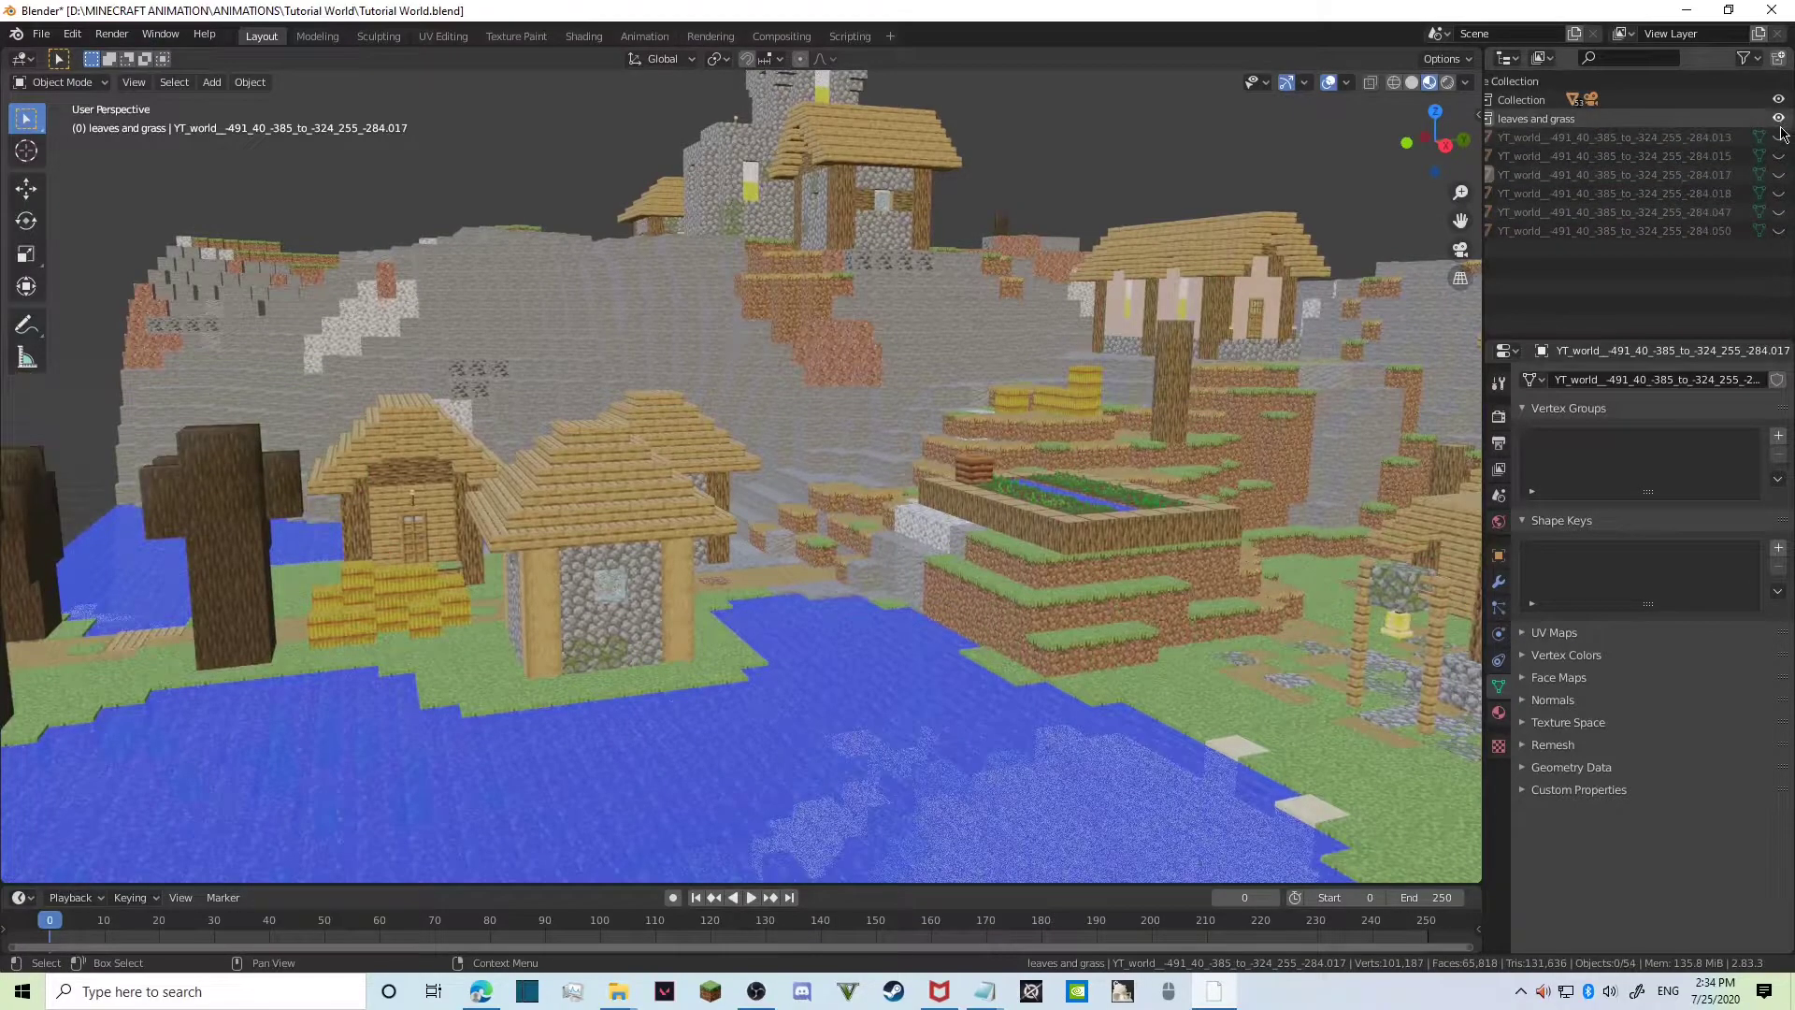
drag(1779, 137, 1771, 269)
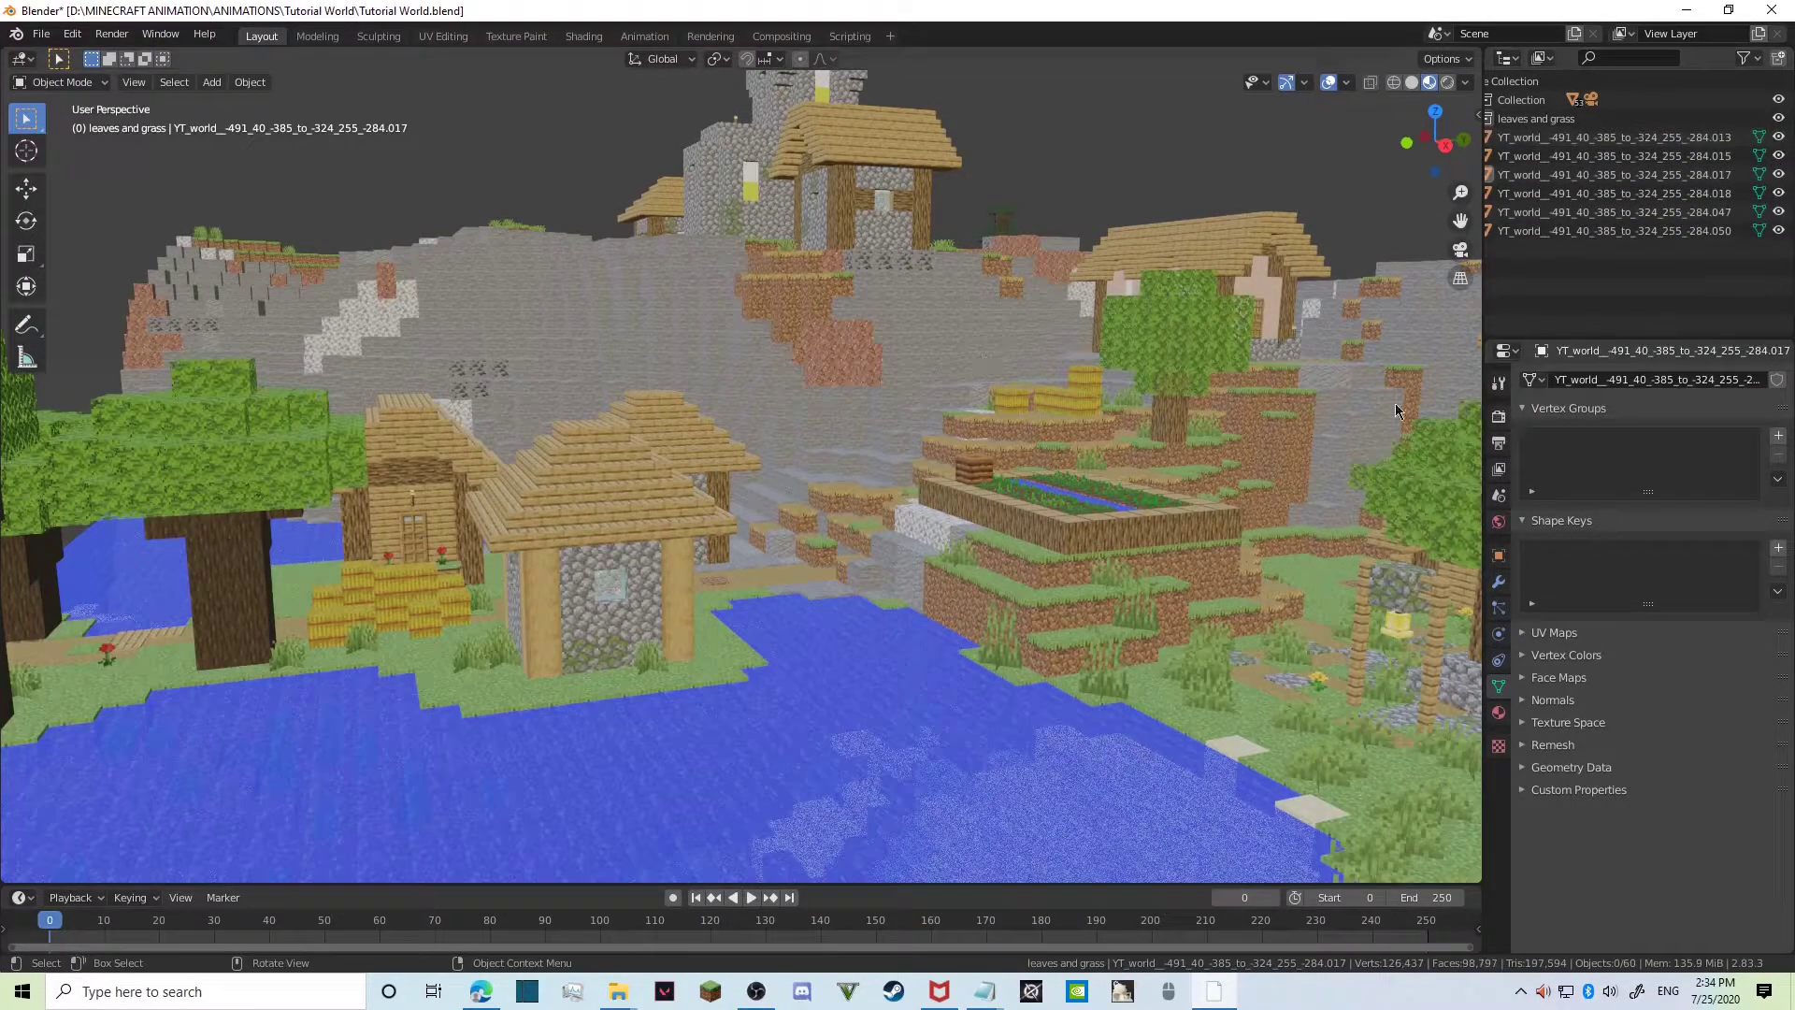
key(shift)
Switch to the browser and read the list of topics in the YouTube scene setup tutorial's description.
click(479, 995)
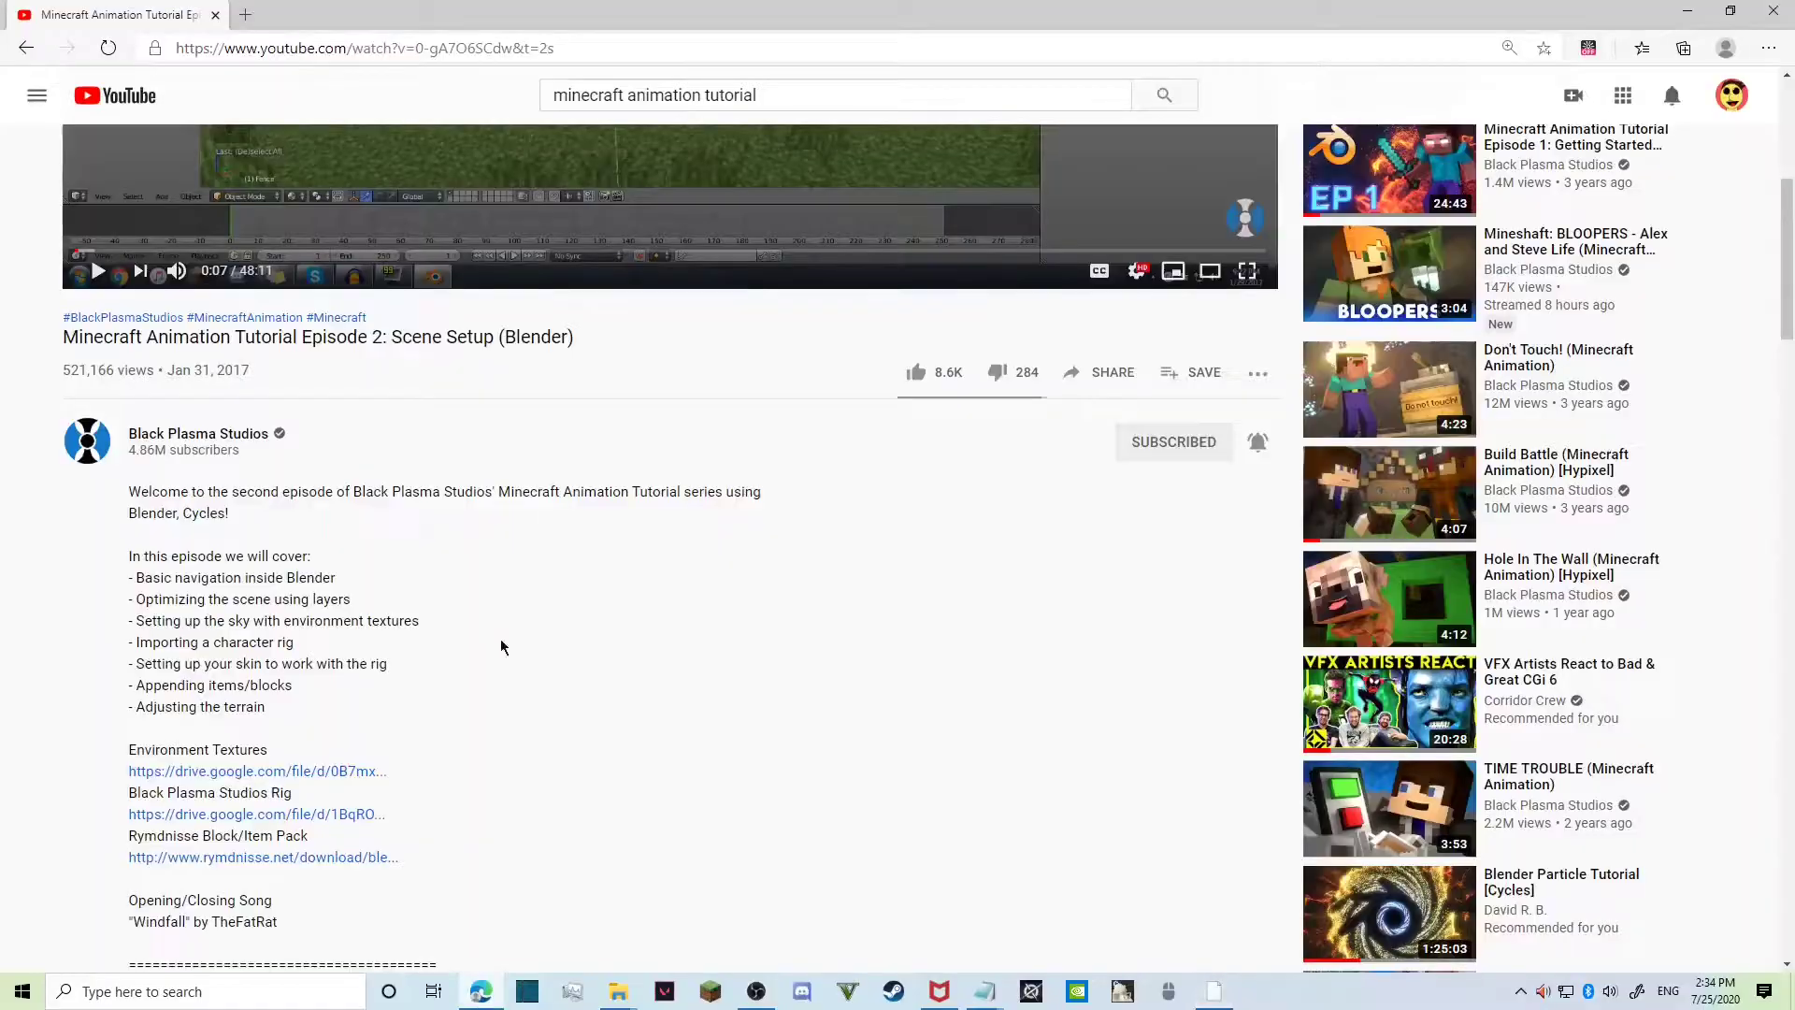
scroll(188, 603, down, 2)
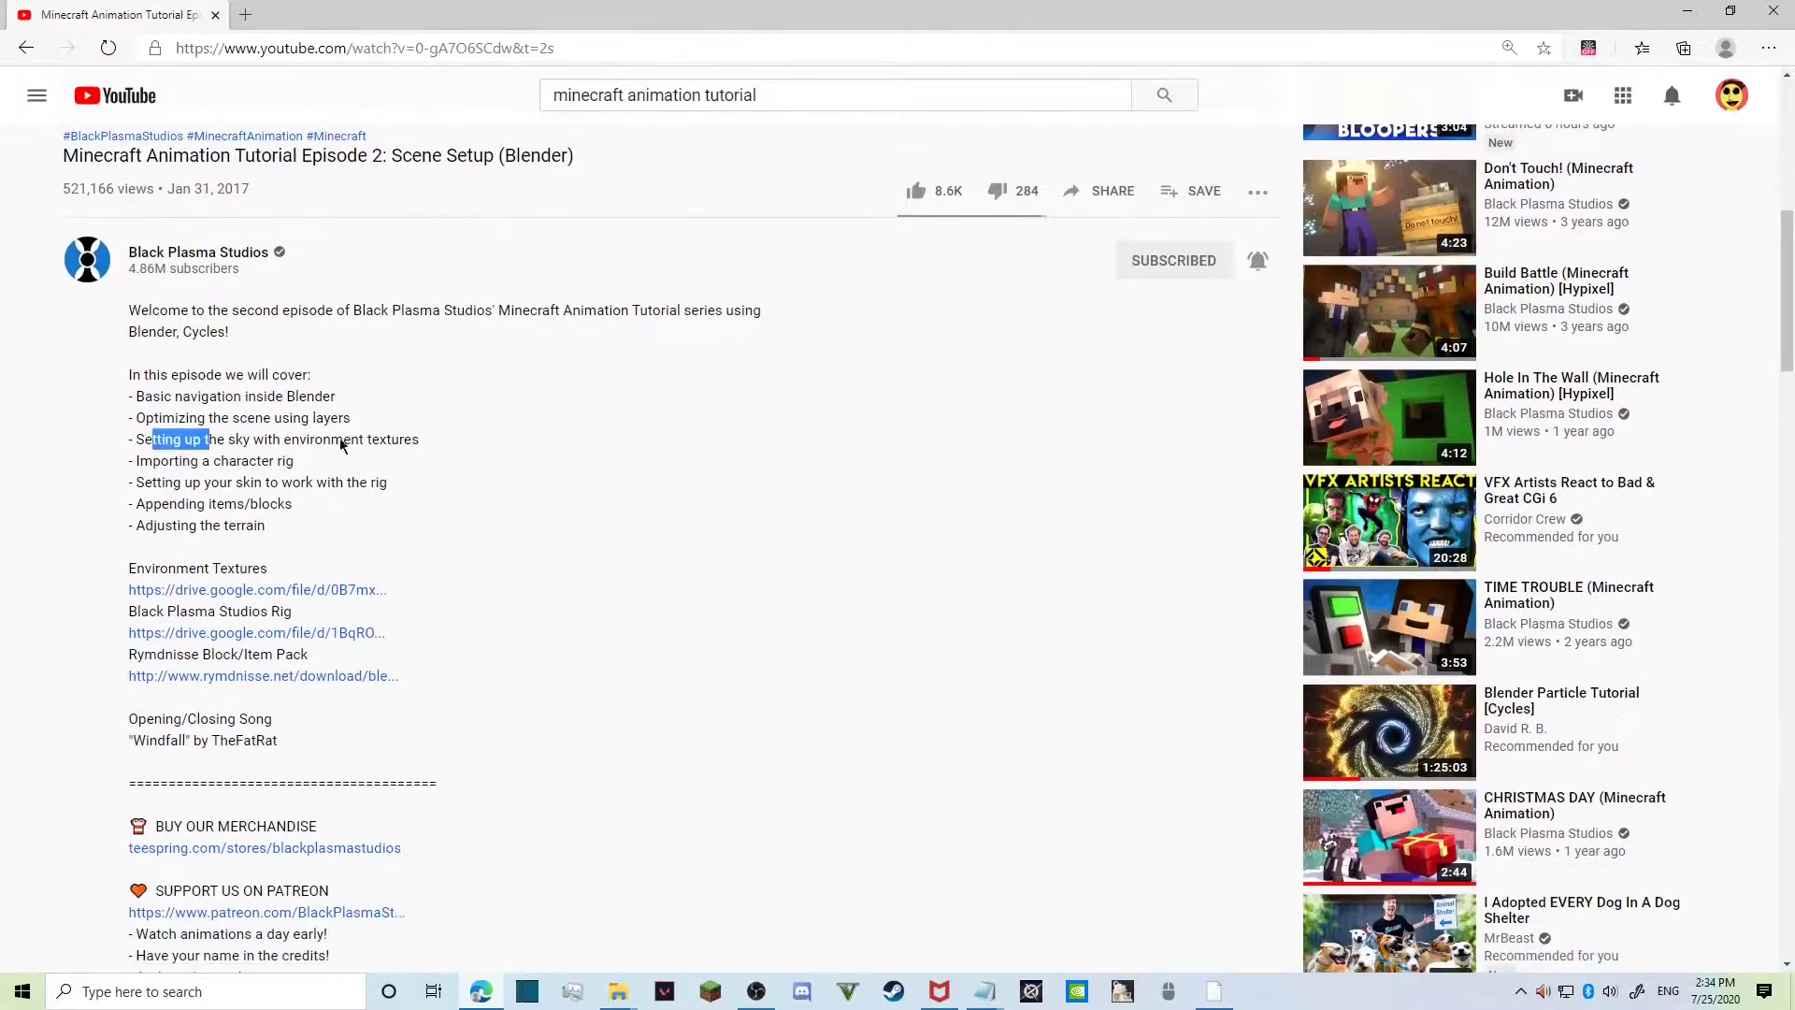
drag(340, 440, 372, 439)
drag(263, 417, 399, 428)
drag(207, 444, 296, 505)
Return to Blender and display the World shader nodes in the Shading workspace.
click(1218, 993)
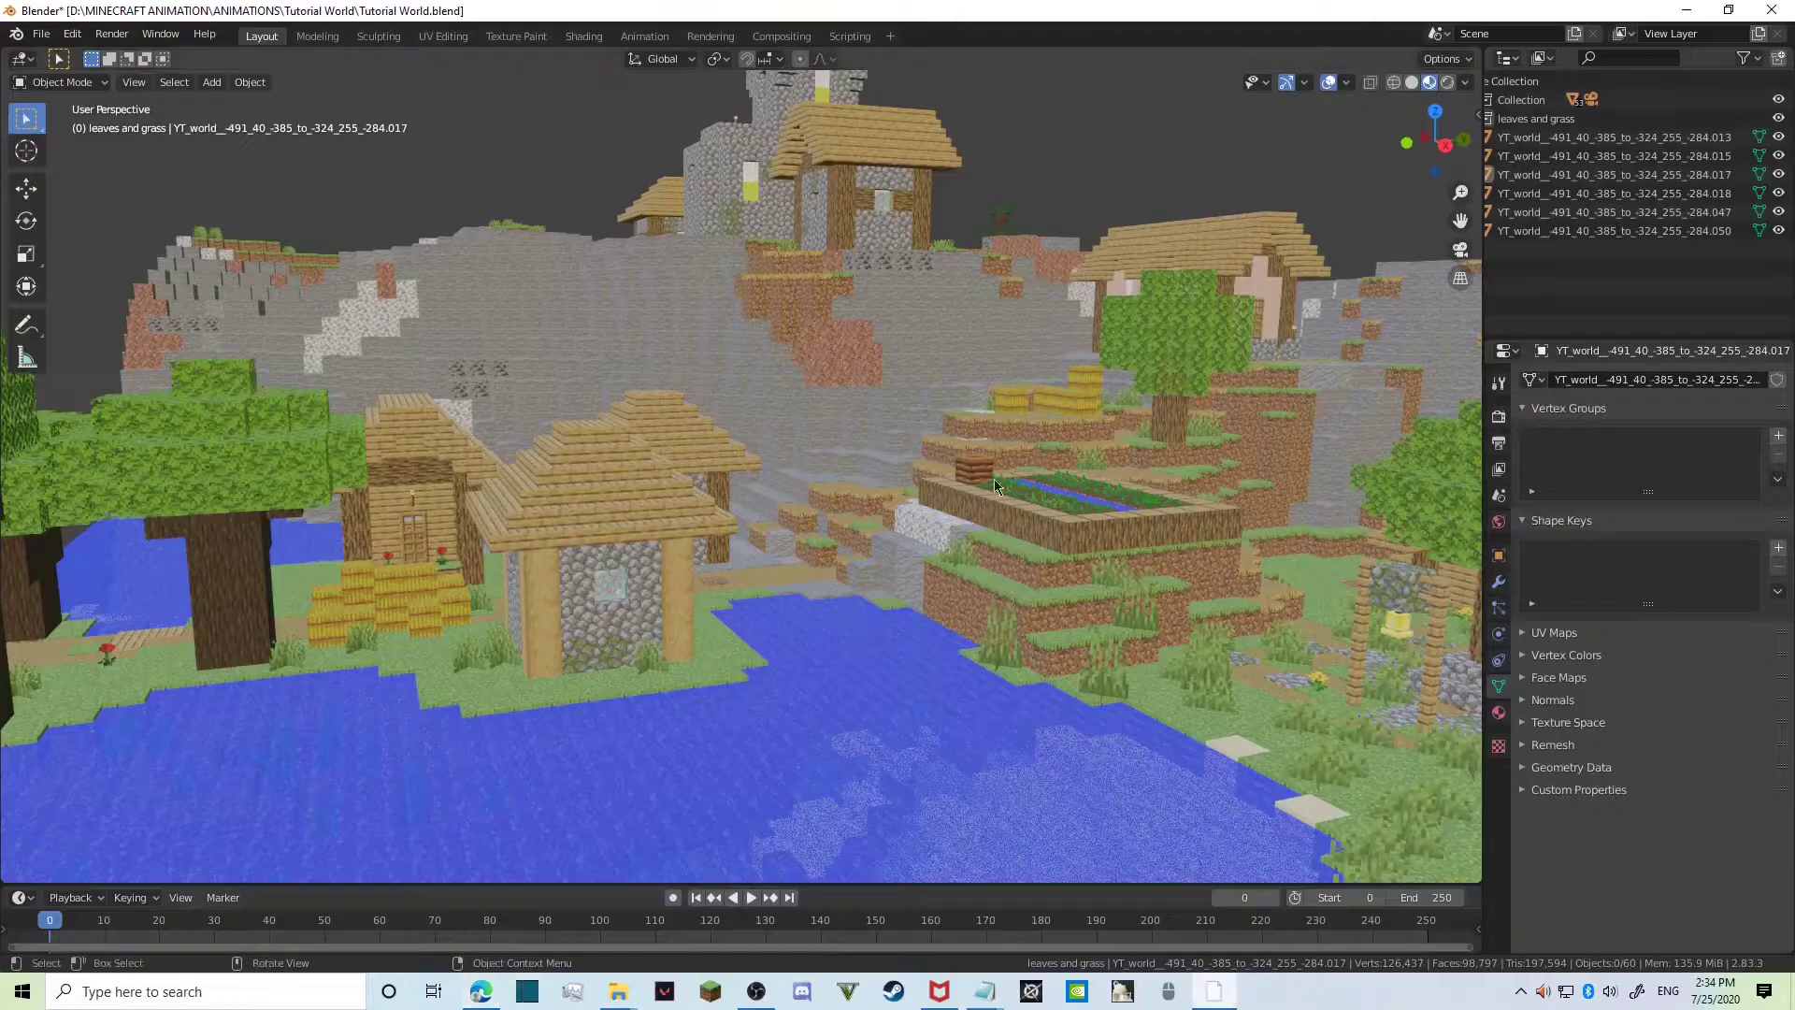
click(567, 39)
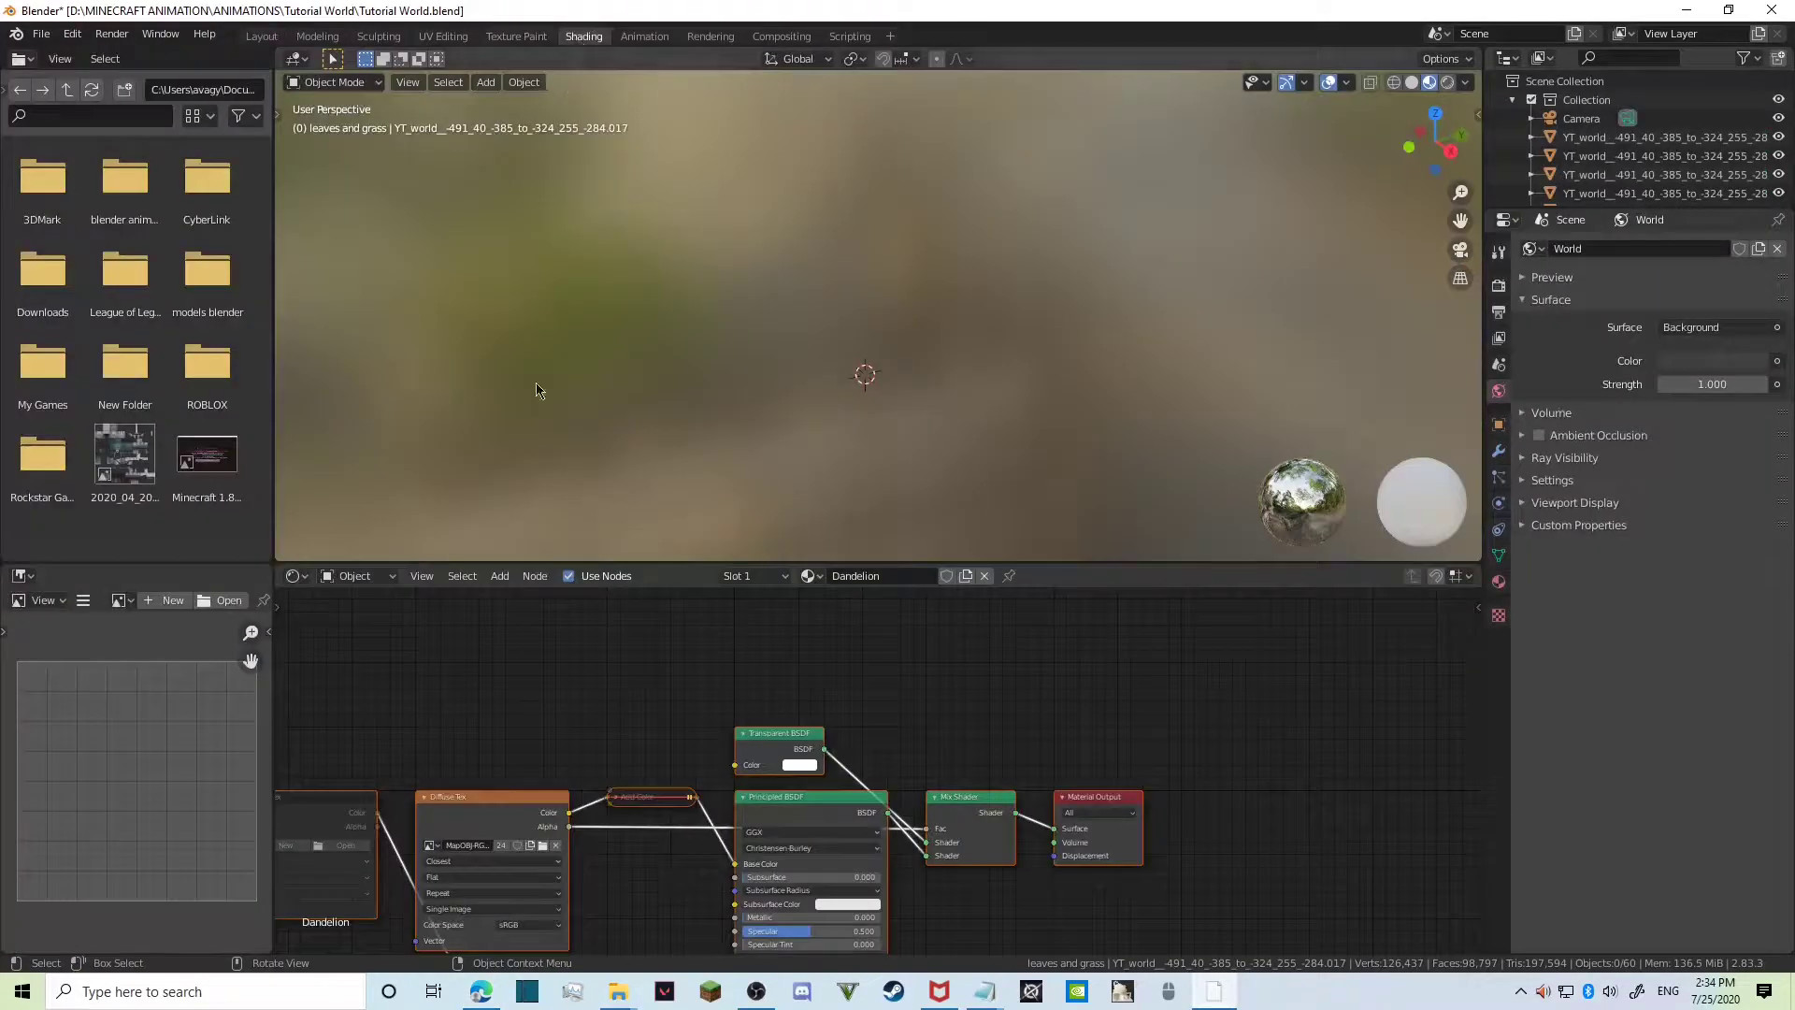
click(355, 575)
click(374, 618)
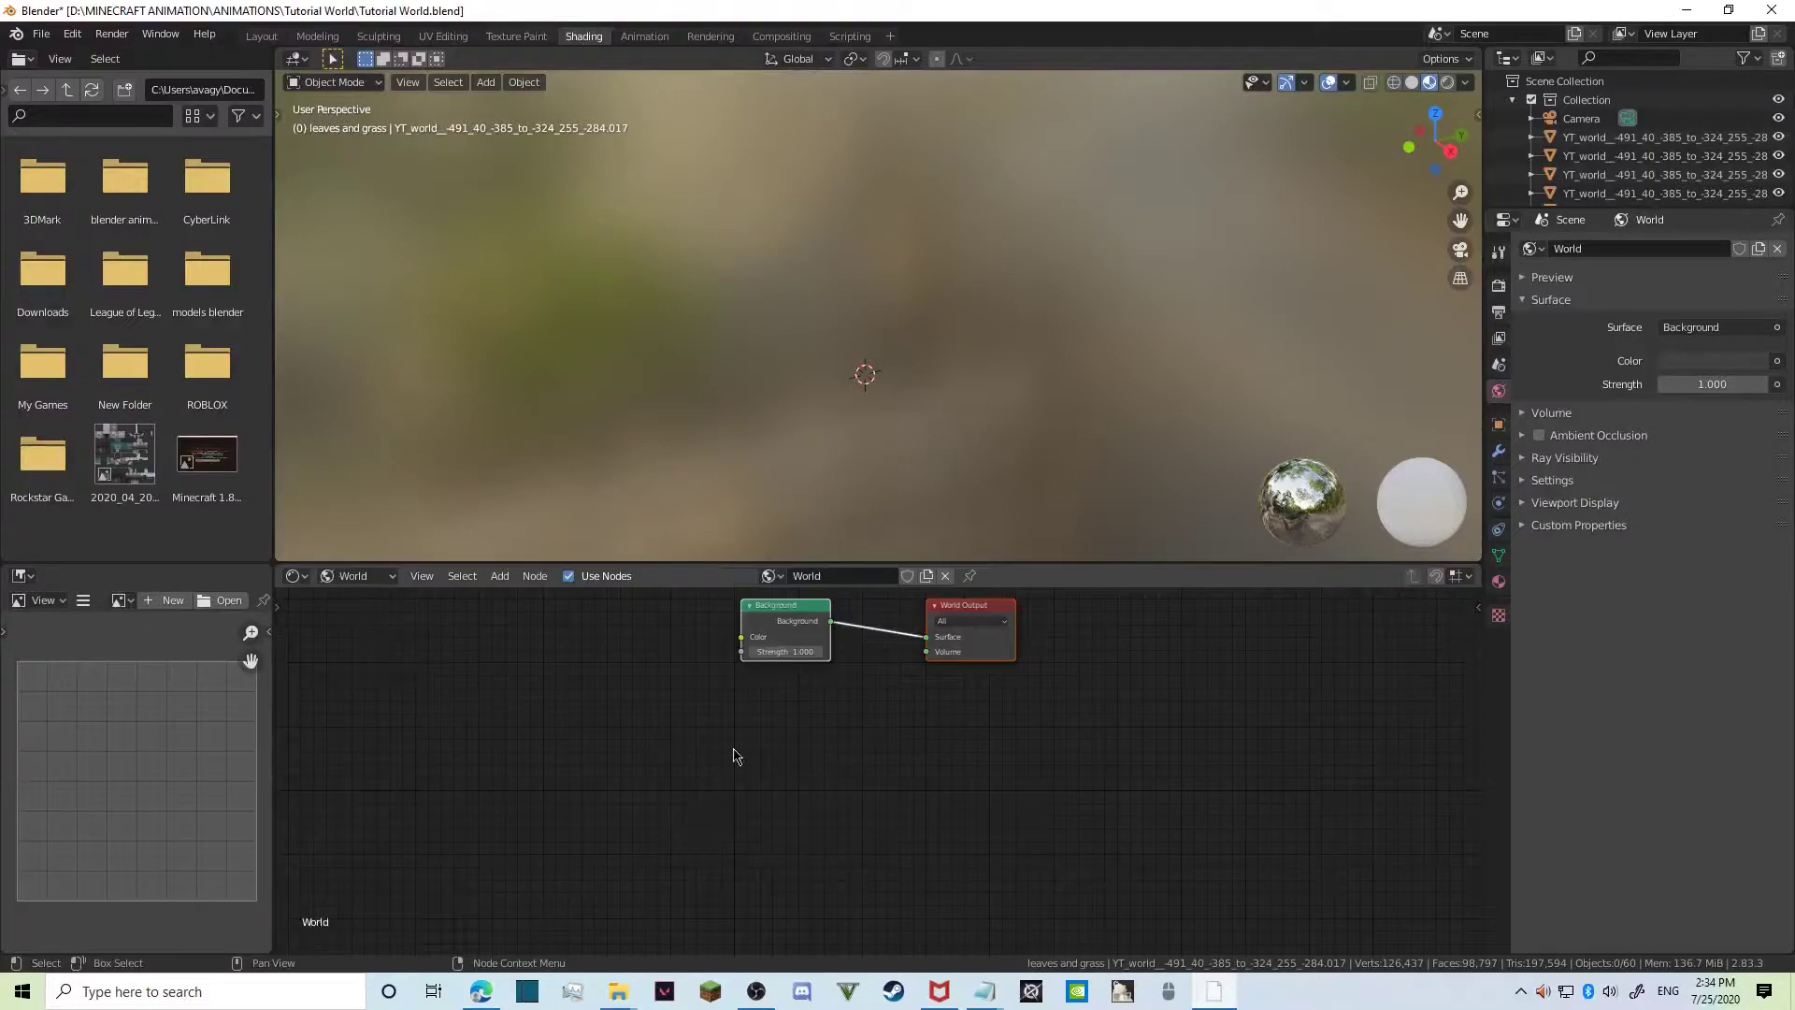
Add an Environment Texture node to the world and connect its Color output to the Background node's Color input.
scroll(882, 829, up, 3)
key(shift+a)
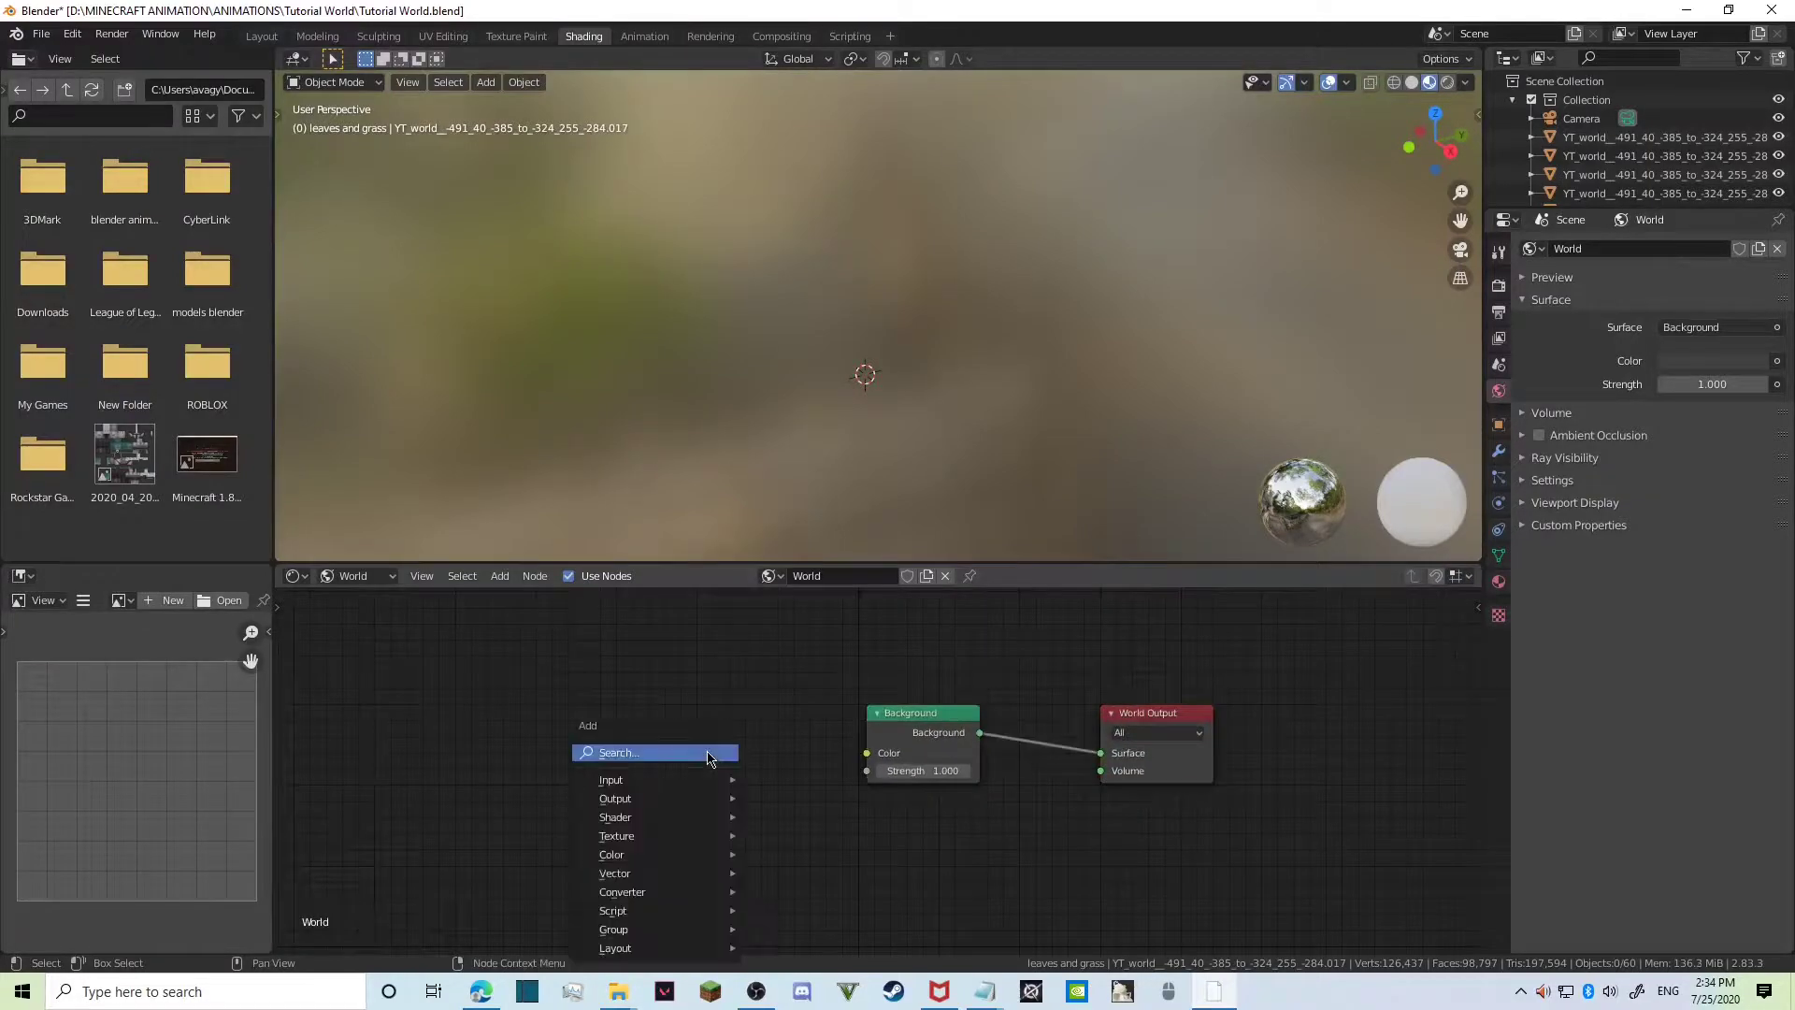
click(708, 751)
text(env)
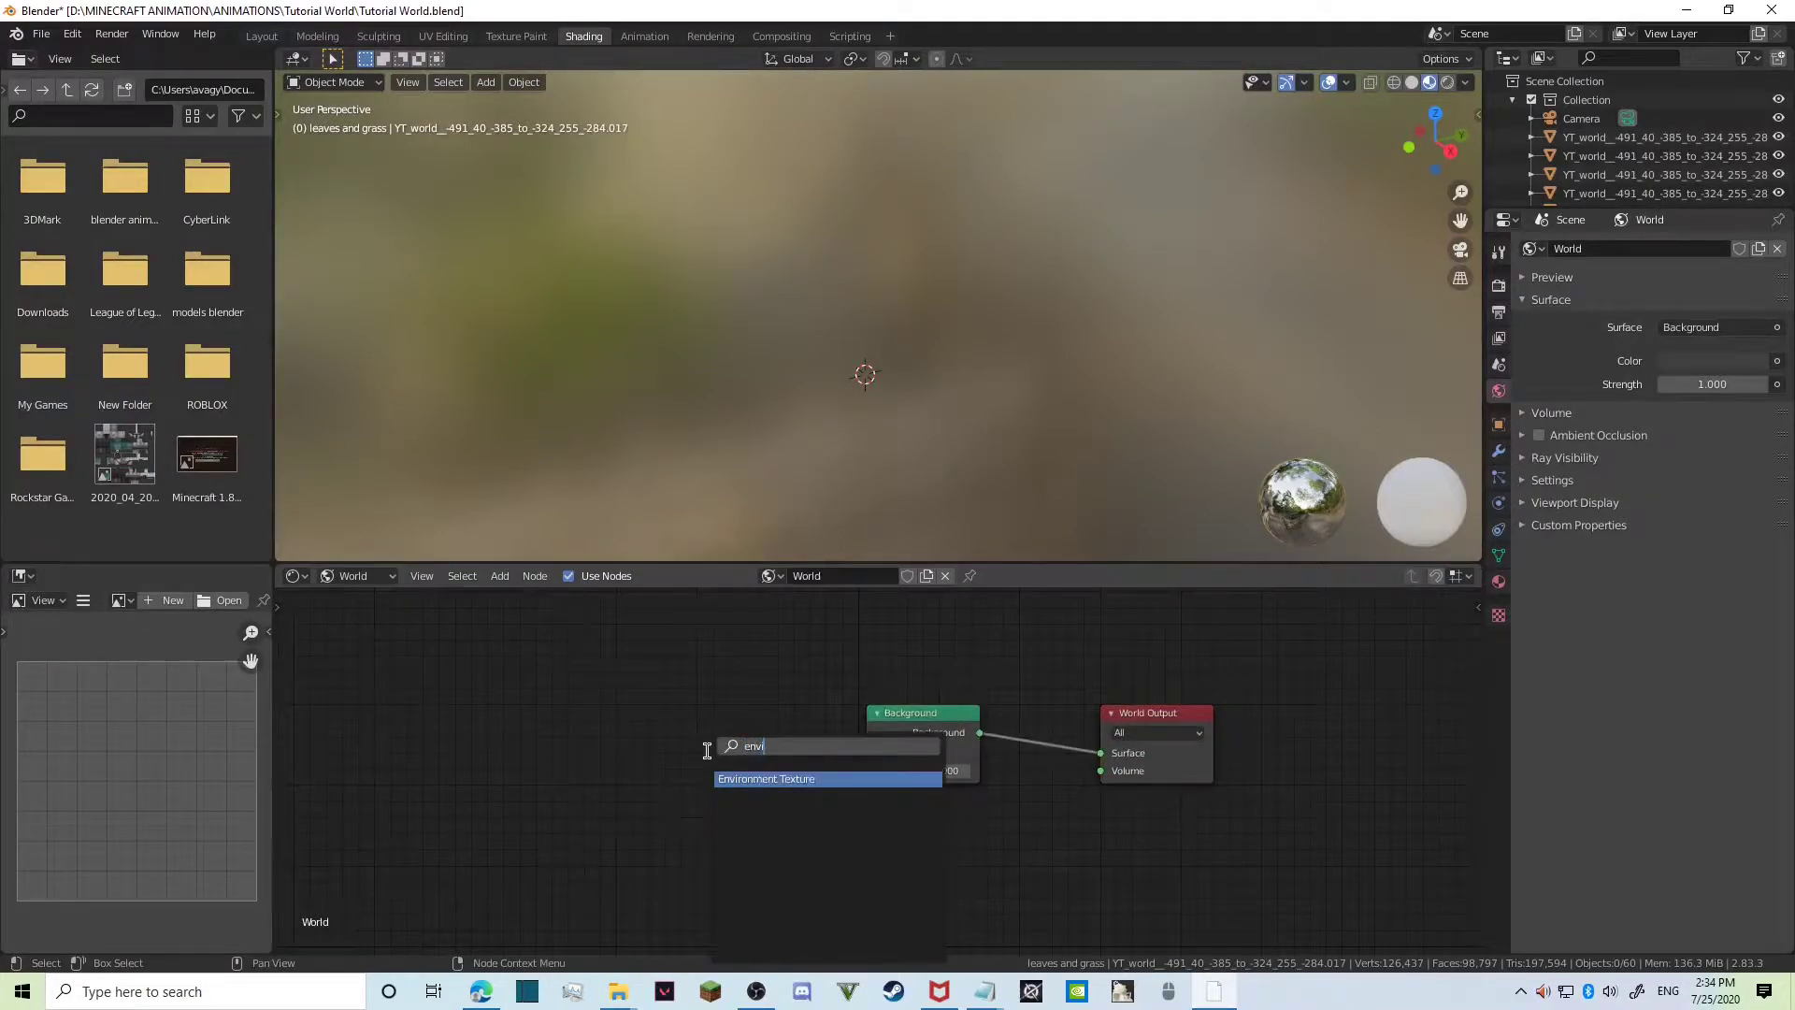
text(i)
key(Return)
click(710, 771)
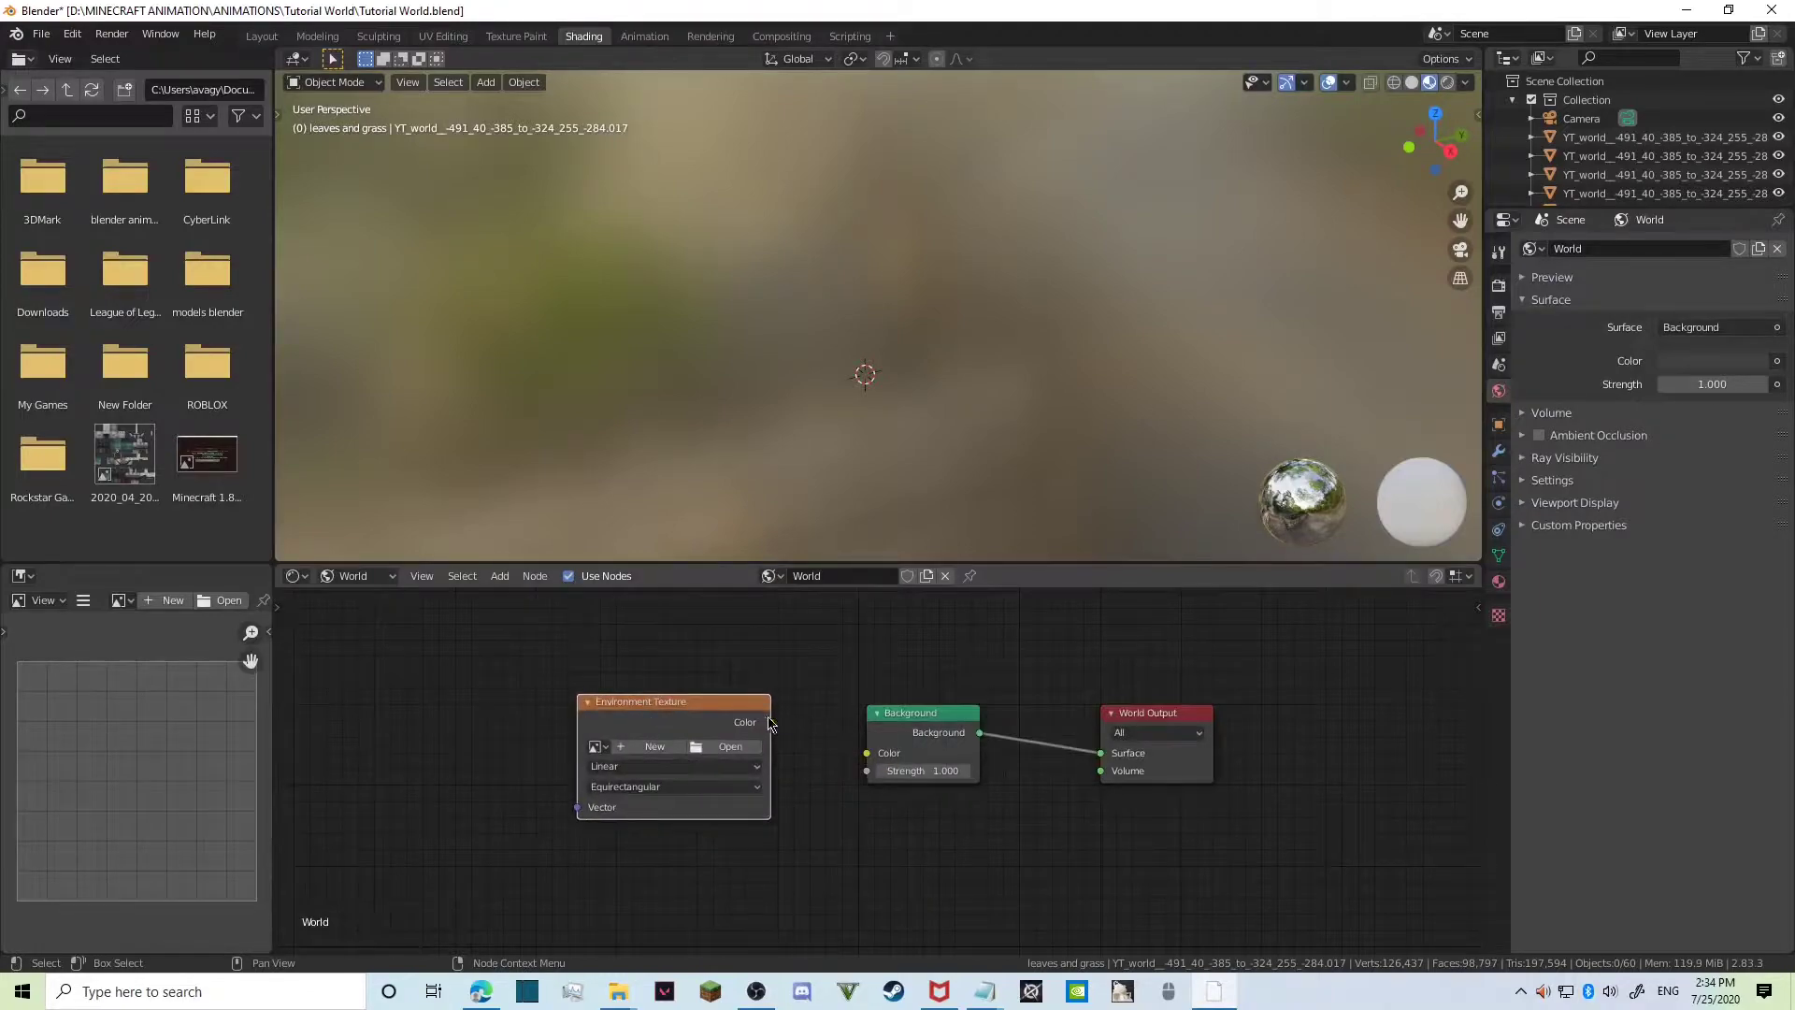
drag(770, 722, 867, 753)
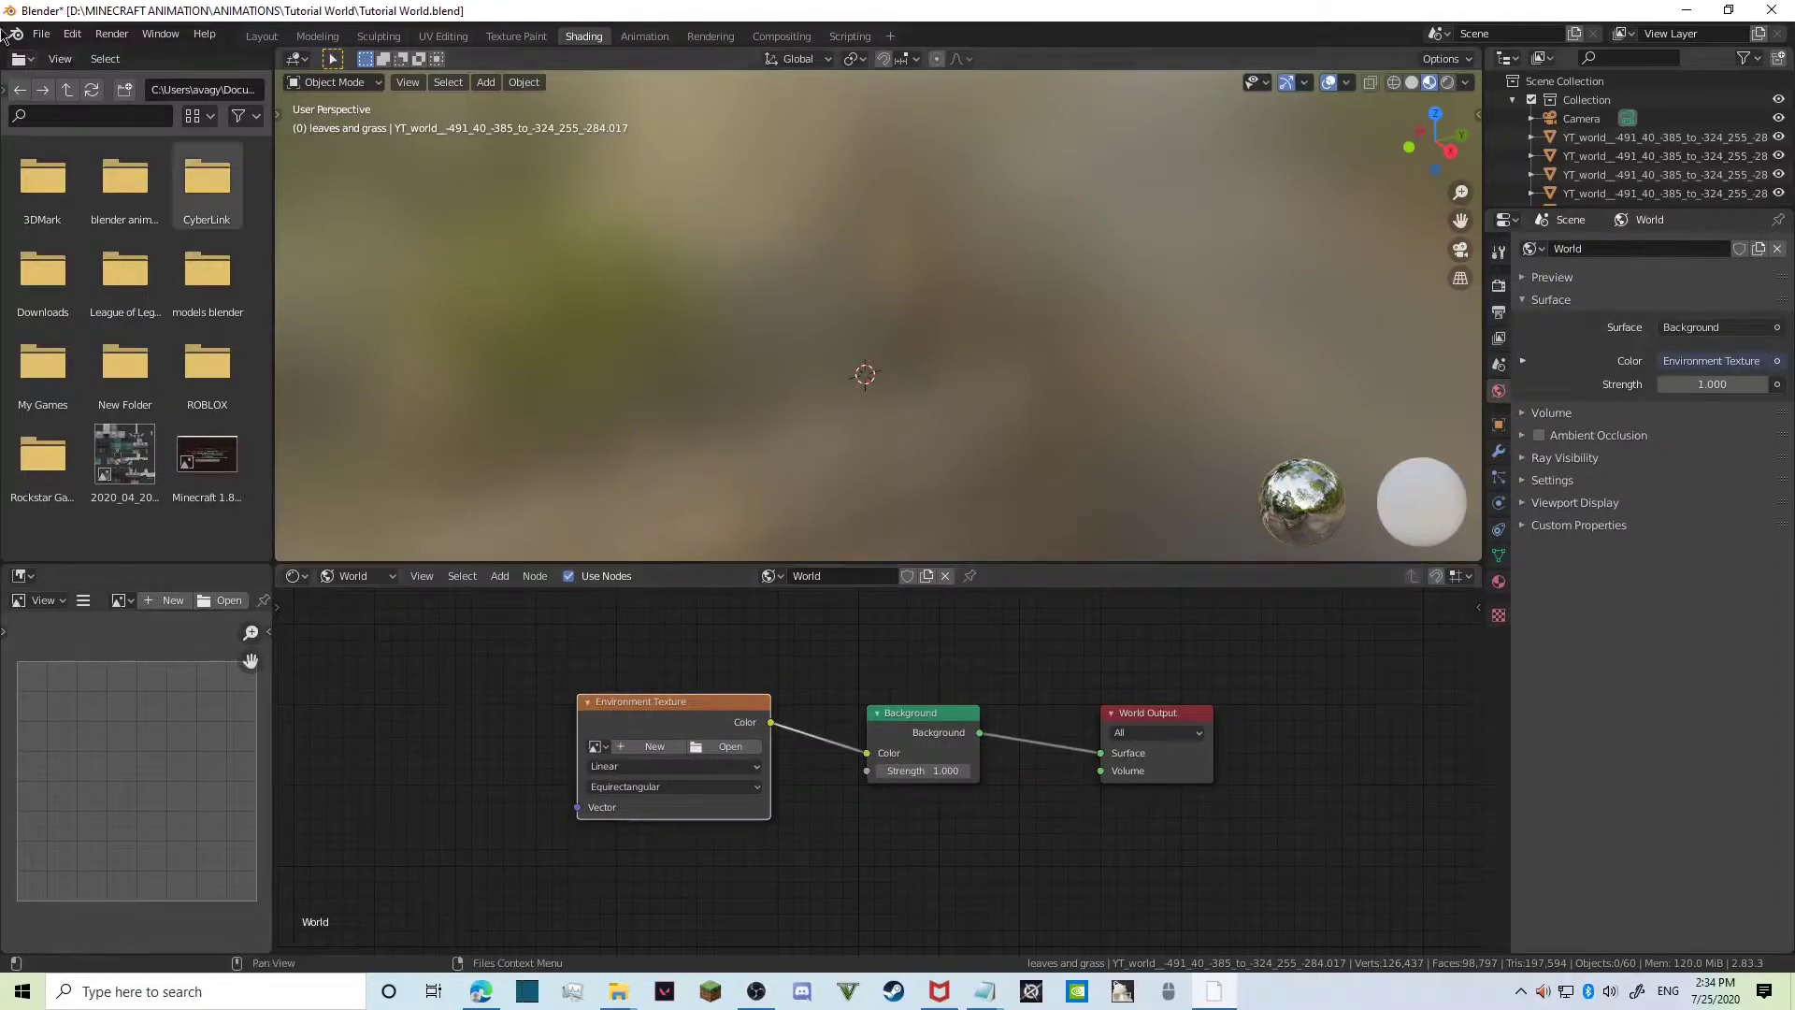
Search the add-on preferences for "node", make sure Node Wrangler is enabled, and close the preferences.
click(72, 35)
click(145, 304)
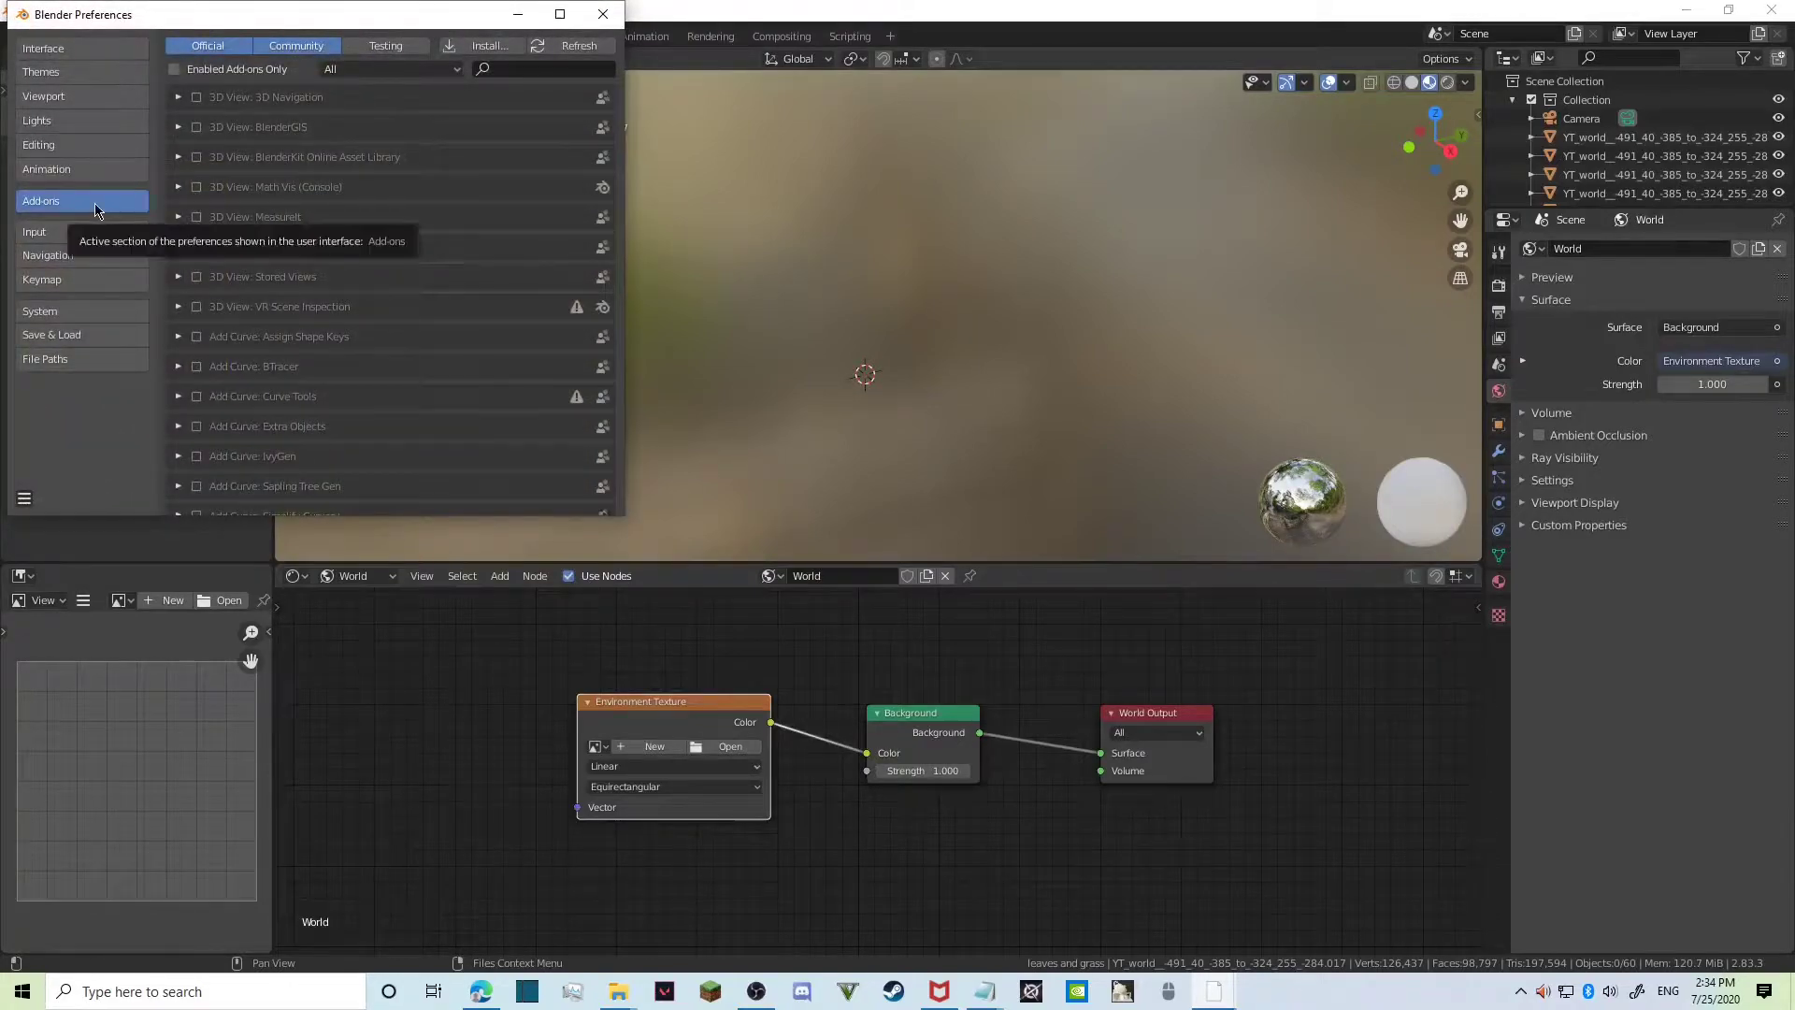
click(526, 63)
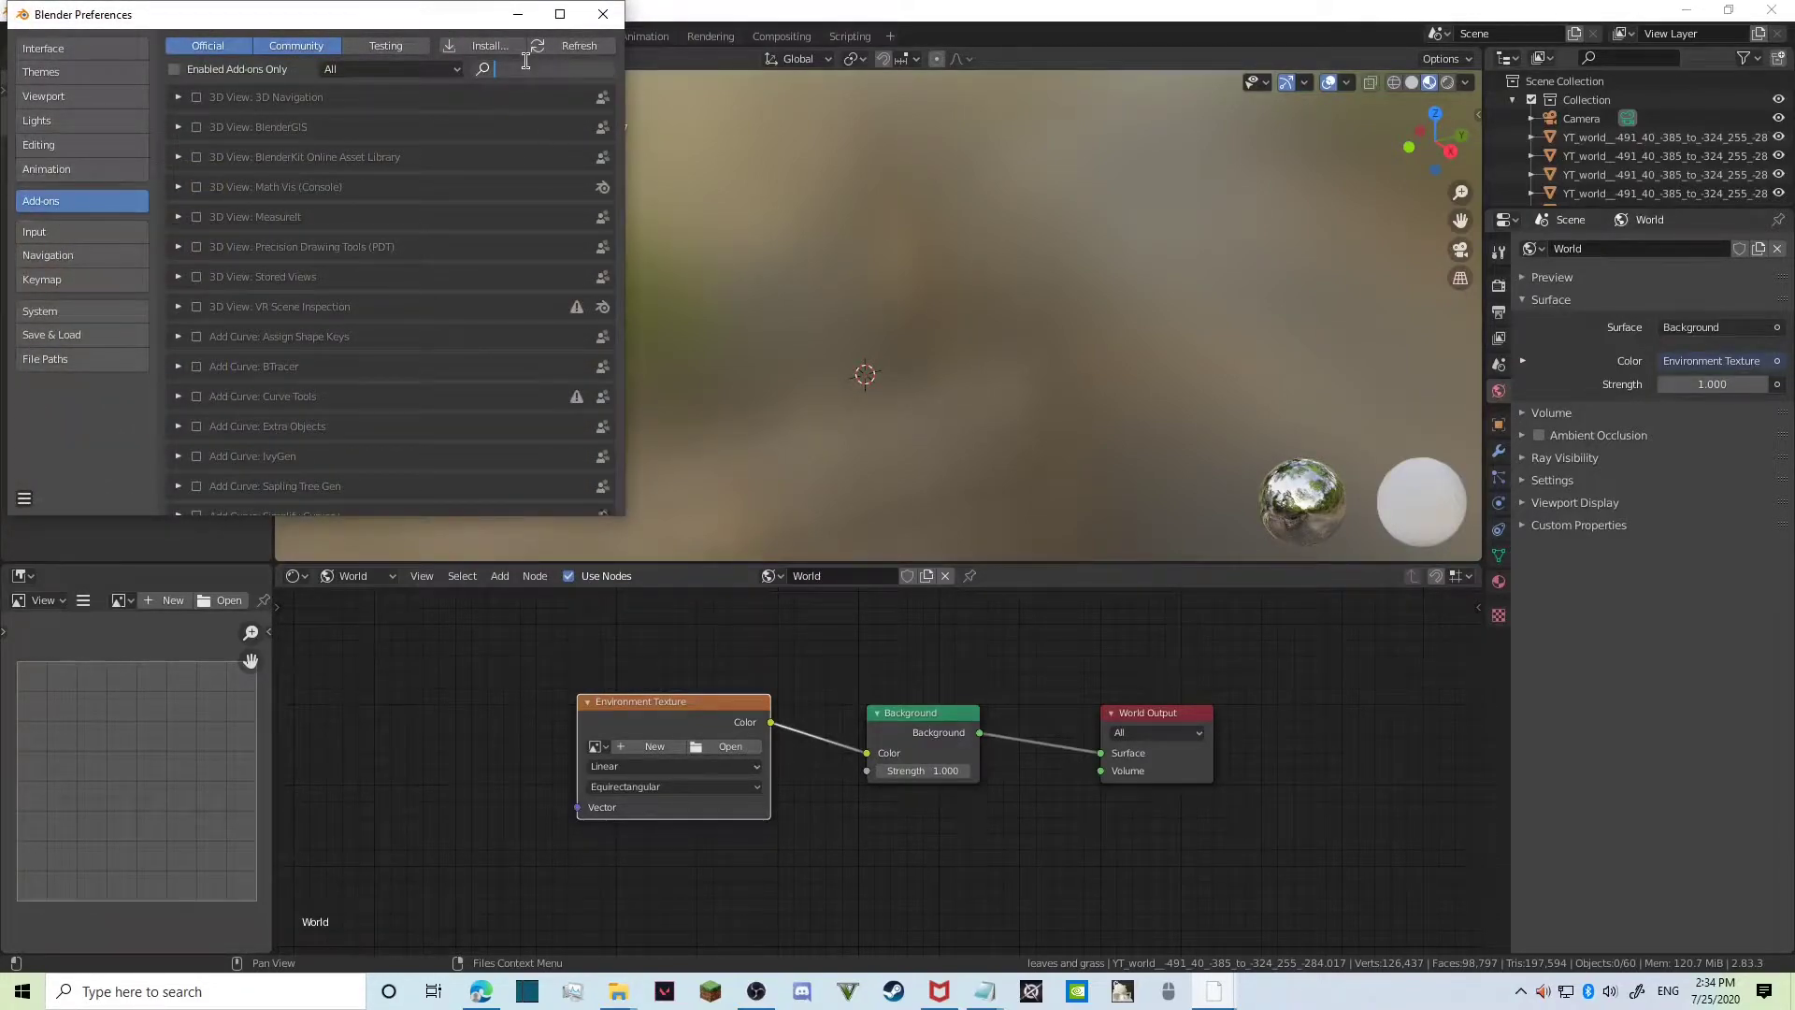
text(node)
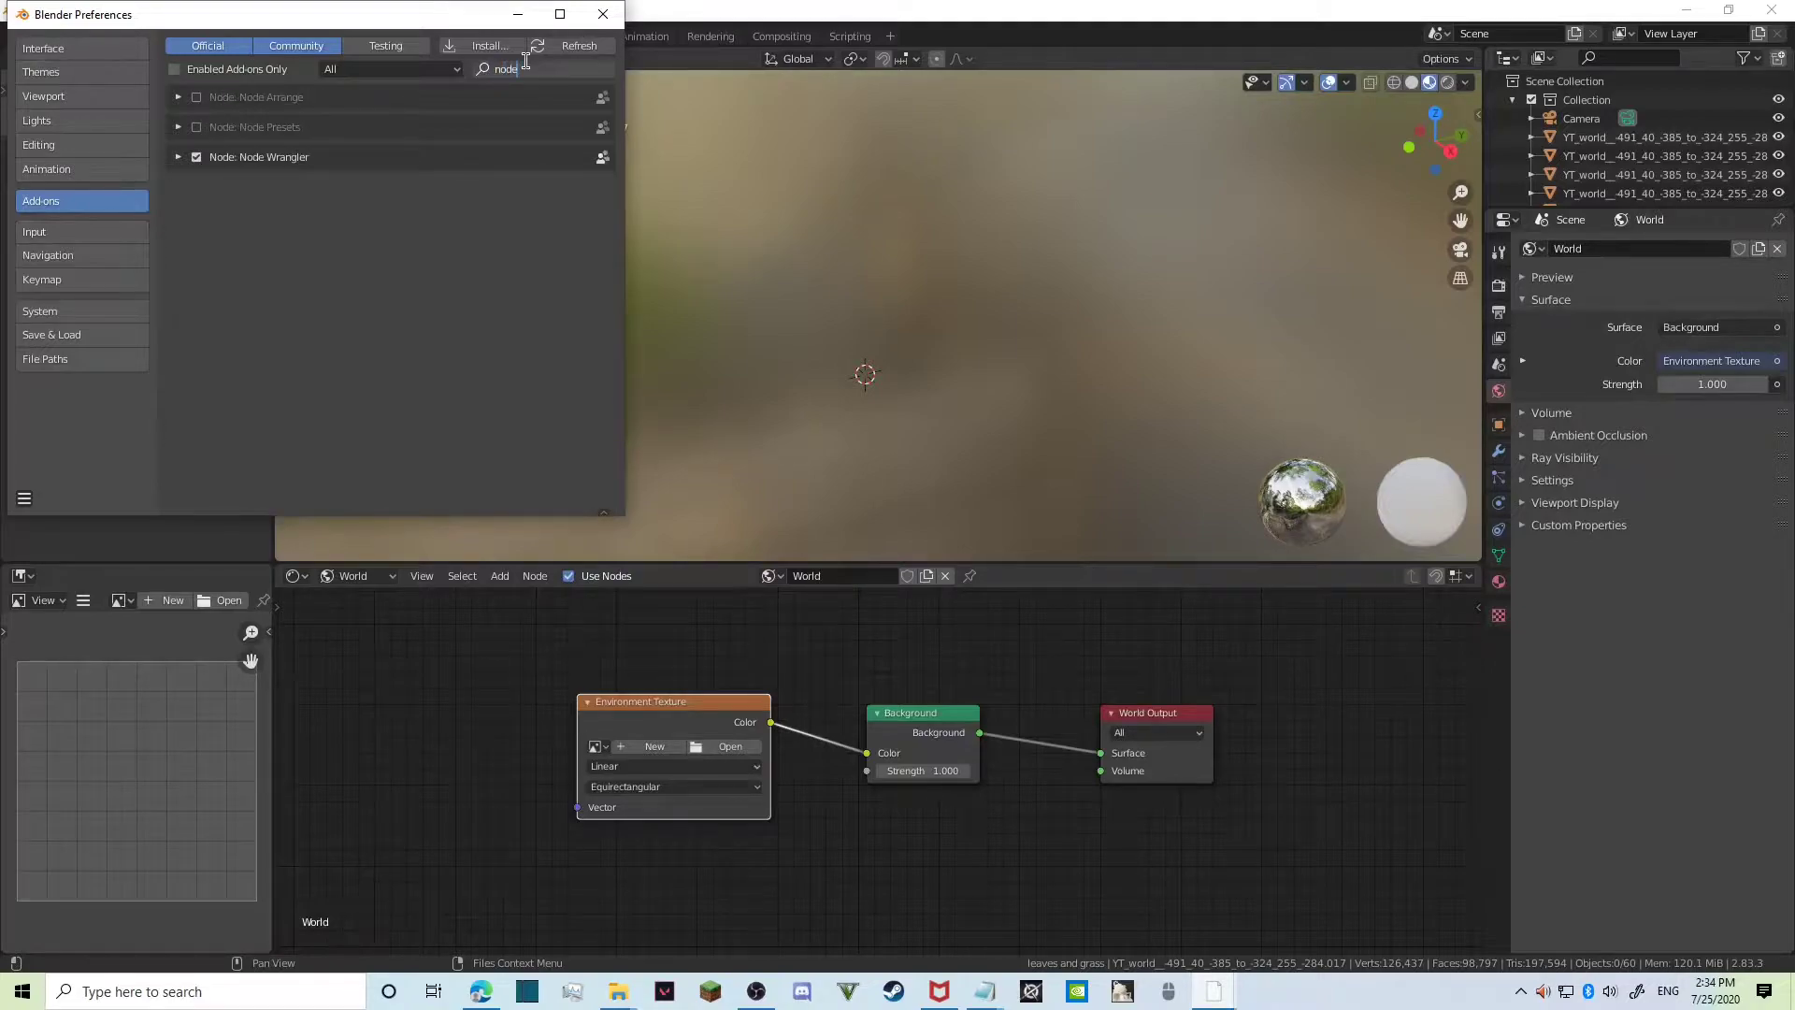
click(199, 159)
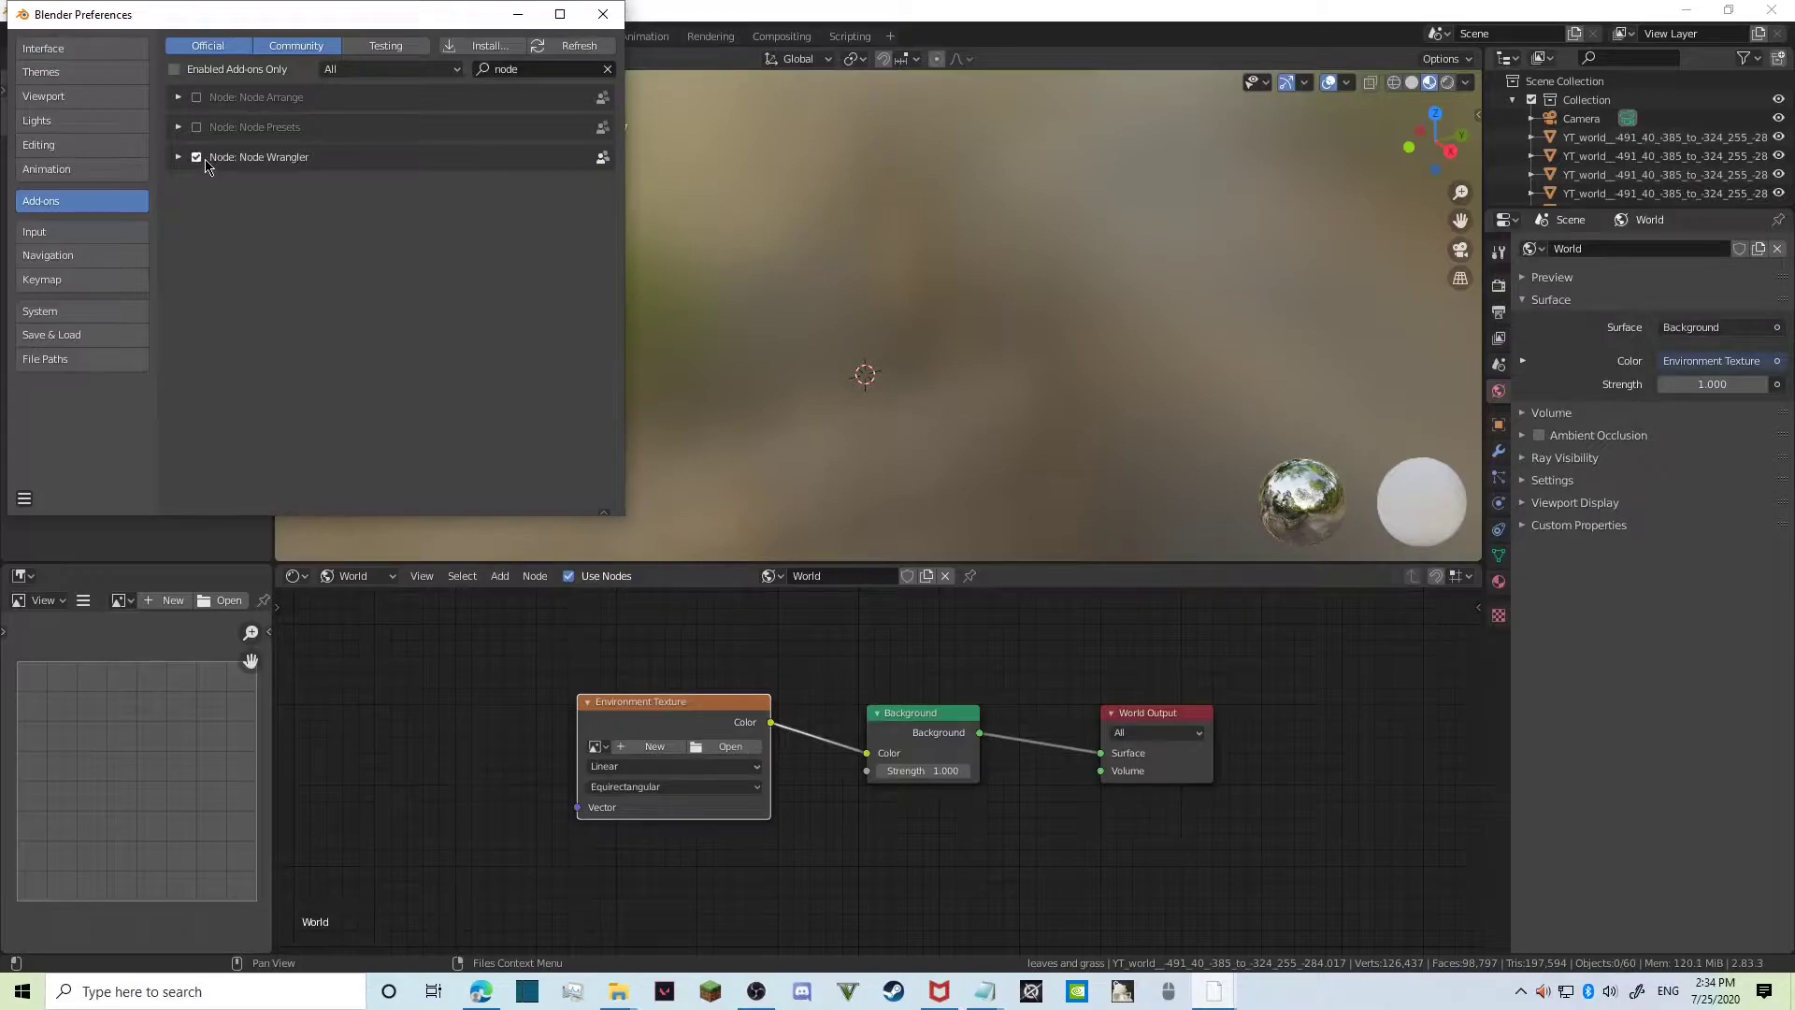
click(26, 495)
click(56, 451)
click(603, 14)
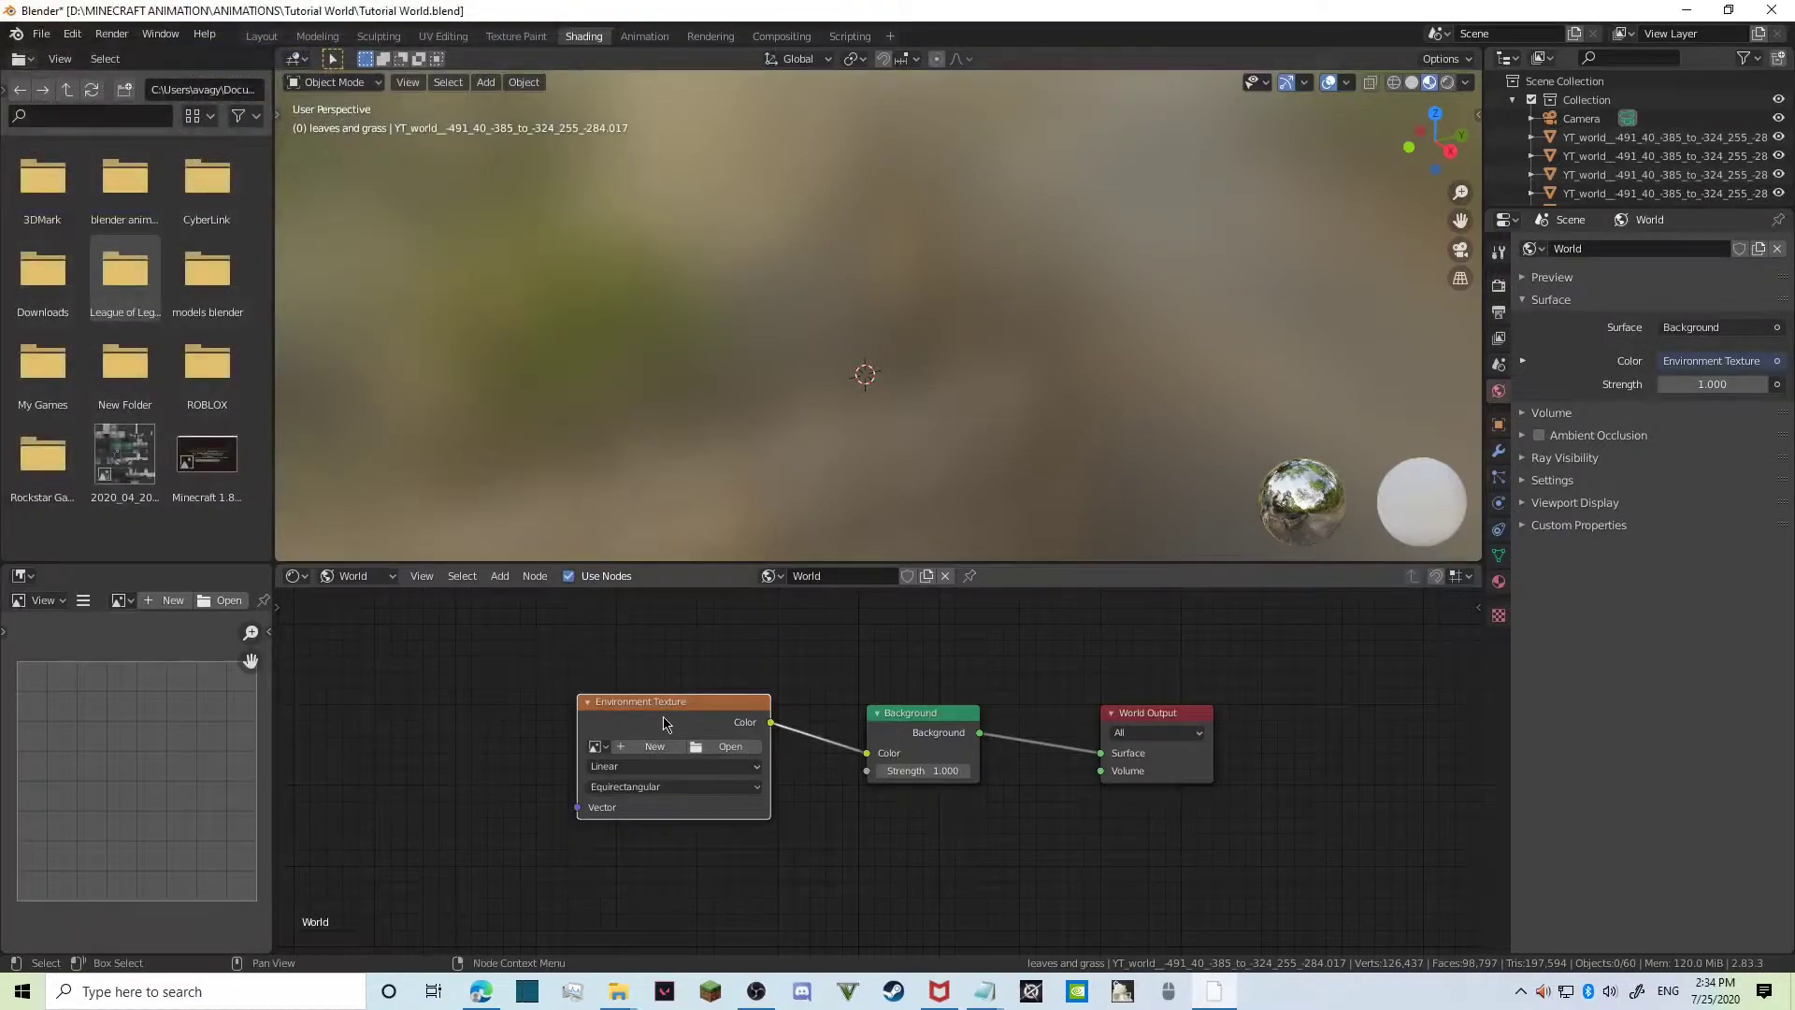
Add linked Mapping and Texture Coordinate nodes to the Environment Texture node, move that node aside and frame the whole node tree.
key(ctrl+t)
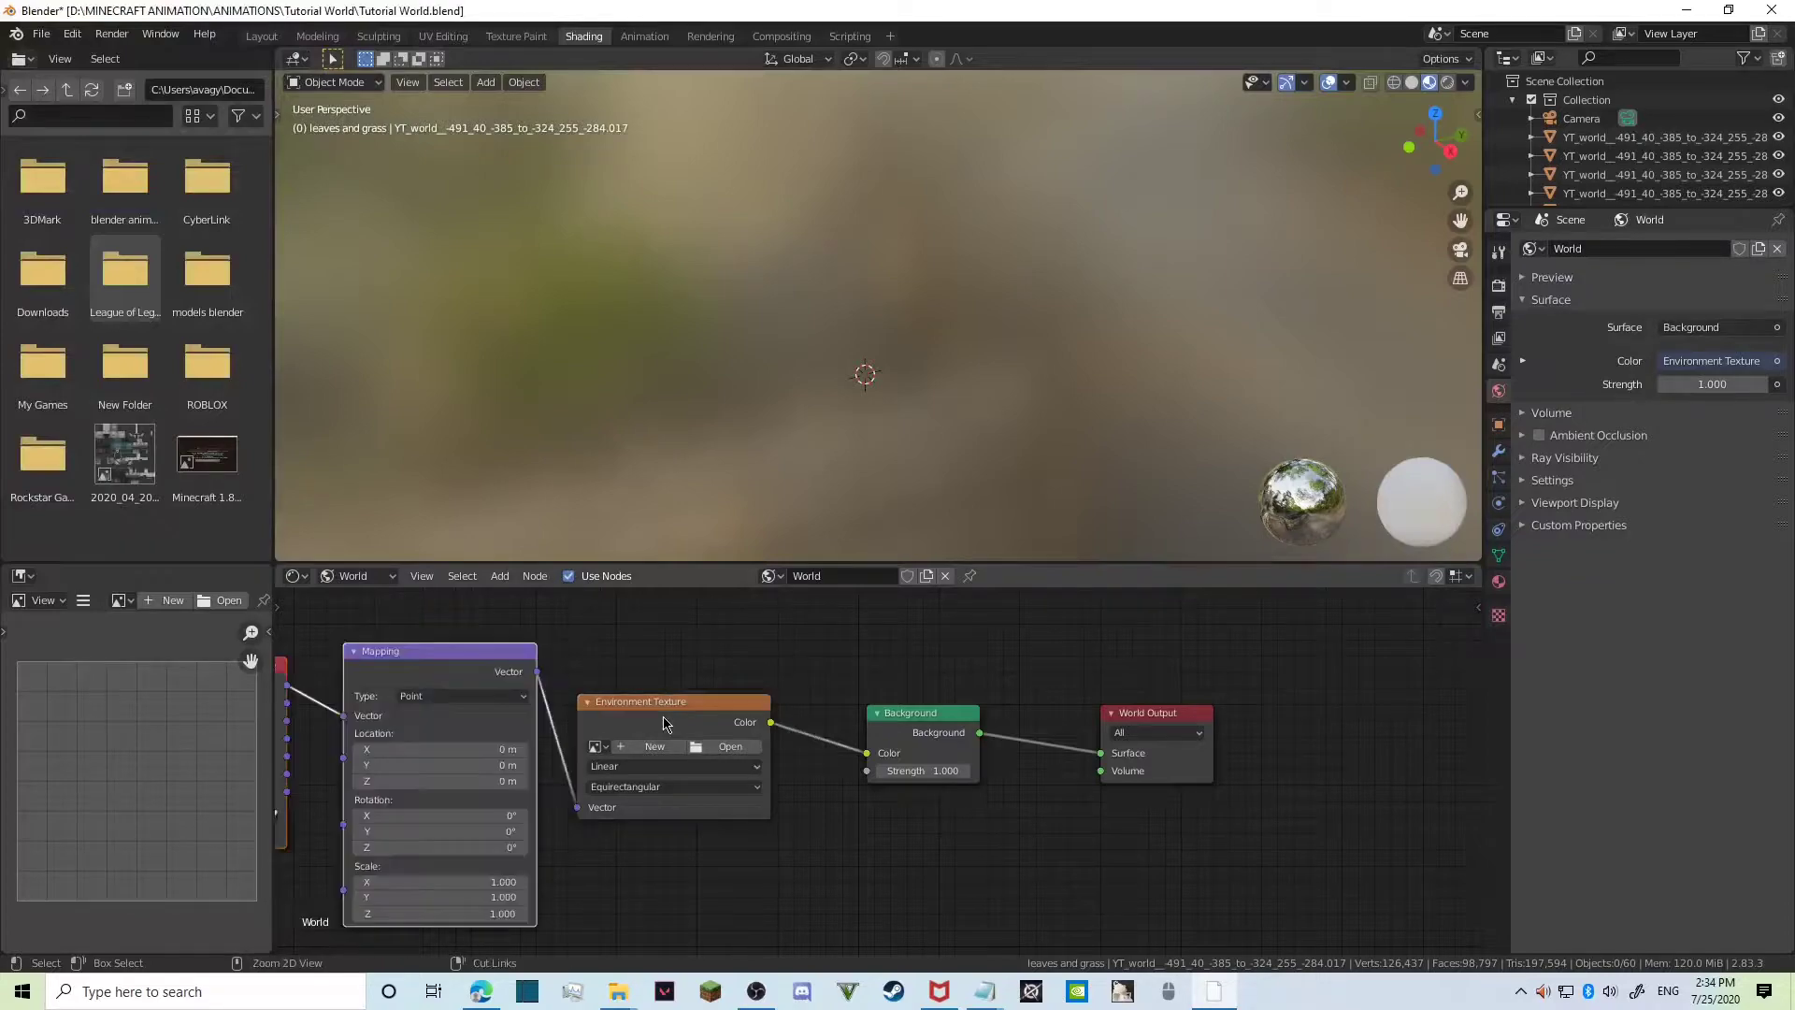
drag(680, 712, 725, 716)
key(Home)
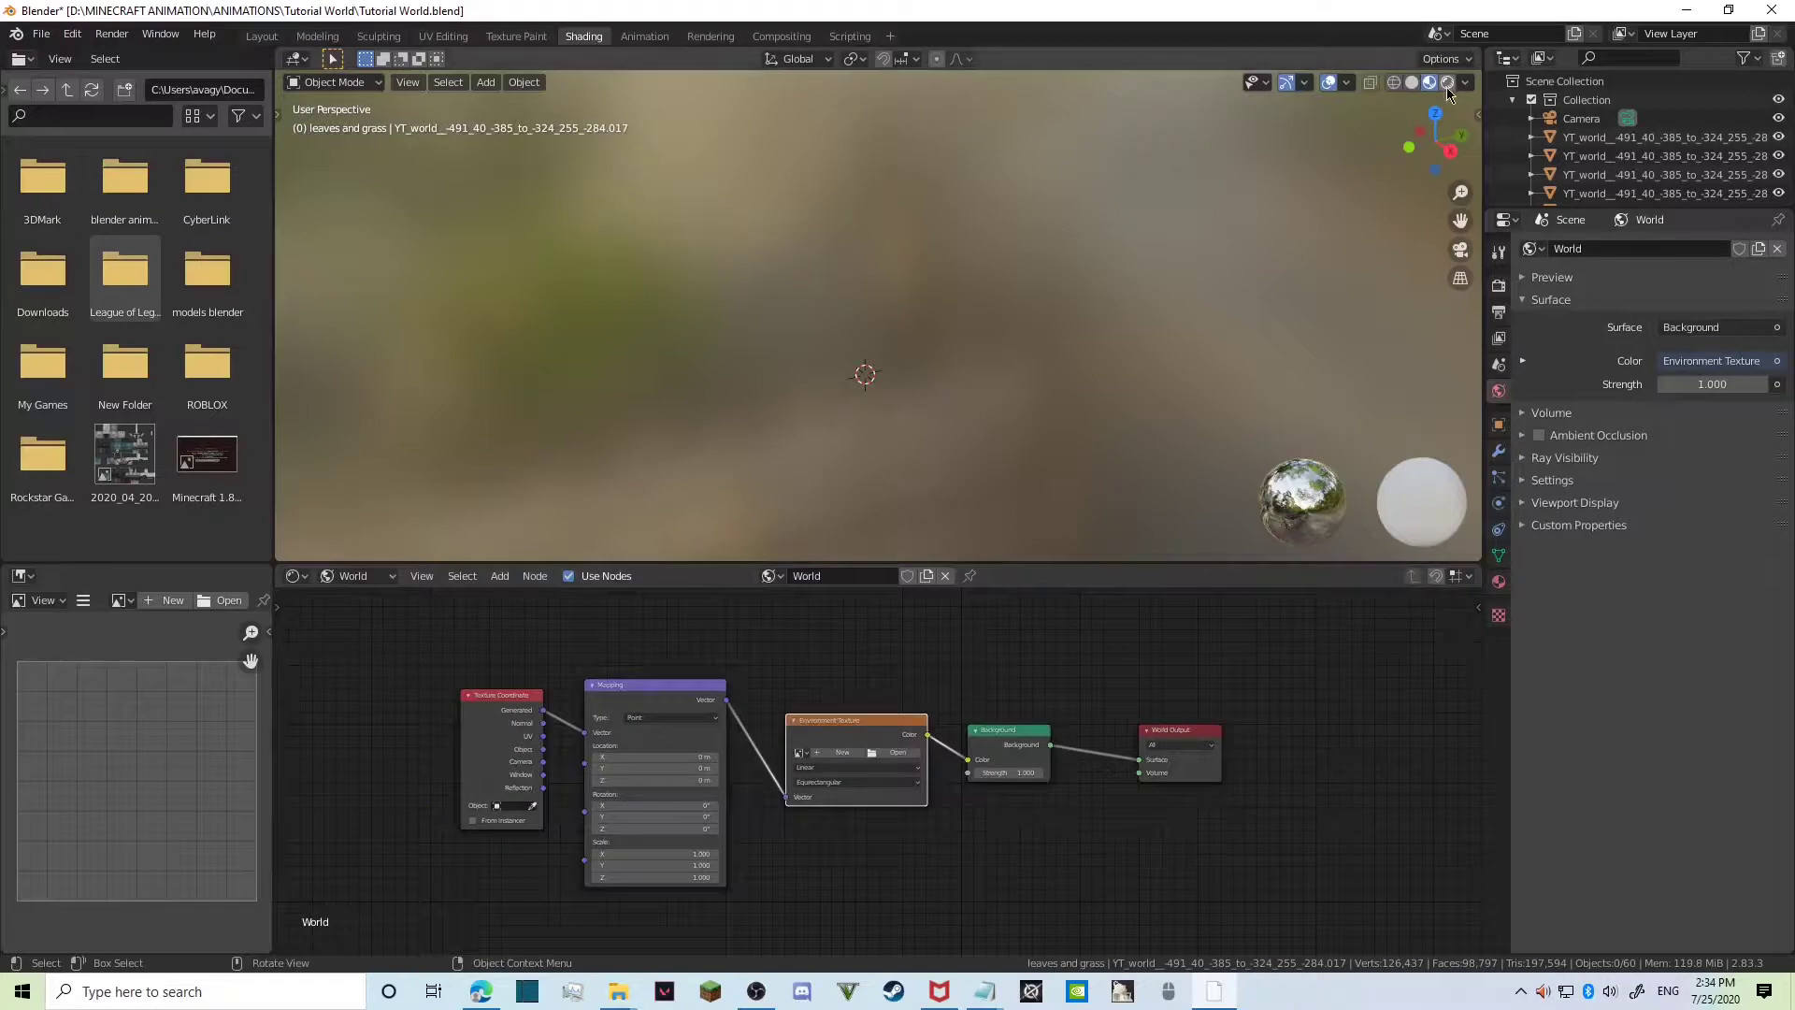
Switch the viewport to rendered shading and run Select Grouped on the scene objects.
click(1447, 86)
key(shift+g)
click(654, 293)
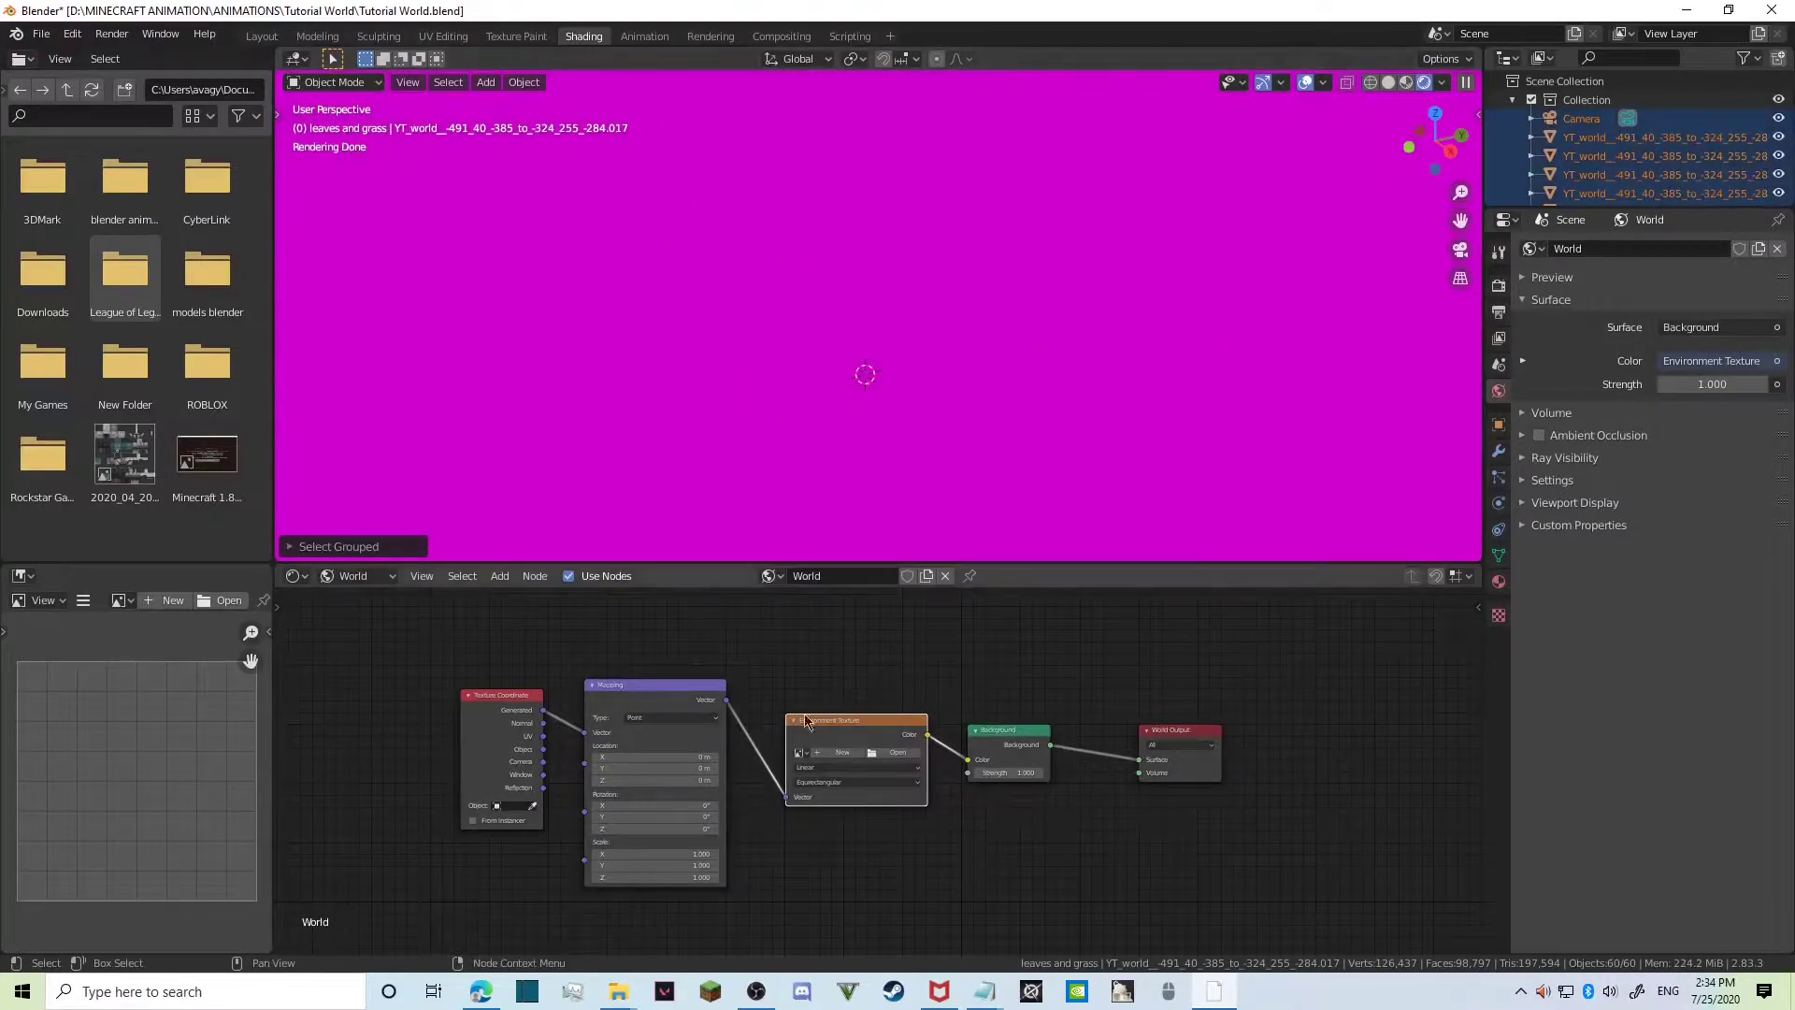
Start loading an image into the Environment Texture node and browse to the D:\MINECRAFT ANIMATION\TOOLS, ETC\Hdrs folder.
key(shift+grave)
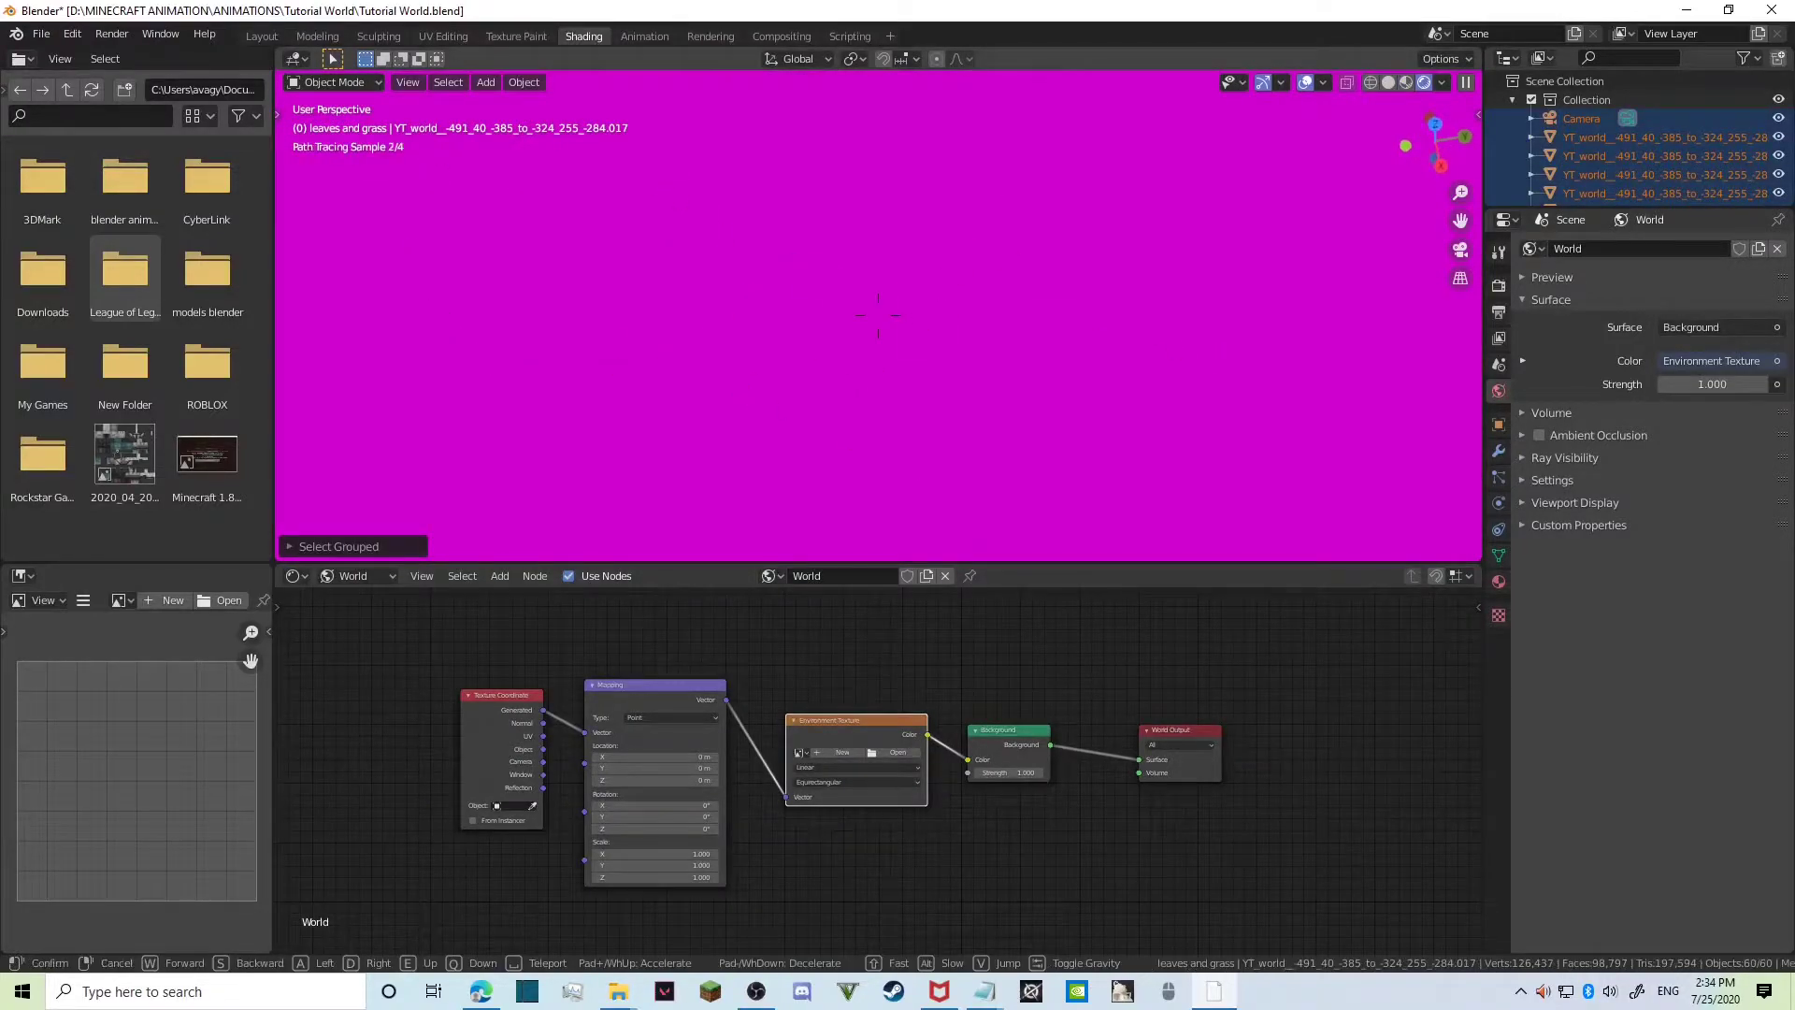
key(w)
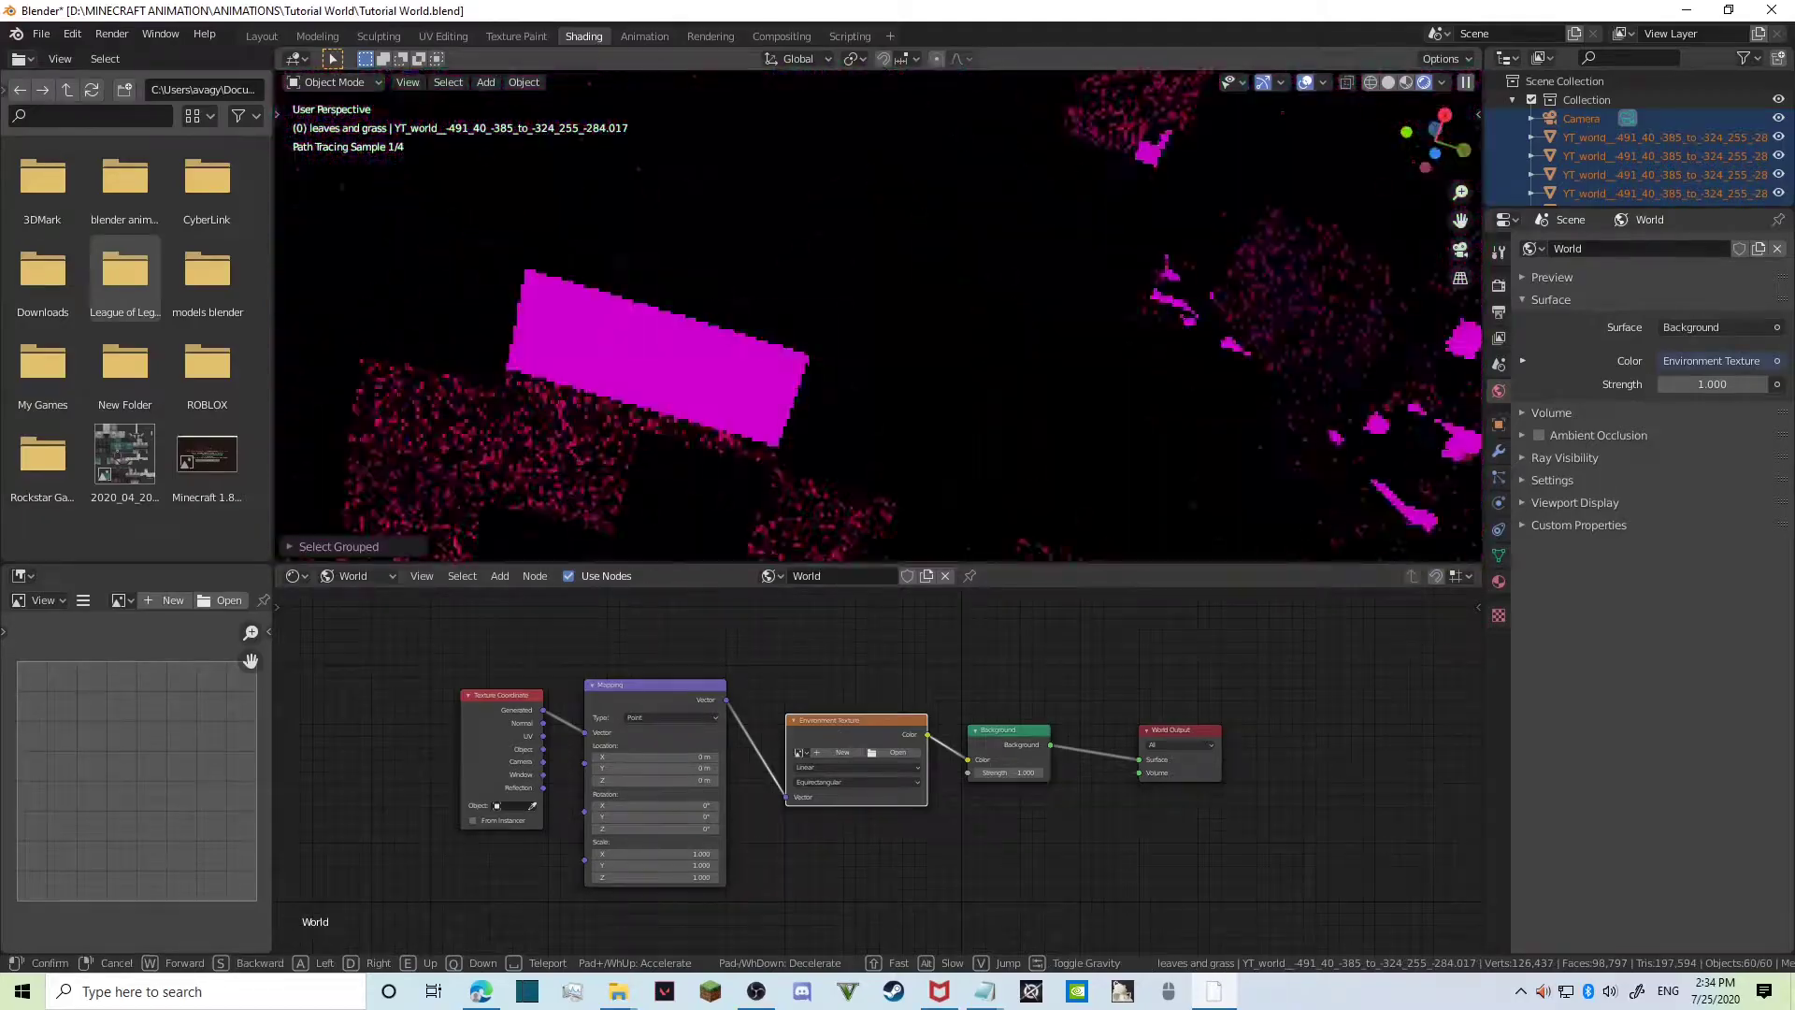
key(w)
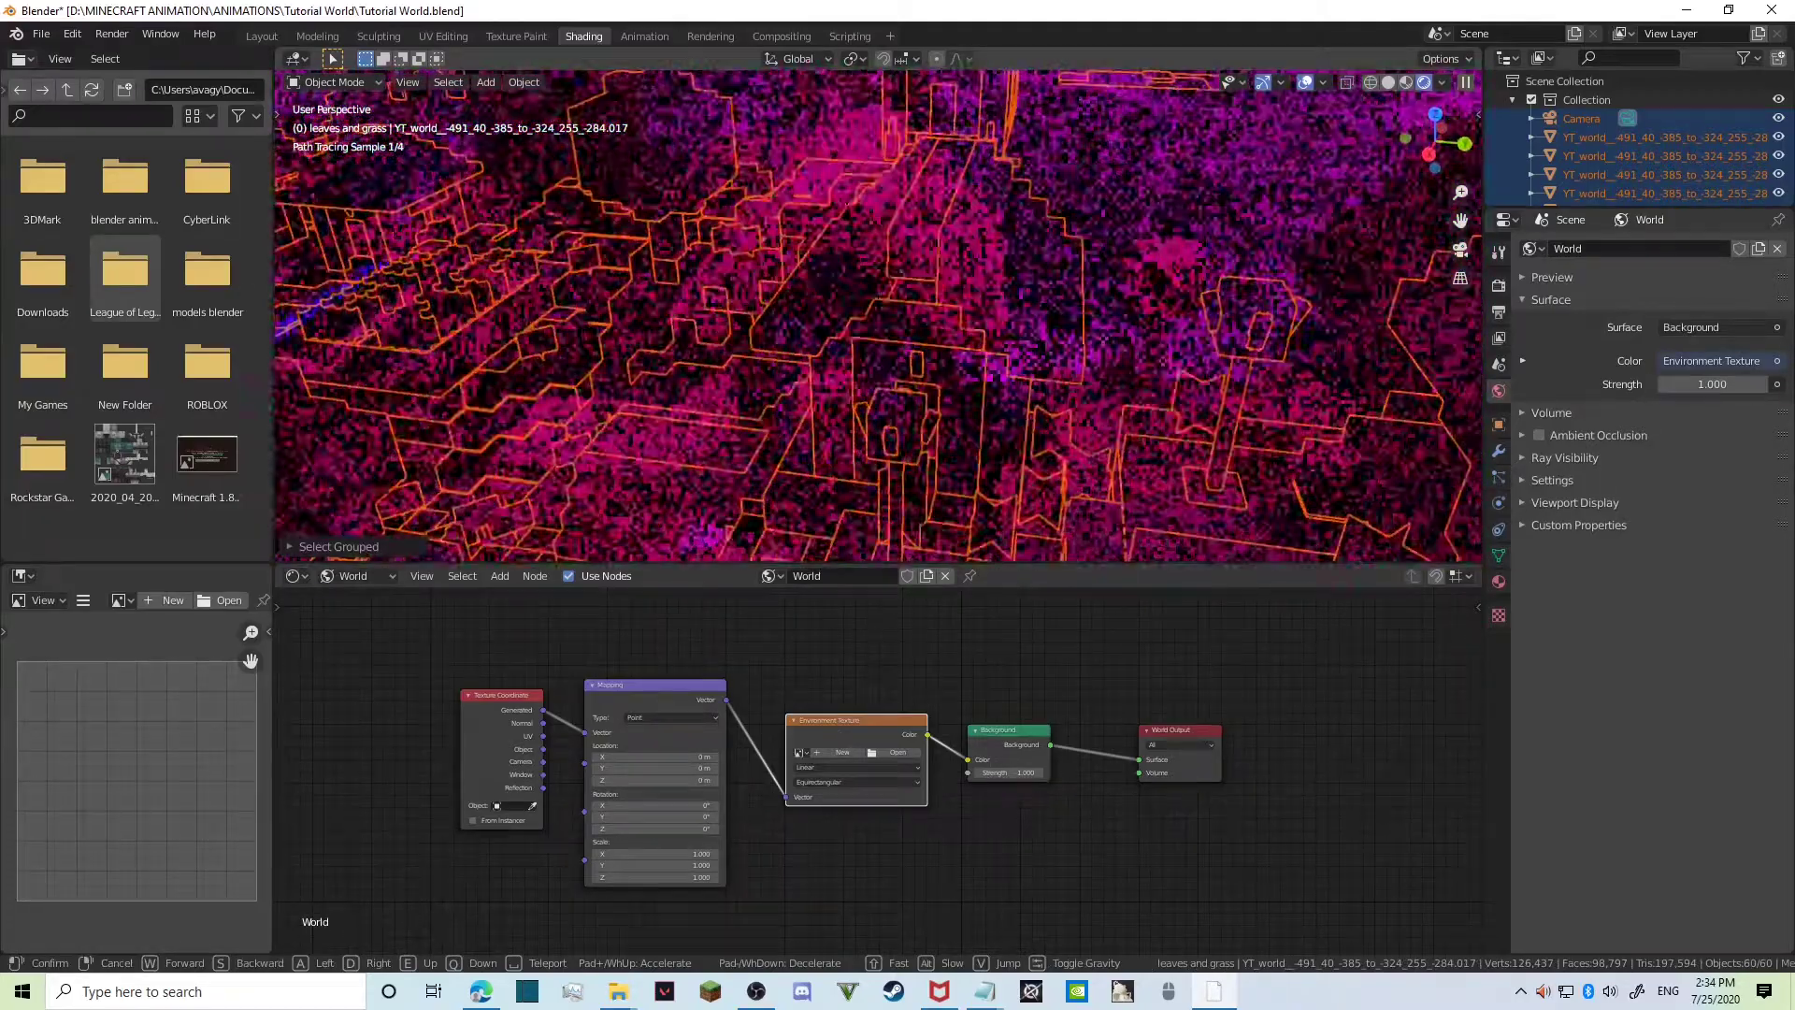
click(878, 316)
click(903, 752)
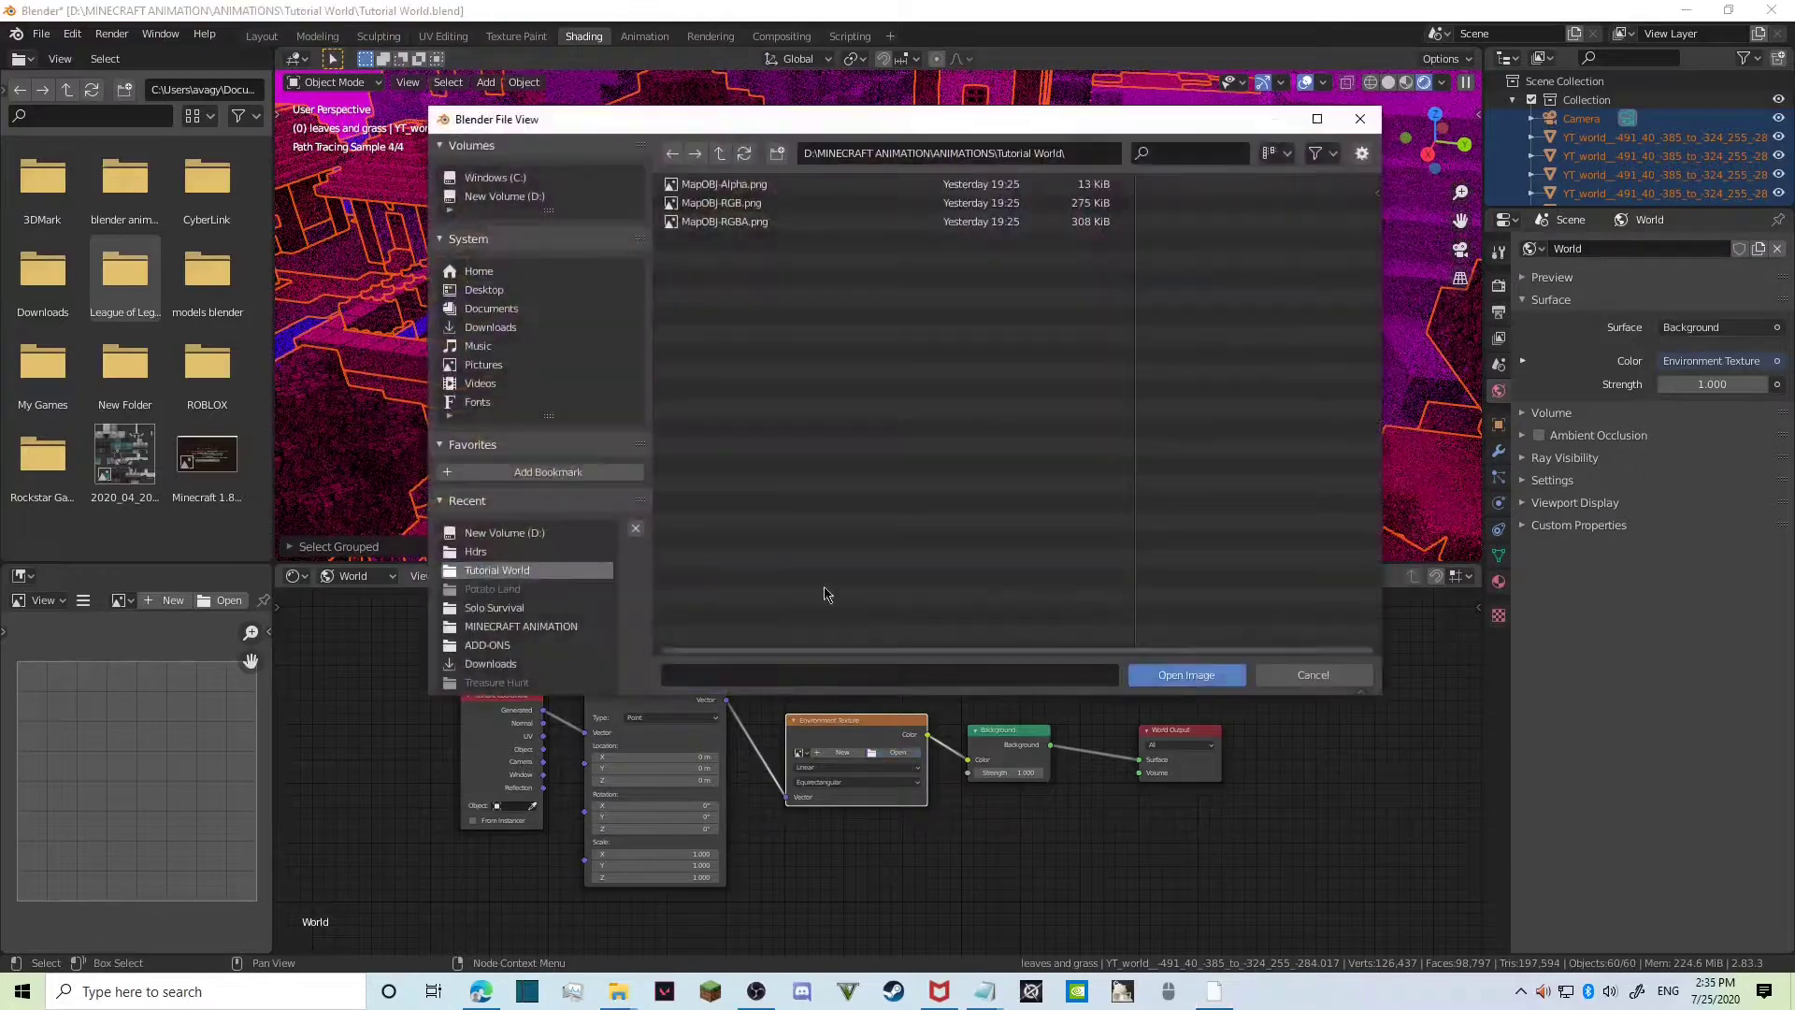
click(720, 159)
click(720, 159)
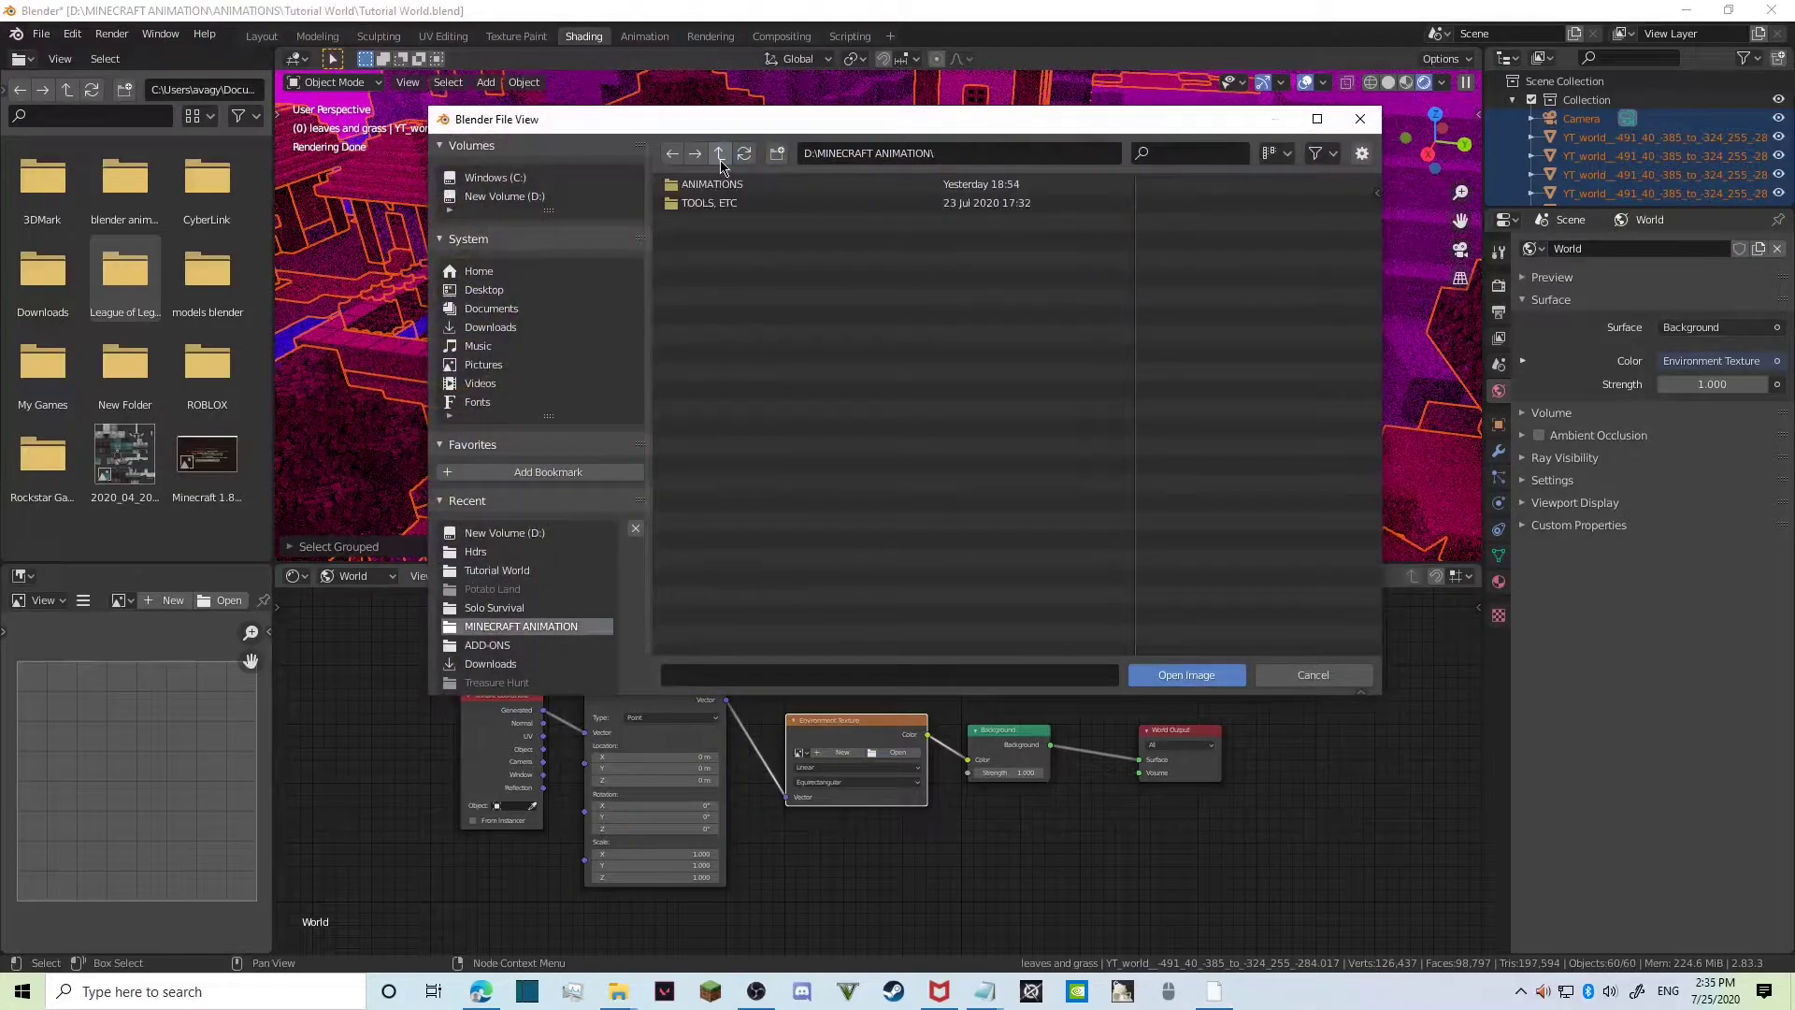
double_click(760, 203)
double_click(760, 206)
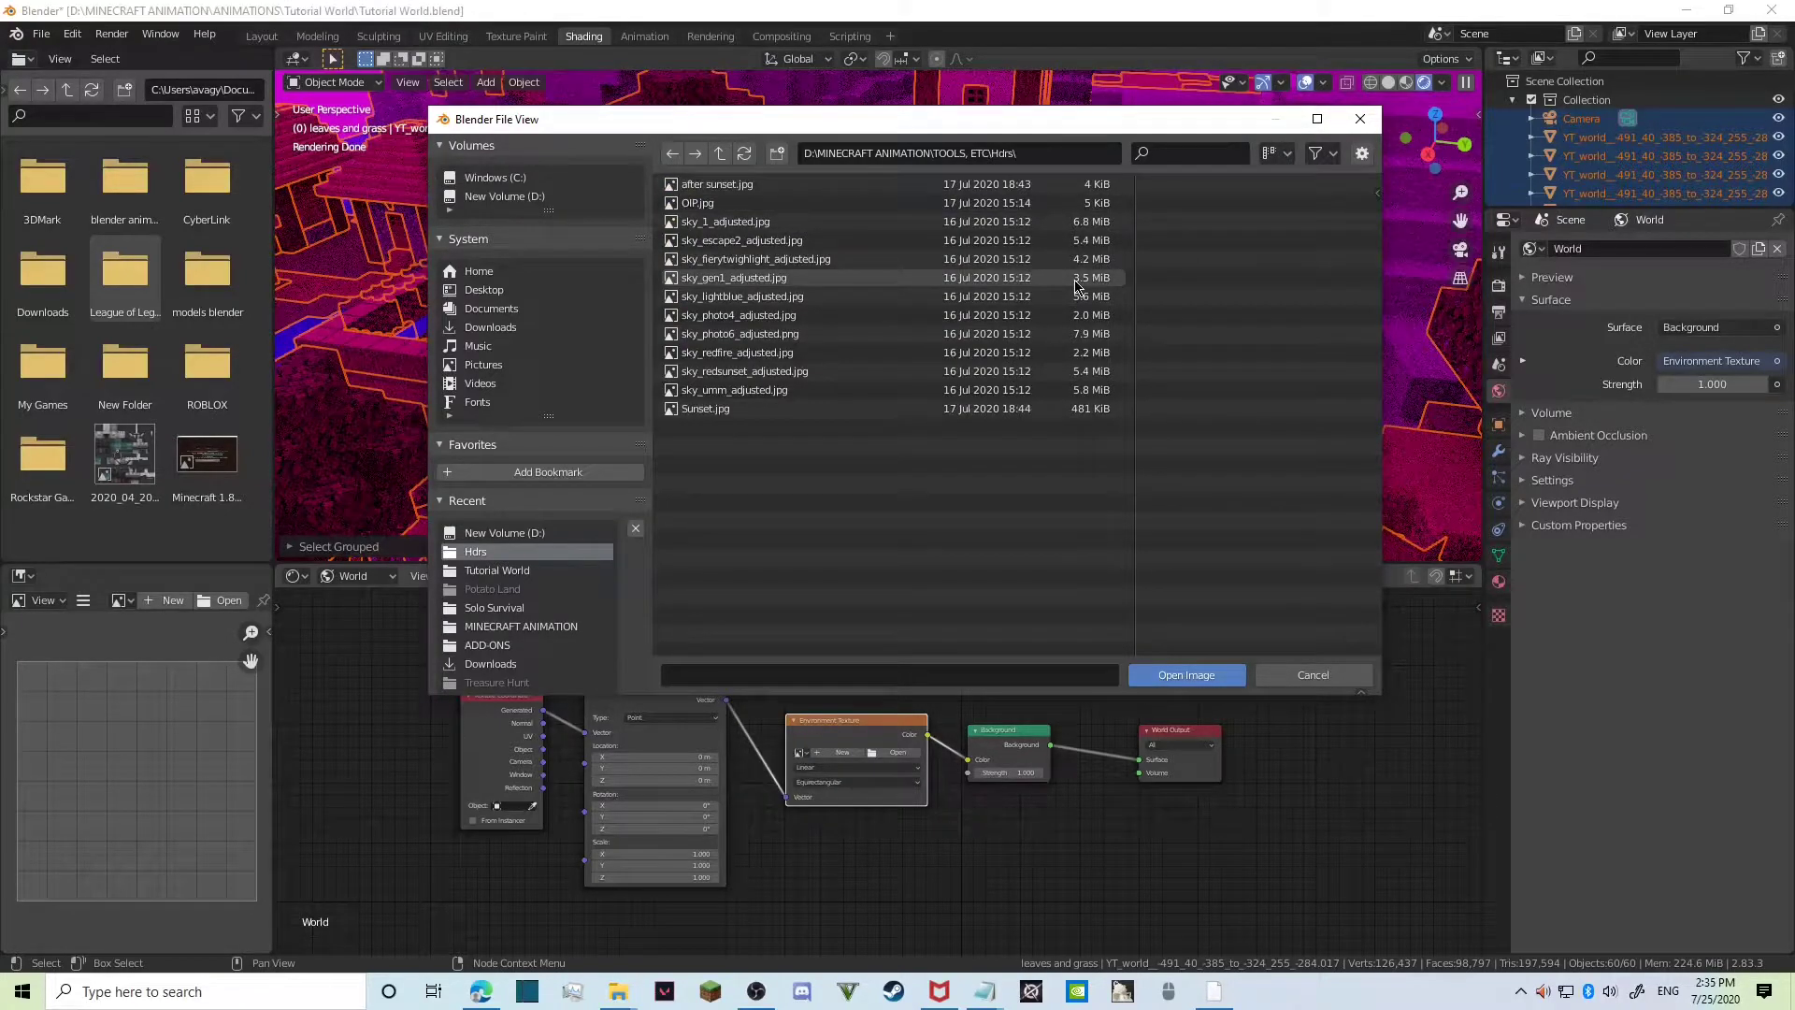
Display the sky images as thumbnails and load sky_photo6_adjusted.png as the environment texture.
click(1276, 153)
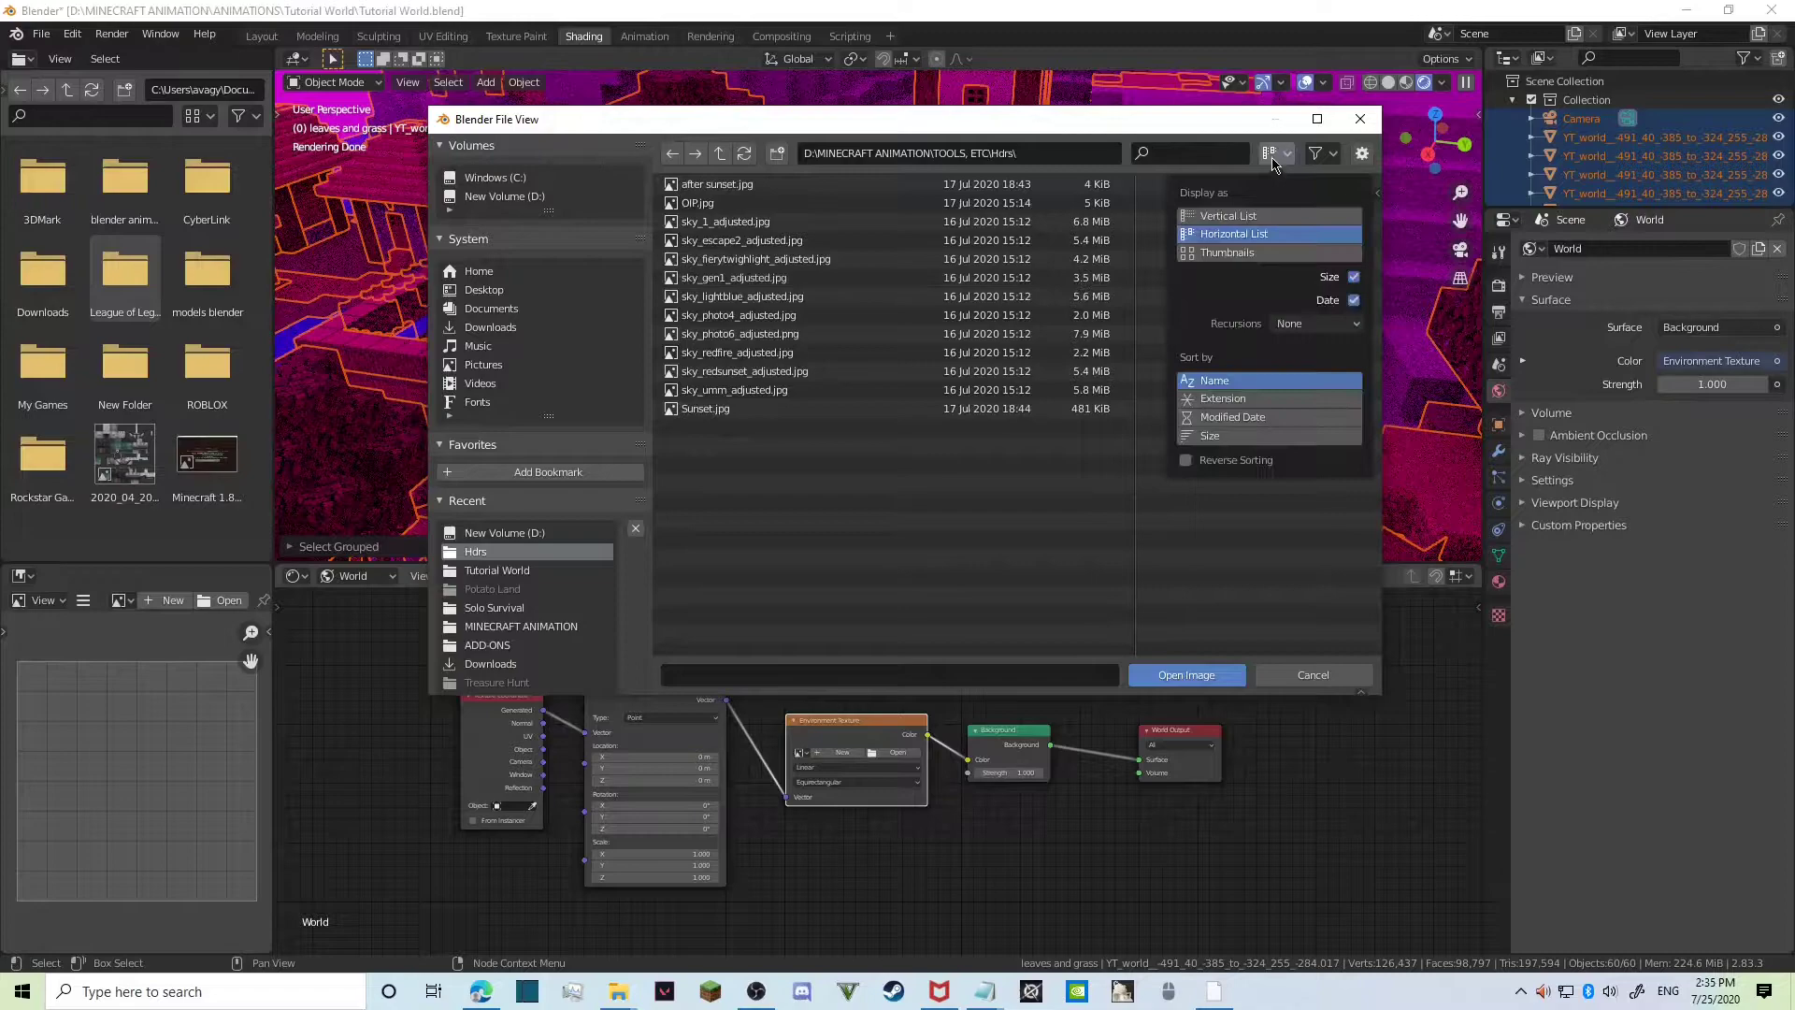
click(1317, 254)
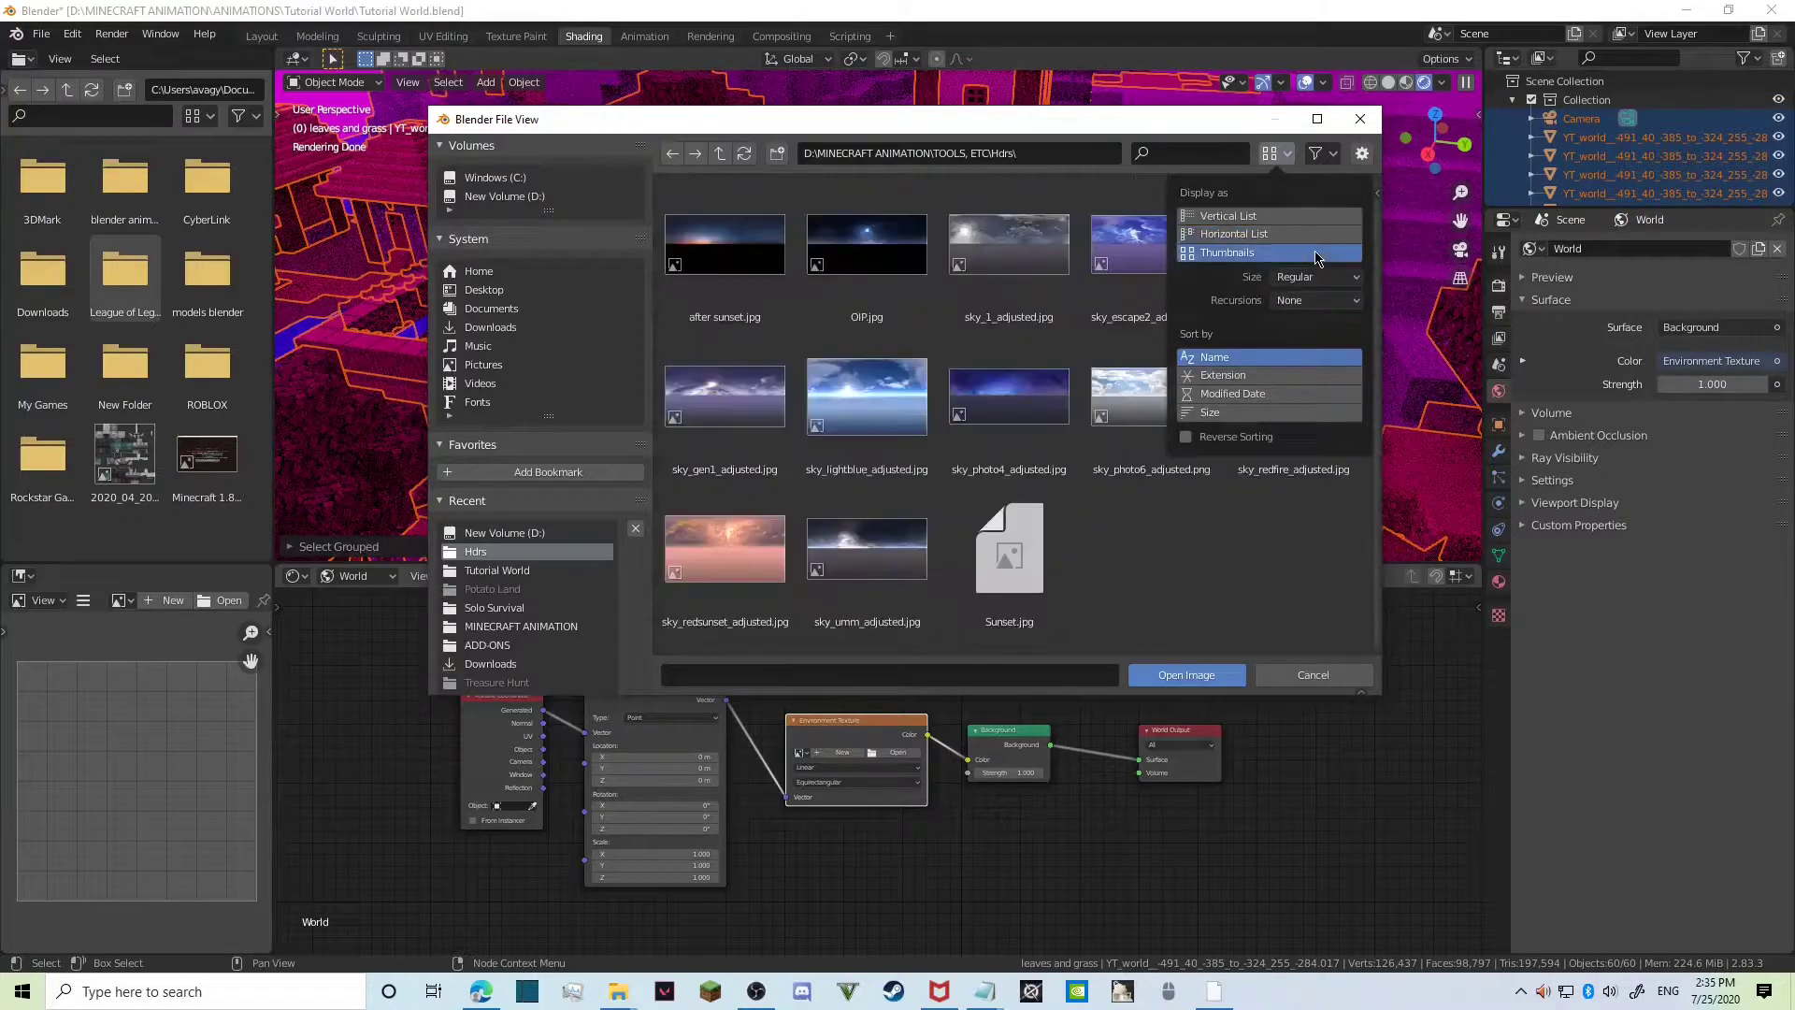
click(1271, 157)
click(1150, 398)
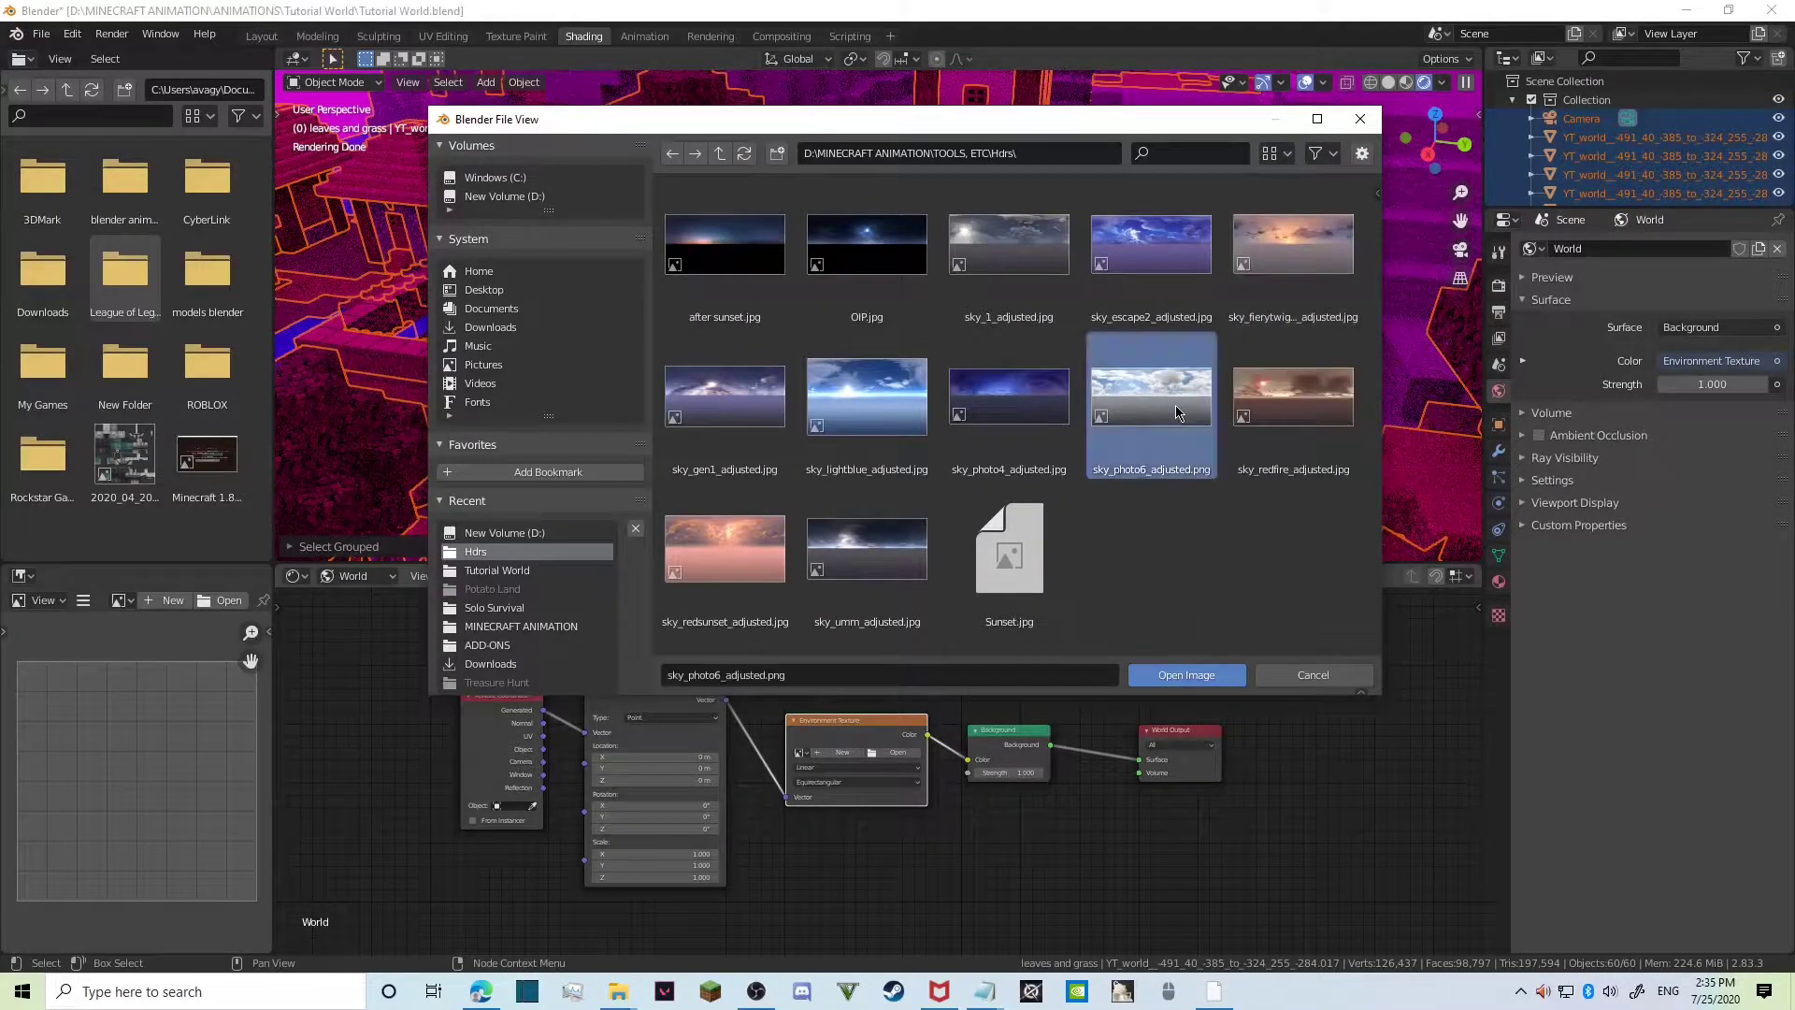
click(1187, 675)
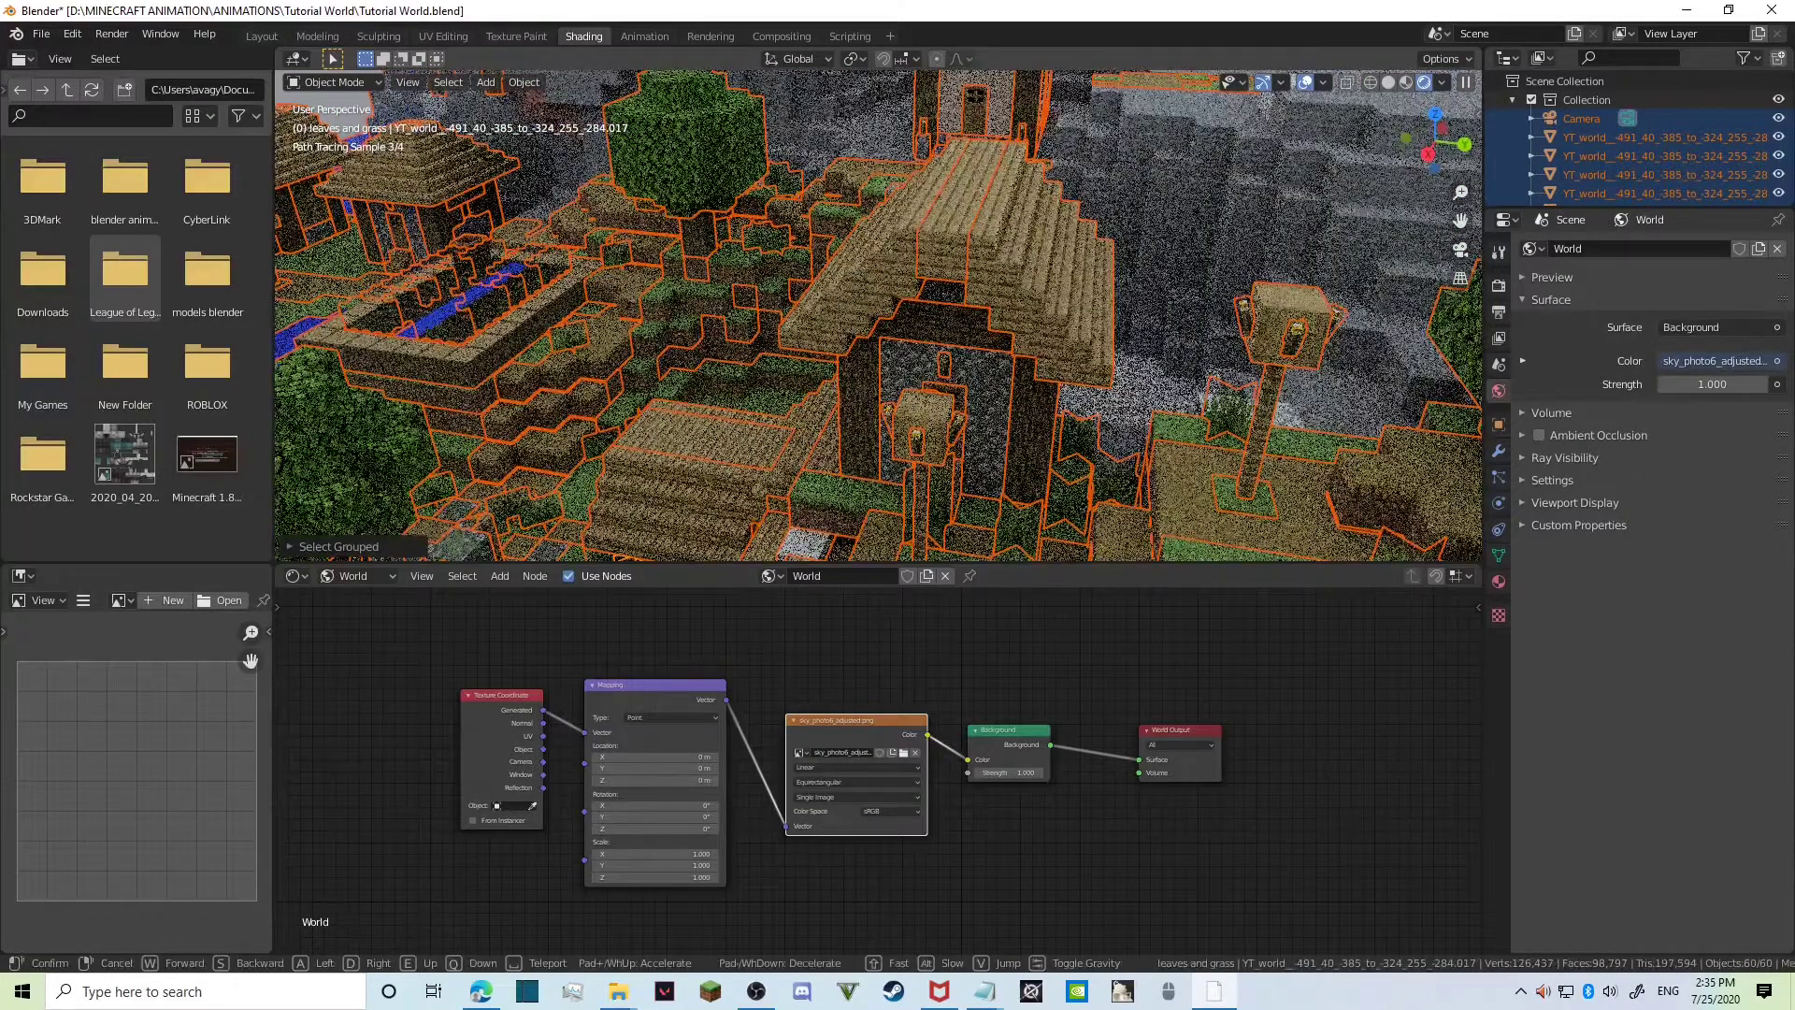
Delete the Mapping and Texture Coordinate nodes and bring both back, linked to the sky texture node.
key(shift+grave)
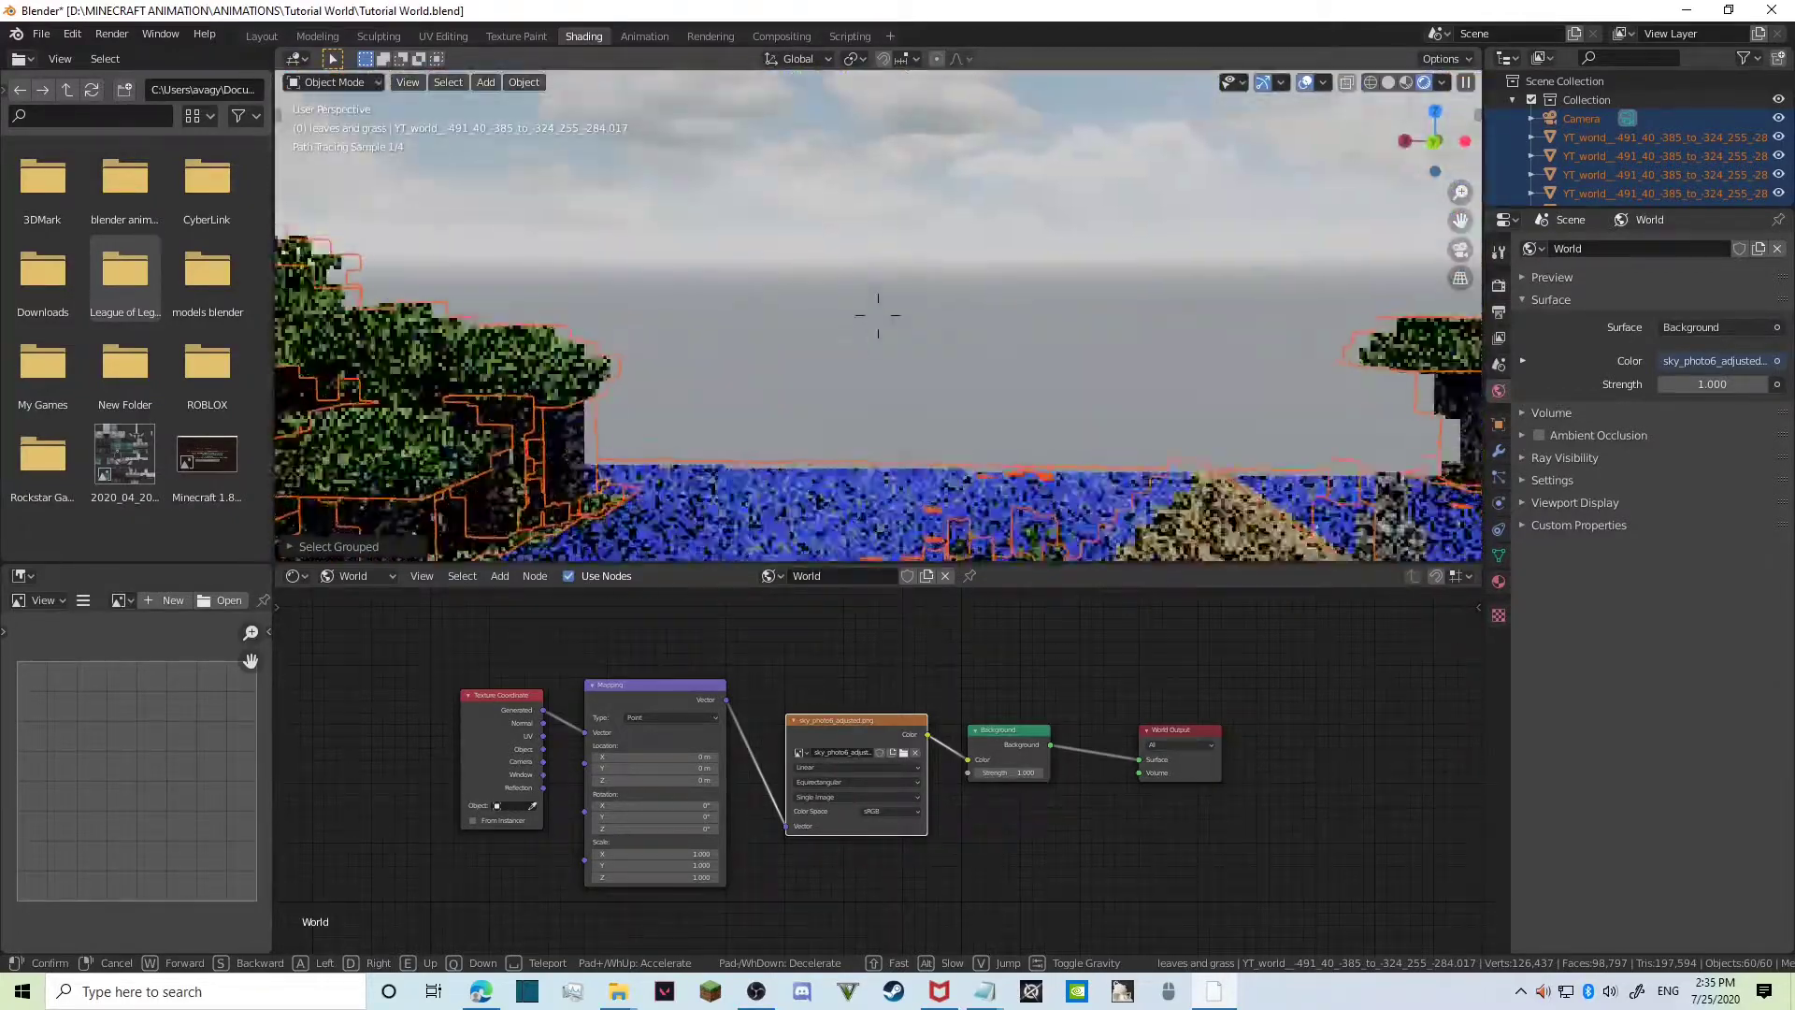
click(879, 277)
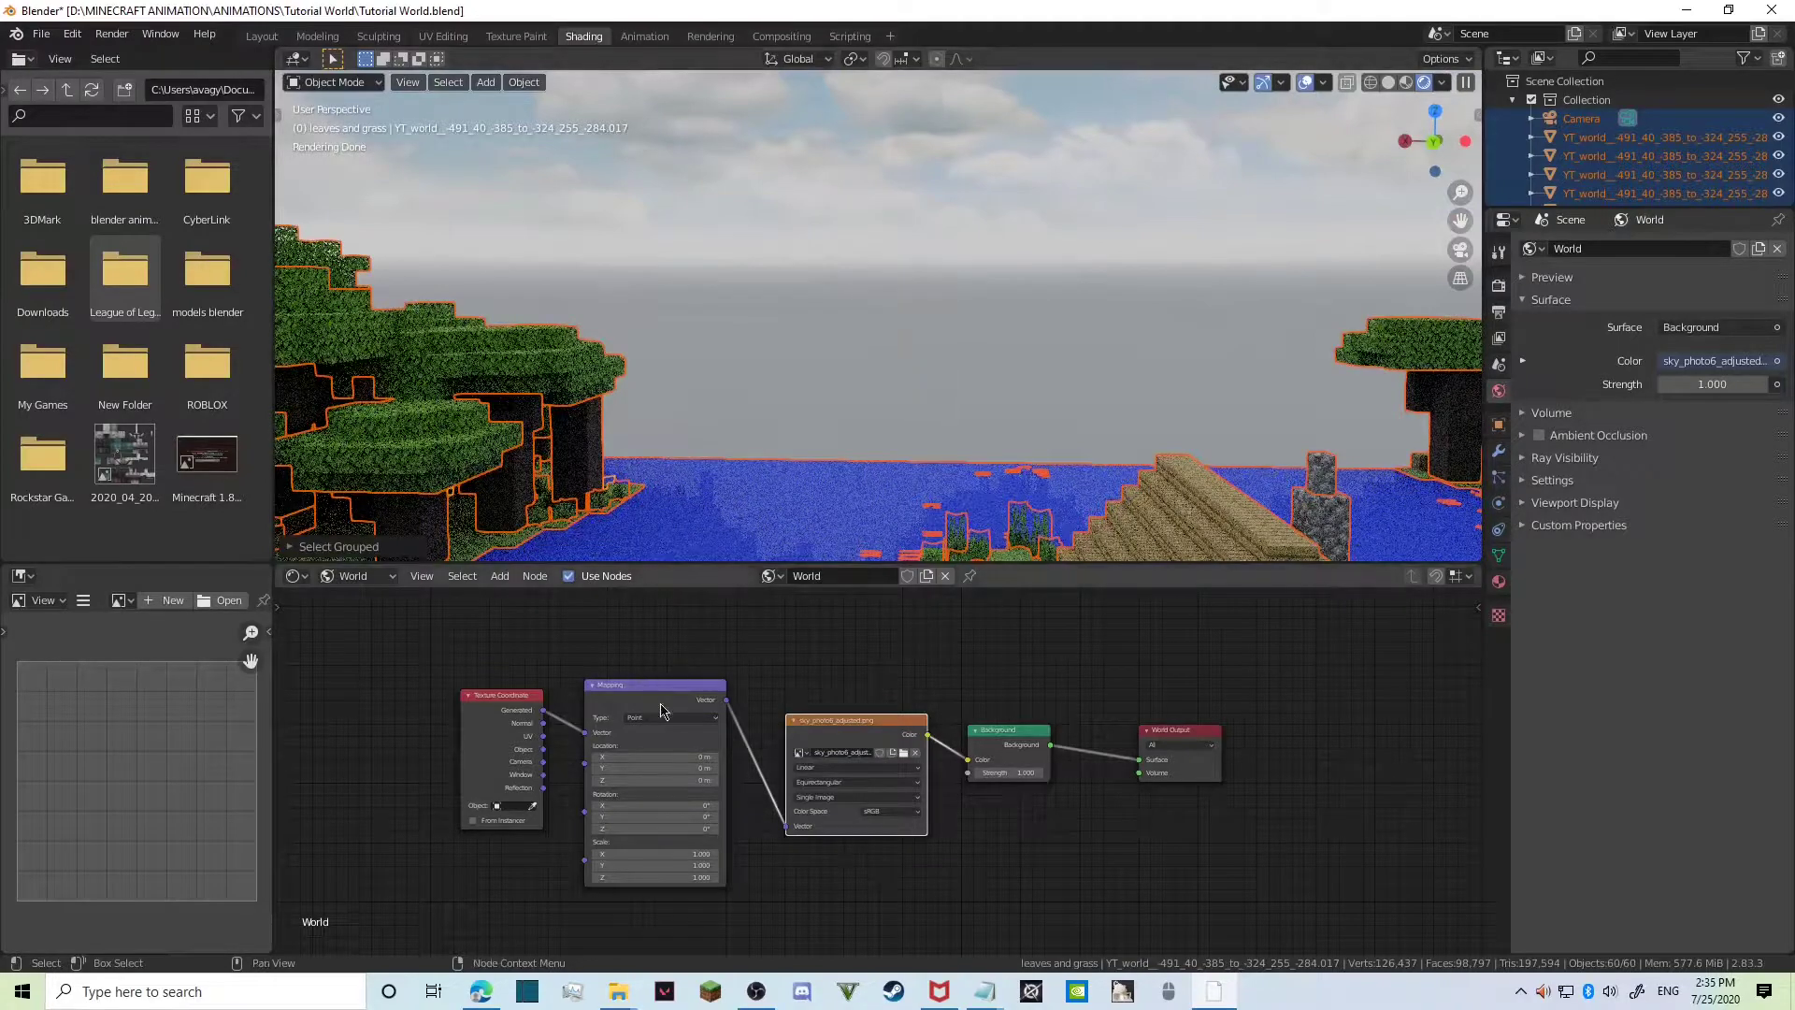
drag(751, 665, 372, 870)
key(Delete)
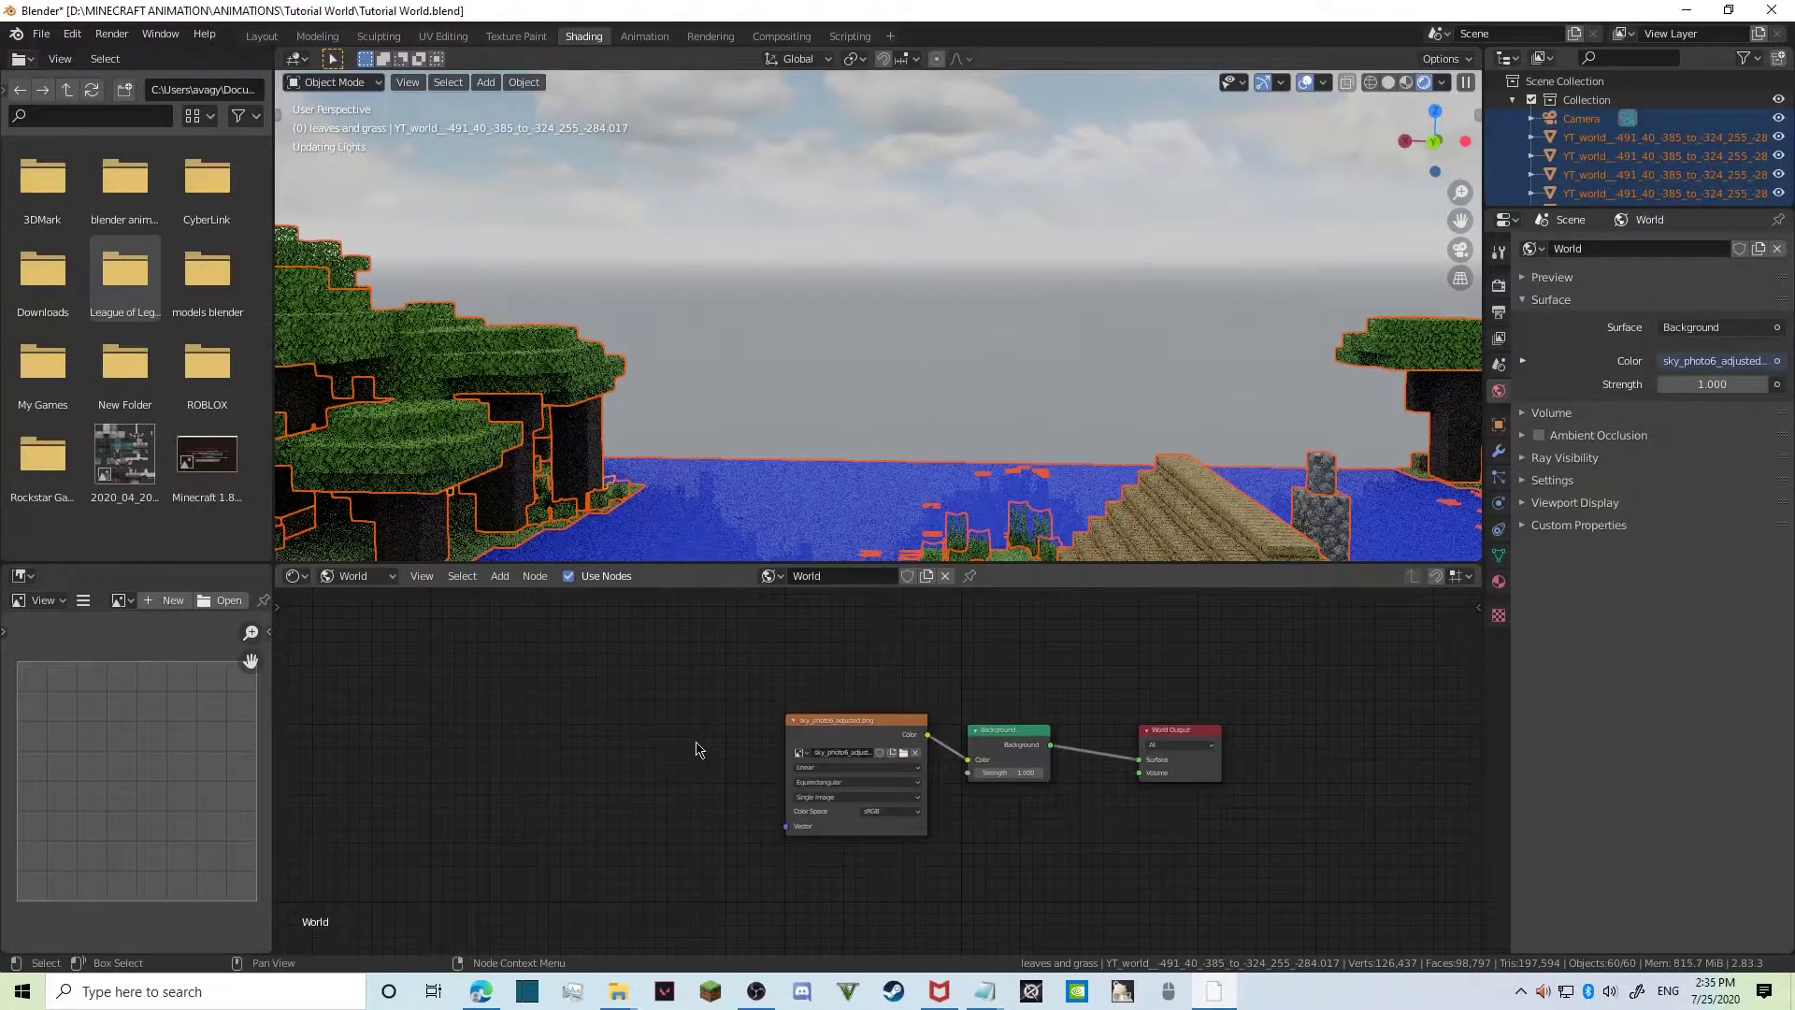
click(851, 734)
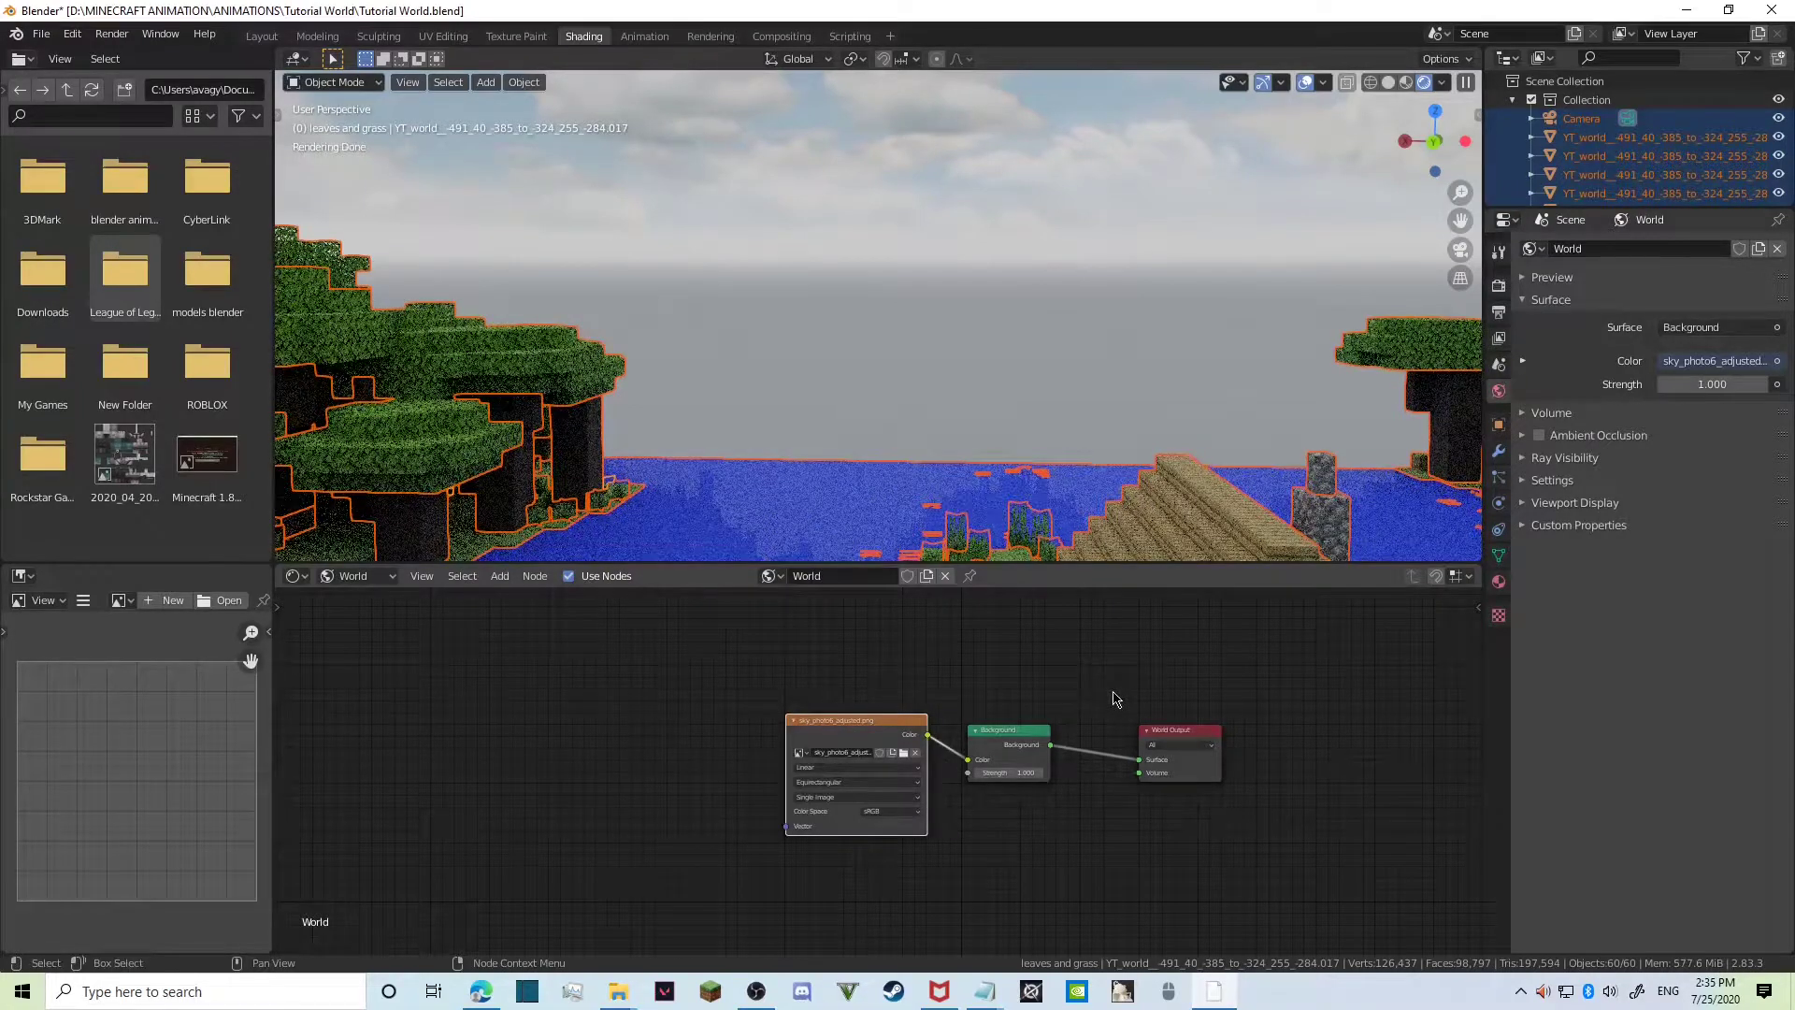
key(ctrl+z)
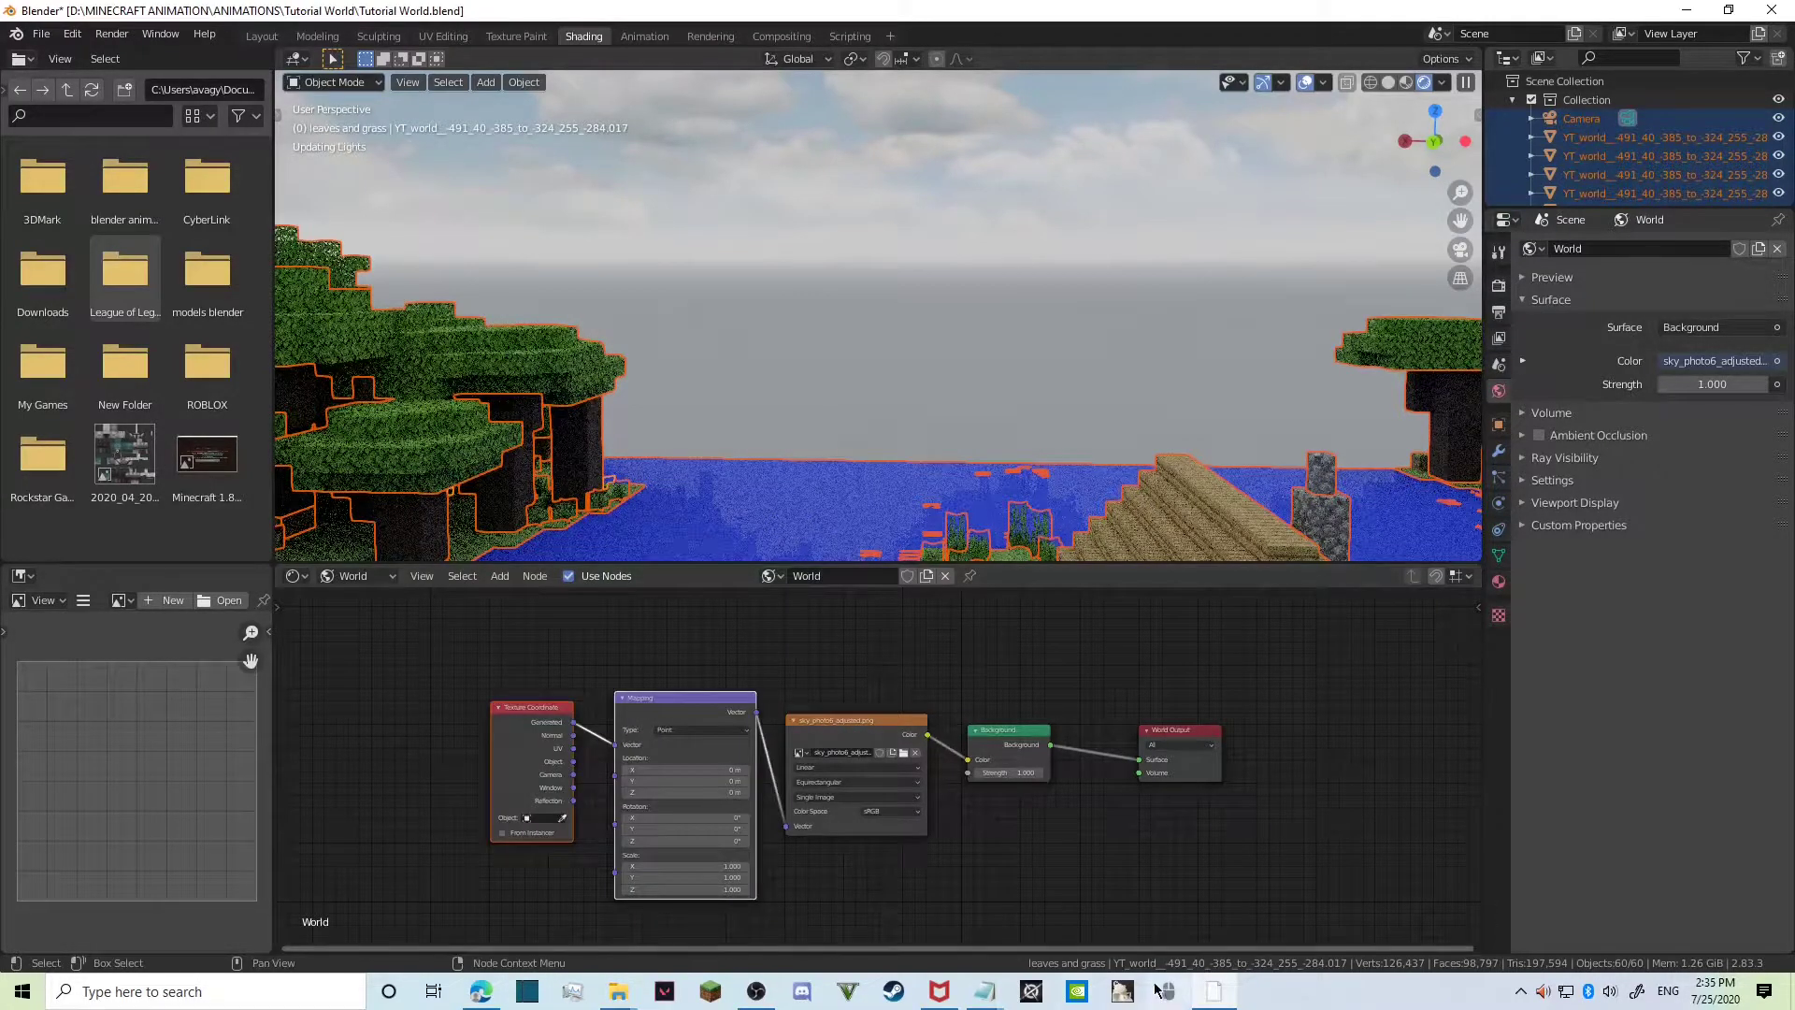
click(744, 993)
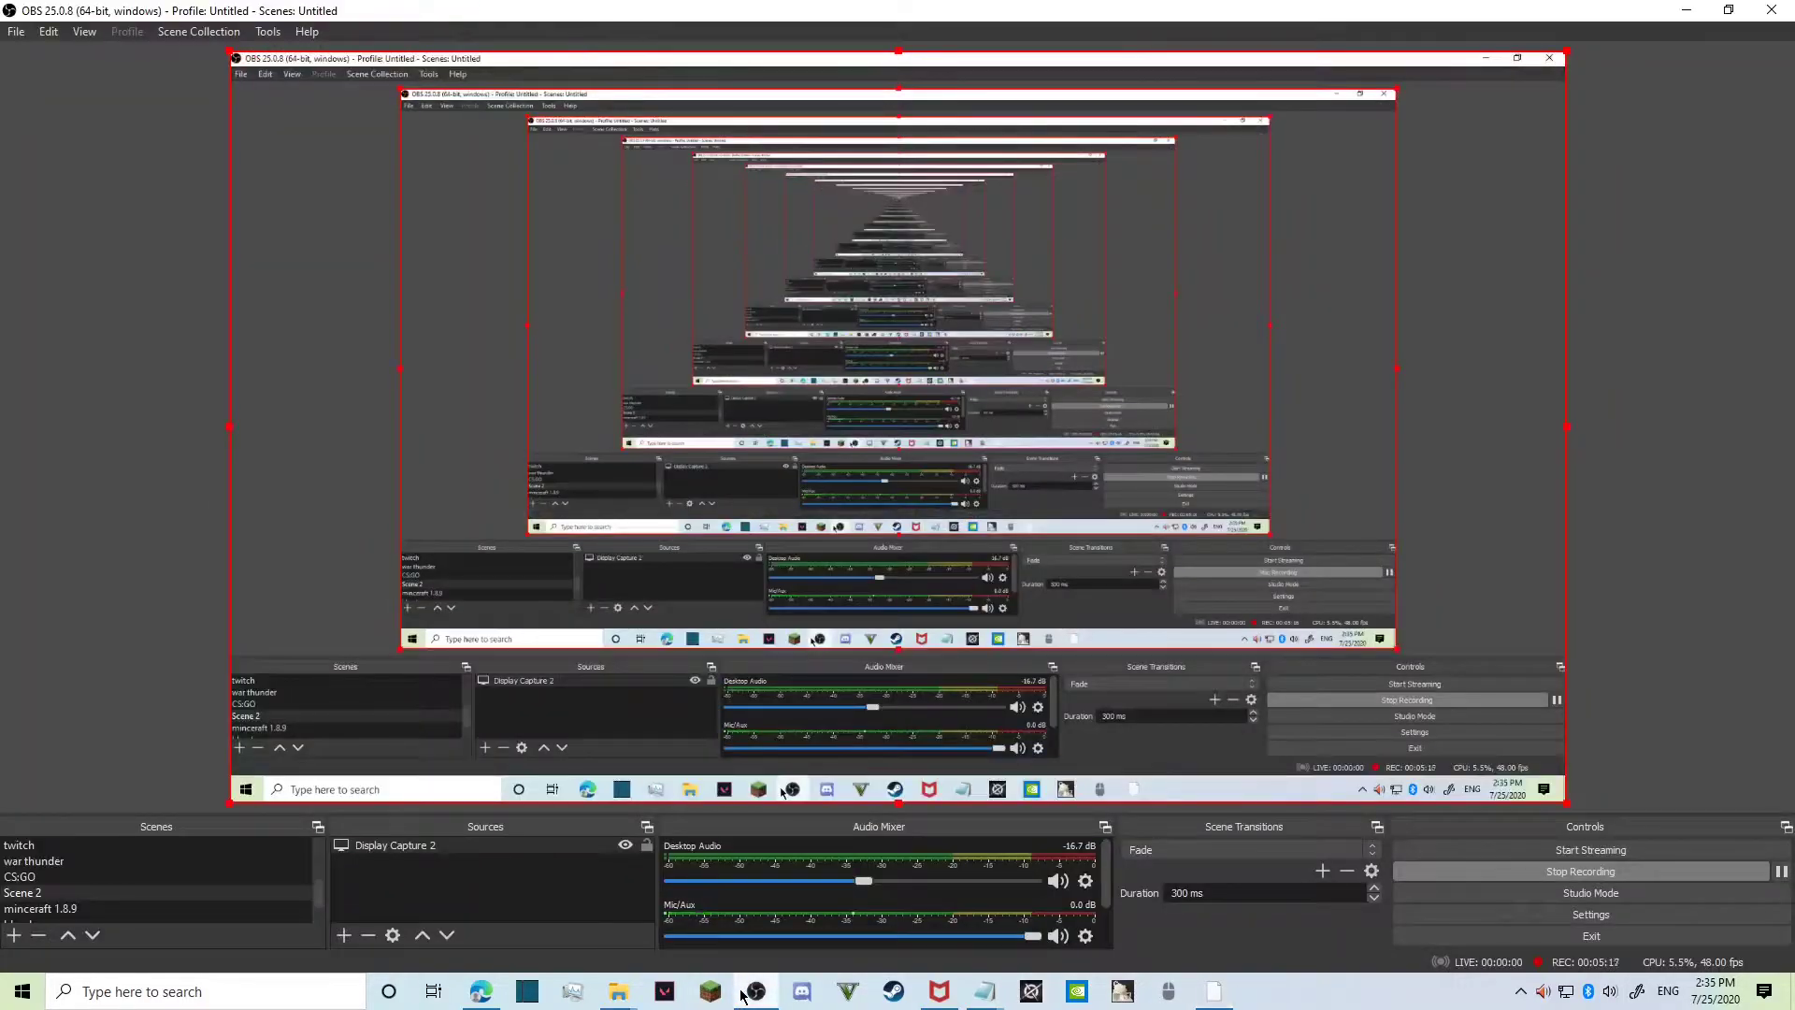
click(1214, 991)
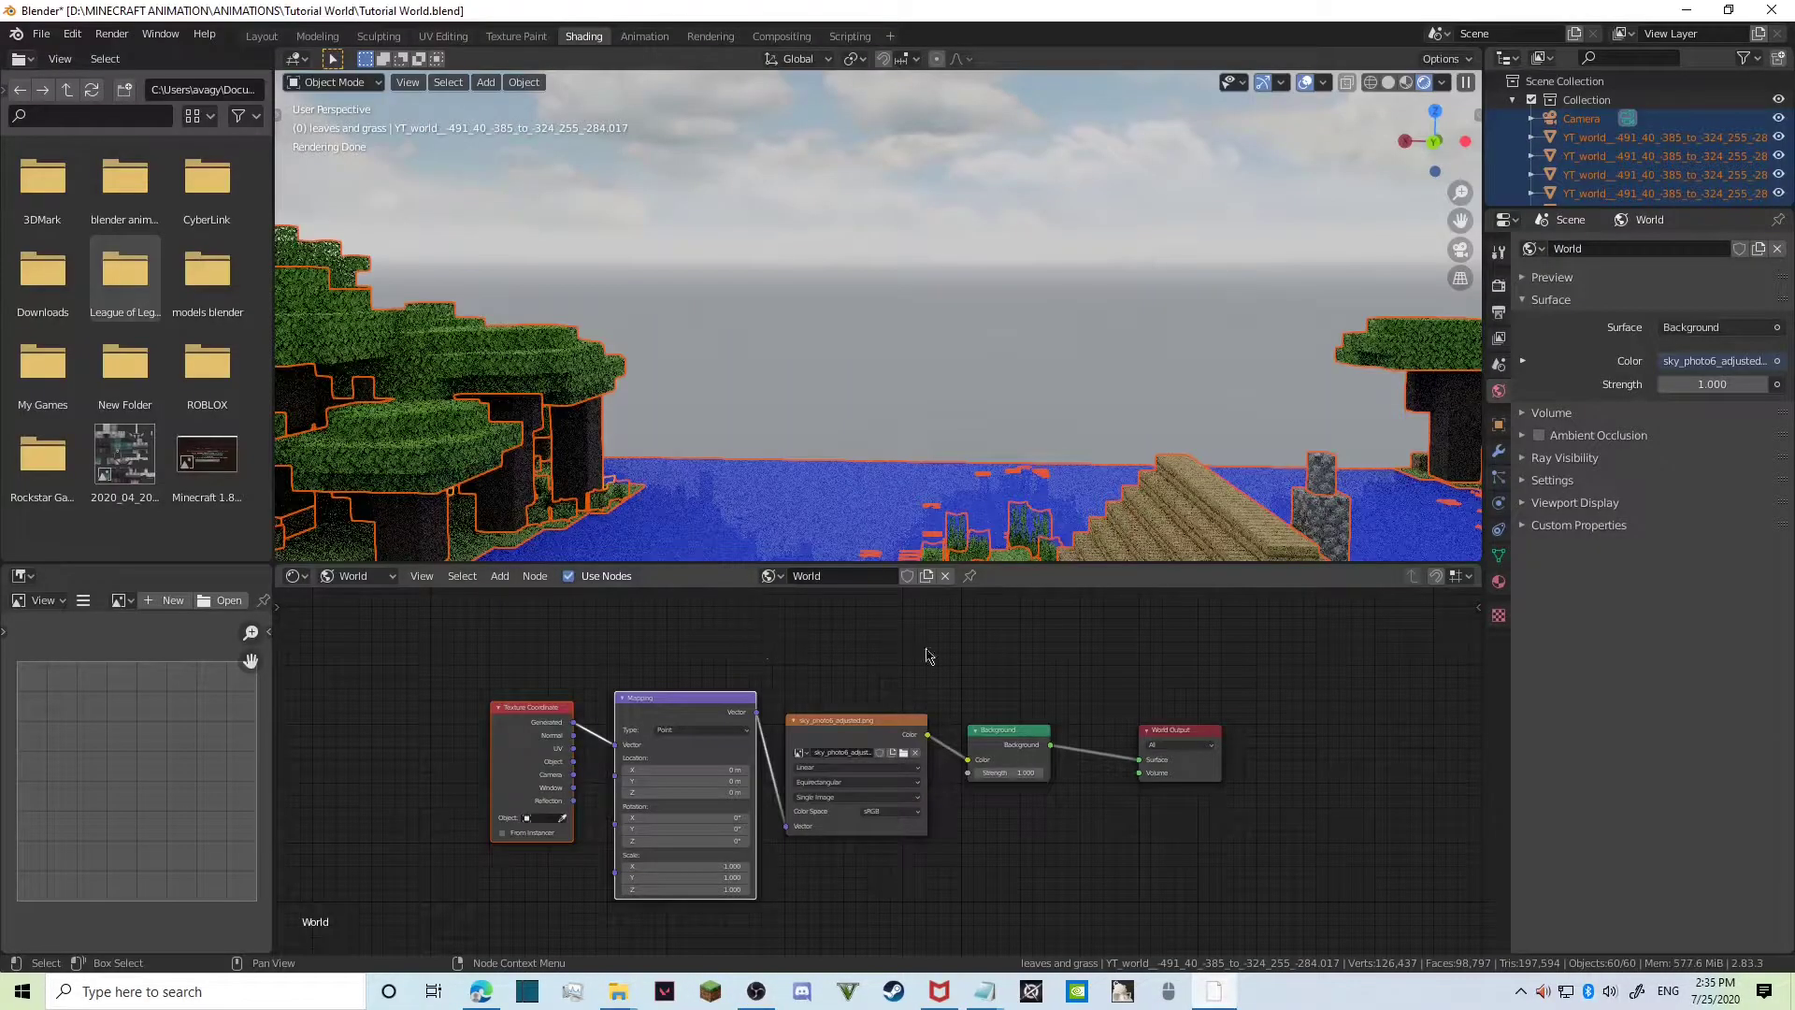
Set the Mapping node's Z location to 0.2 m, deselect the scene objects and check the sky around the village.
click(930, 657)
scroll(735, 795, up, 1)
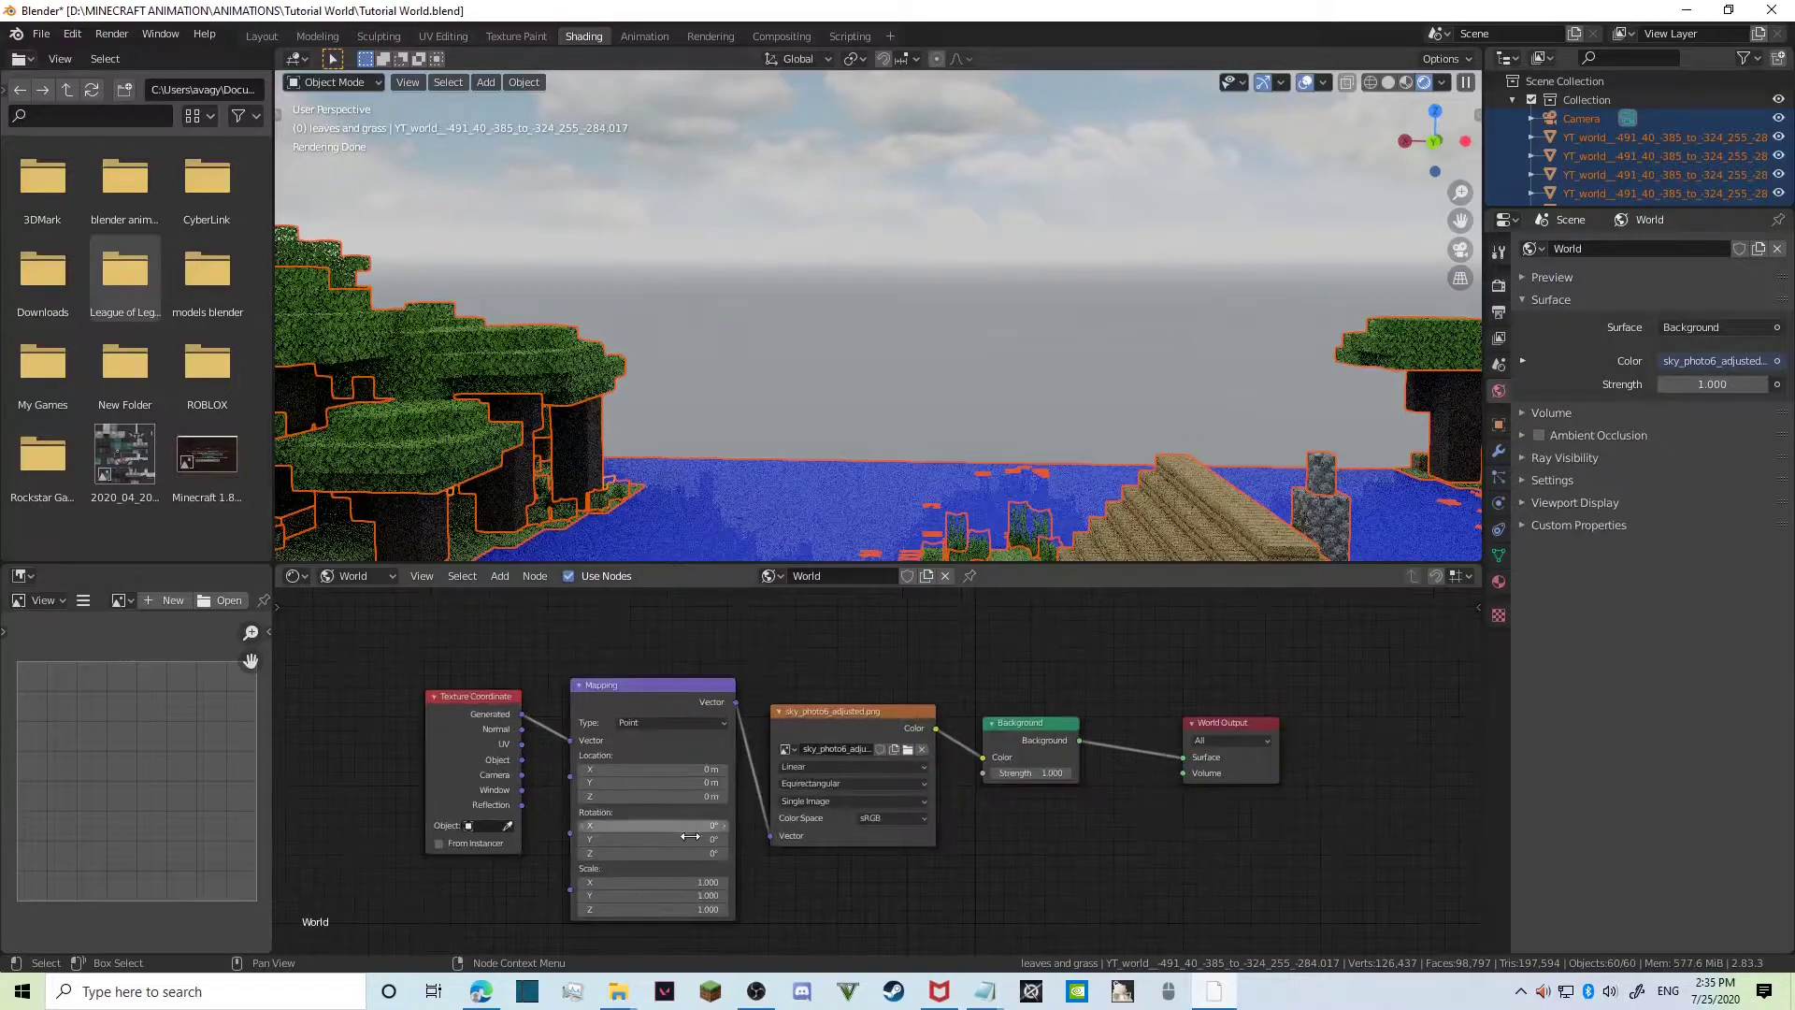
click(722, 797)
click(721, 796)
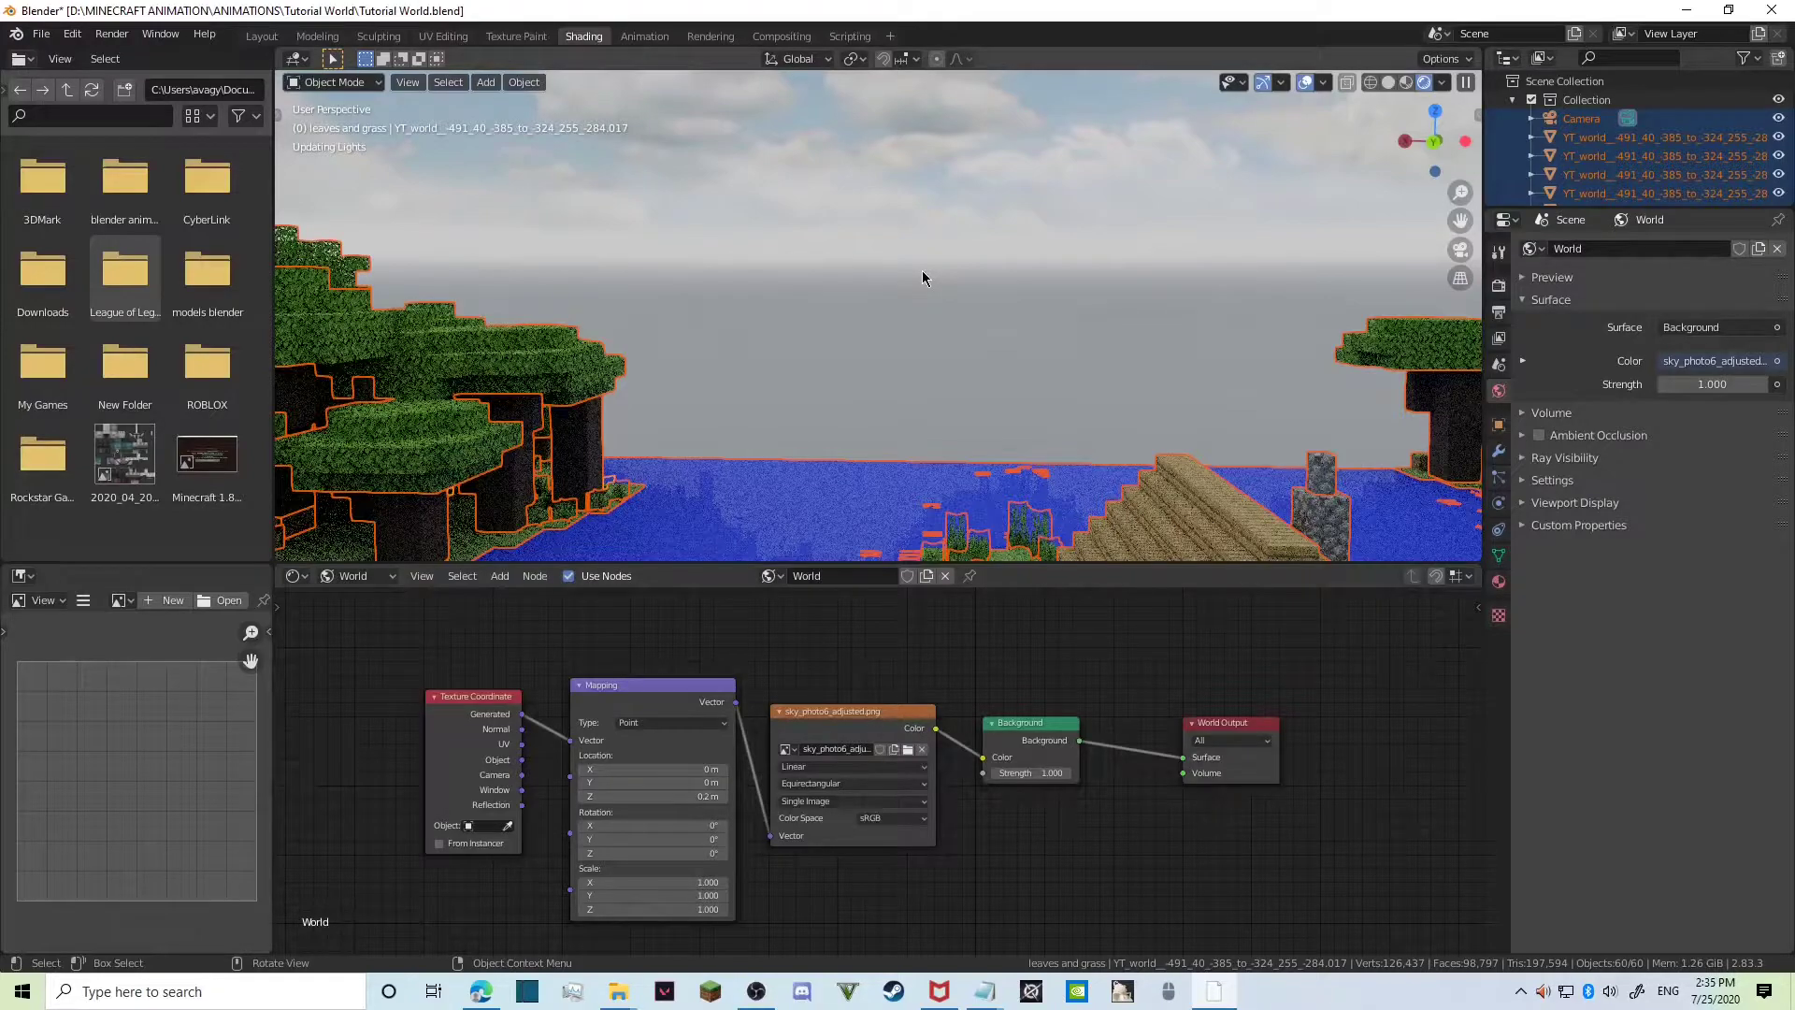
click(920, 421)
key(shift+grave)
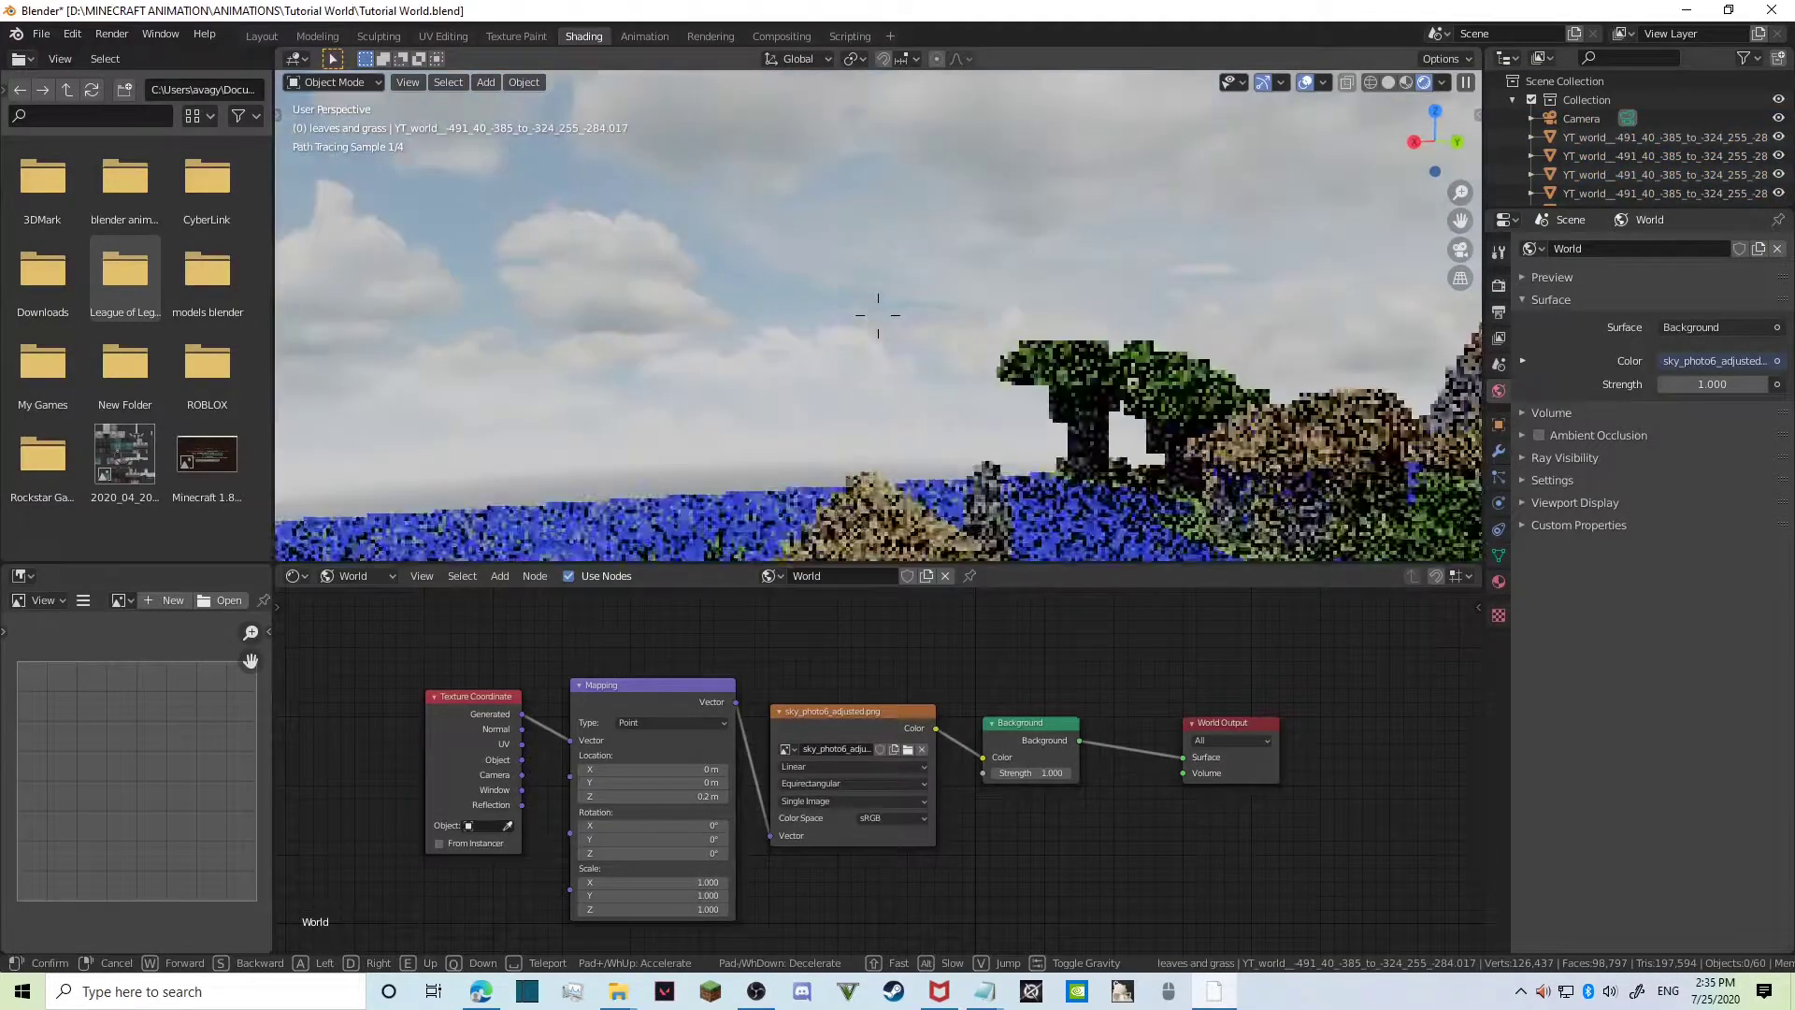
key(s)
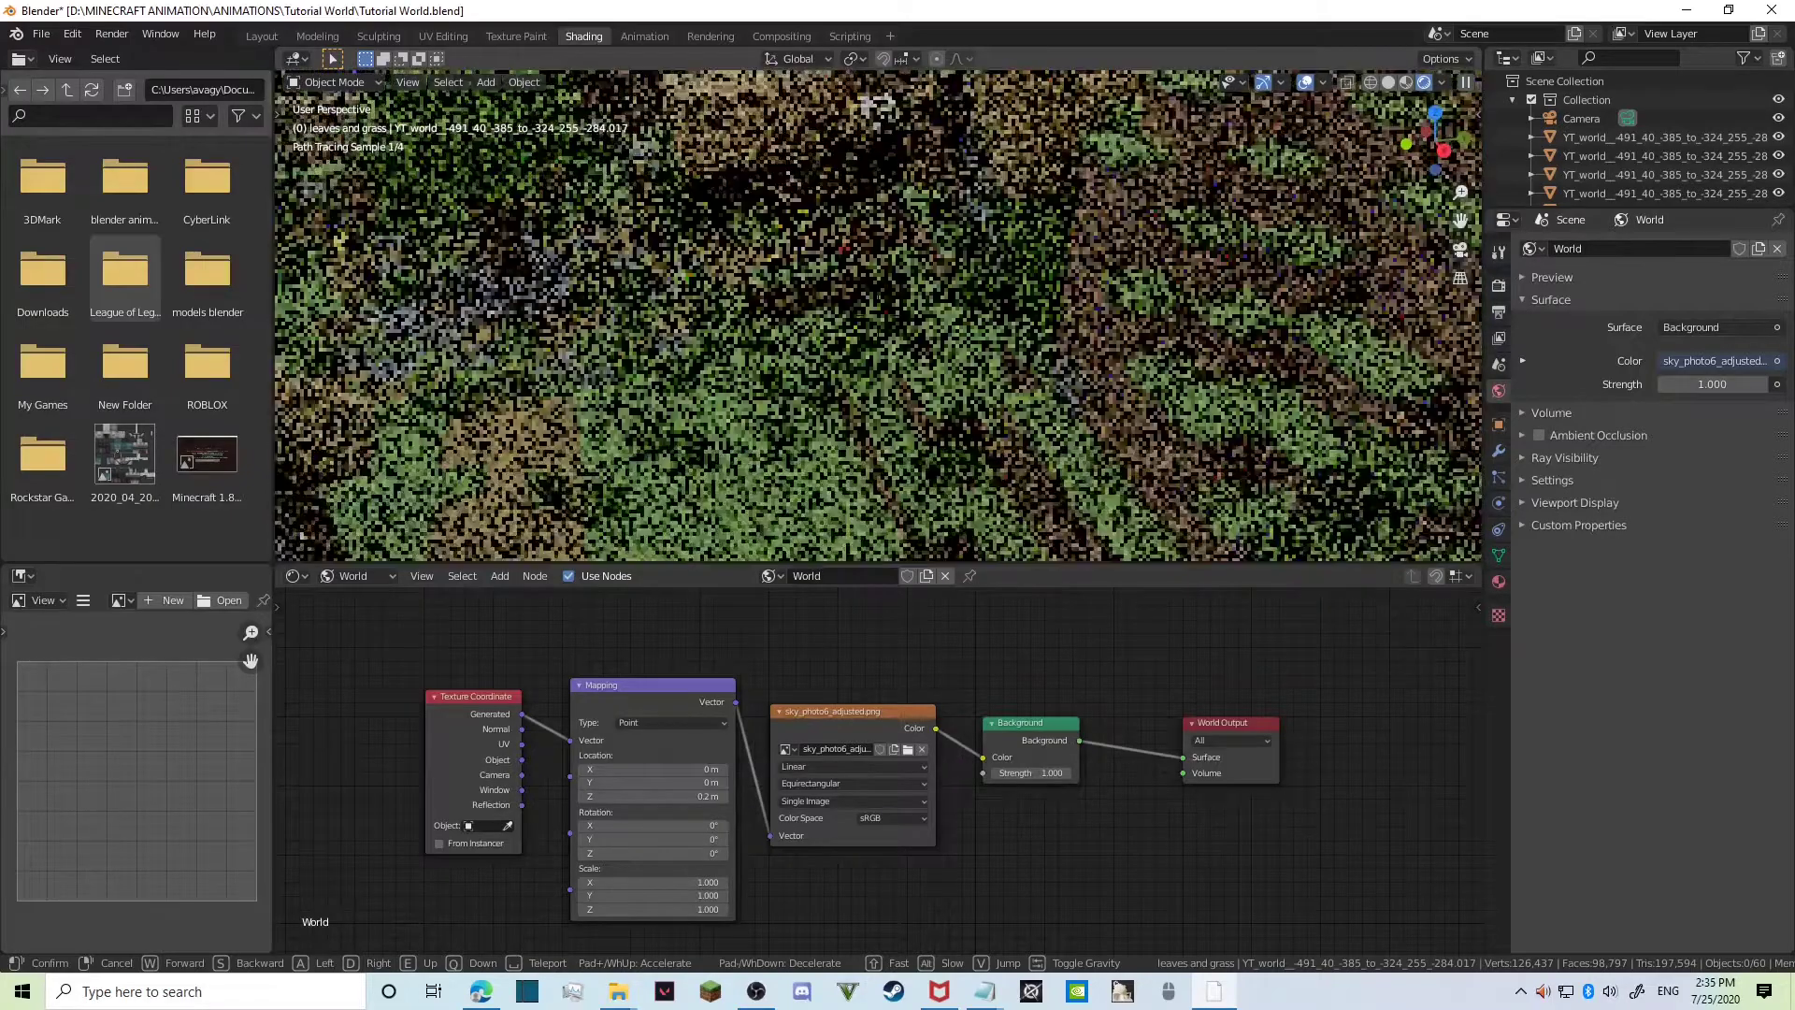
click(878, 315)
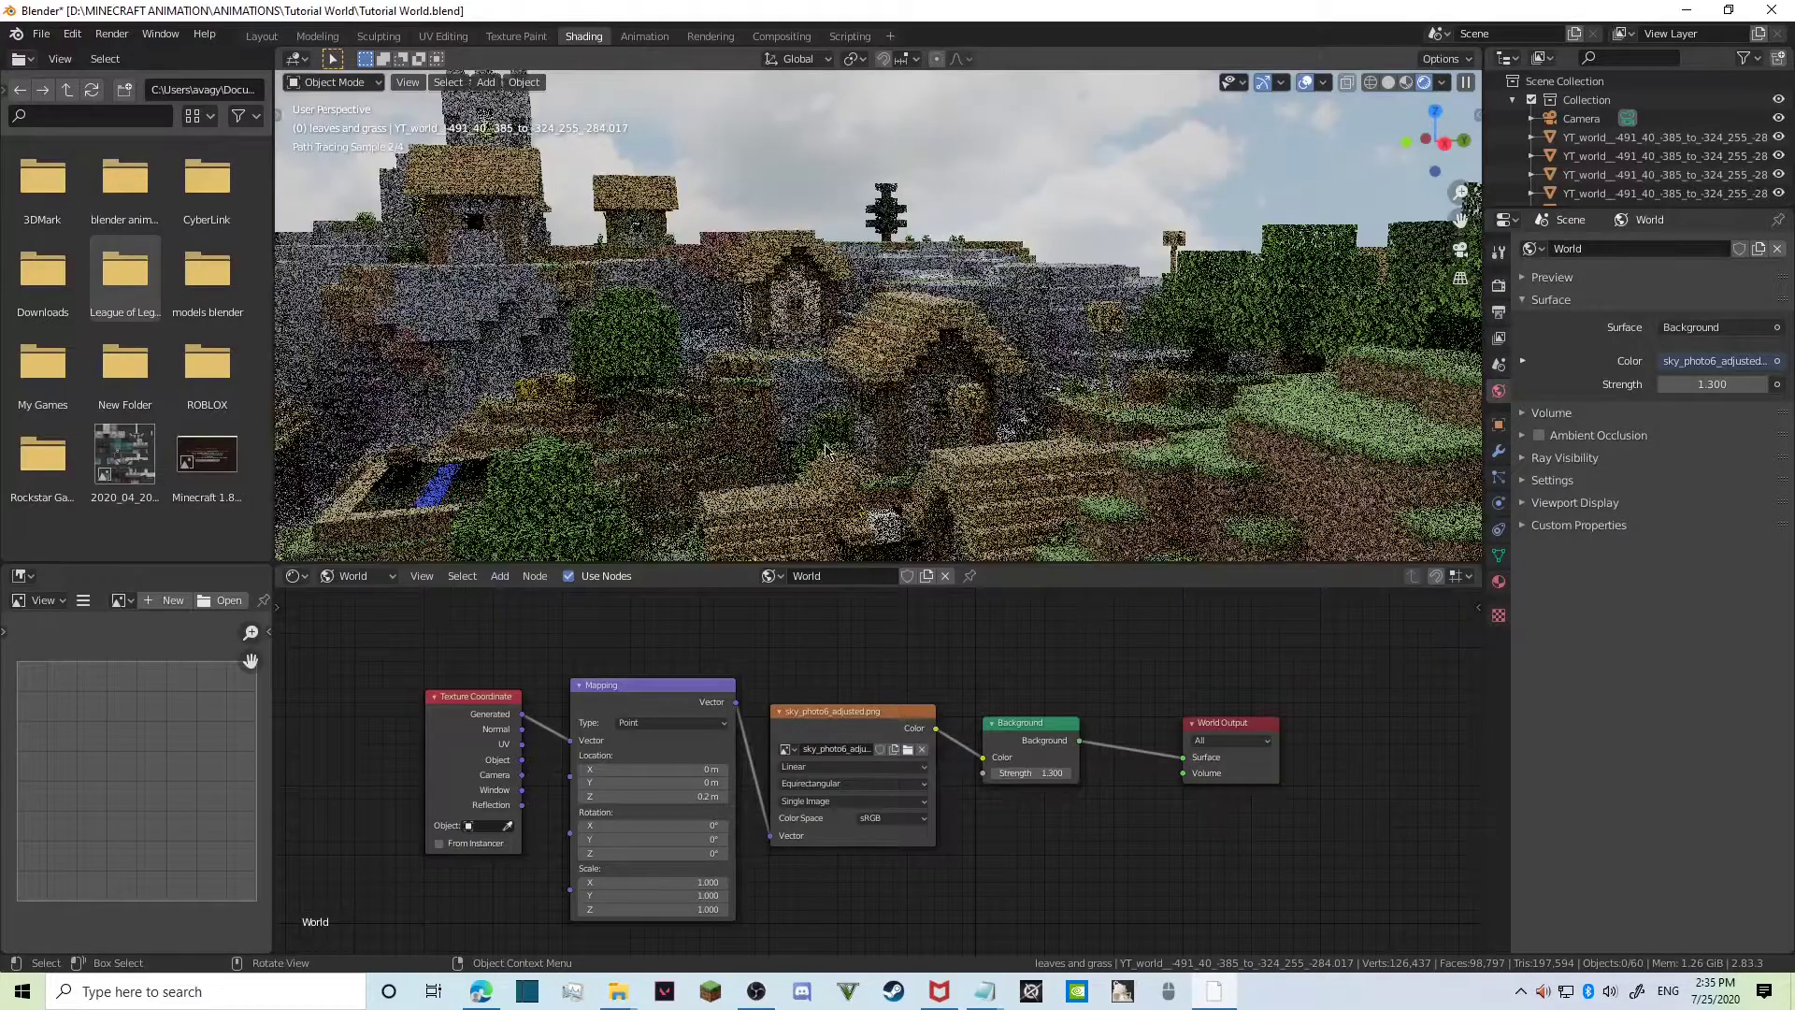
Set the Background node's strength to 1.000.
key(shift+grave)
key(w)
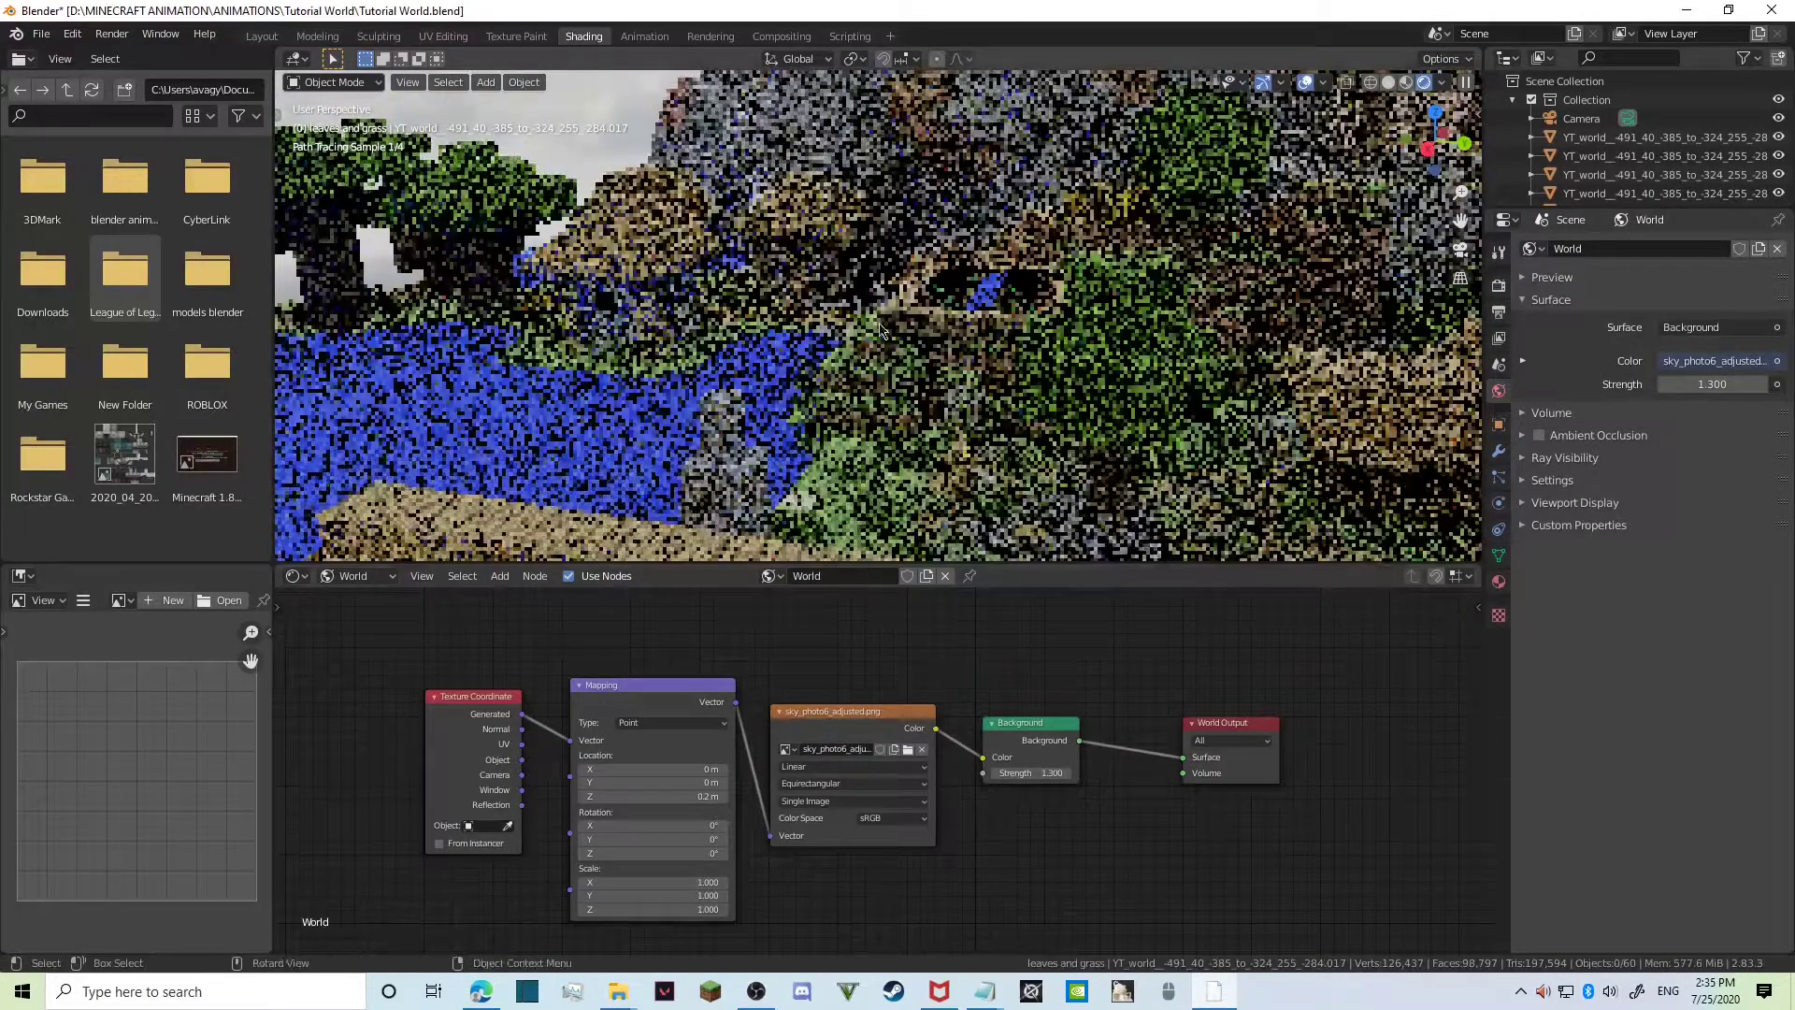
click(878, 315)
click(992, 773)
click(992, 773)
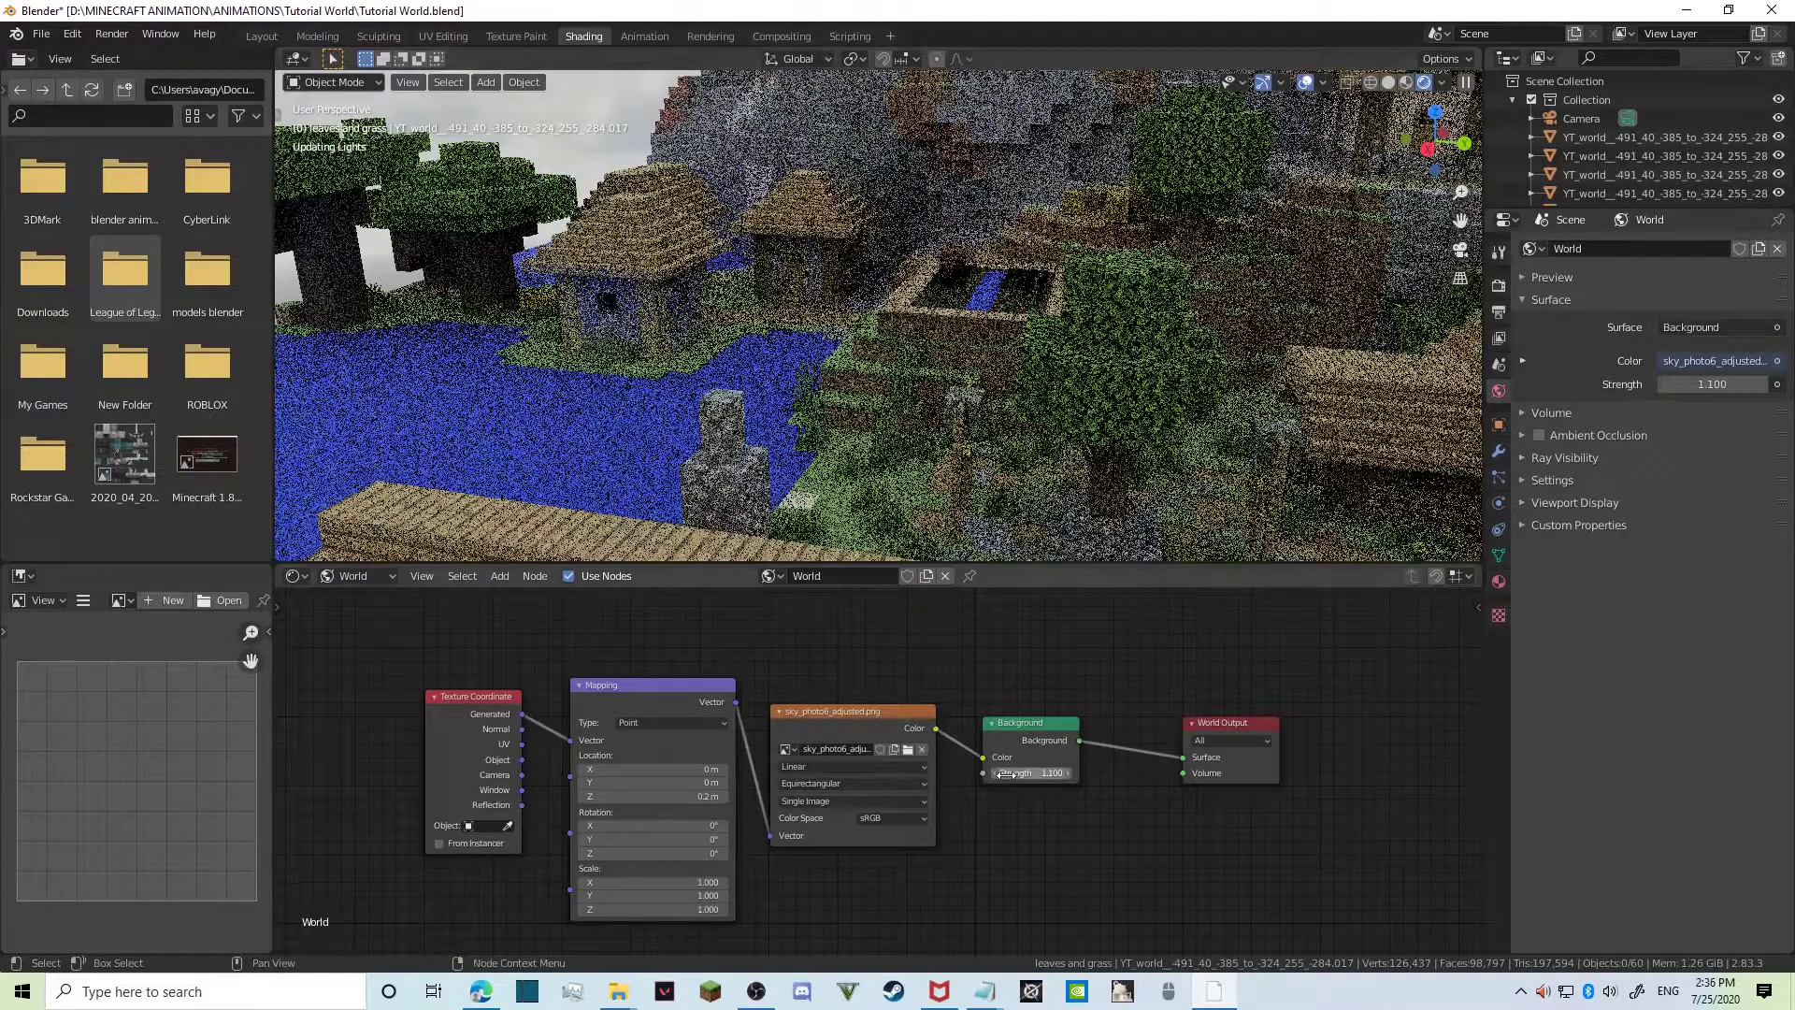
Look over the village under the sky, set the viewport to material preview shading and switch to the Layout workspace.
key(shift+grave)
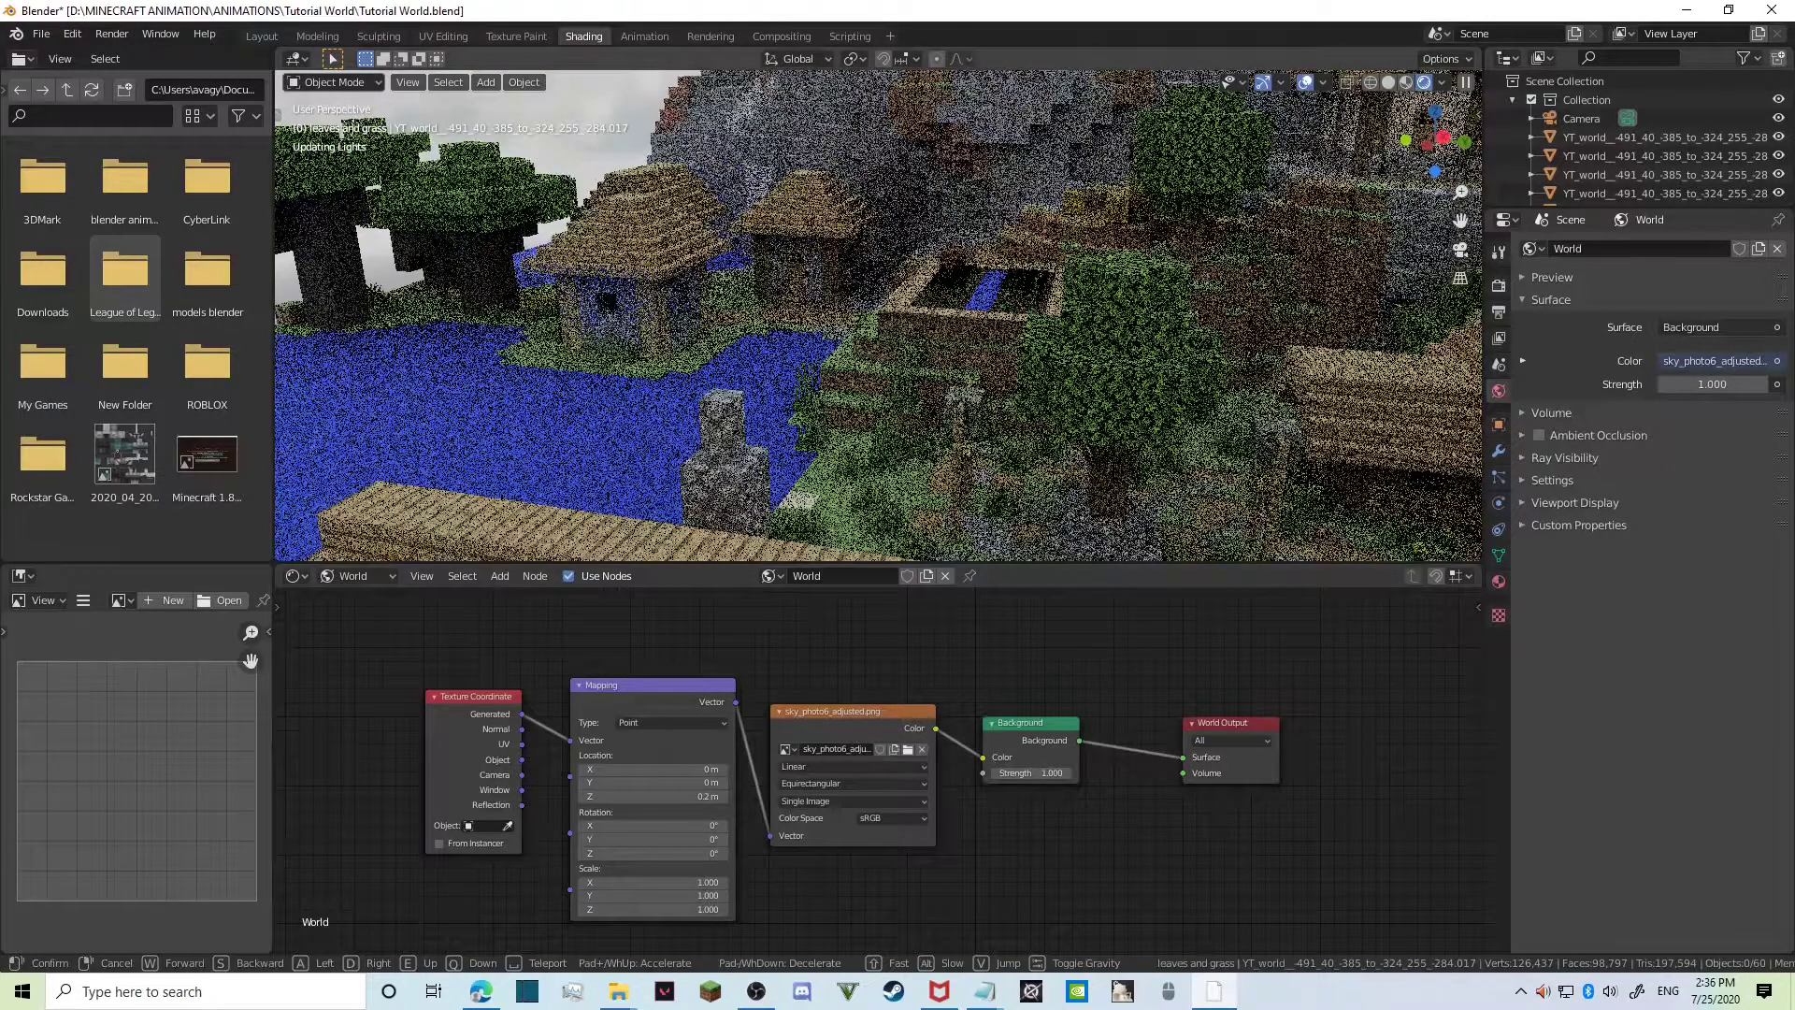
key(s)
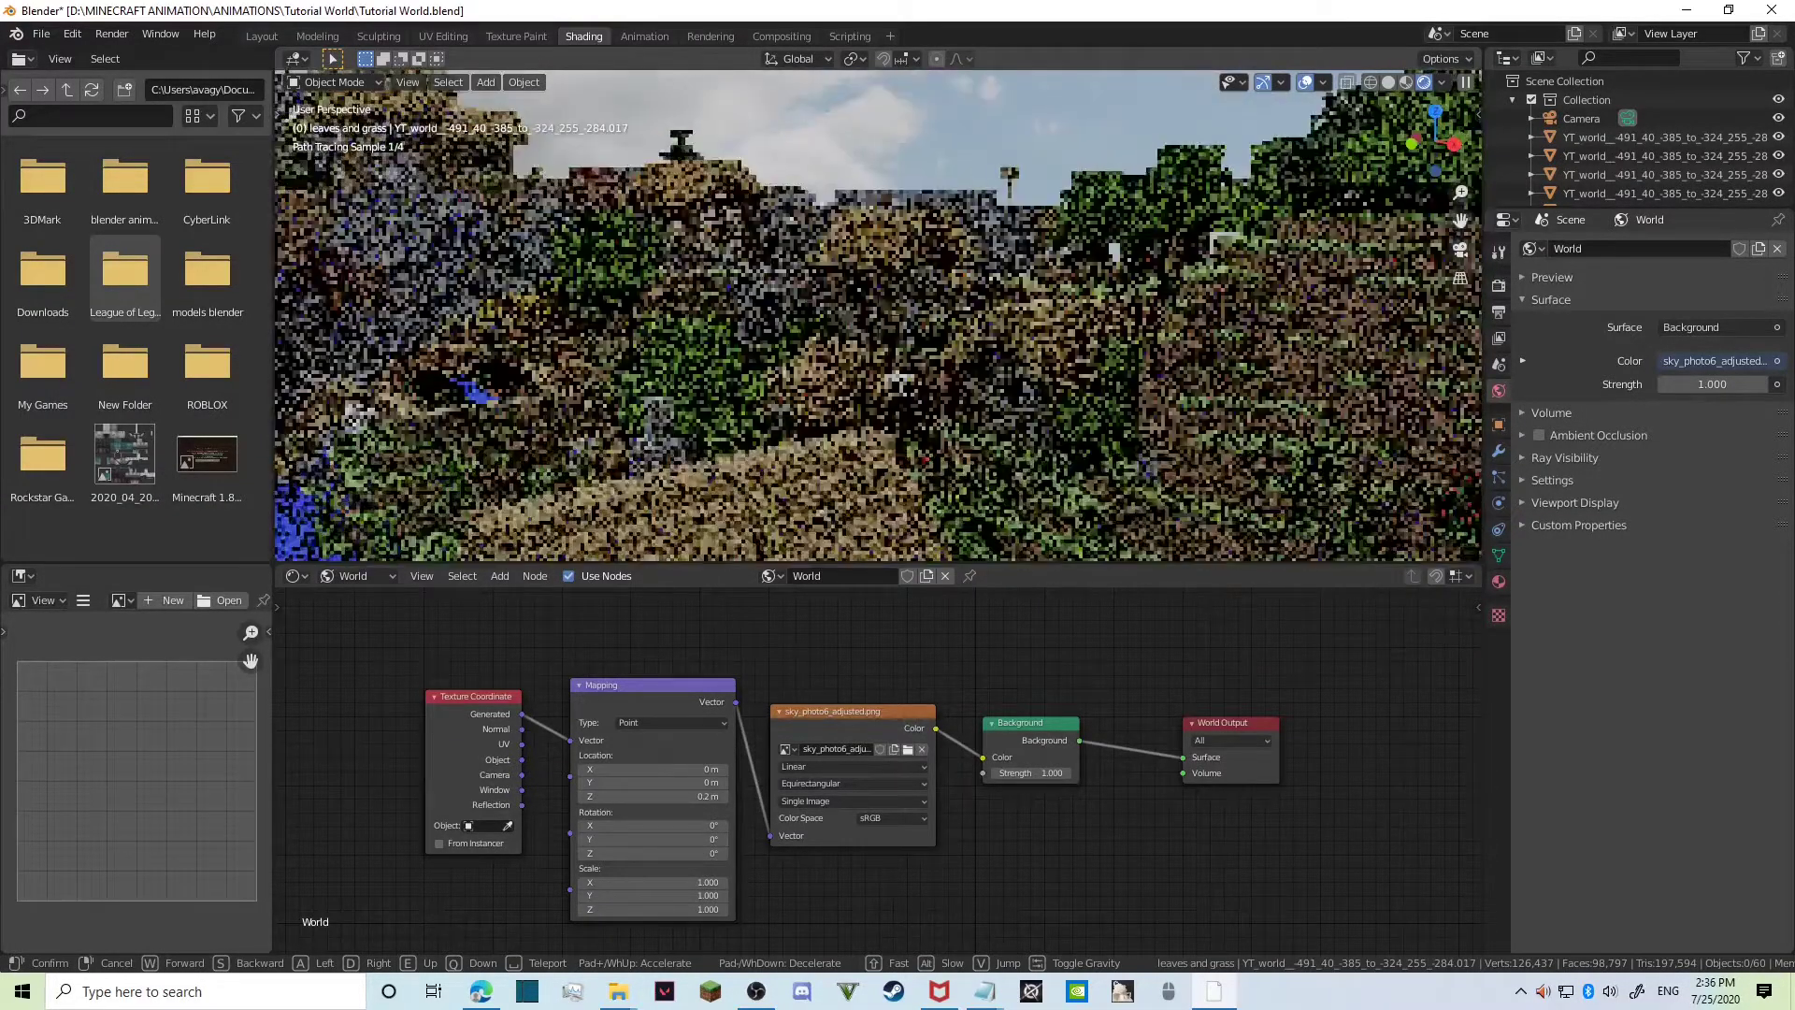
key(d)
click(879, 316)
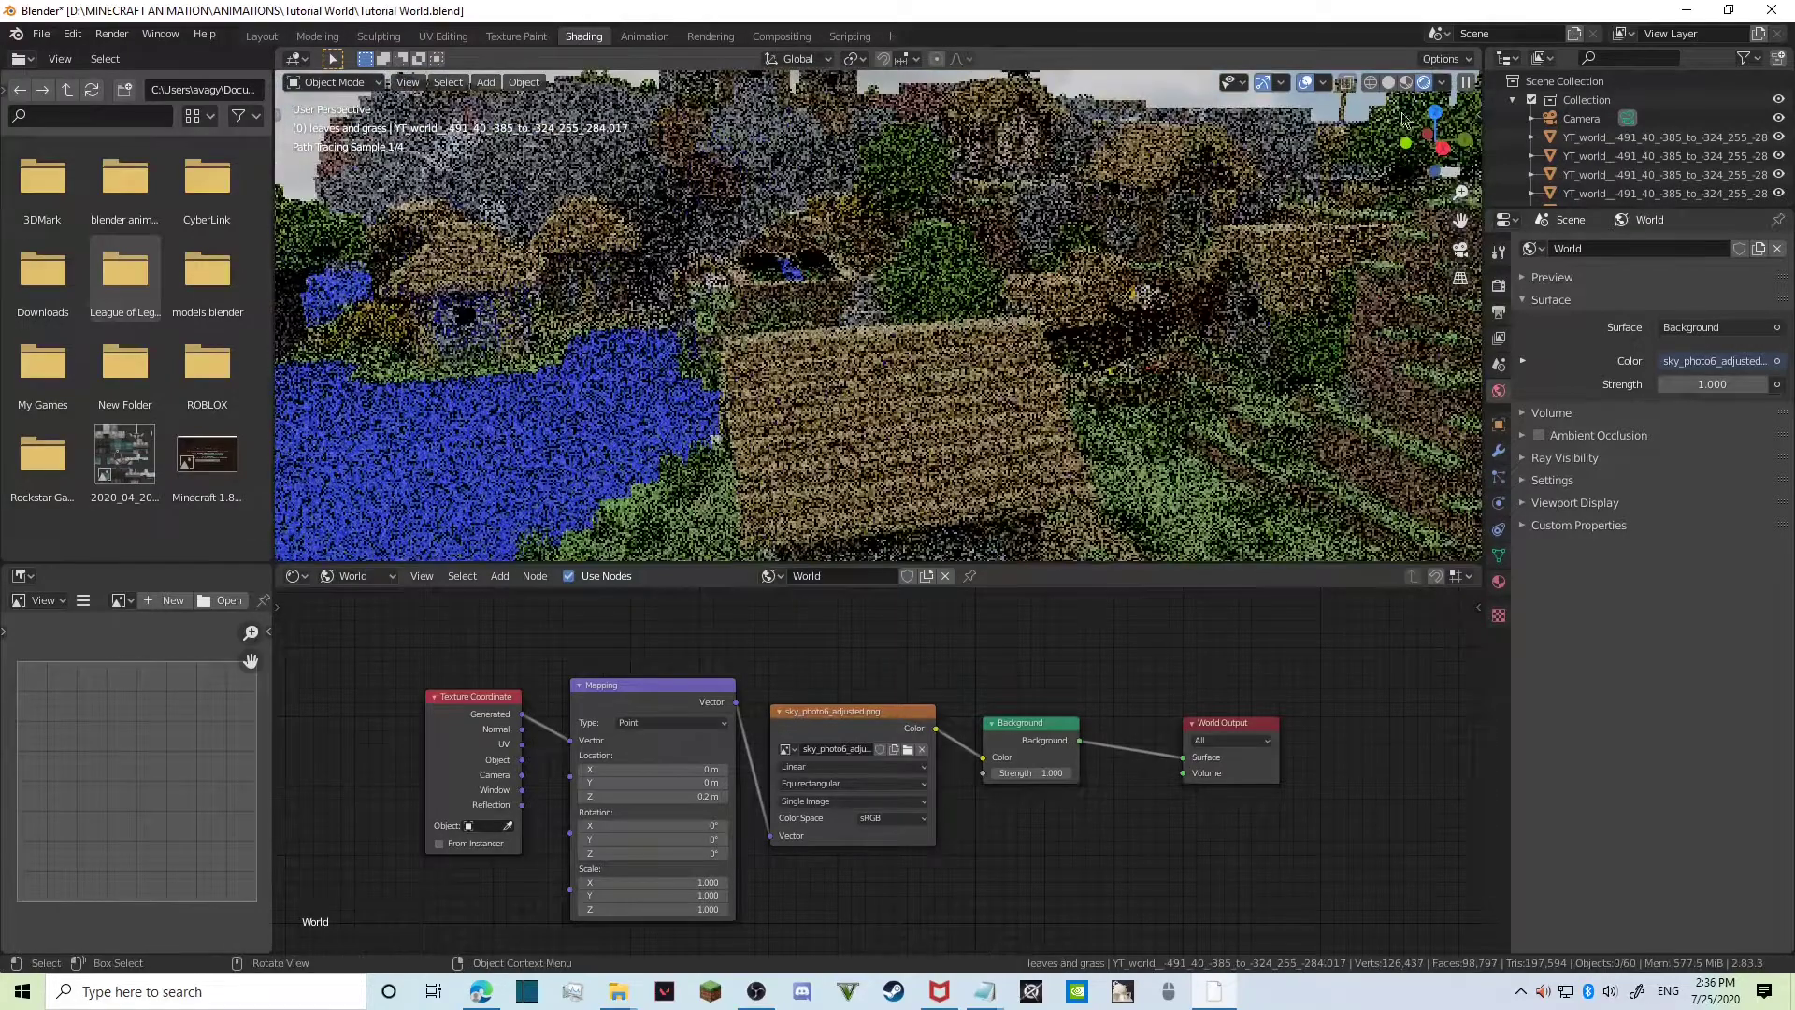
click(1407, 81)
click(261, 36)
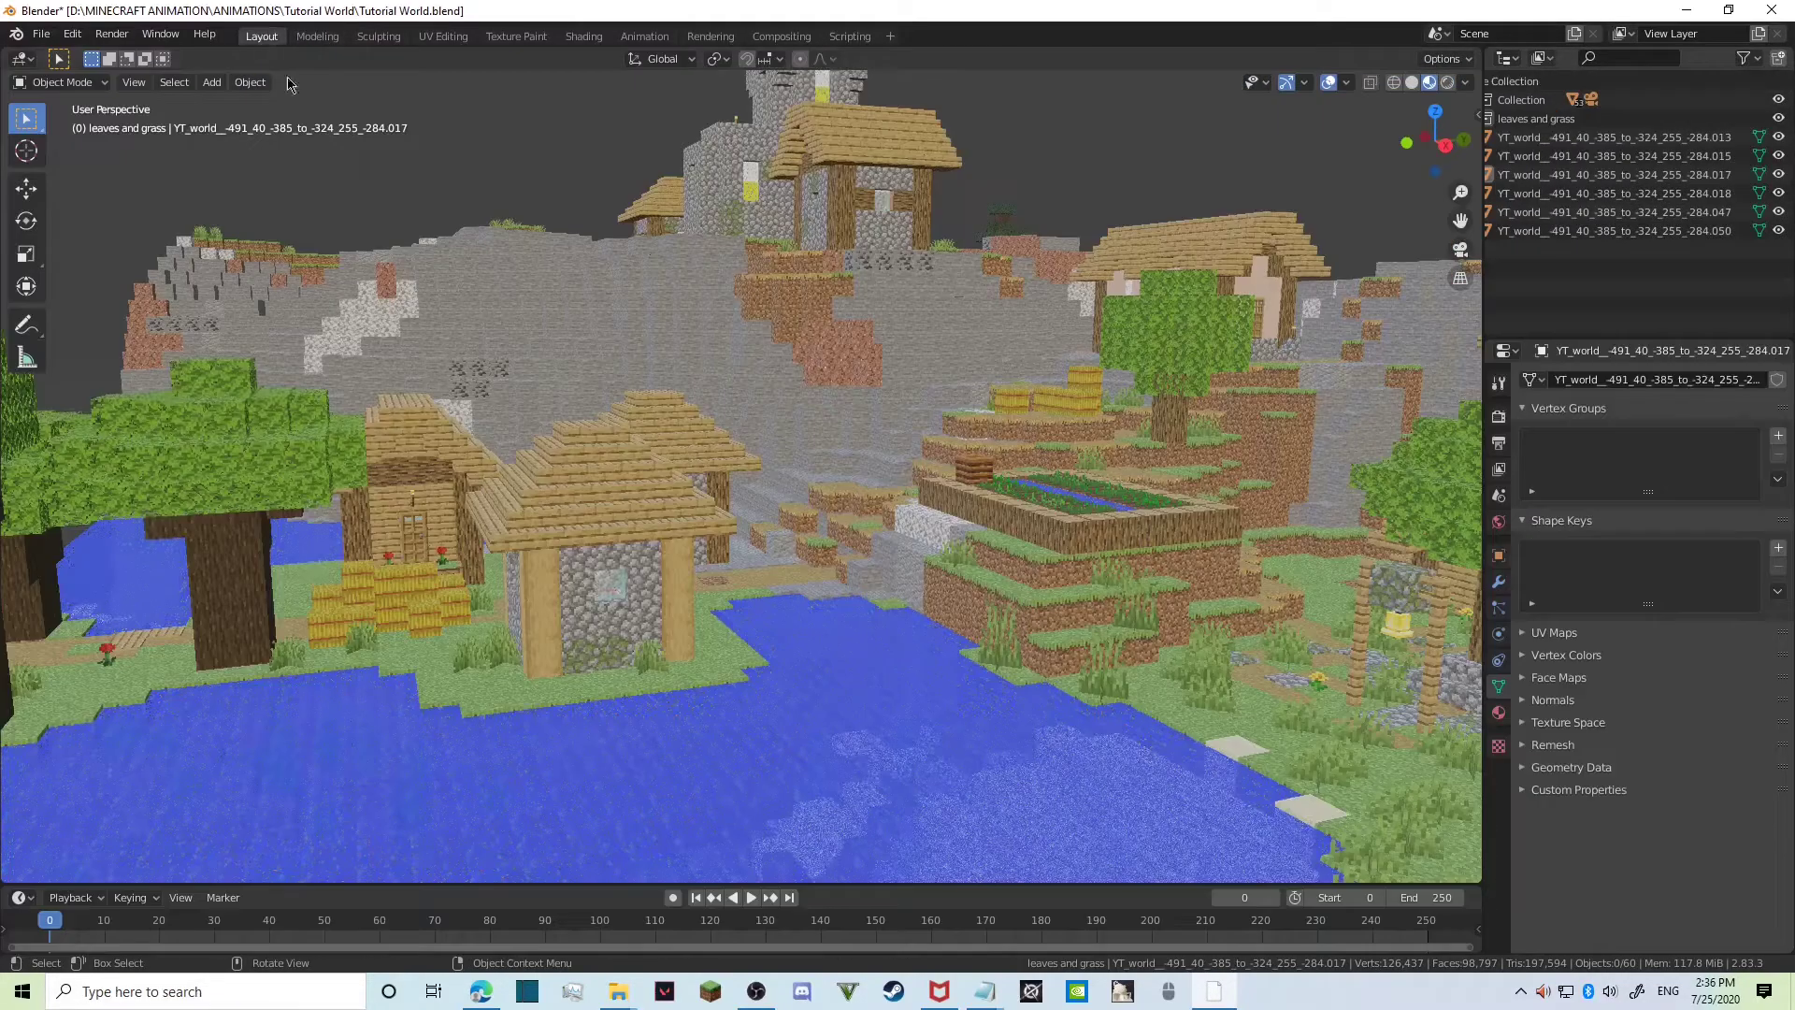
Switch to the browser, highlight the "Importing a character rig" topic in the YouTube video description and return to Blender.
click(481, 991)
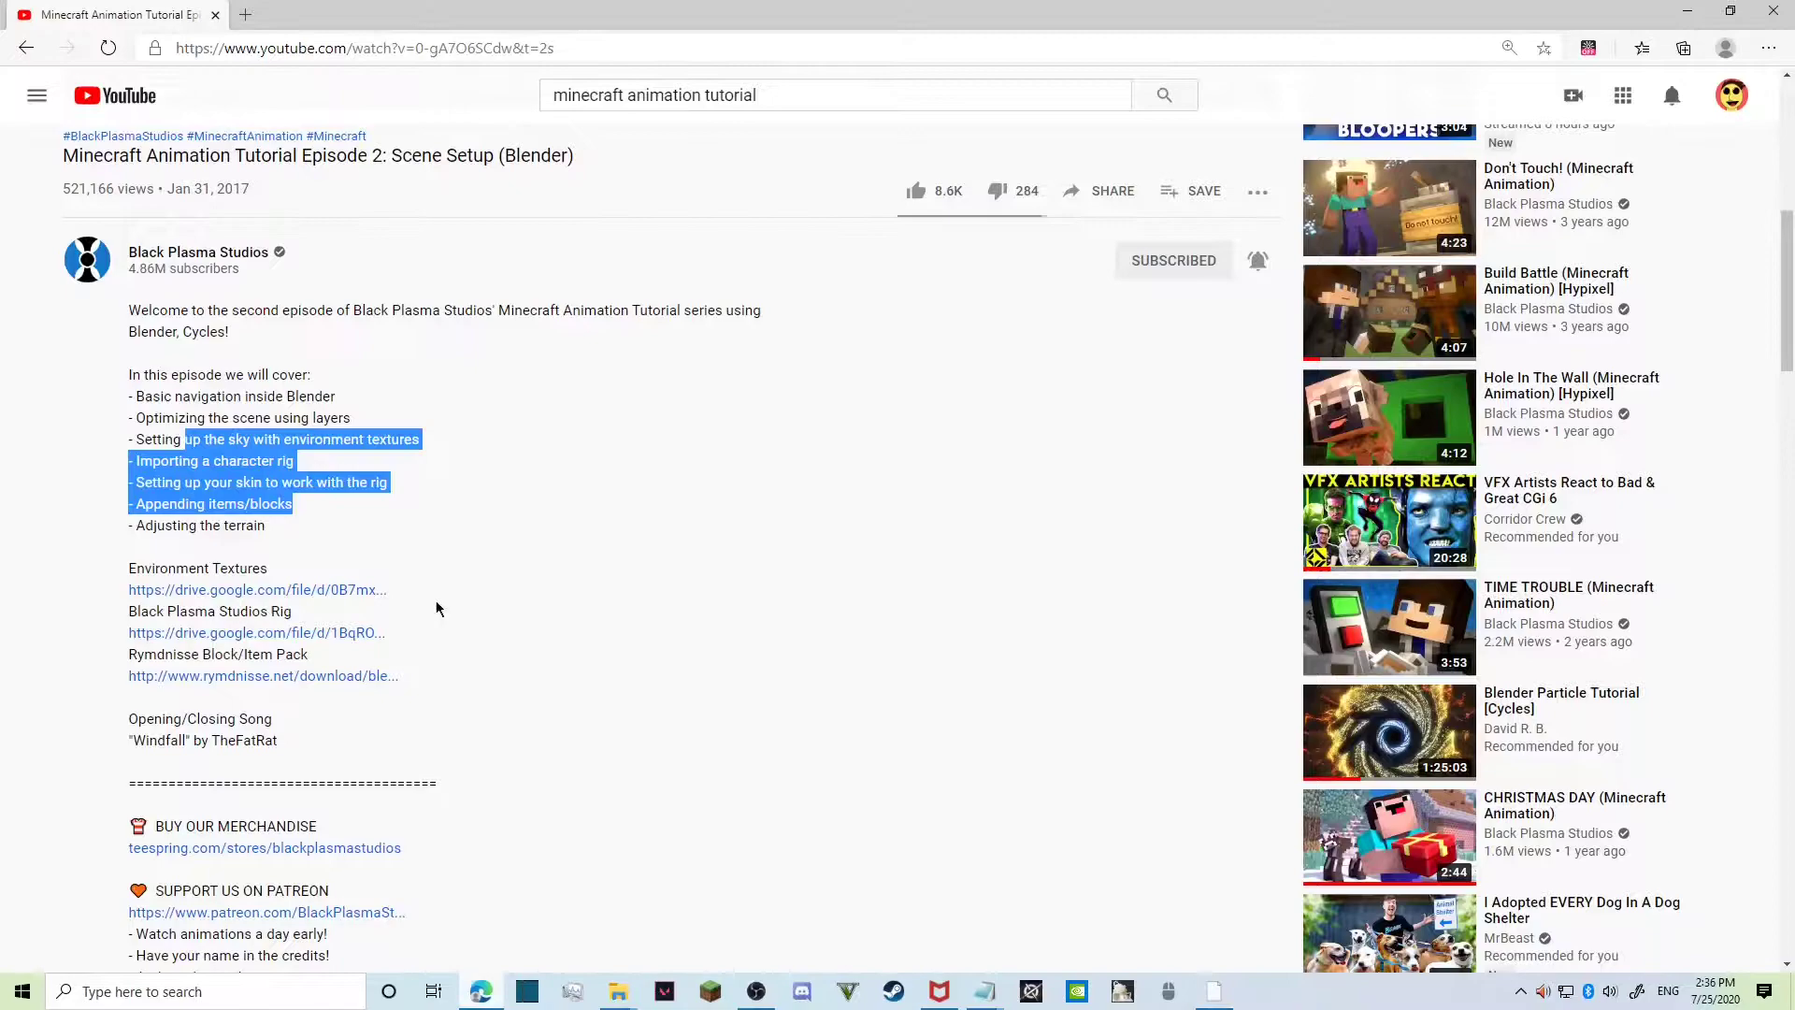
click(313, 524)
drag(134, 463, 334, 470)
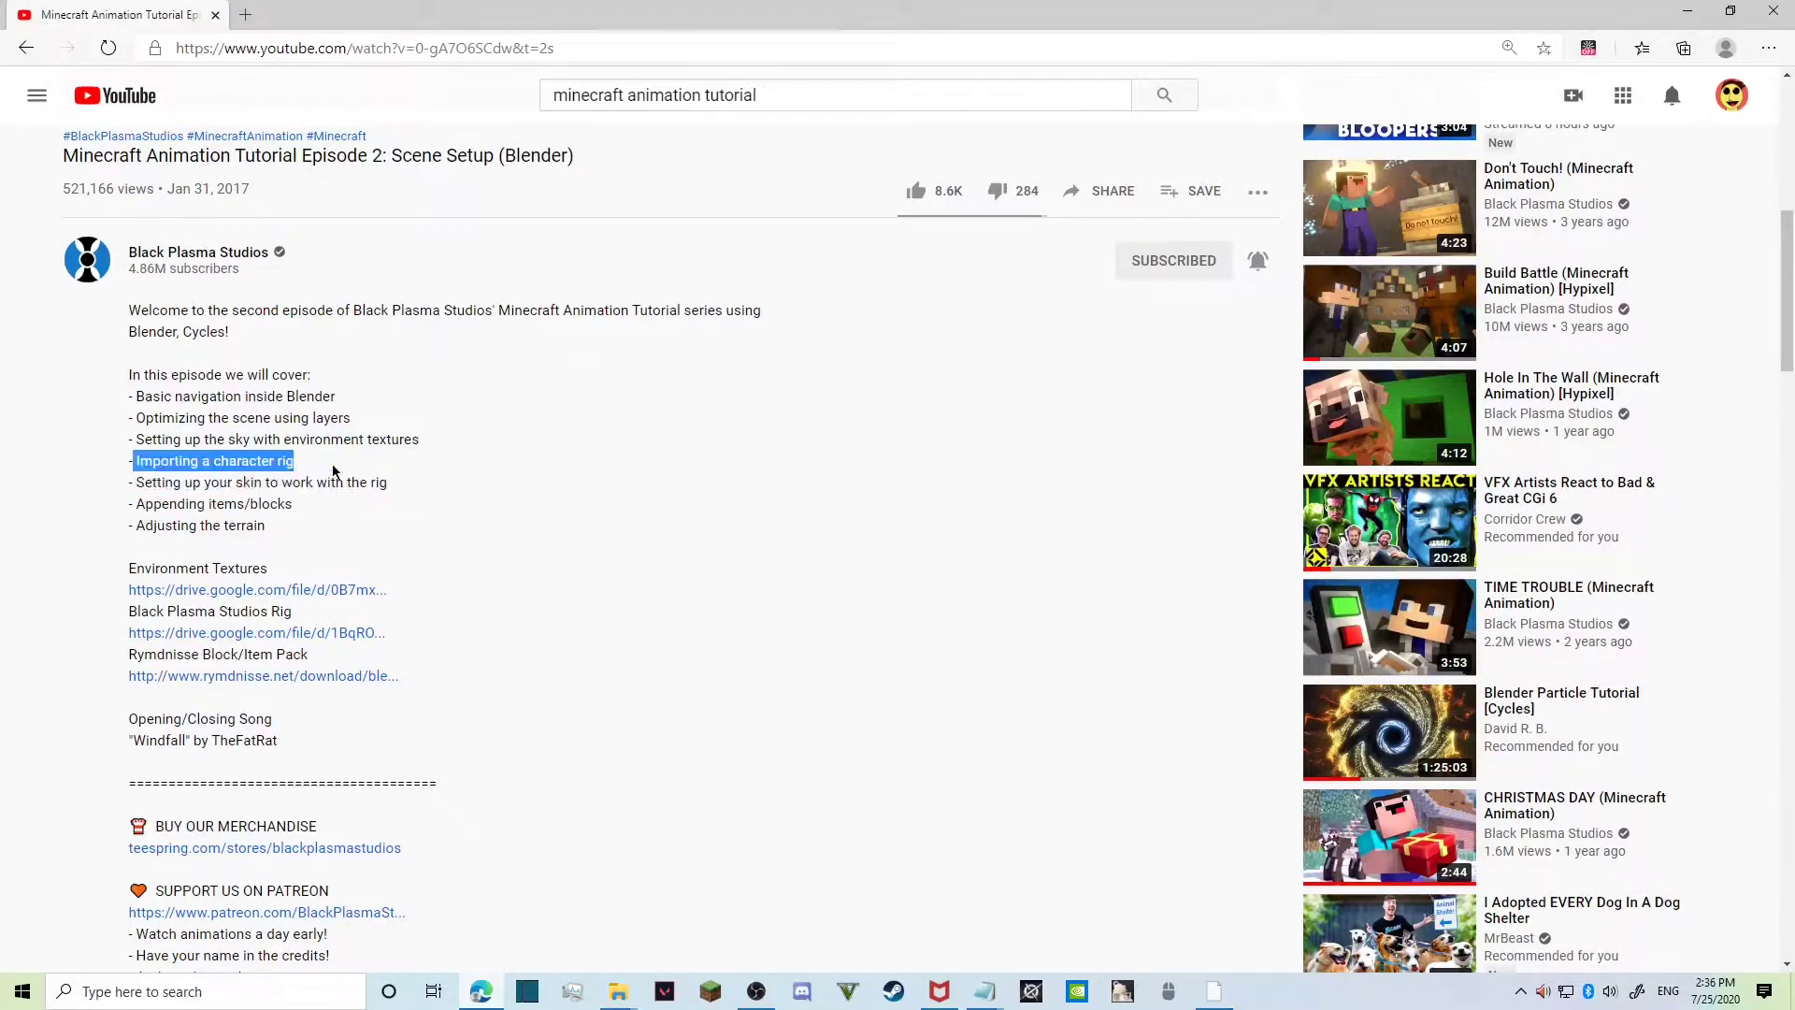
click(1215, 996)
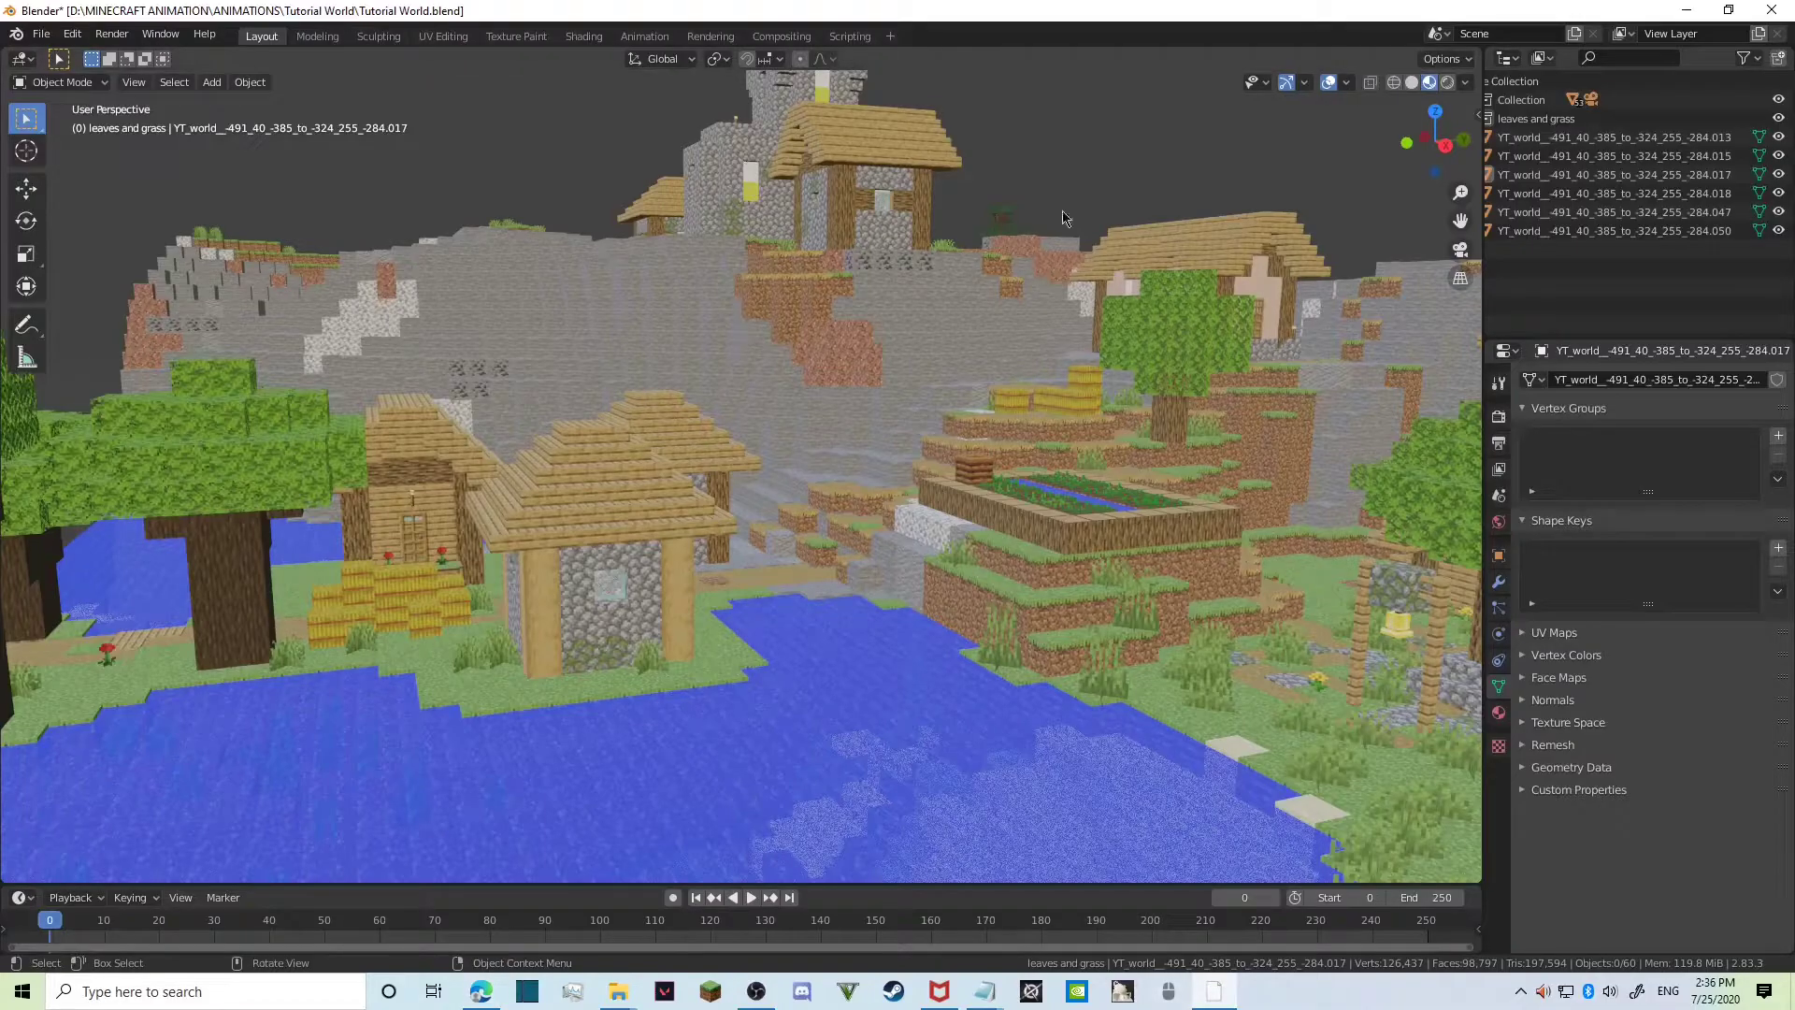
Place the 3D cursor on the dirt path beside the wooden roof.
key(shift+grave)
key(w)
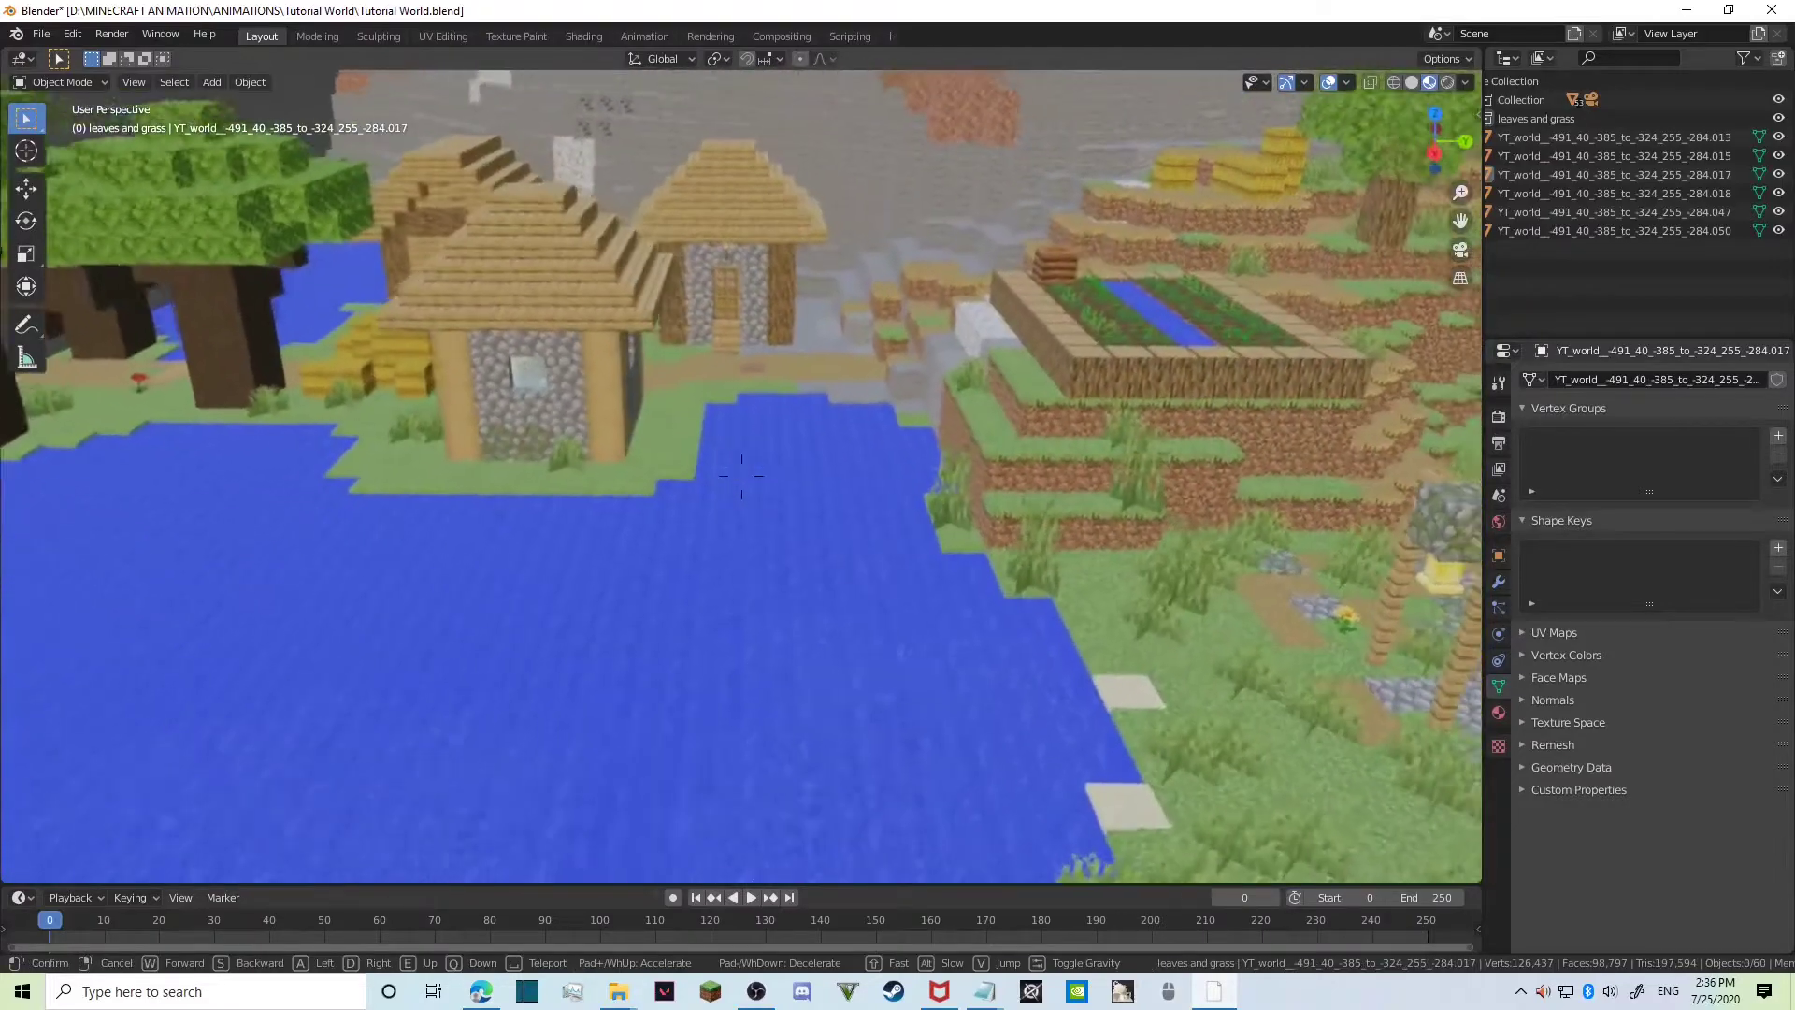
key(w)
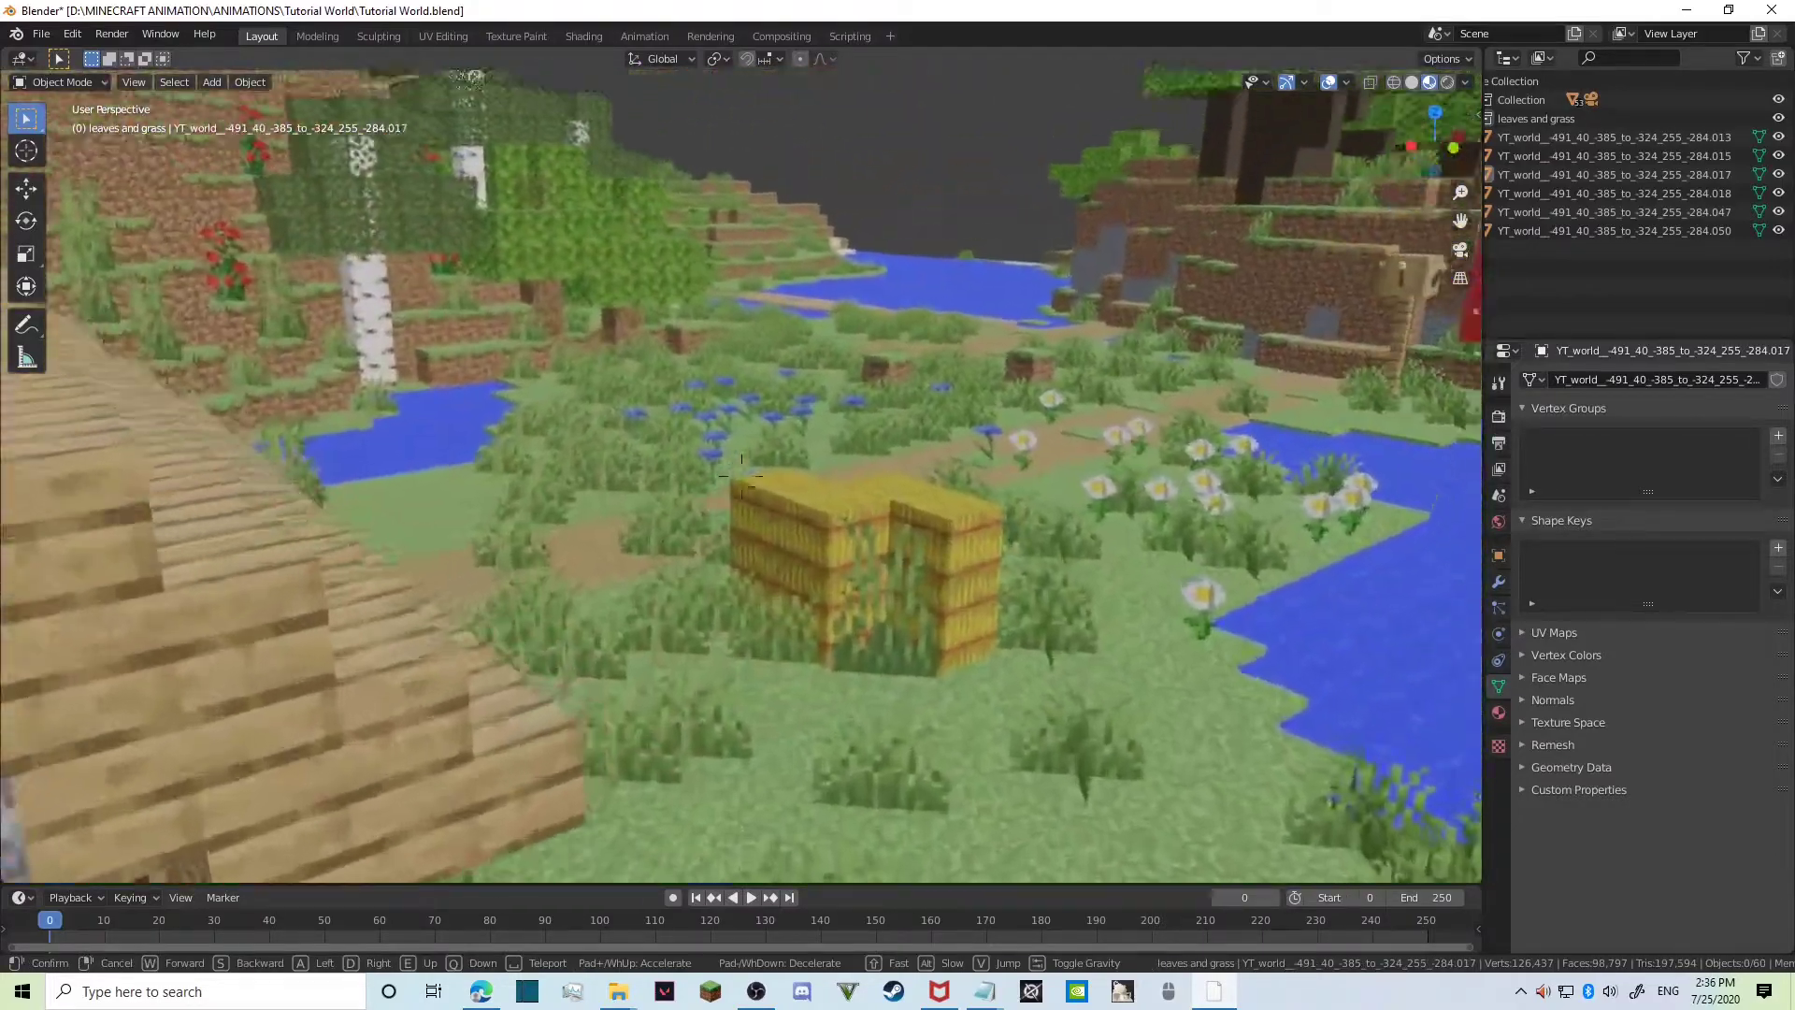
key(w)
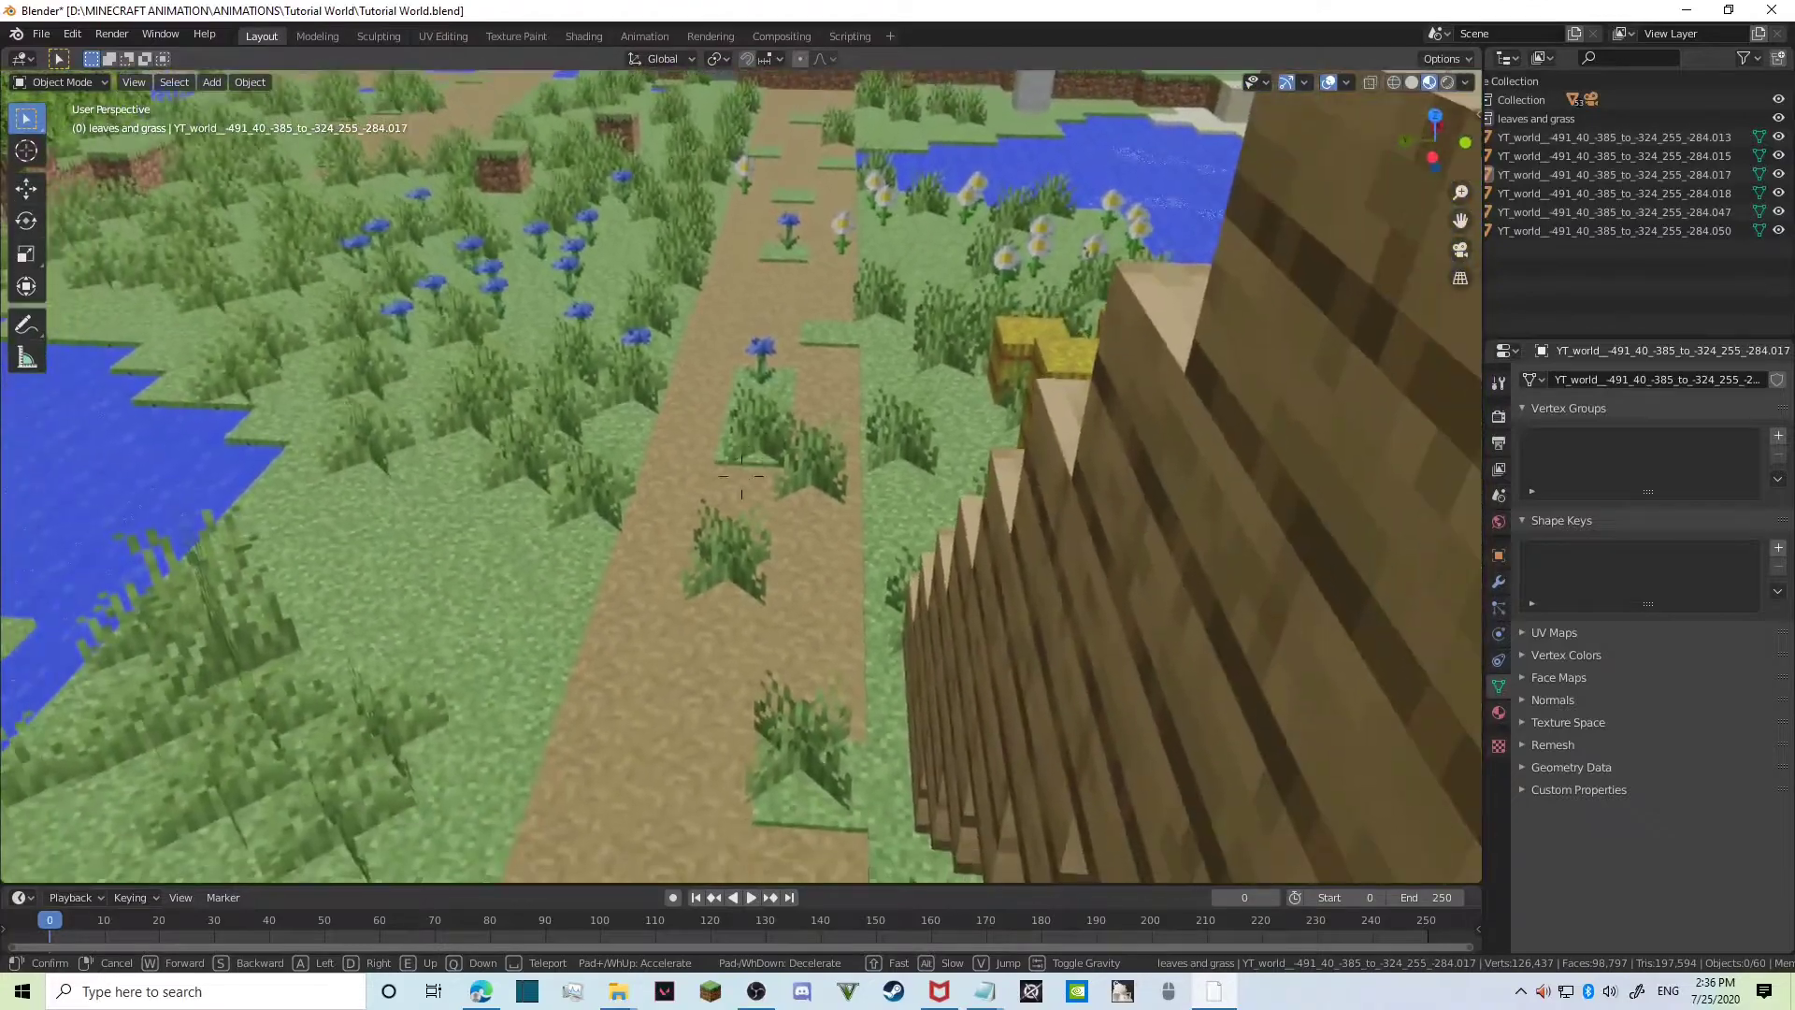
click(717, 620)
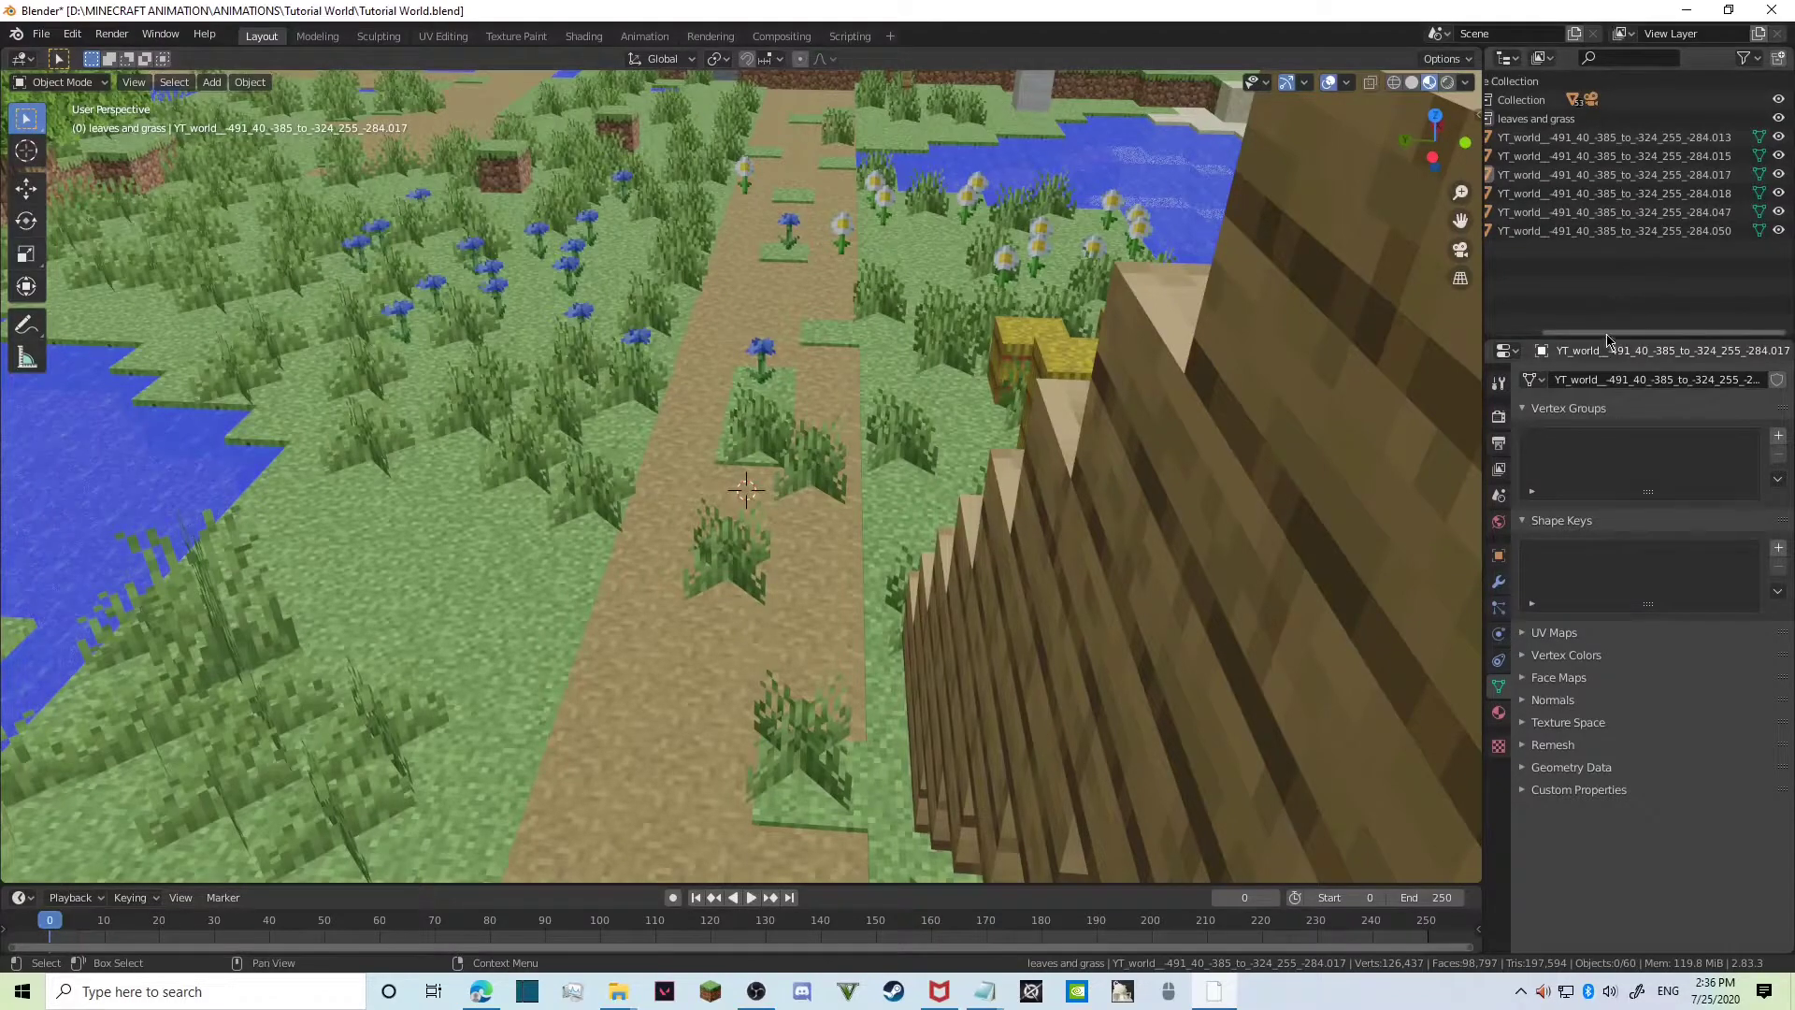
Make the Scene Collection the active collection and bring the dirt path beside the hay bales into view.
drag(1605, 333, 1540, 344)
drag(1778, 136, 1776, 292)
key(shift+grave)
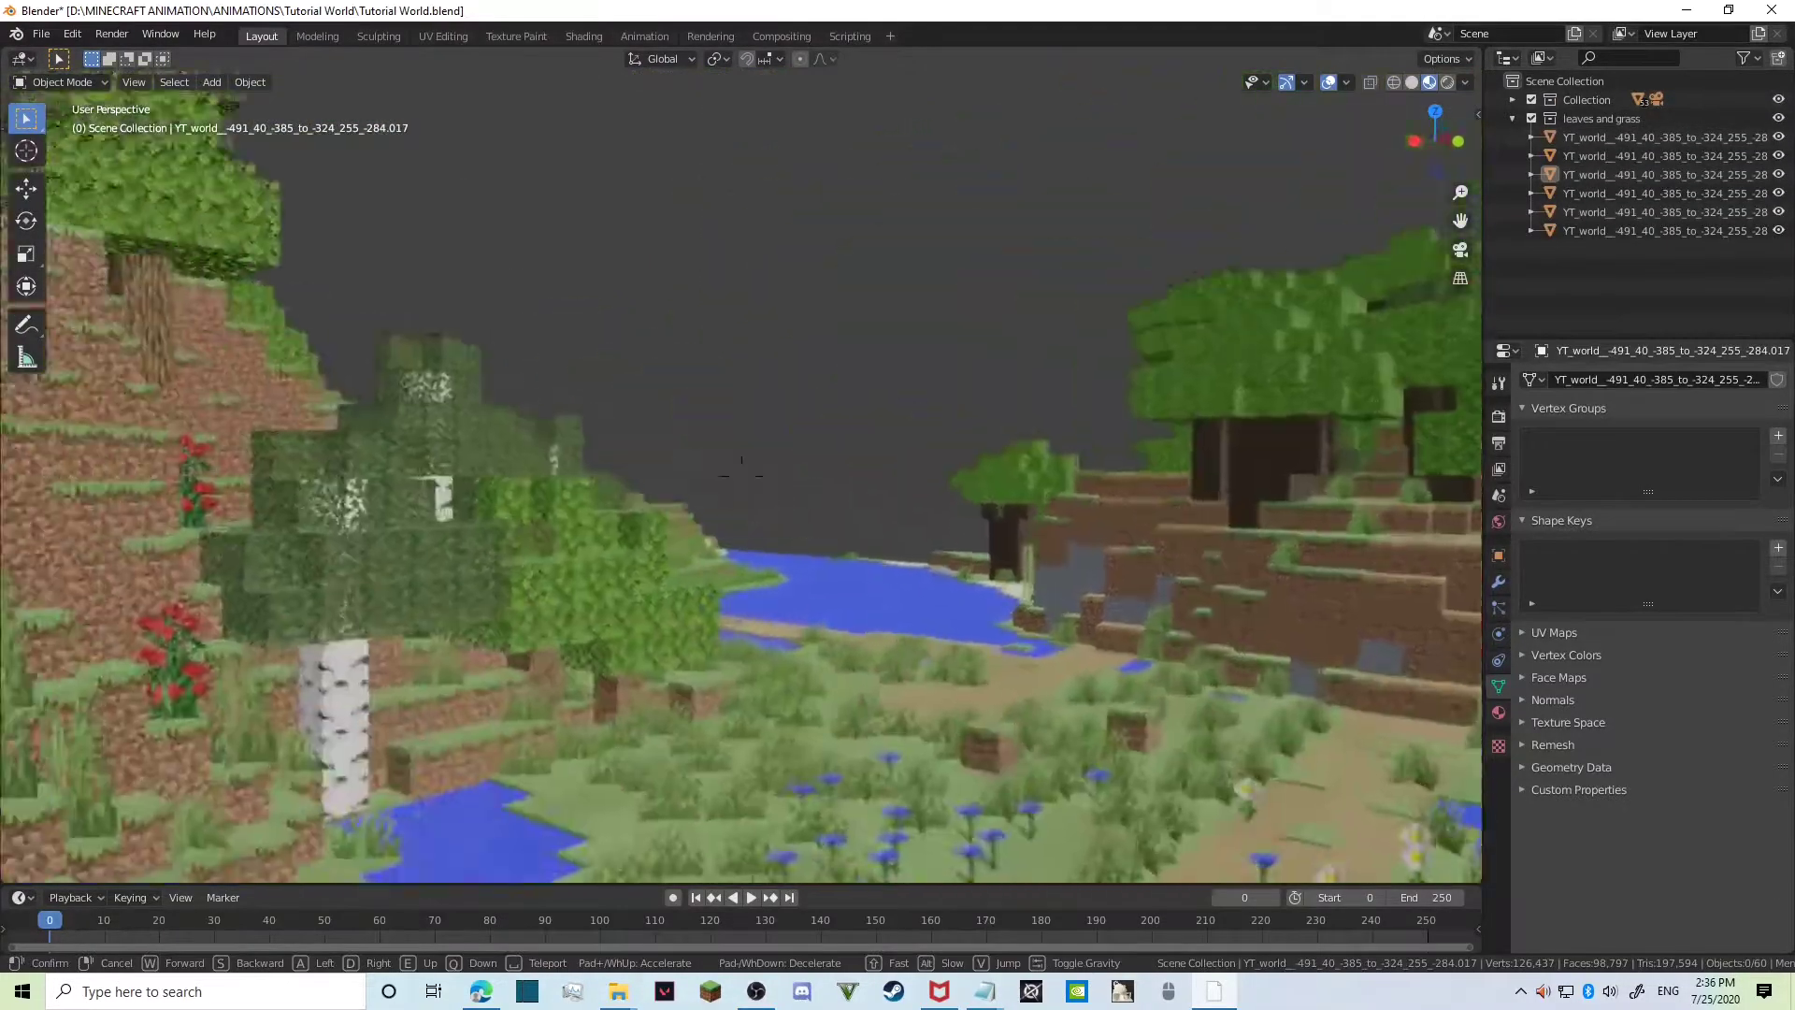
key(s)
key(w)
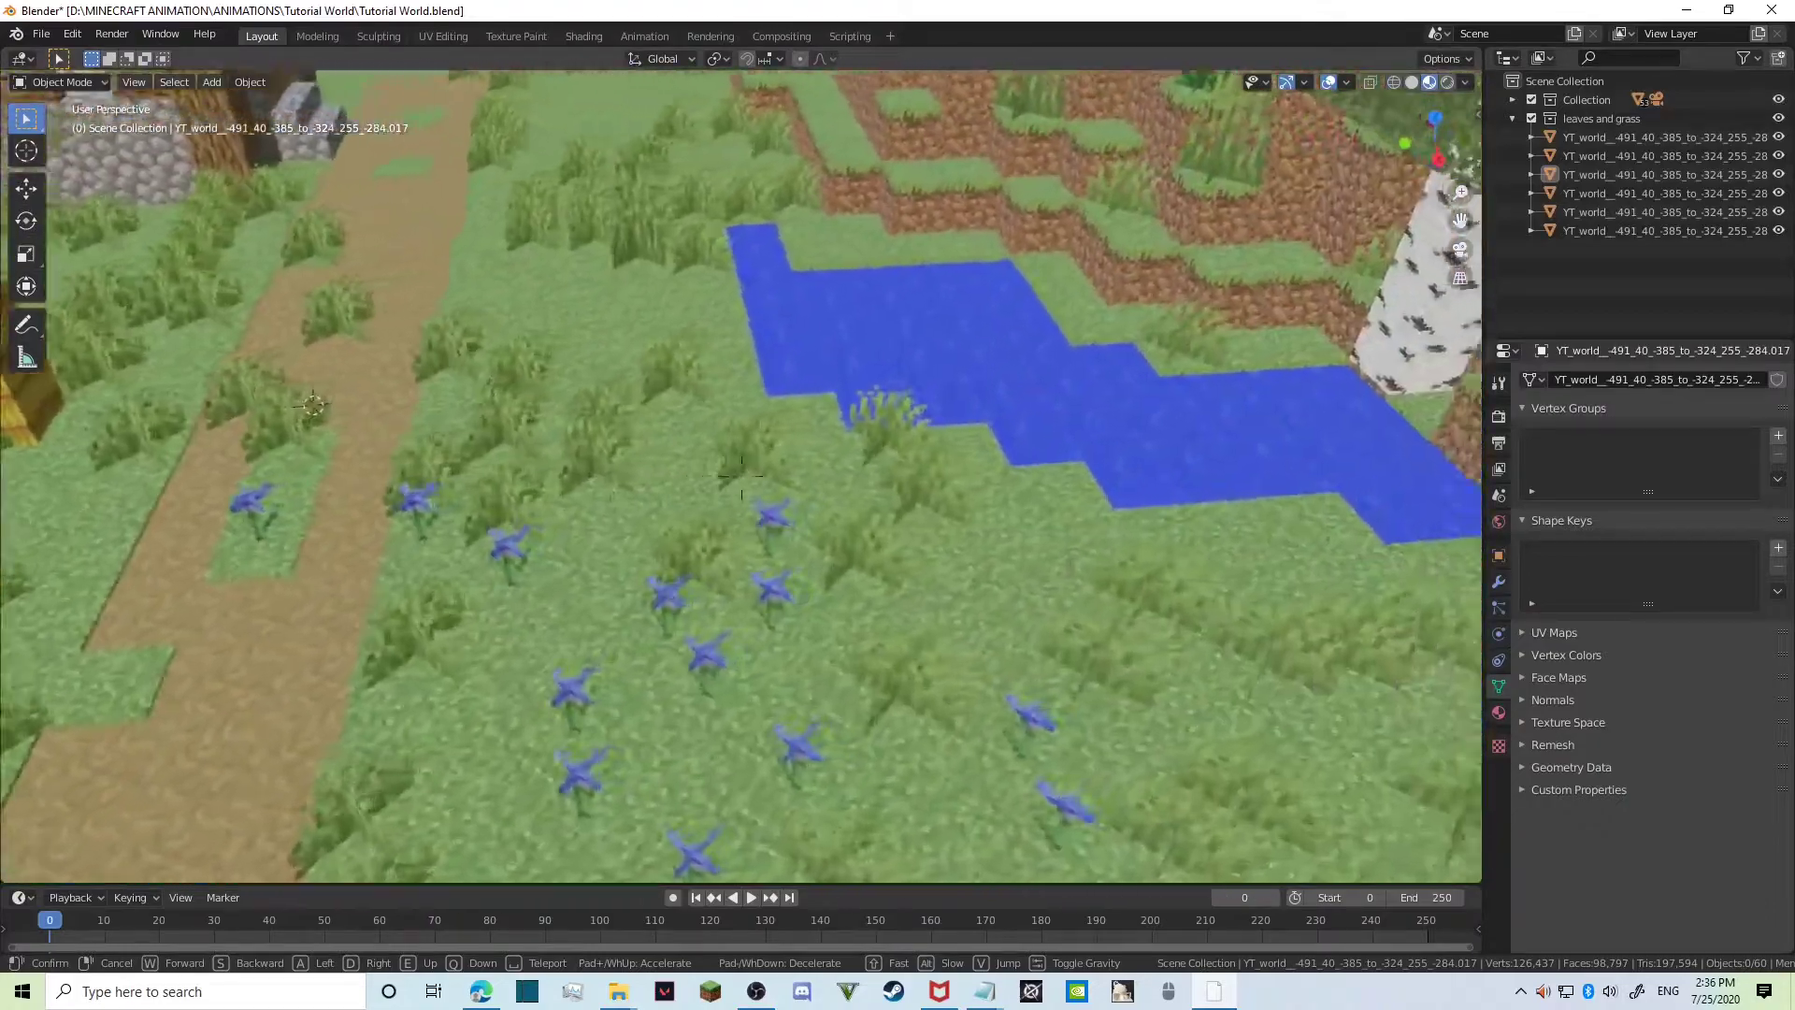
key(w)
key(s)
click(744, 484)
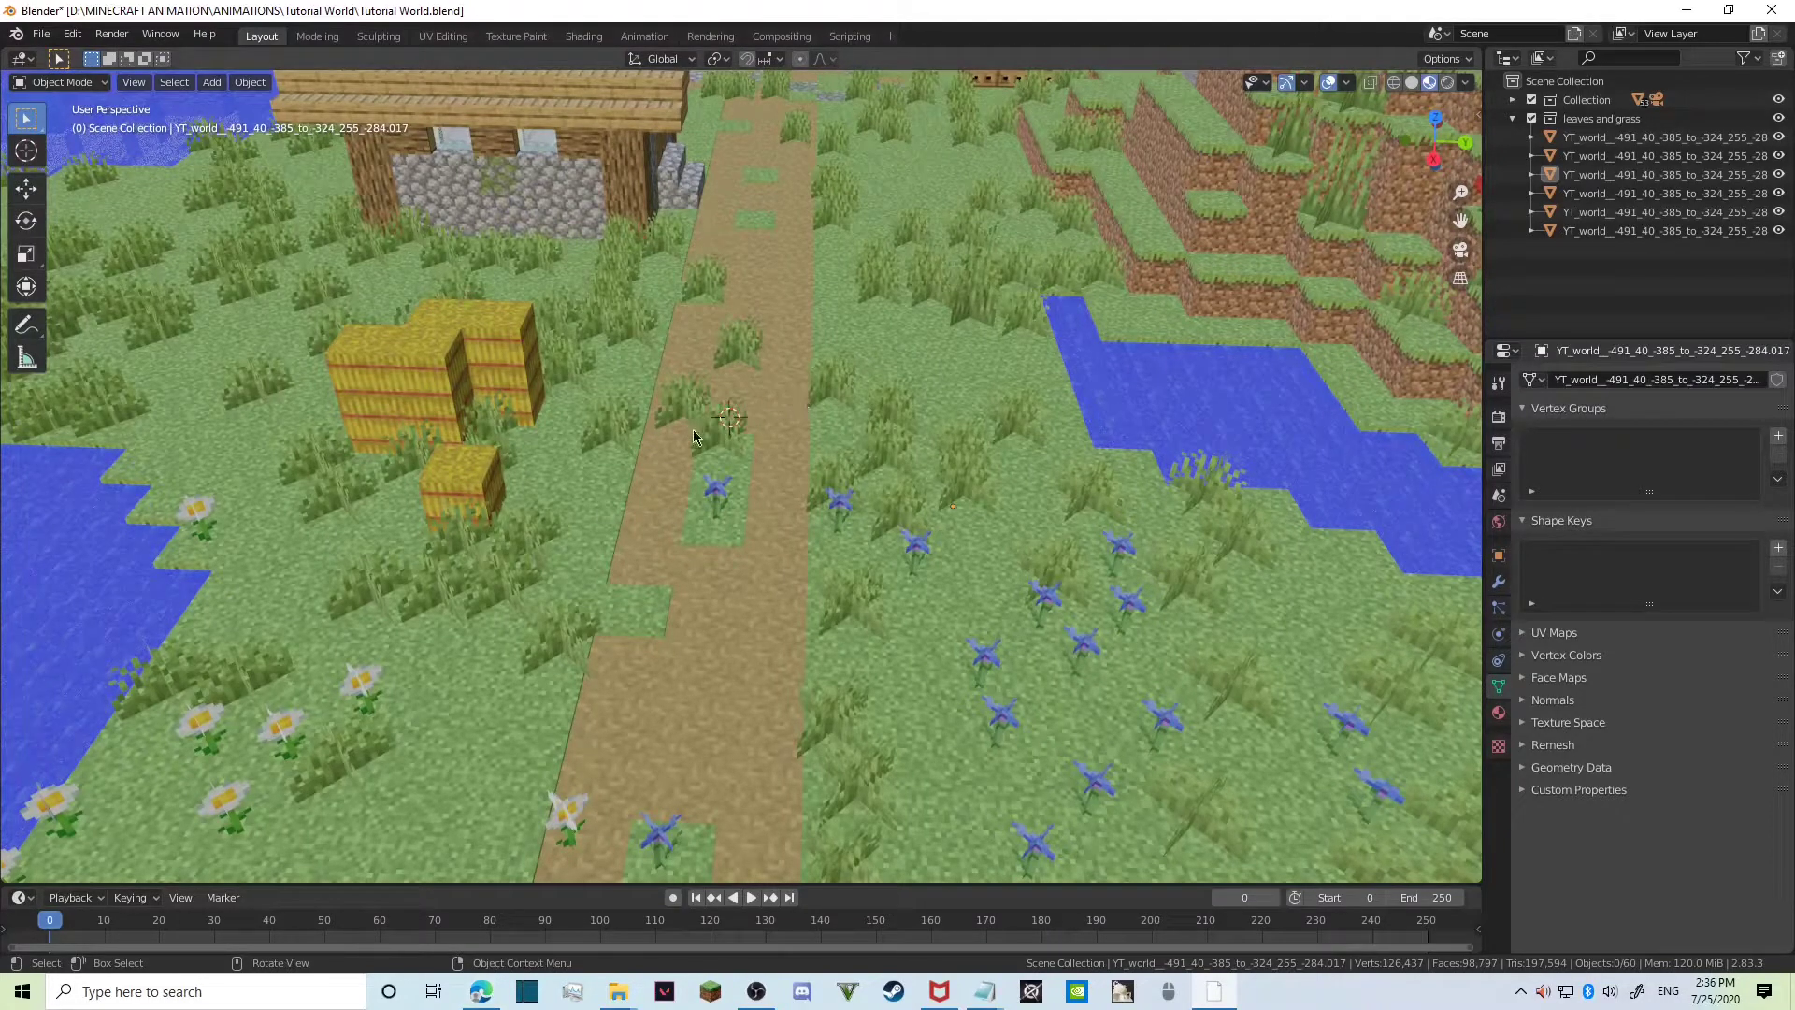
Start an Append and browse to the folder D:\MINECRAFT ANIMATION\TOOLS, ETC\RIGS, BLOCKS, ITEMS.
click(41, 34)
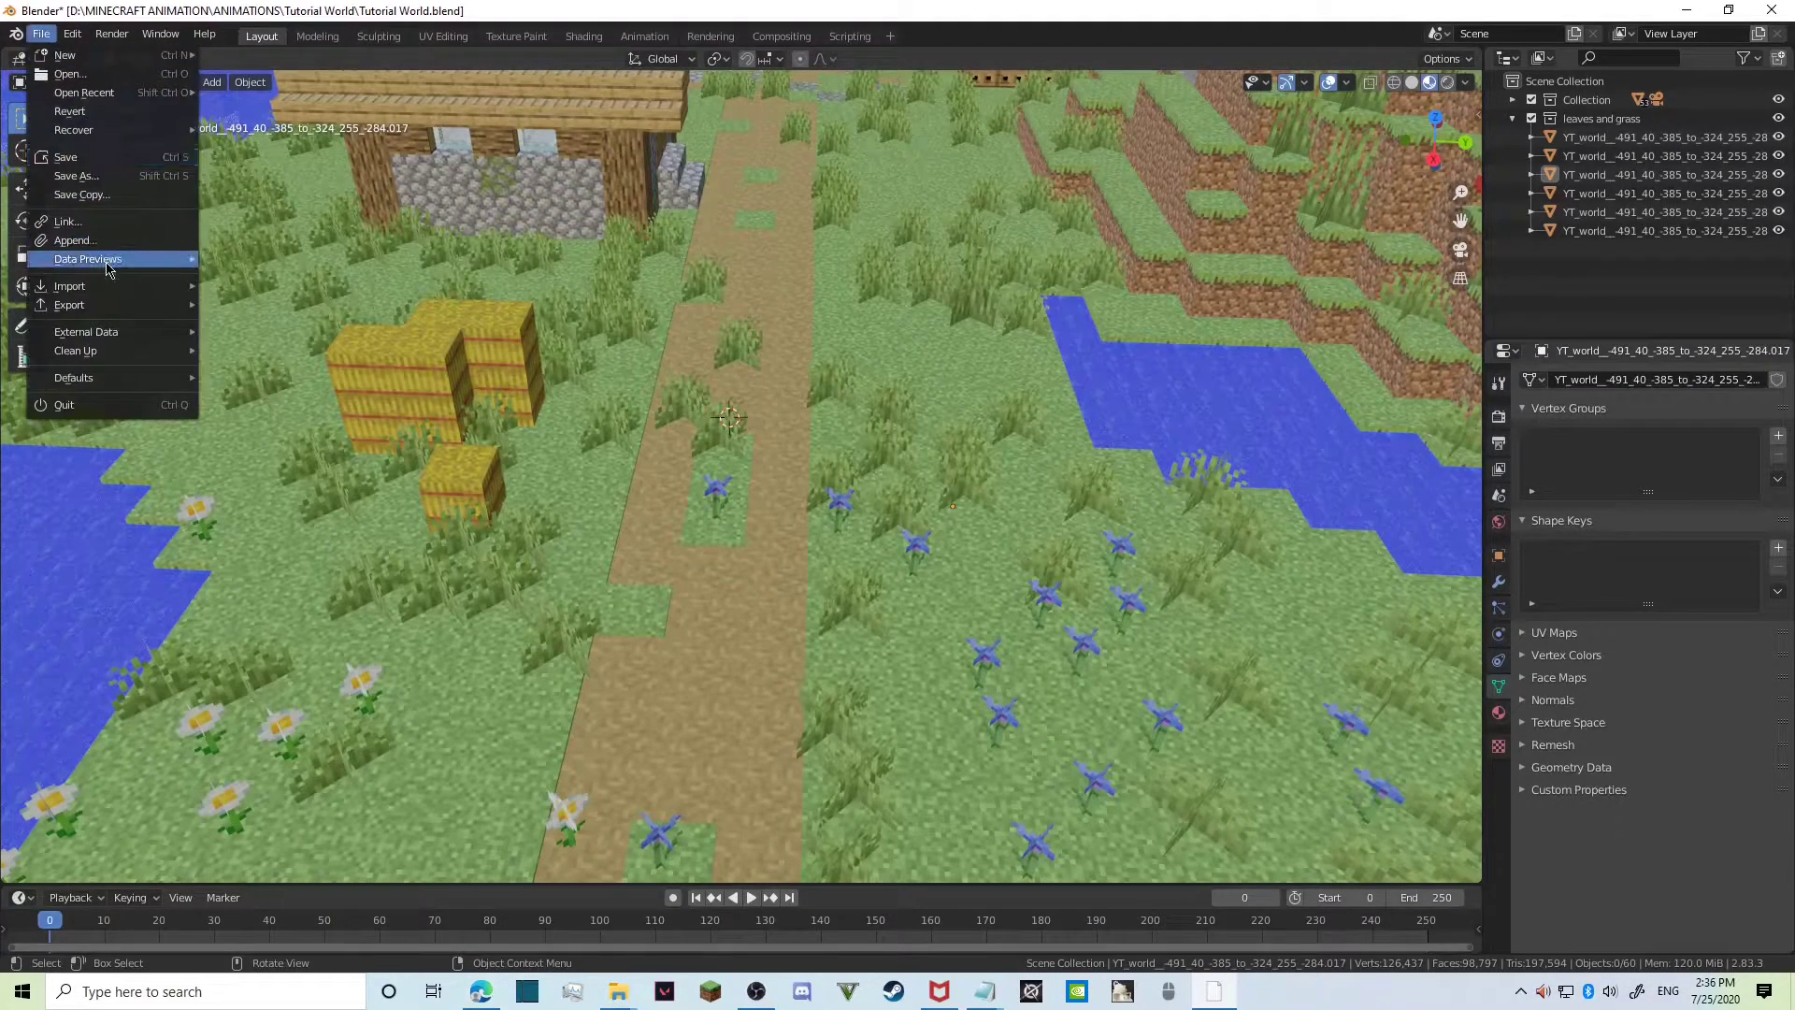
click(66, 245)
click(719, 153)
click(719, 152)
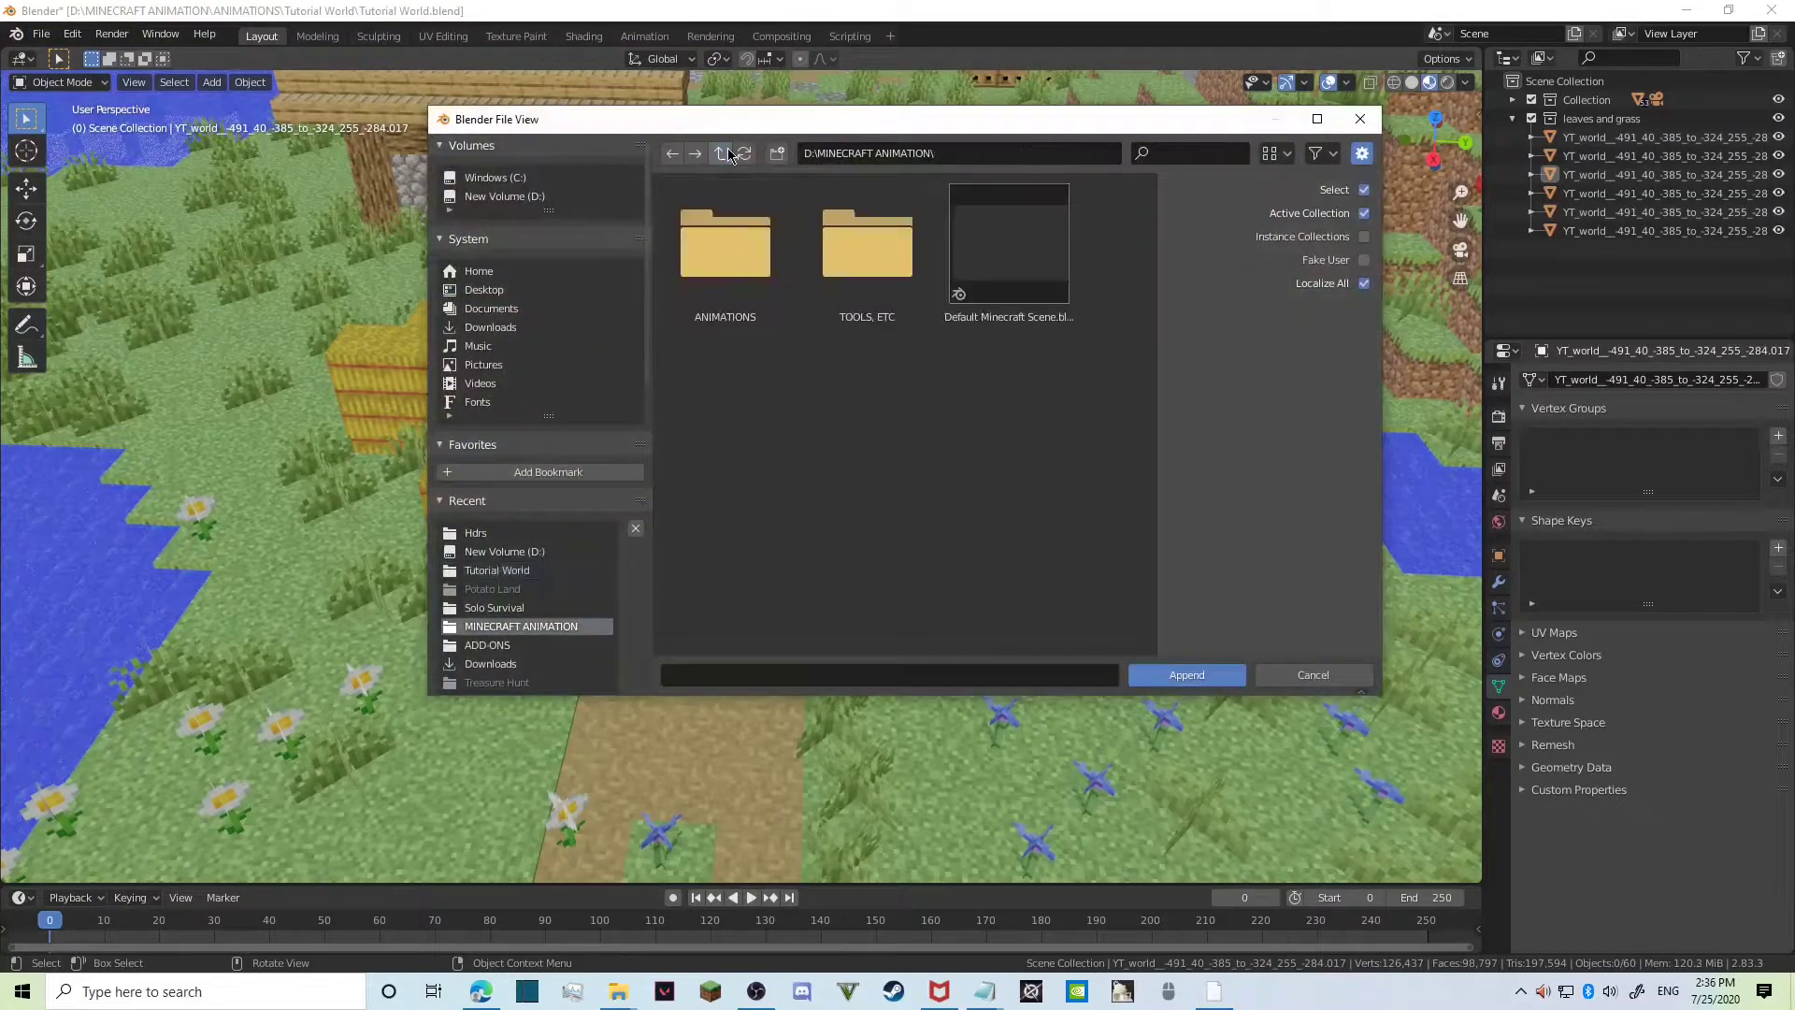
click(719, 153)
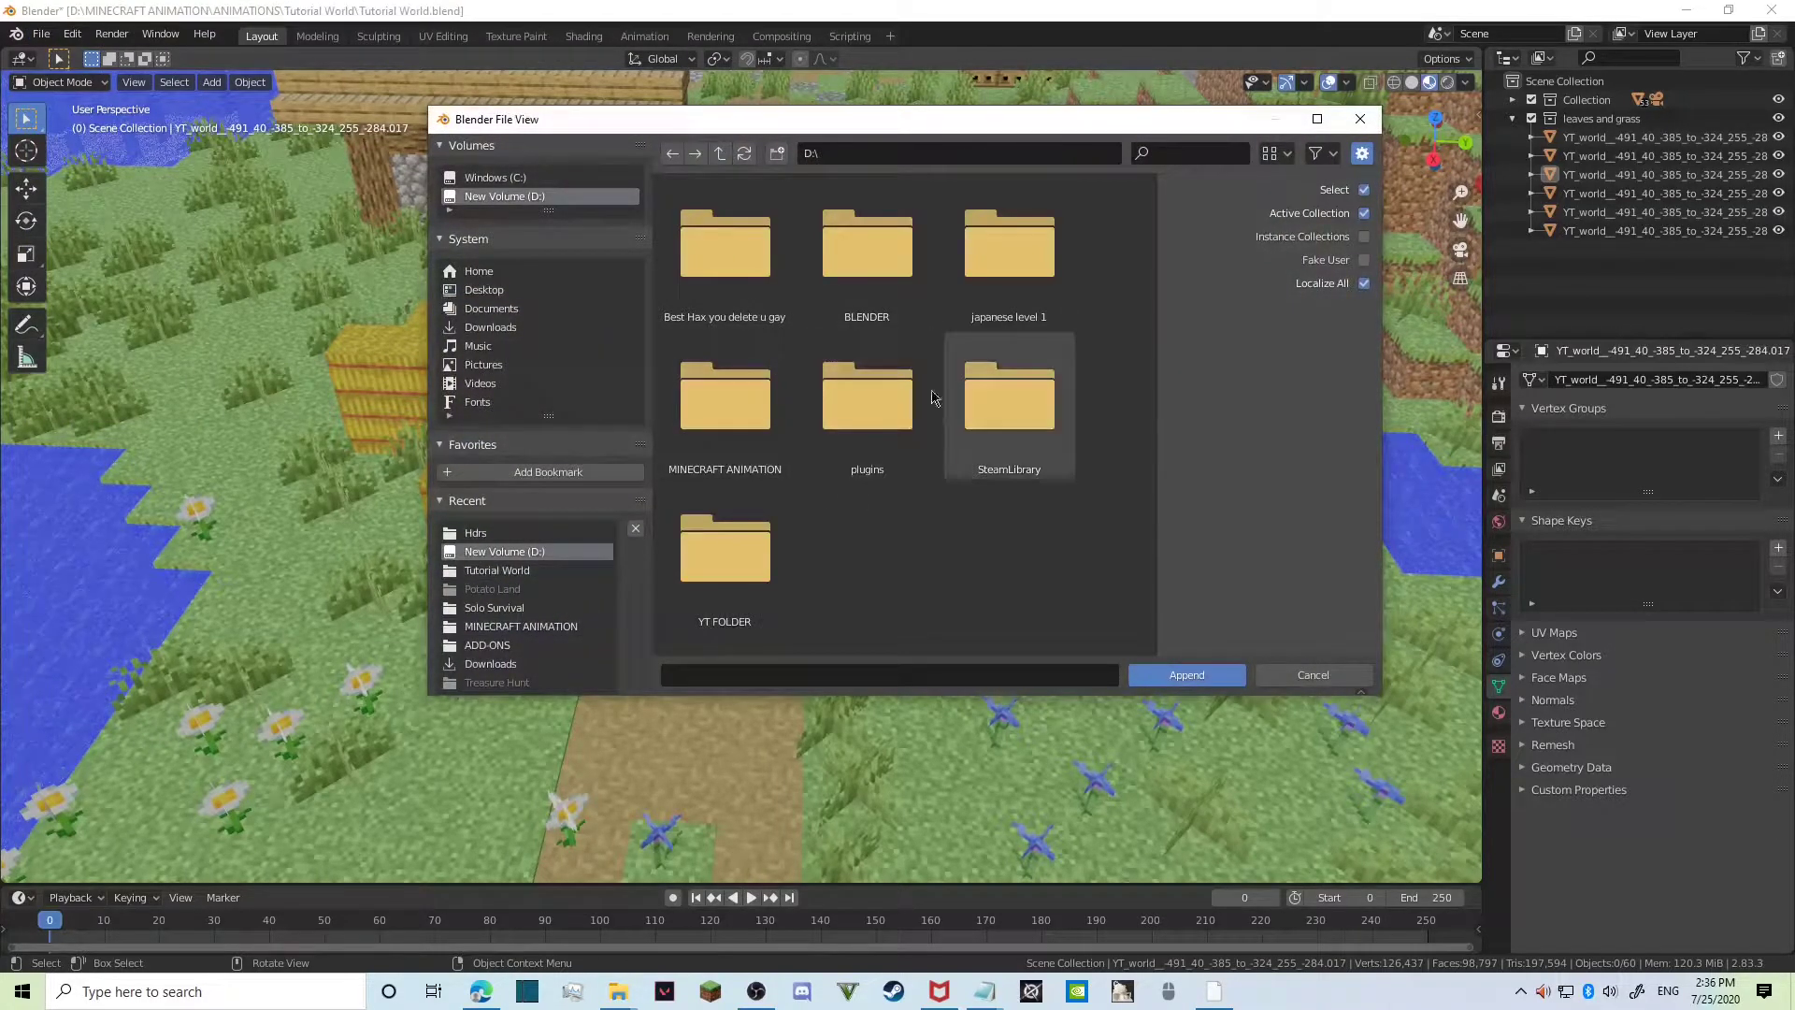
click(756, 412)
click(860, 254)
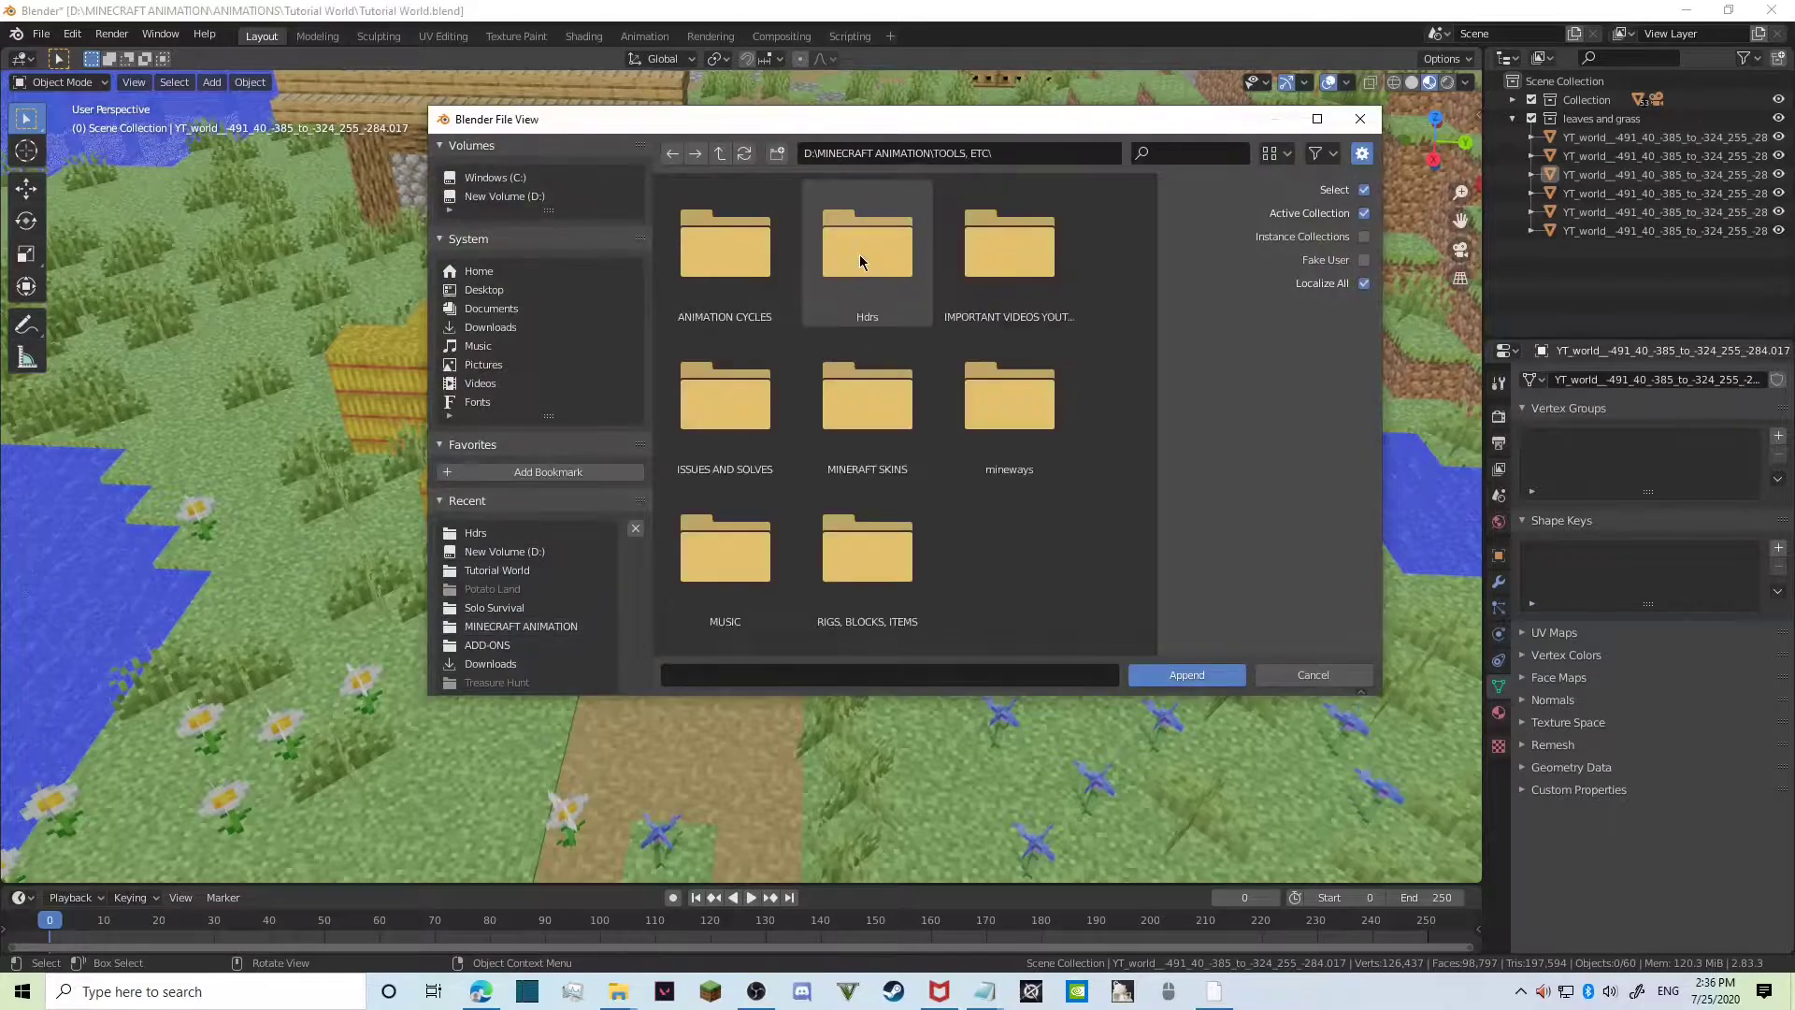
click(891, 579)
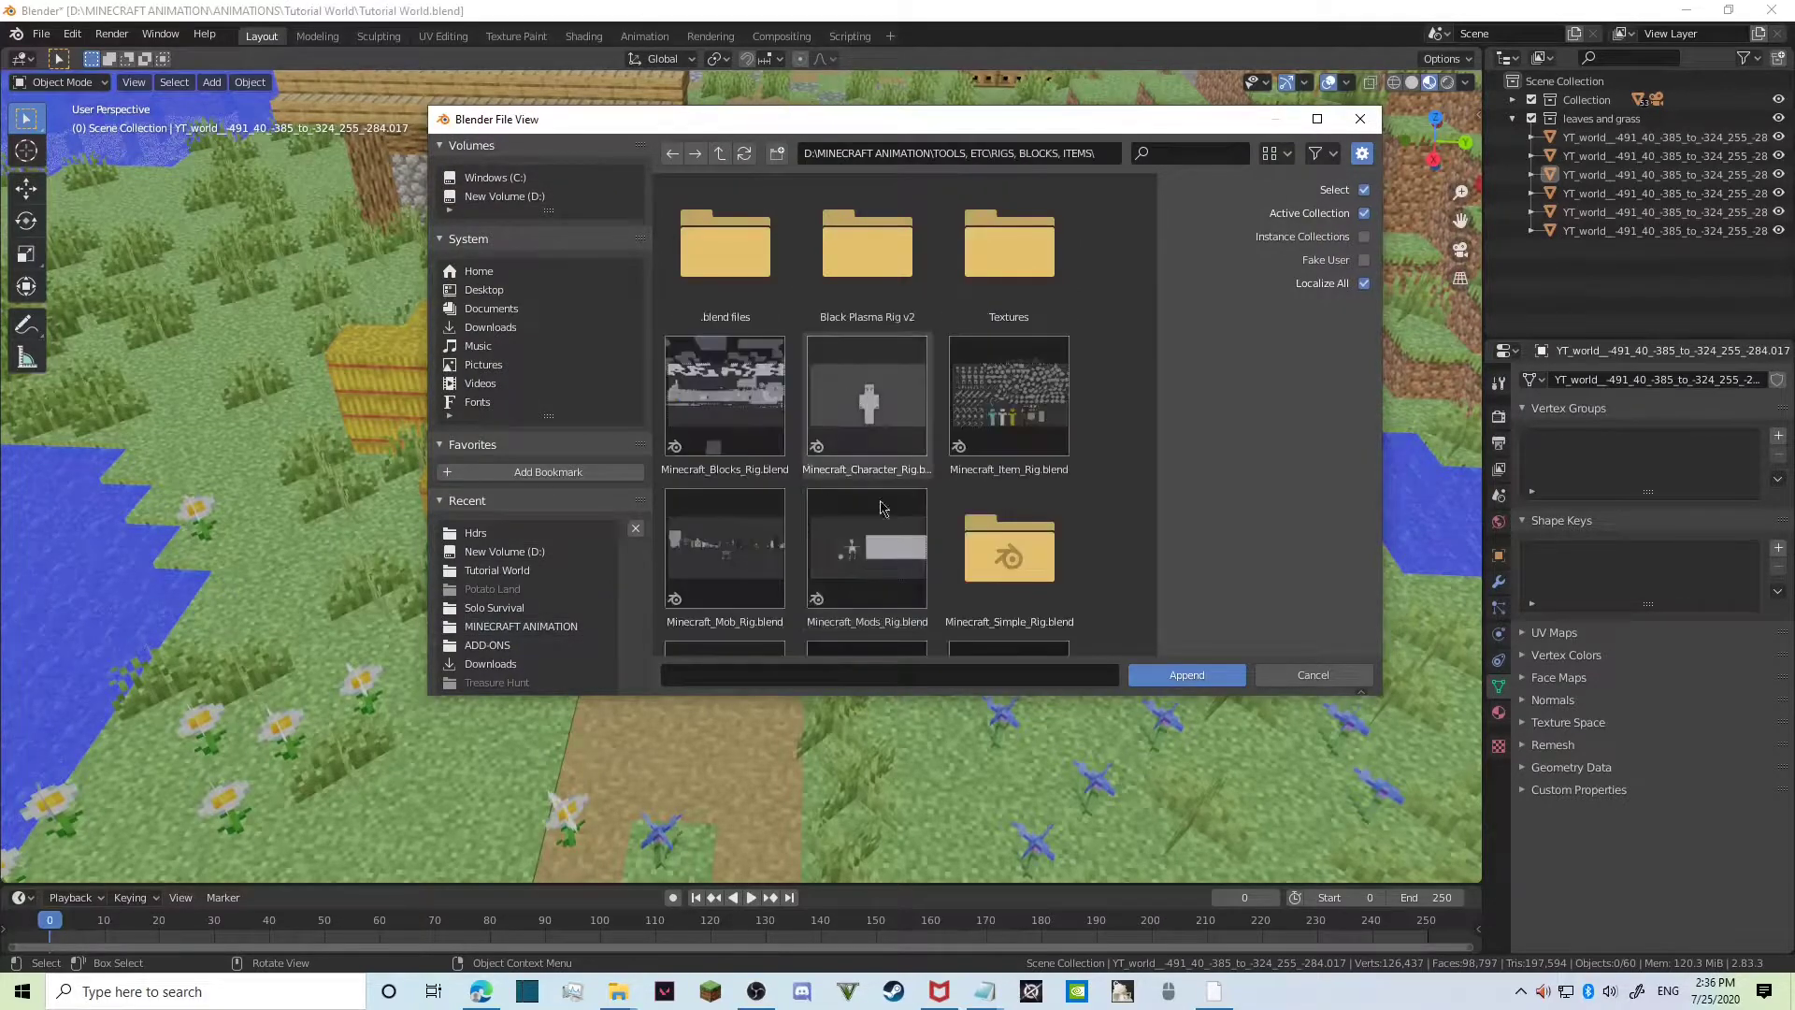
Open Neokat Rig (Armored).blend for appending and show its data categories as a vertical list.
scroll(879, 456, down, 2)
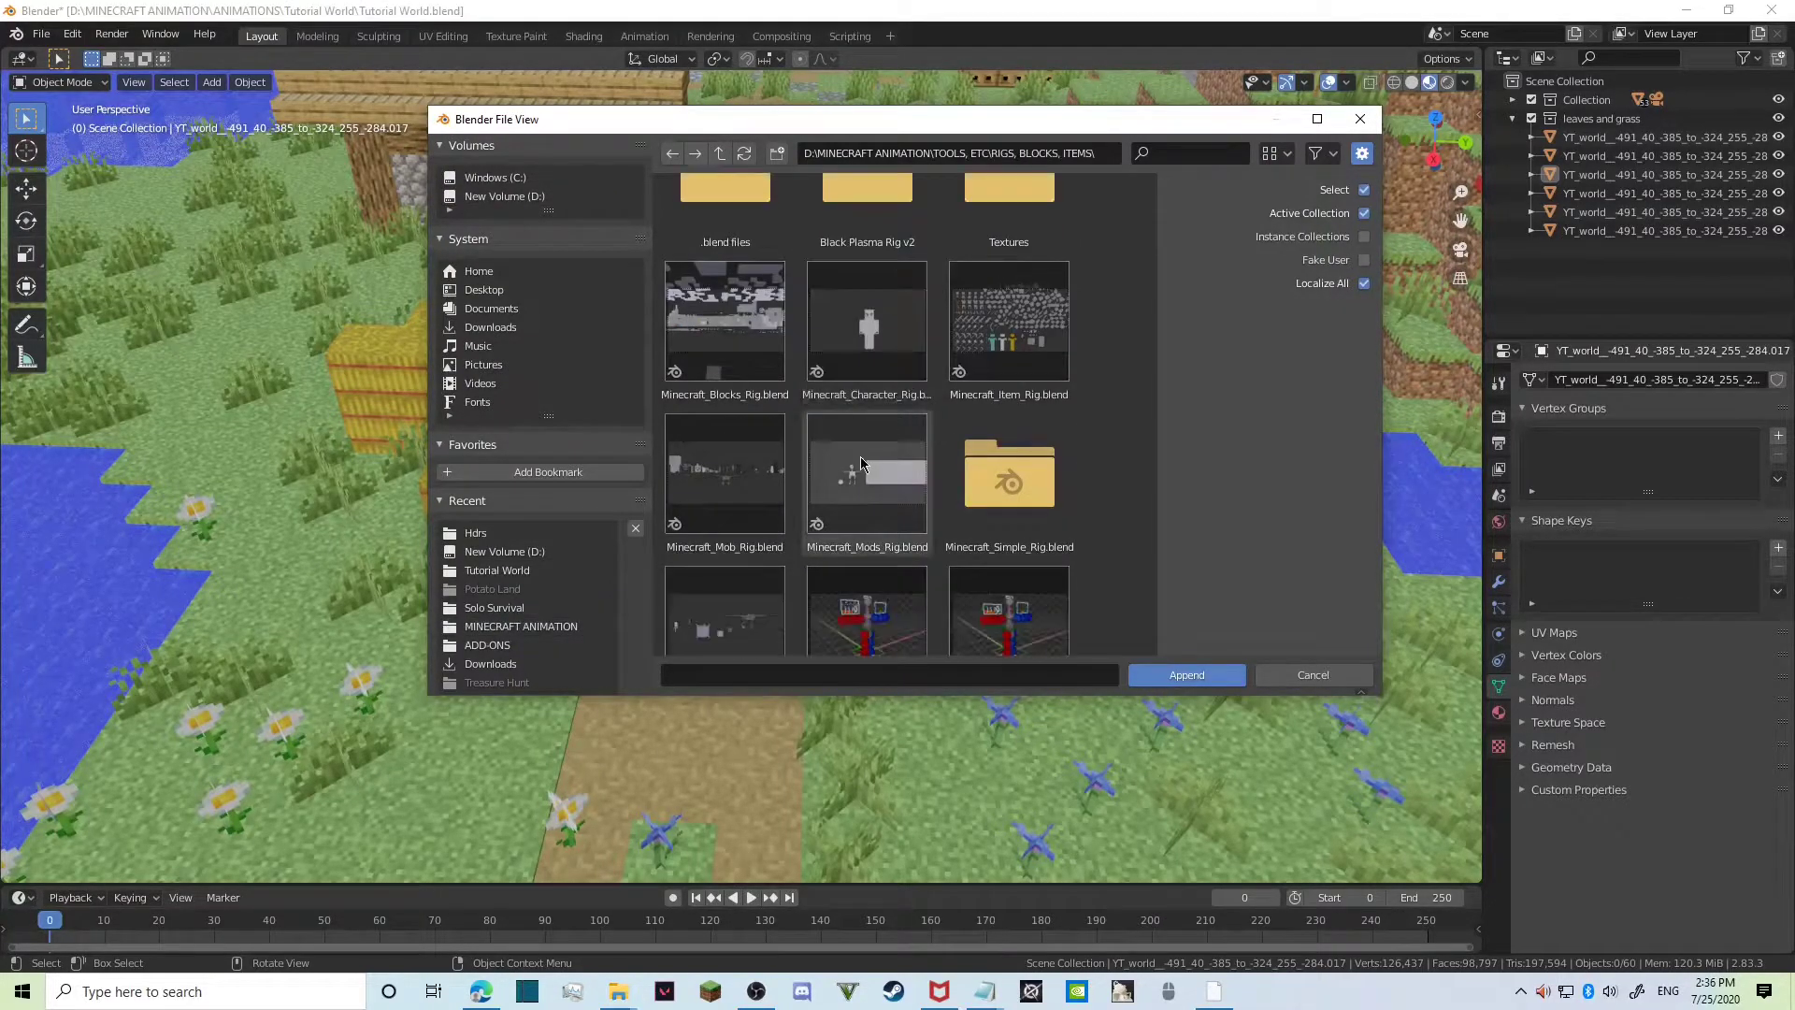
scroll(861, 465, down, 5)
click(861, 465)
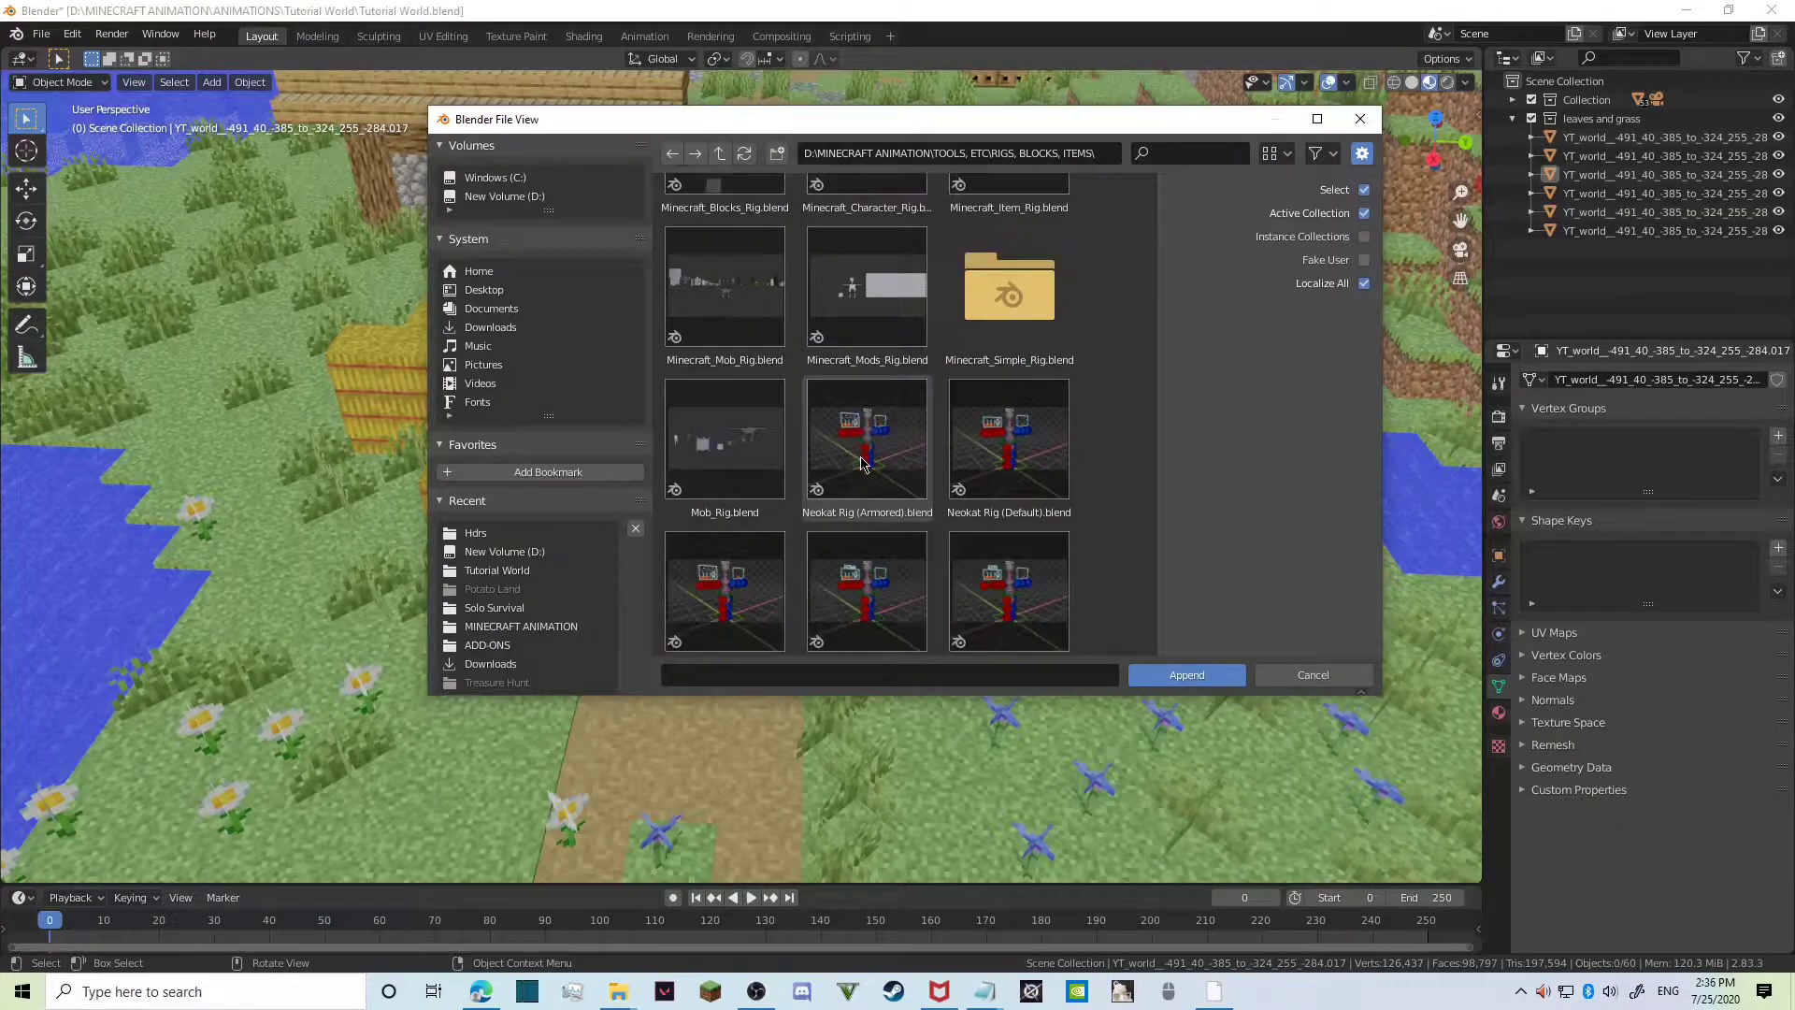
click(1180, 674)
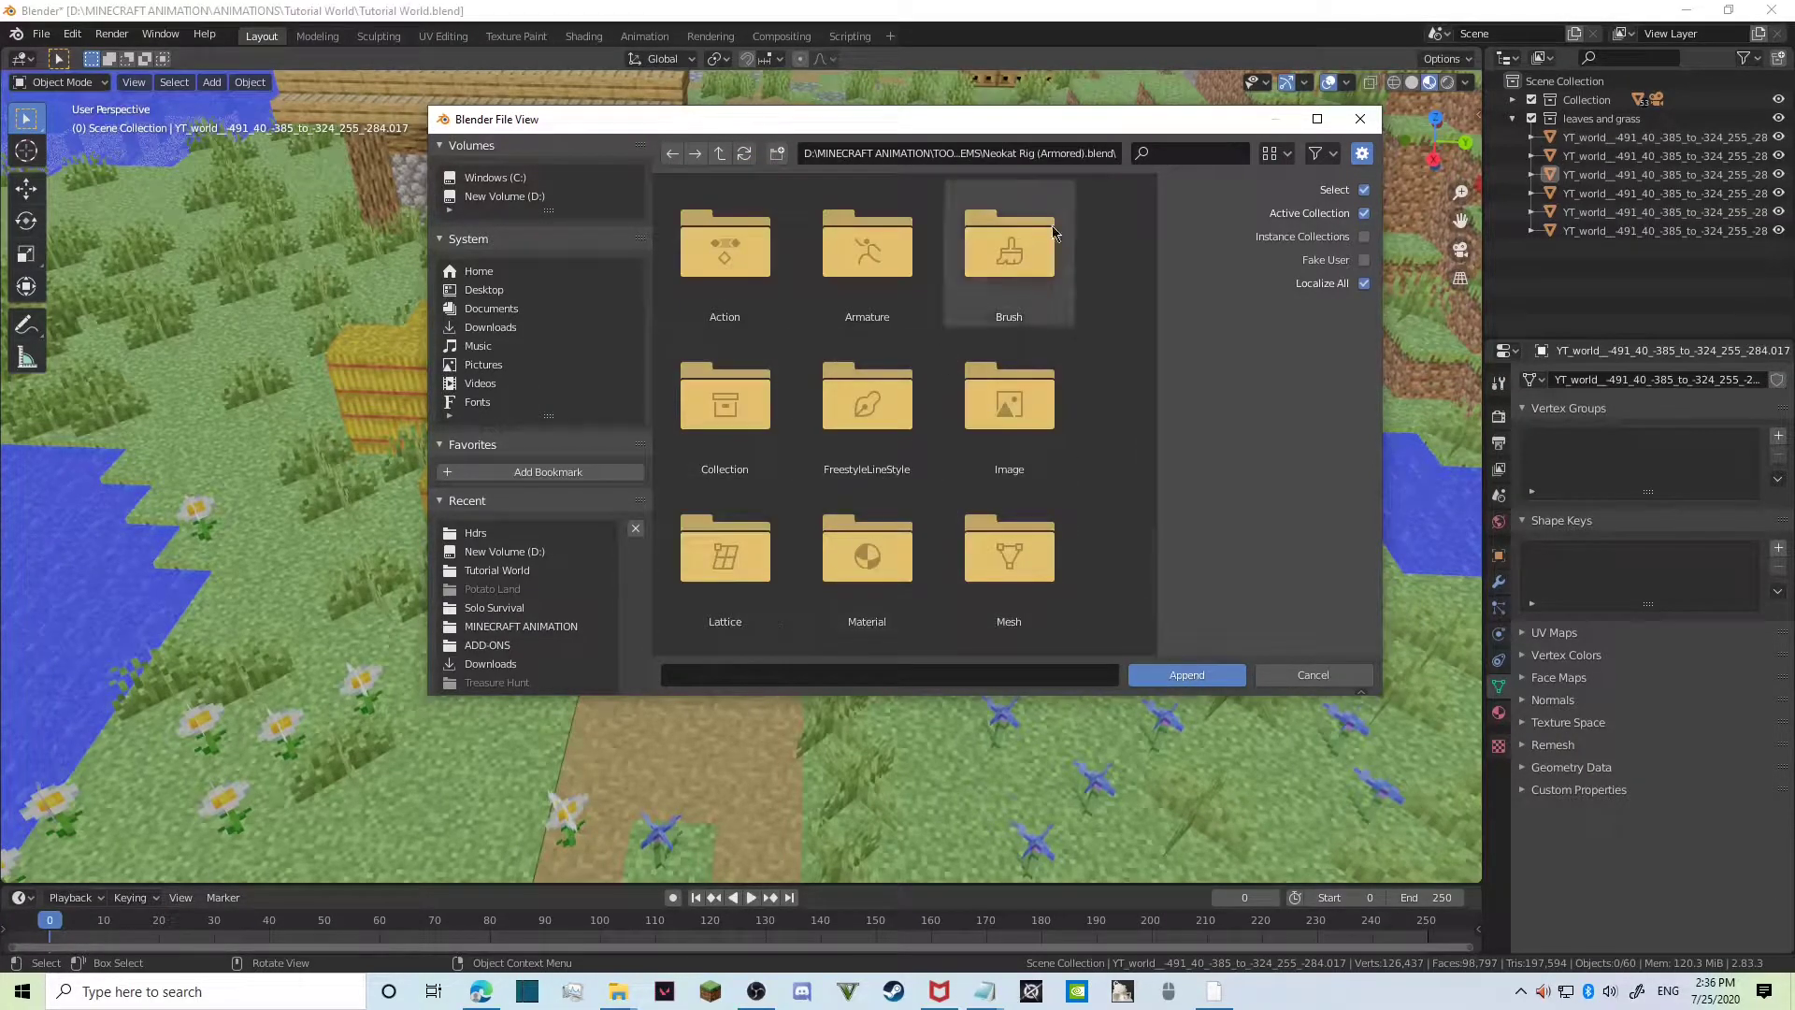
click(1275, 153)
click(1282, 223)
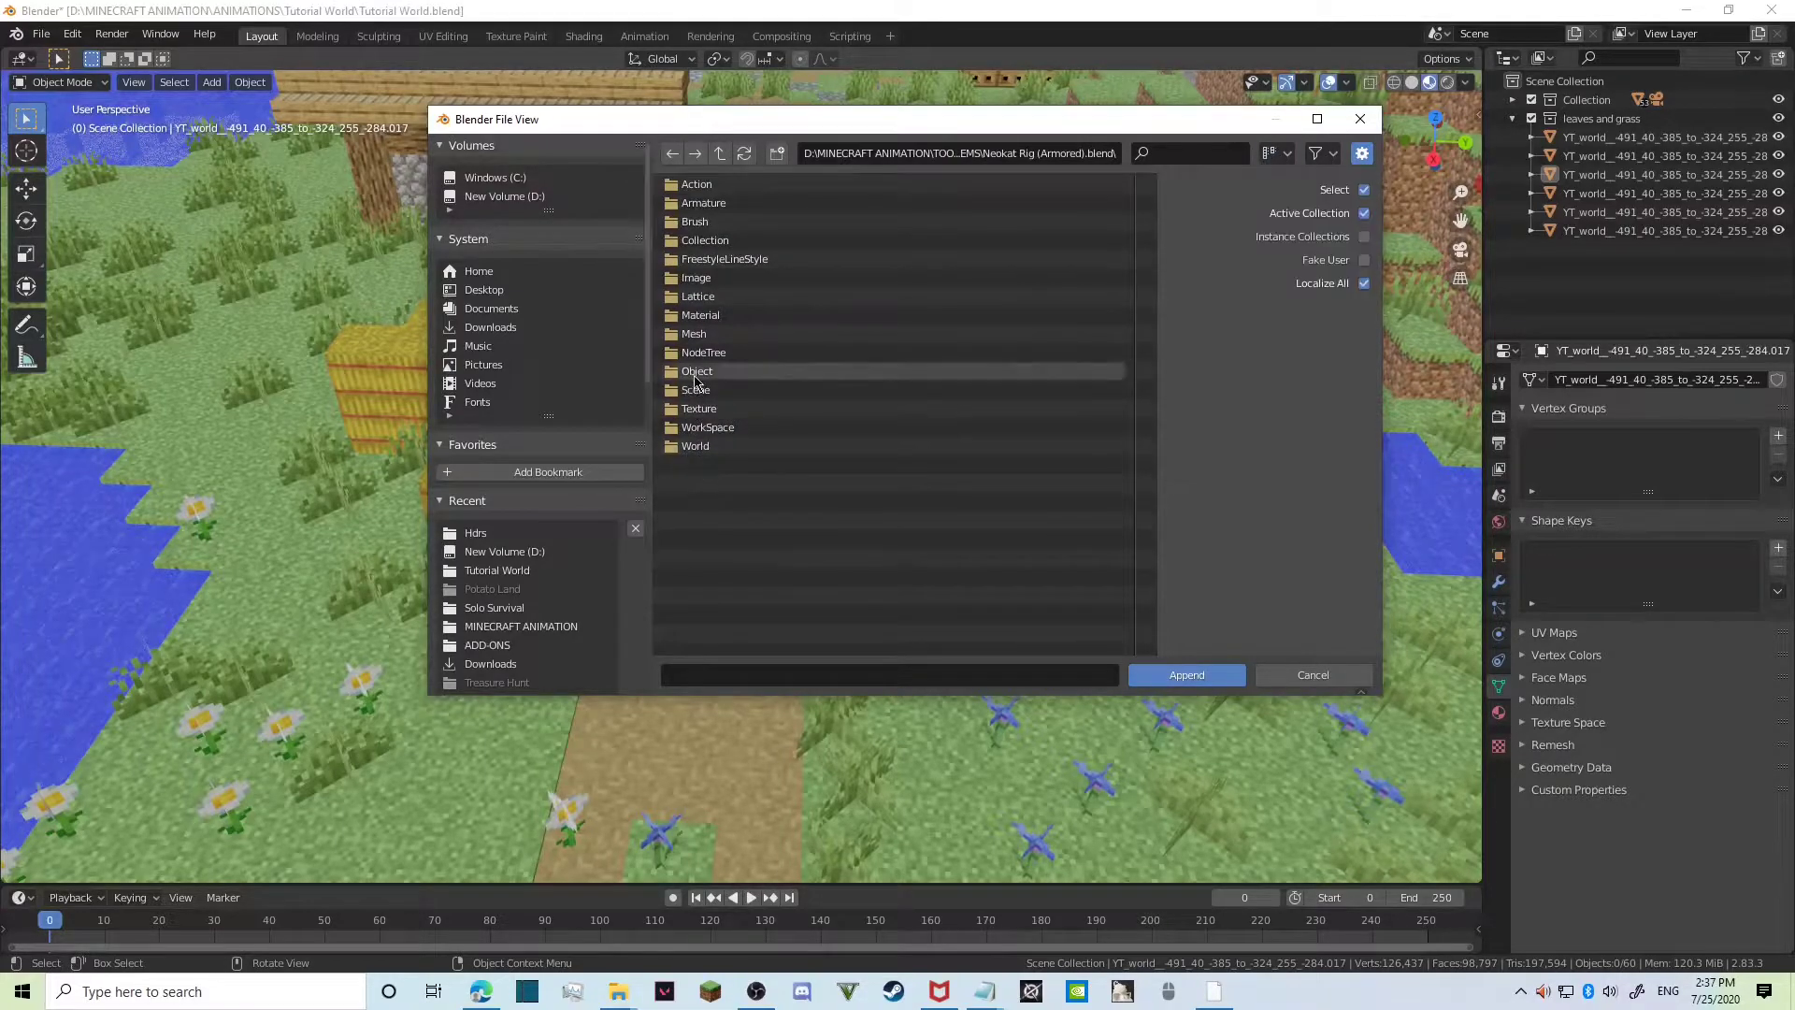
Append everything in the Object category of the Neokat Rig (Armored) file.
double_click(695, 374)
click(748, 371)
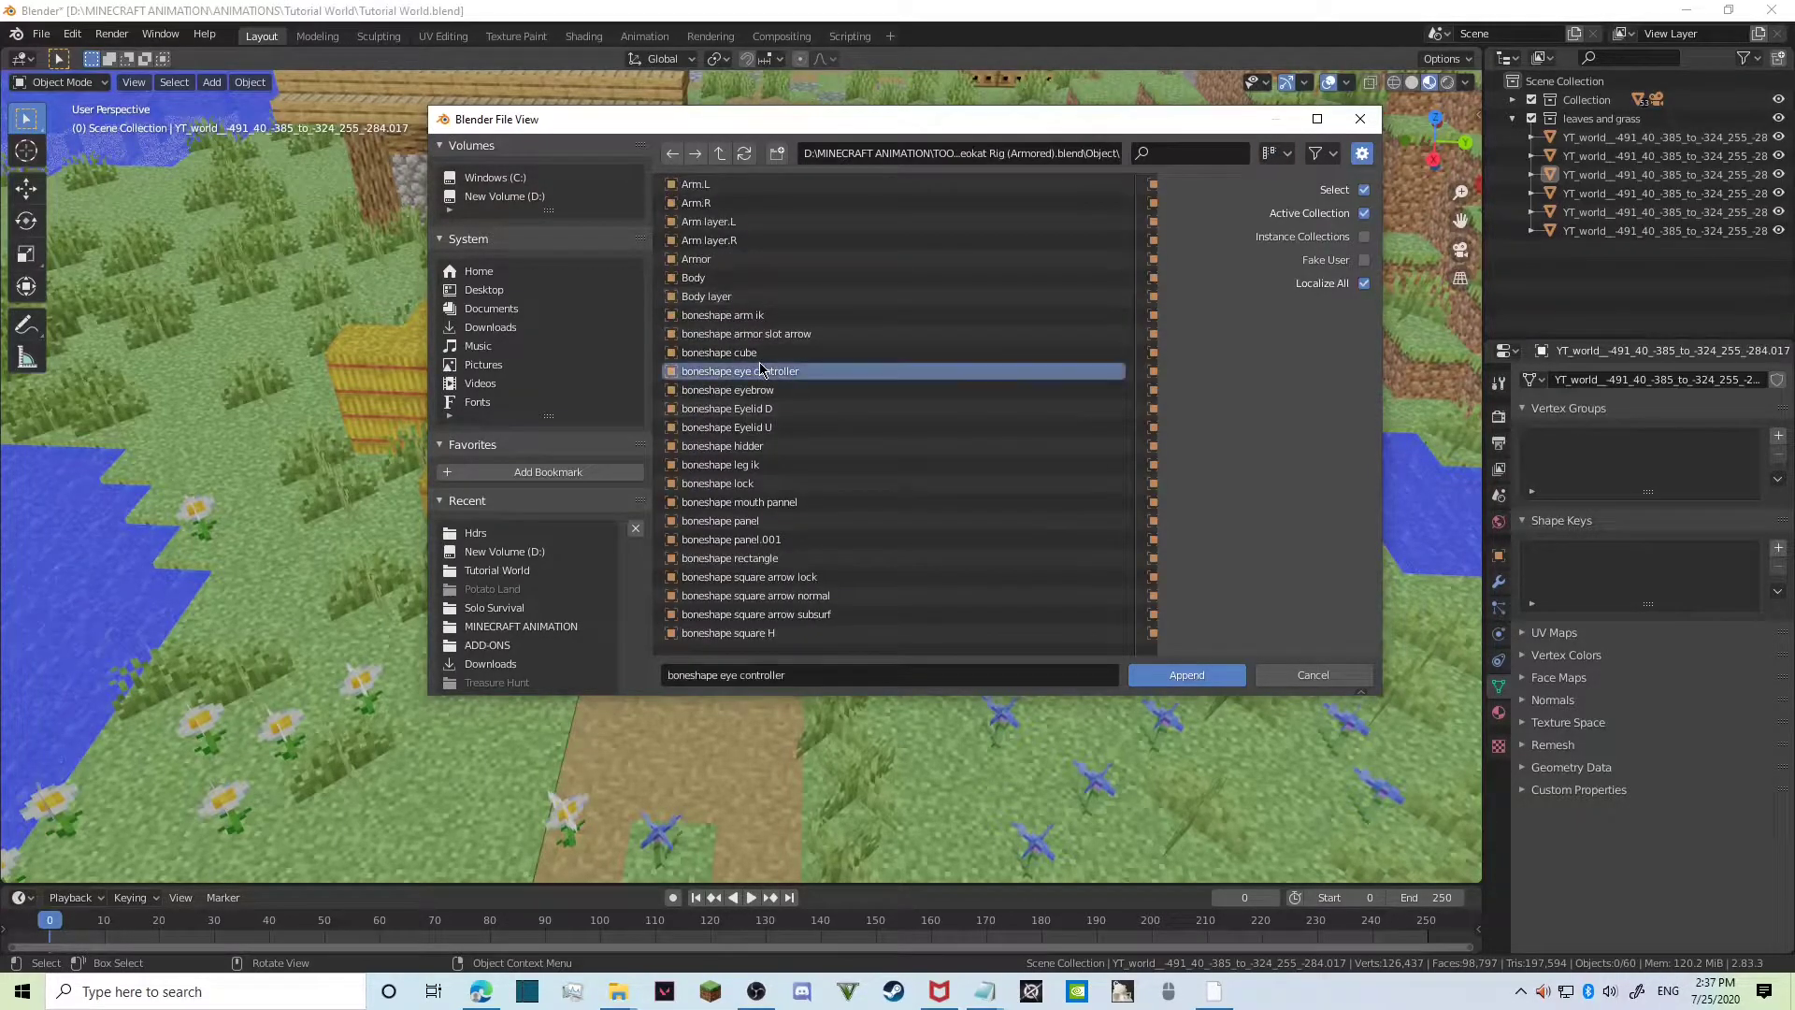
key(a)
click(1187, 674)
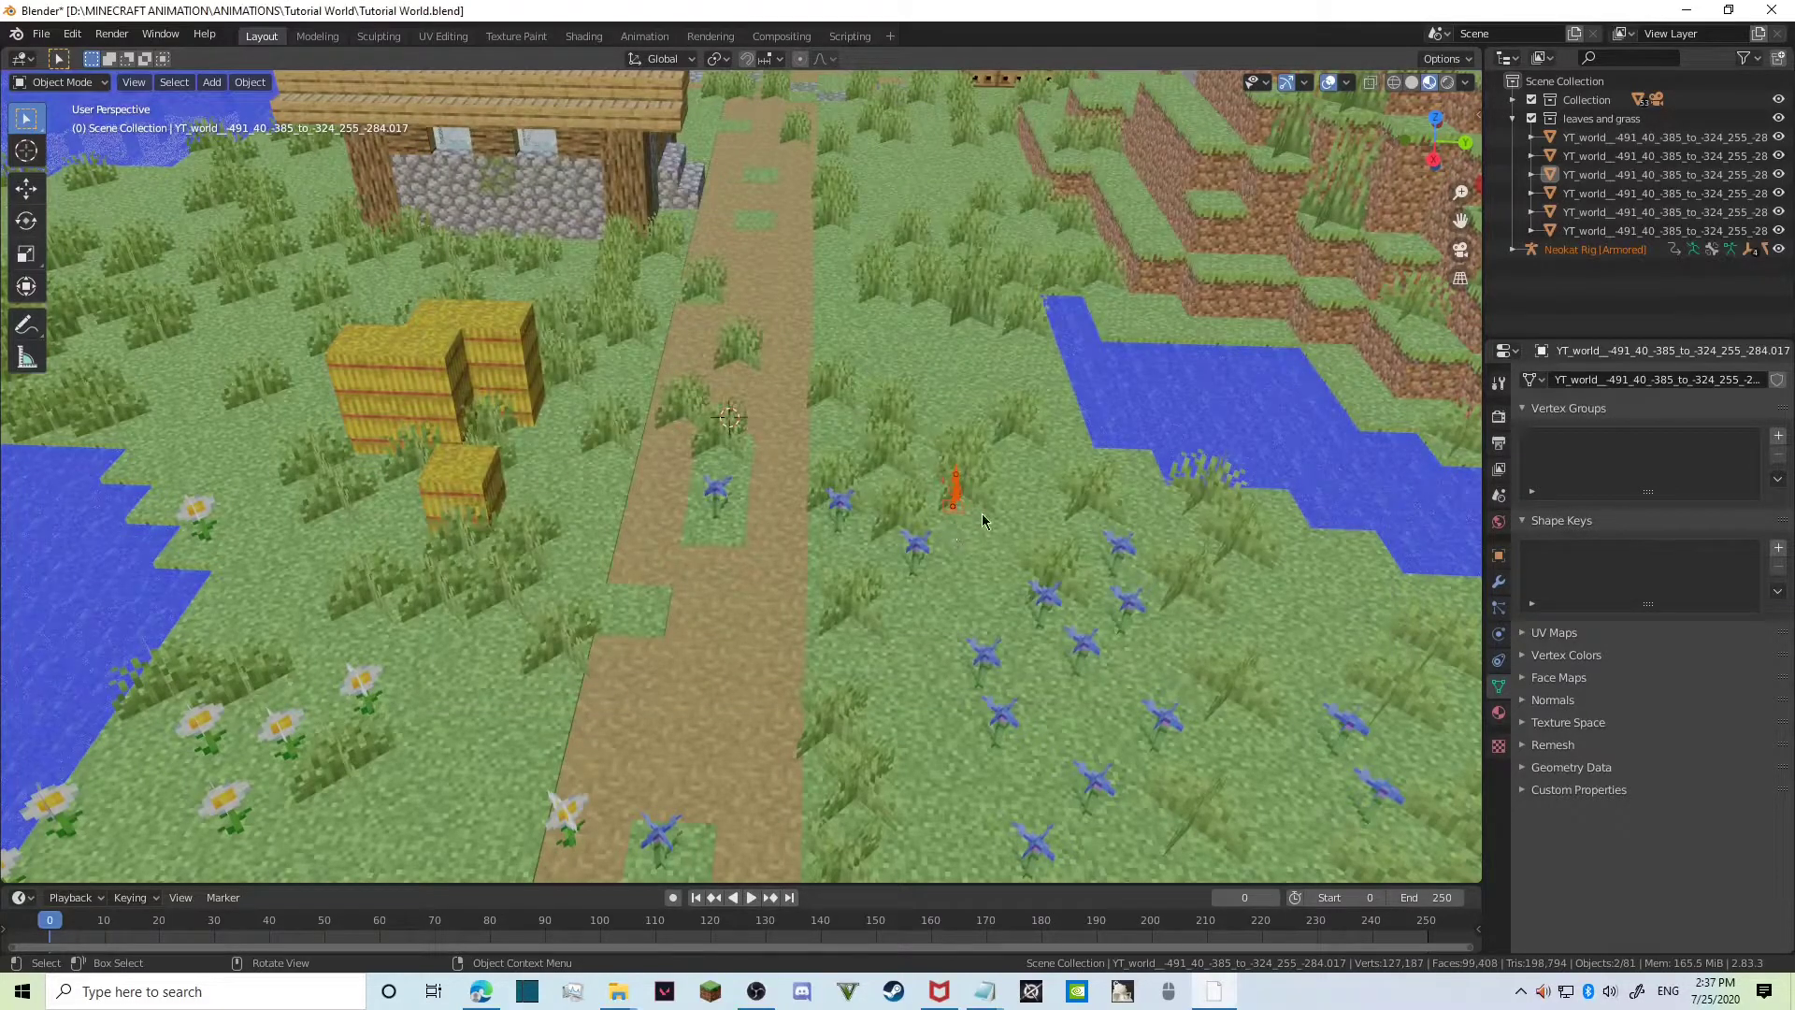
Examine where the appended rig sits relative to the village ground.
key(w)
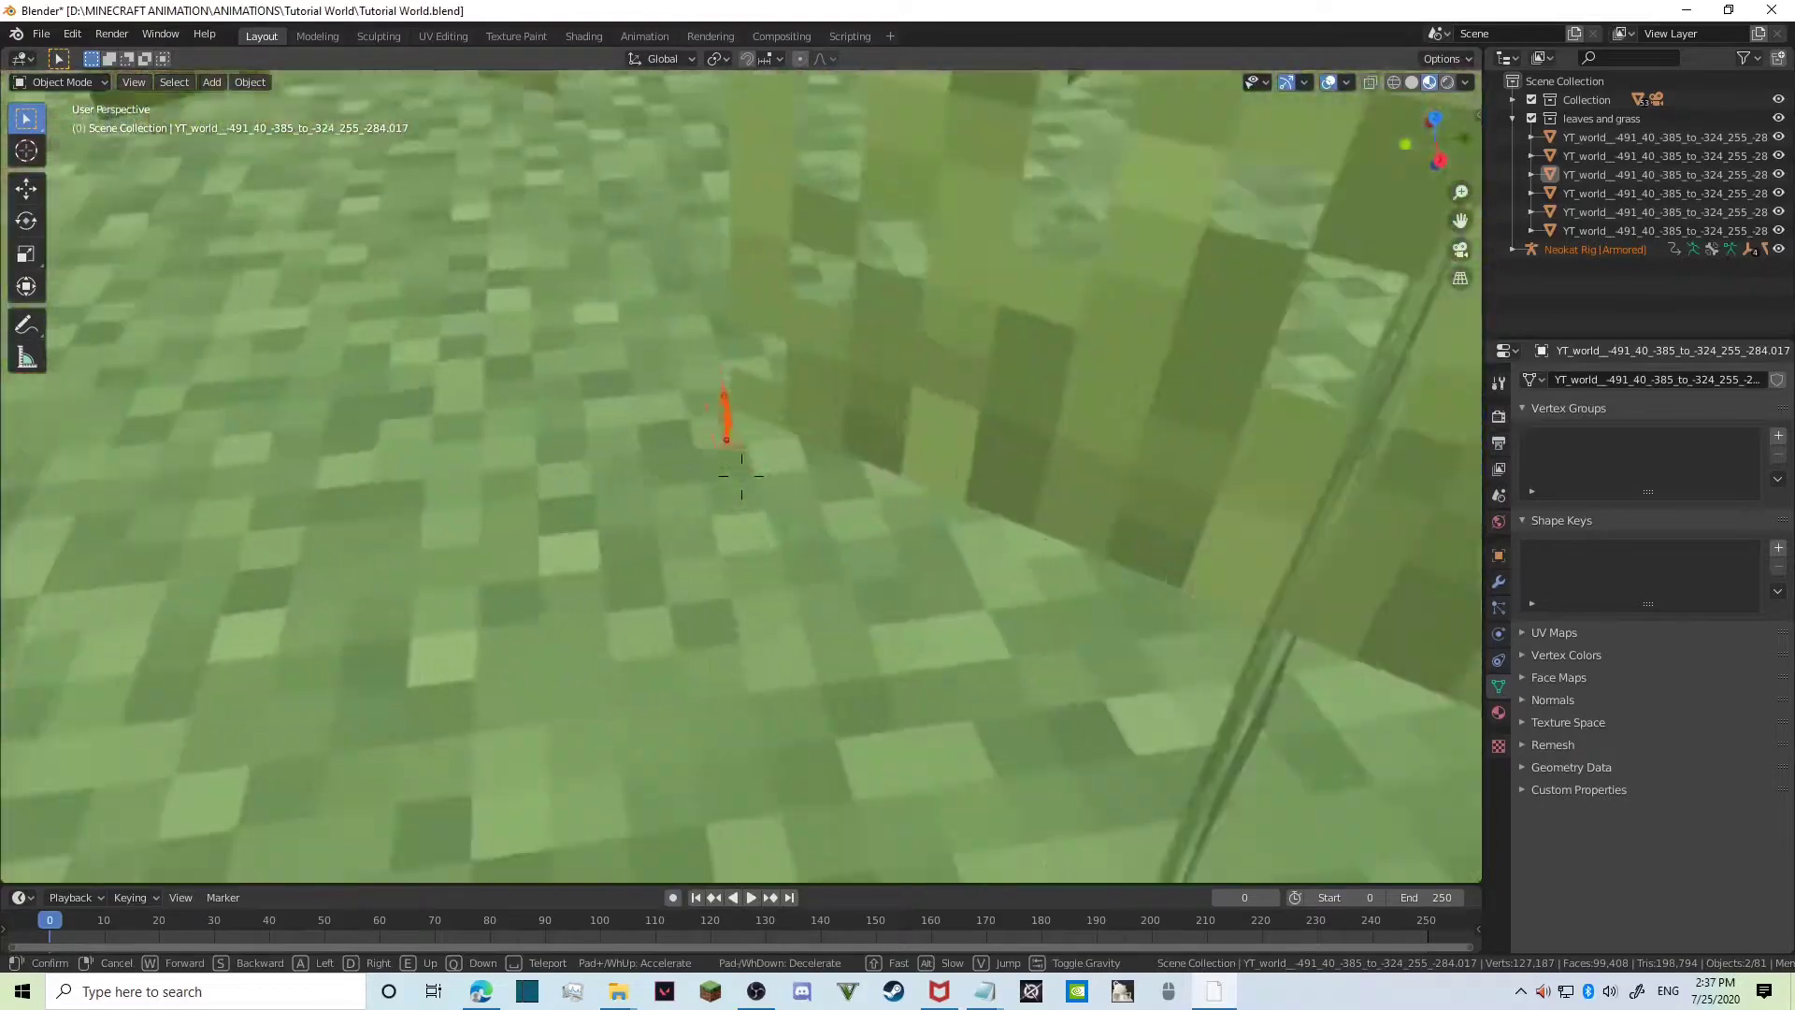
key(w)
key(a)
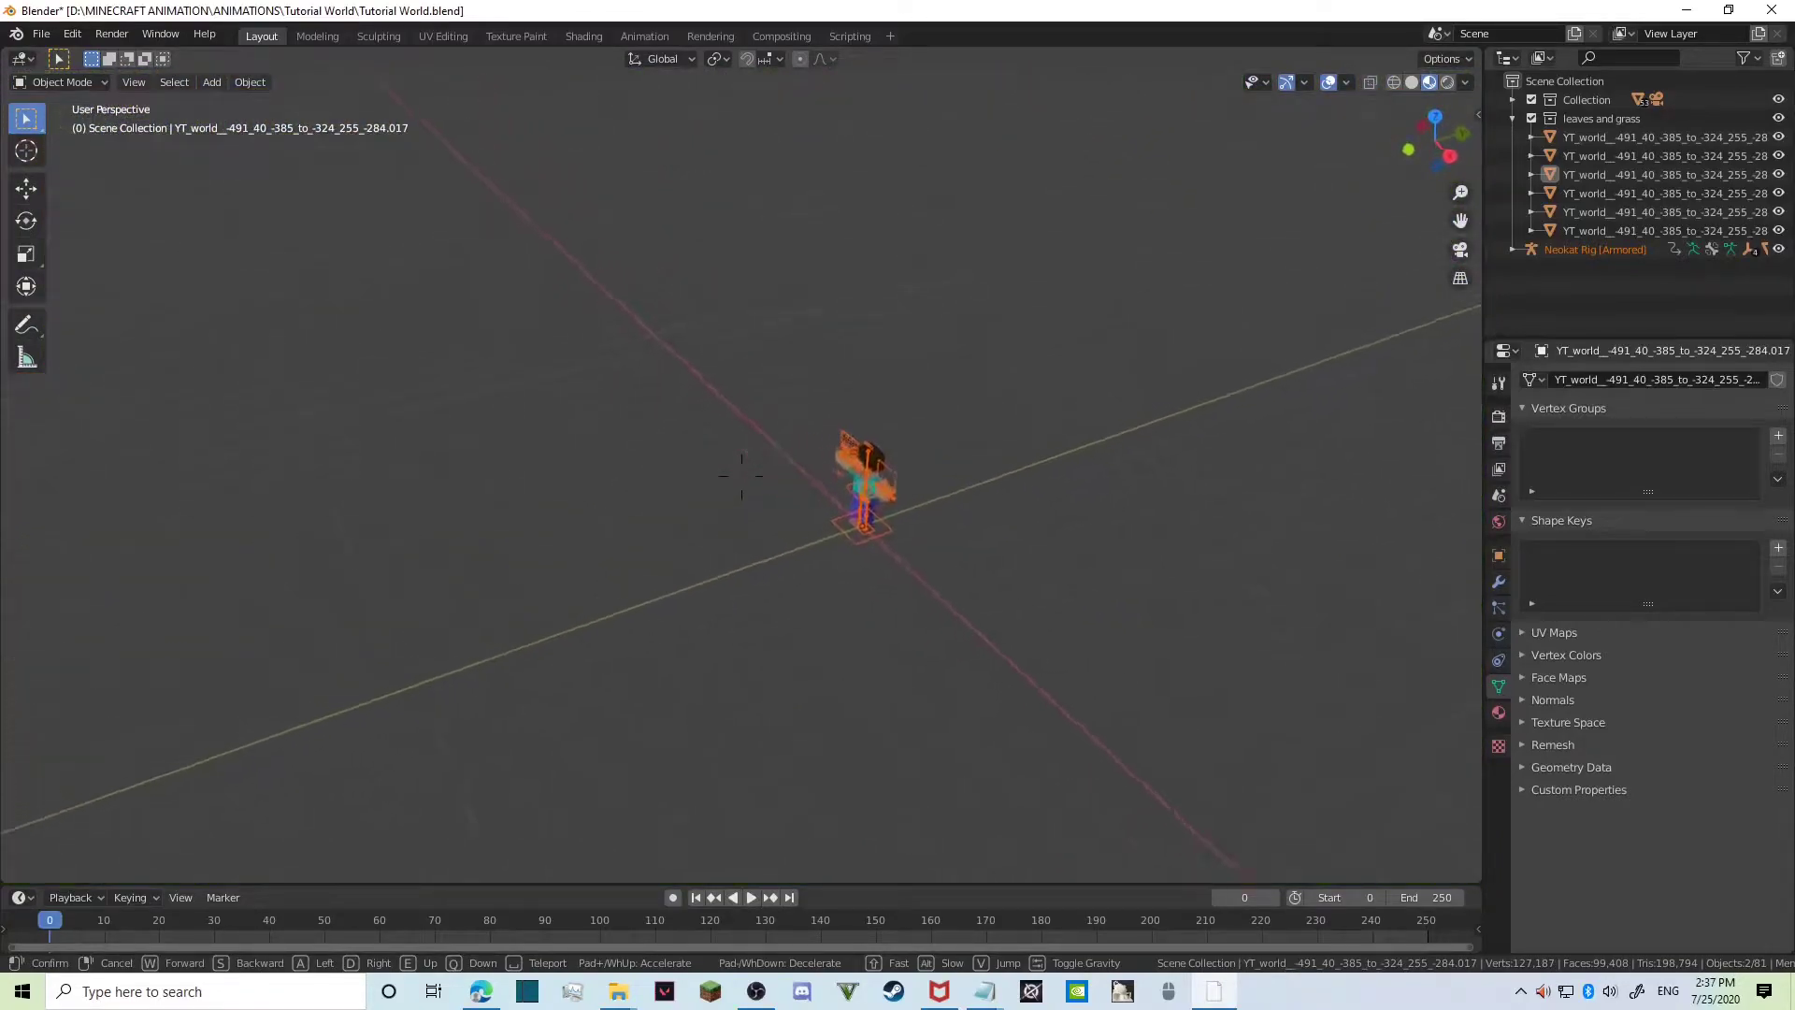
key(d)
key(s)
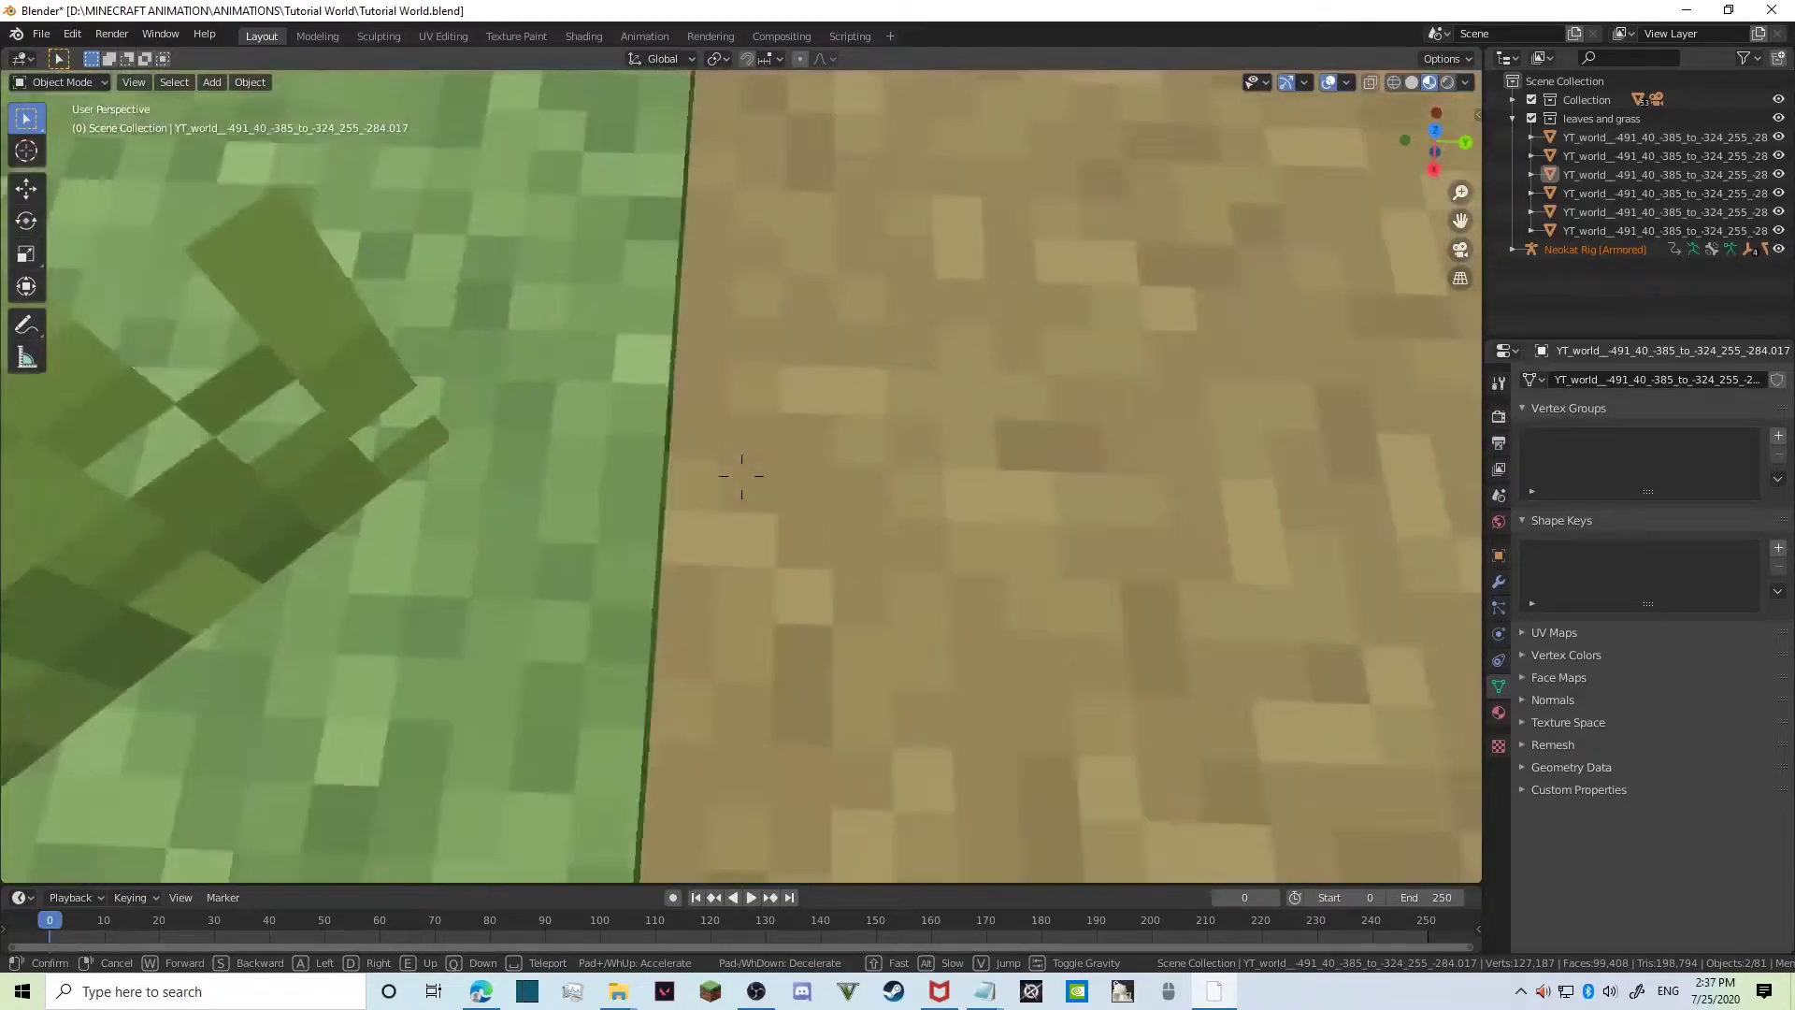
key(w)
key(w)
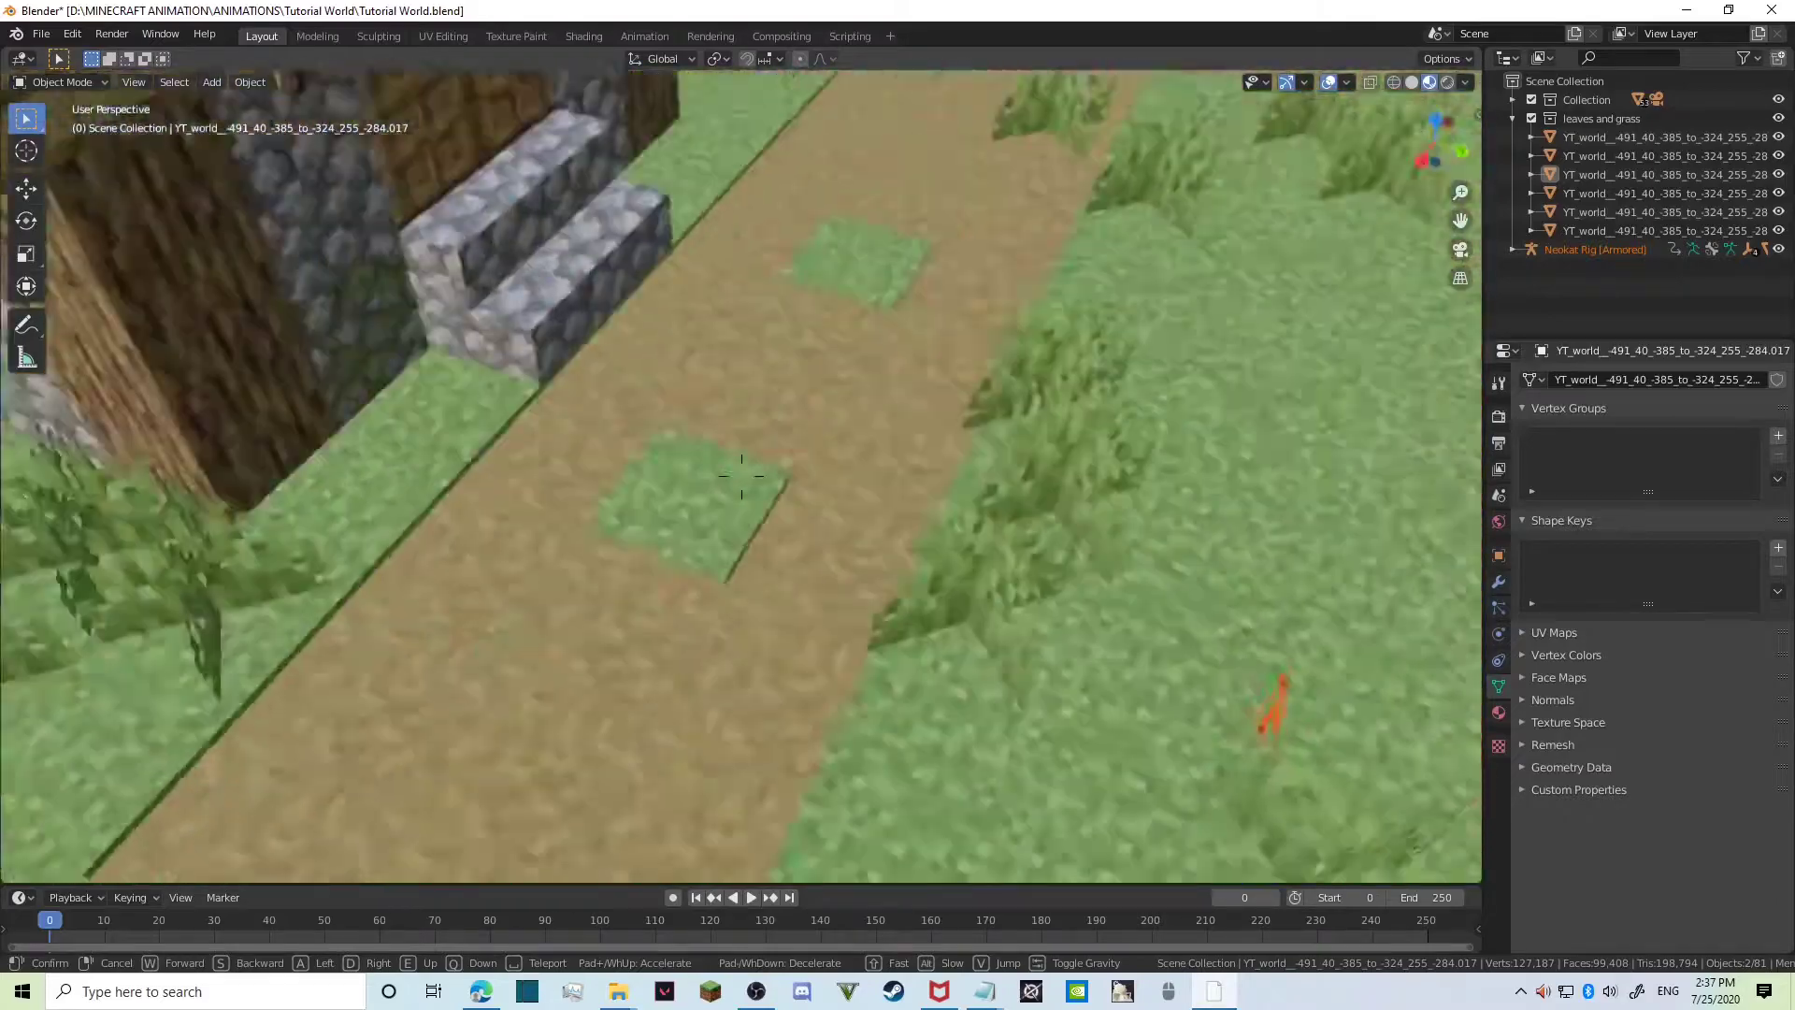
Snap the selected rig to the 3D cursor on the dirt path, first mid-path and finally at the edge beside the blue flowers.
key(a)
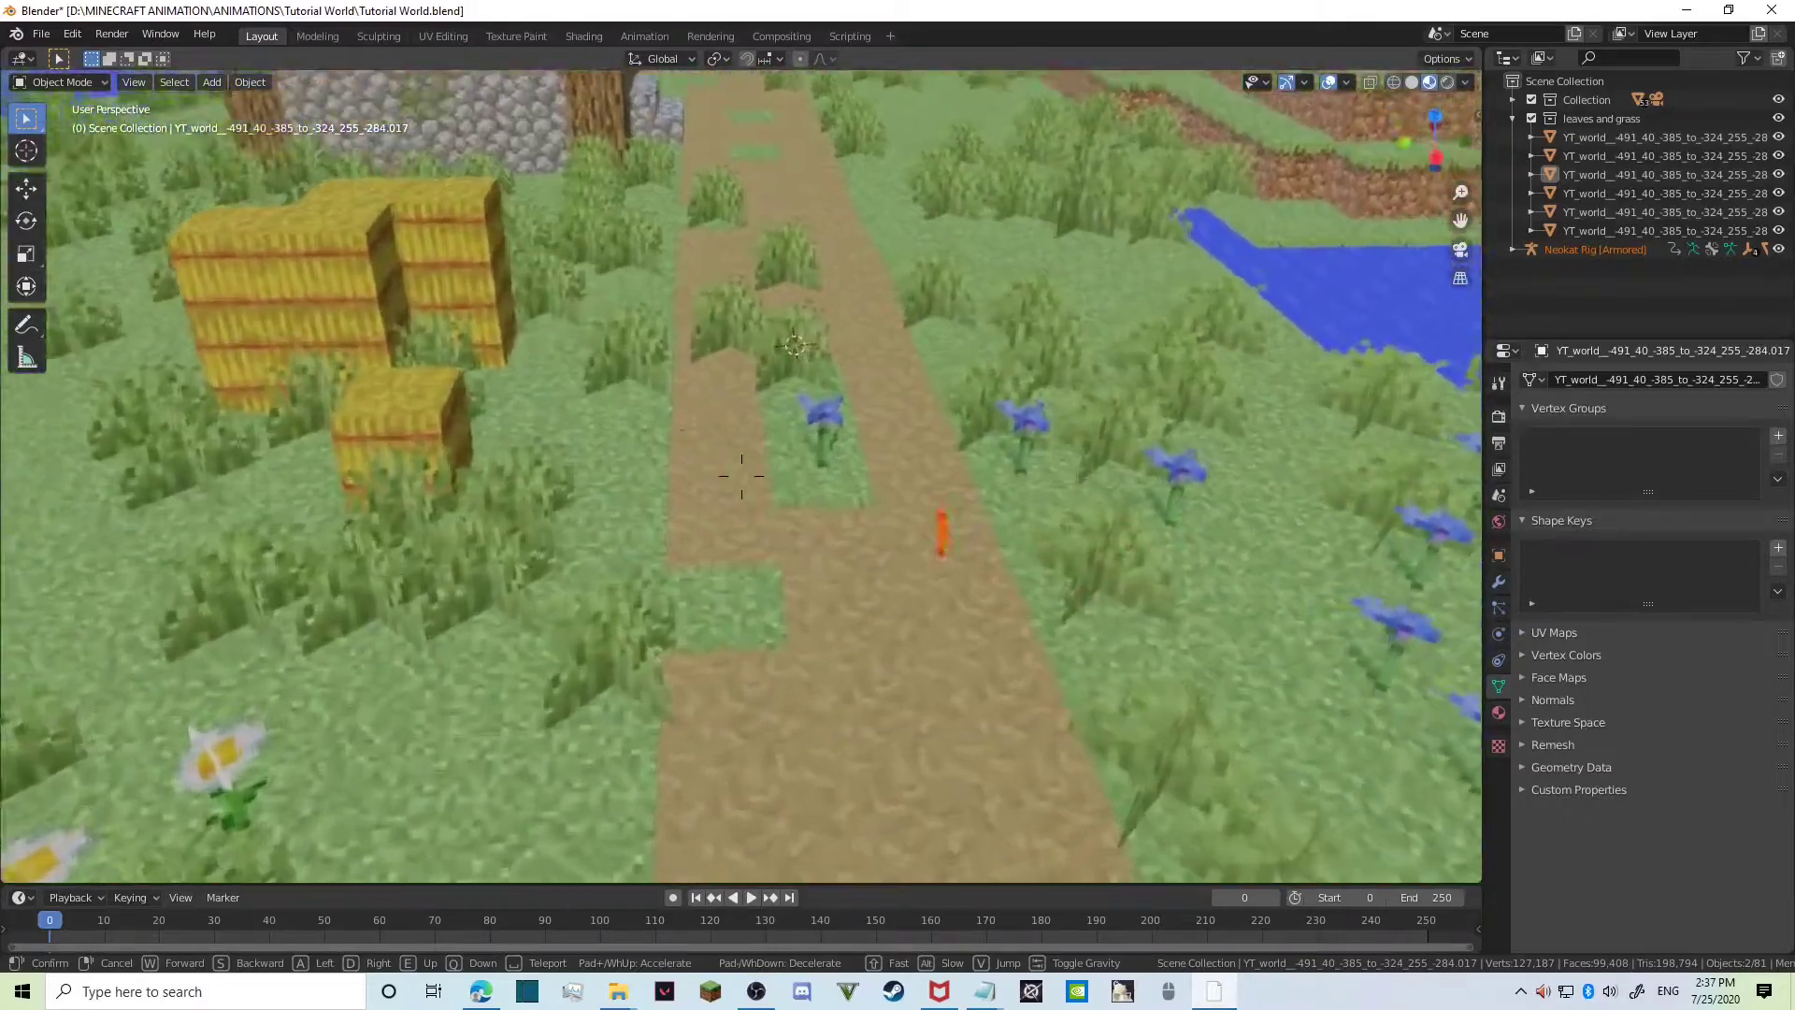
key(d)
key(a)
click(801, 524)
shift+right_click(805, 523)
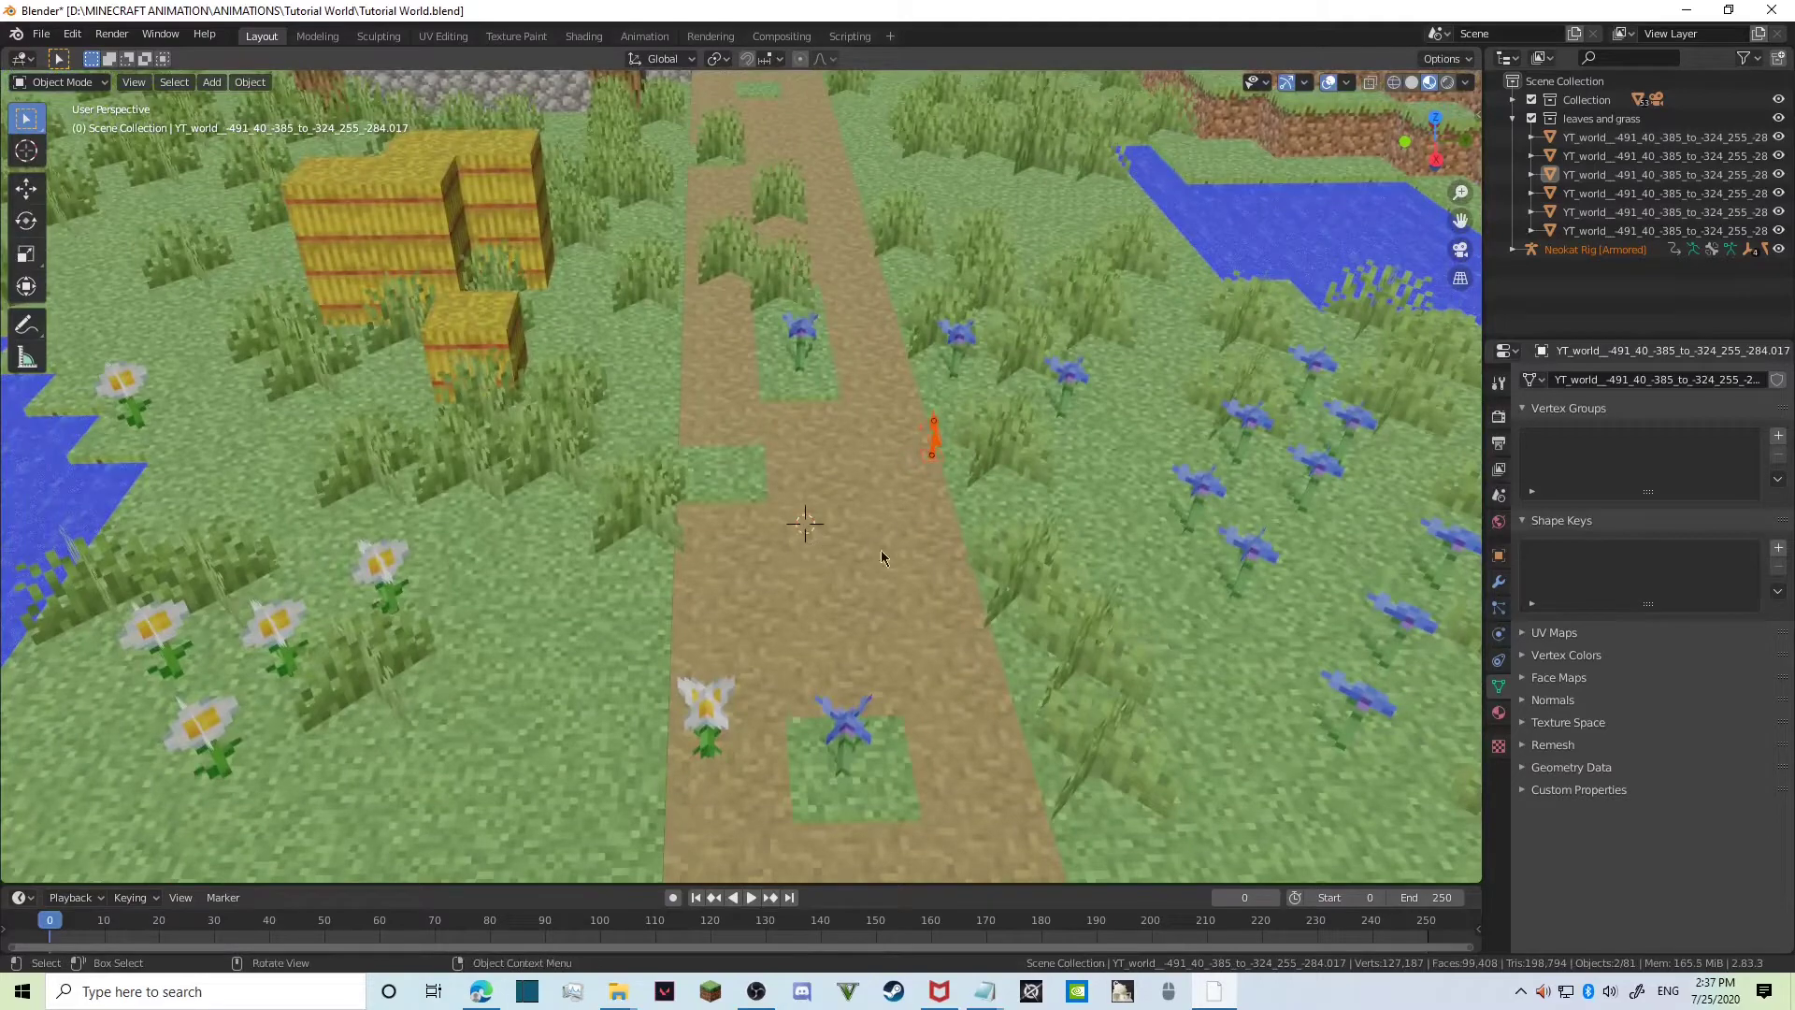
key(shift+s)
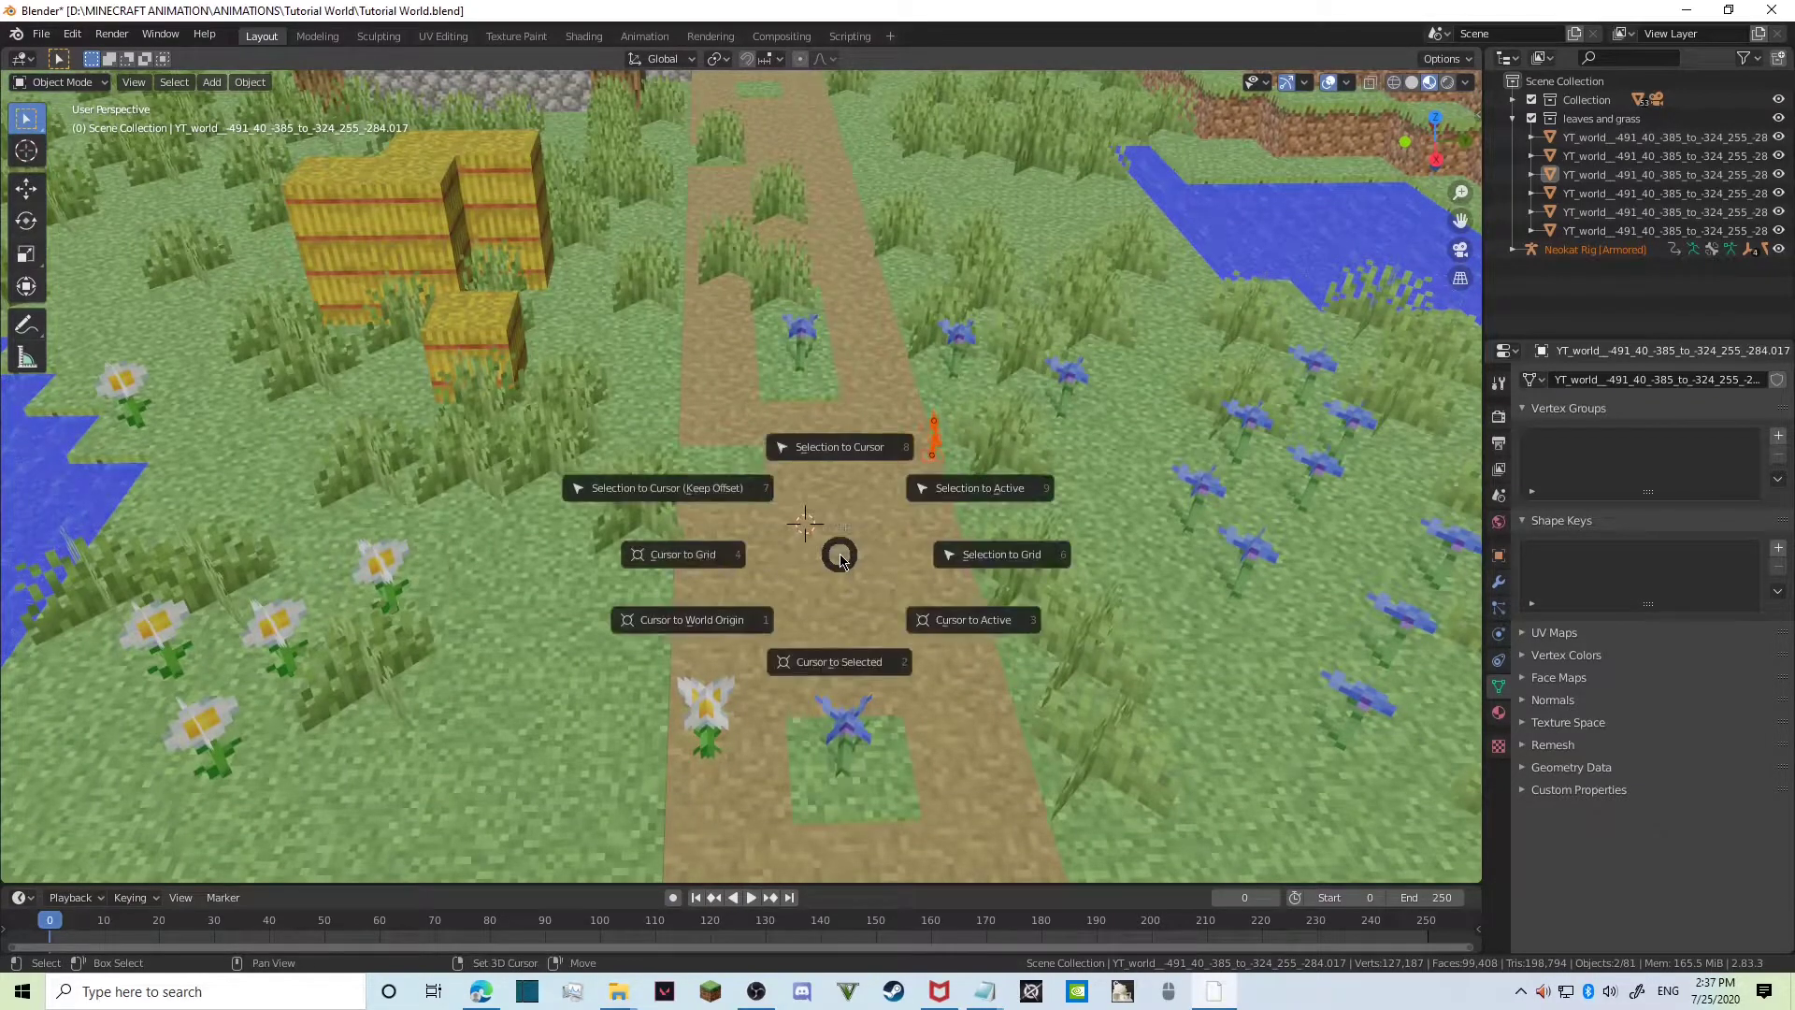
click(771, 482)
key(shift+s)
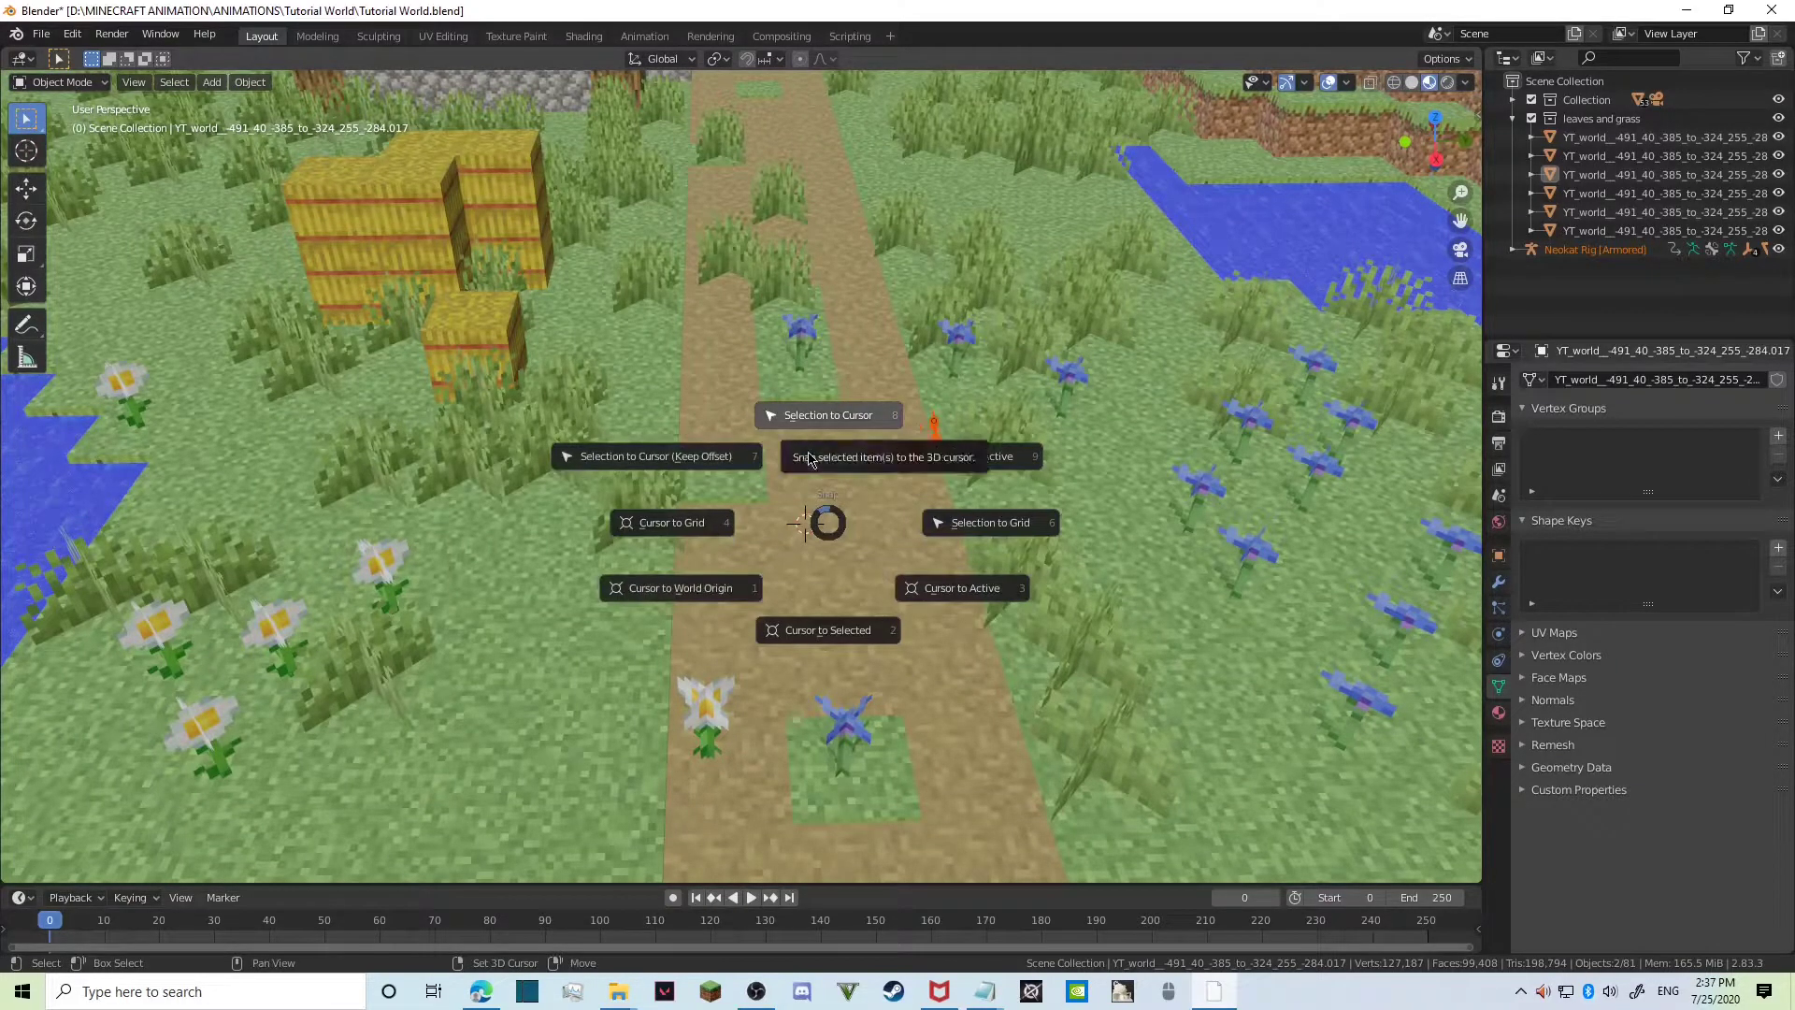
click(810, 458)
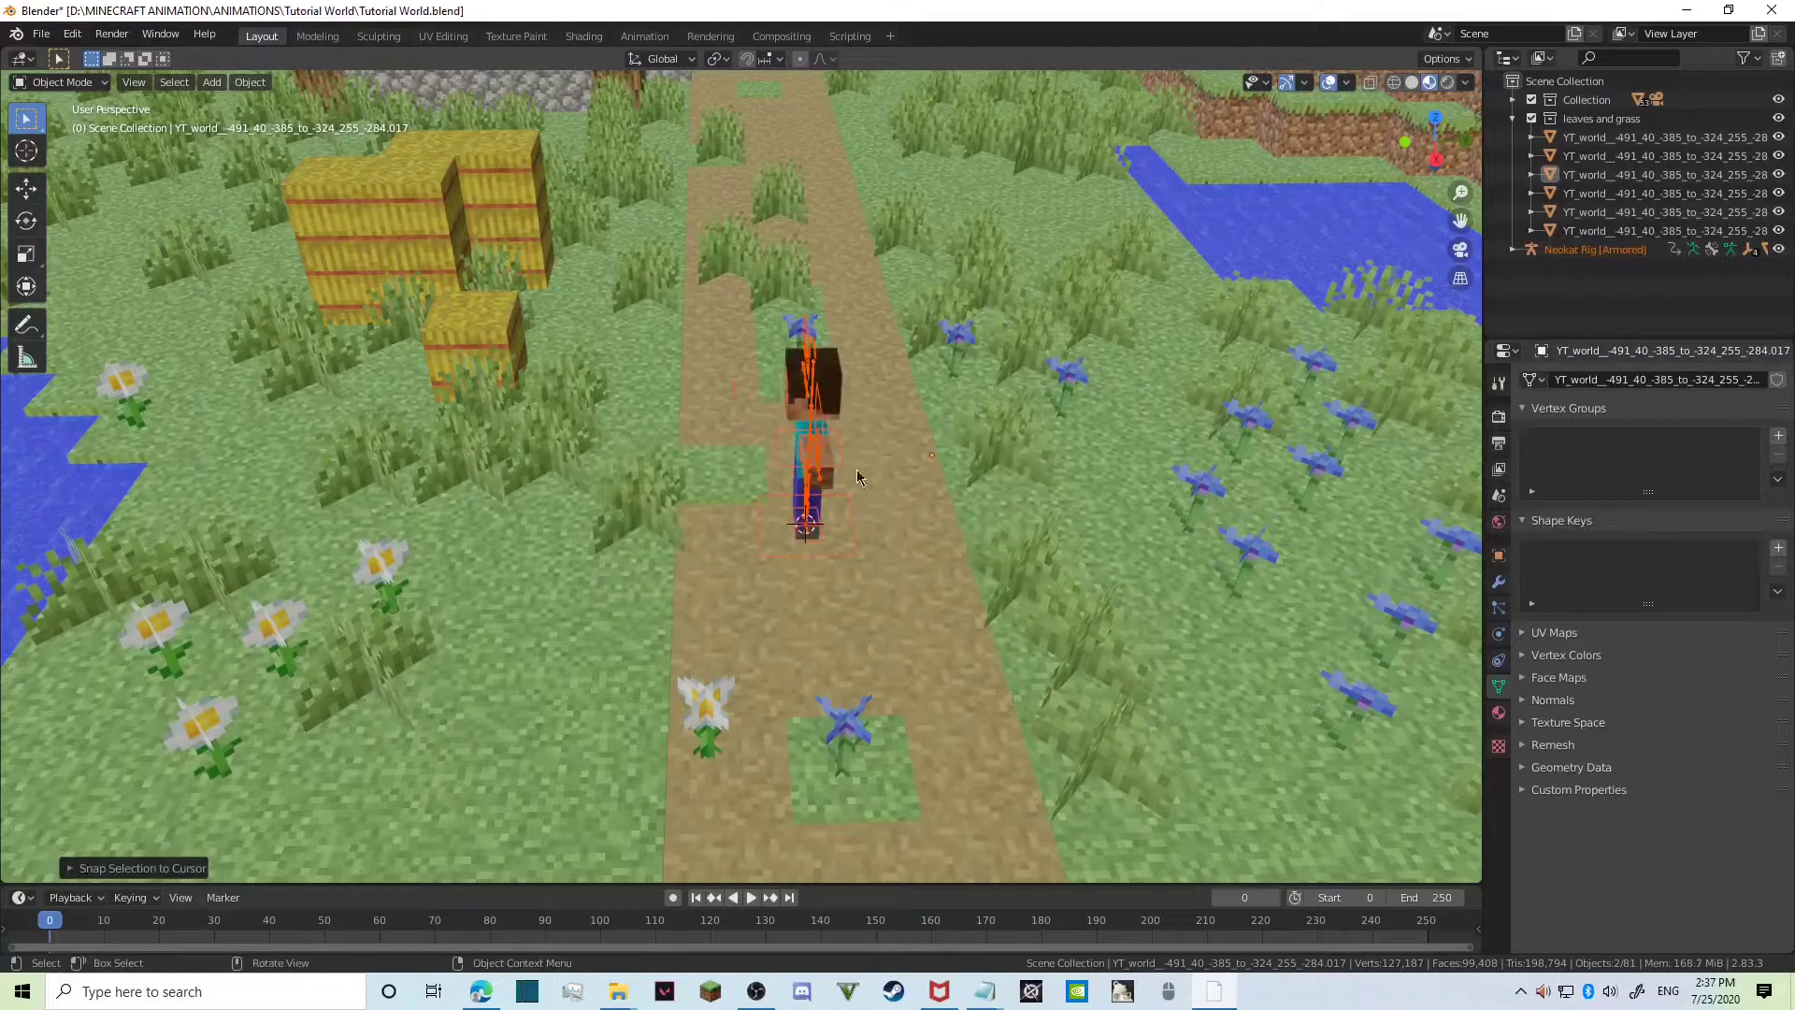
key(shift+s)
key(8)
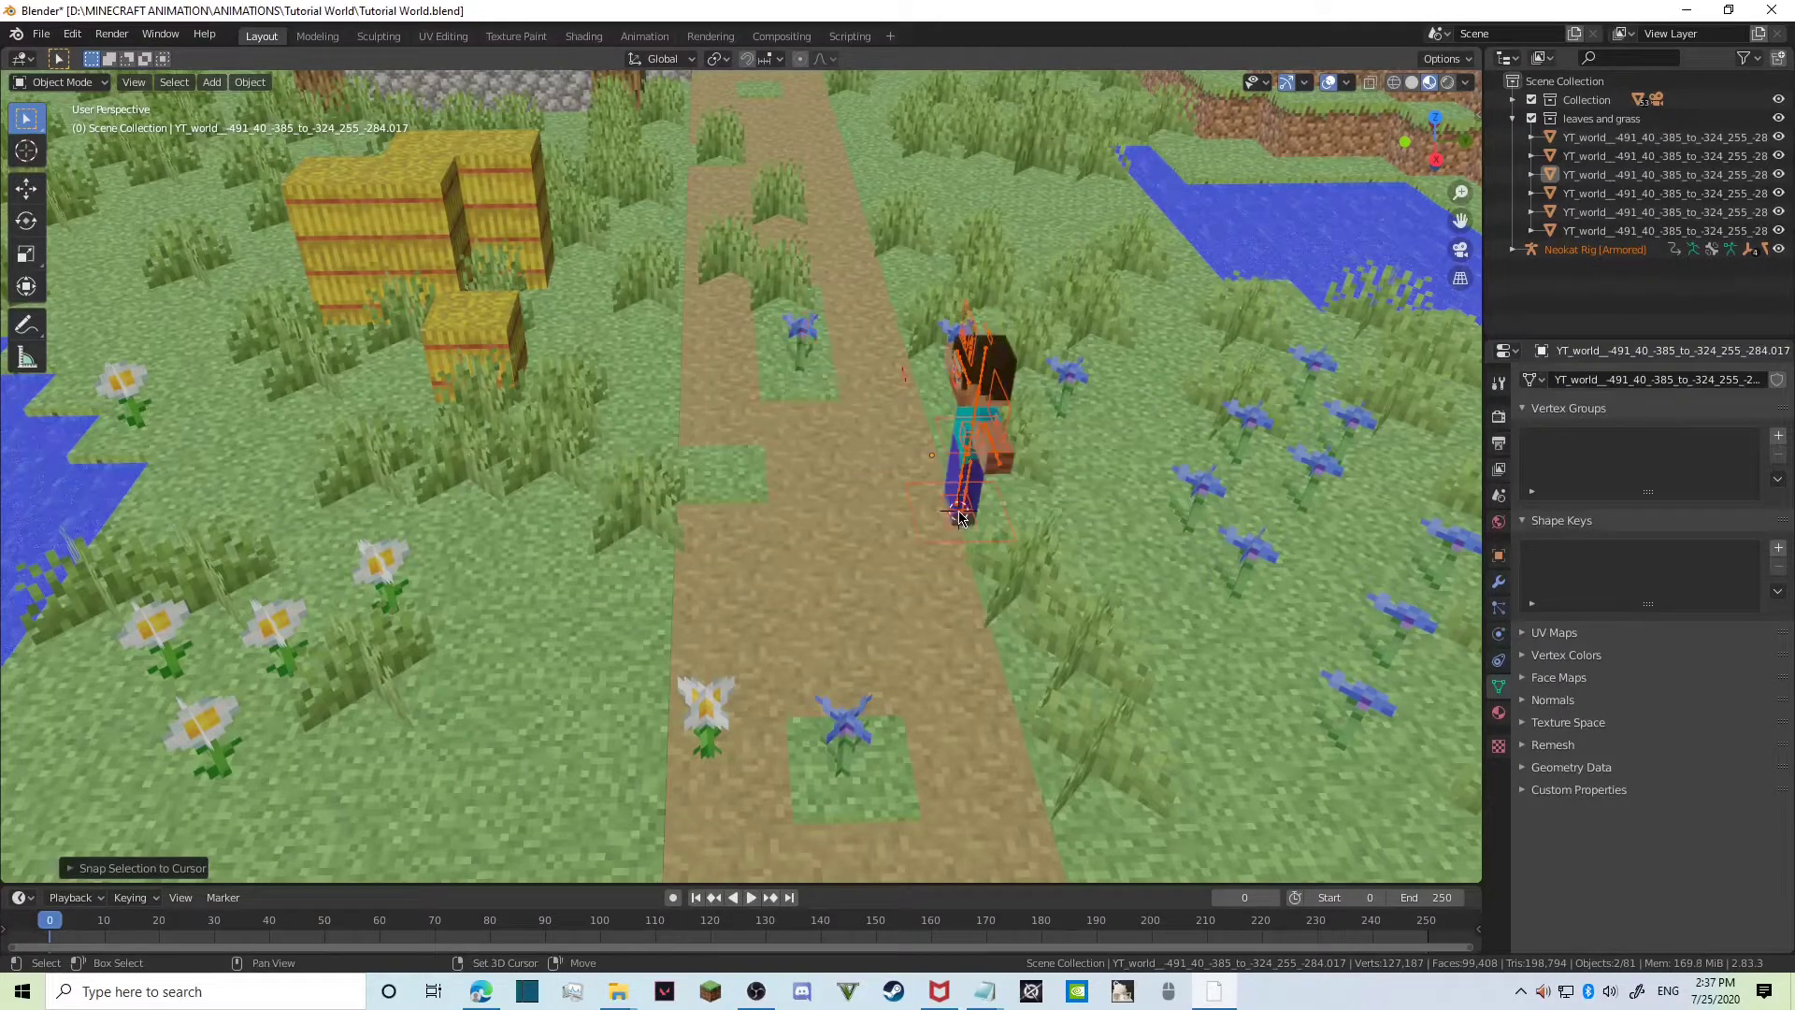
Inspect the placed character rig up close from the front.
key(shift+grave)
key(w)
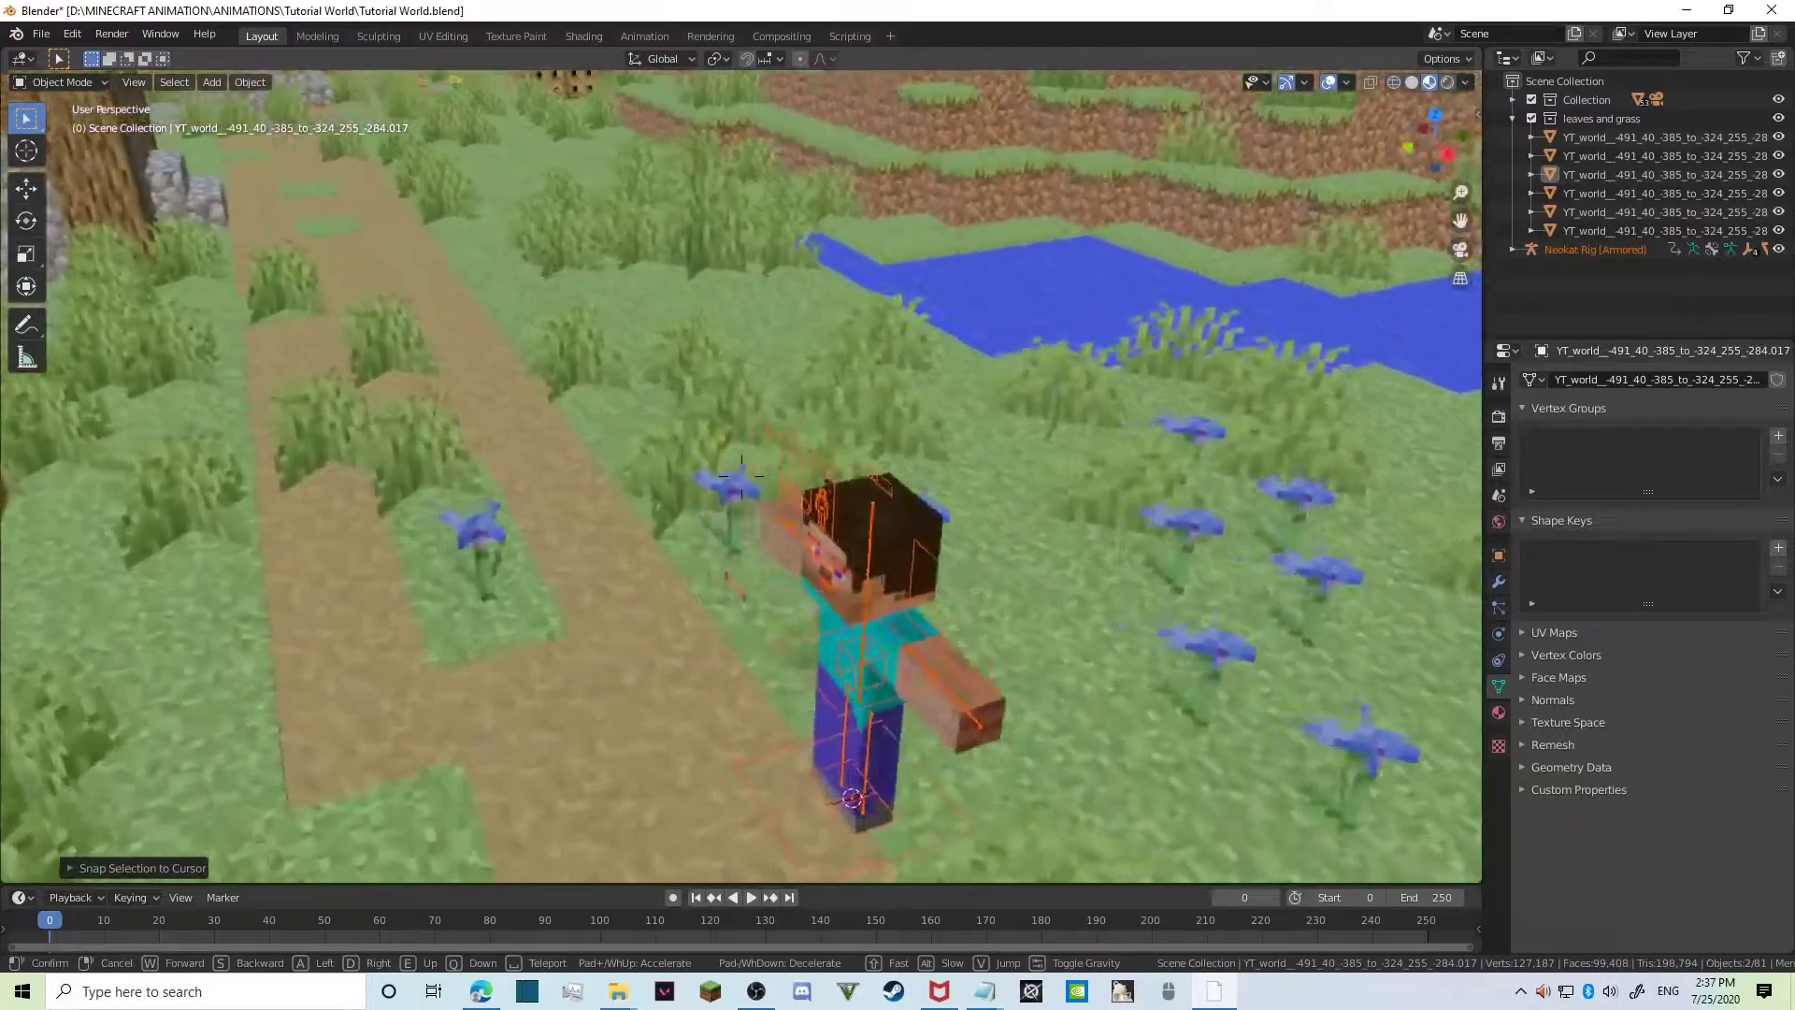
key(w)
key(s)
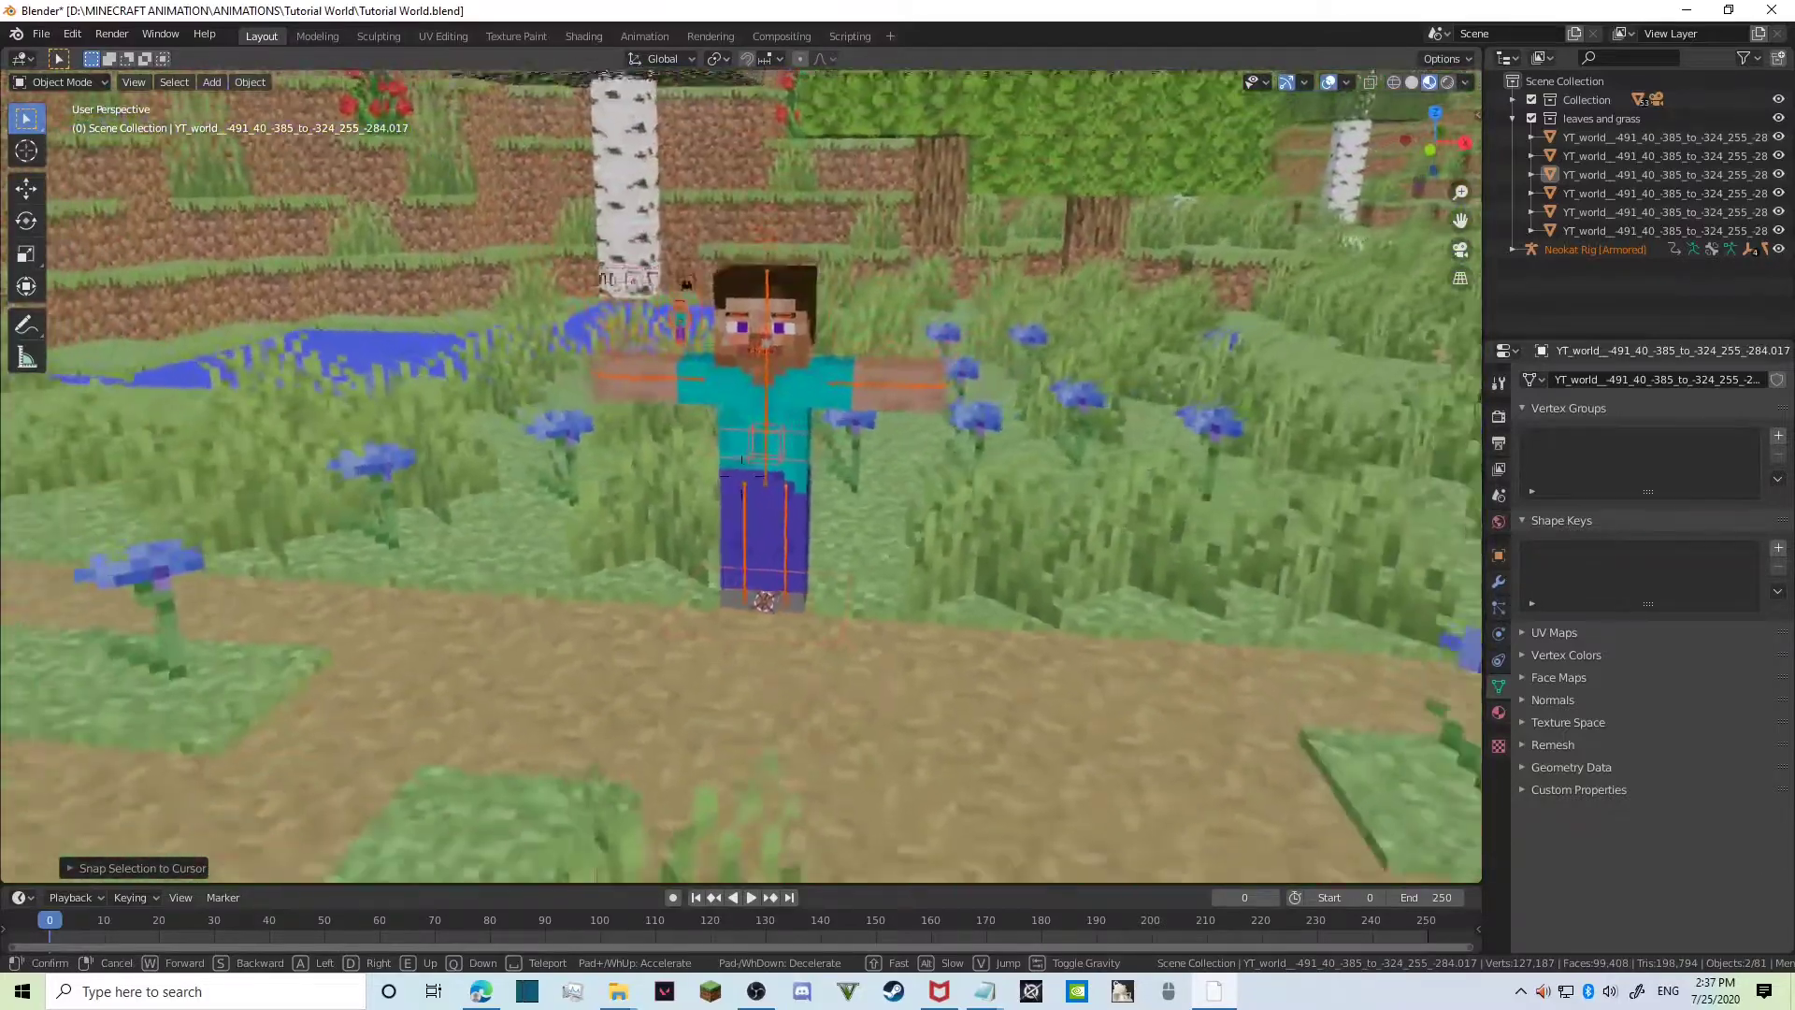
key(w)
click(741, 476)
Switch to File Explorer, go up to New Volume (D:), open the skin image char.png and close the viewer.
click(618, 990)
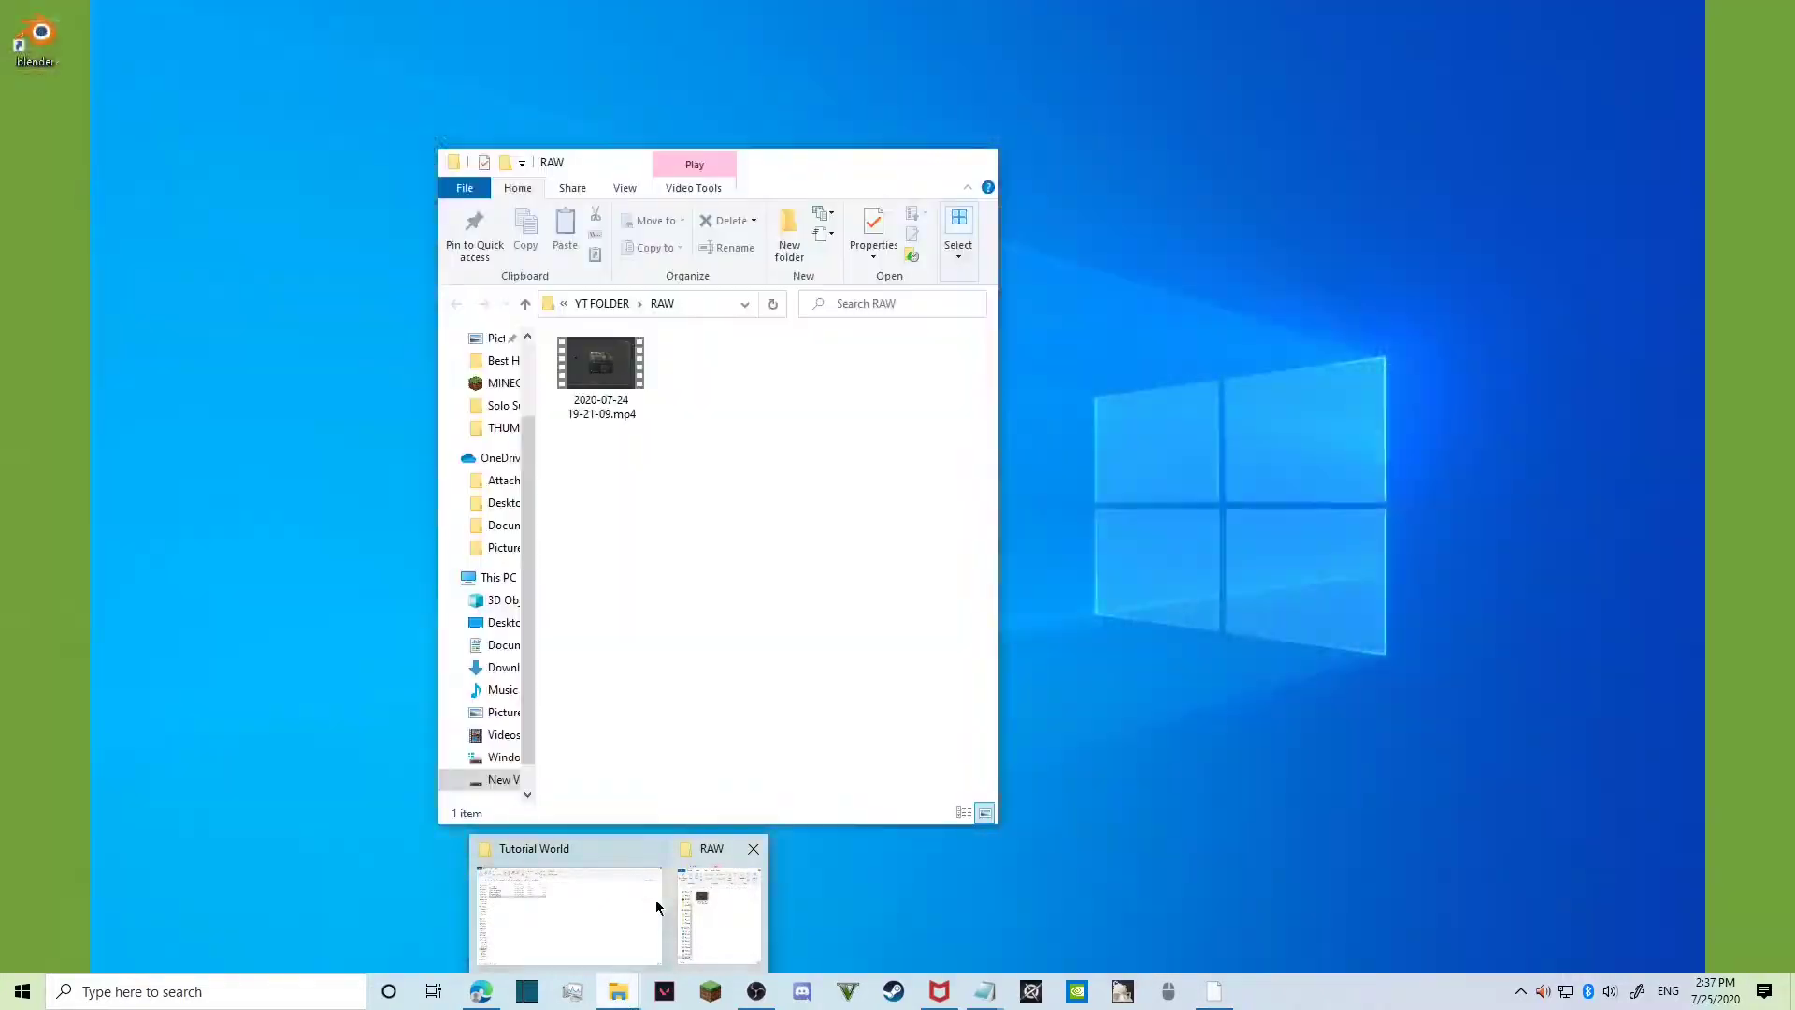
click(657, 907)
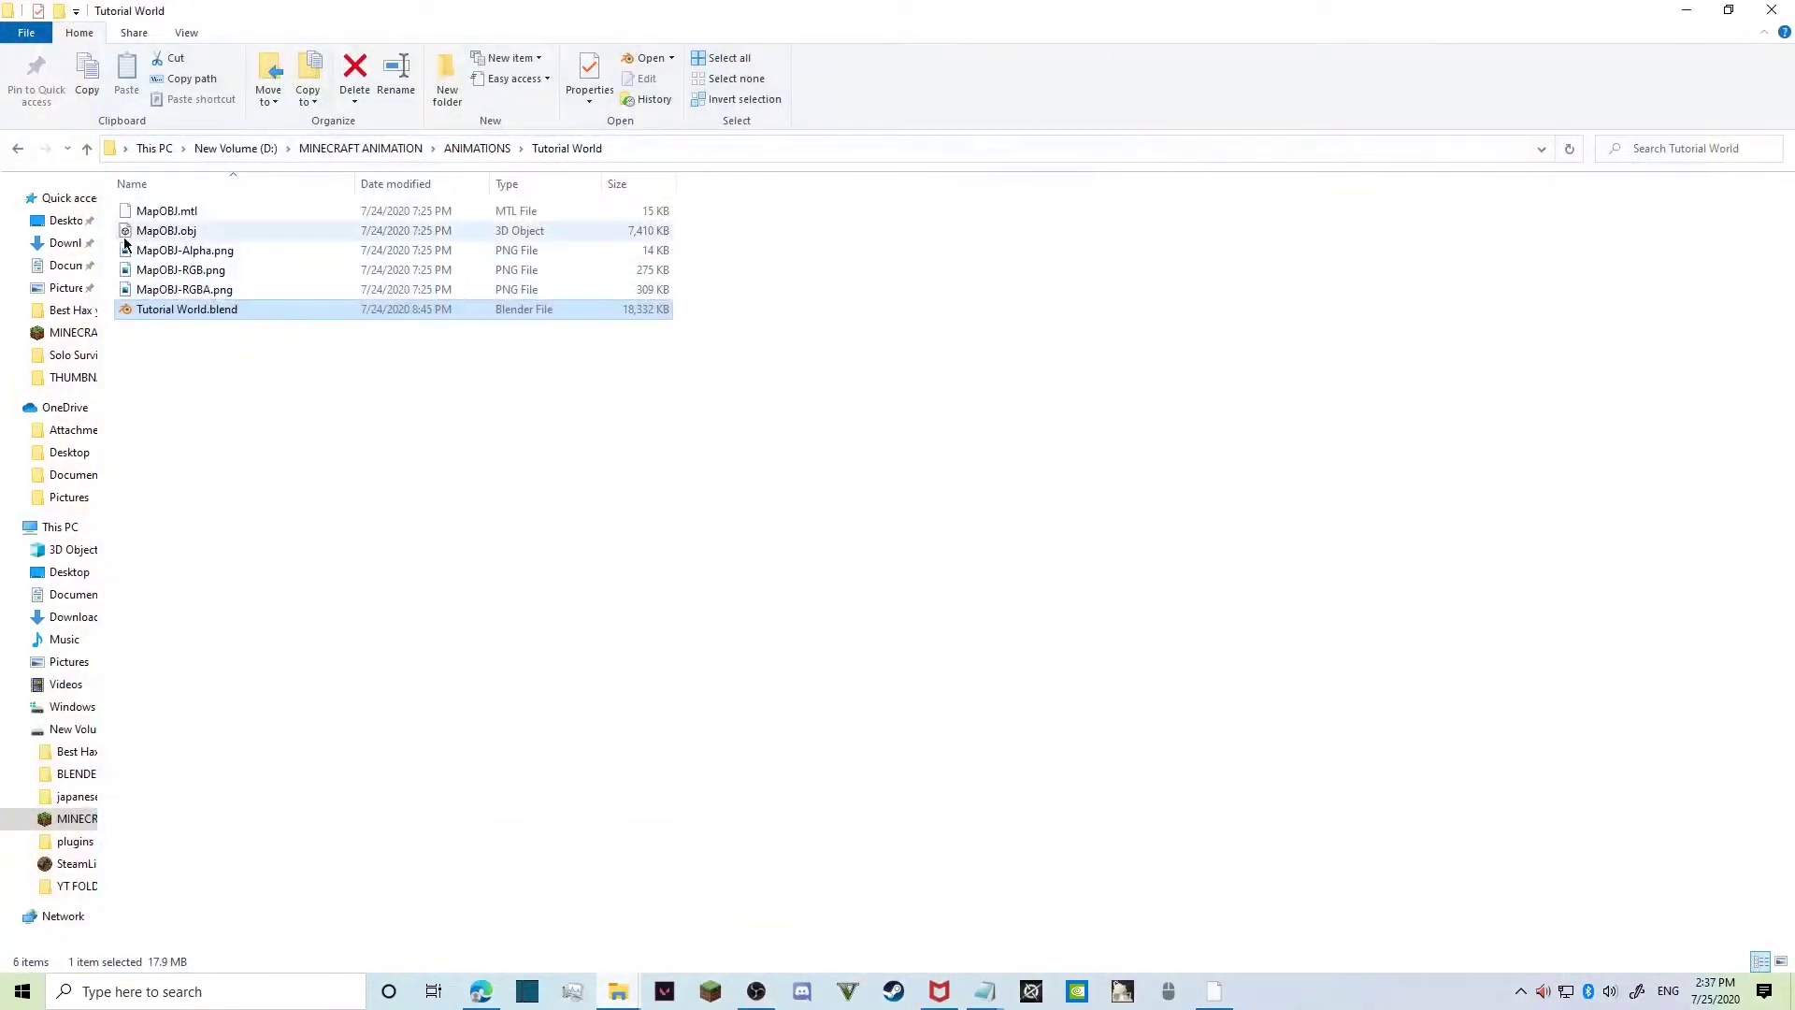
click(86, 150)
click(86, 149)
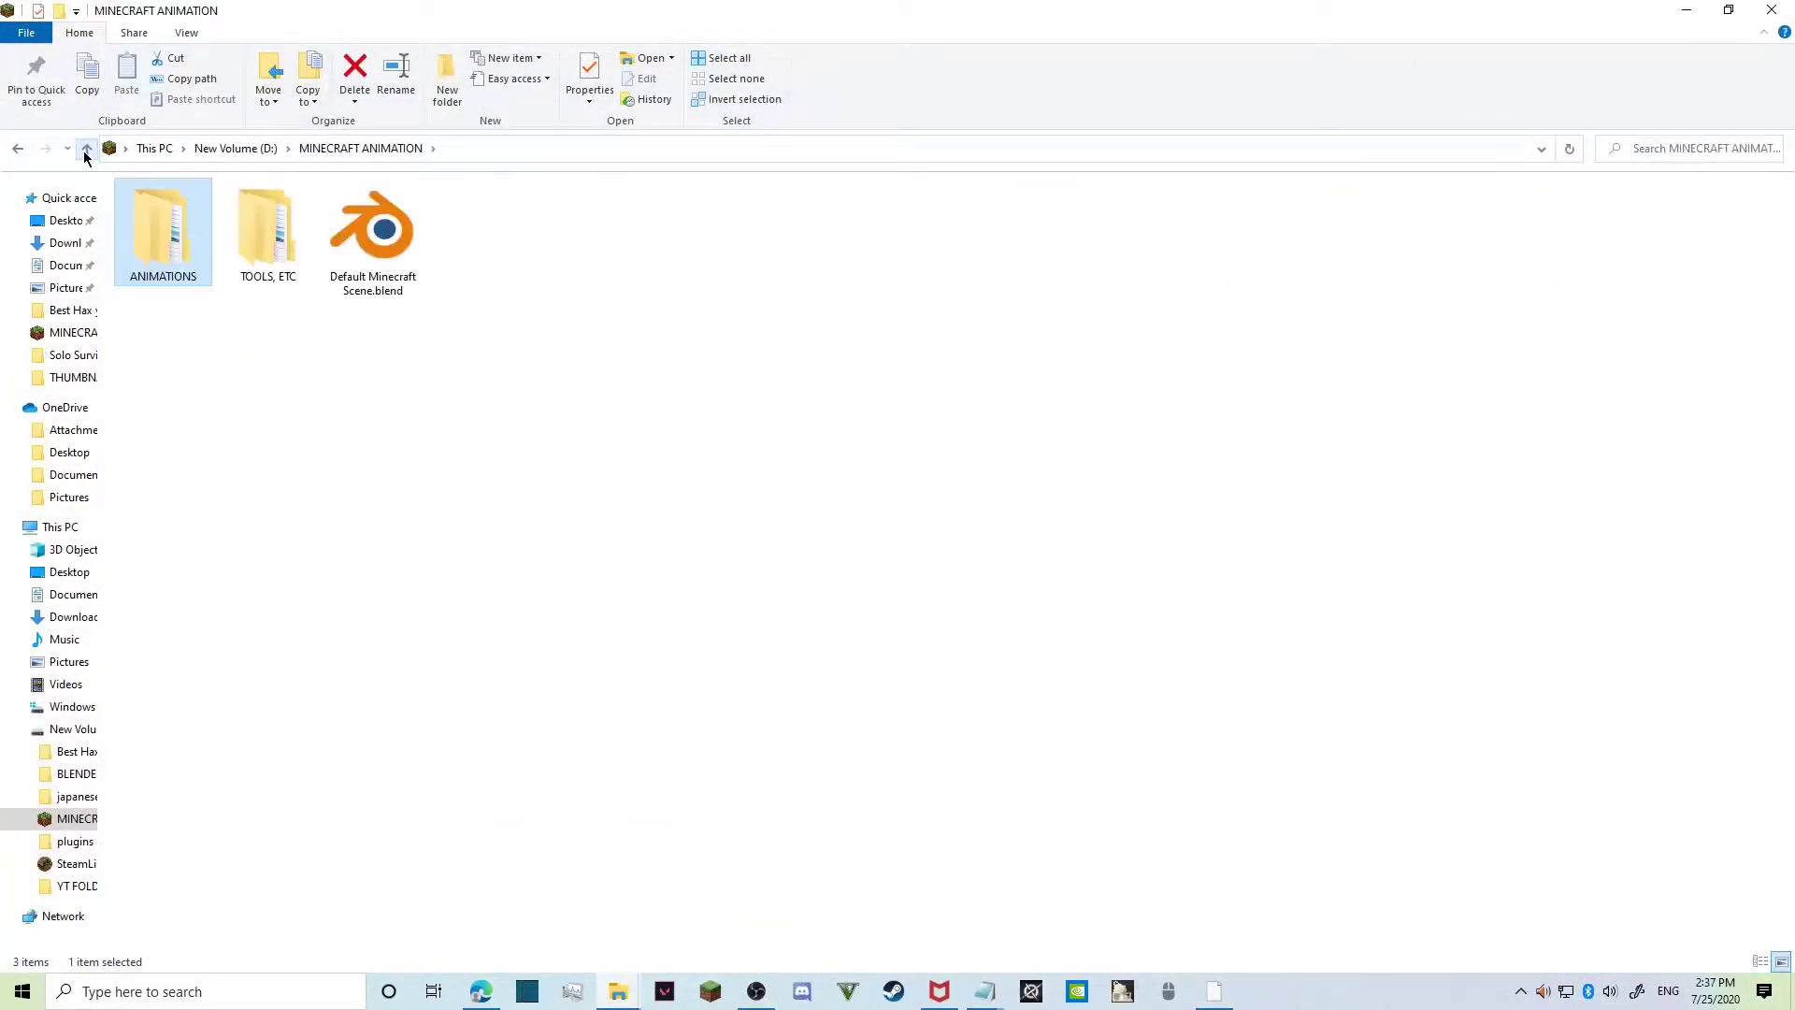
click(86, 149)
click(232, 356)
double_click(233, 362)
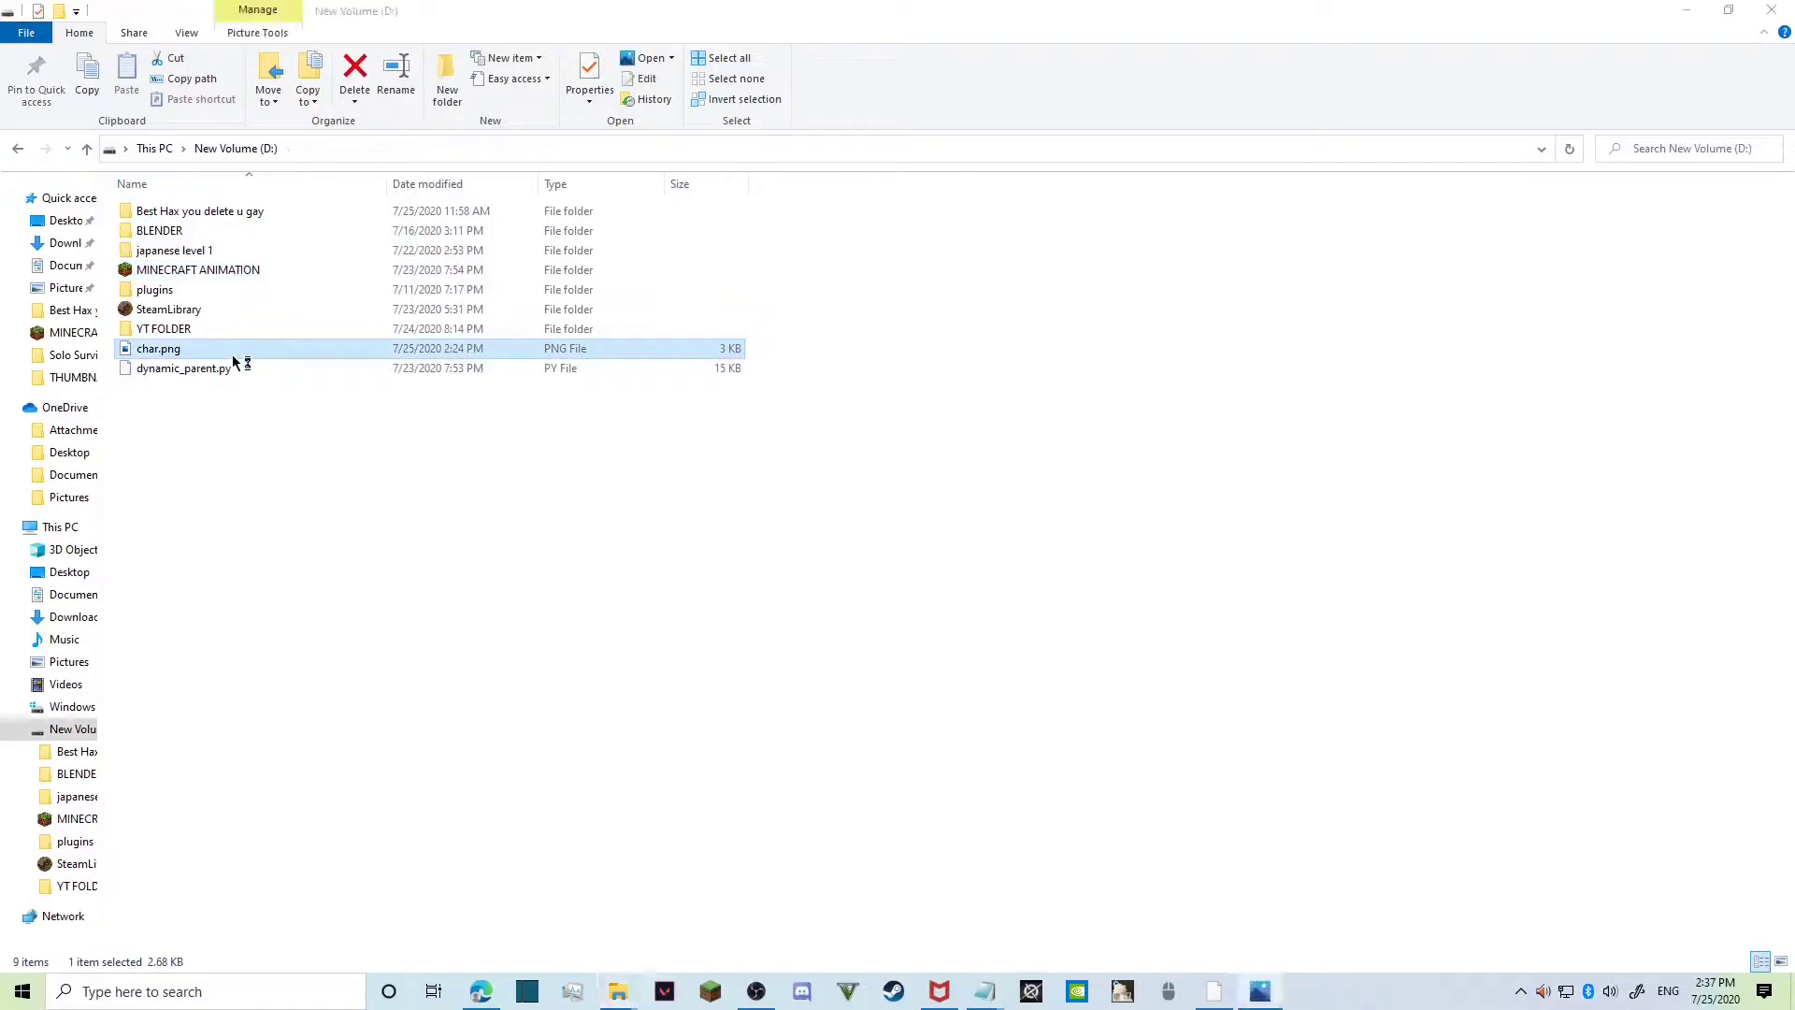
drag(674, 225, 329, 52)
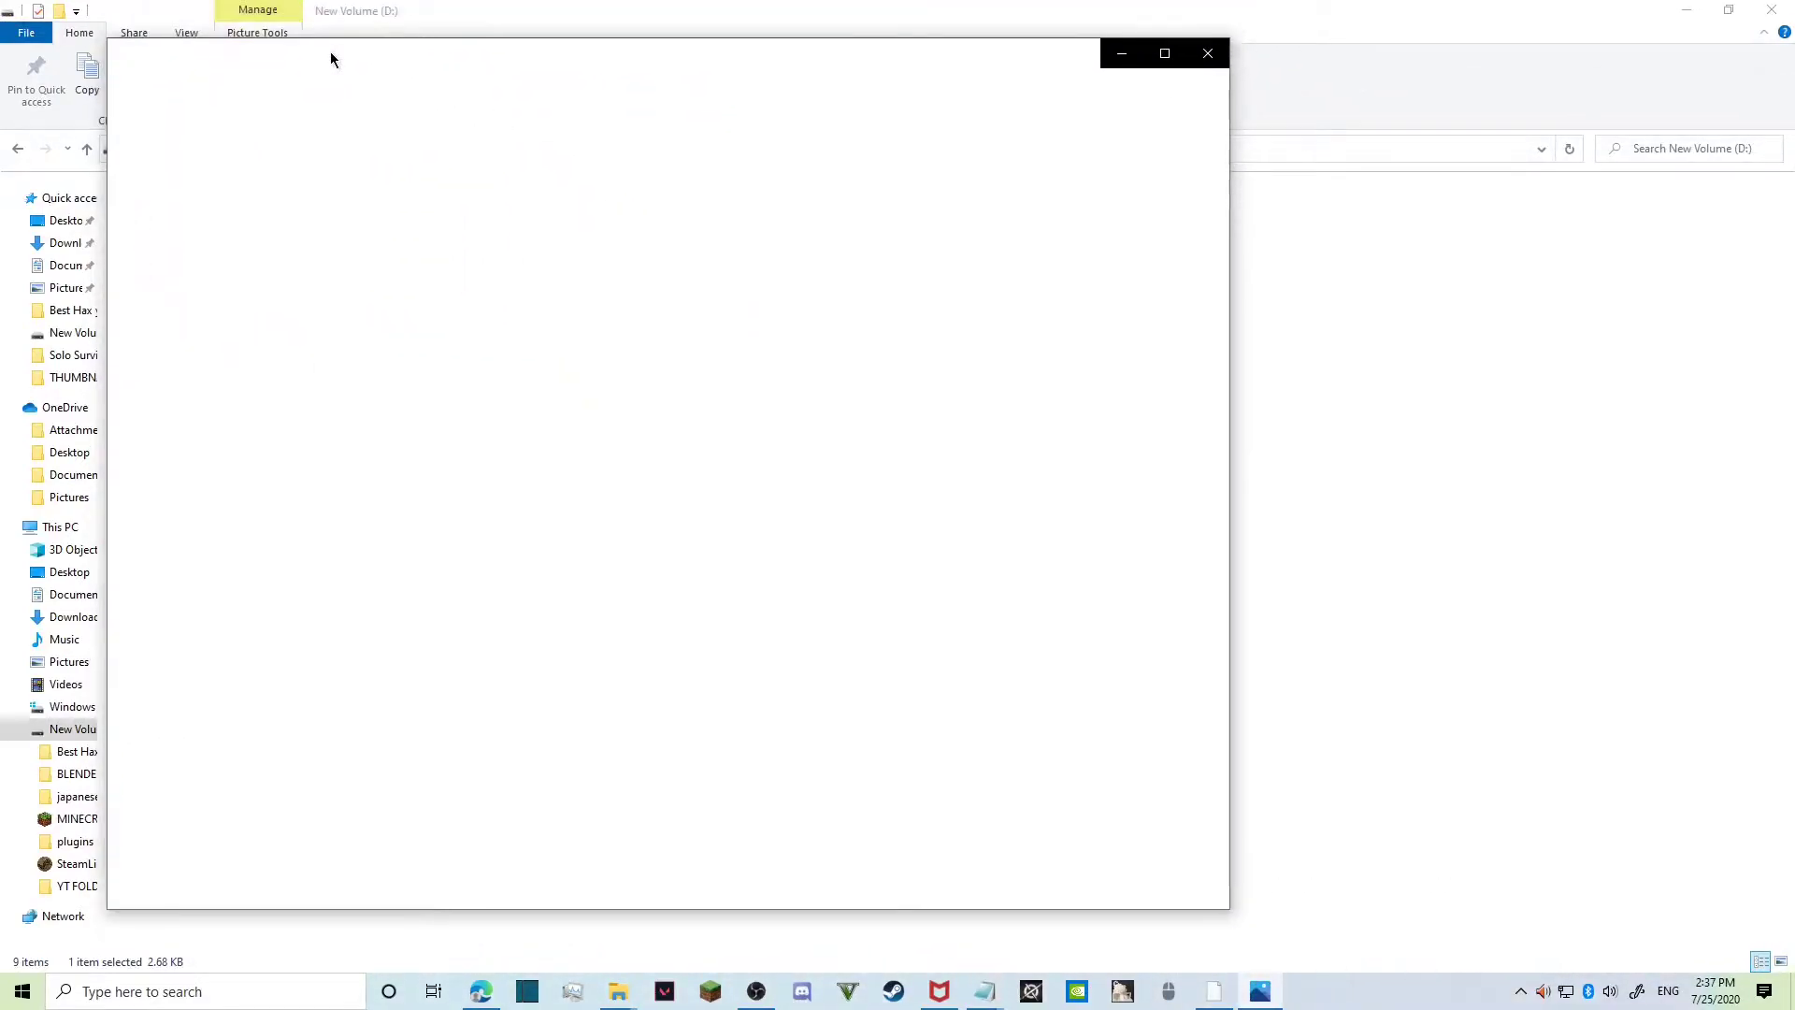
click(1209, 53)
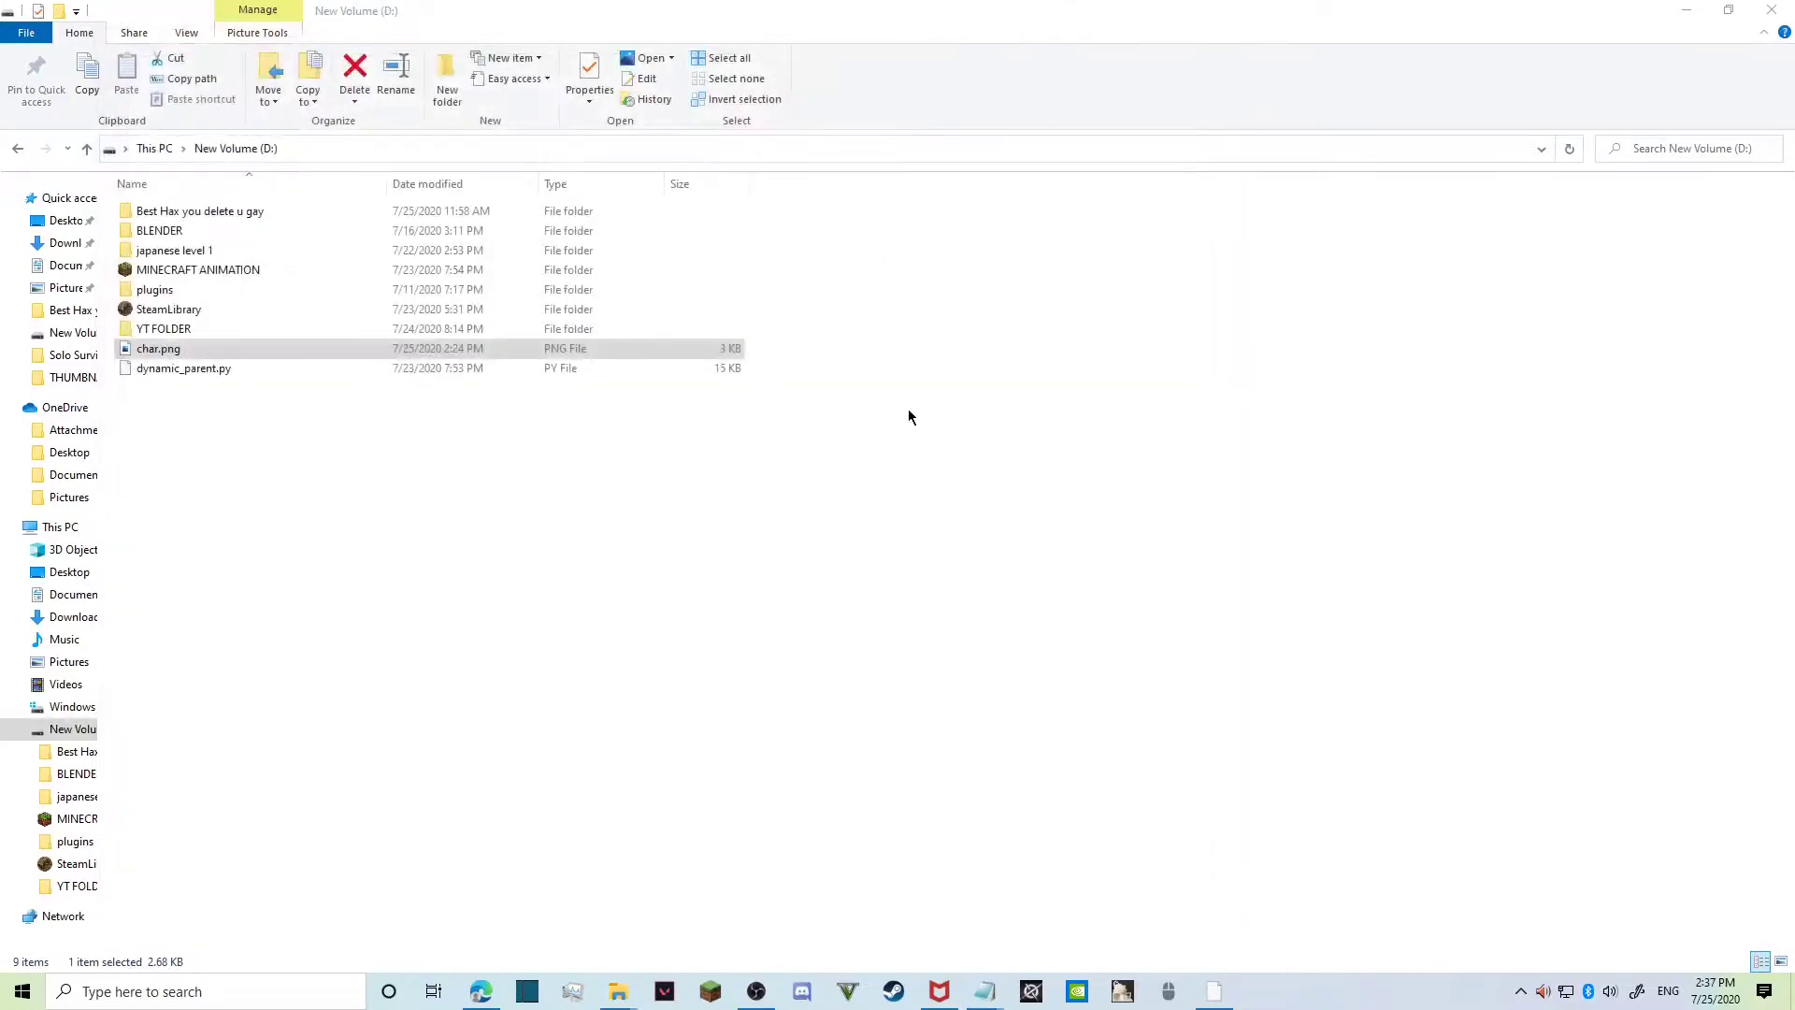
Switch to the browser, search for "nova skin editor" in the empty tab and open the Nova Skin Minecraft skin editor site.
click(484, 997)
click(236, 9)
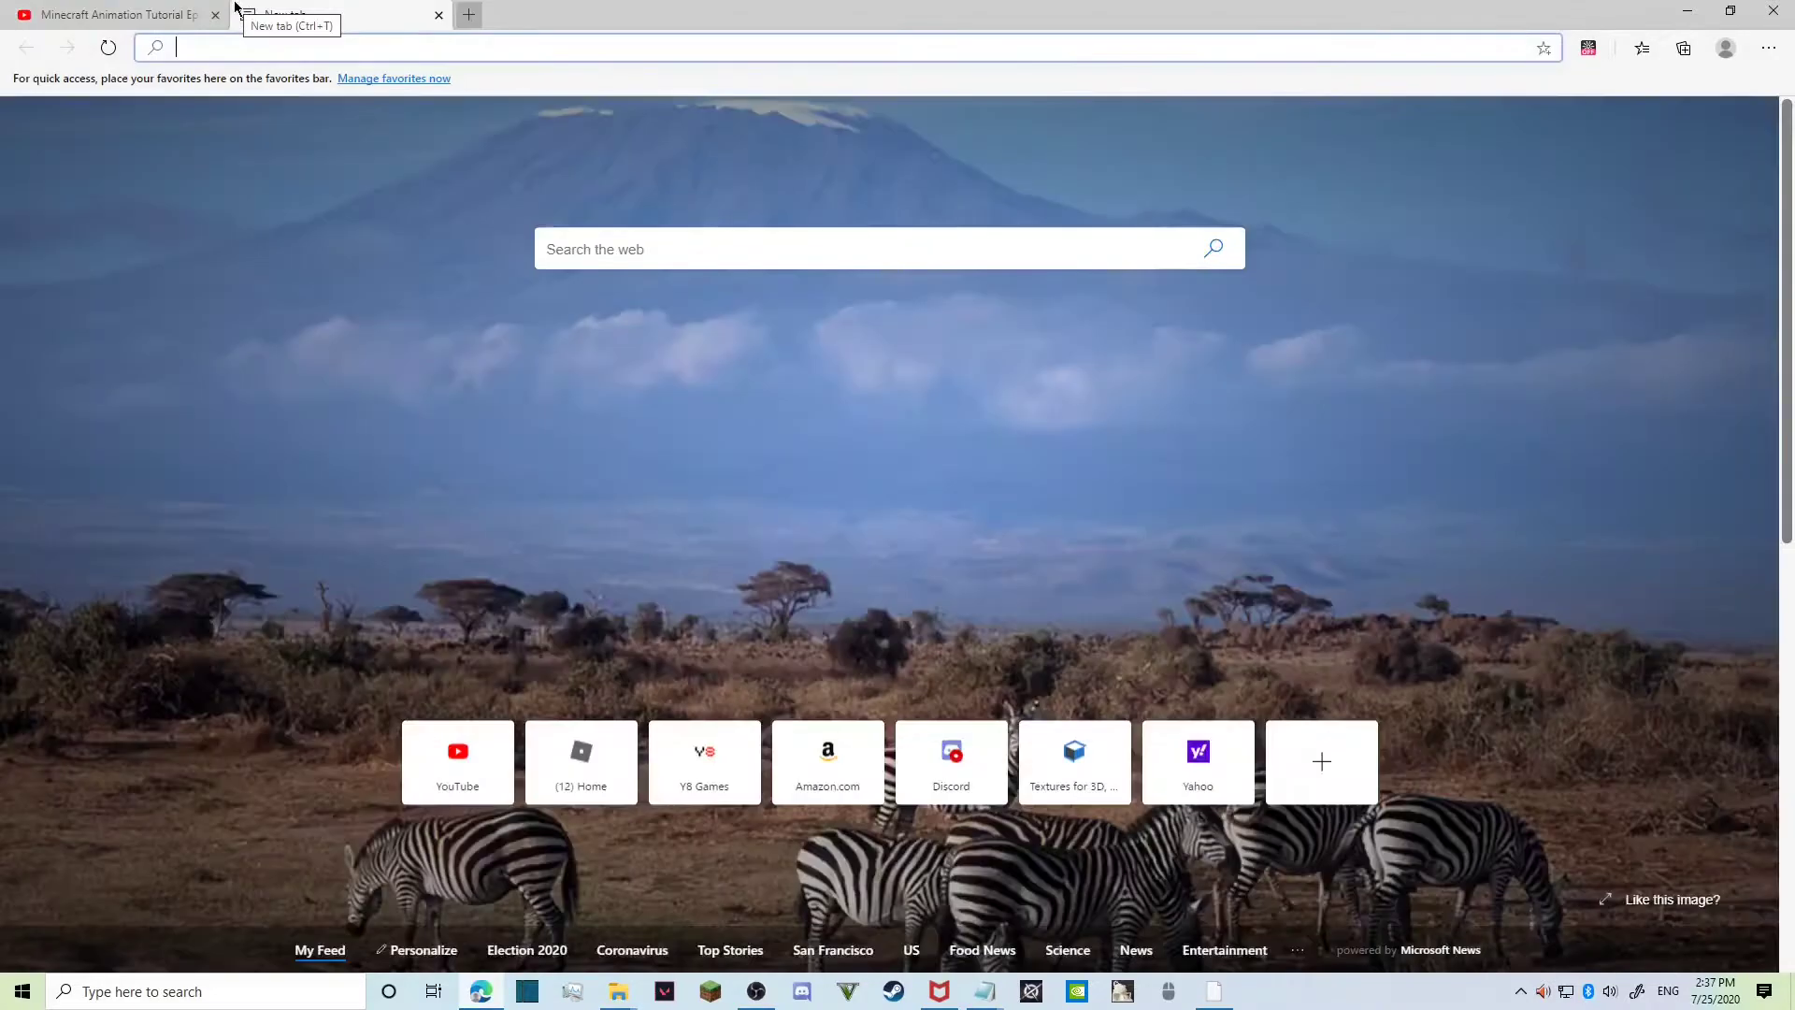
text(nova)
key(Return)
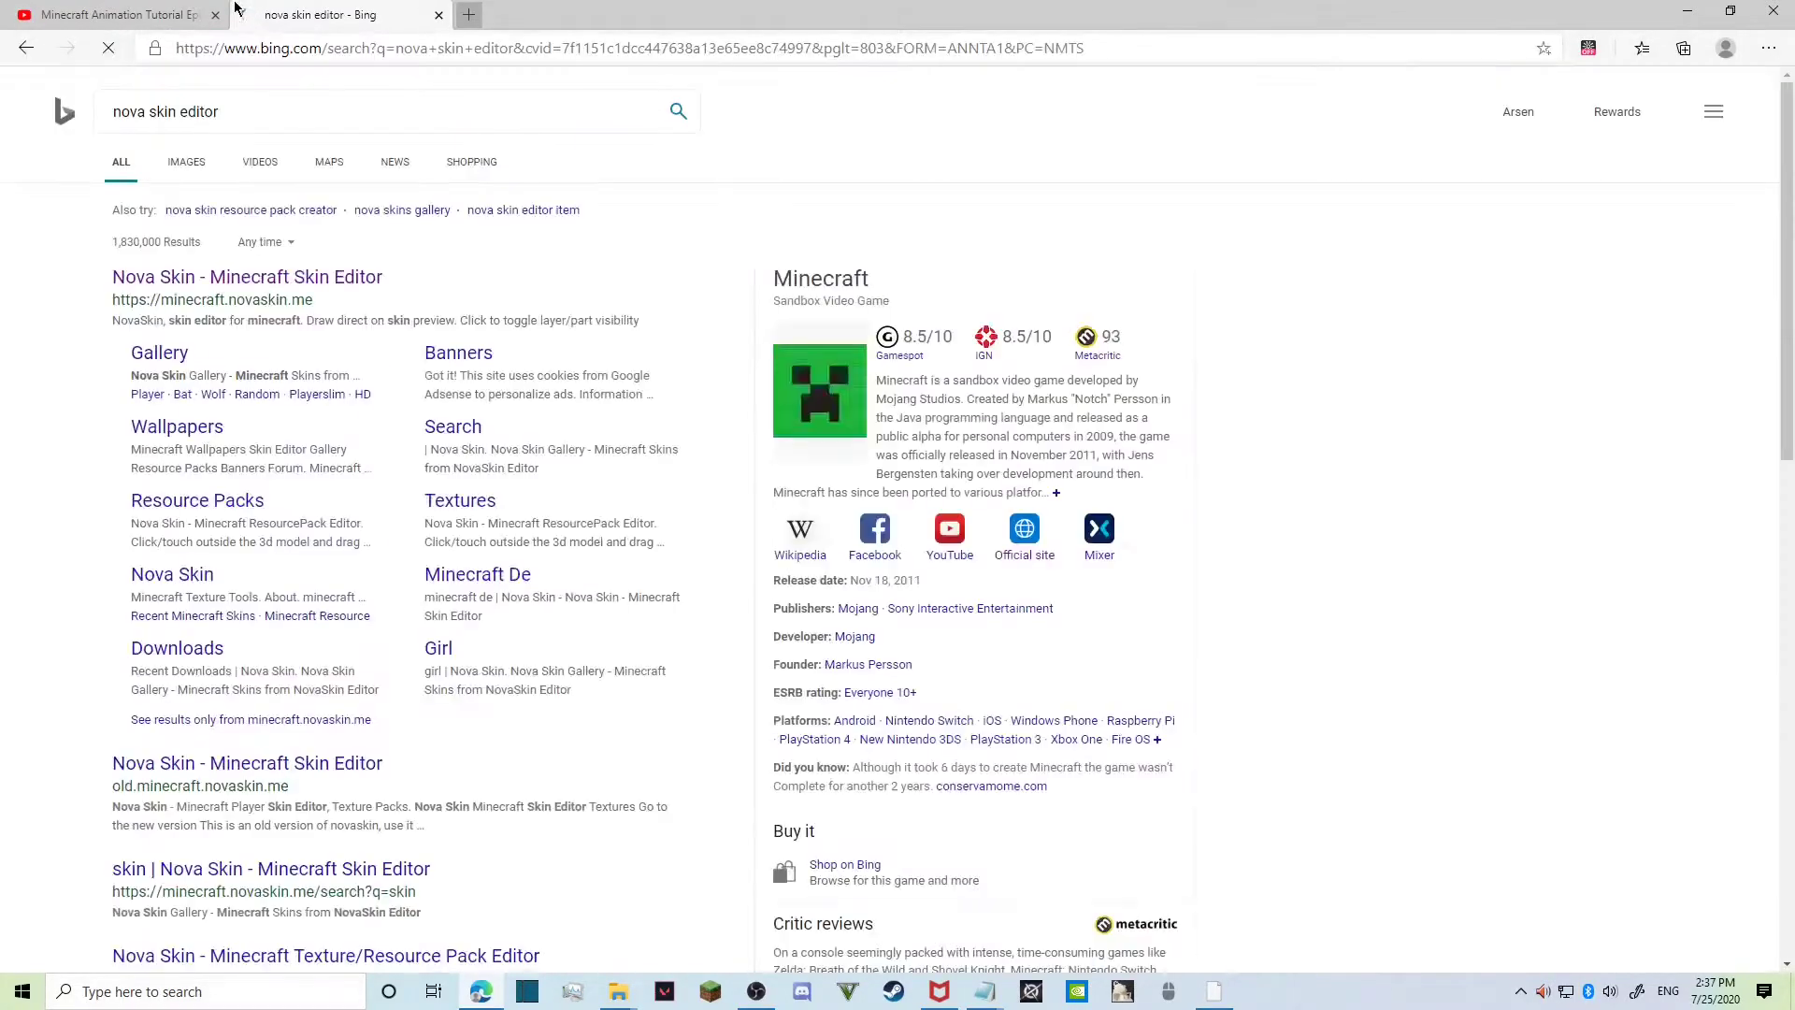
click(297, 276)
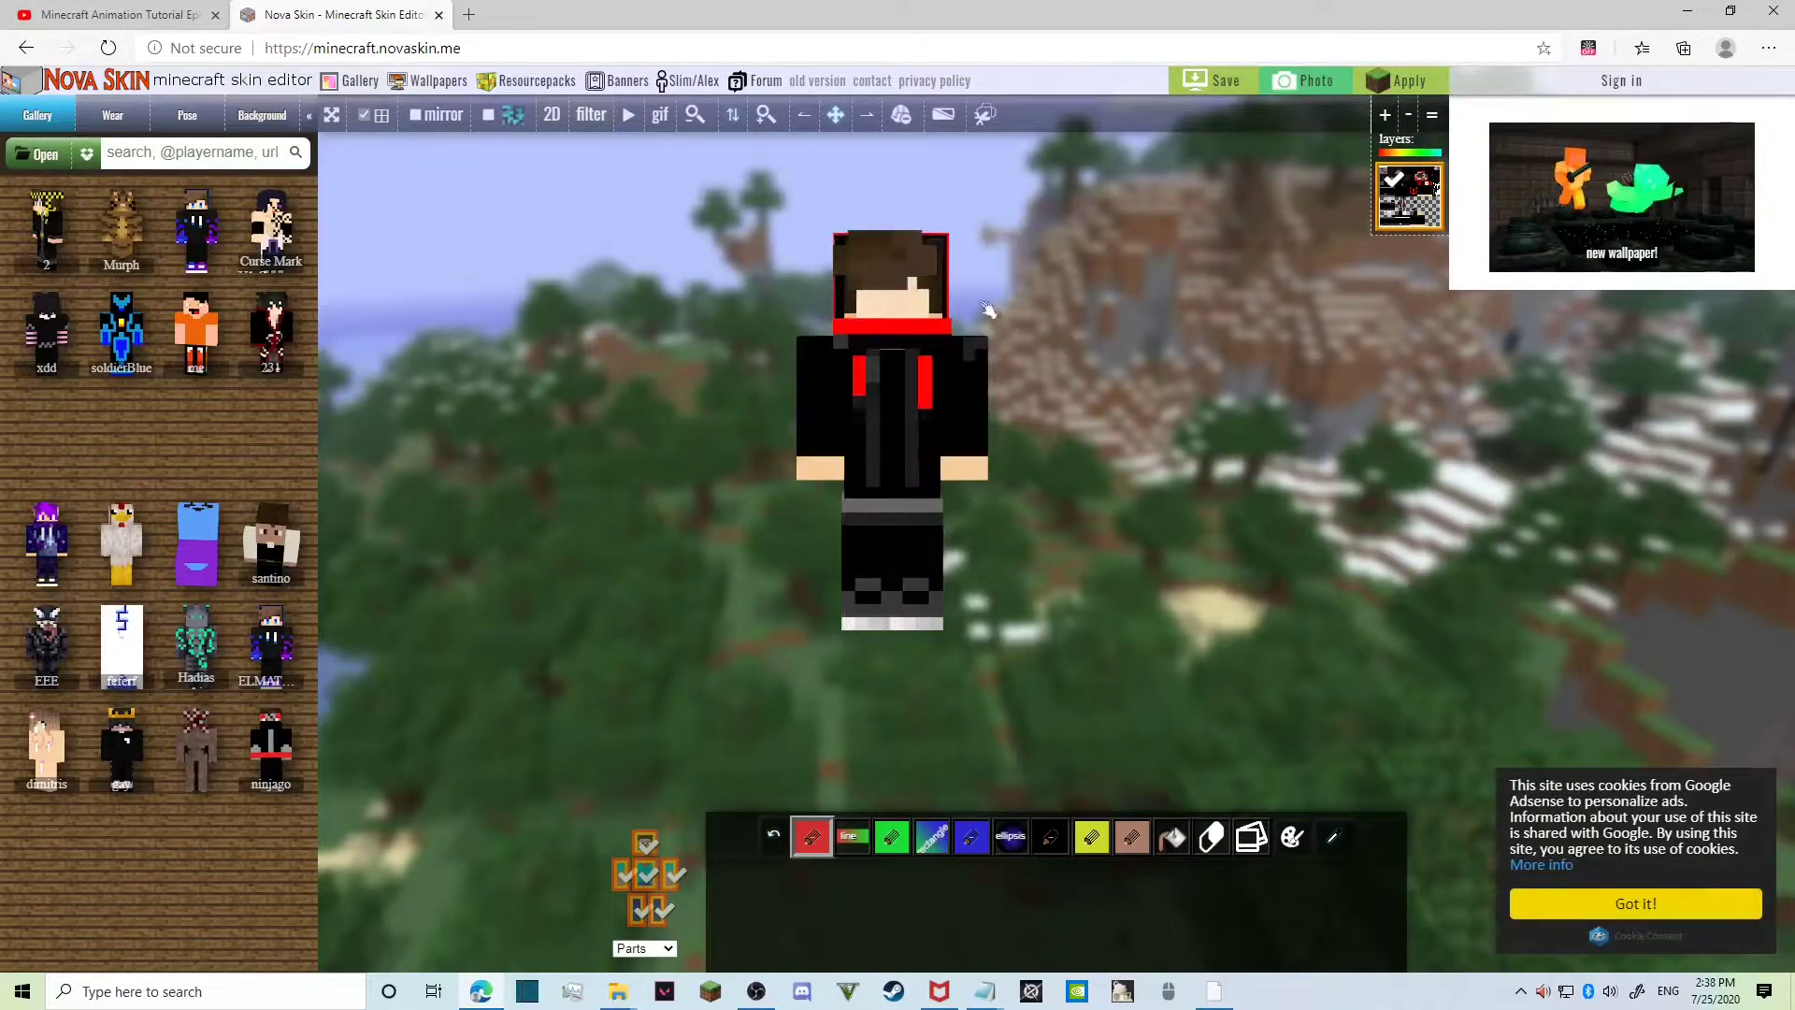
Clear the loaded skin from the model and try the brown pencil and paint bucket tools on the blank figure.
key(ctrl+z)
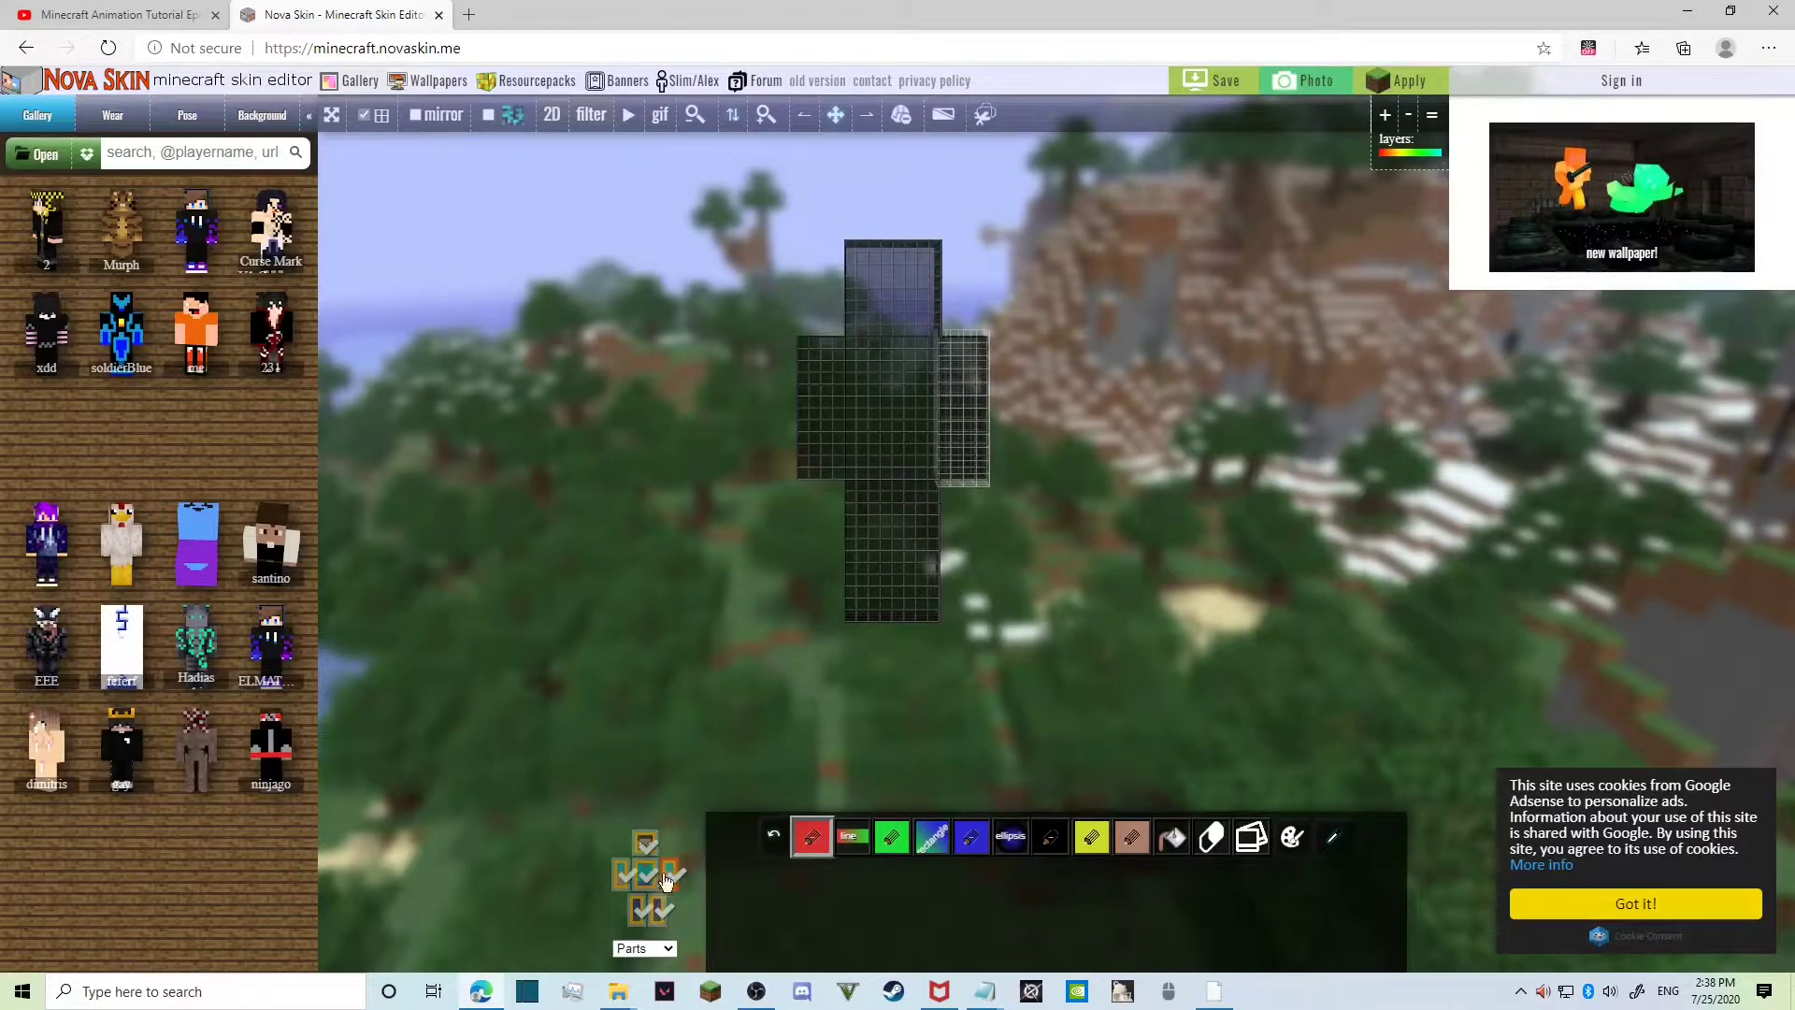
click(1137, 841)
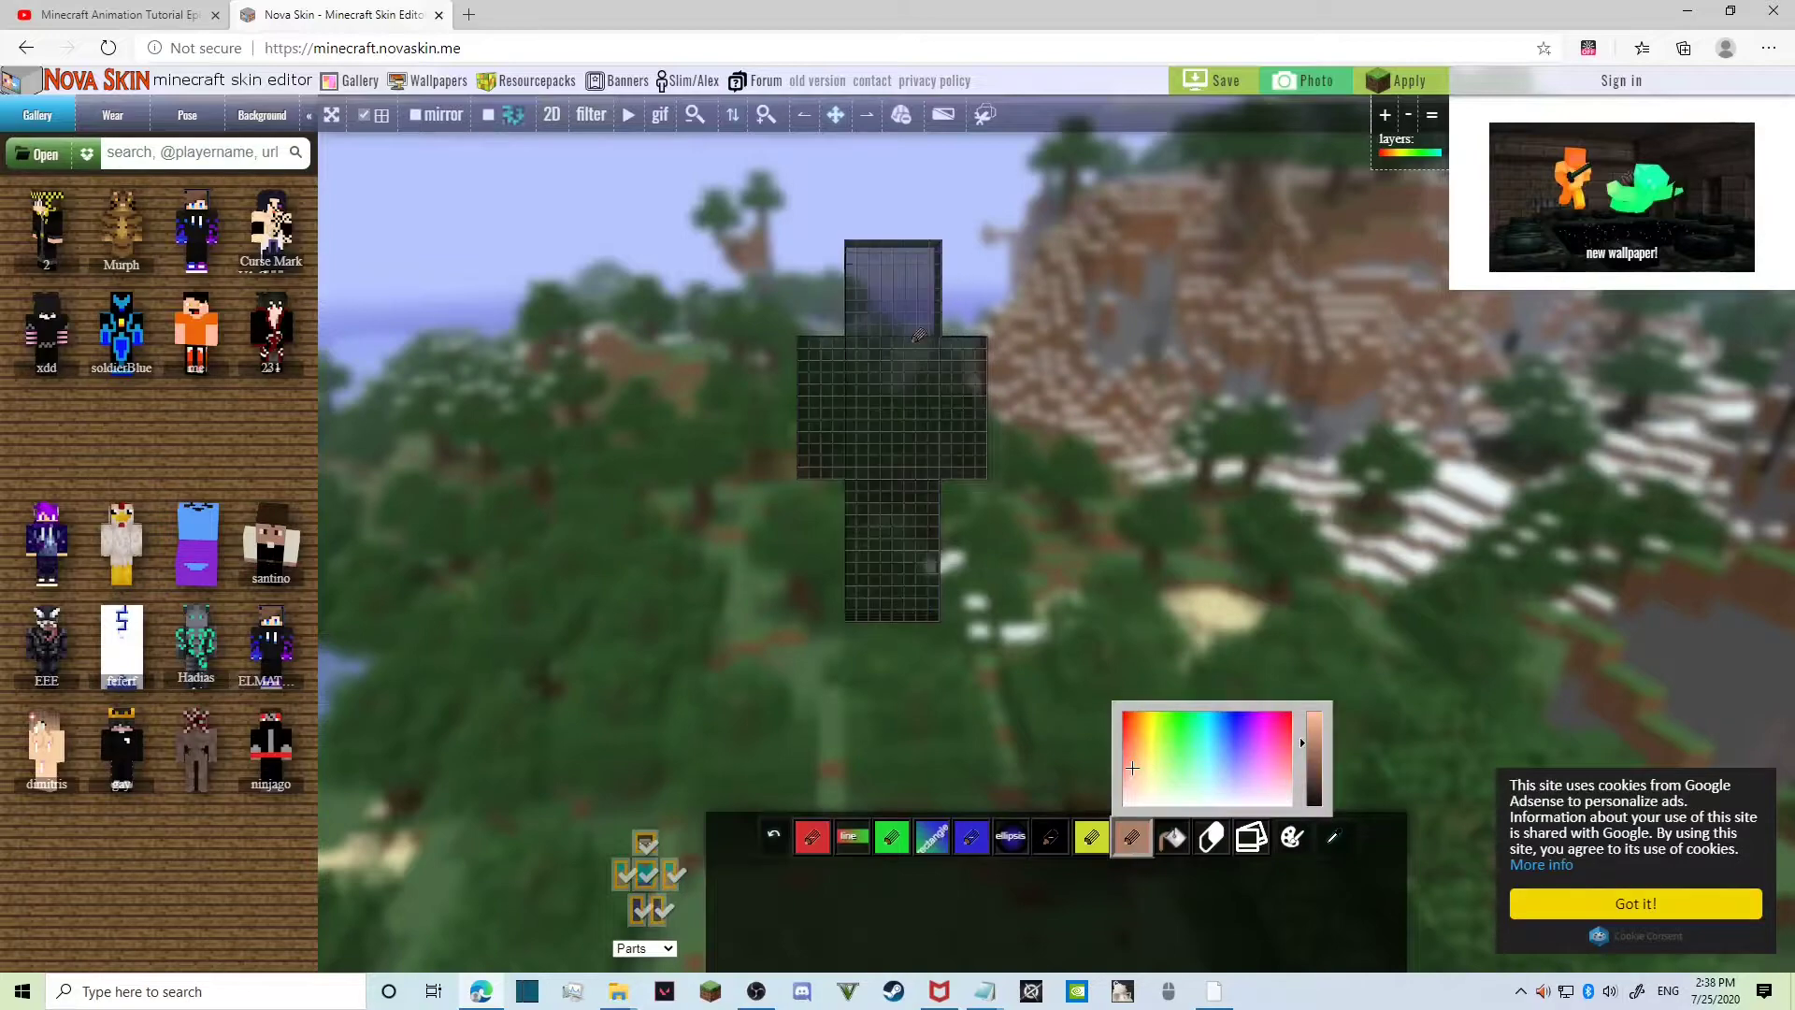
click(1176, 841)
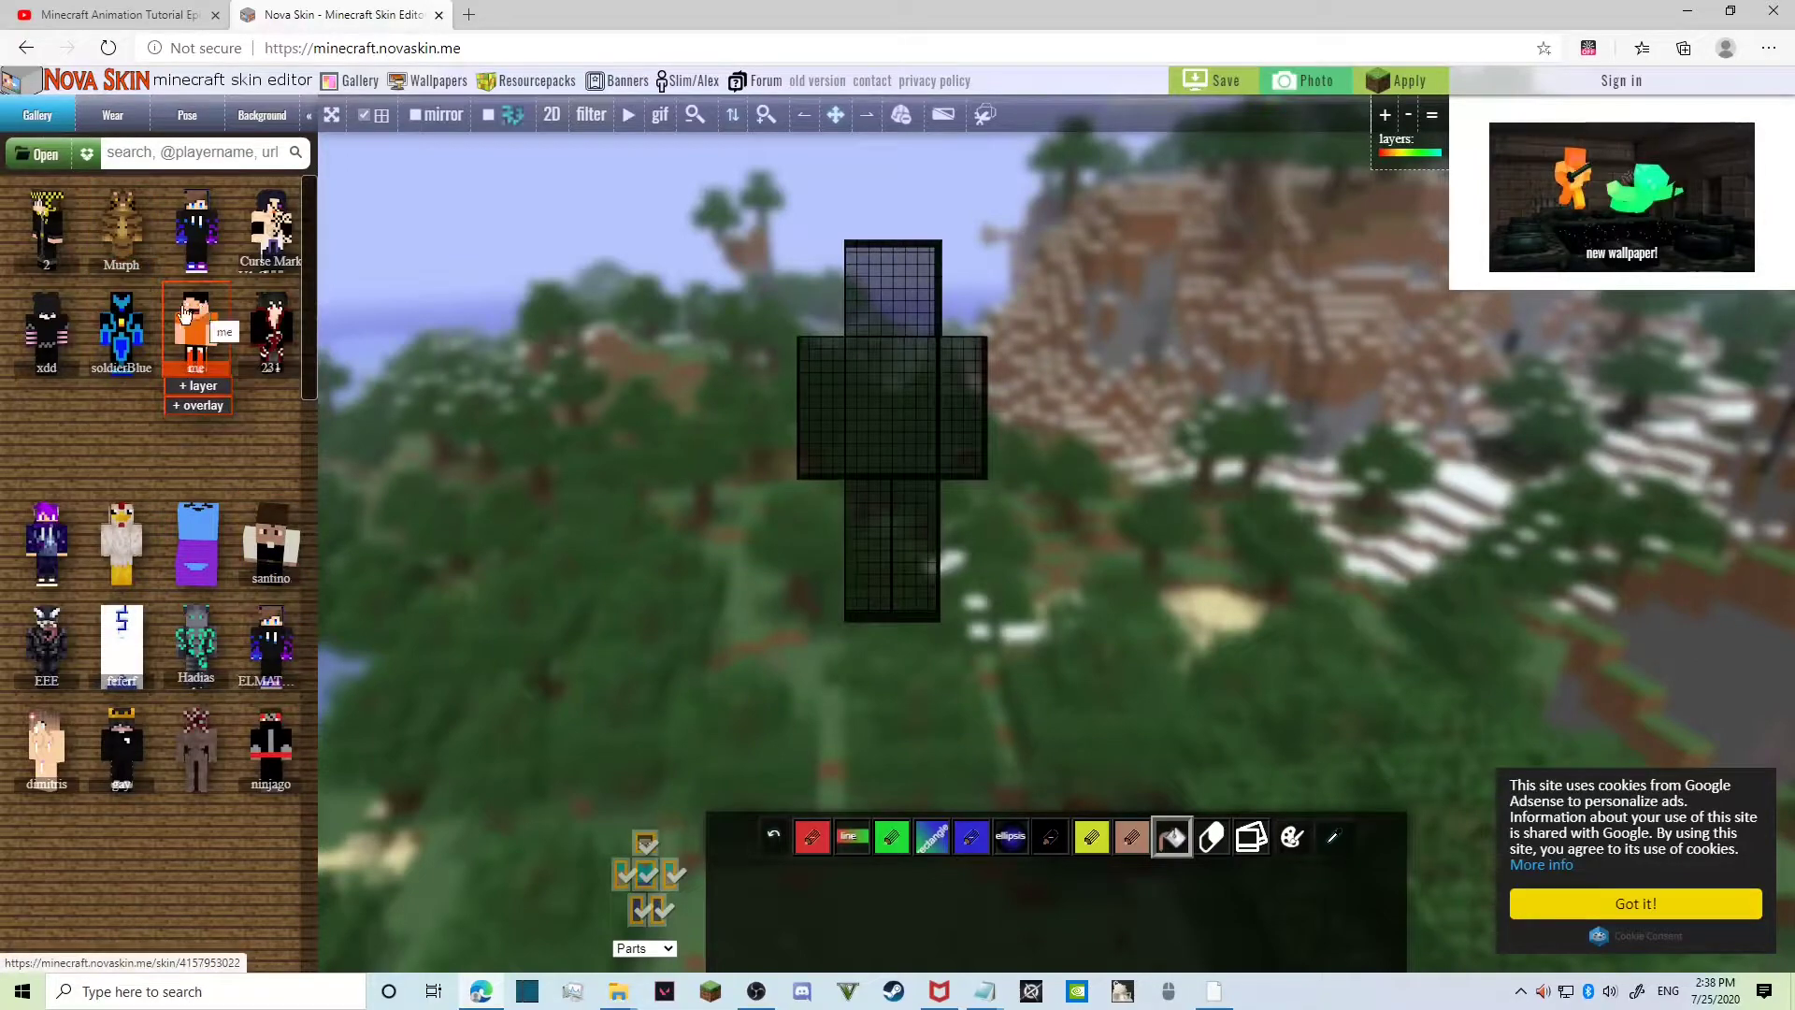
Search the skin gallery for "derp" and load the Derp/Derpy skin onto the model.
click(177, 150)
text(d)
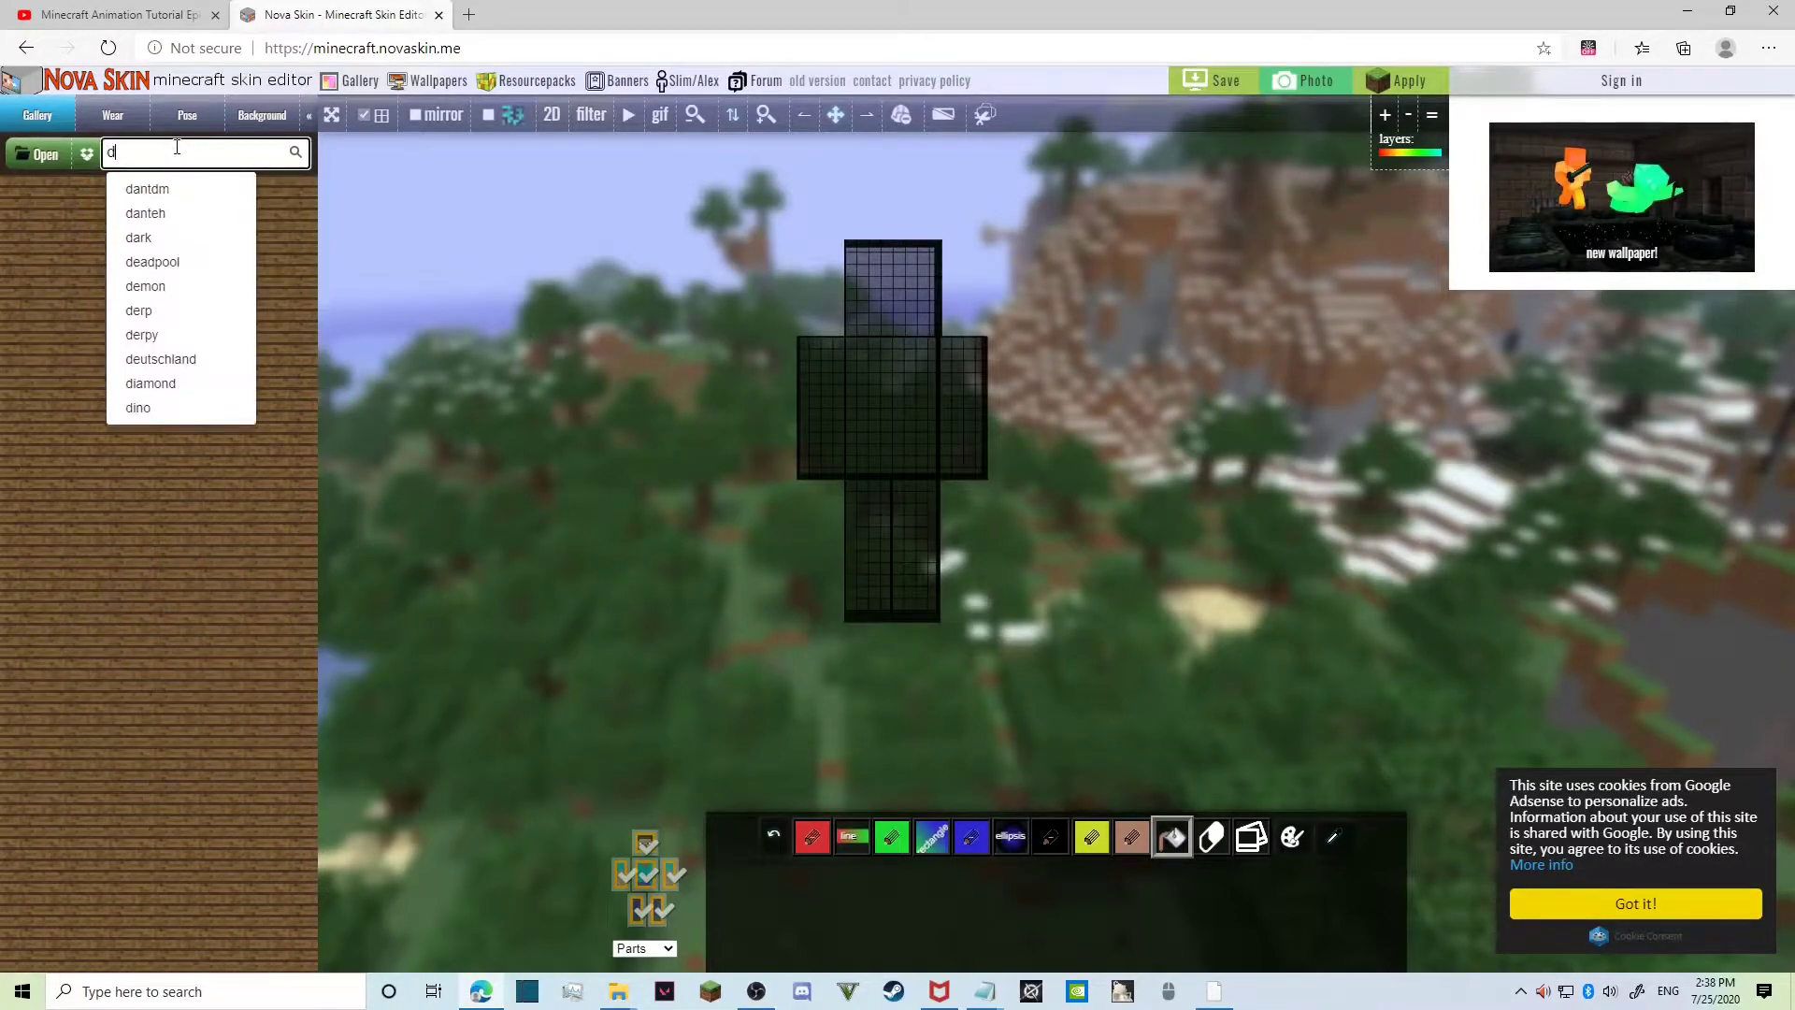
text(erp)
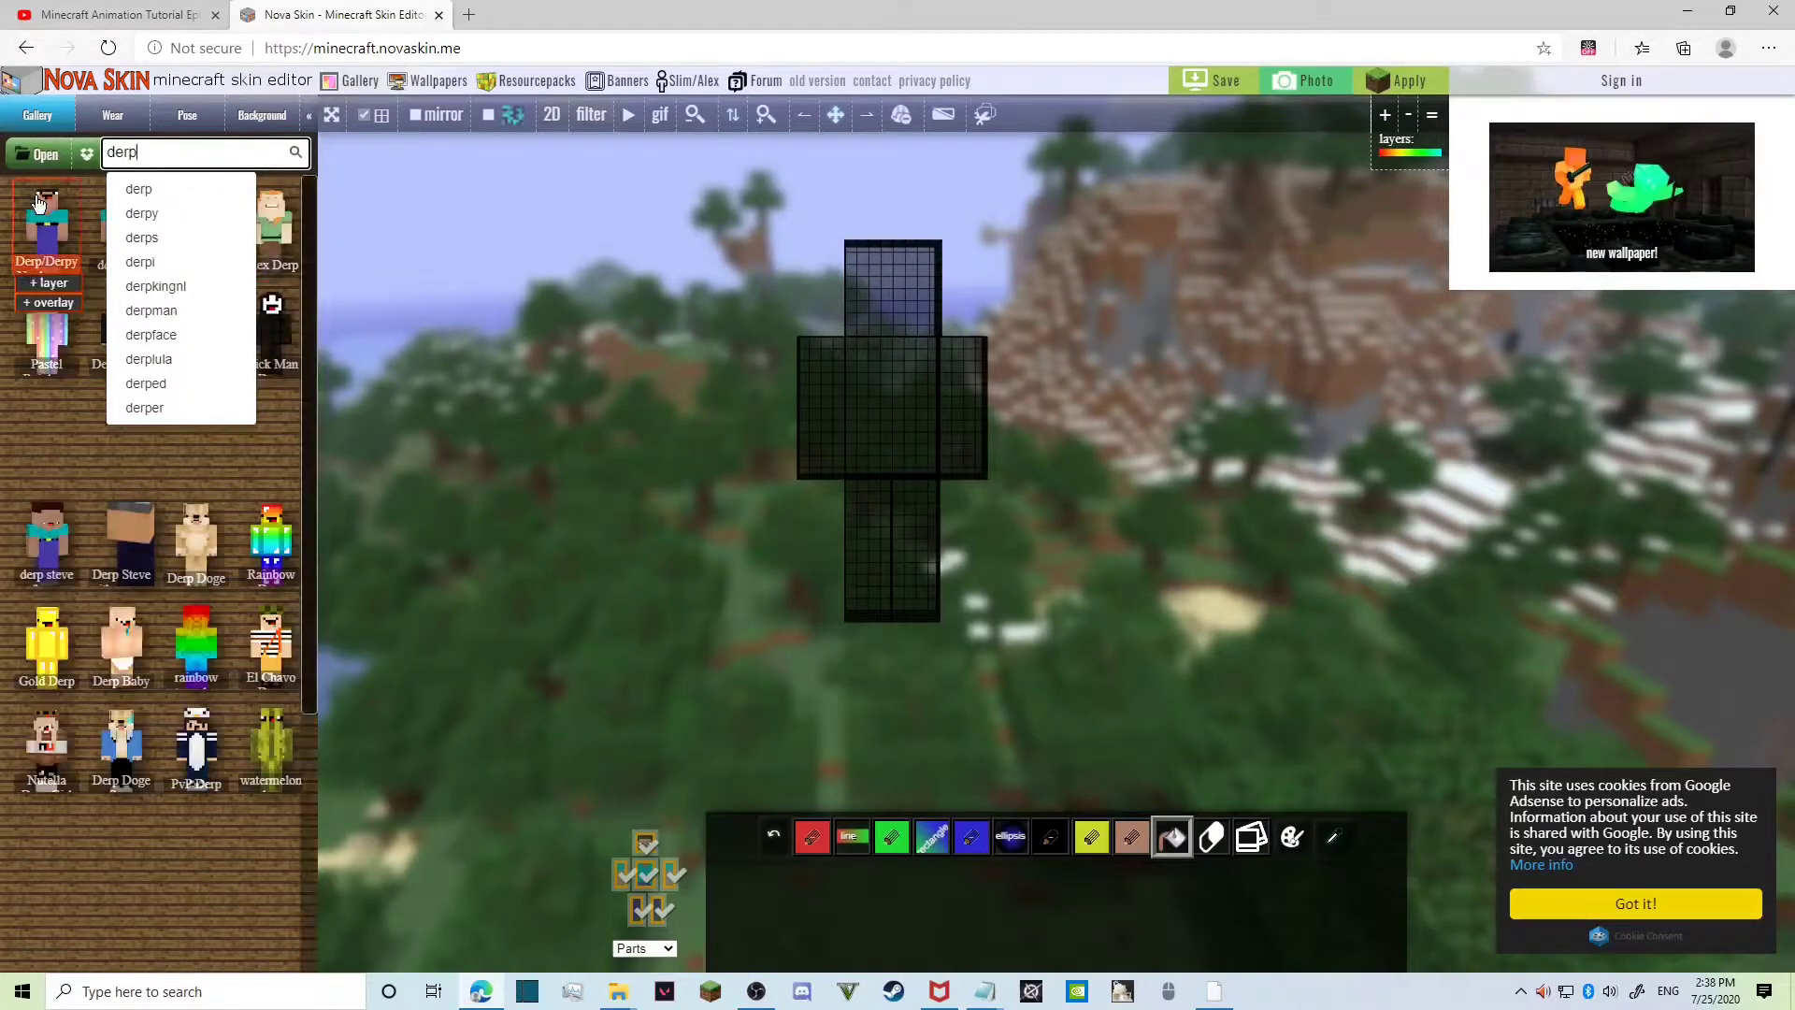
click(46, 227)
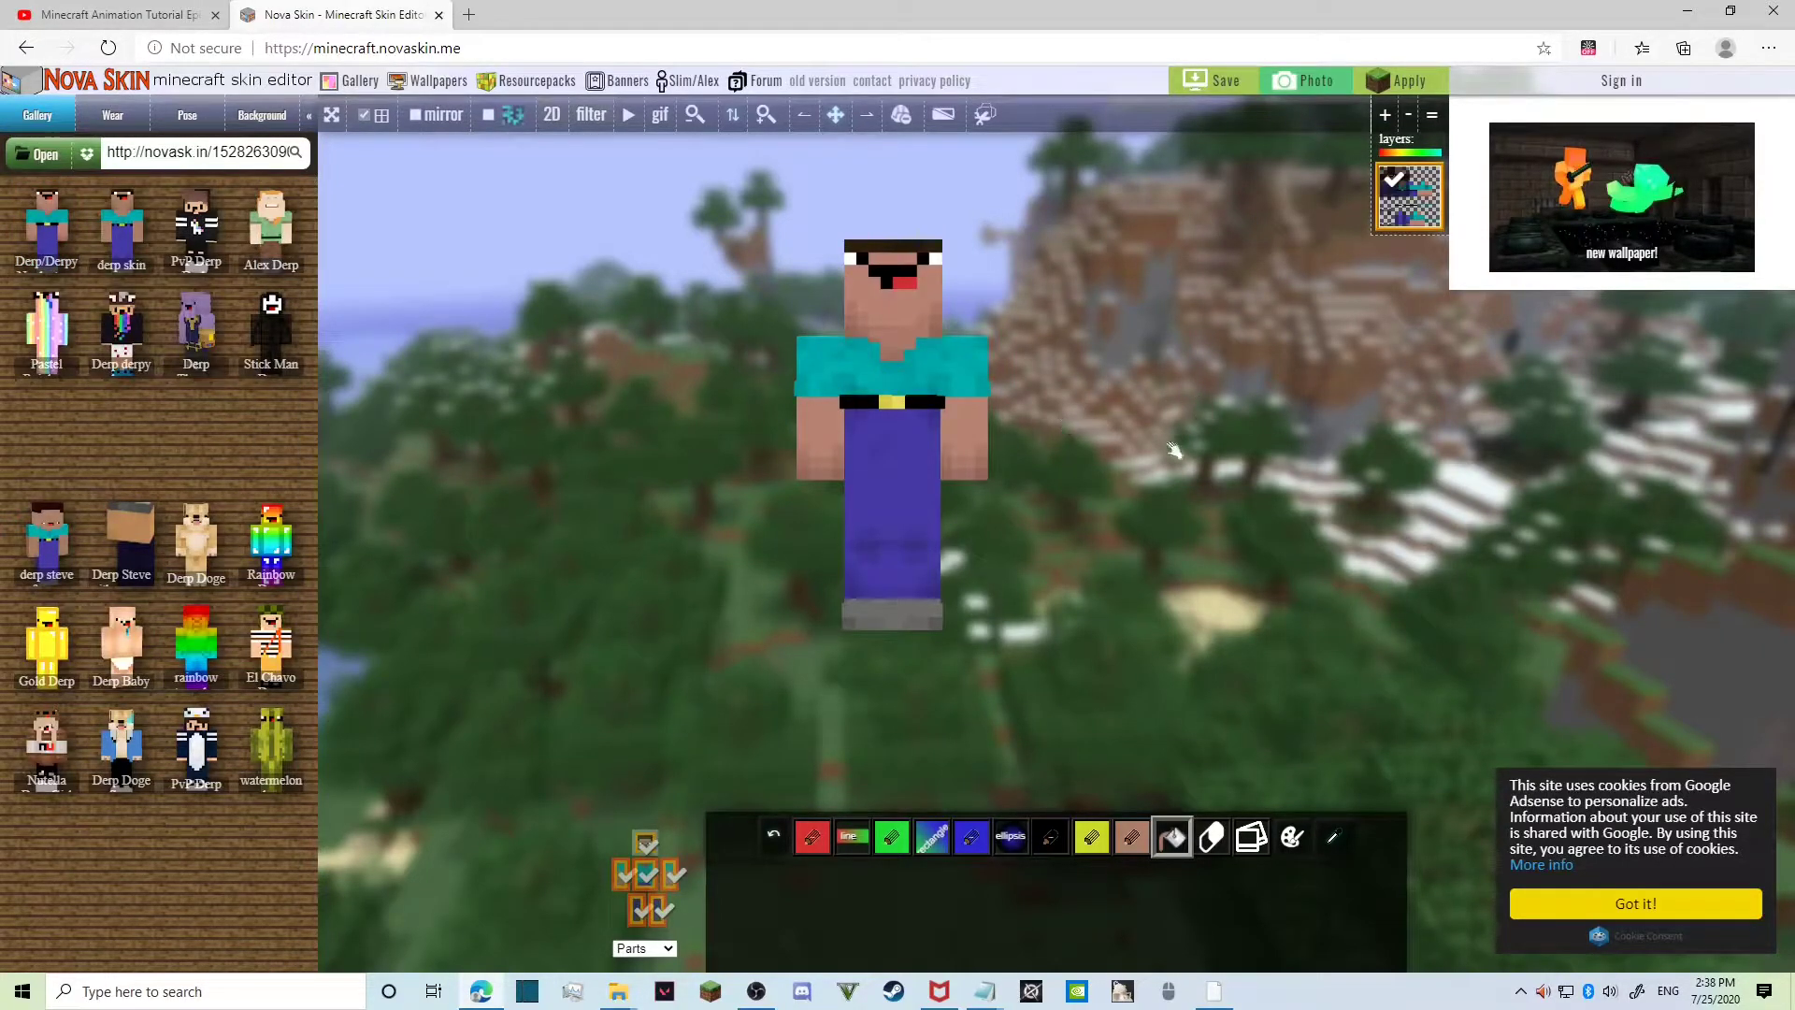
Paint over both of the skin's eyes with the brown skin-tone pencil.
mouse_move(1175, 450)
mouse_down()
mouse_move(845, 479)
mouse_move(1190, 473)
mouse_move(1338, 498)
mouse_move(1270, 487)
mouse_up()
scroll(1270, 487, down, 1)
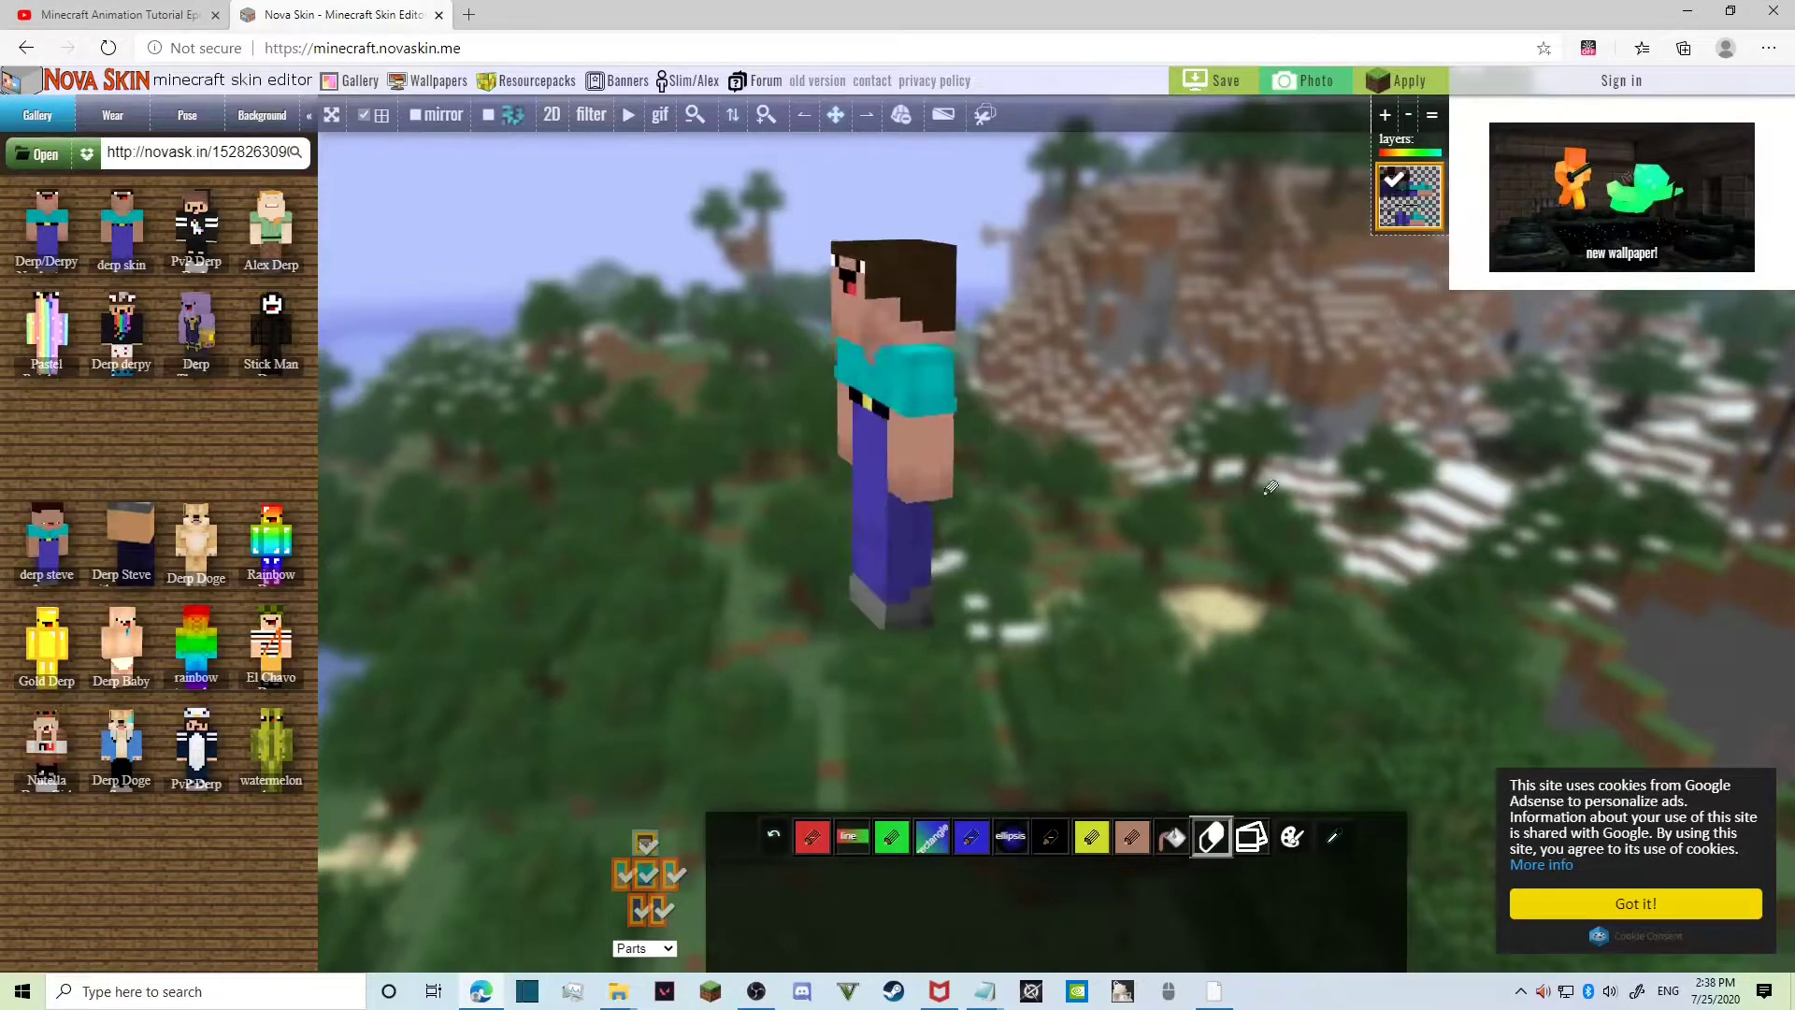
click(1131, 839)
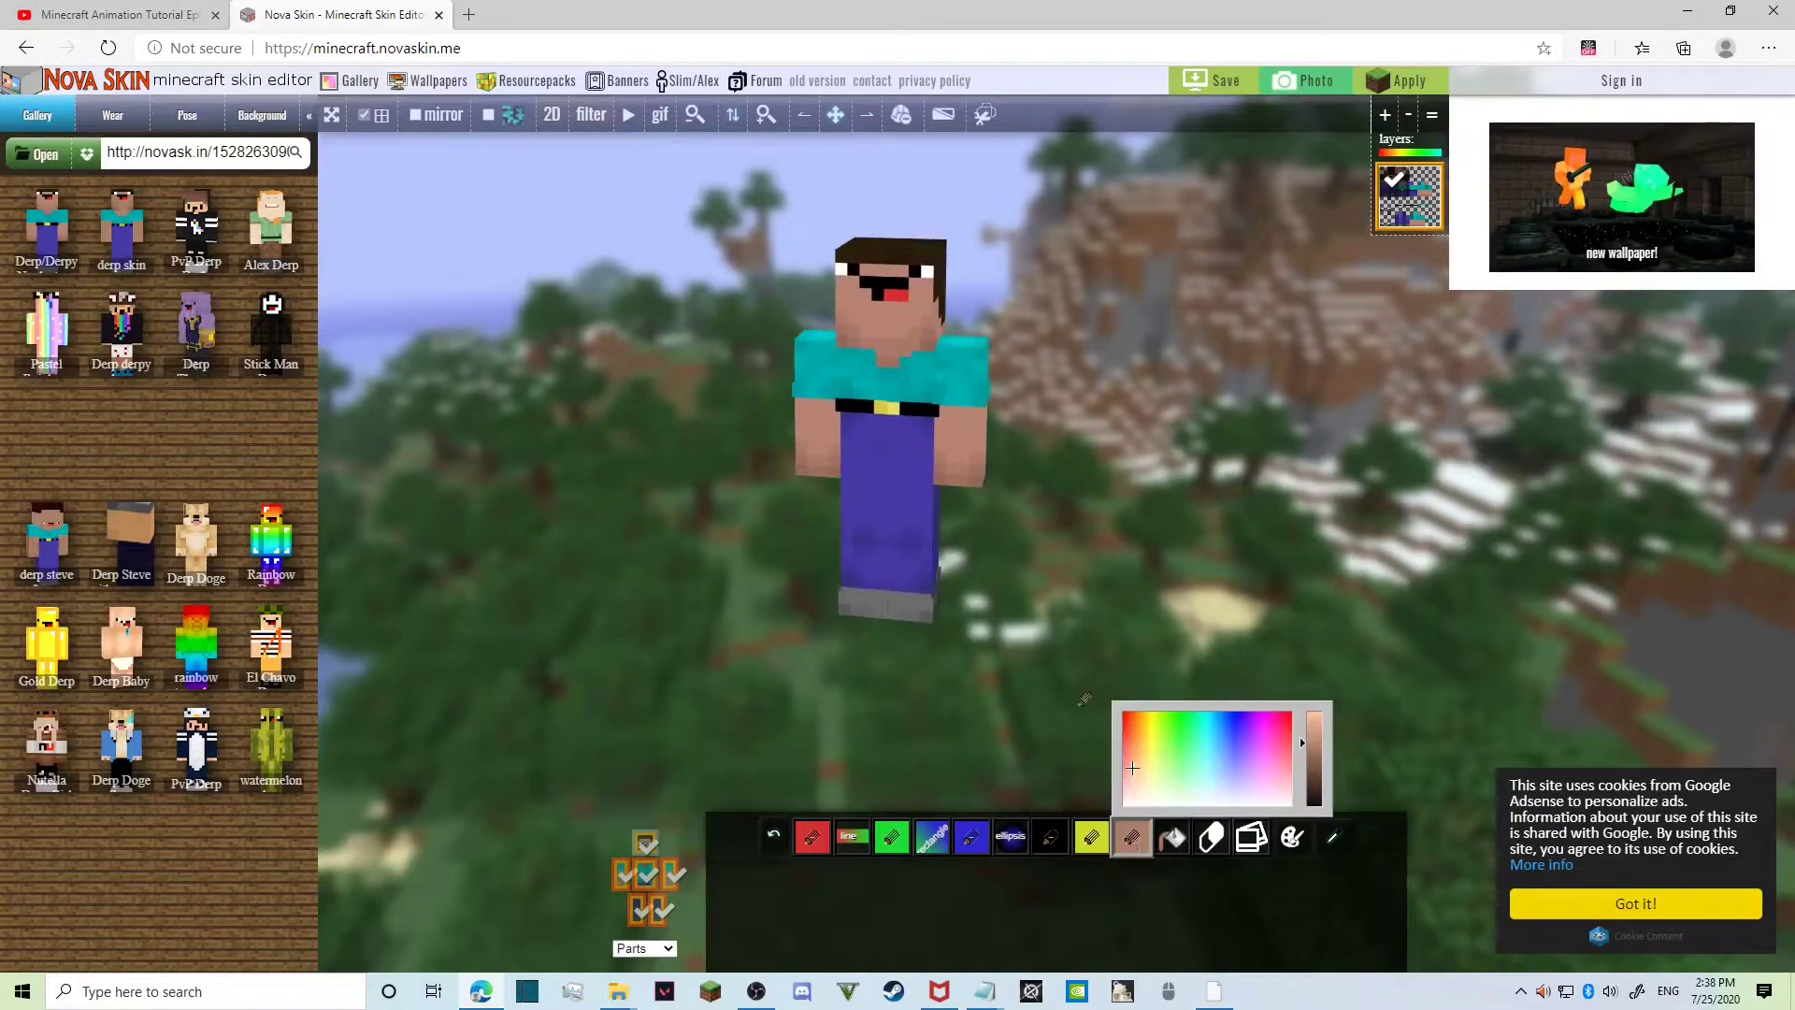
click(923, 269)
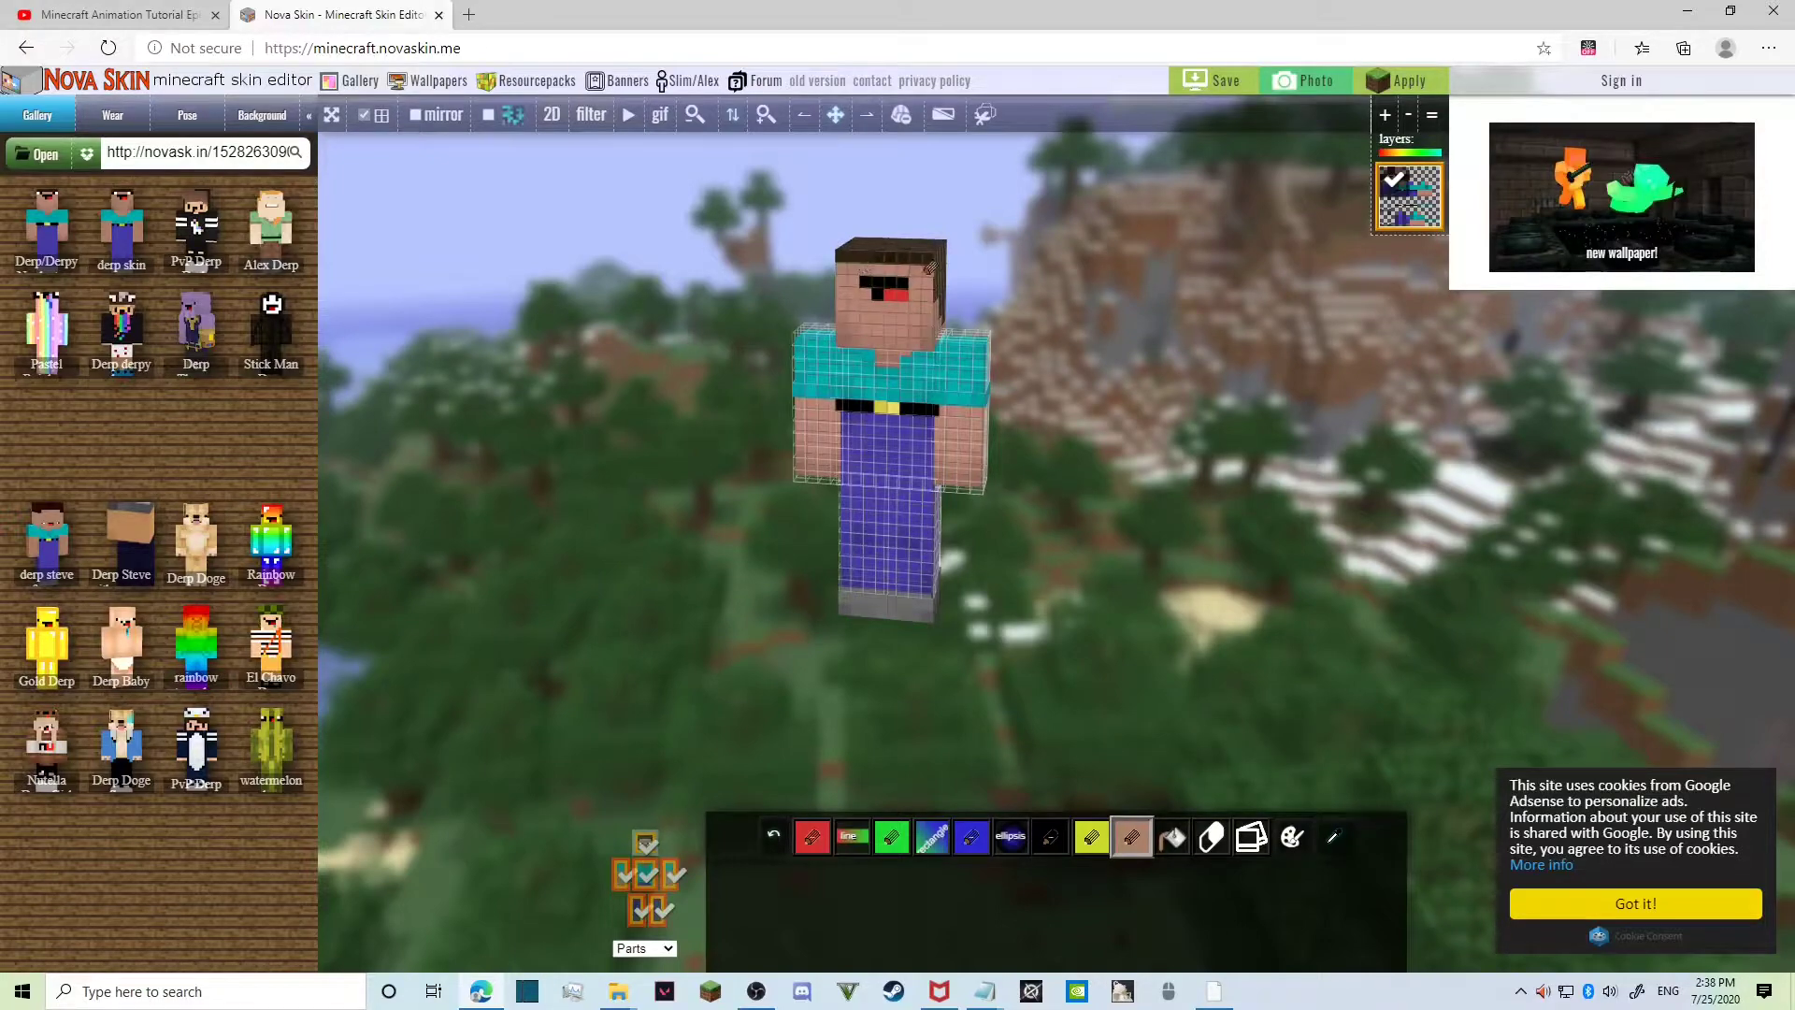
Save the edited skin without a name or description and download its image file.
click(1210, 81)
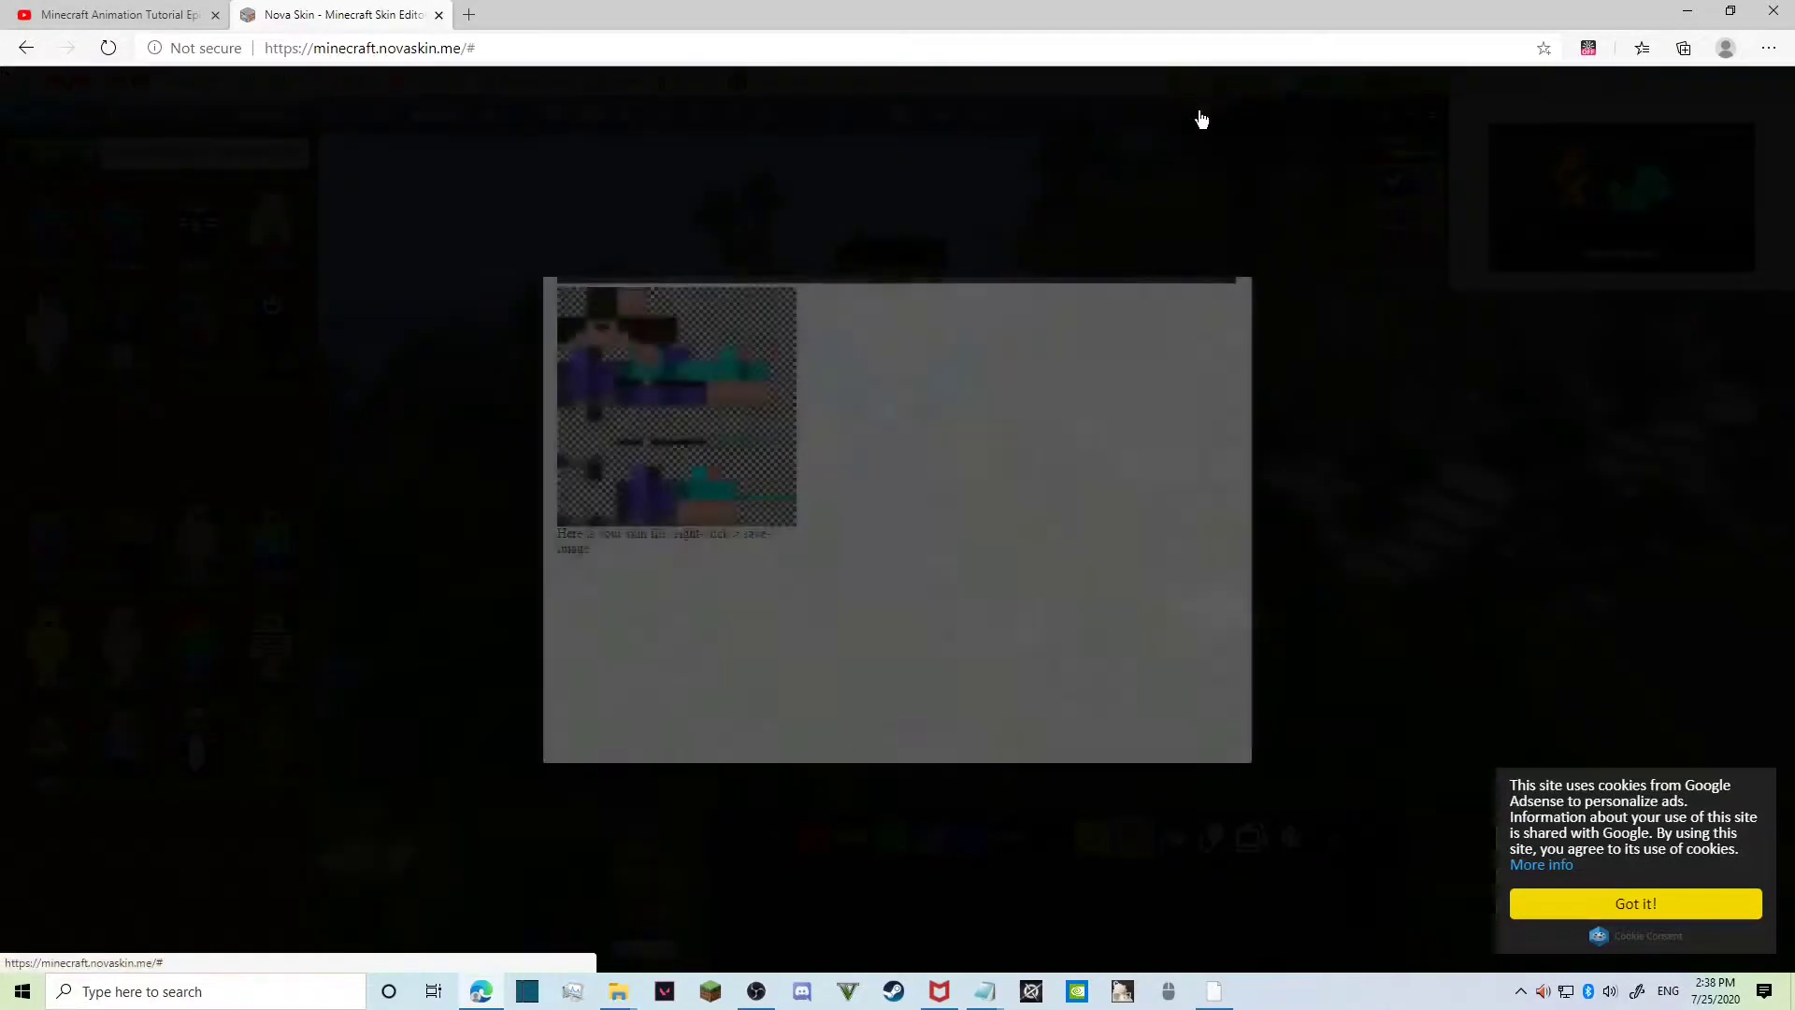
click(667, 542)
key(Tab)
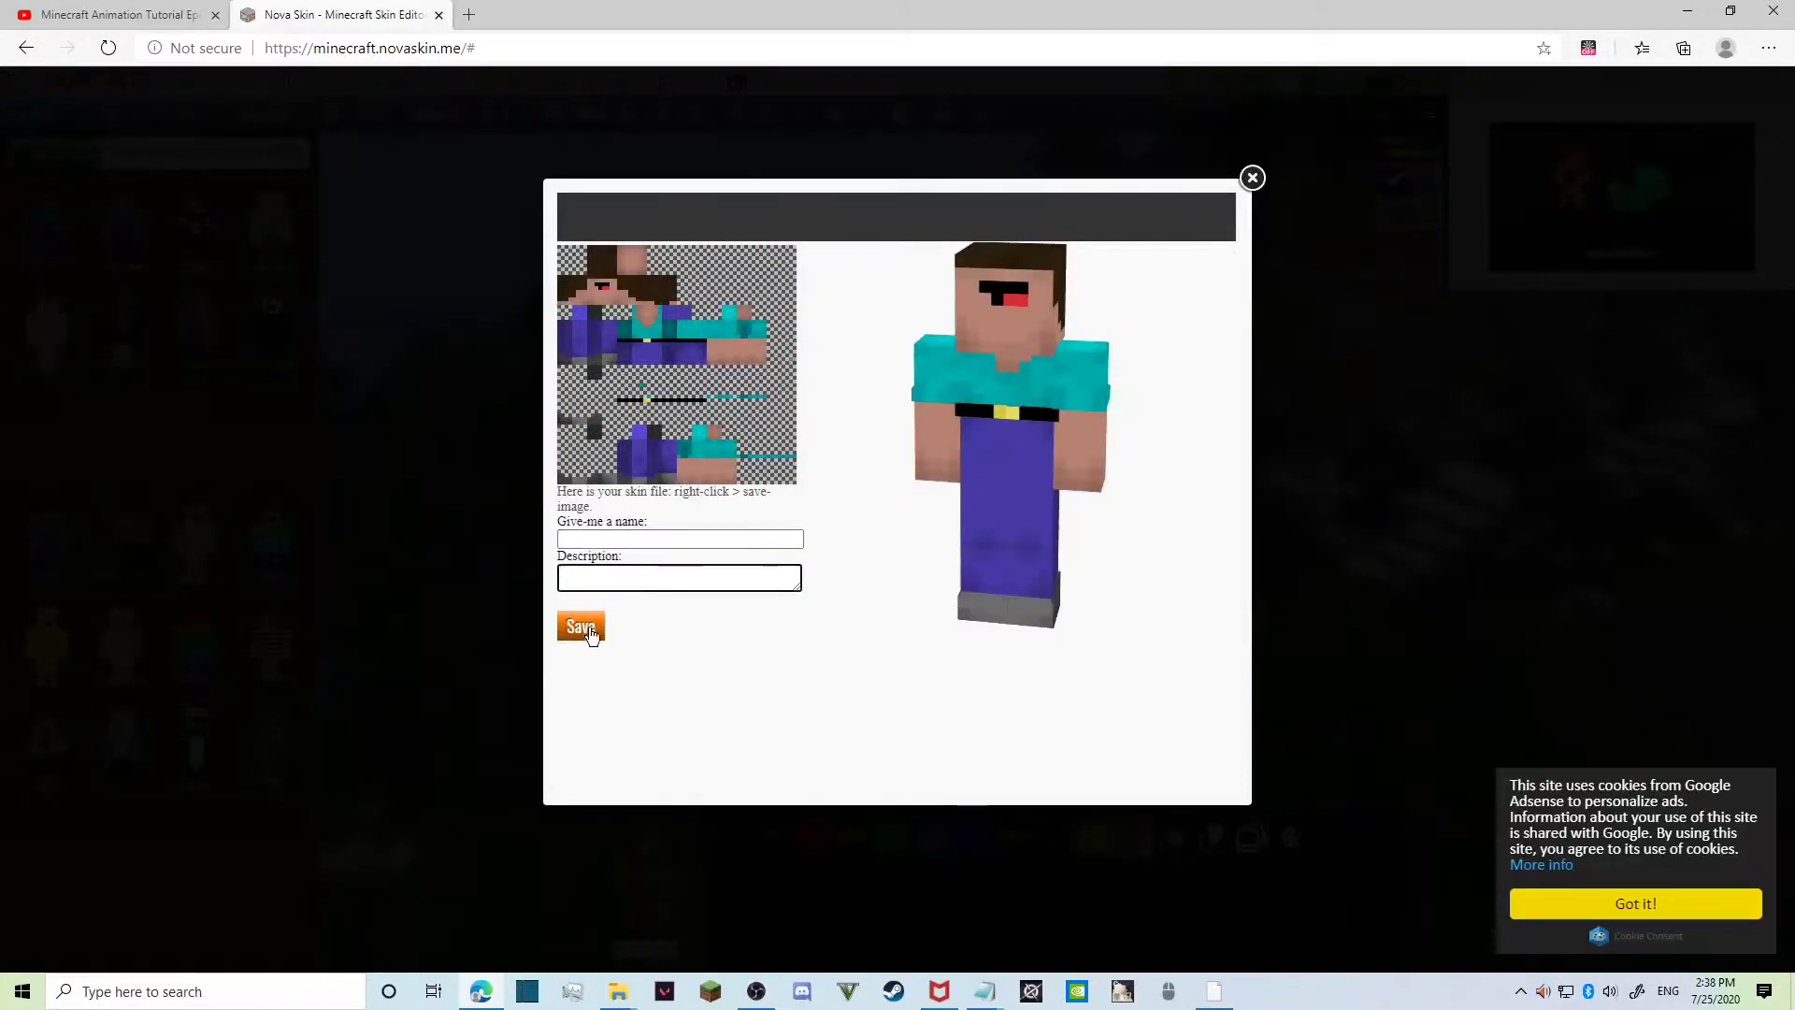
click(584, 629)
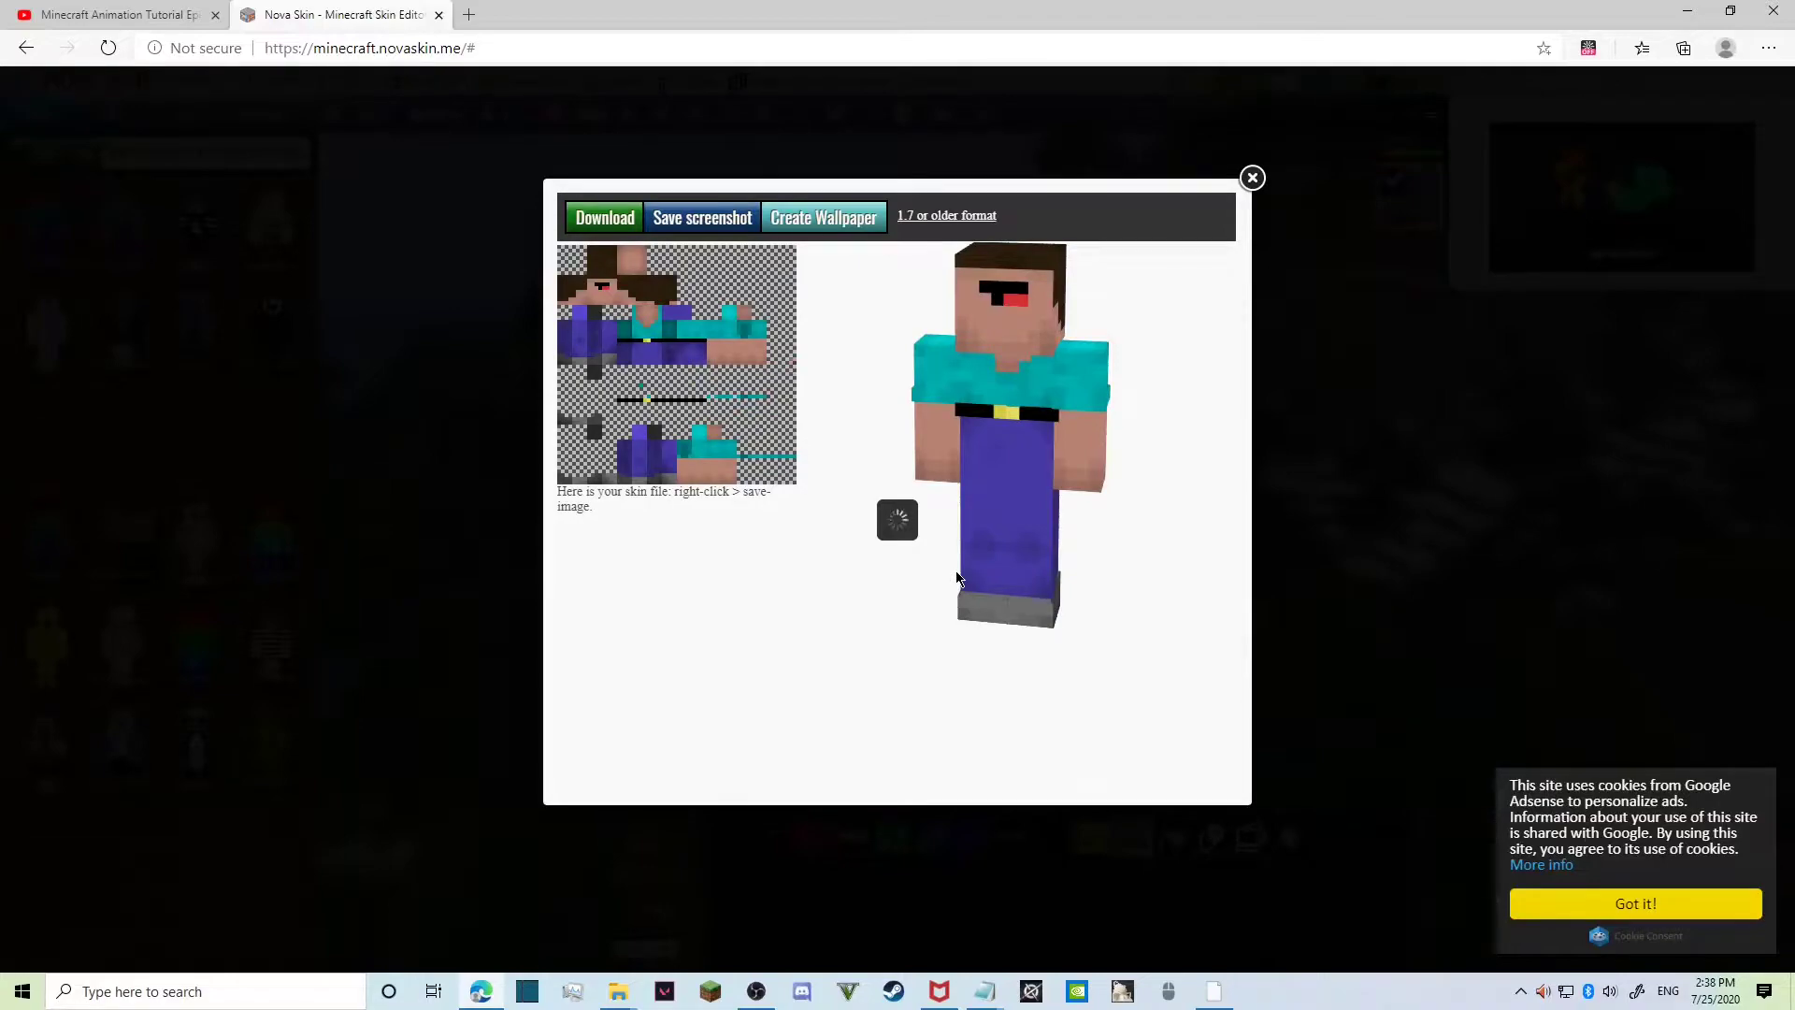
click(571, 210)
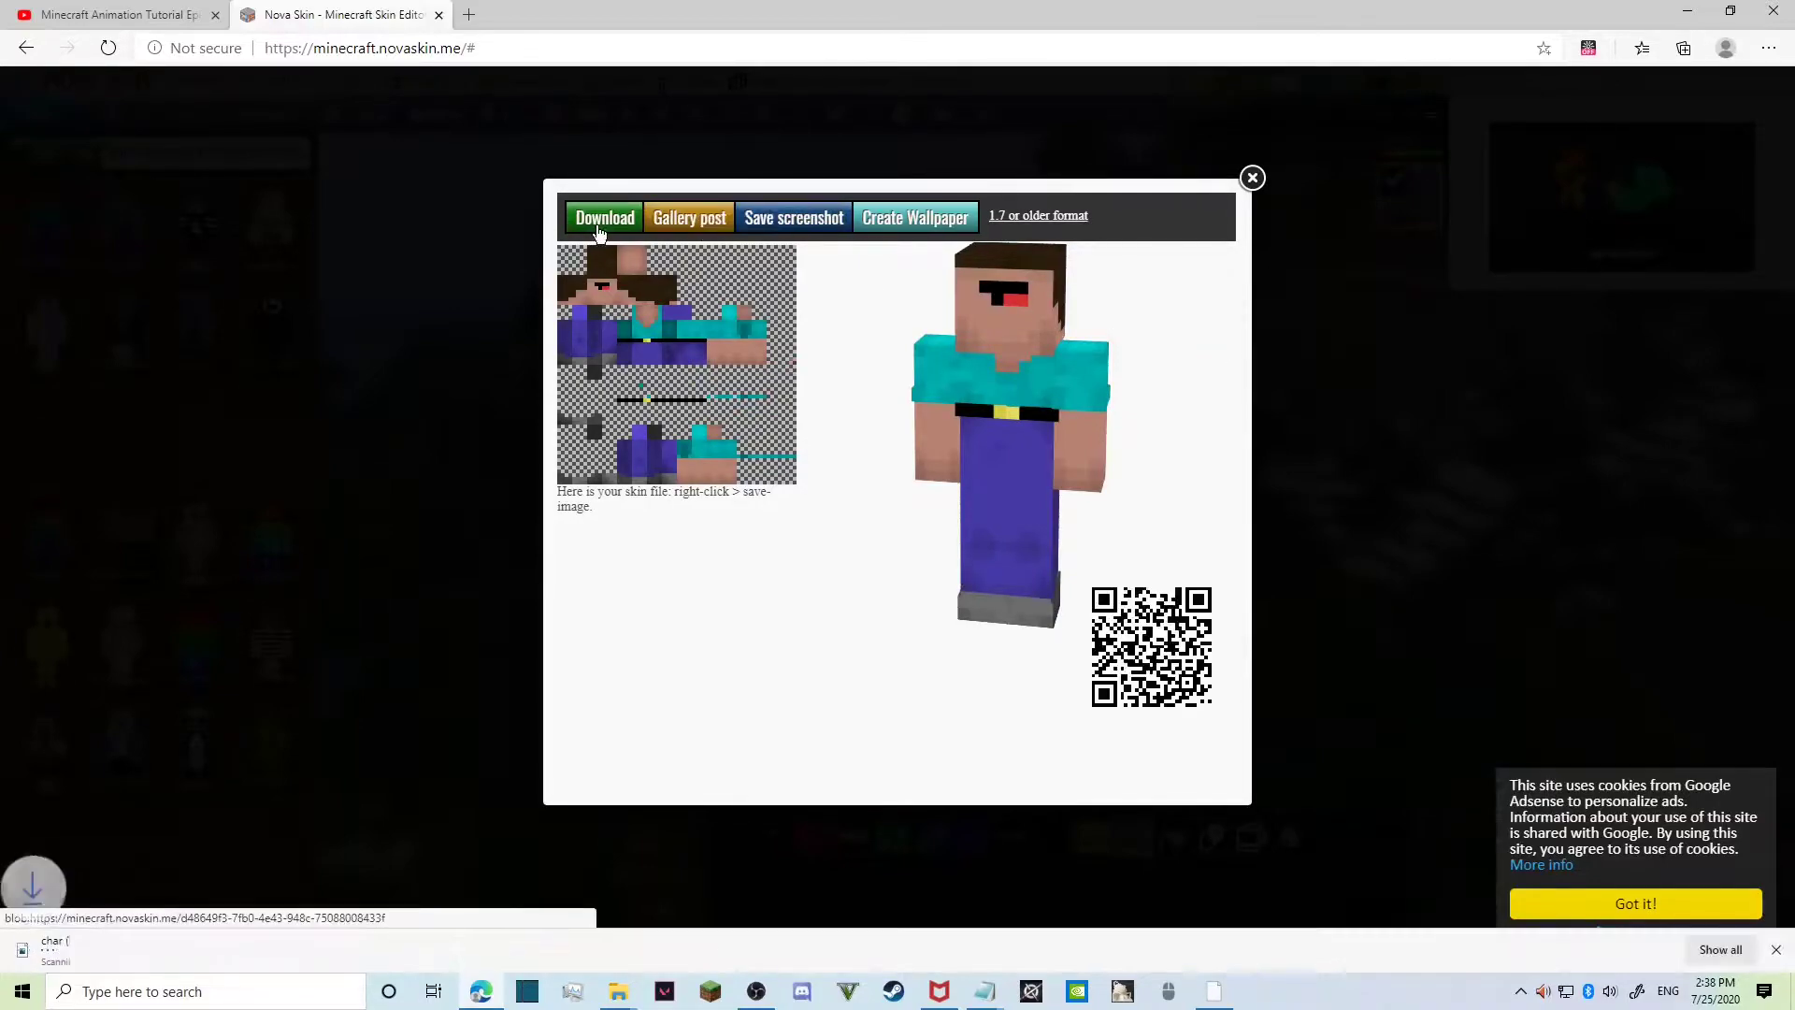
Switch to File Explorer, open the Downloads folder and delete the older char.png.
mouse_move(628, 990)
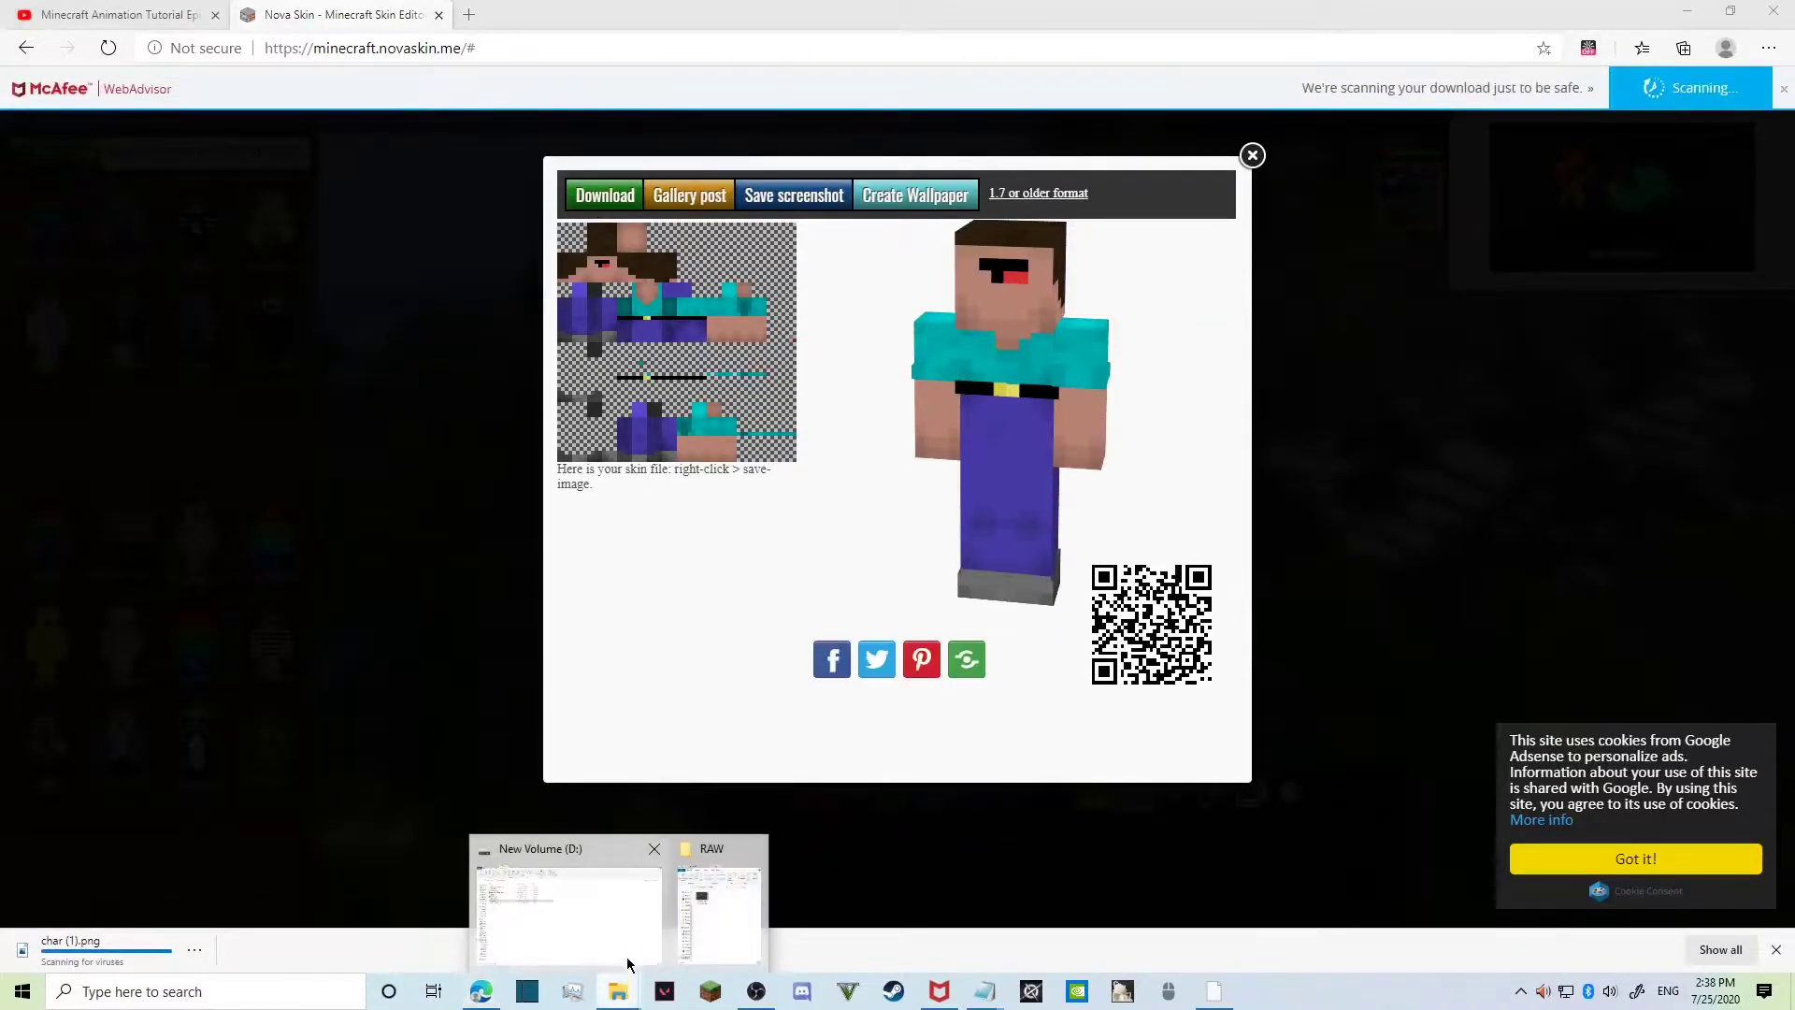
click(622, 939)
click(68, 661)
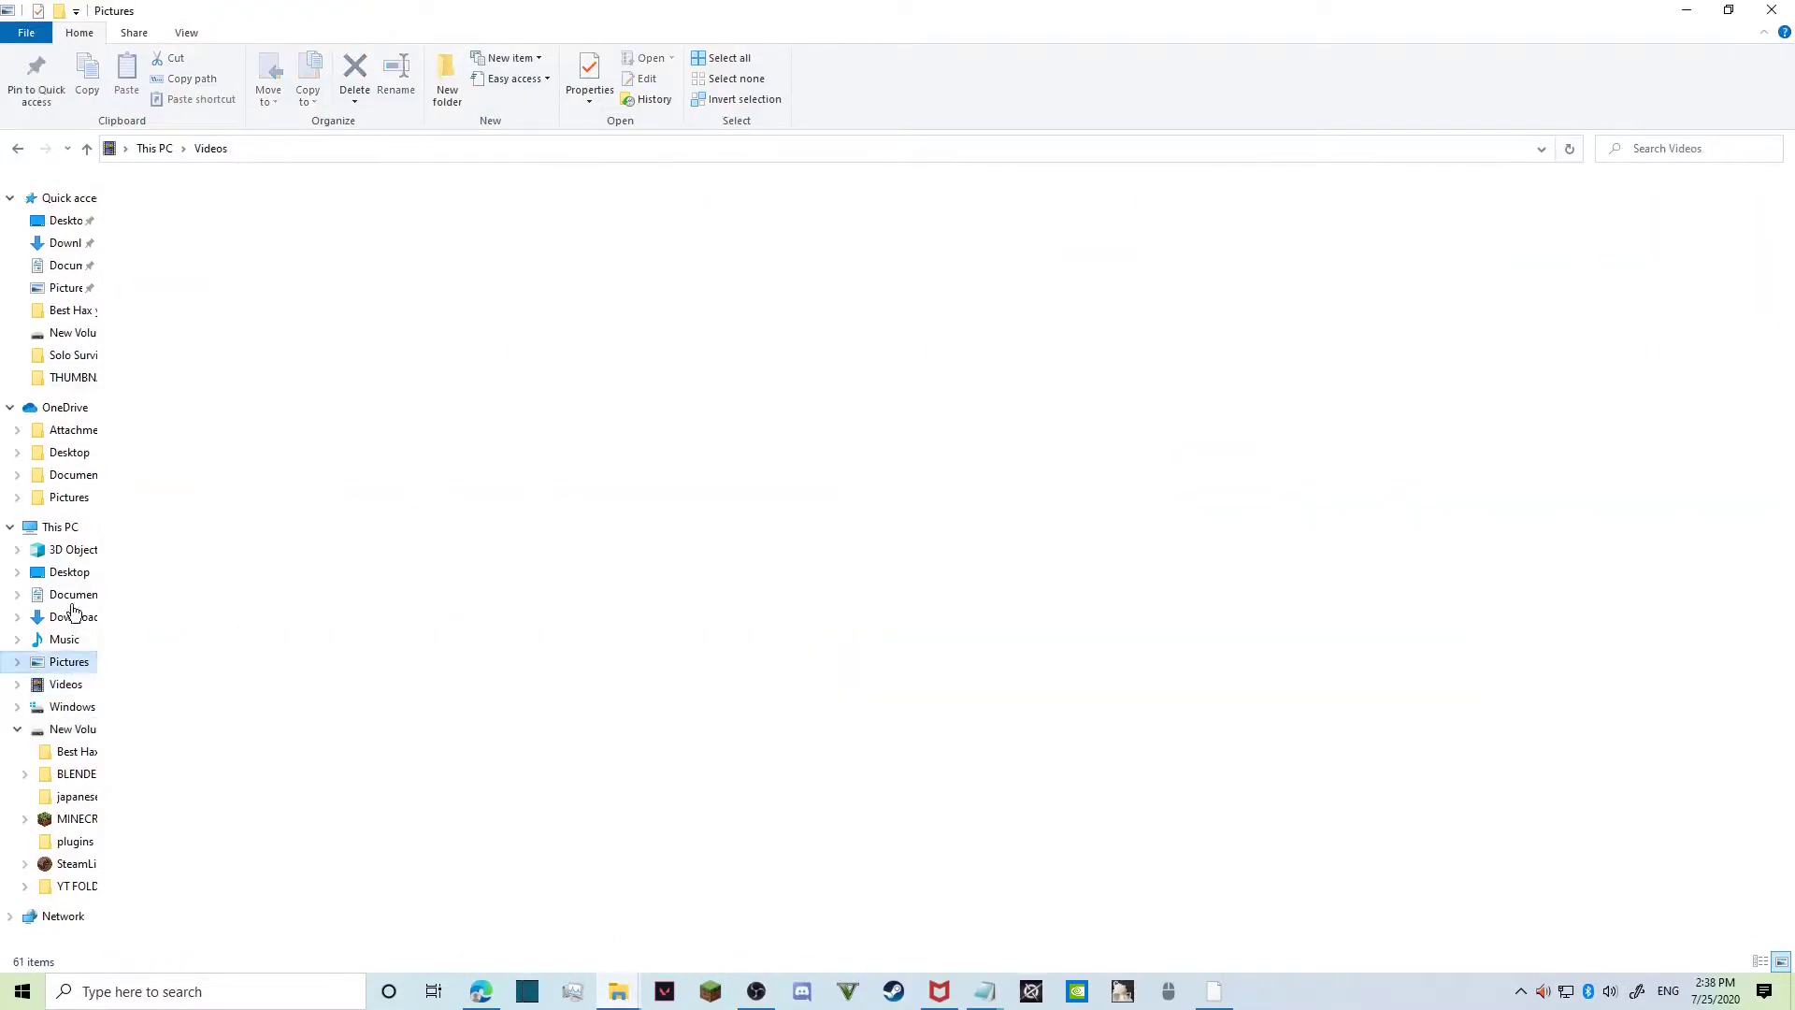
click(73, 594)
click(73, 617)
click(217, 256)
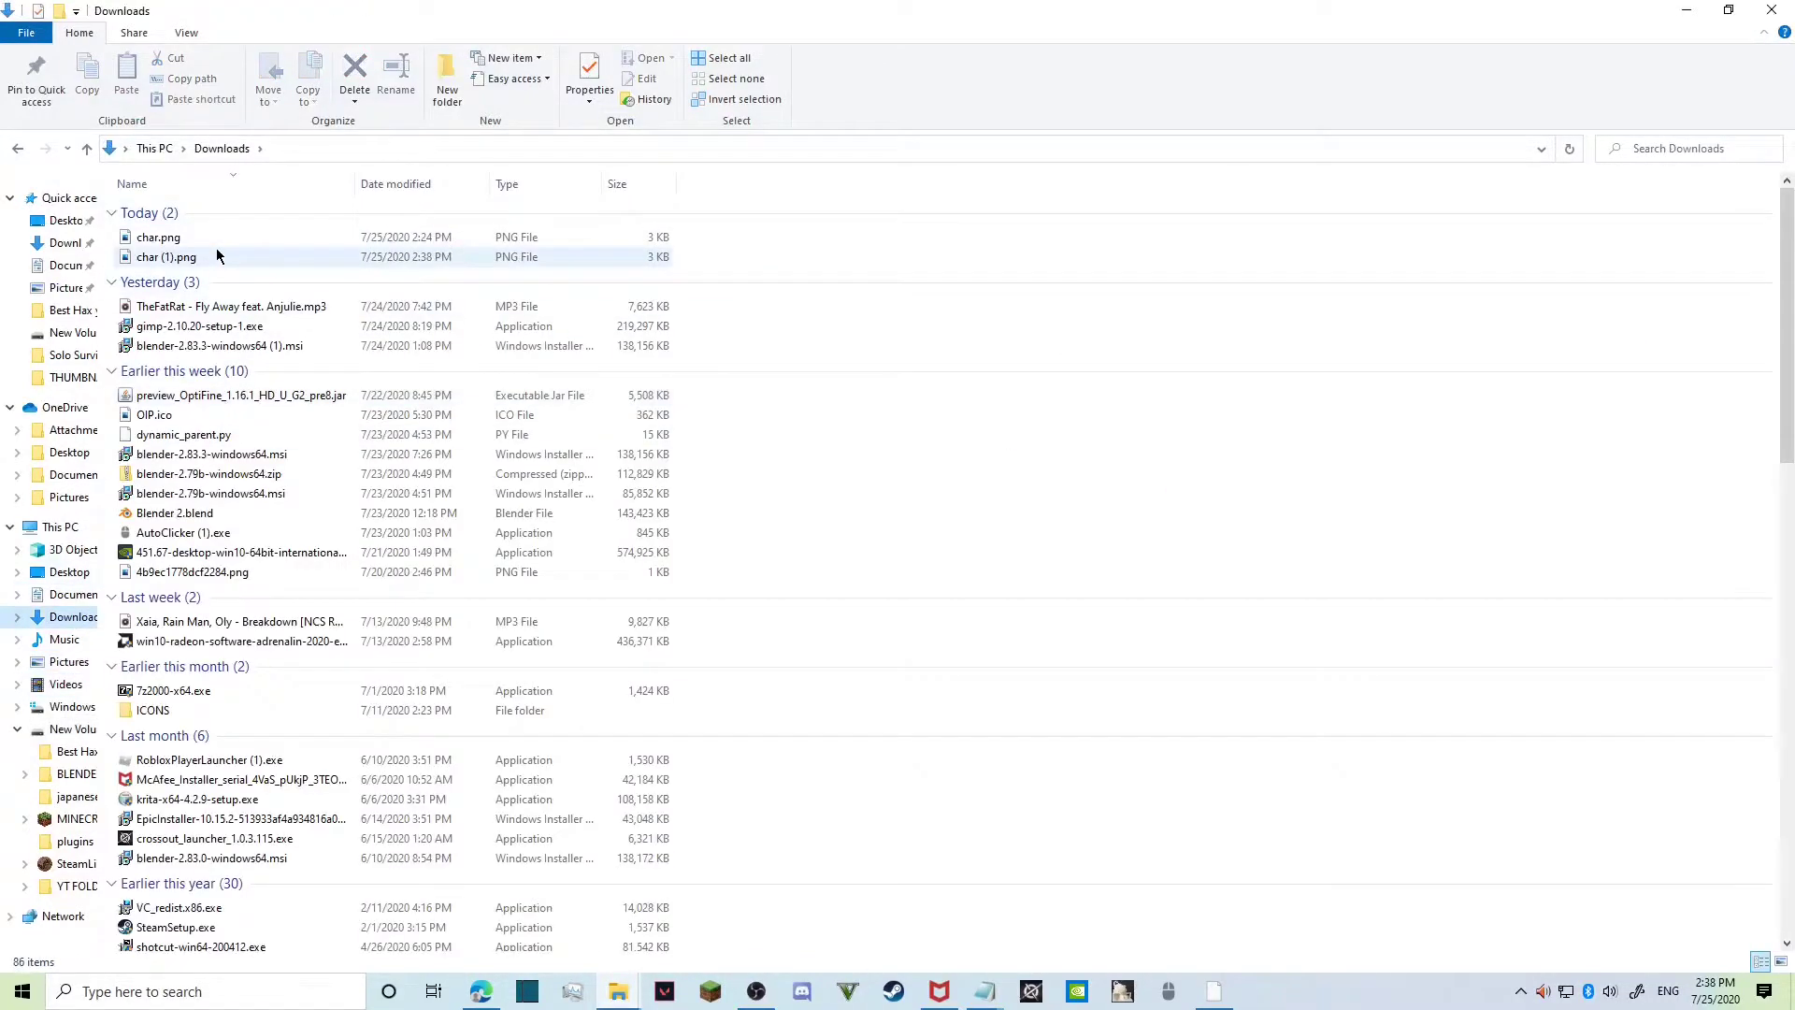
right_click(217, 239)
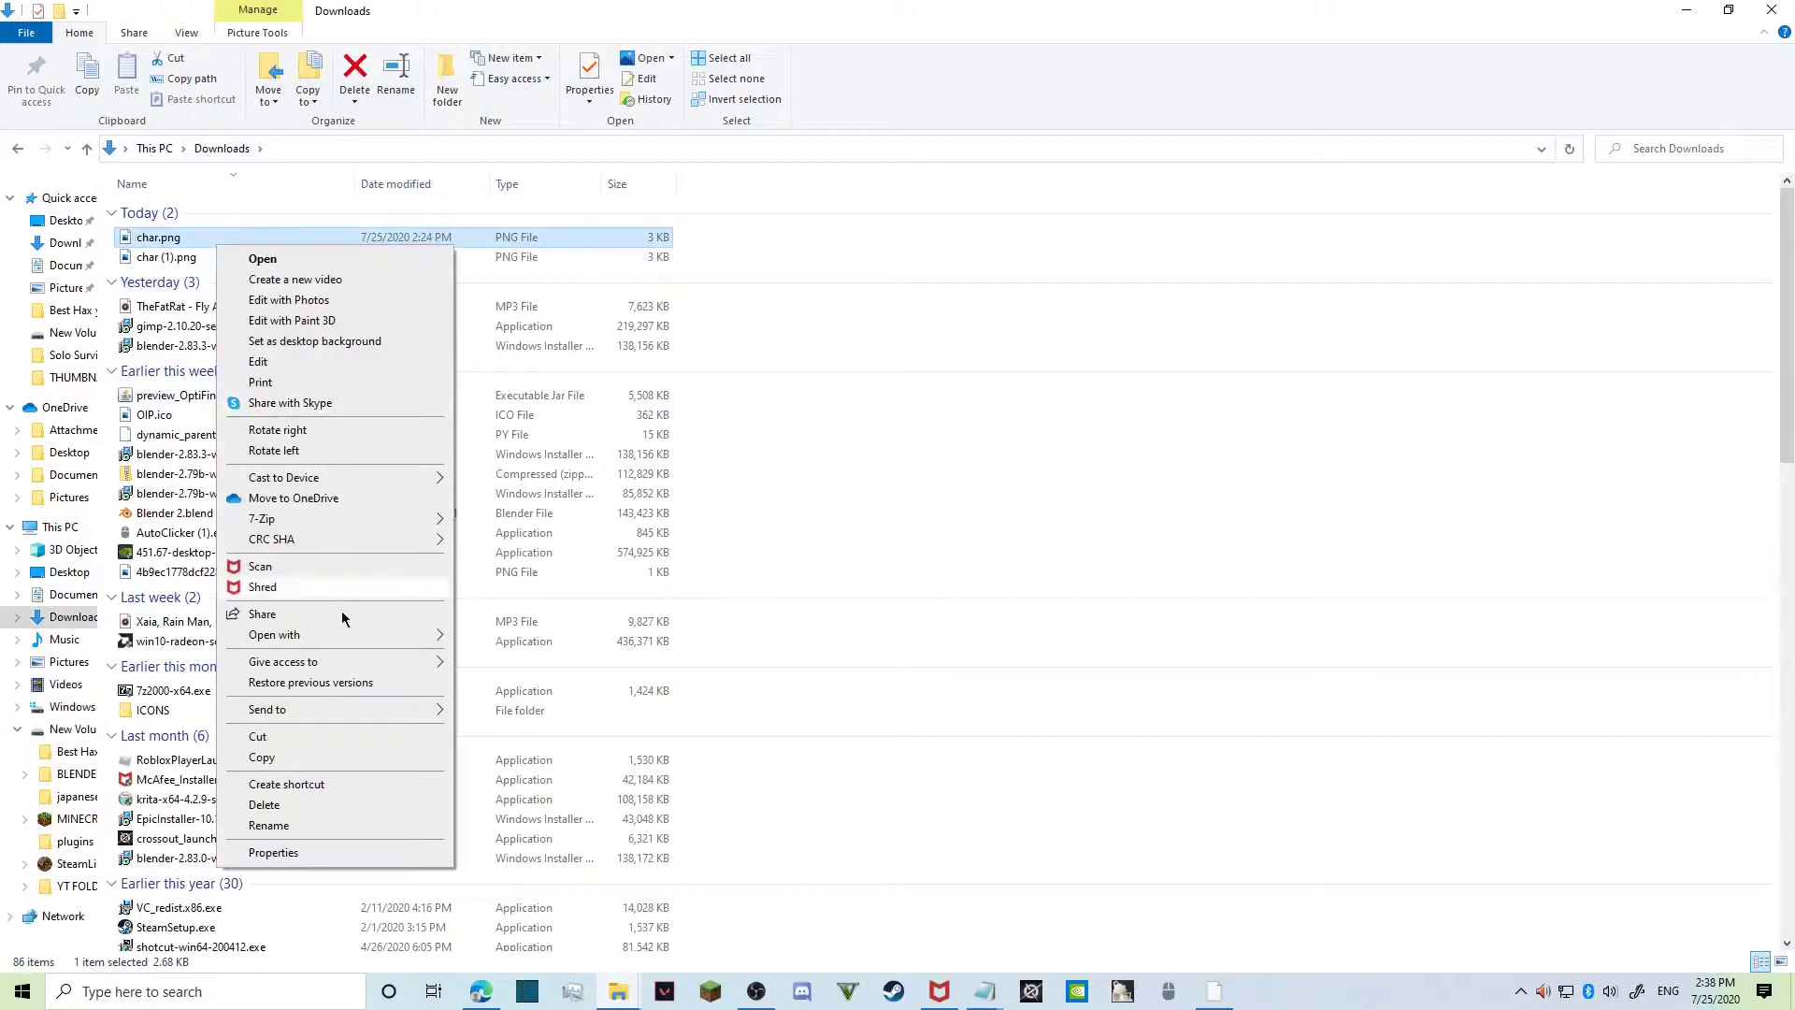
click(317, 804)
Move char (1).png from Downloads into the MINECRAFT ANIMATION folder on New Volume (D:).
right_click(203, 239)
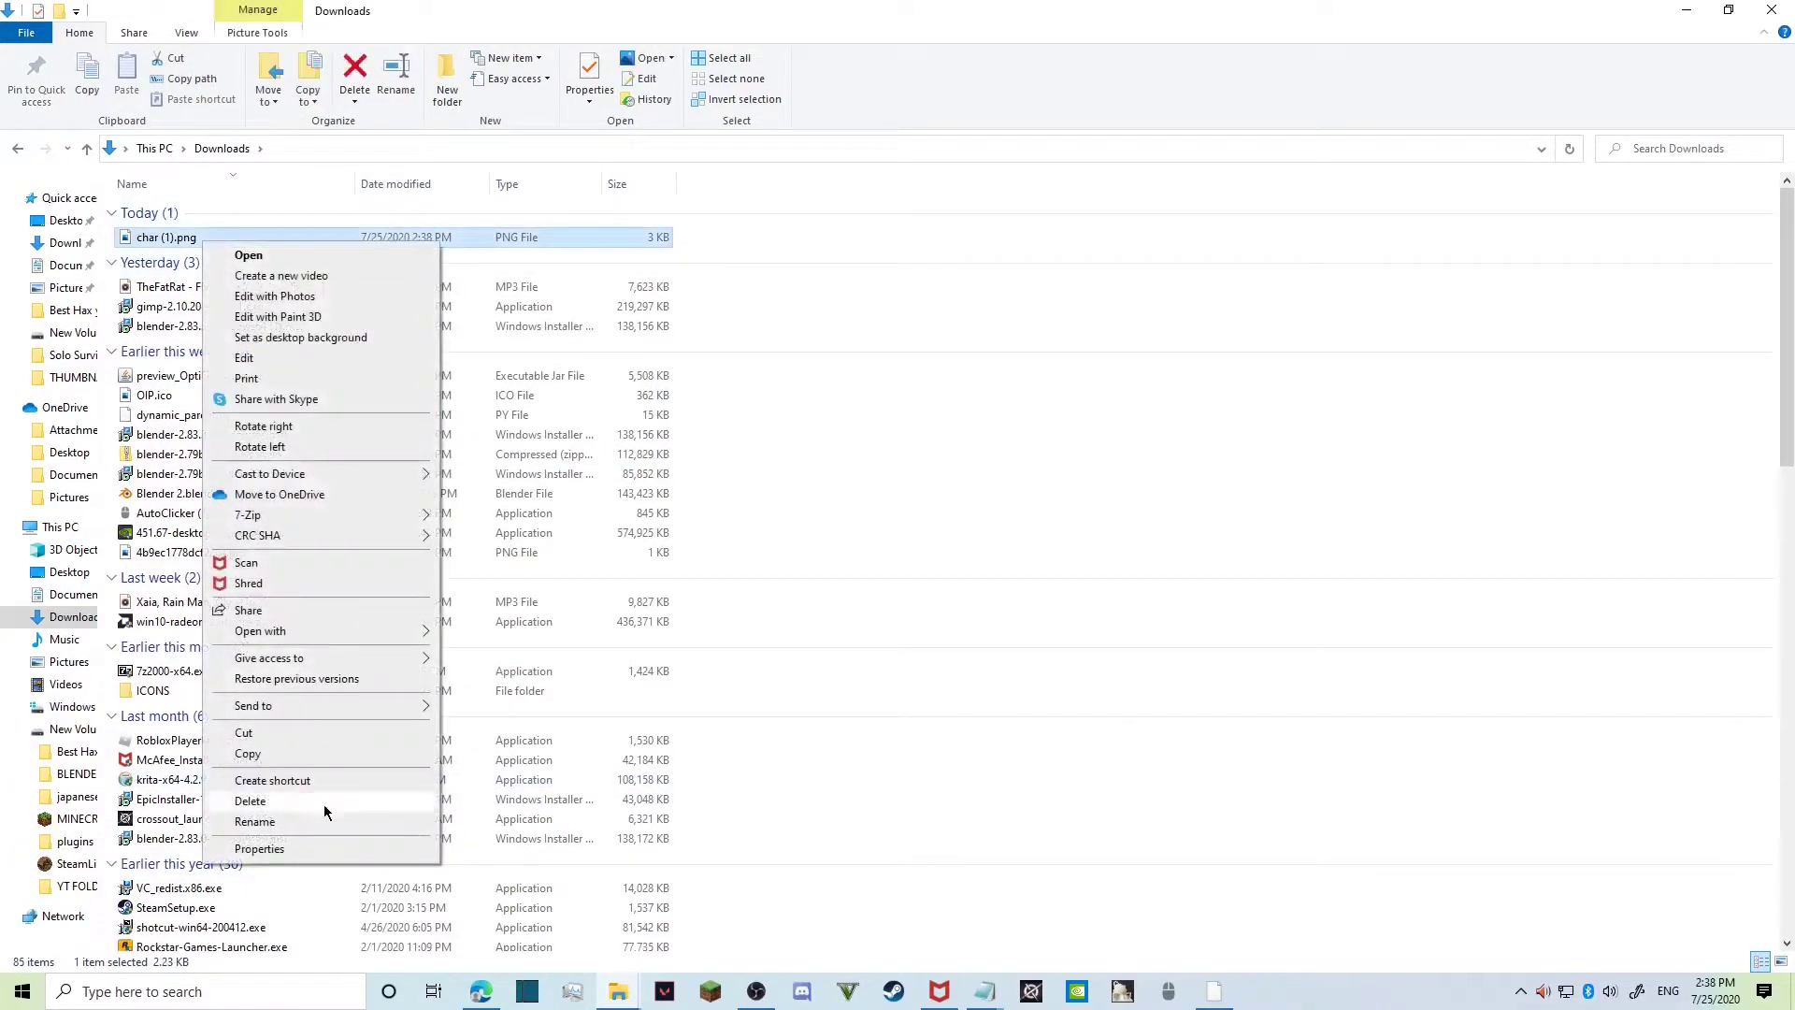
click(316, 734)
click(73, 819)
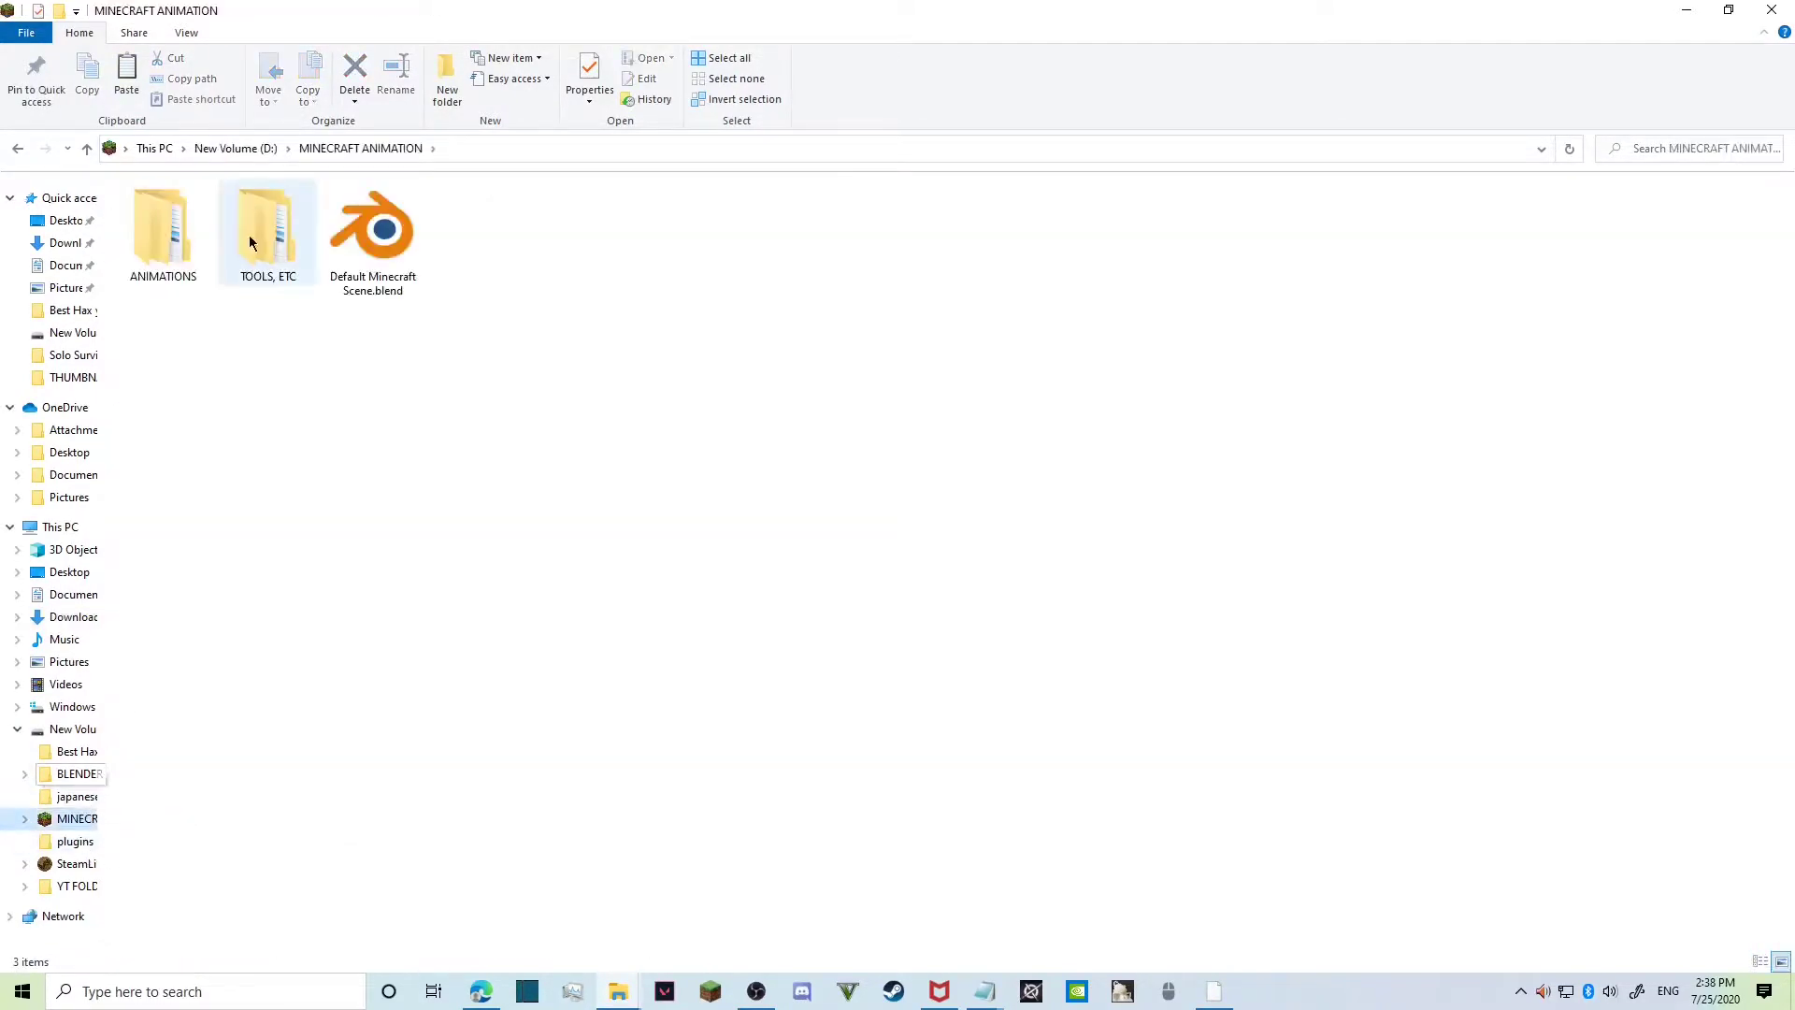
click(261, 255)
right_click(315, 366)
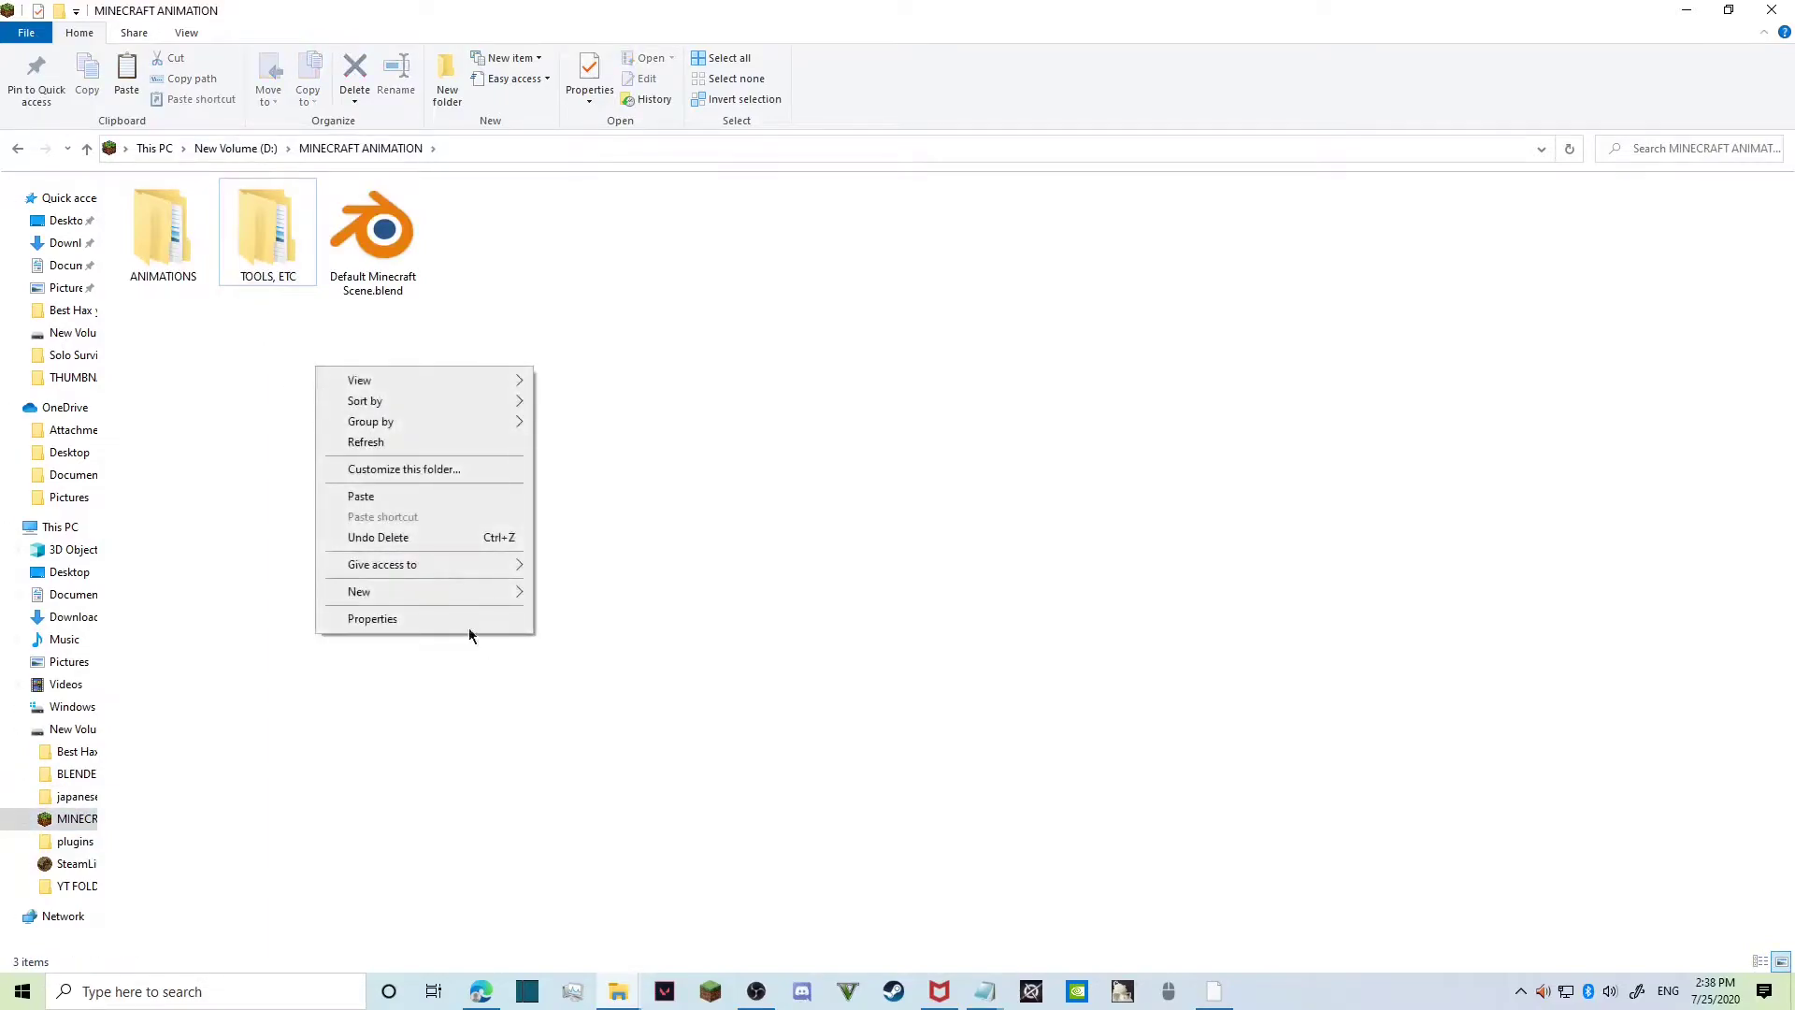
click(361, 496)
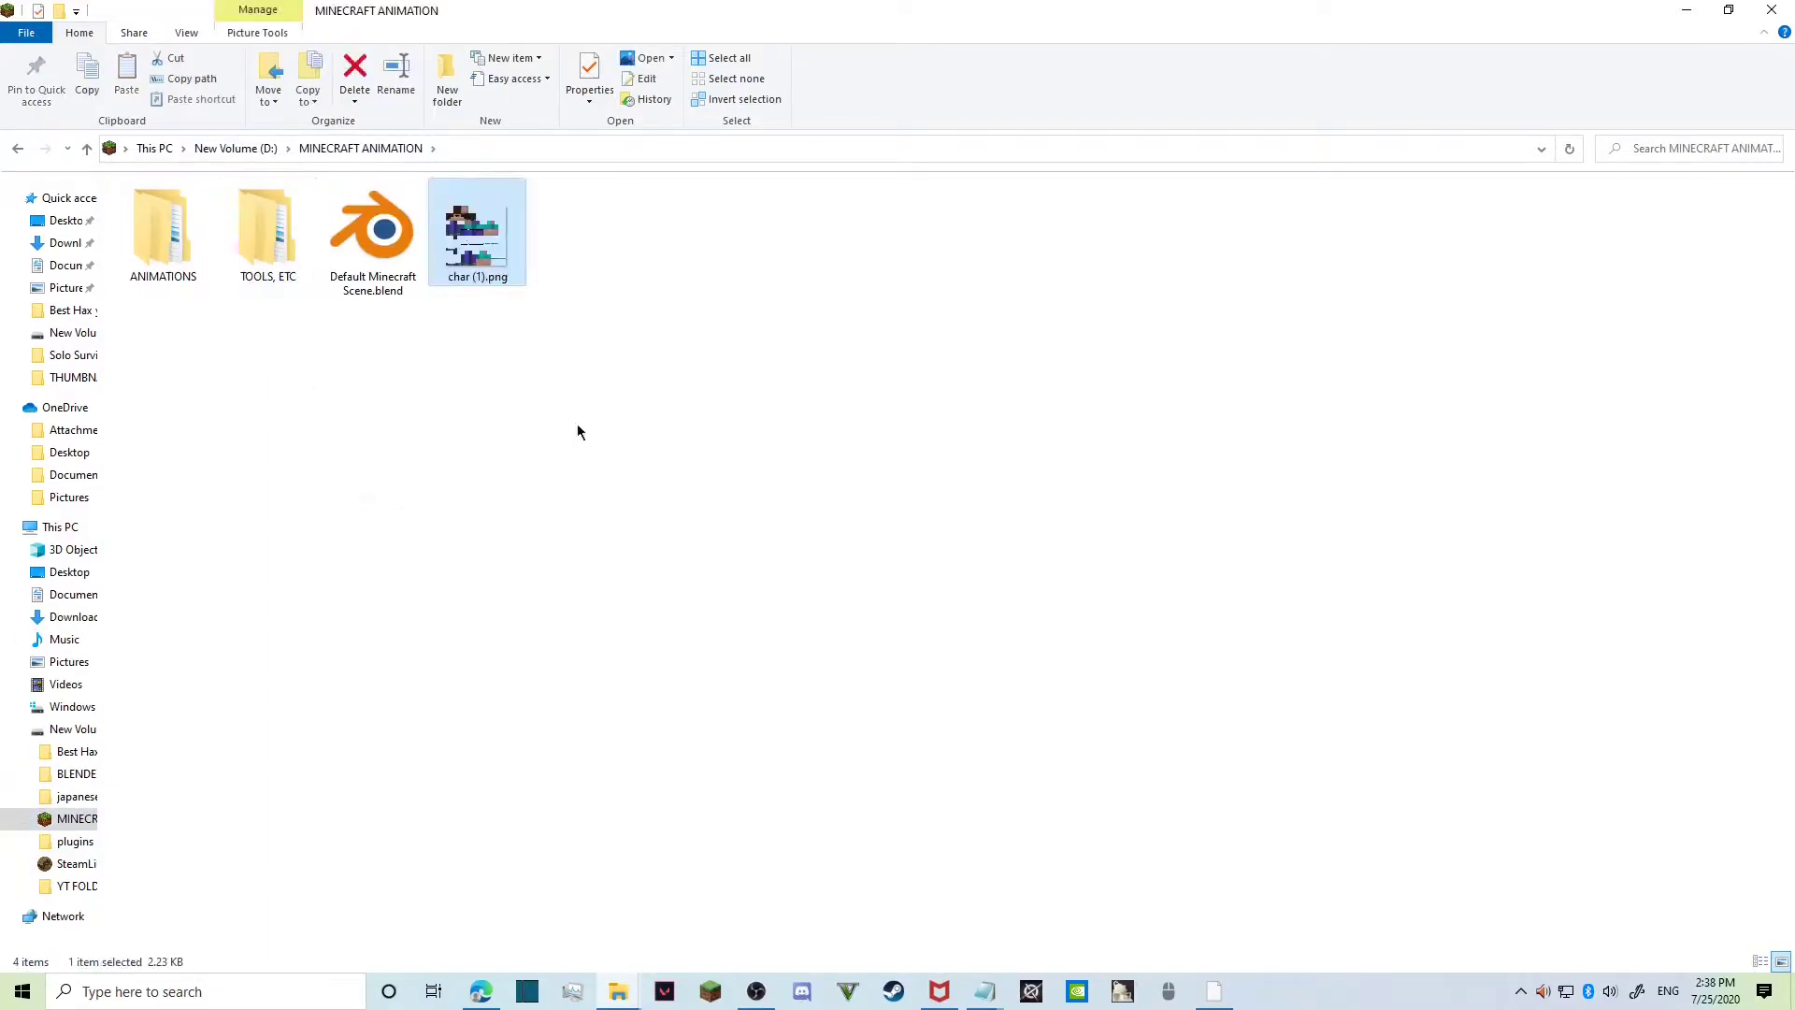
Switch to Blender, select the small character figure beside the rig's head and display its material settings.
click(1207, 993)
click(620, 332)
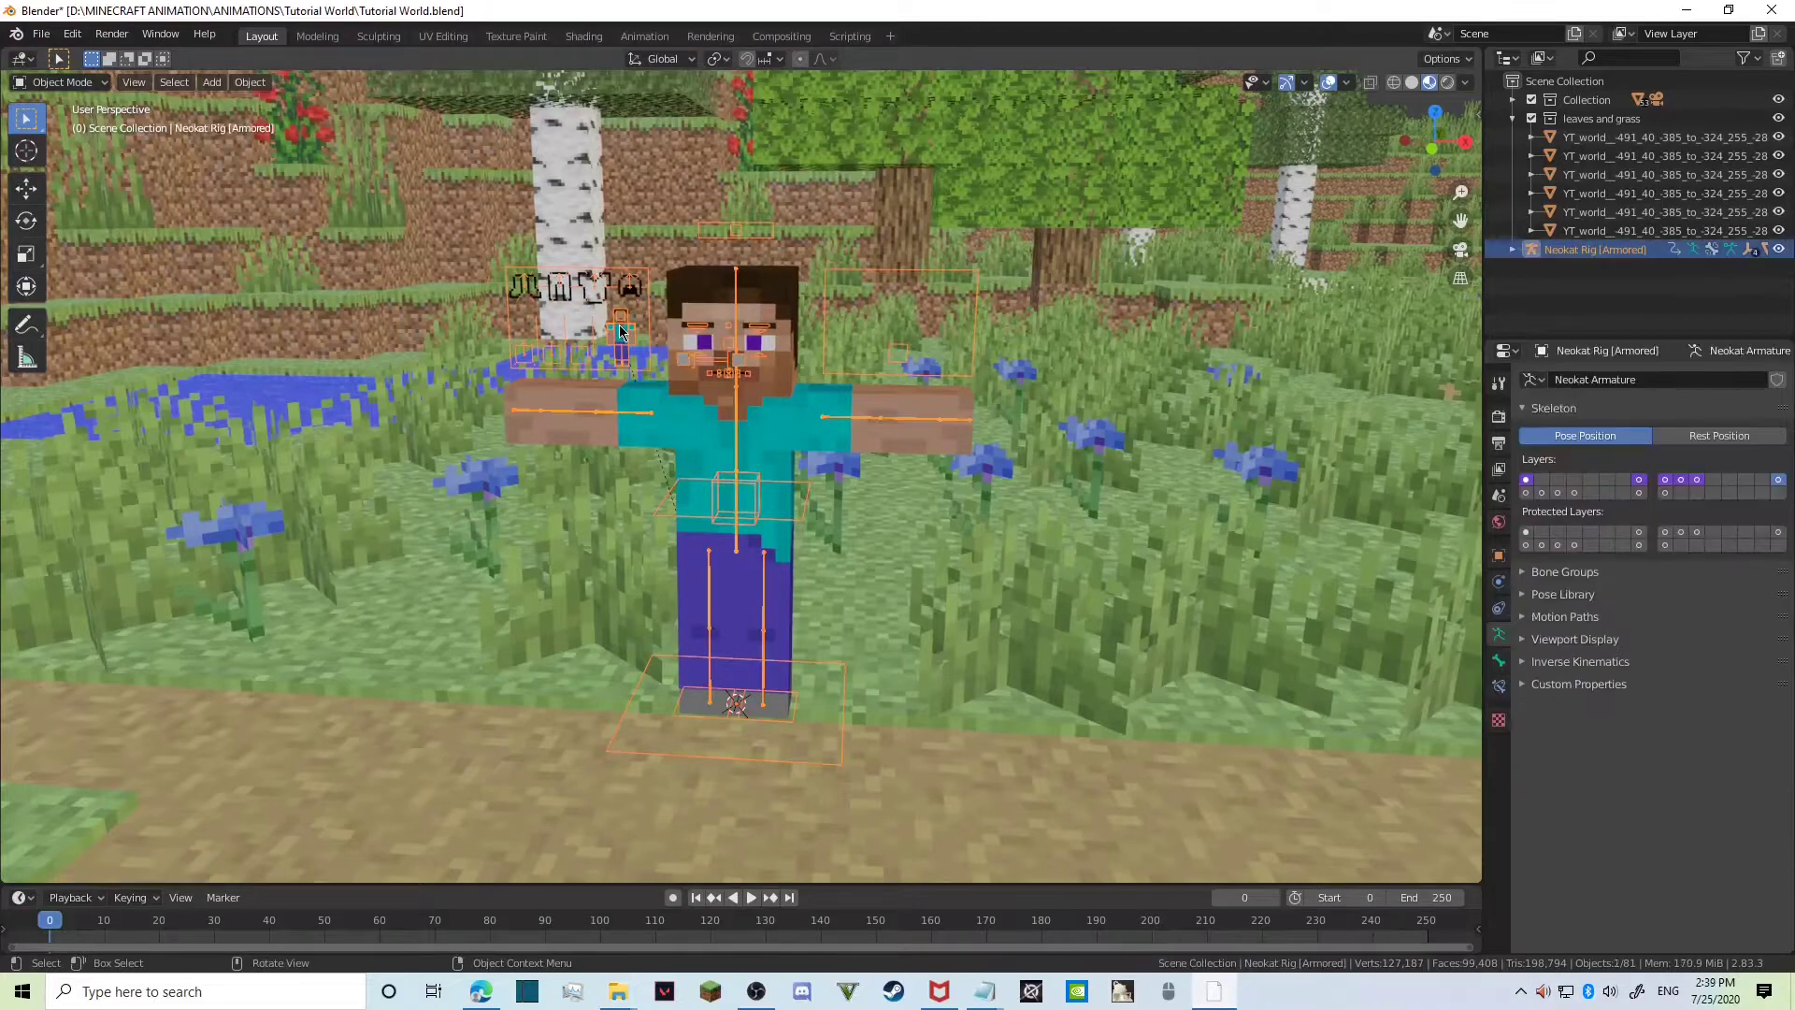
click(640, 336)
click(640, 336)
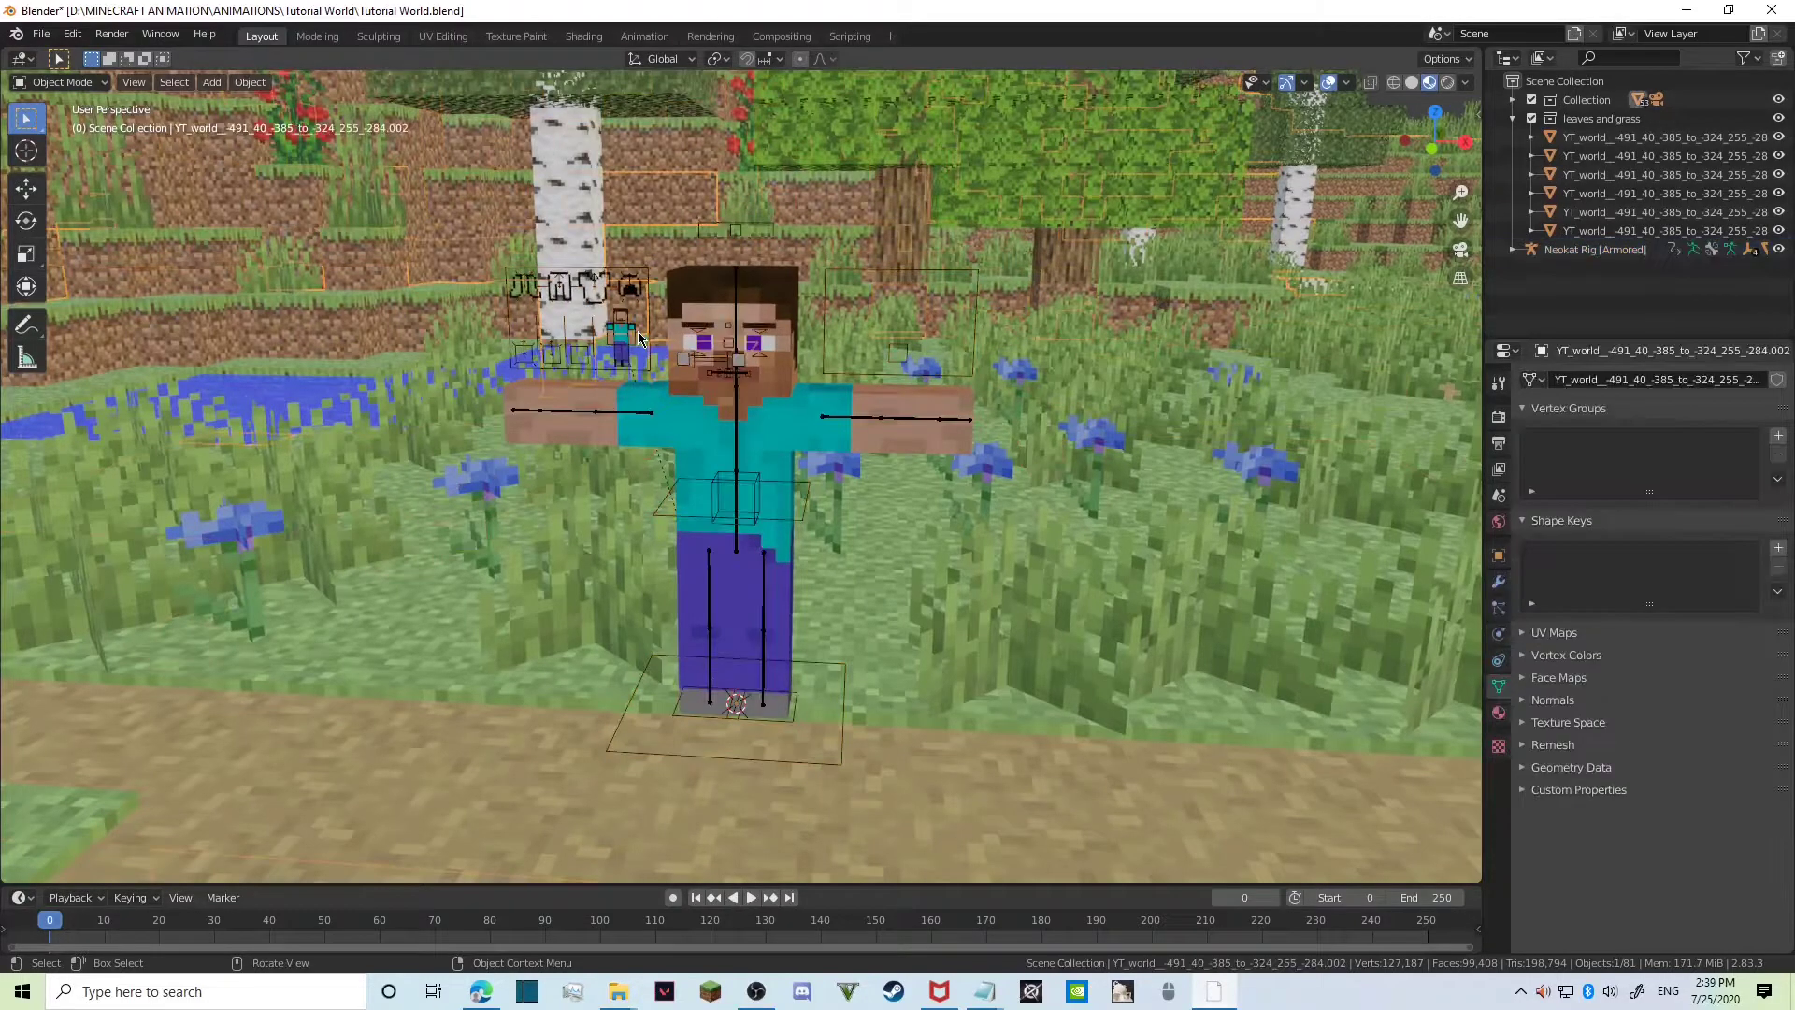
click(633, 339)
click(633, 339)
click(630, 327)
click(630, 327)
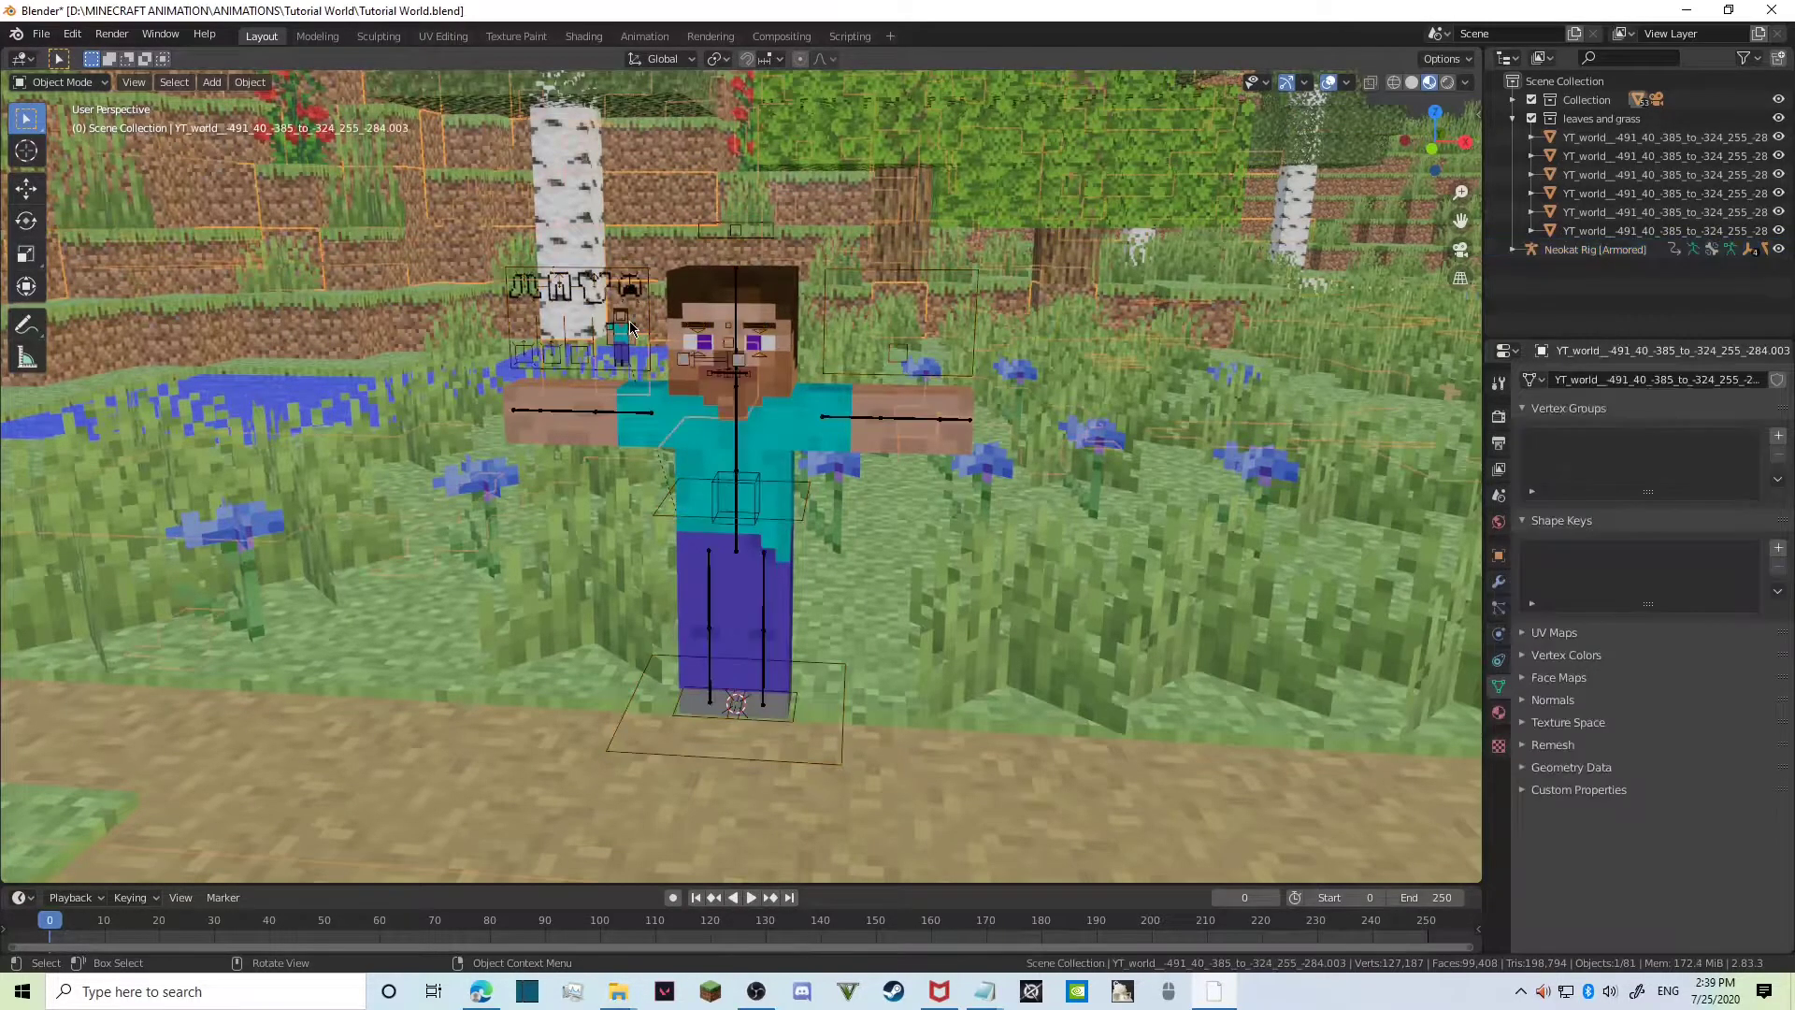
click(629, 325)
click(628, 323)
click(629, 325)
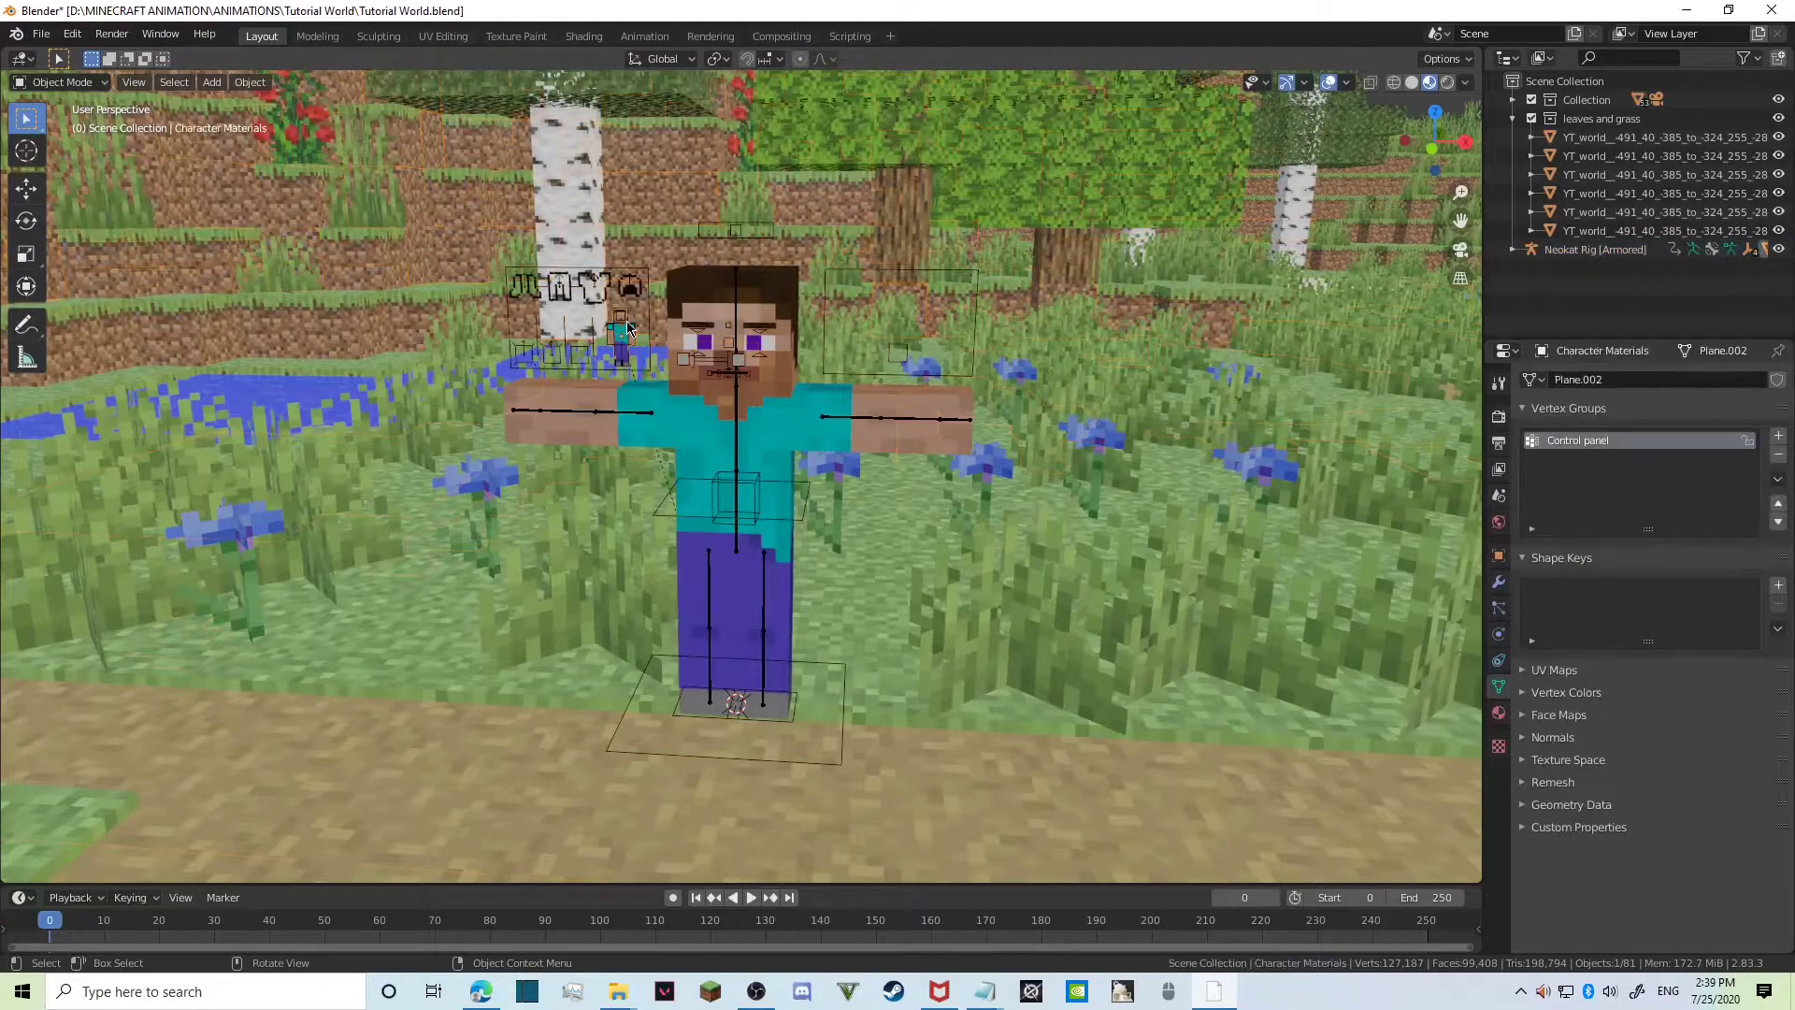
click(1500, 713)
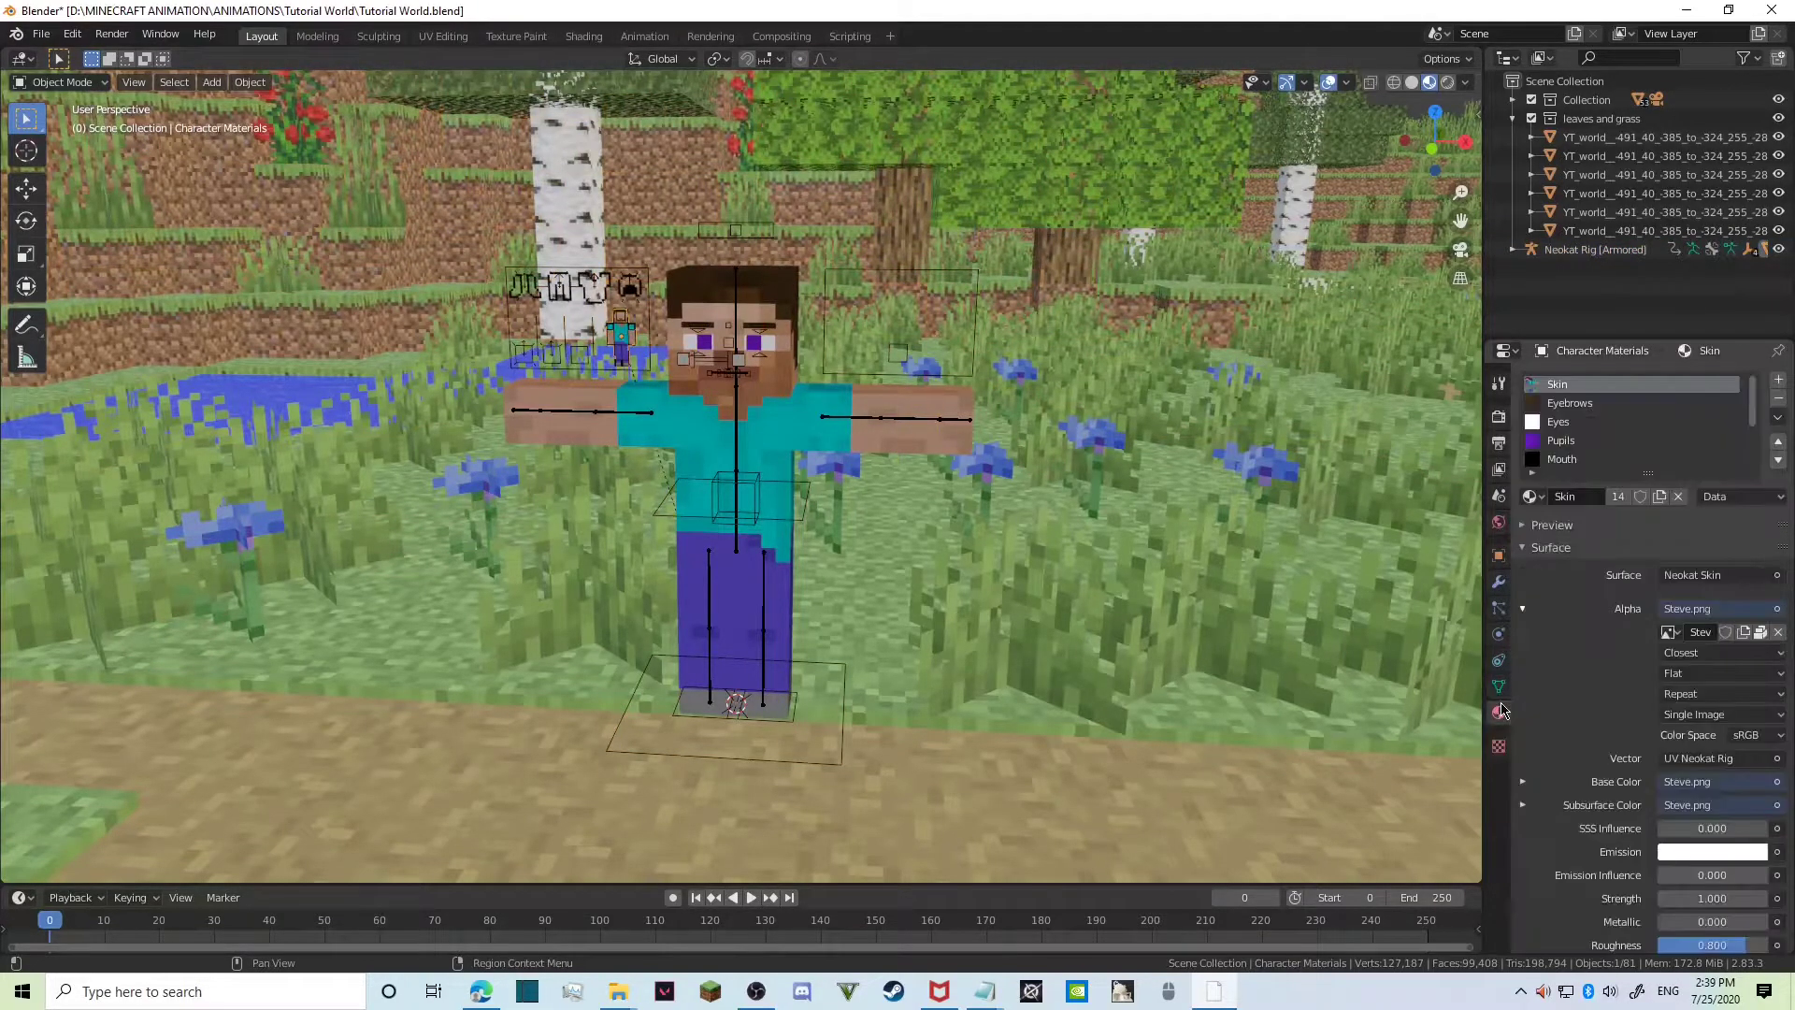
Try red as the Main Color of the Eyes material and undo the change.
click(1585, 421)
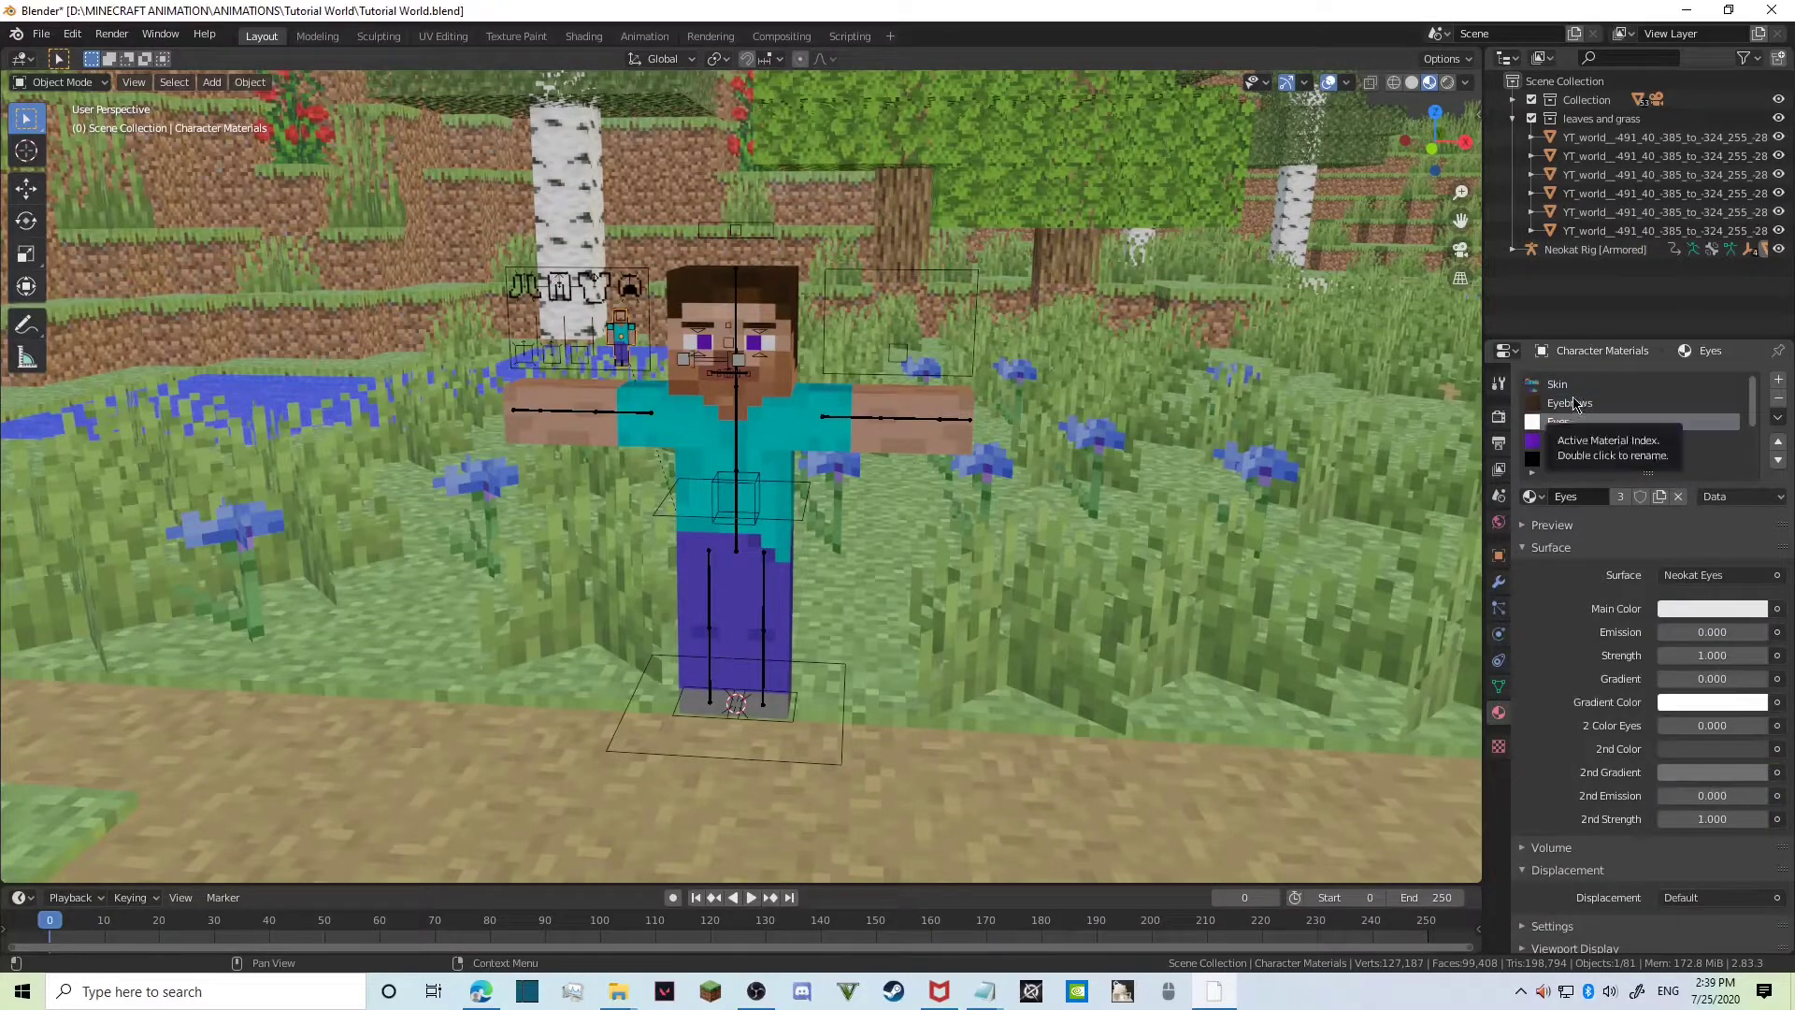
click(1694, 610)
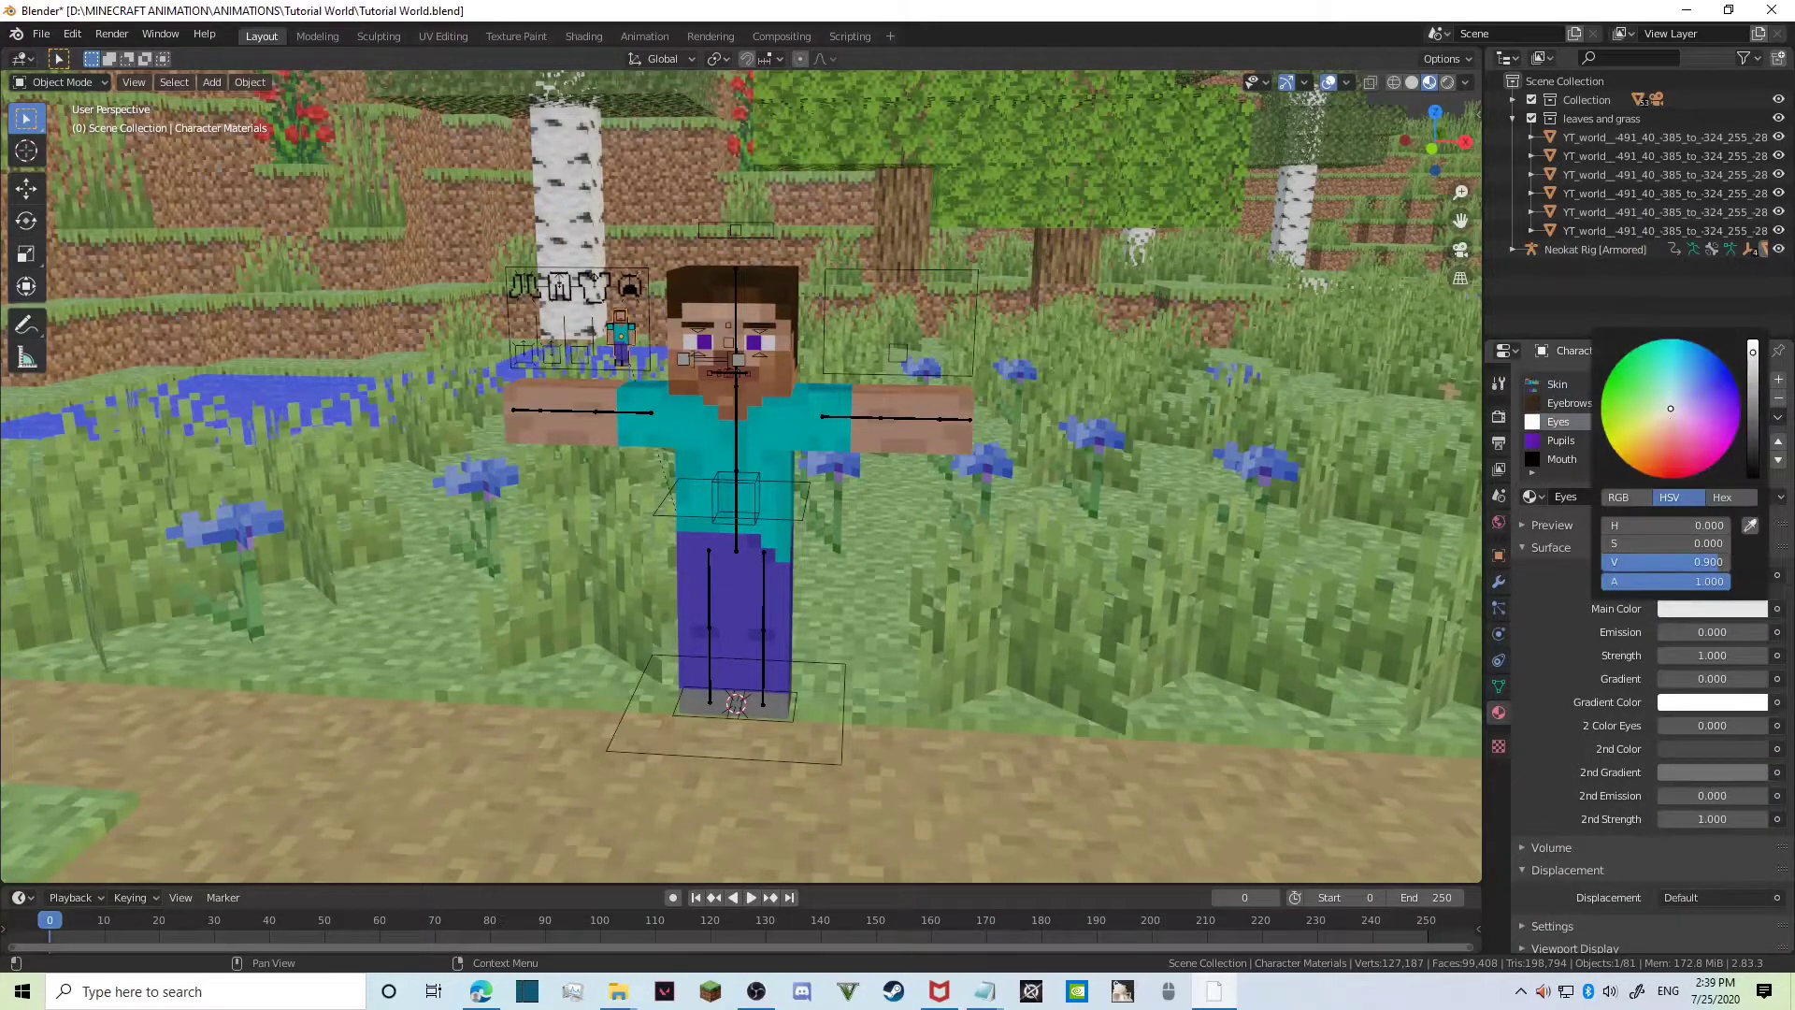
drag(1671, 409, 1671, 476)
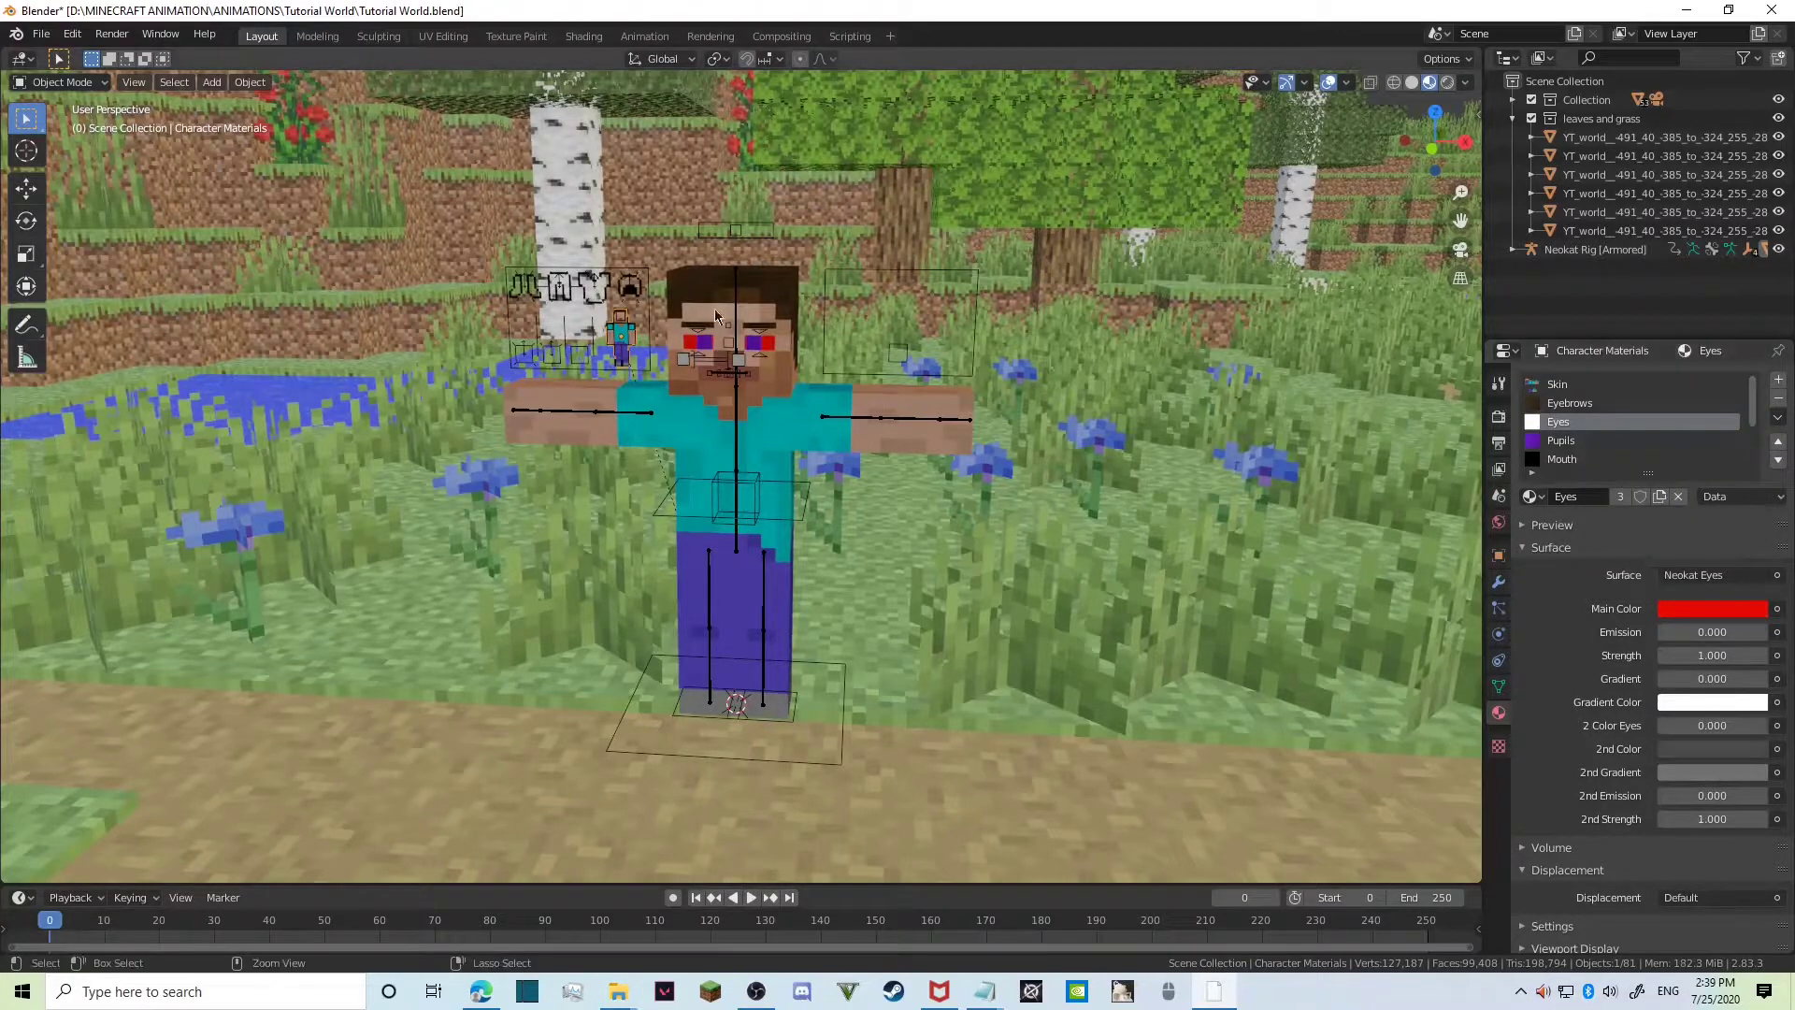
key(ctrl+z)
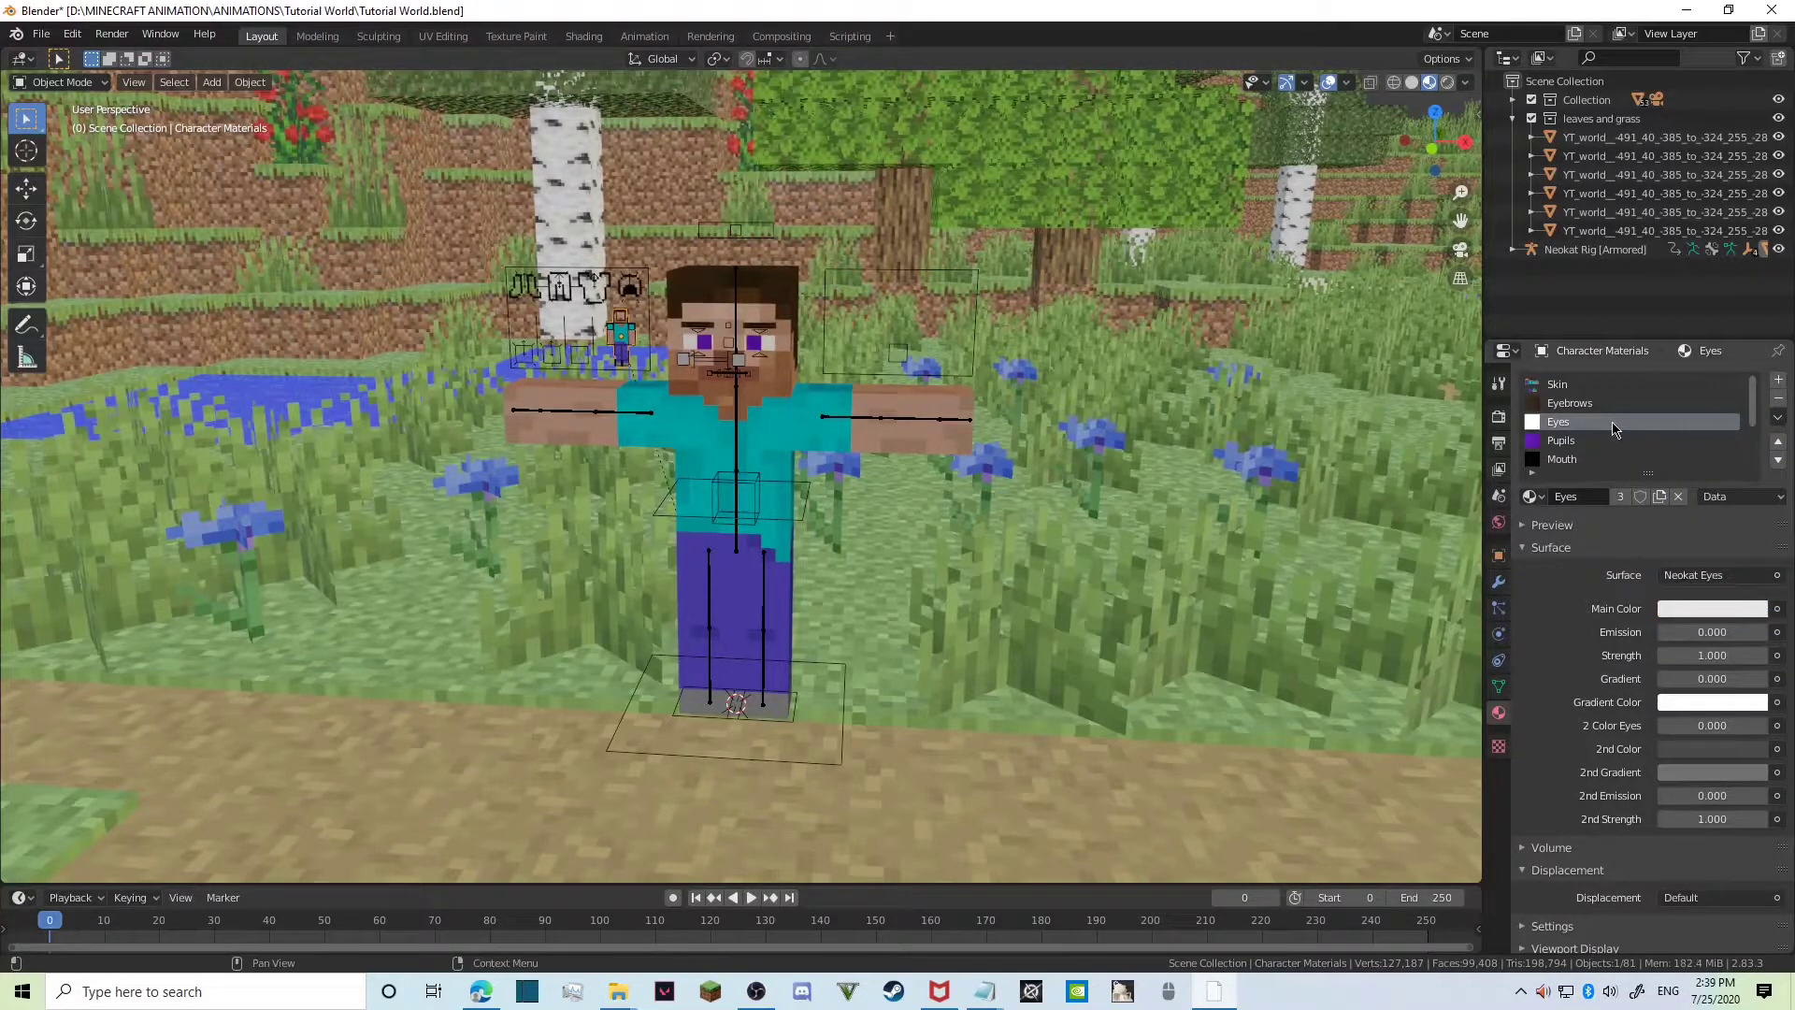
Look through the Pupils, Eyes and Eyebrows materials of the Character Materials object.
click(1605, 440)
click(1607, 423)
click(1605, 443)
click(1606, 423)
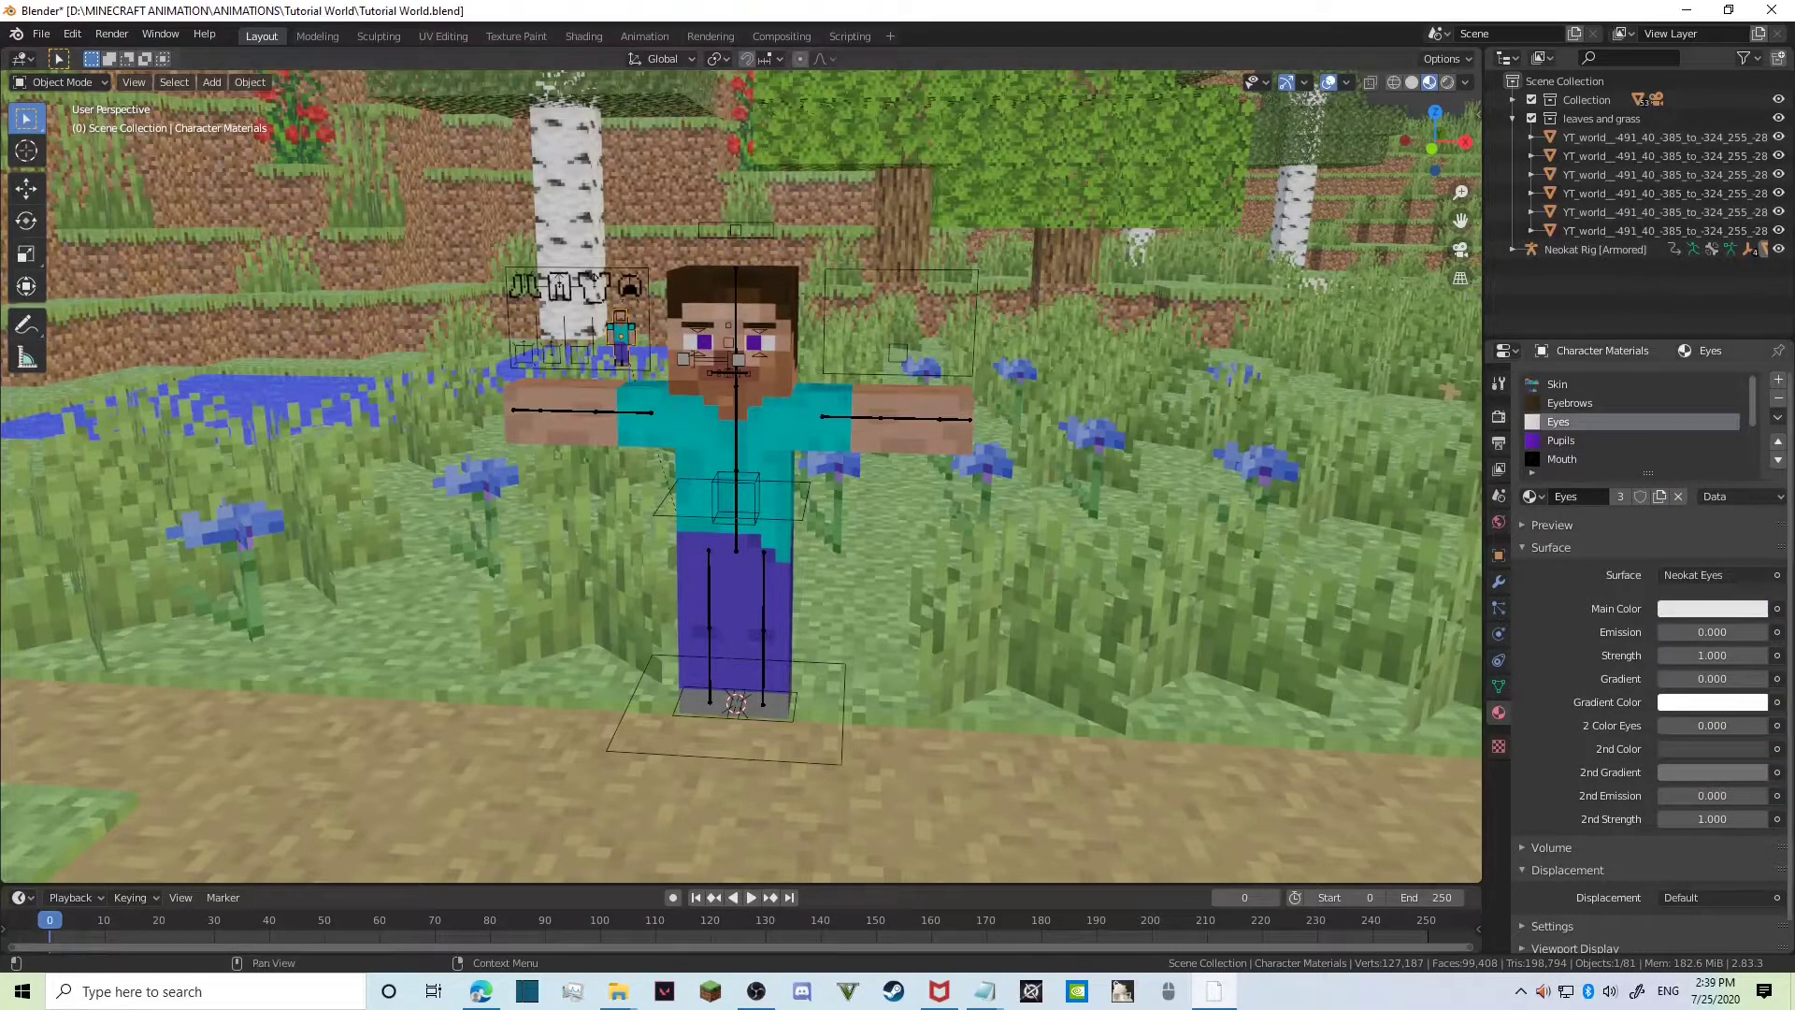
click(1587, 403)
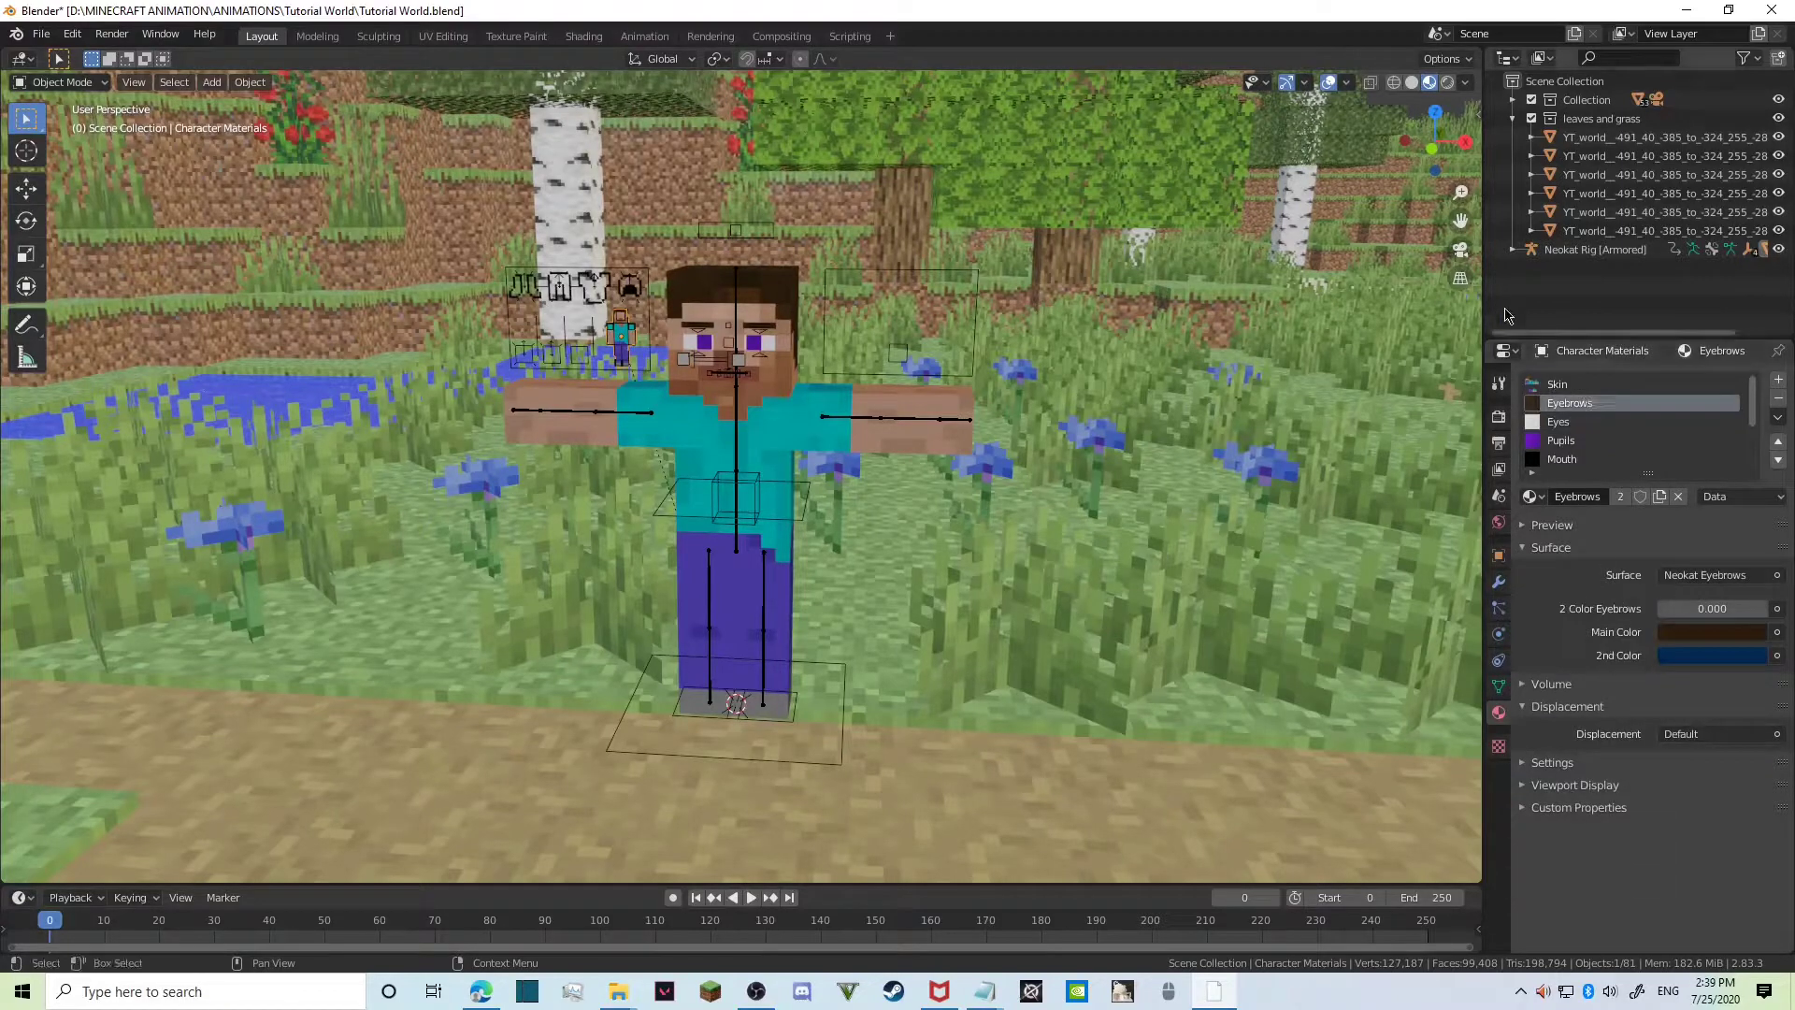
Open the Shading workspace and switch the shader editor from World to Object, framing the Eyebrows material's nodes.
click(584, 35)
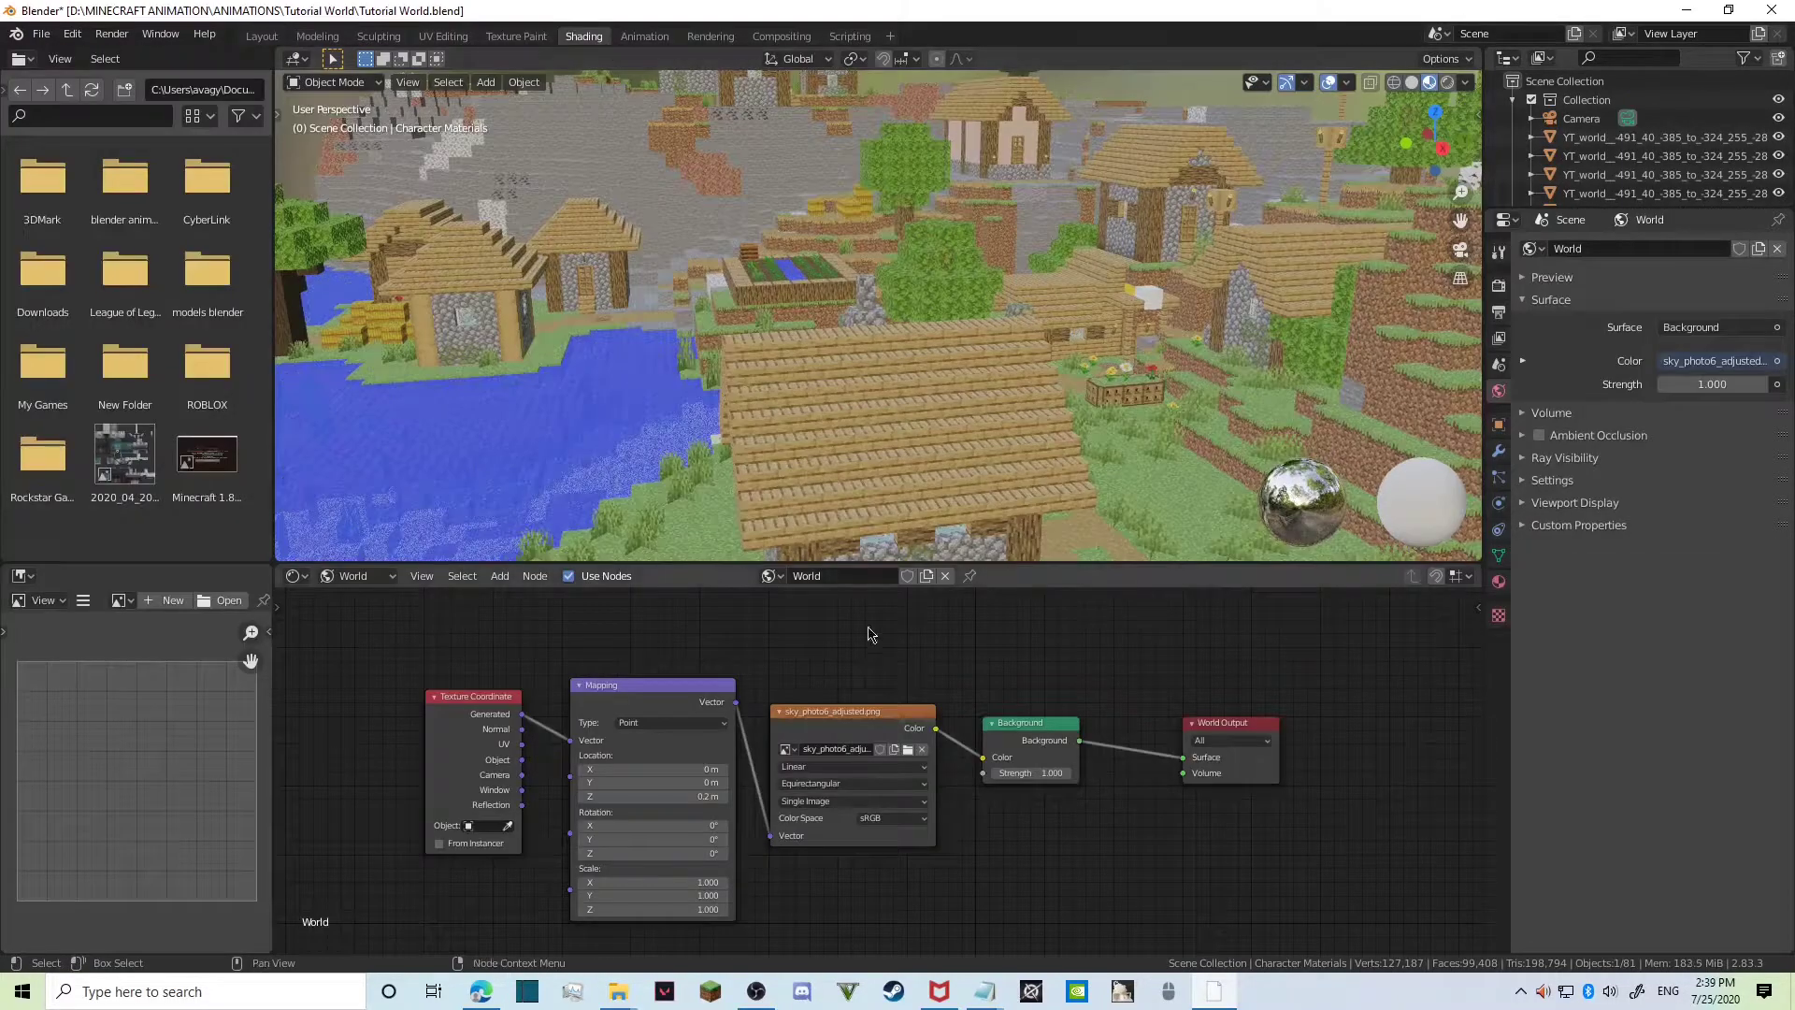
click(391, 578)
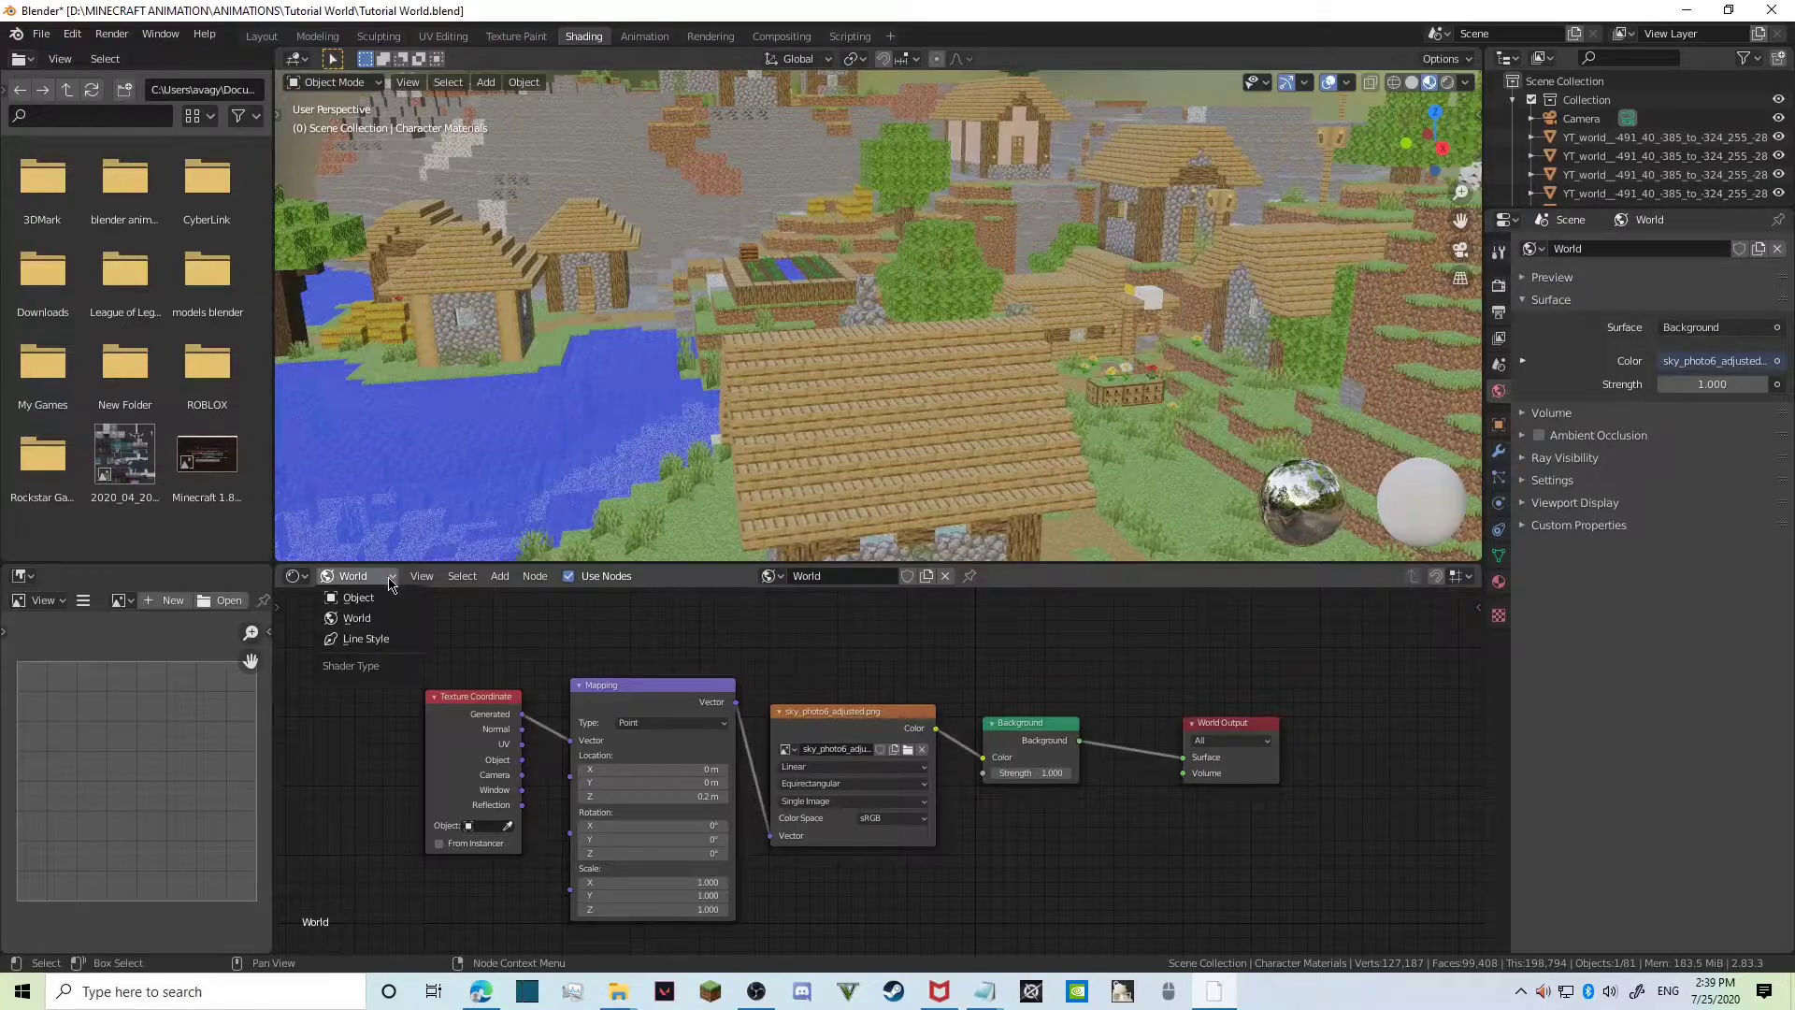
click(391, 598)
key(Home)
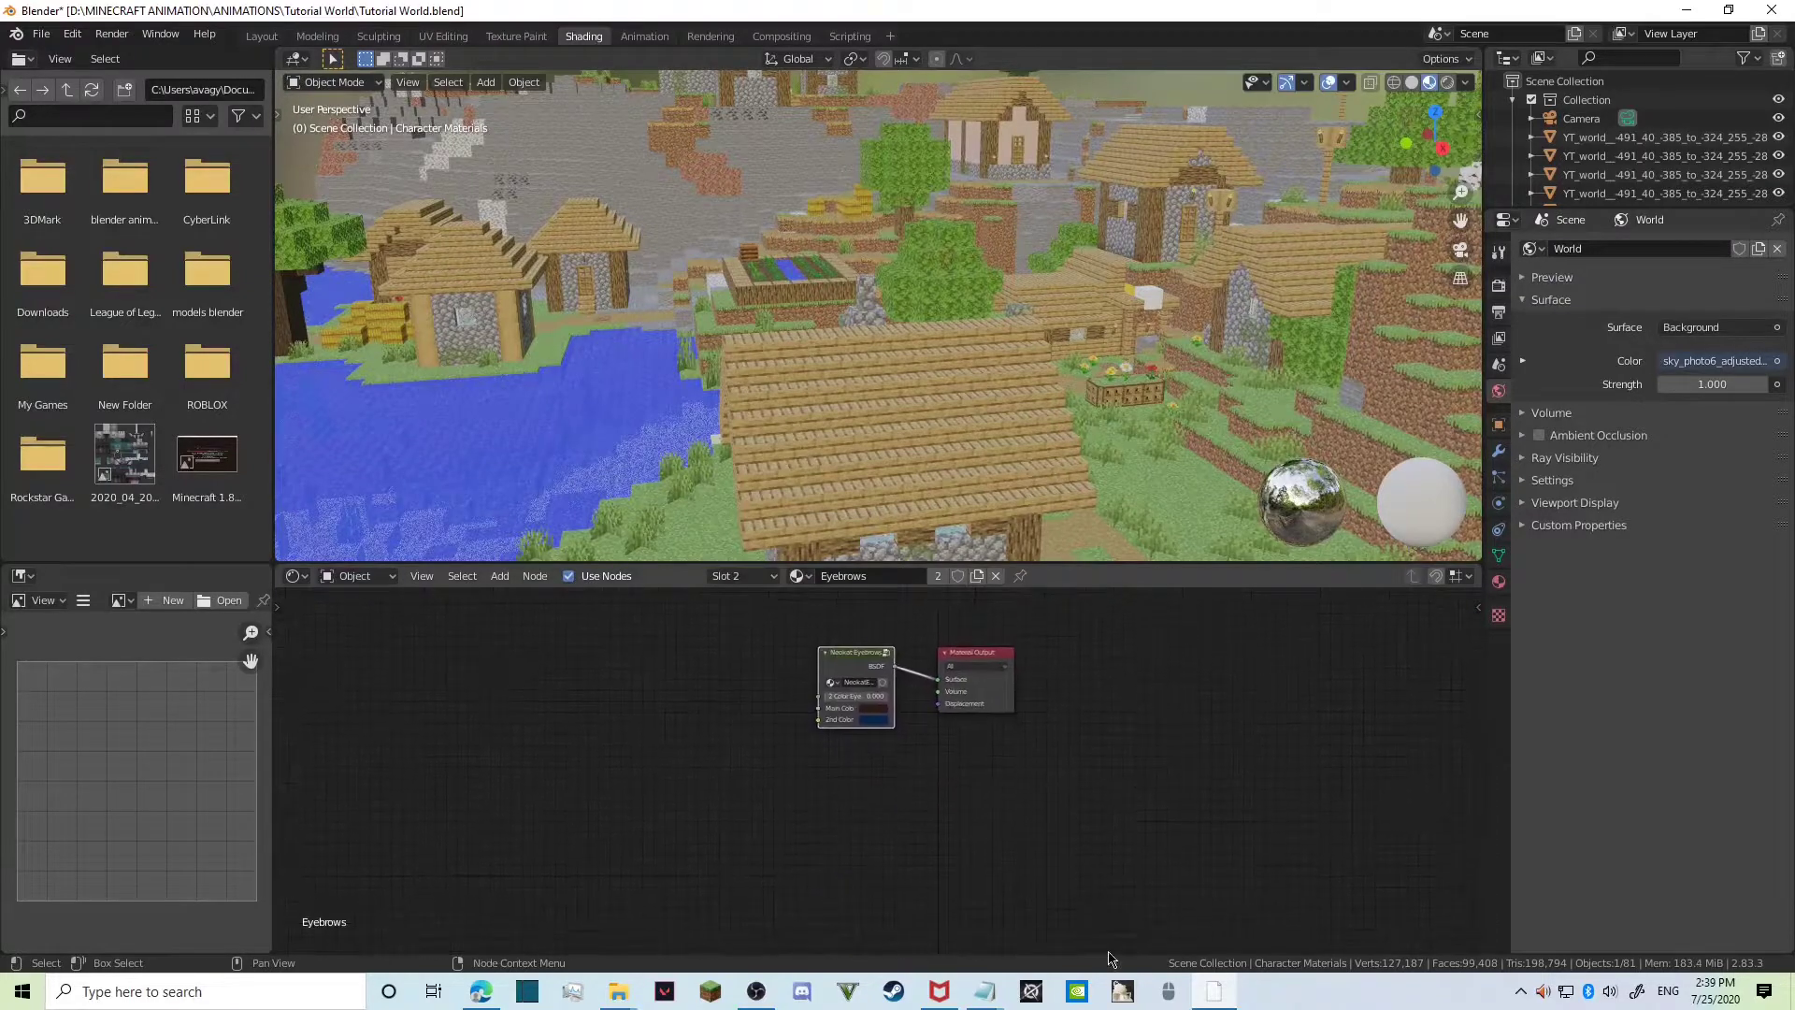
Display the Skin material of the Character Materials object and frame its nodes in the shader editor.
click(1498, 587)
click(1556, 256)
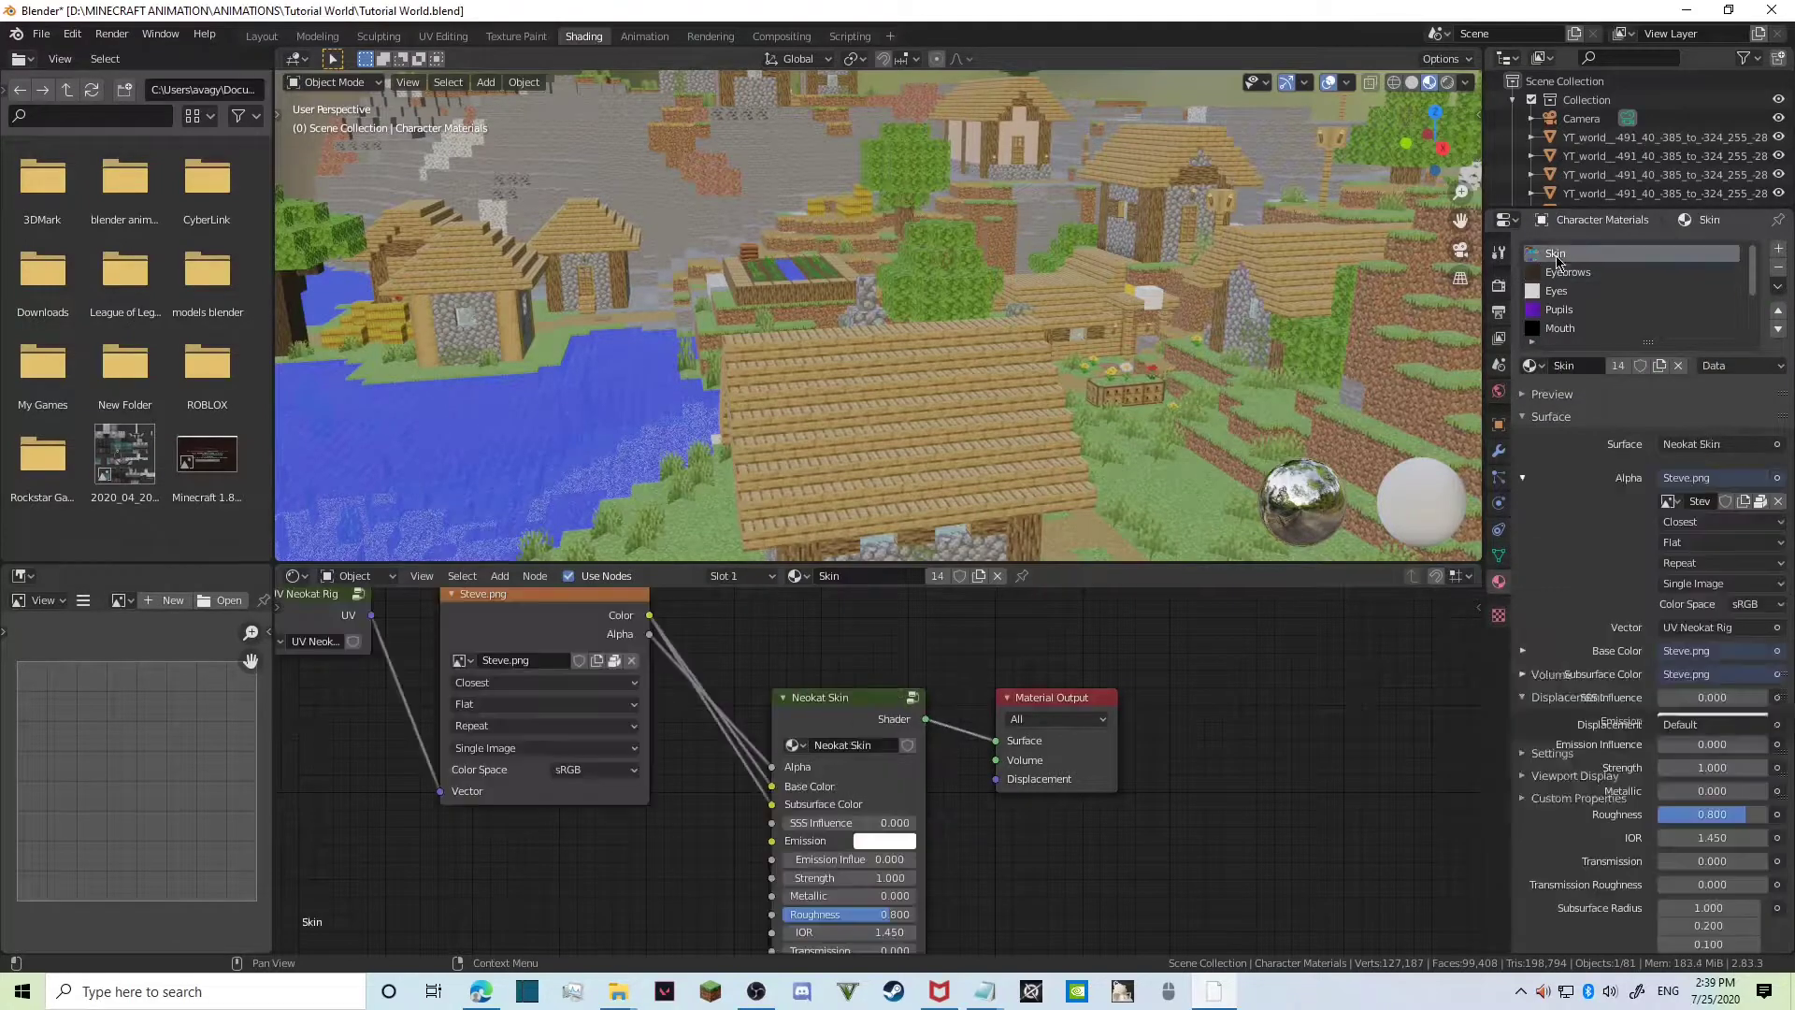
key(Home)
scroll(1070, 819, up, 2)
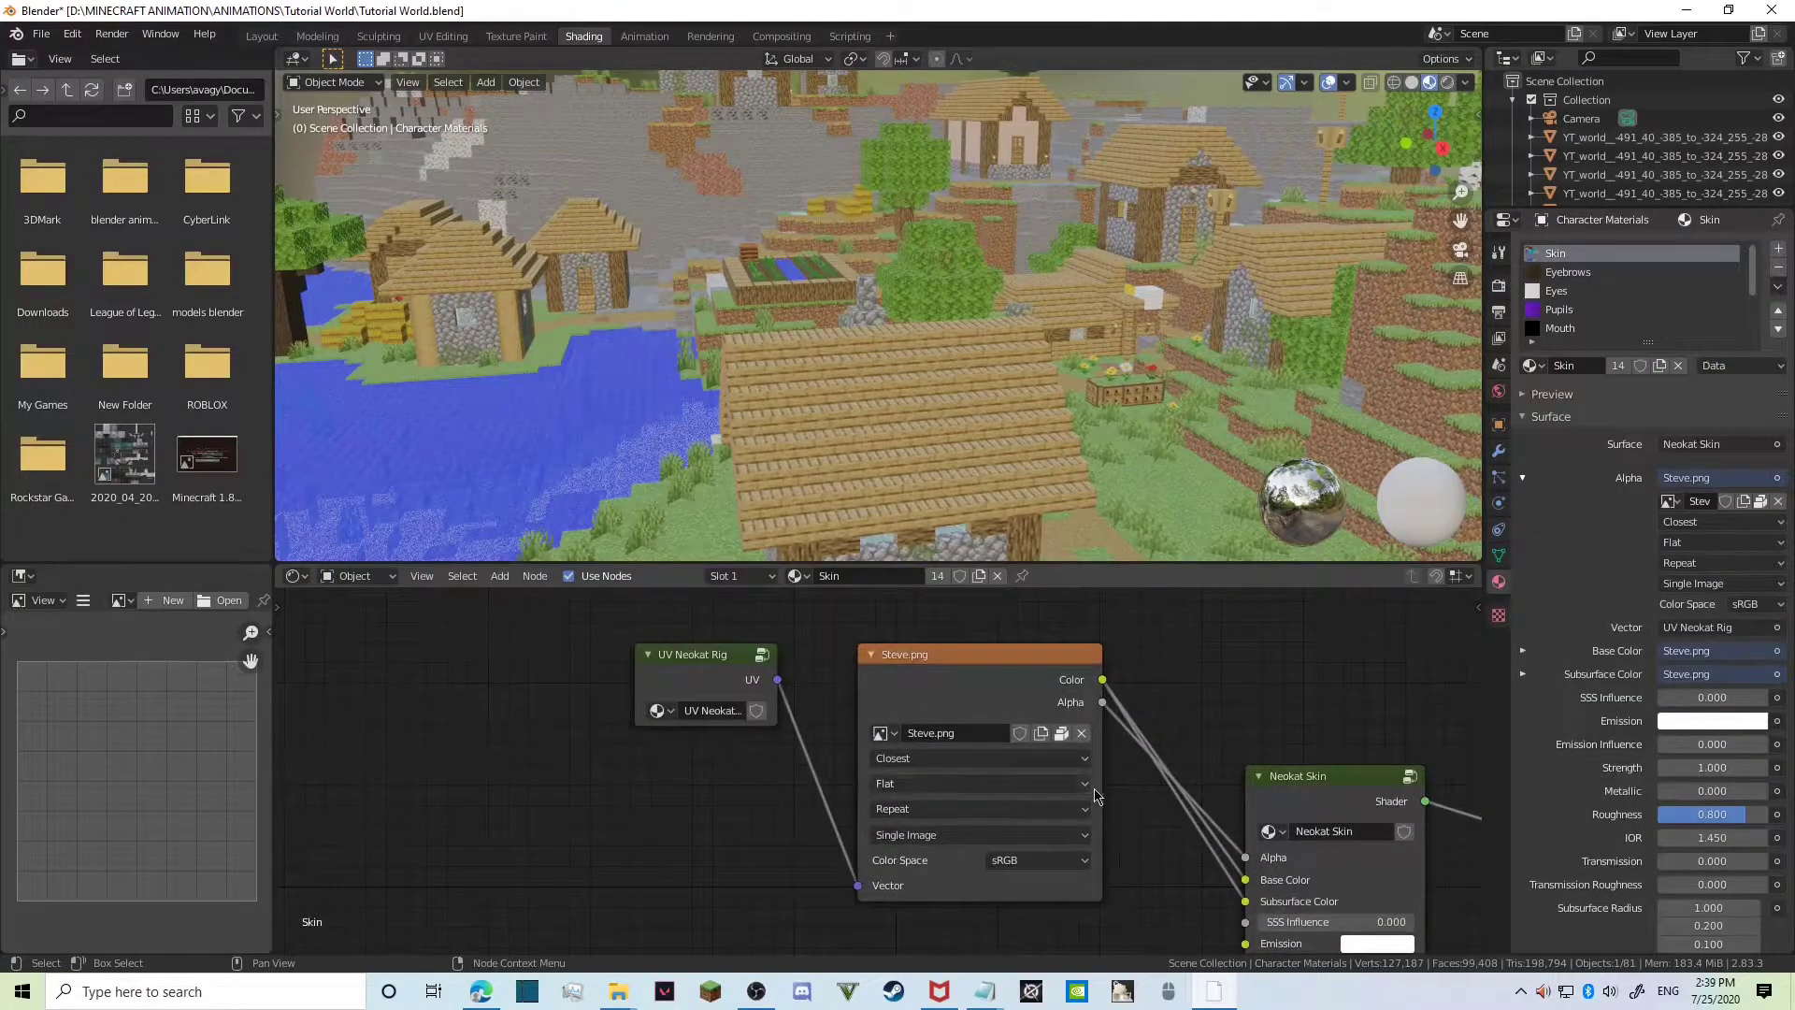
Unlink Steve.png from the Skin material's image node and load char (1).png from the MINECRAFT ANIMATION folder.
click(896, 747)
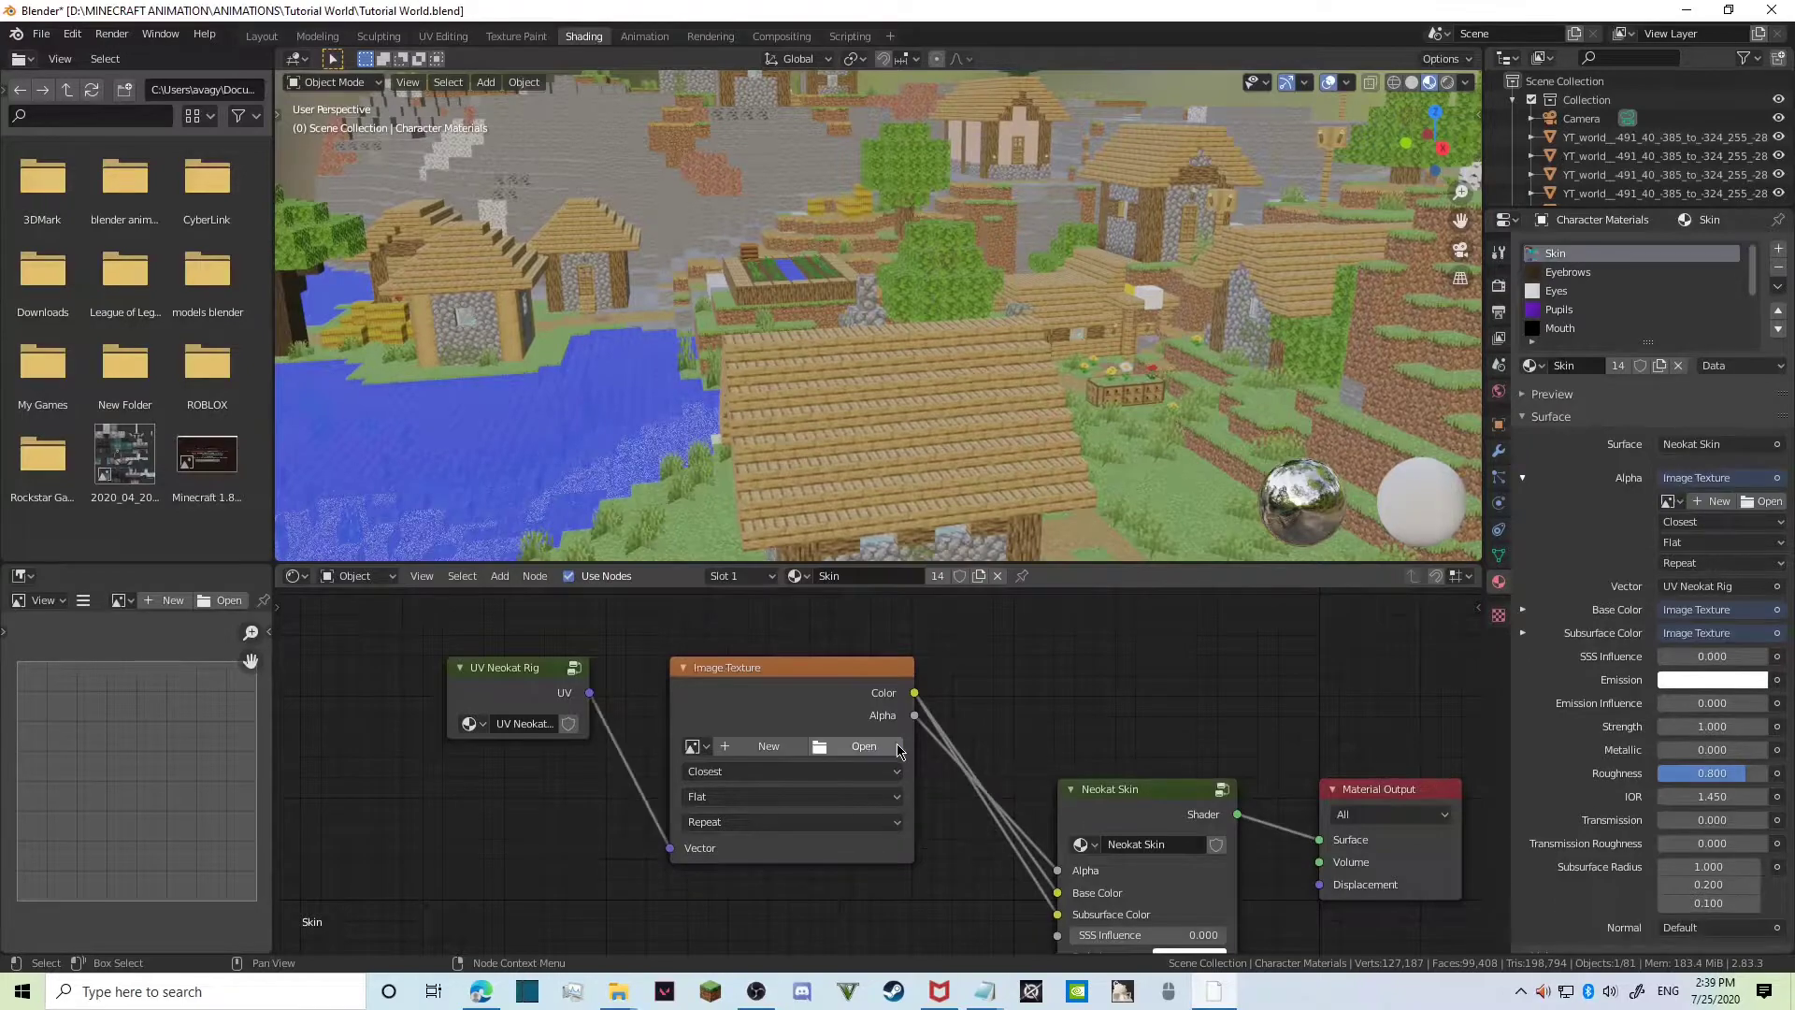
click(853, 745)
click(724, 152)
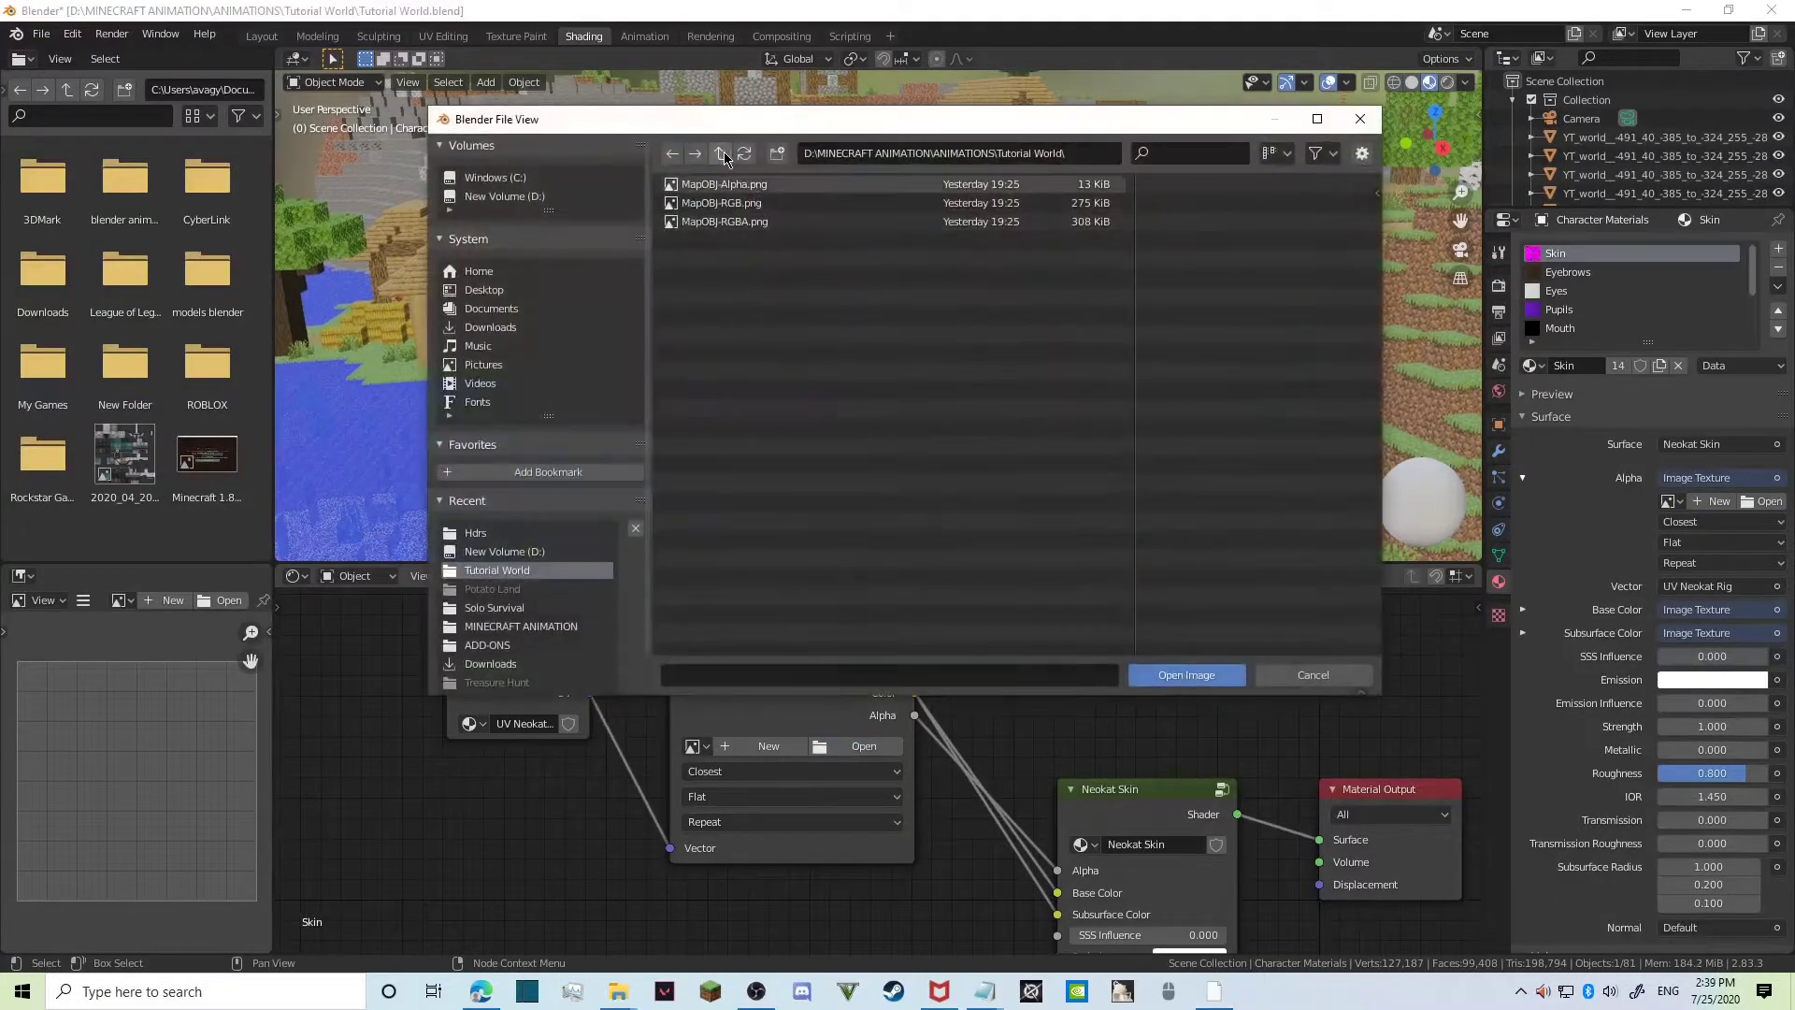
click(724, 153)
click(711, 222)
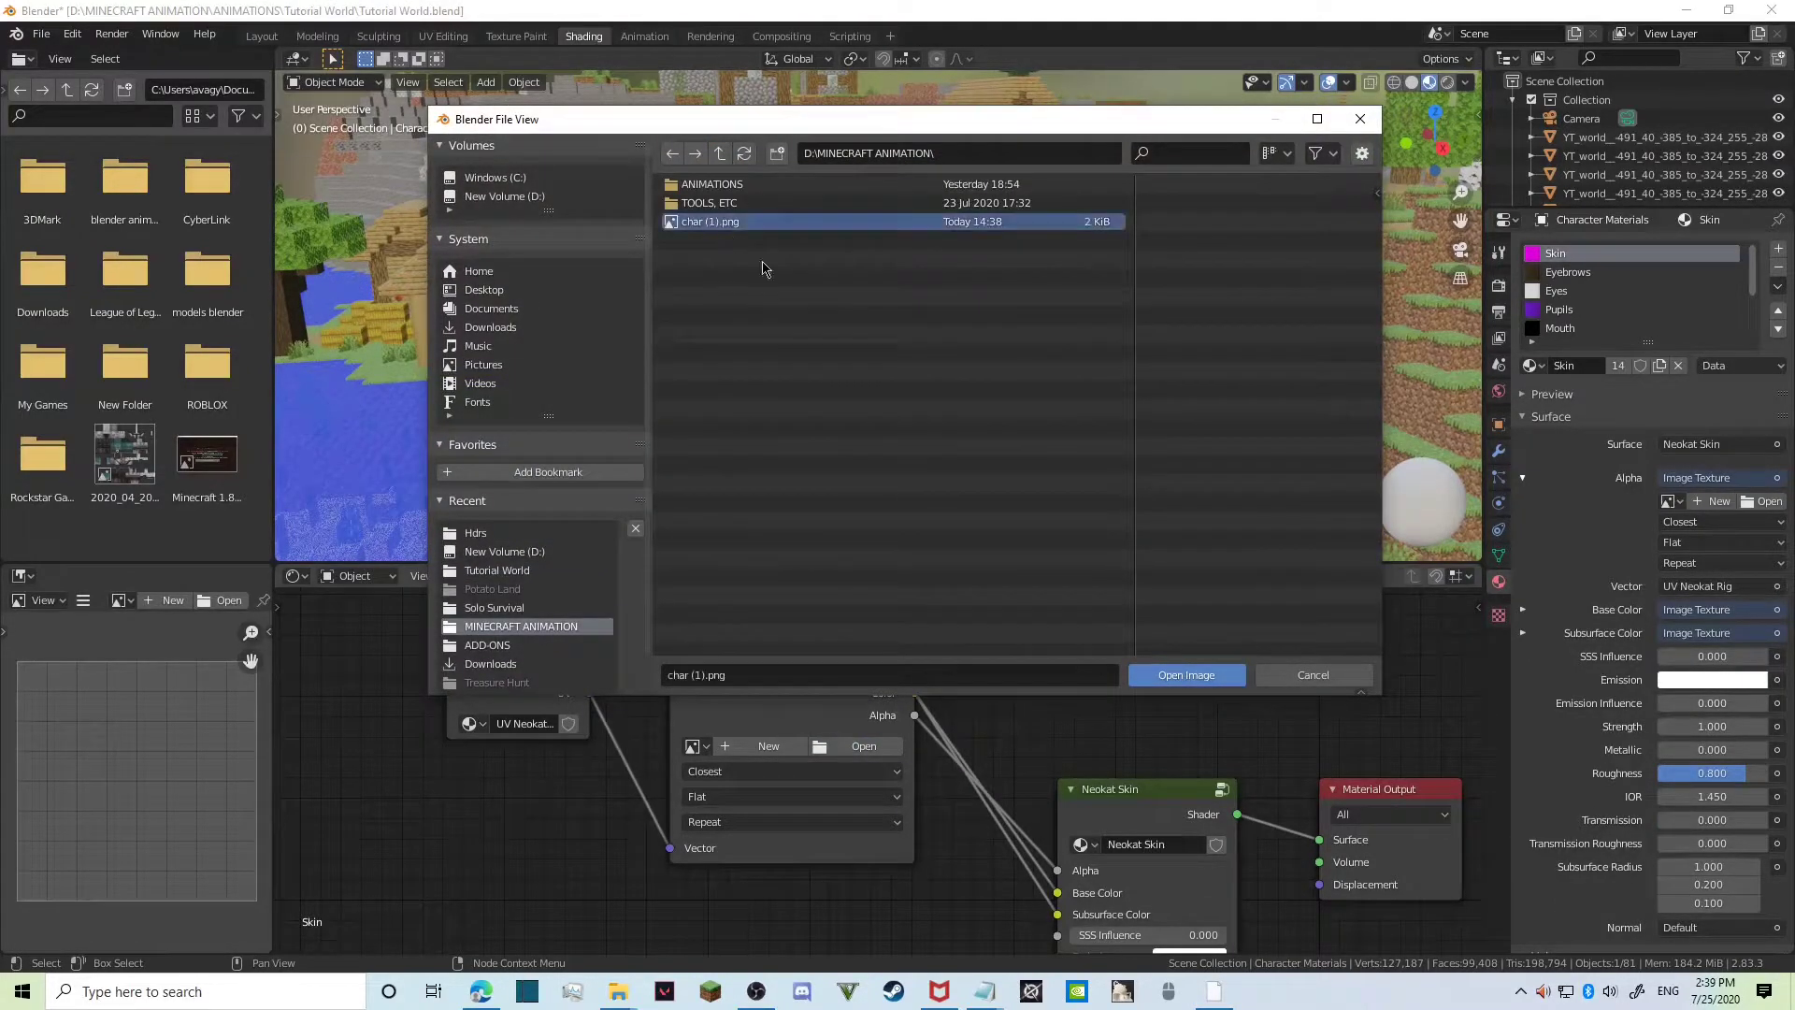
click(1205, 666)
Select the Neokat character armature in the village and switch it to Pose Mode.
key(shift+grave)
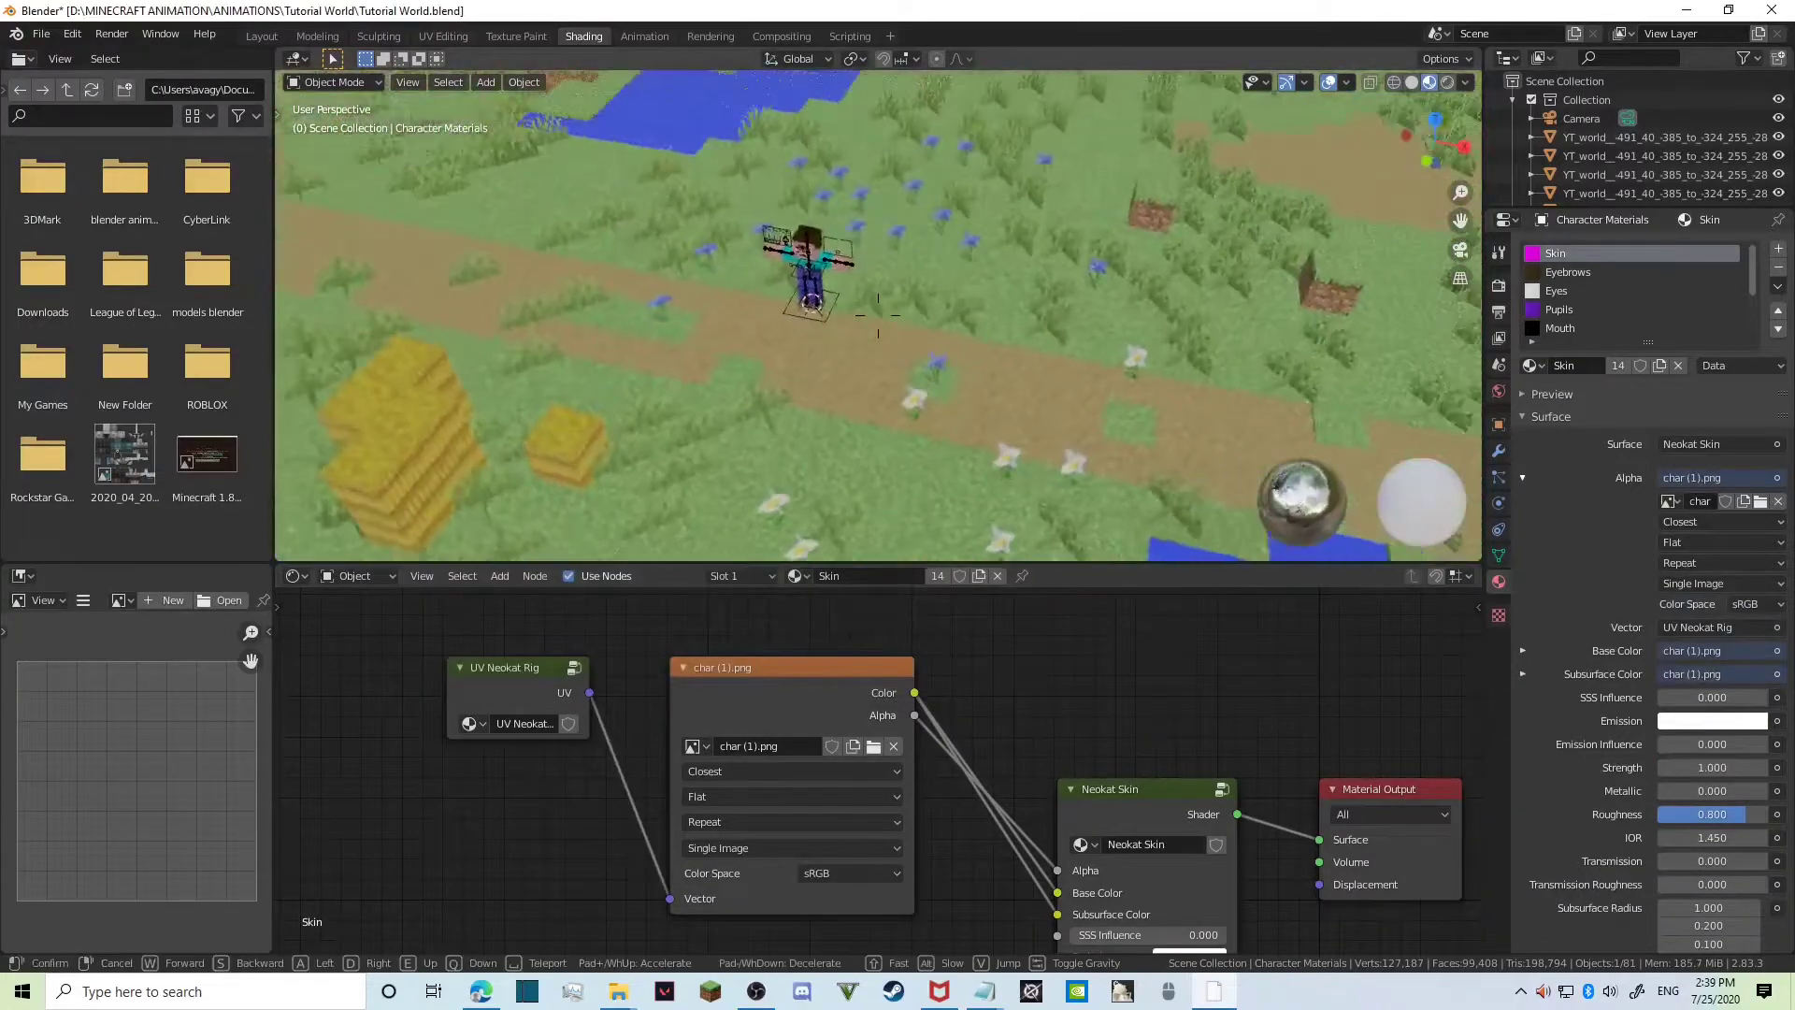
key(w)
key(s)
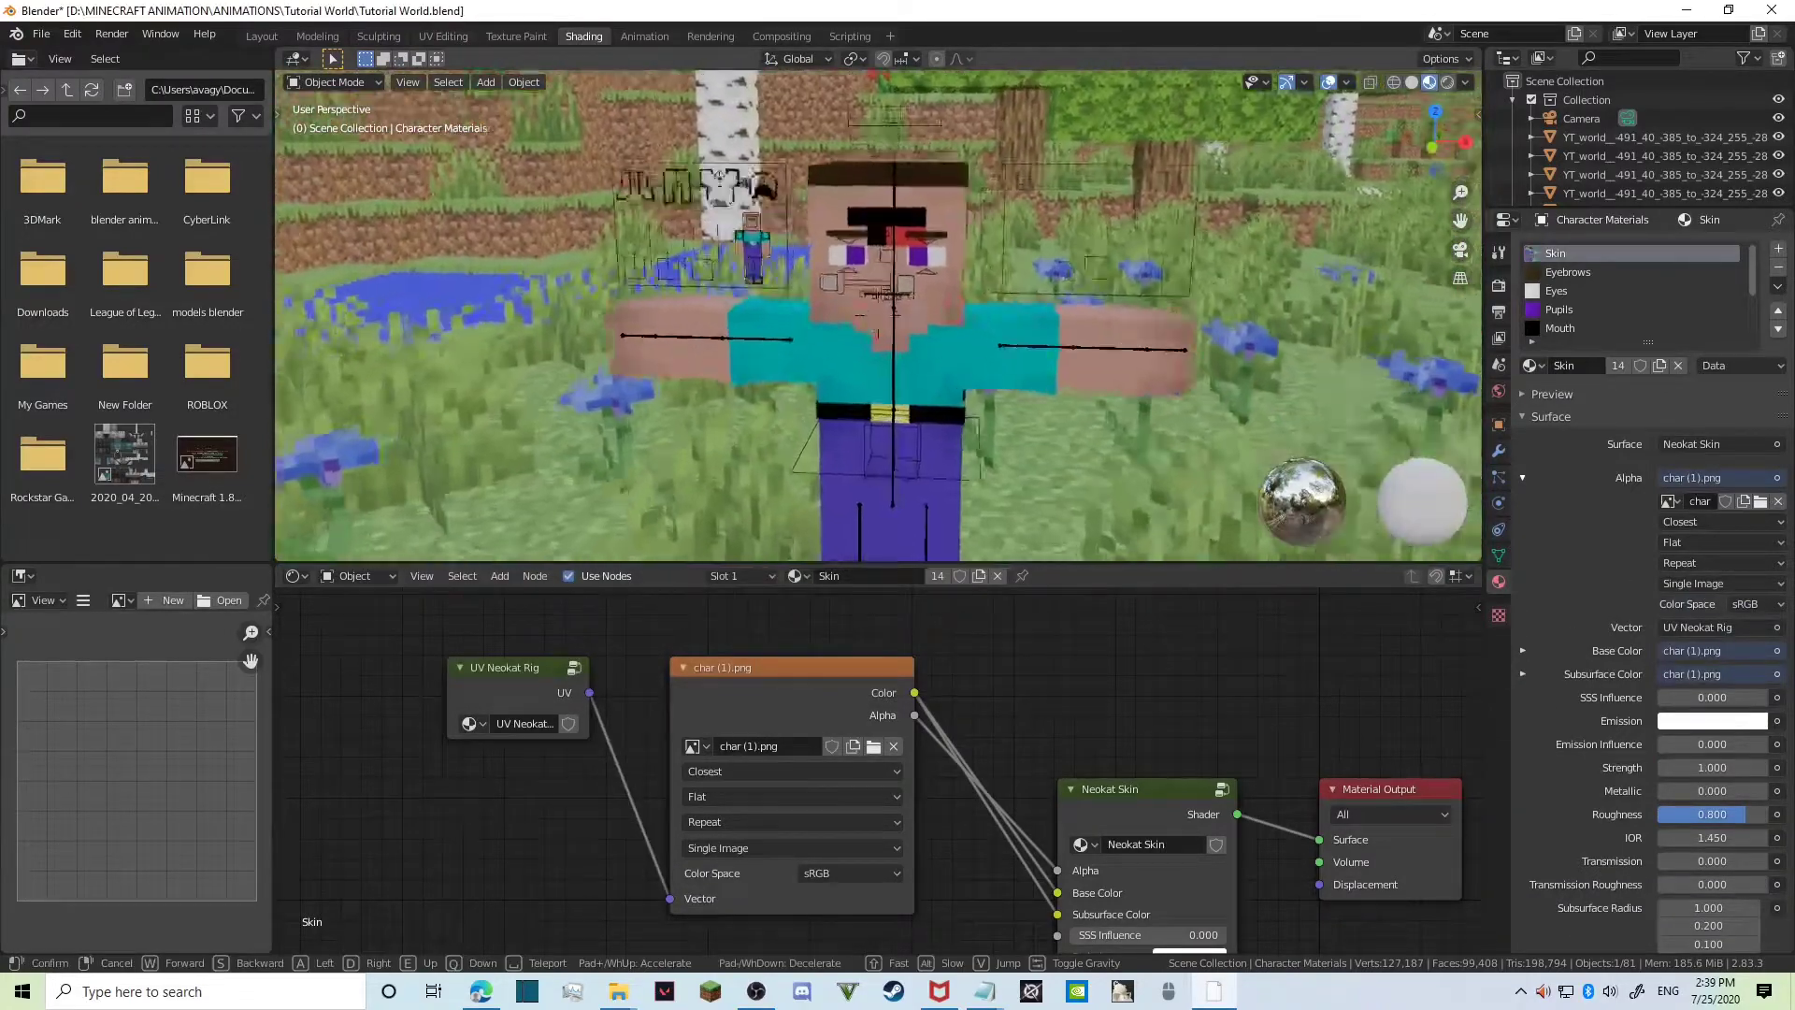
key(w)
key(s)
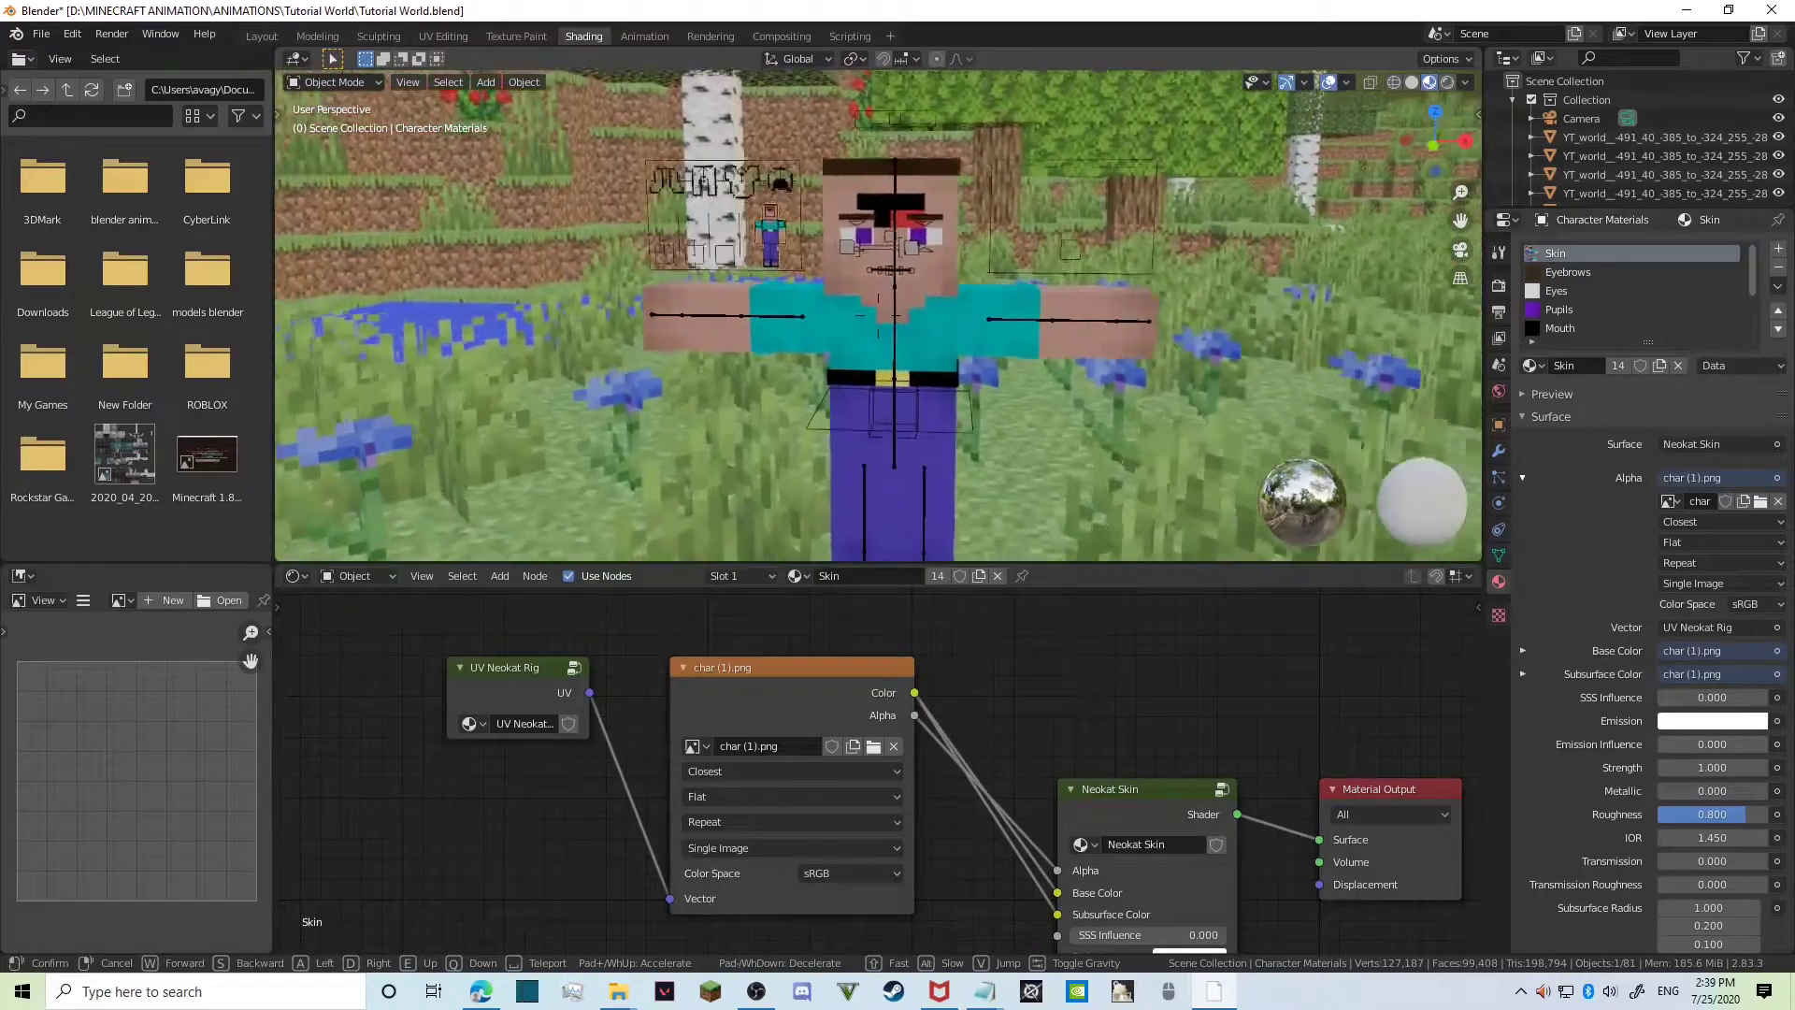
click(881, 310)
click(846, 275)
shift+click(844, 278)
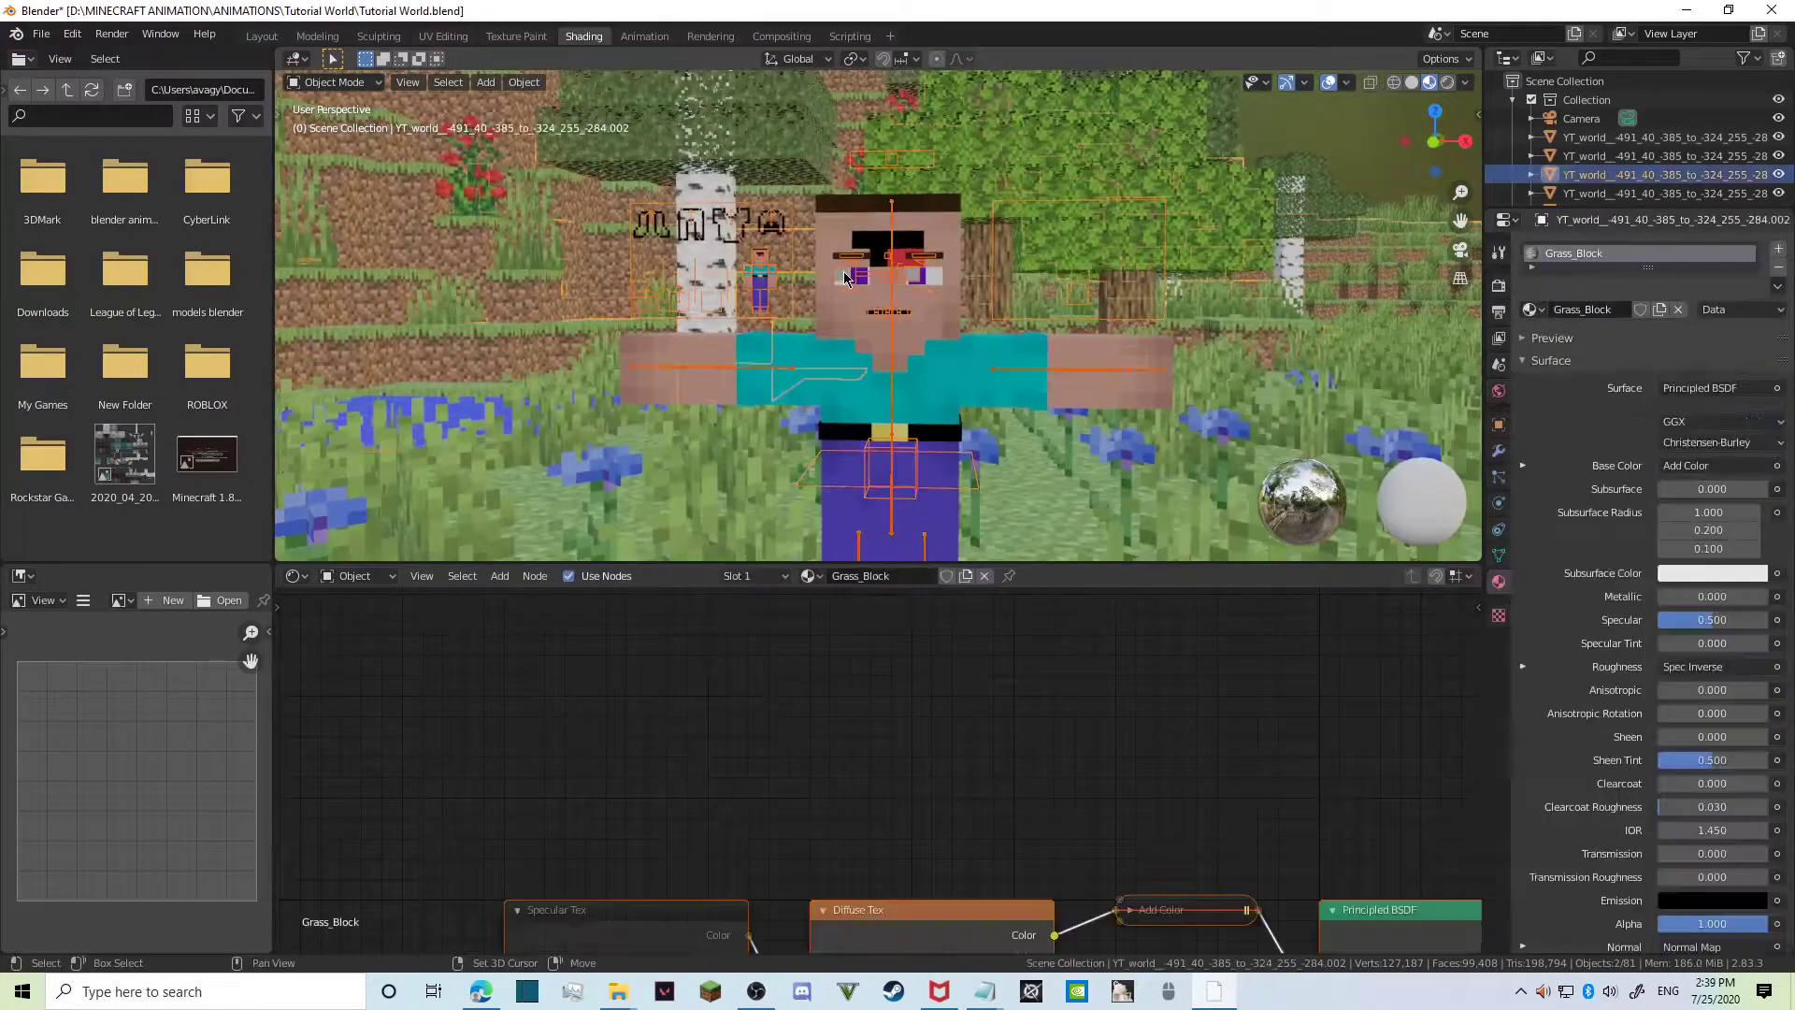
scroll(849, 278, up, 2)
middle_drag(849, 277, 879, 322)
scroll(879, 323, down, 2)
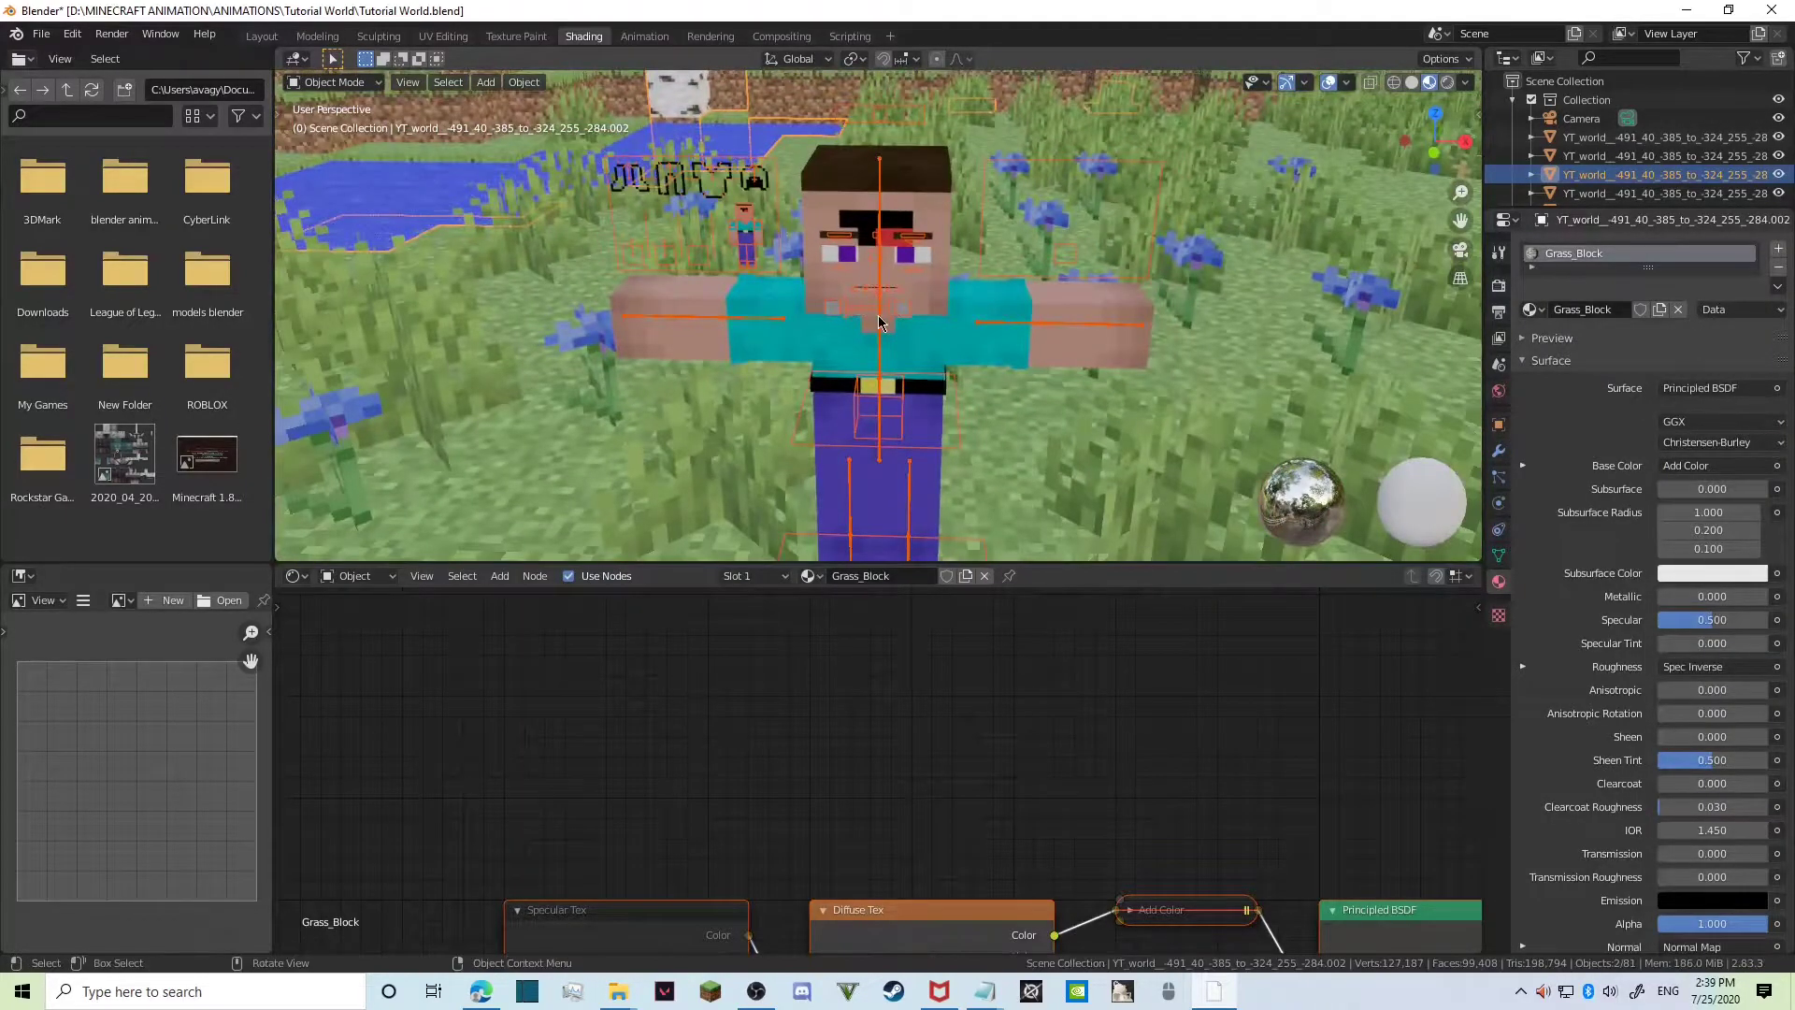
click(878, 323)
key(ctrl+Tab)
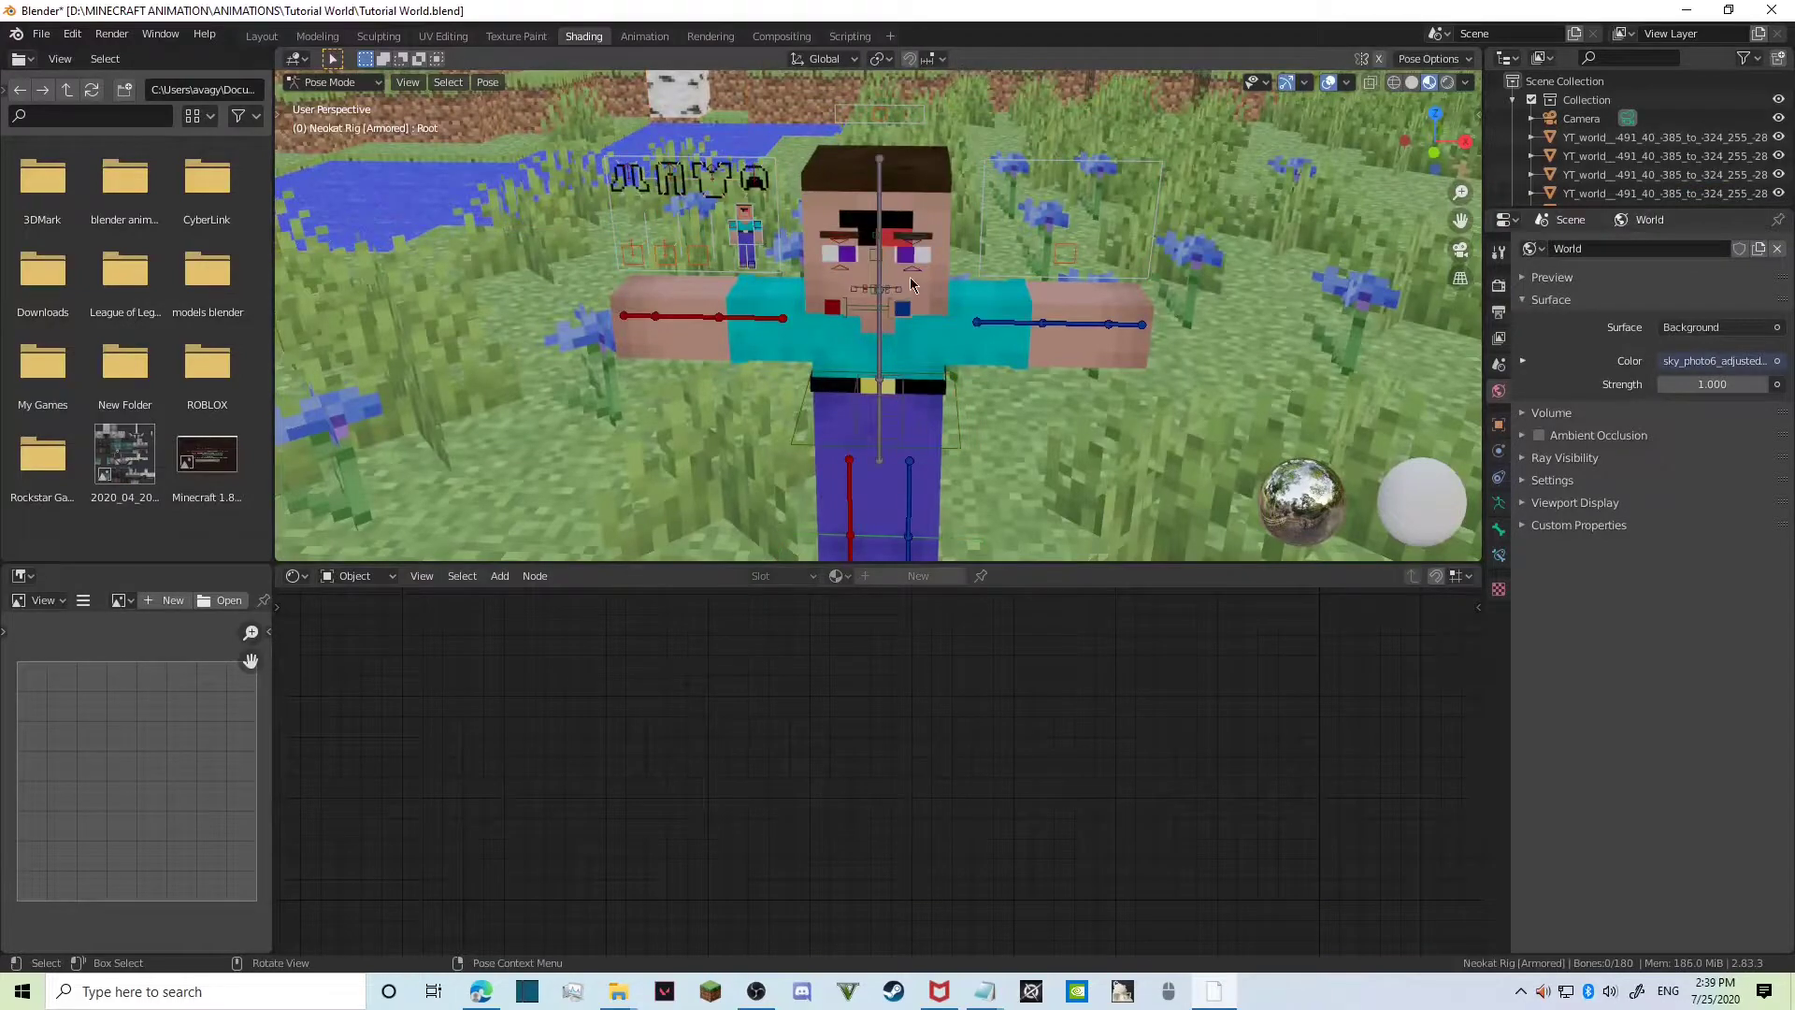
Move the Eye Controller bone up along Z so the eyes sit on the forehead just below the hair.
key(shift+grave)
key(w)
key(s)
click(872, 324)
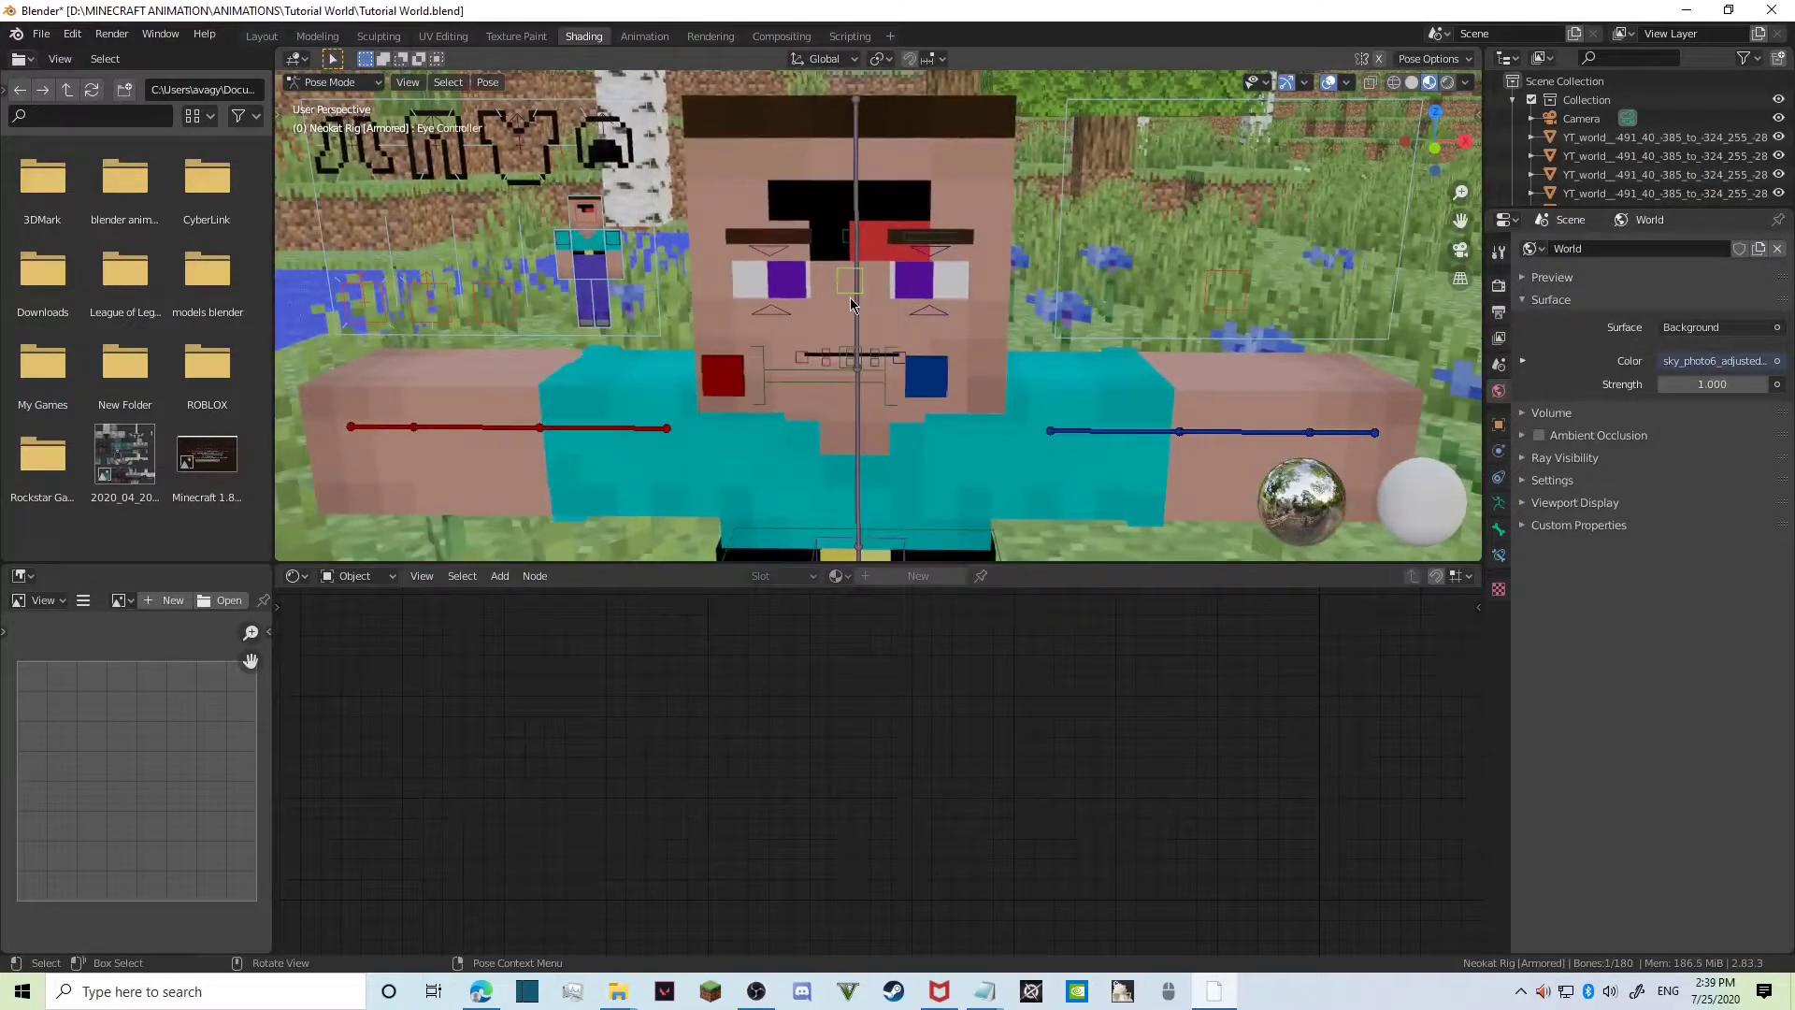
key(g)
key(z)
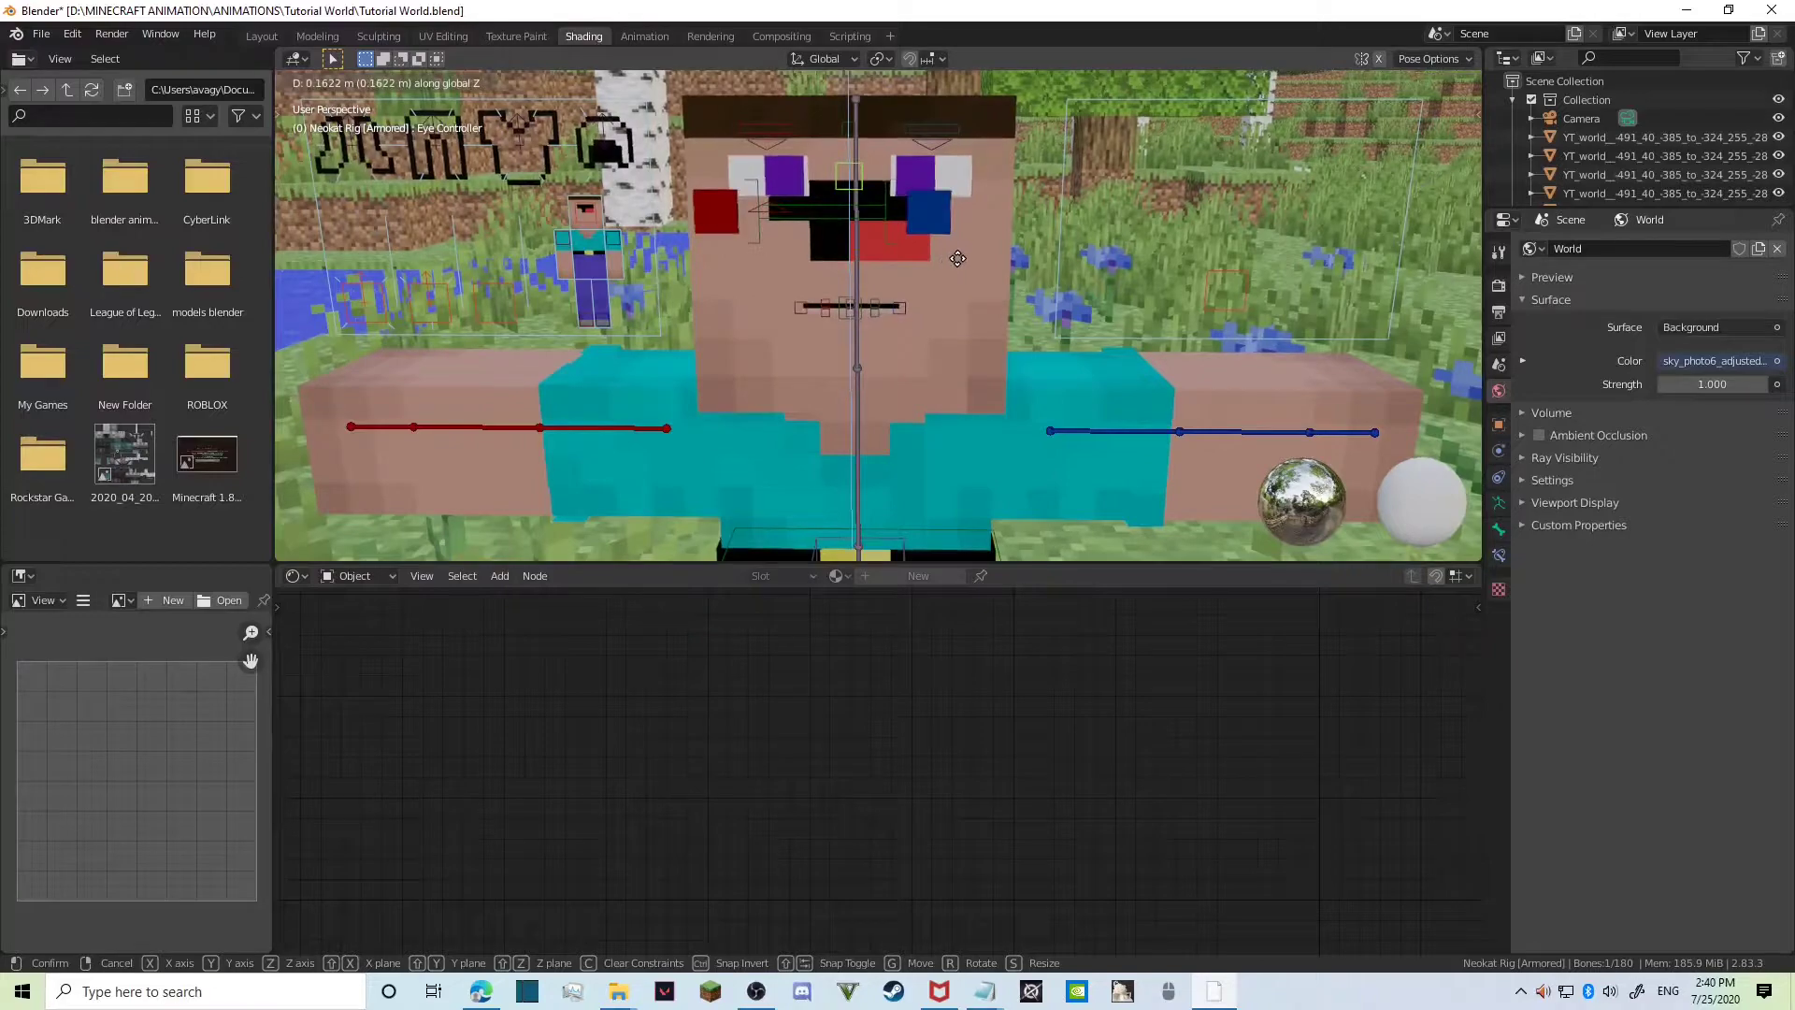
click(995, 251)
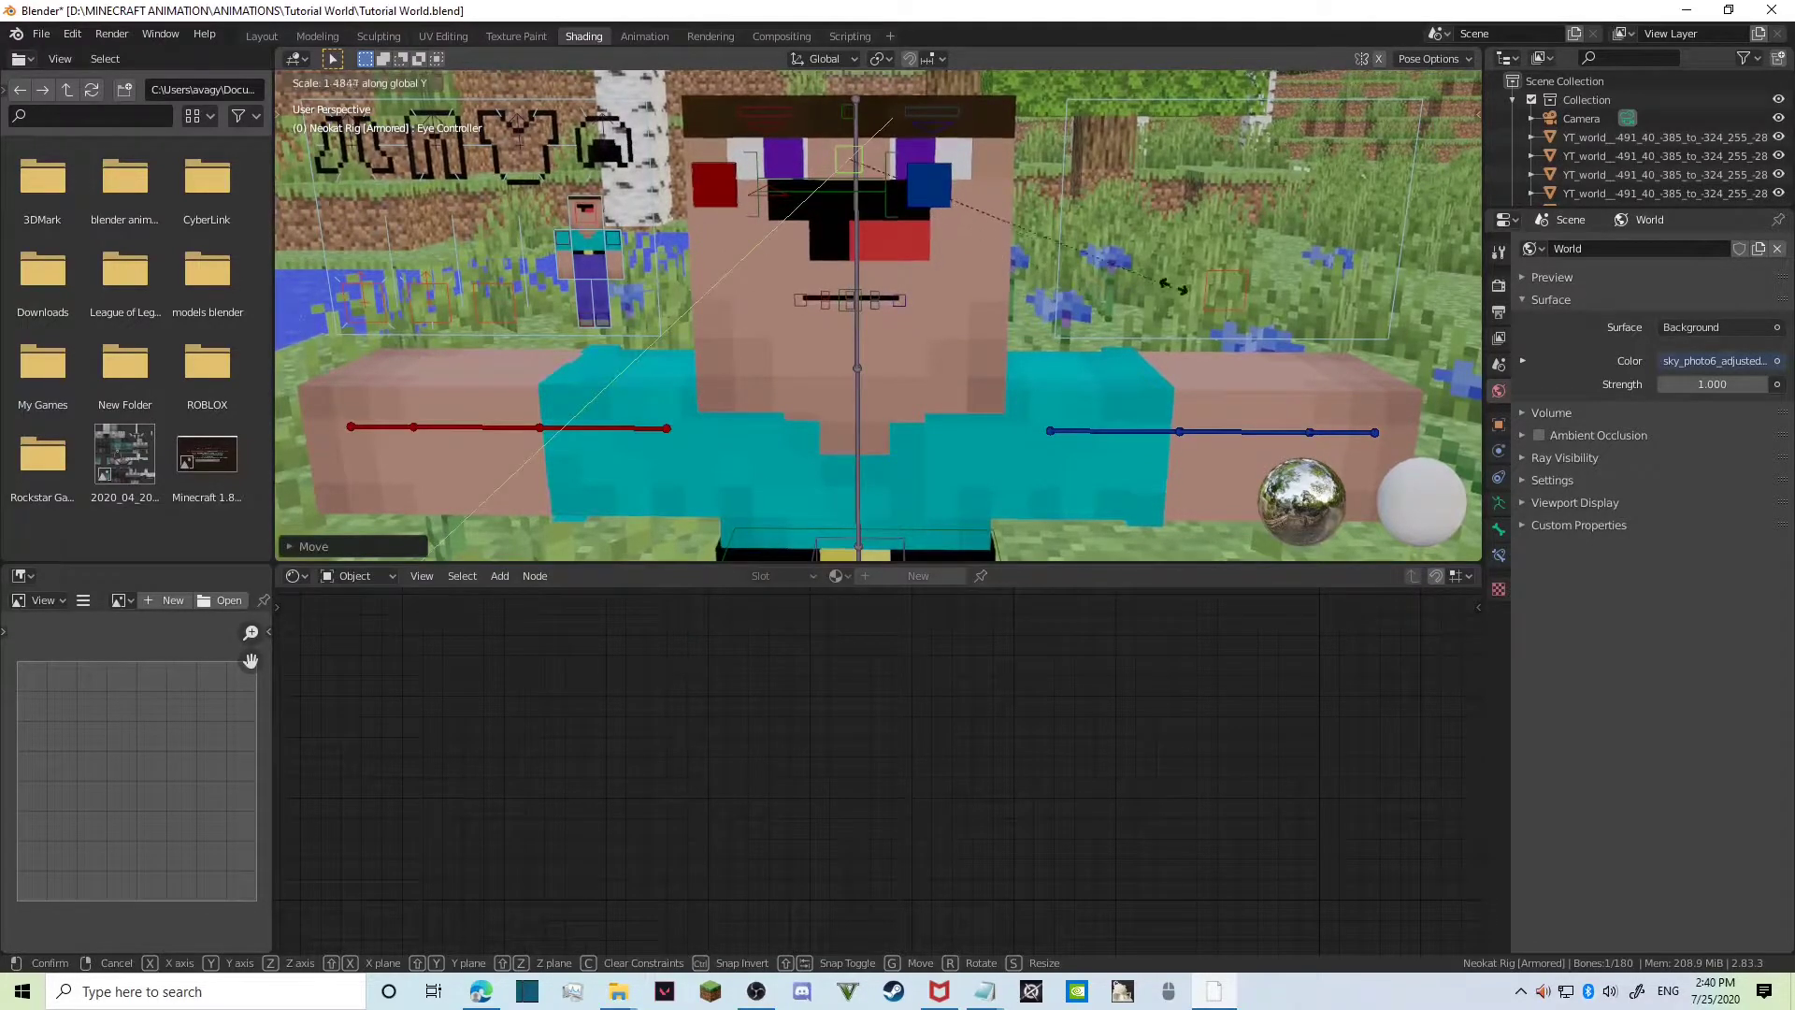
Try to spread the eyes apart by scaling the Eye Controller along X.
key(s)
key(x)
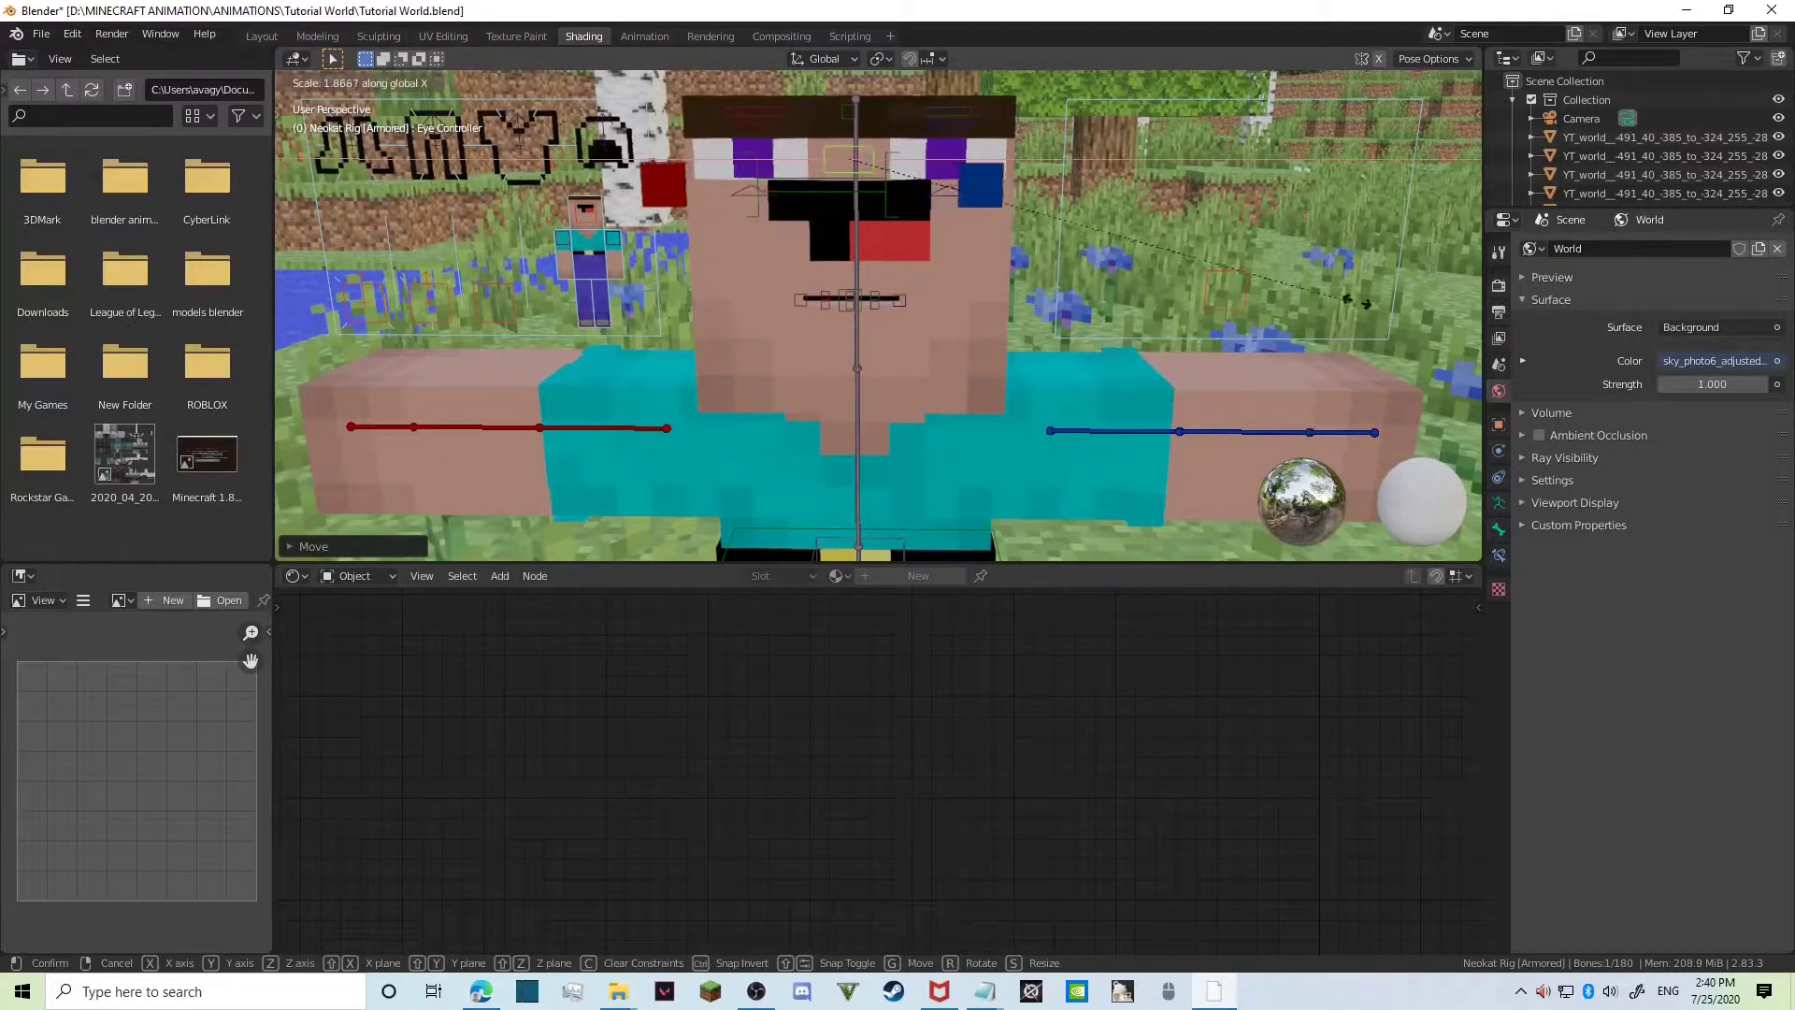
right_click(1398, 303)
Try moving the Pupils Controller sideways to shift the character's gaze.
click(956, 201)
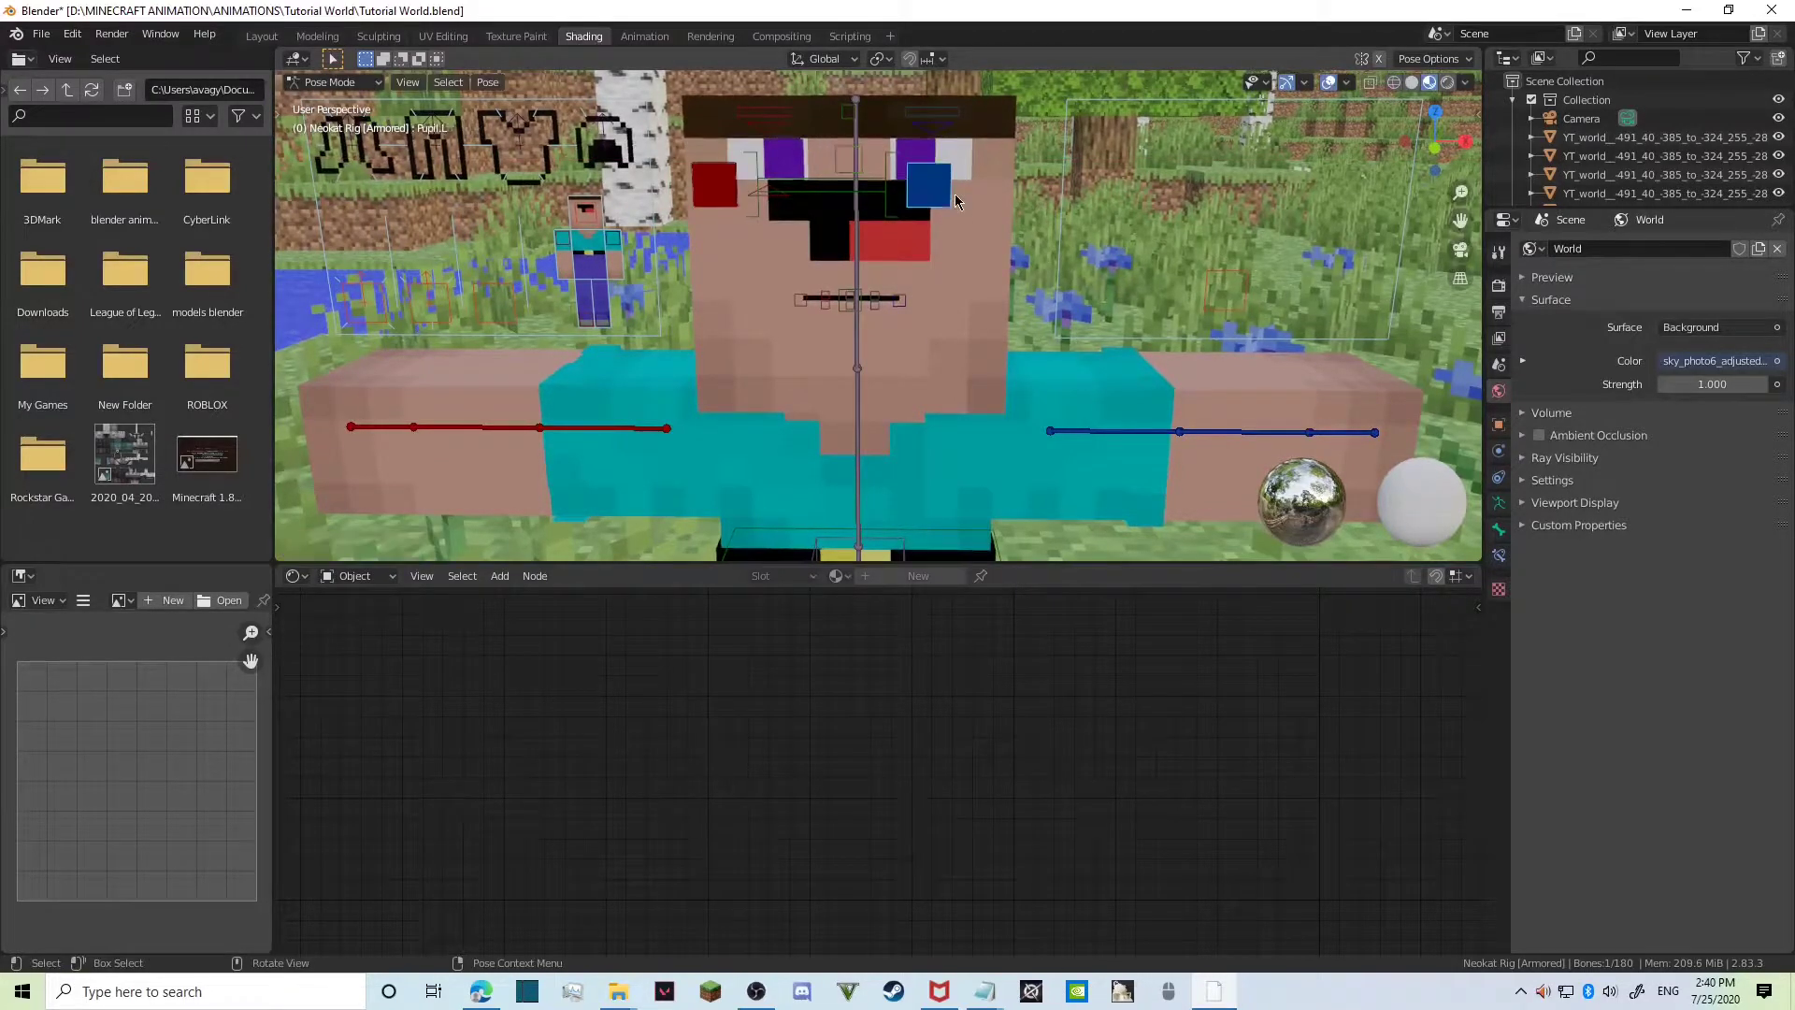
click(868, 194)
key(shift+grave)
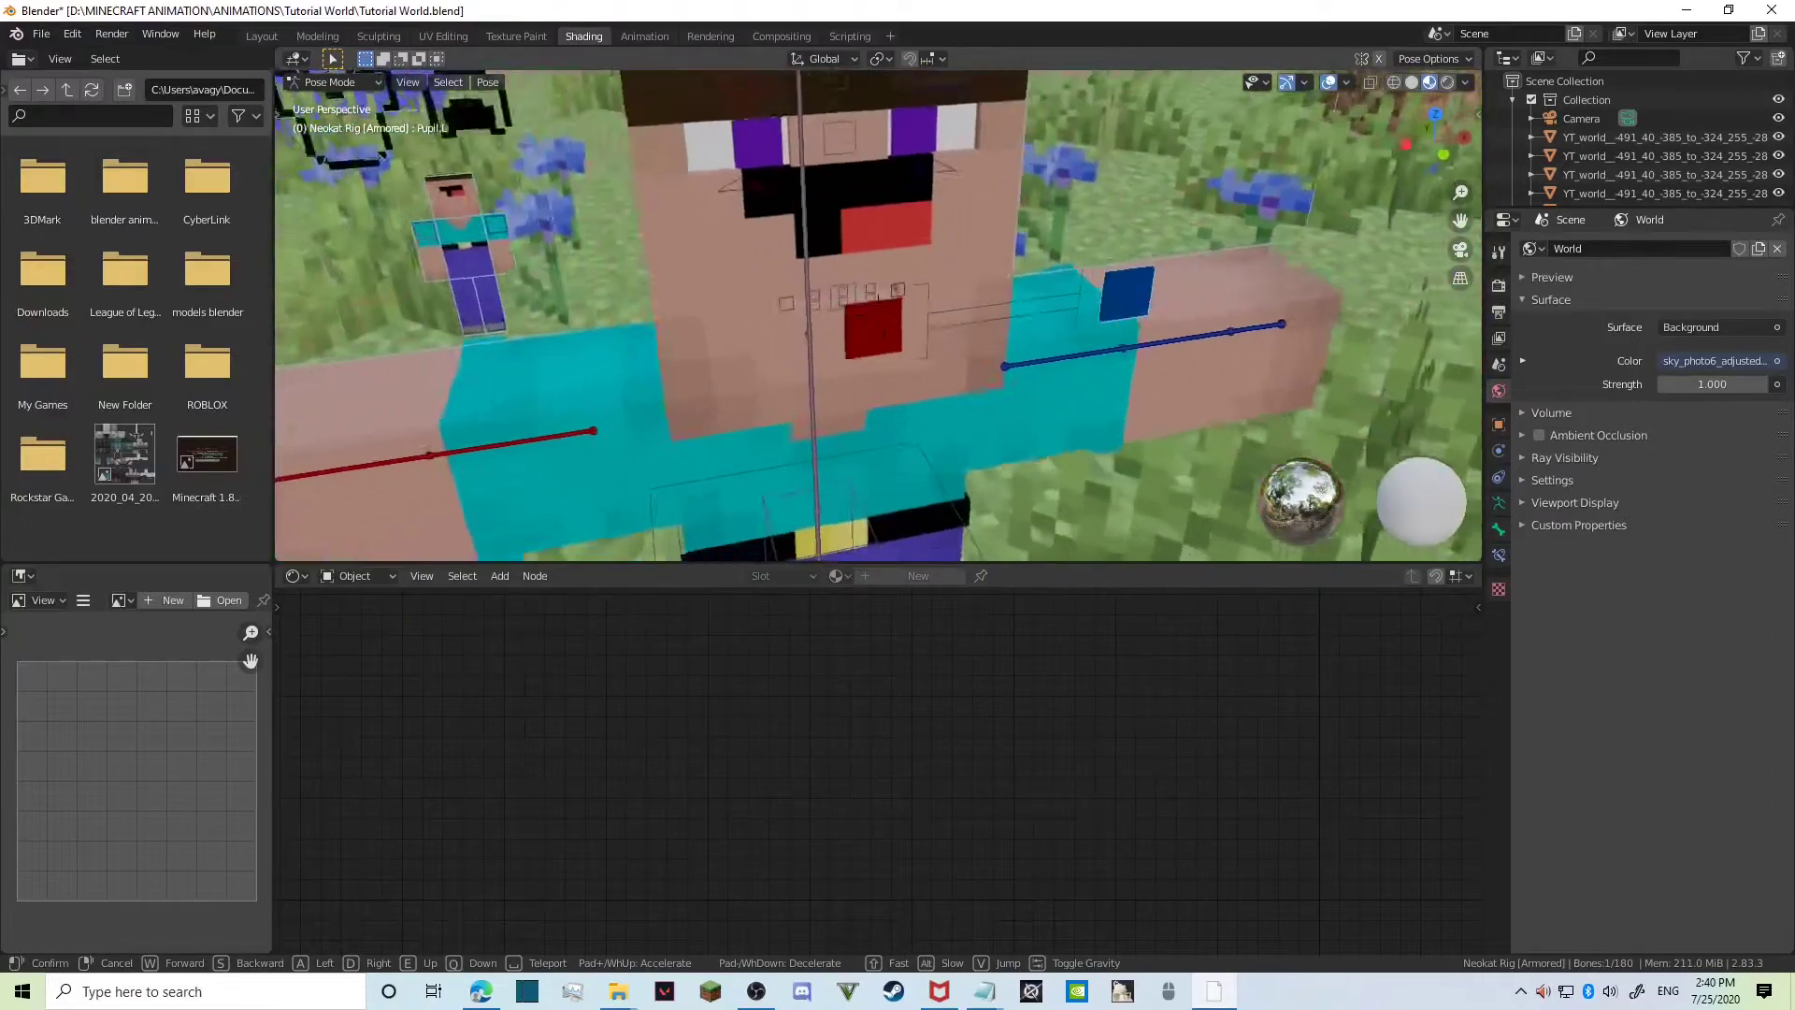
key(s)
key(w)
key(s)
click(879, 316)
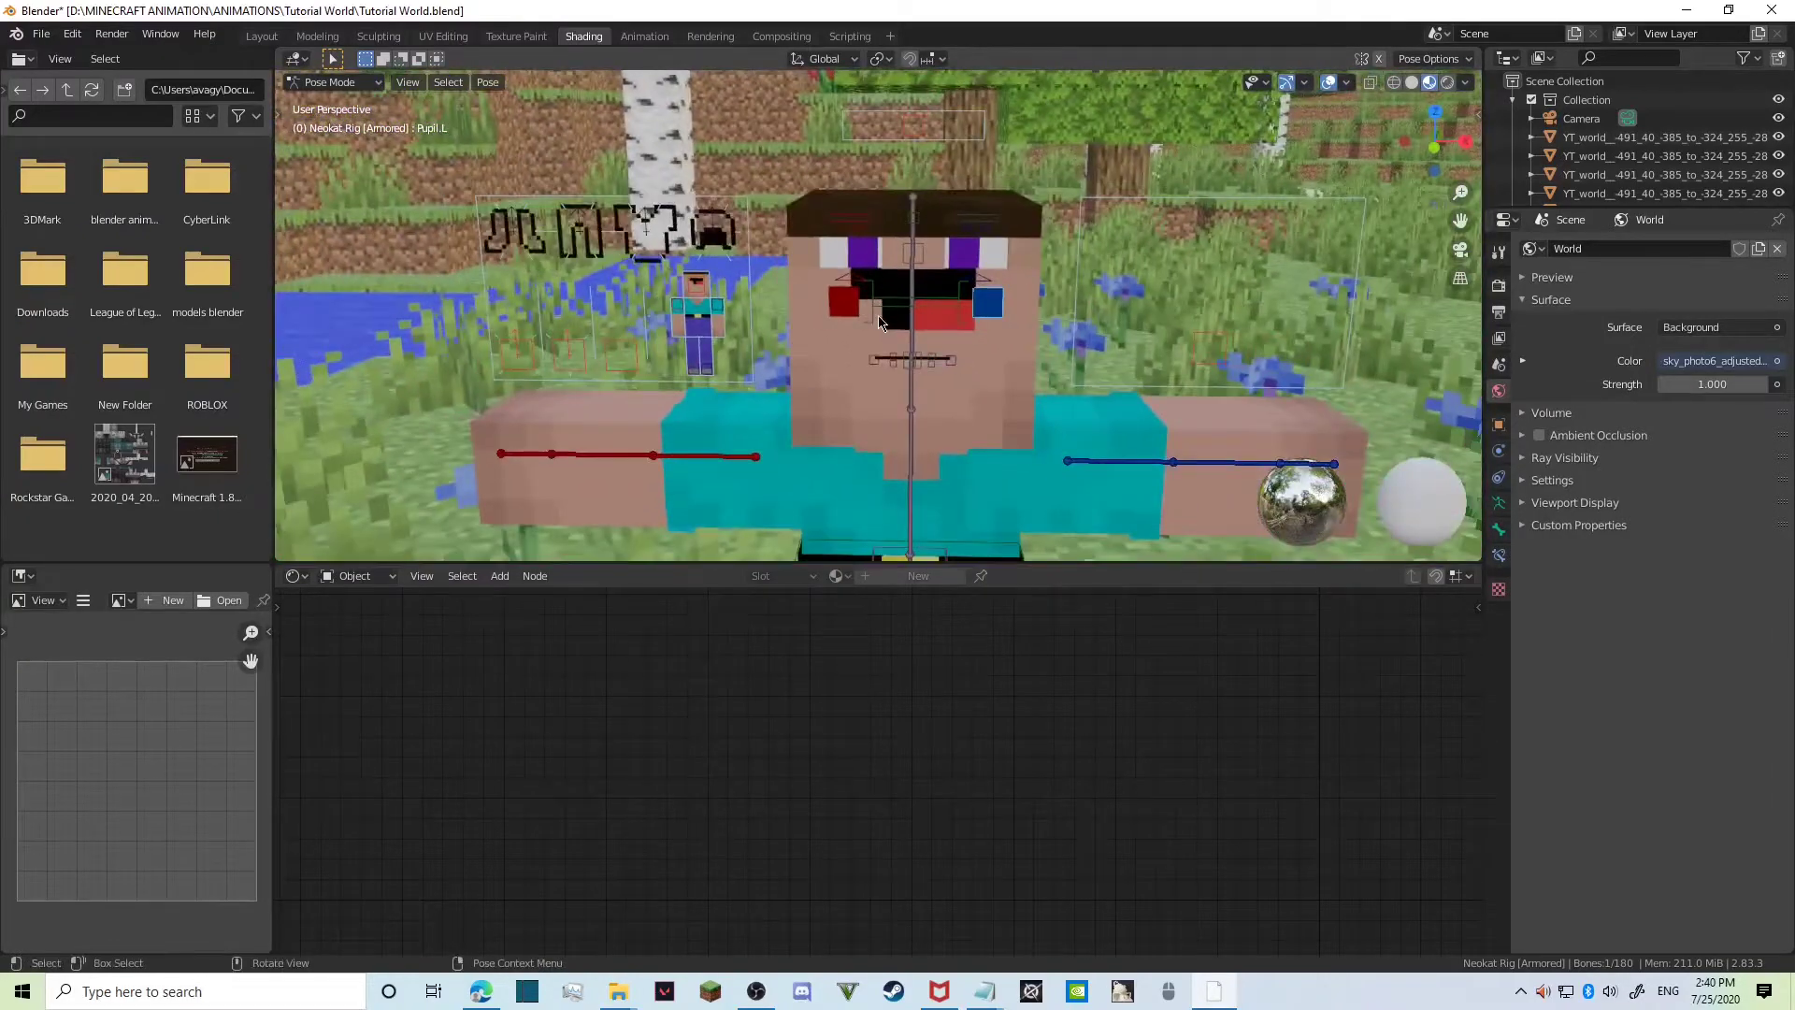
key(g)
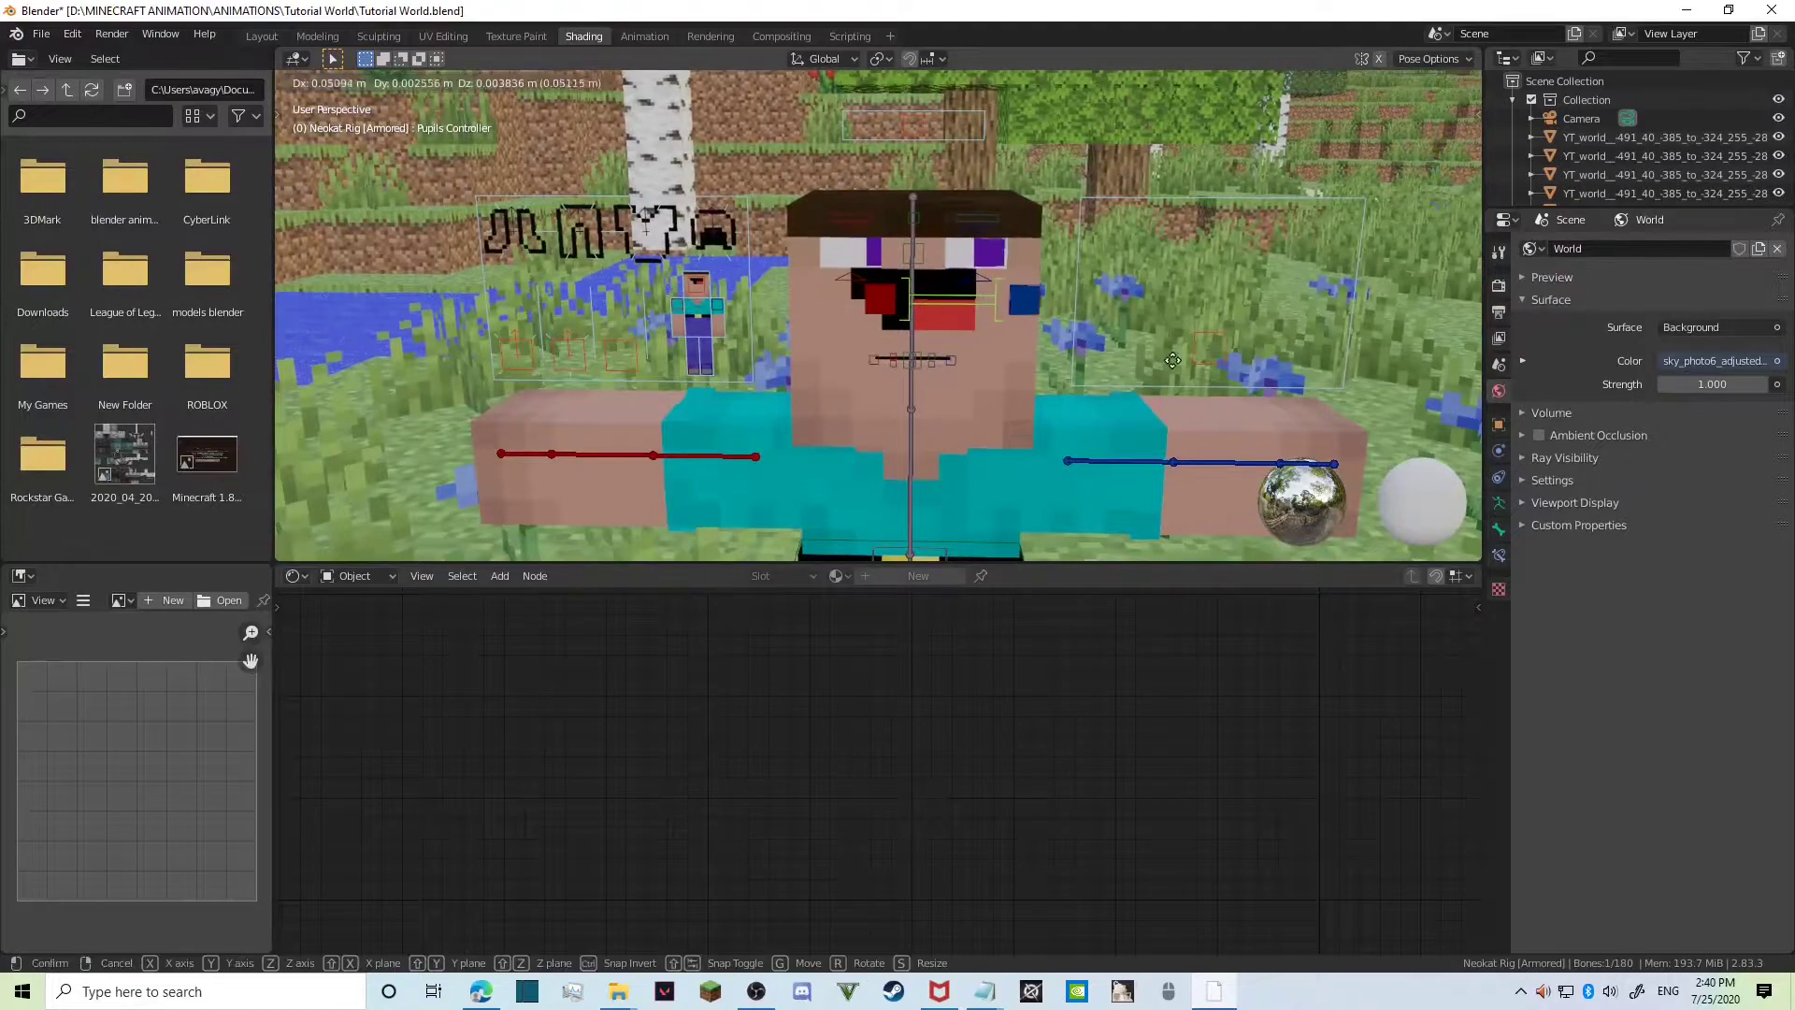
Select the Eyebrow controller and try to scale it.
click(944, 295)
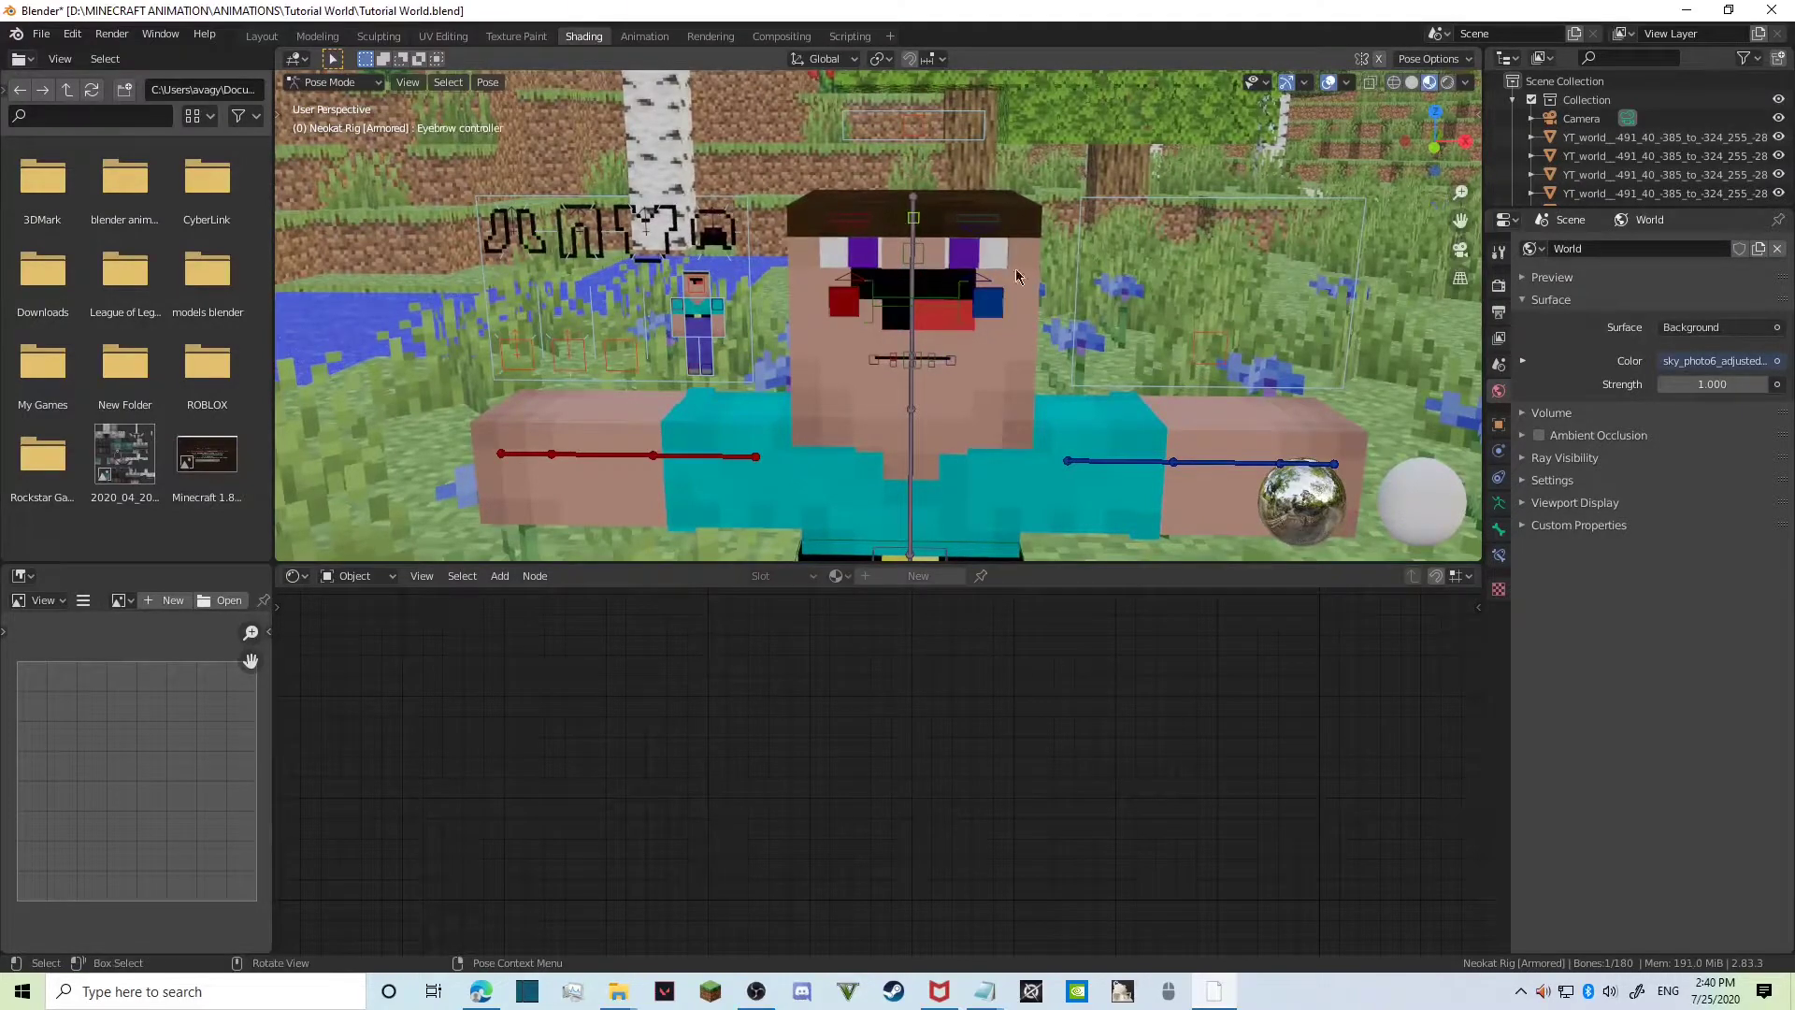
key(s)
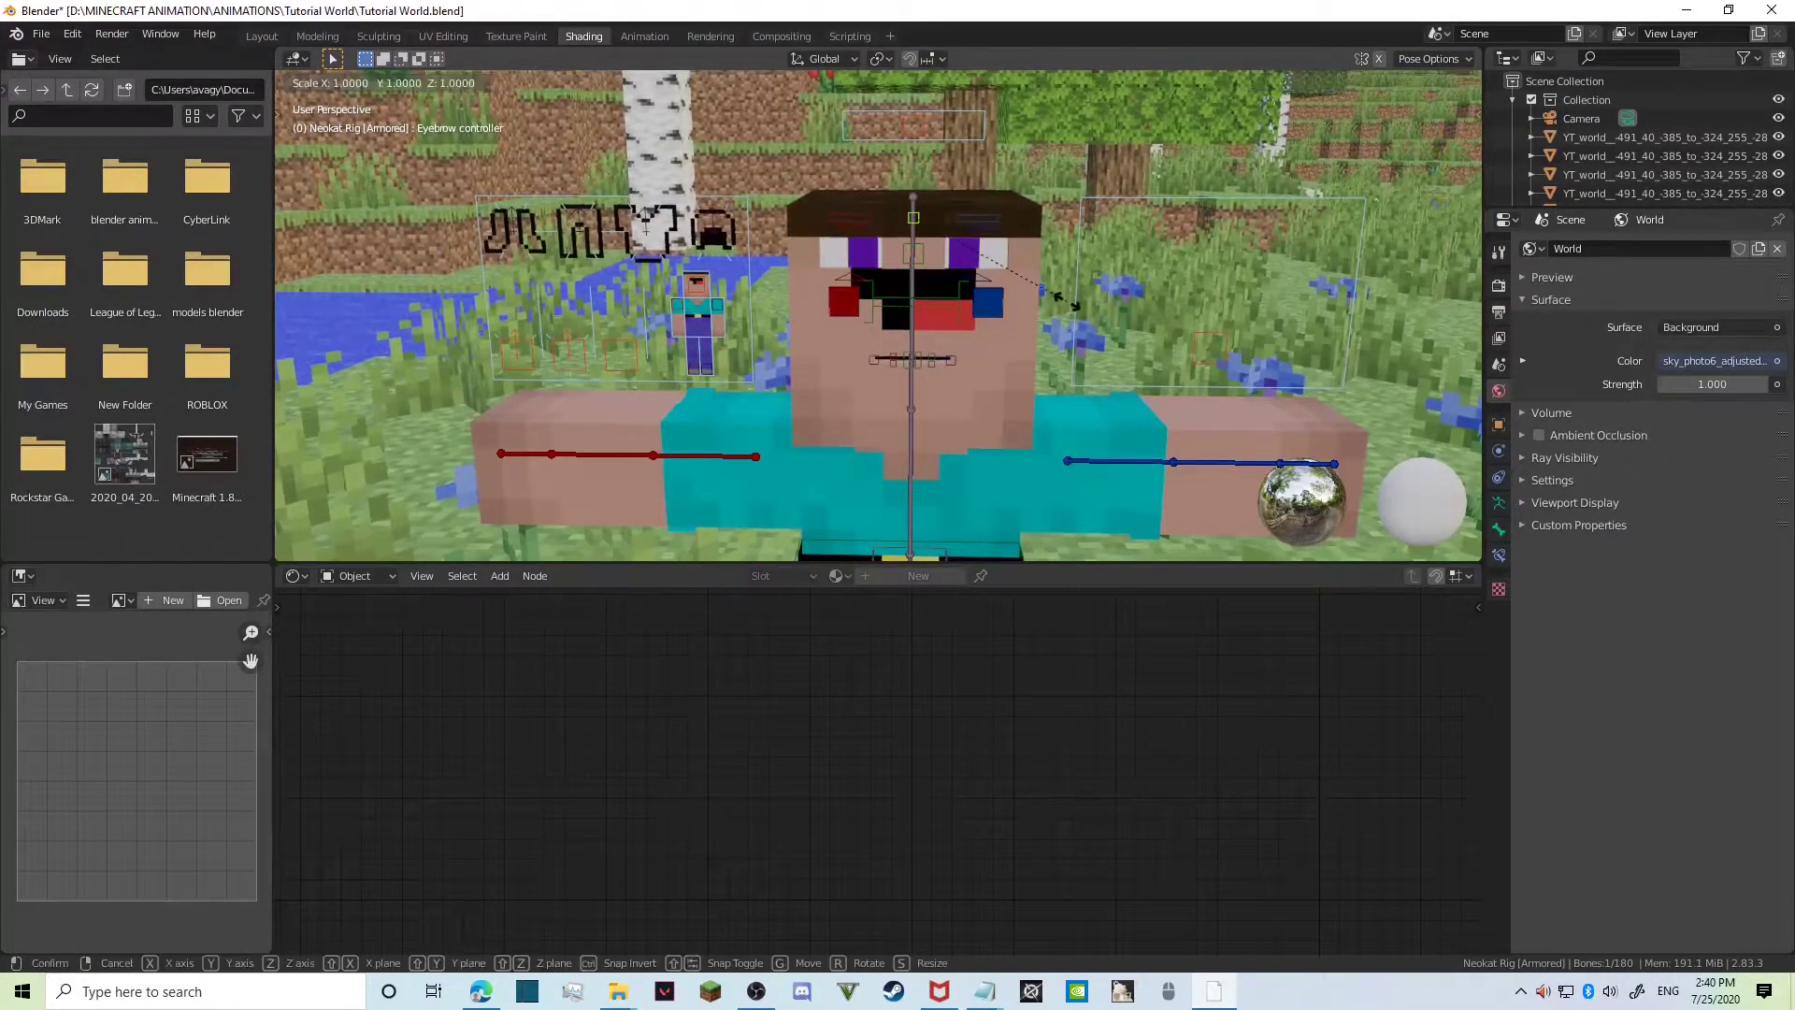
right_click(1040, 302)
Examine the rig's face and its floating pupil controls from the side and the front.
key(shift+grave)
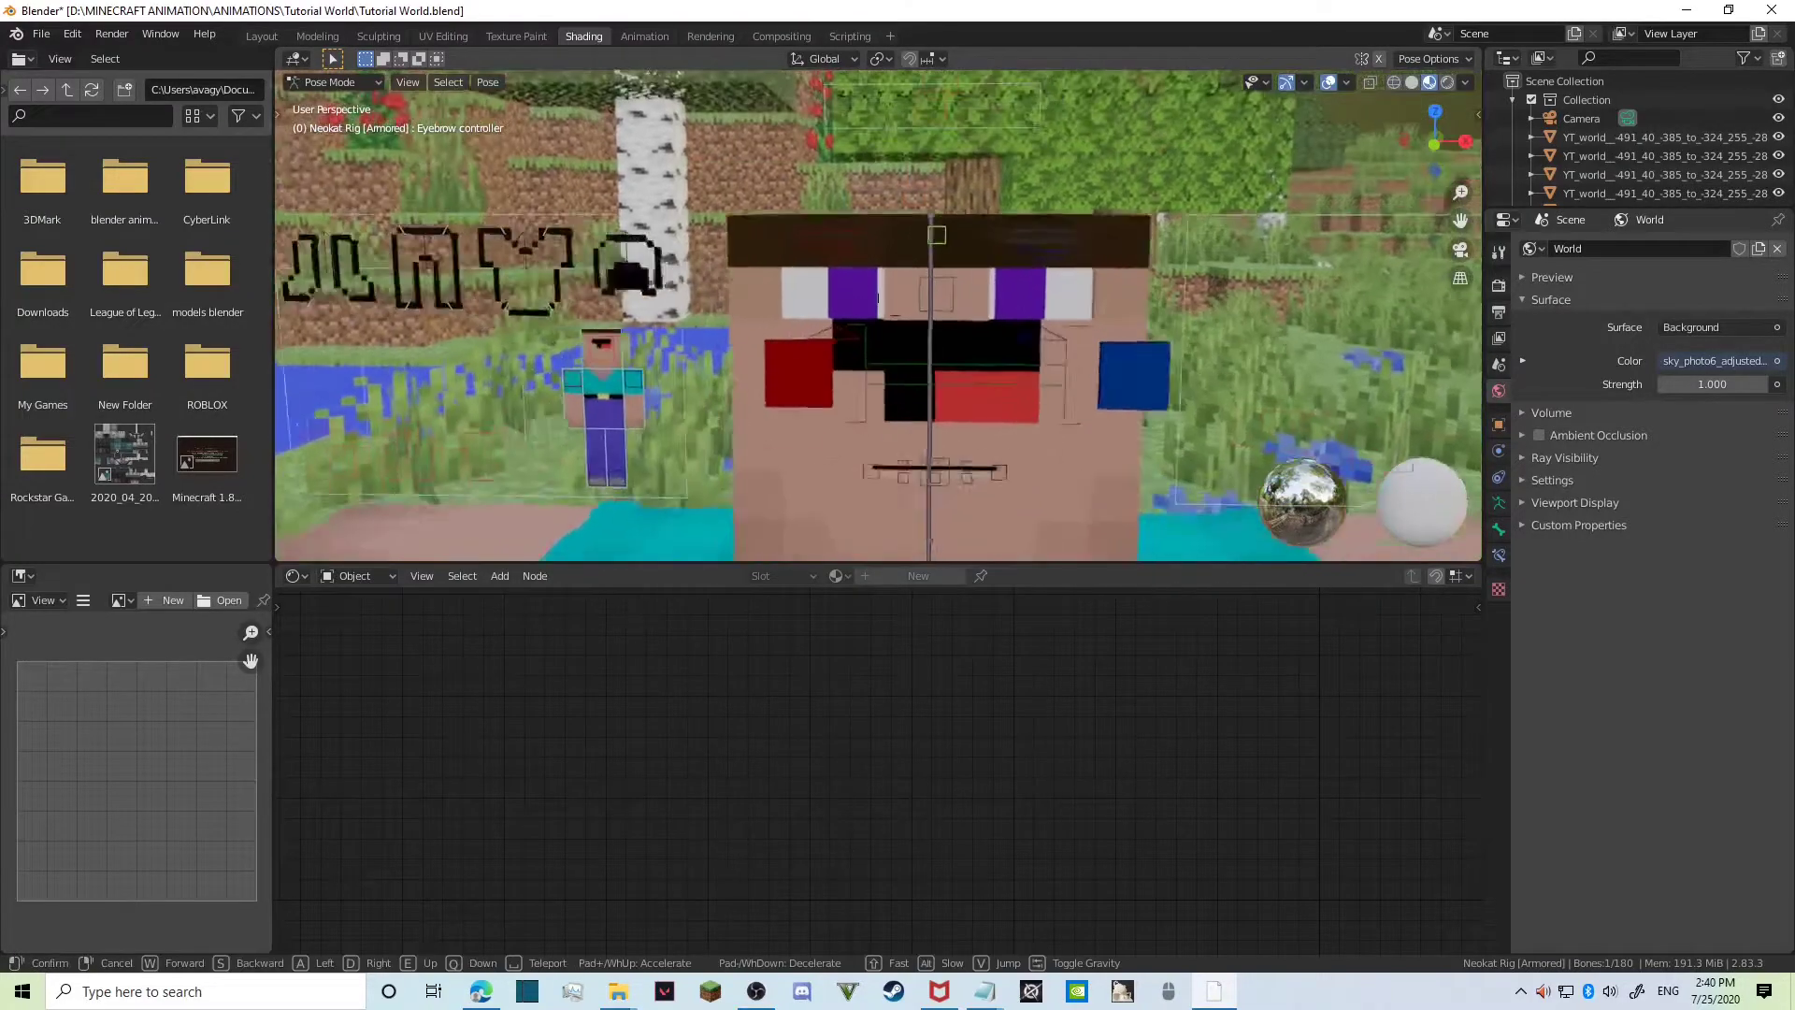
key(s)
key(a)
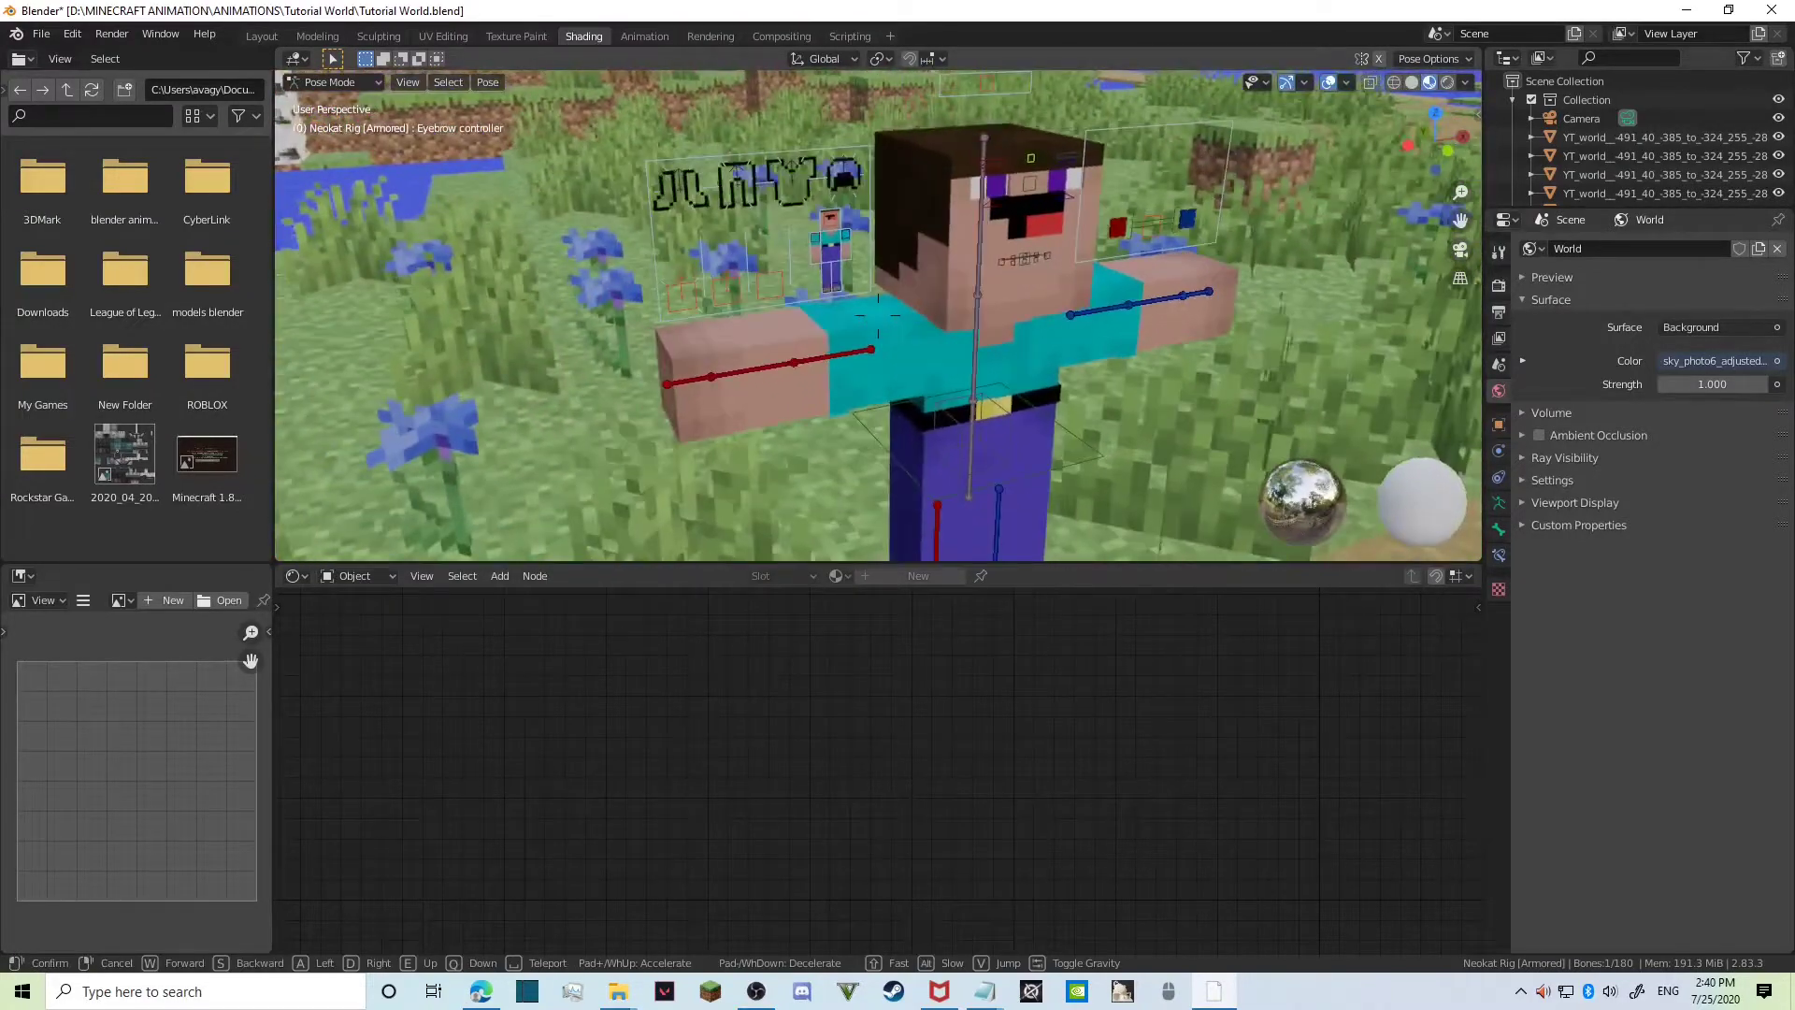
key(w)
key(d)
key(s)
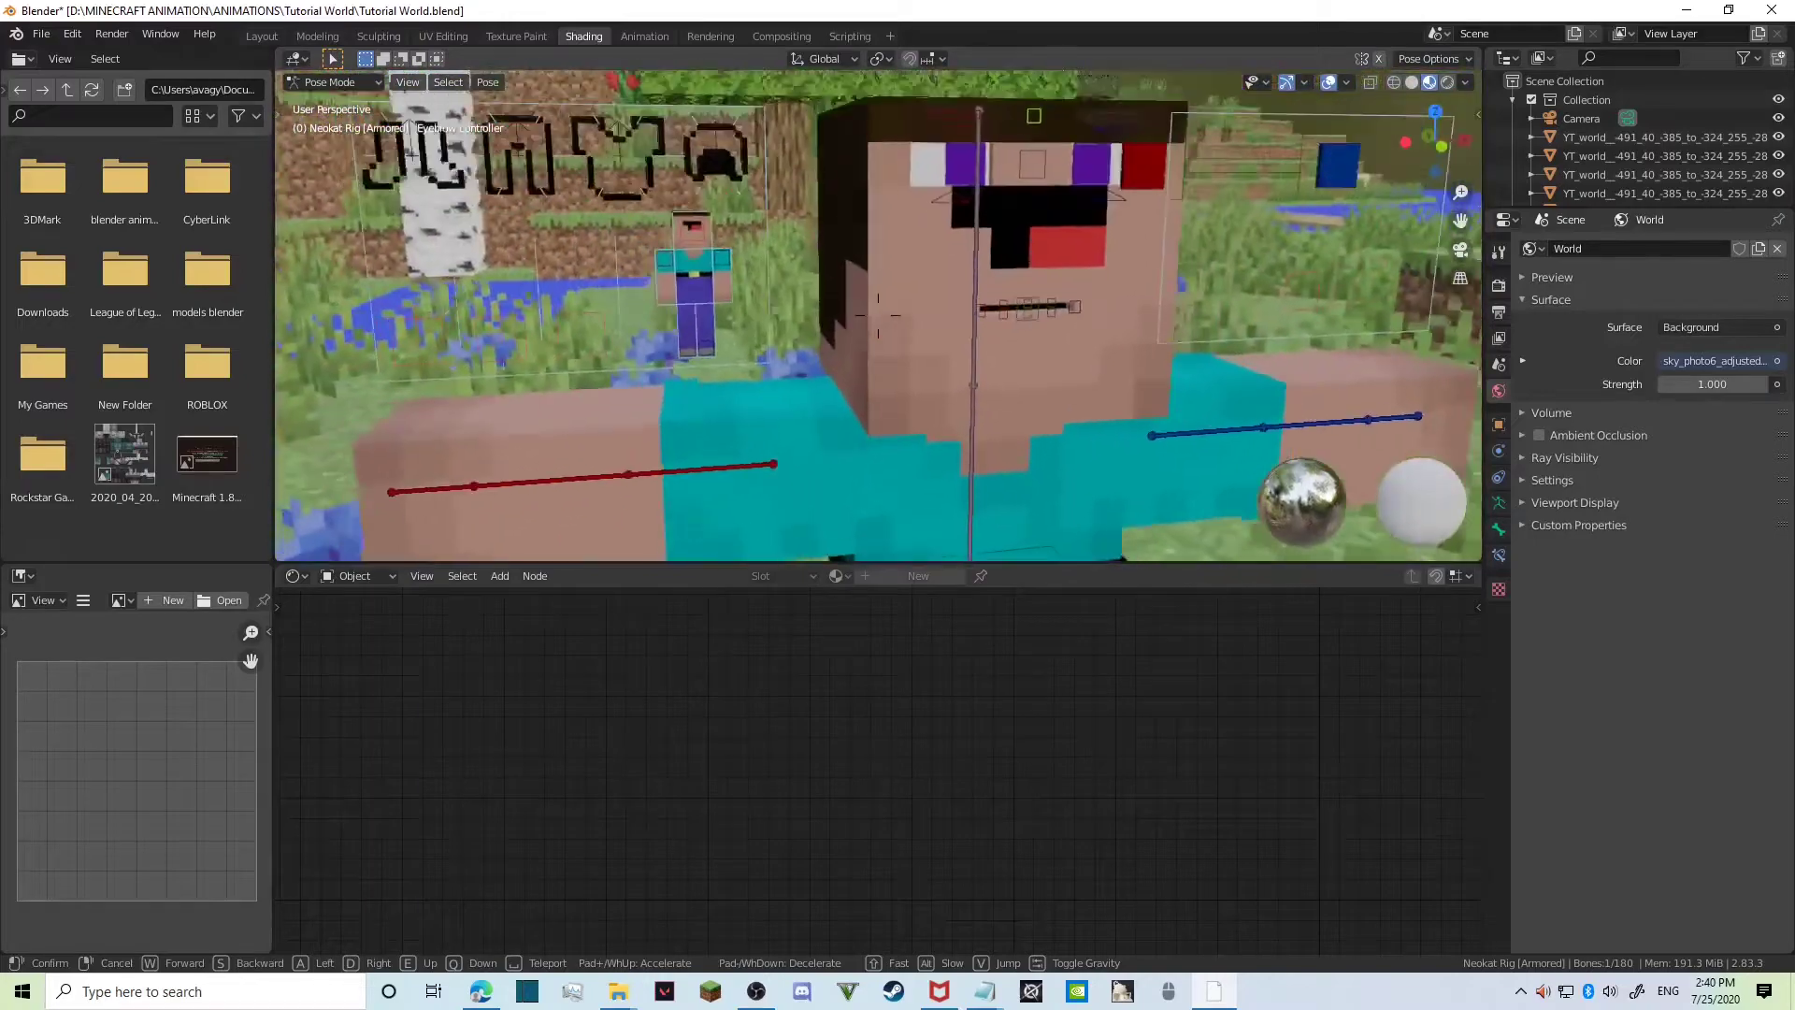
key(w)
key(s)
click(827, 337)
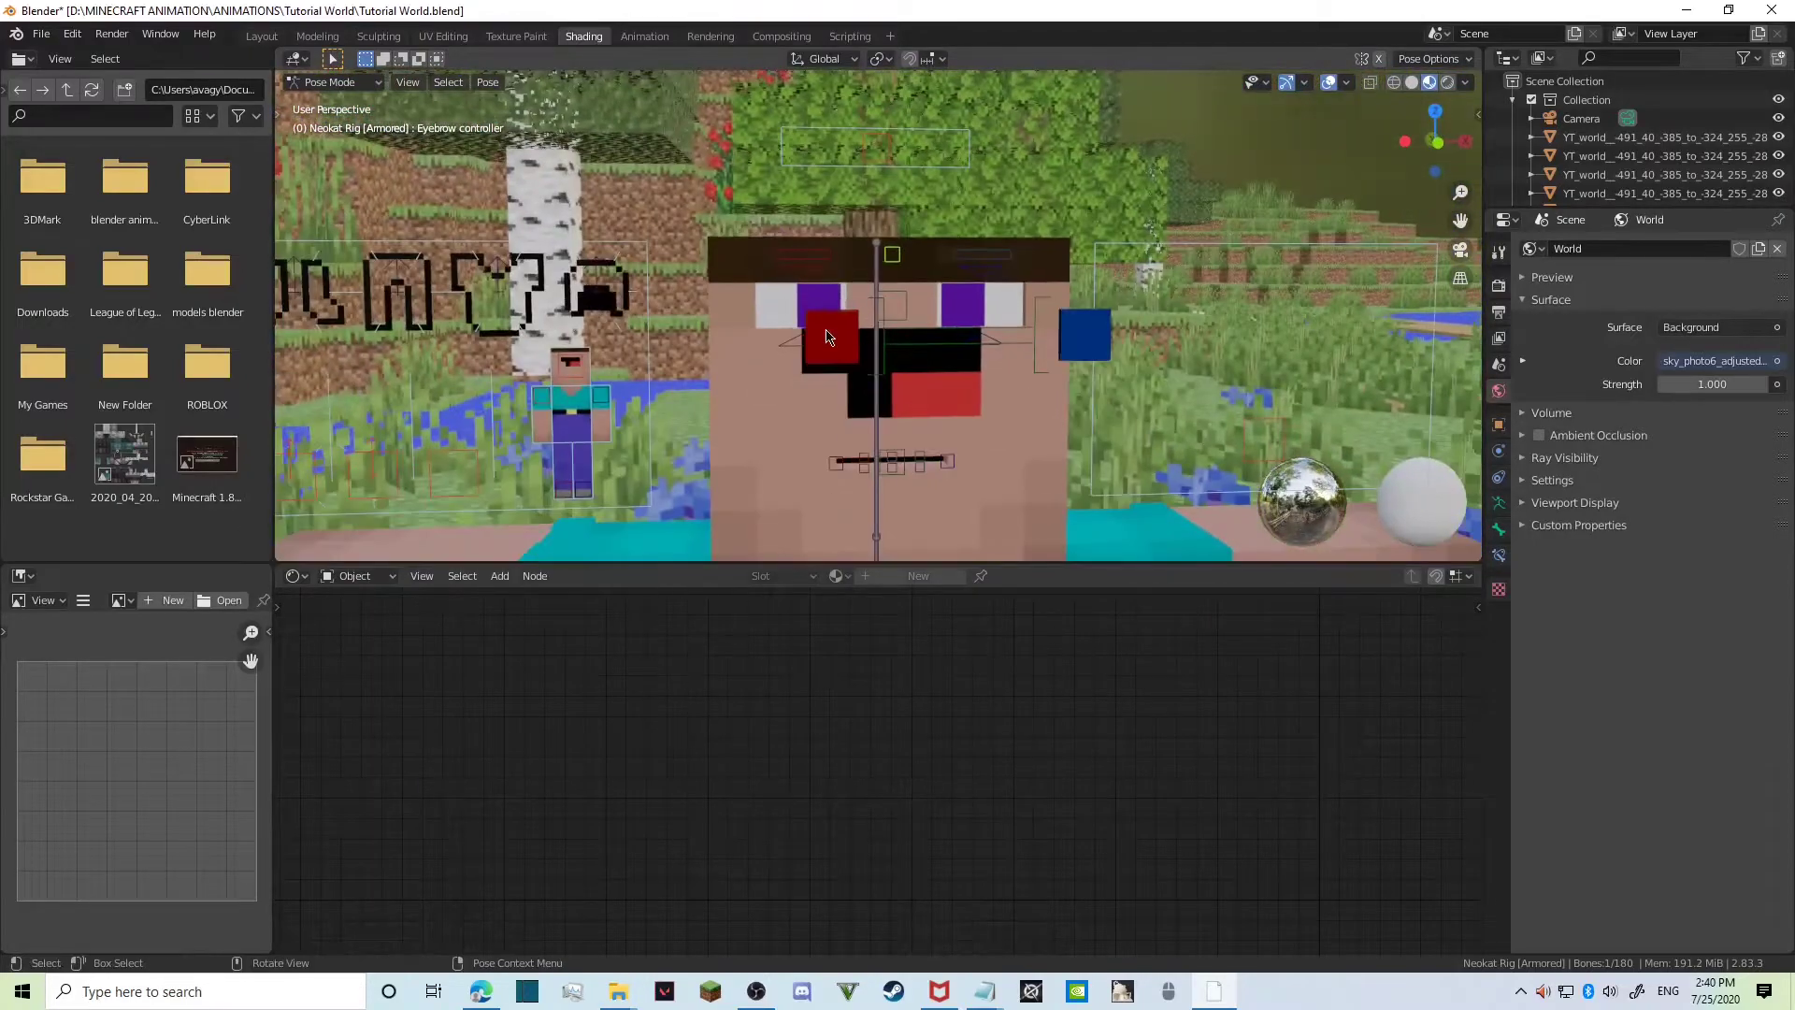
Back away to view the whole character and return the rig from Pose Mode to Object Mode.
key(shift+grave)
key(s)
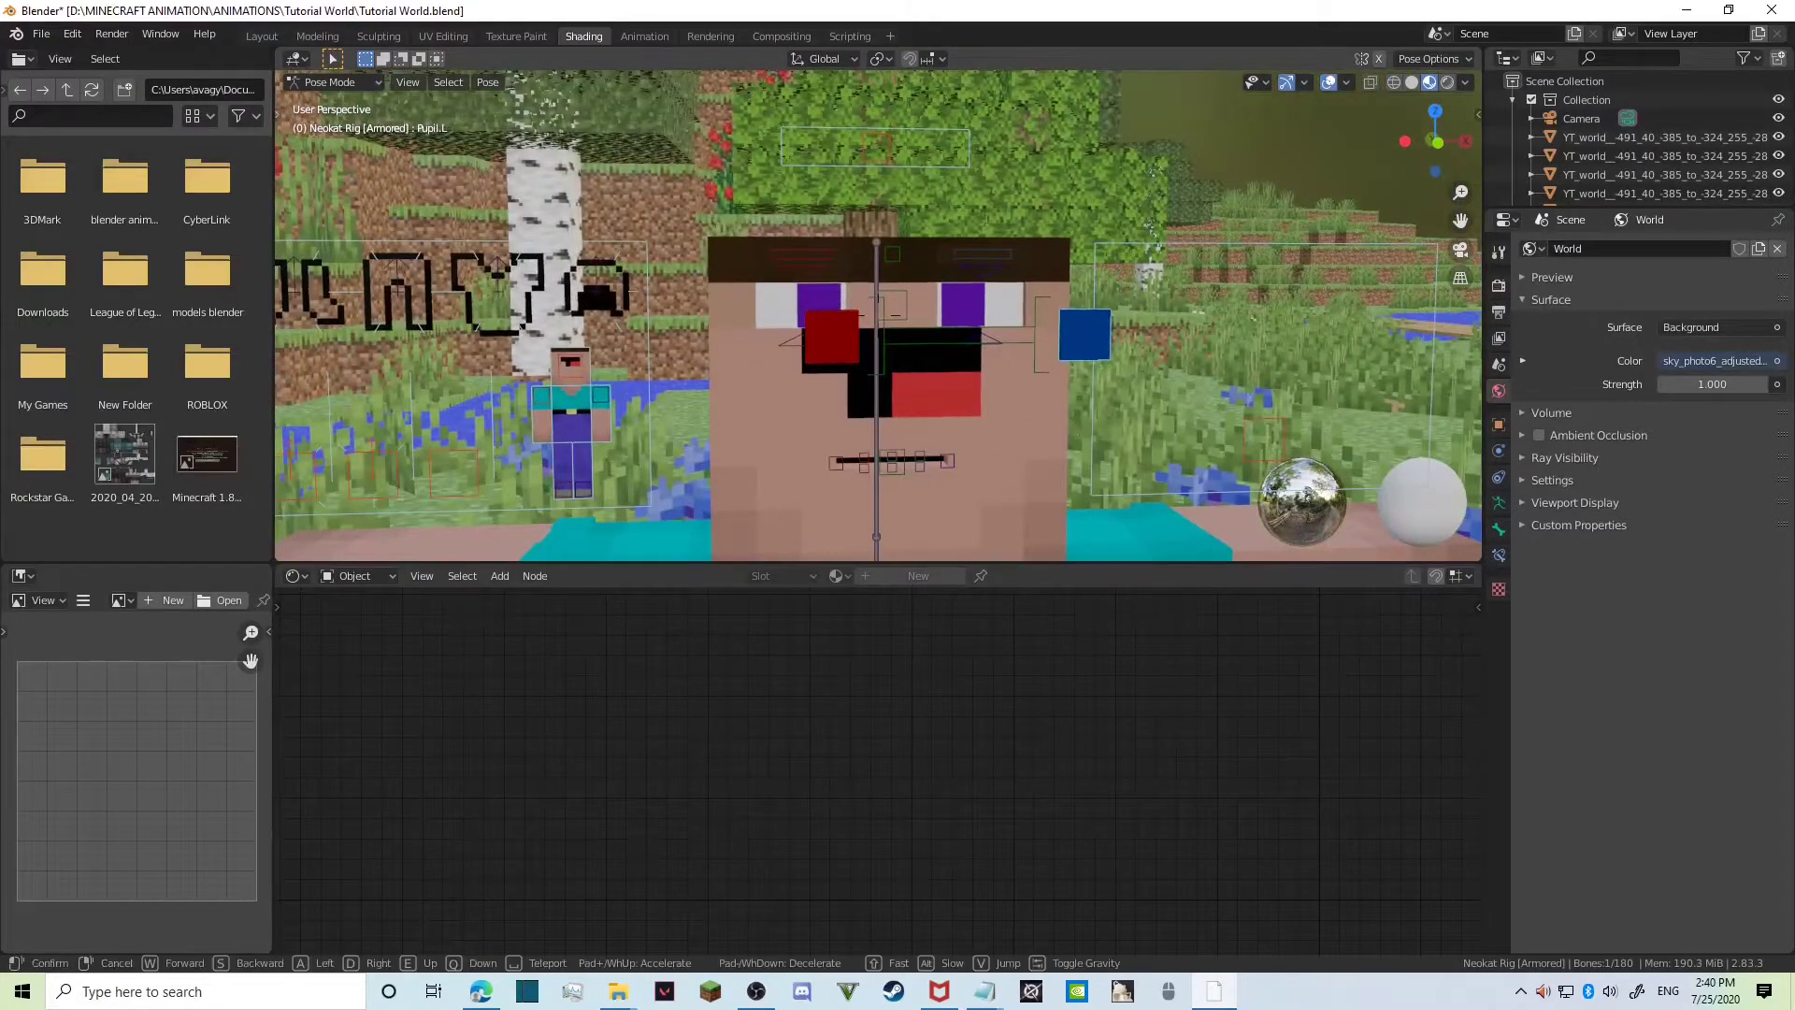
key(s)
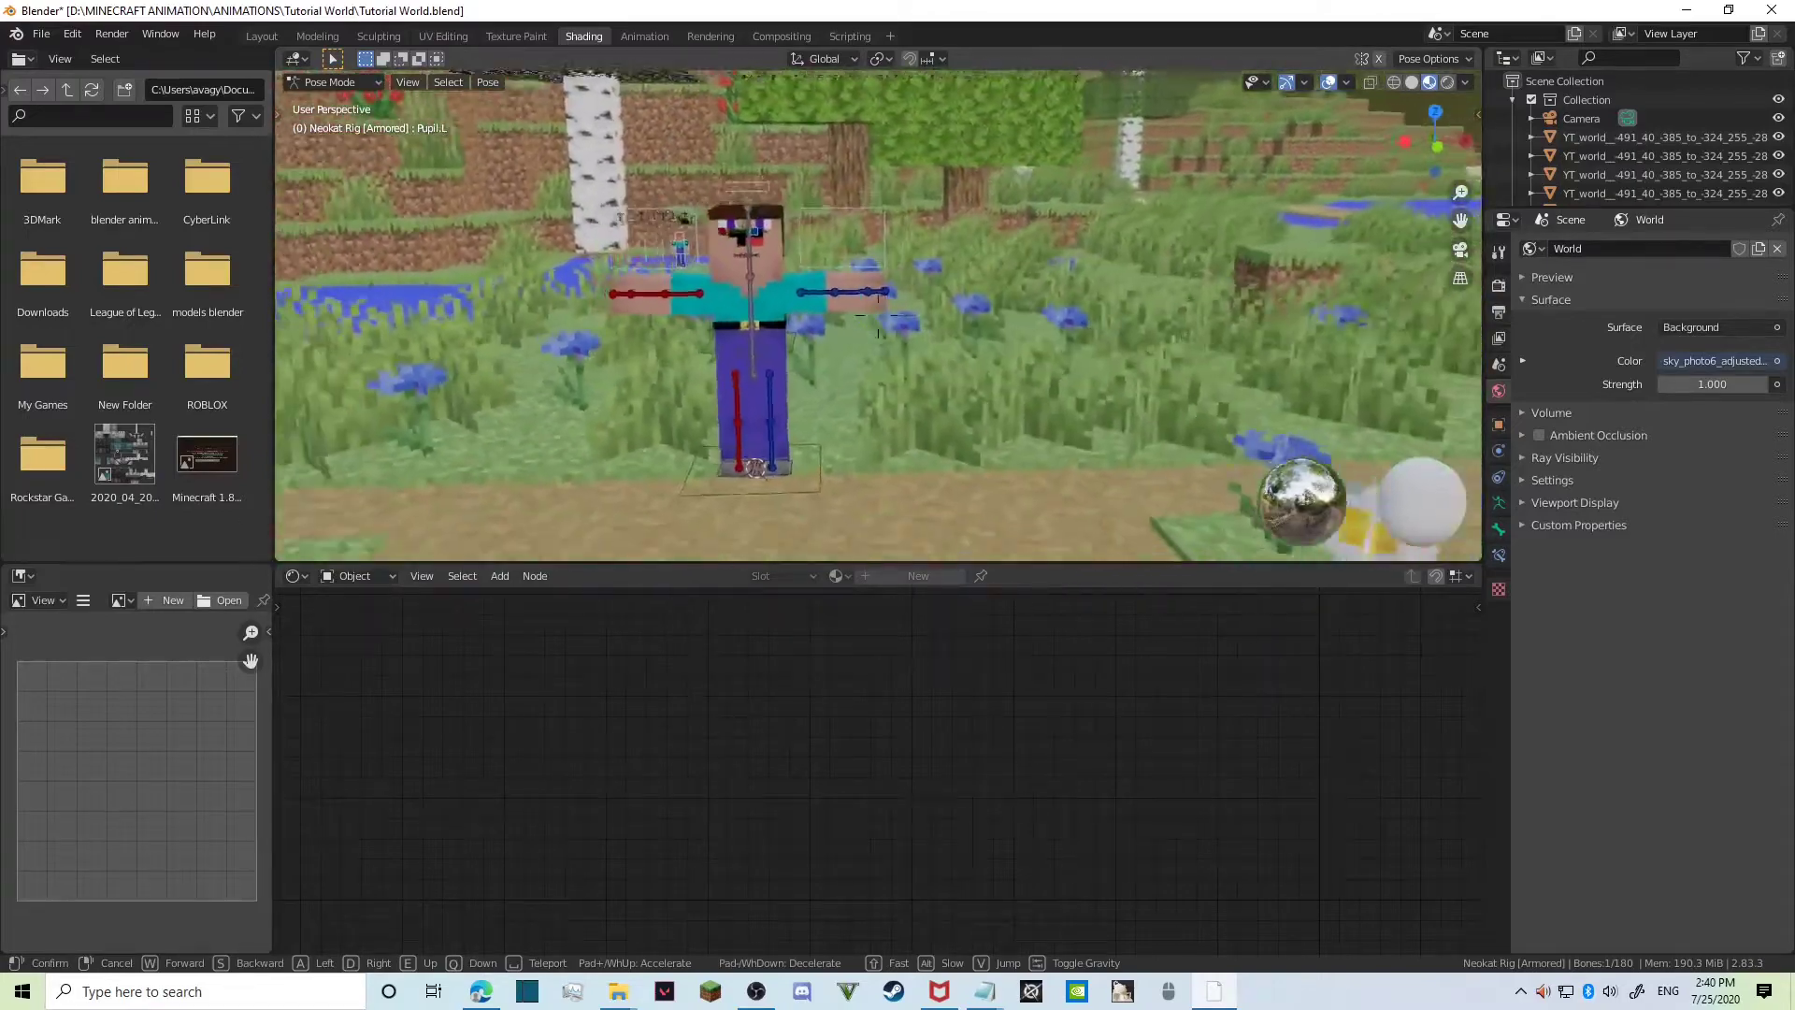
key(w)
key(s)
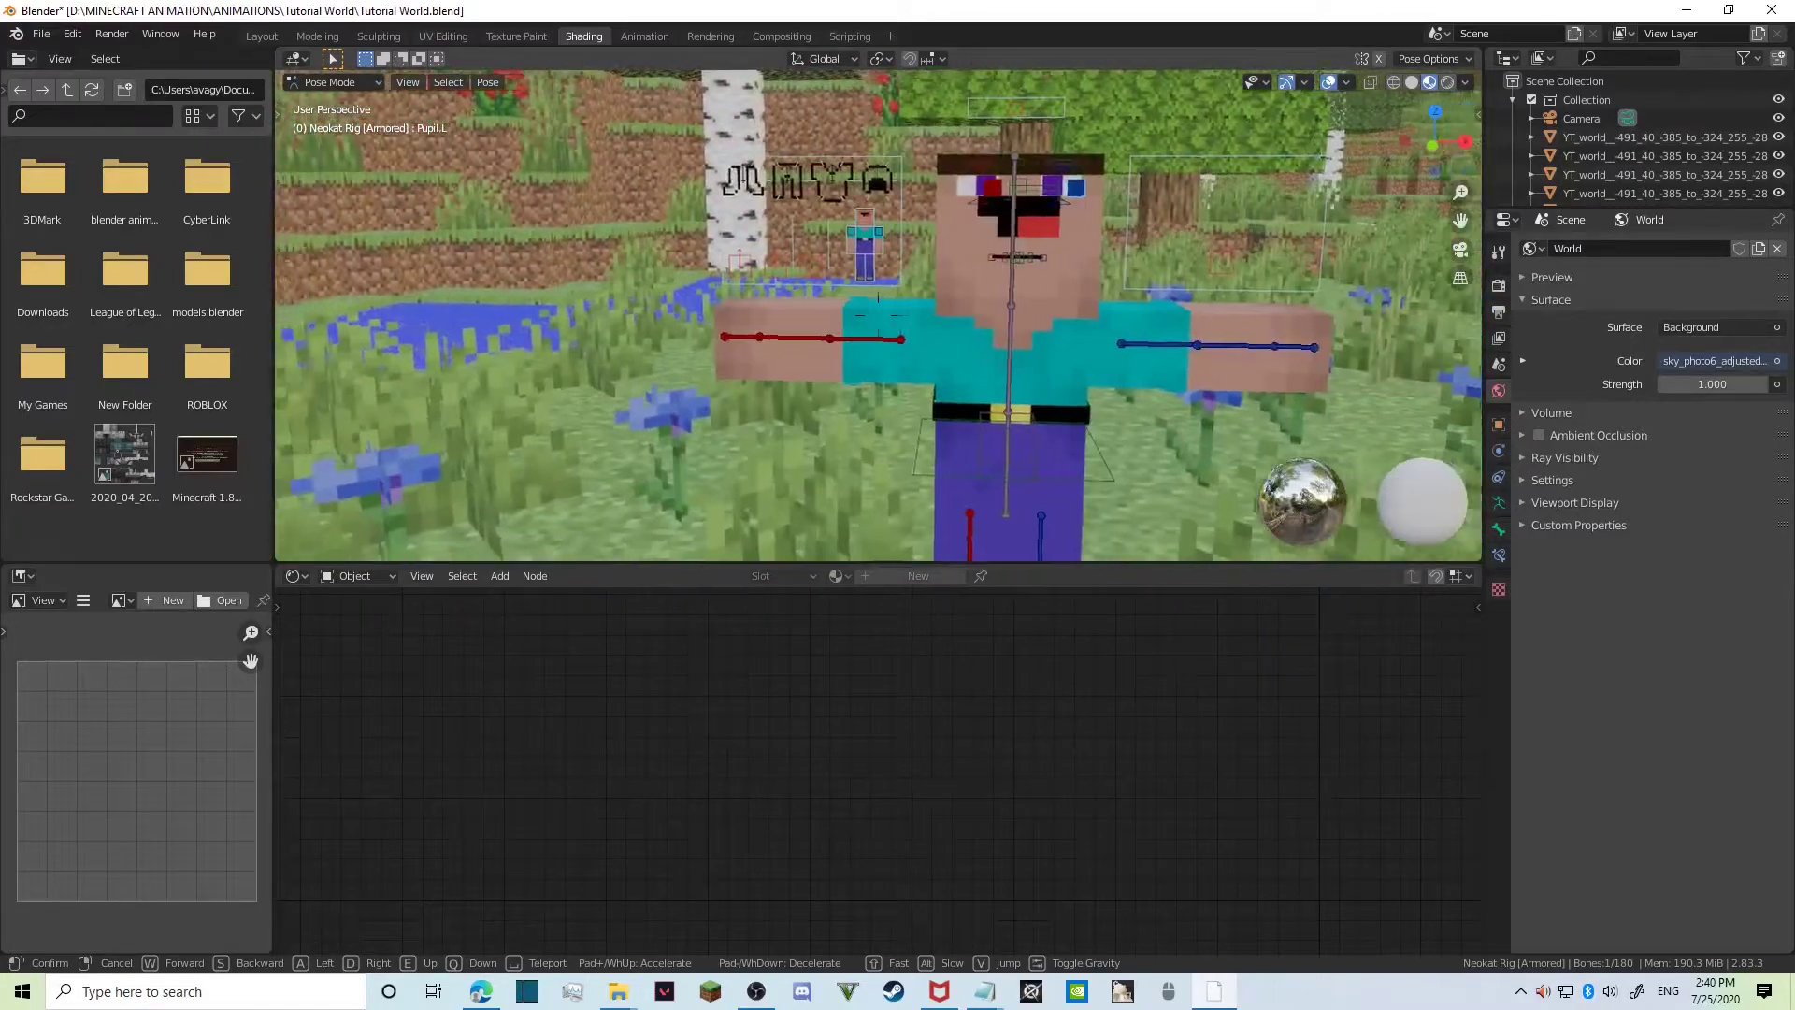
click(893, 265)
key(ctrl+Tab)
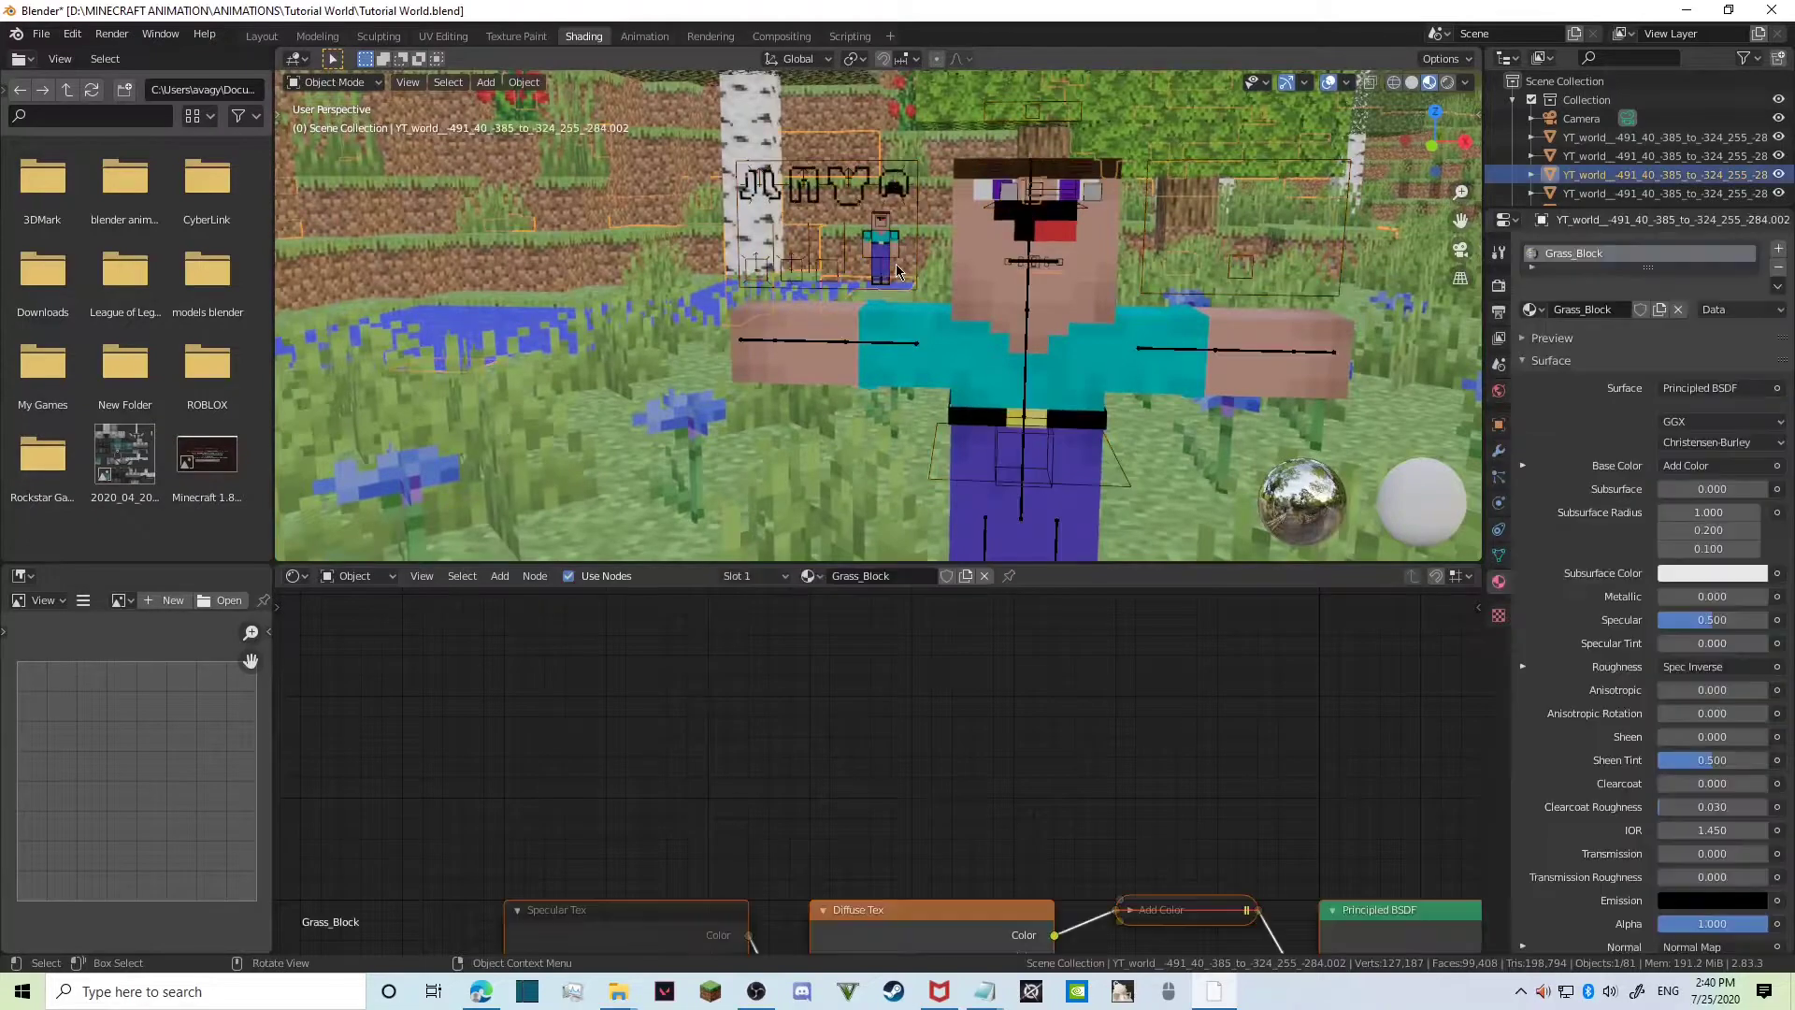
Select the small Character Materials figure beside the rig's head to bring back its Skin material.
click(890, 270)
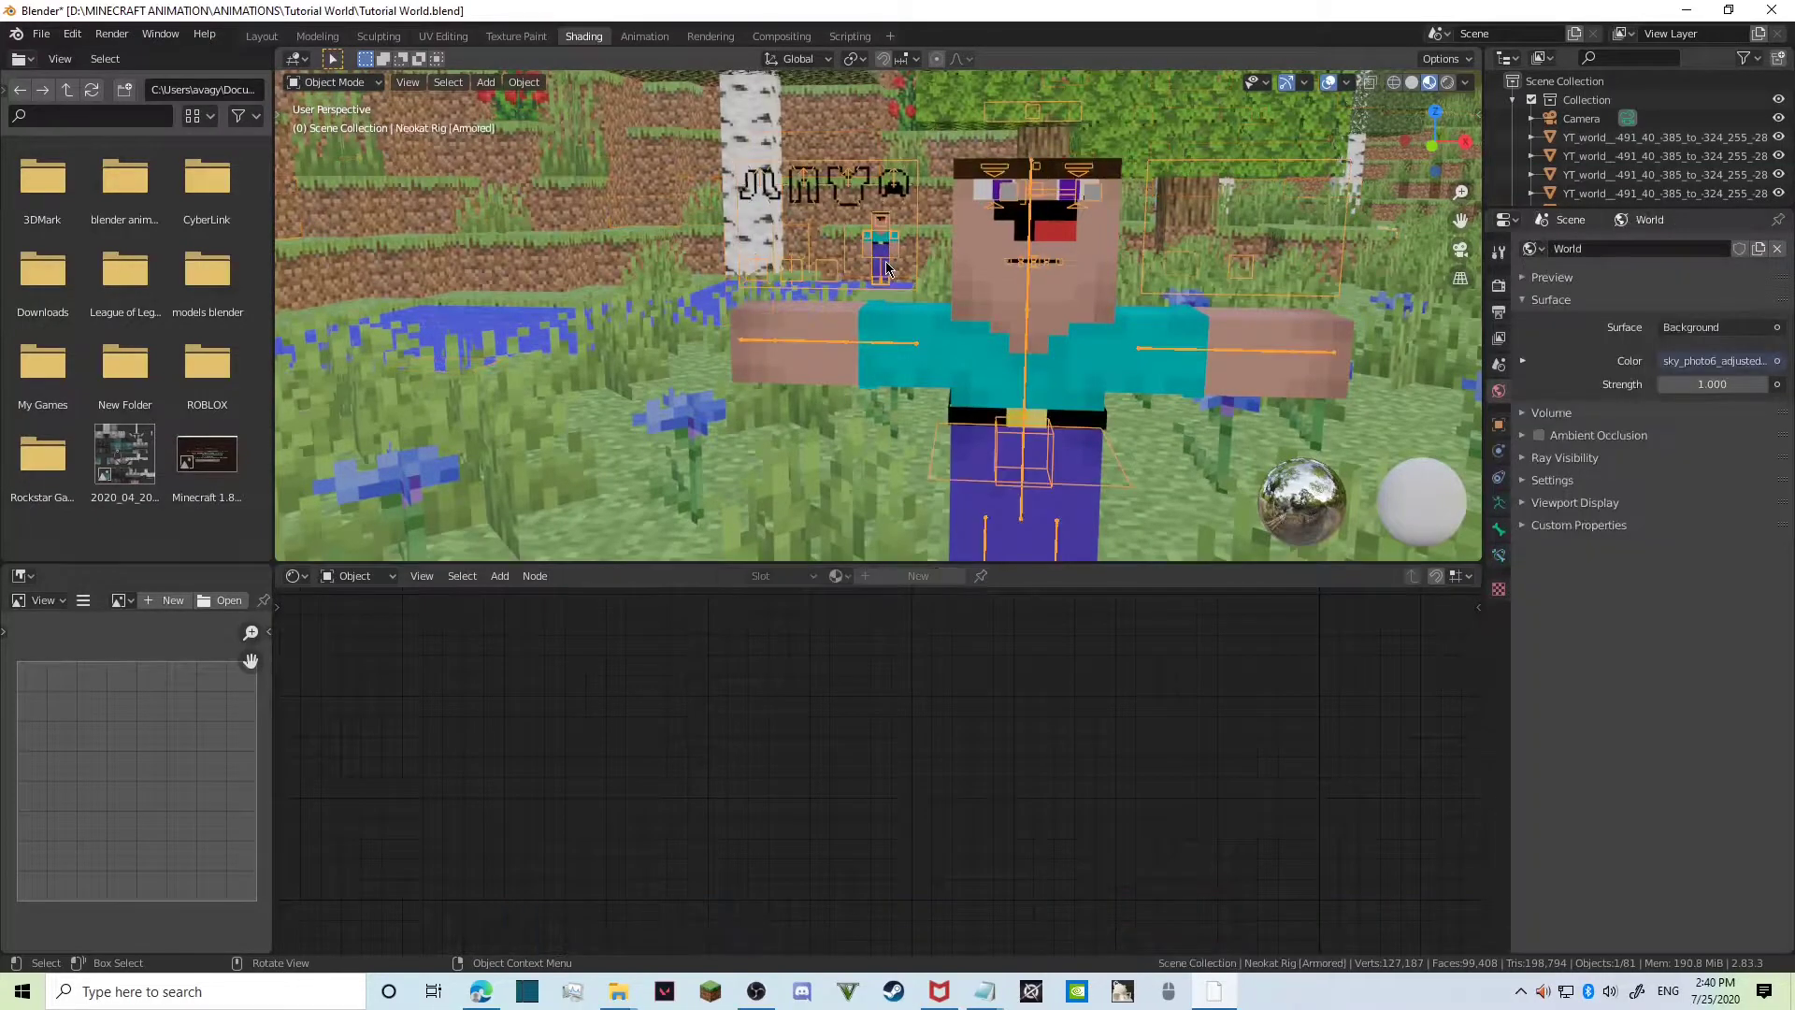
click(896, 254)
click(893, 246)
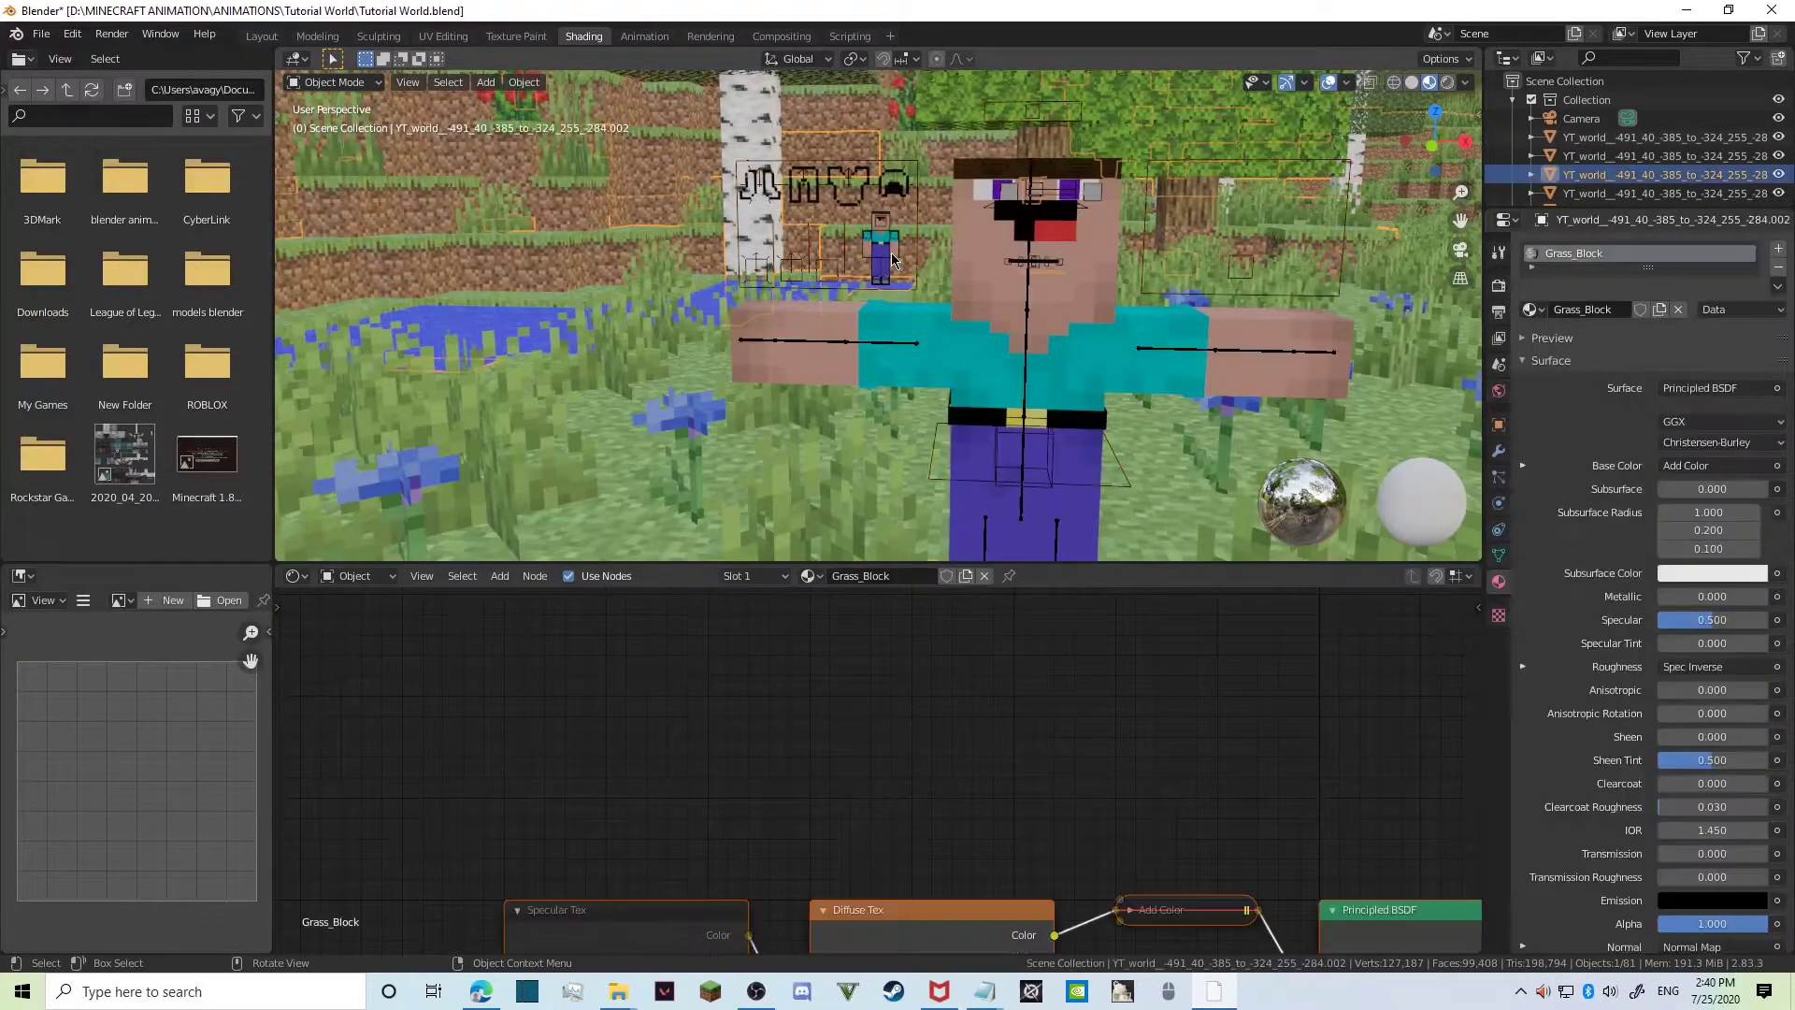
click(890, 238)
click(889, 231)
click(889, 229)
click(889, 229)
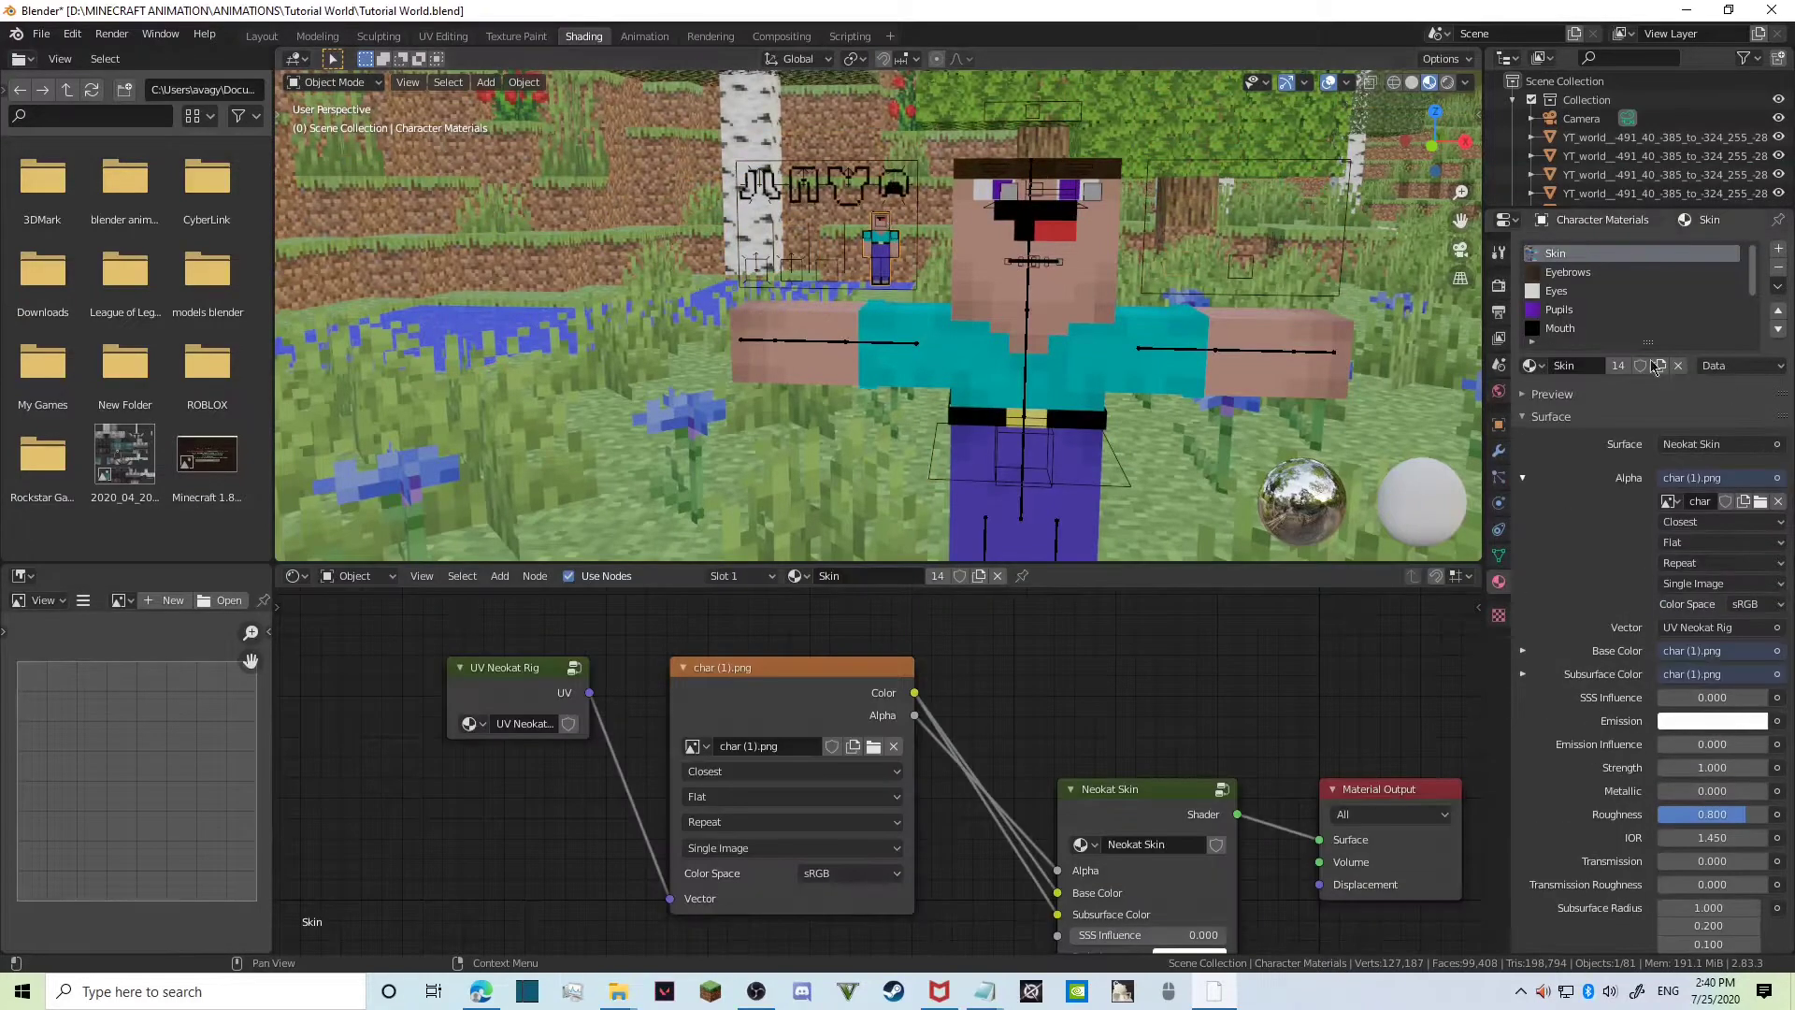
Replace the image in the Skin material's texture node with char.png from the D: drive.
click(873, 746)
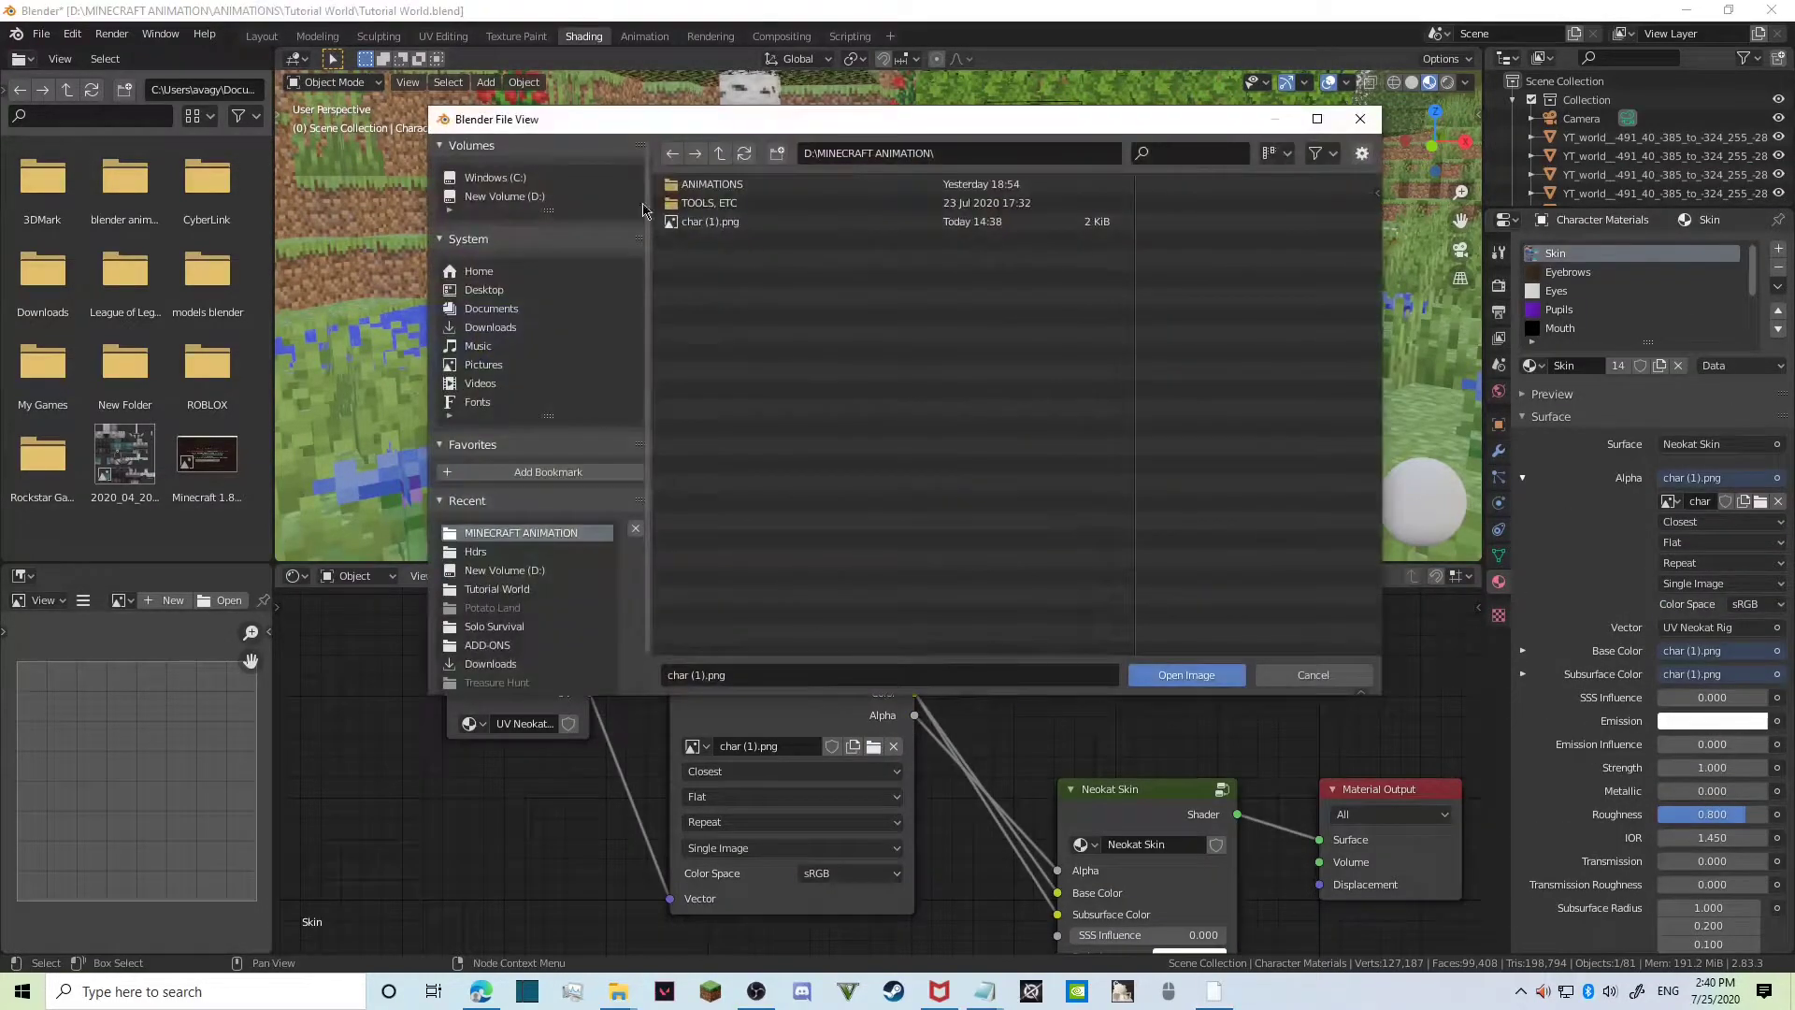
click(720, 154)
click(711, 315)
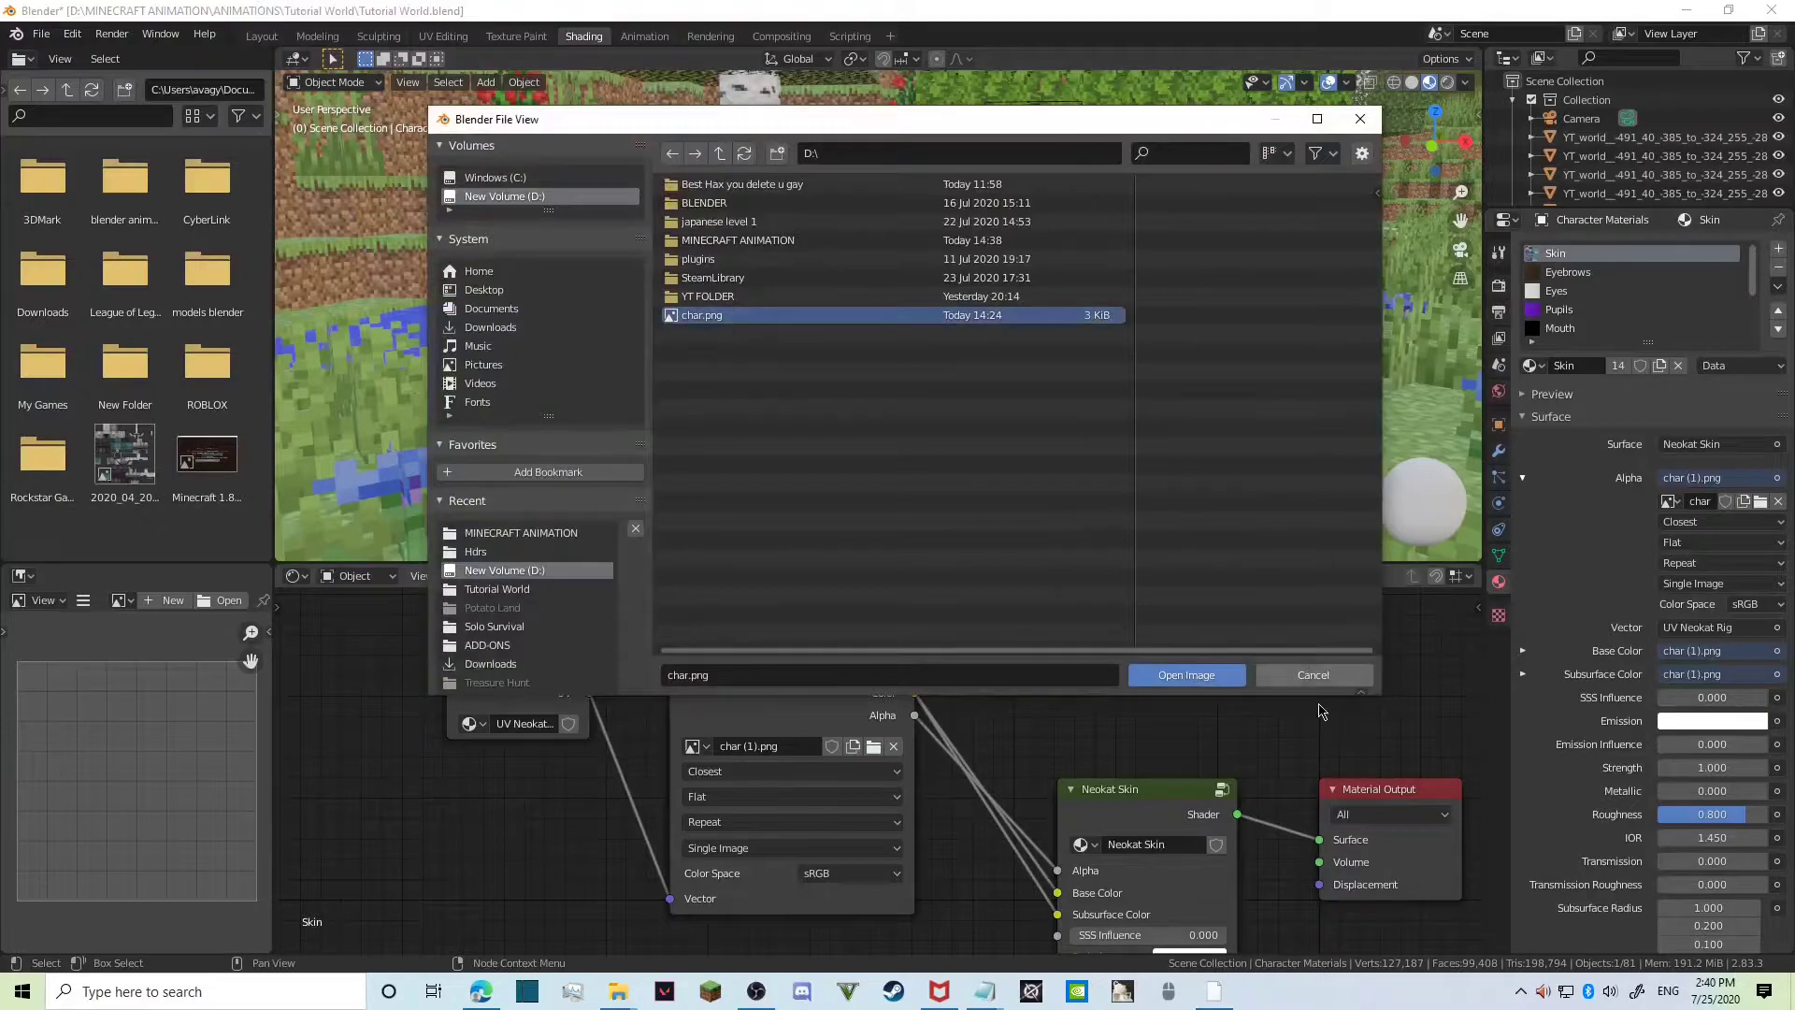
click(1186, 675)
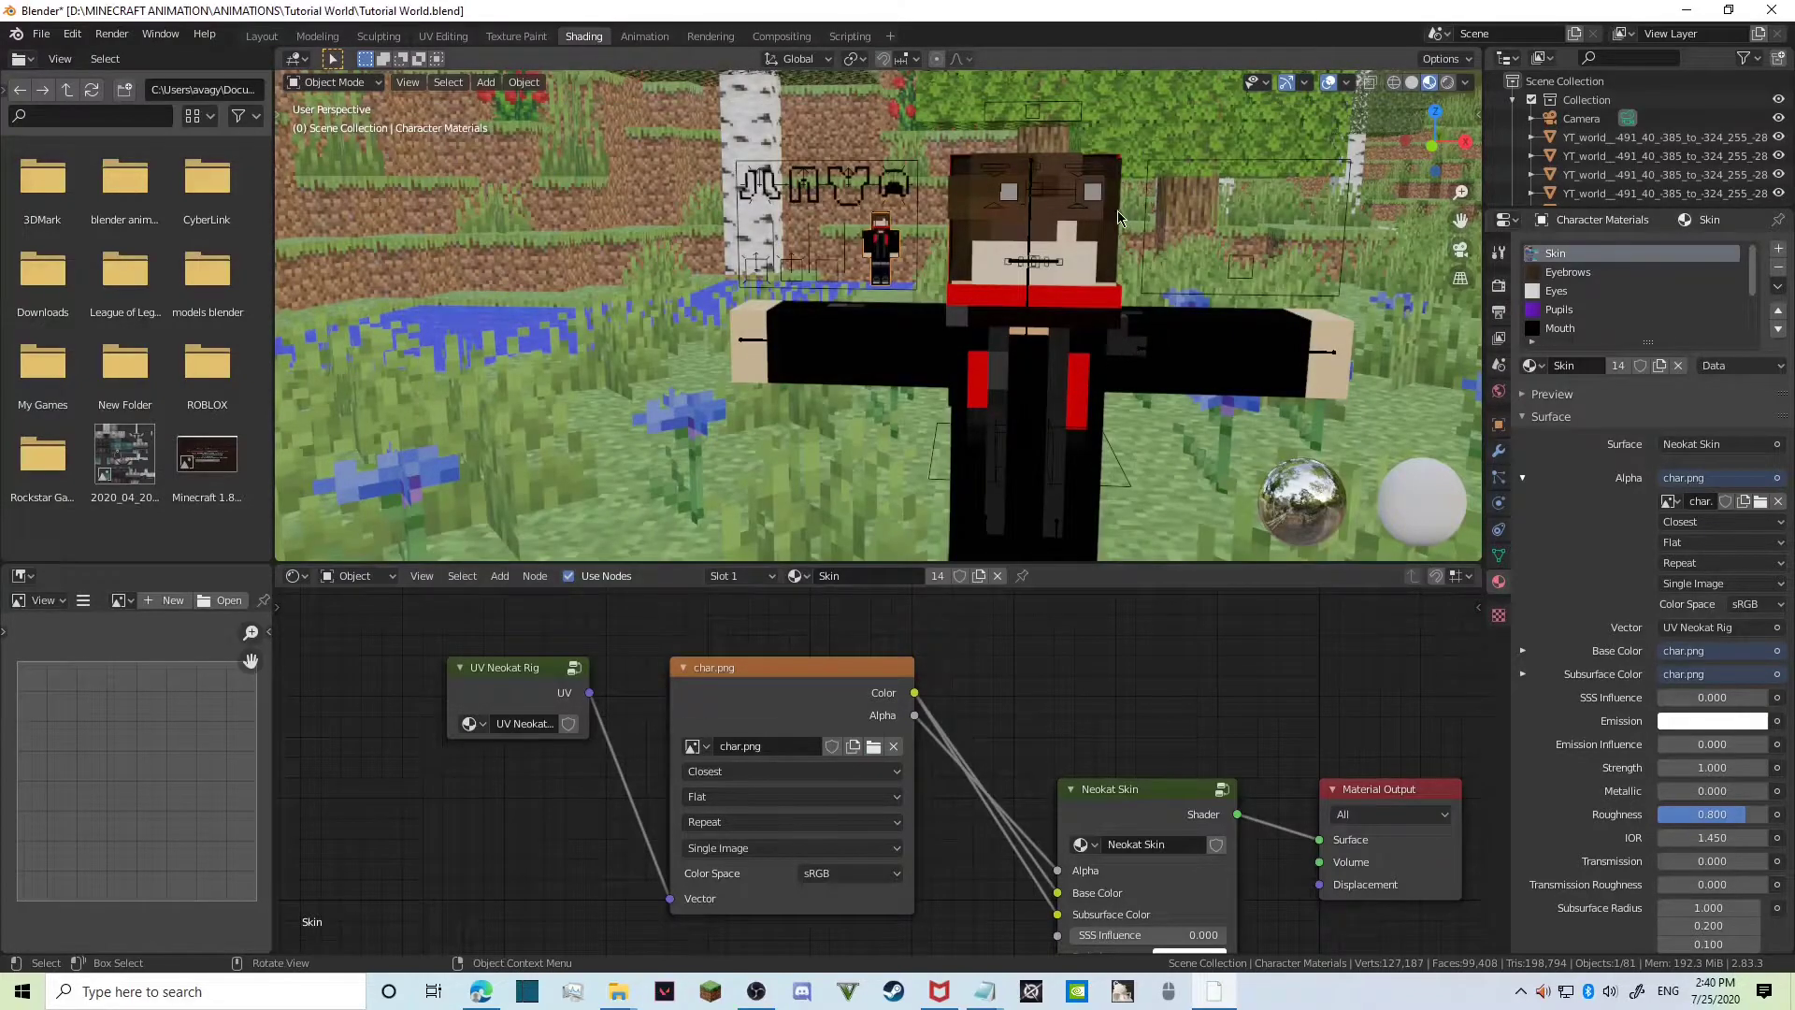
Put the Neokat rig into Pose Mode and lower its pupils controller and eye controller on the face.
click(1125, 232)
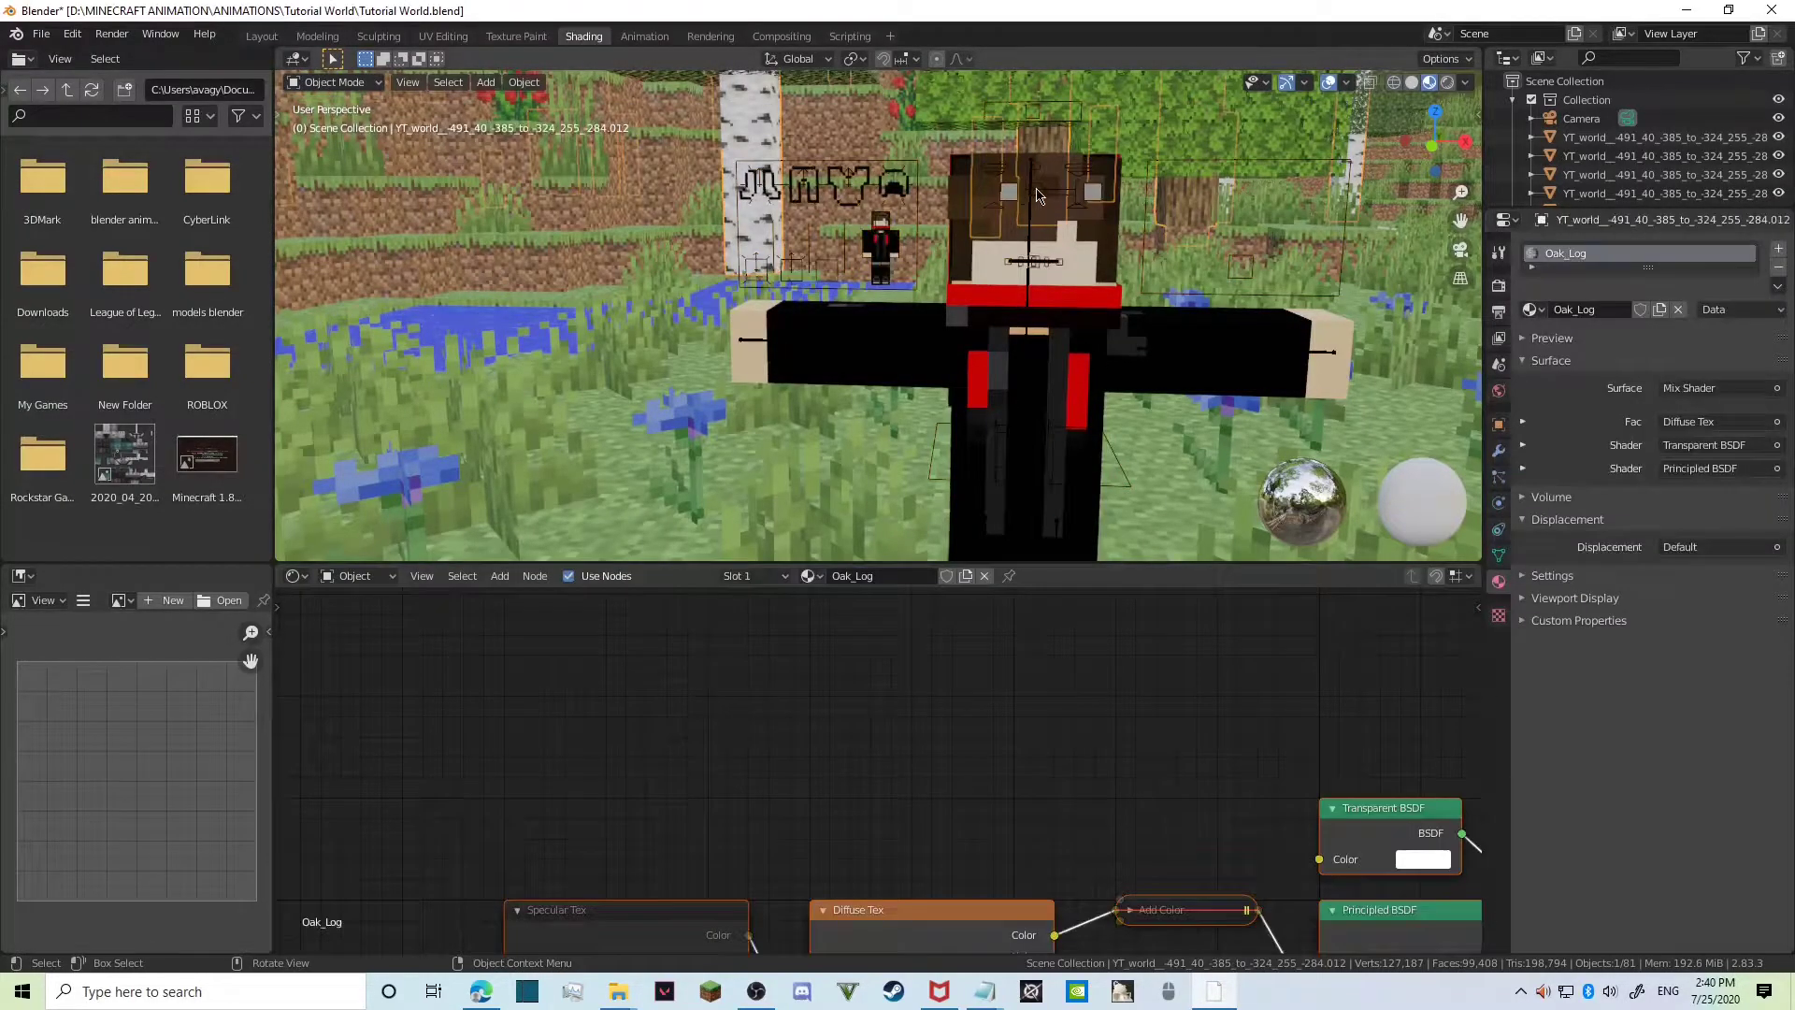
key(ctrl+Tab)
key(g)
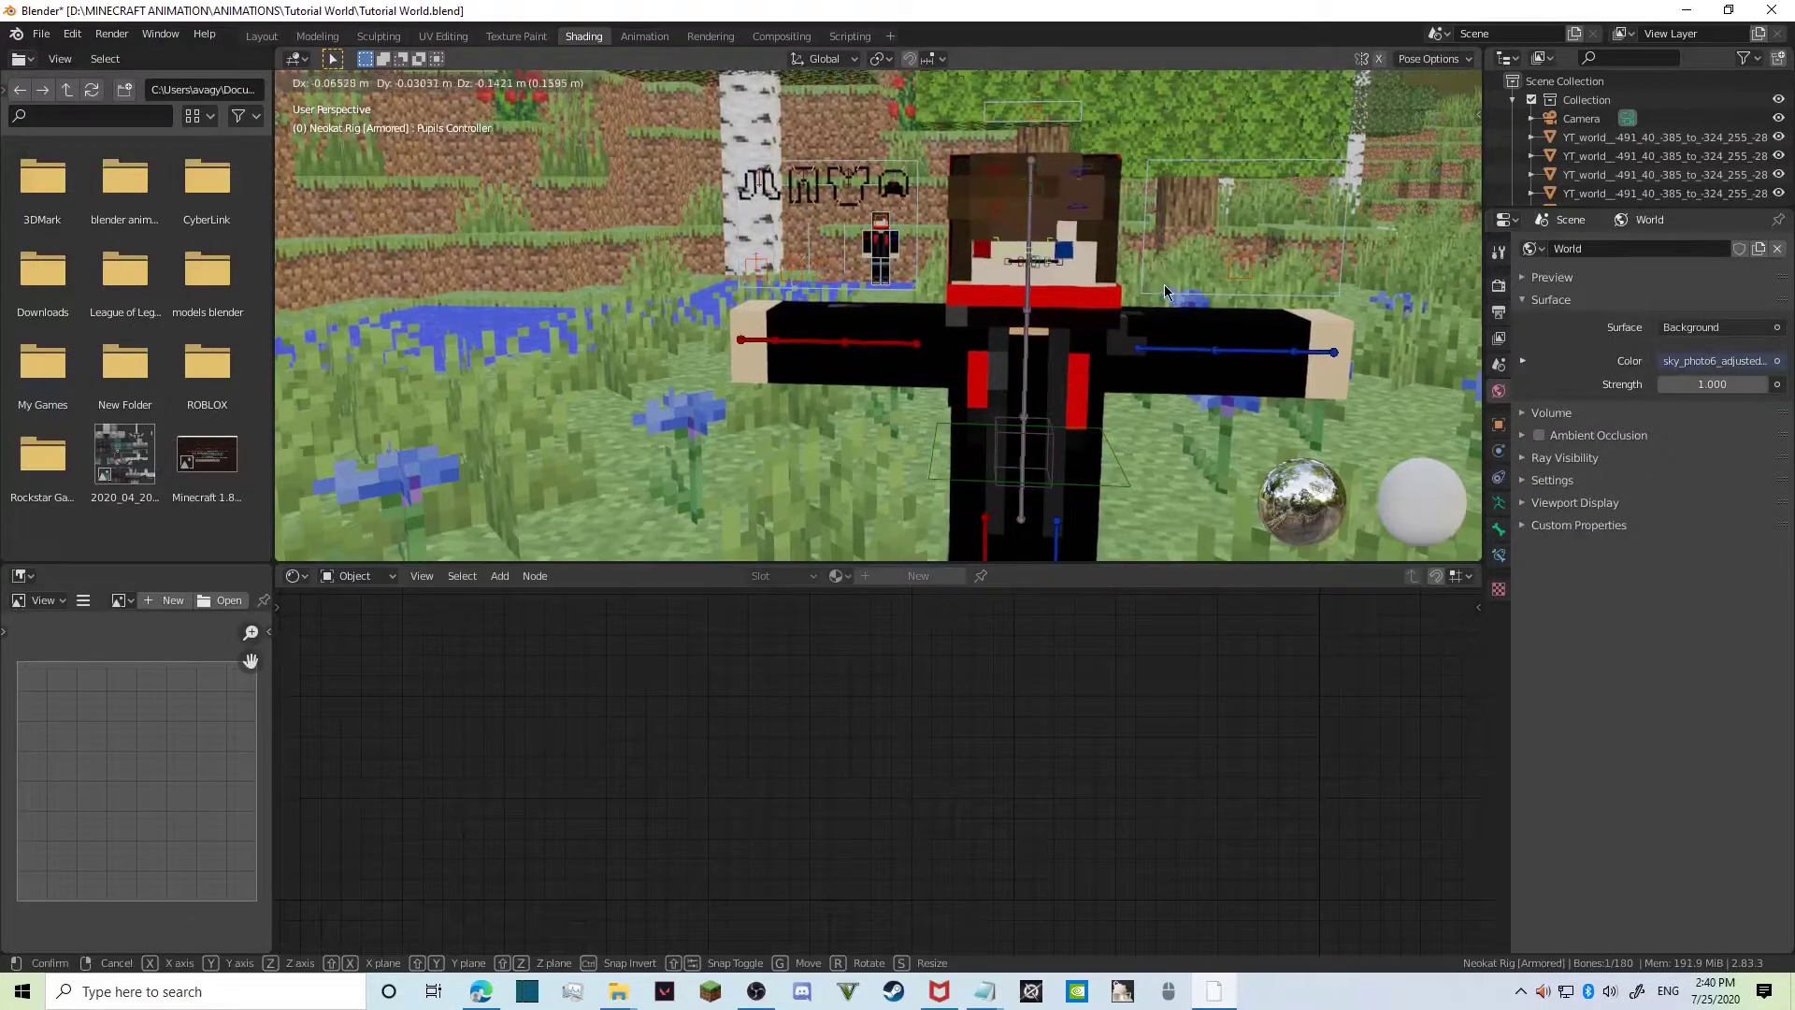
click(1054, 192)
key(g)
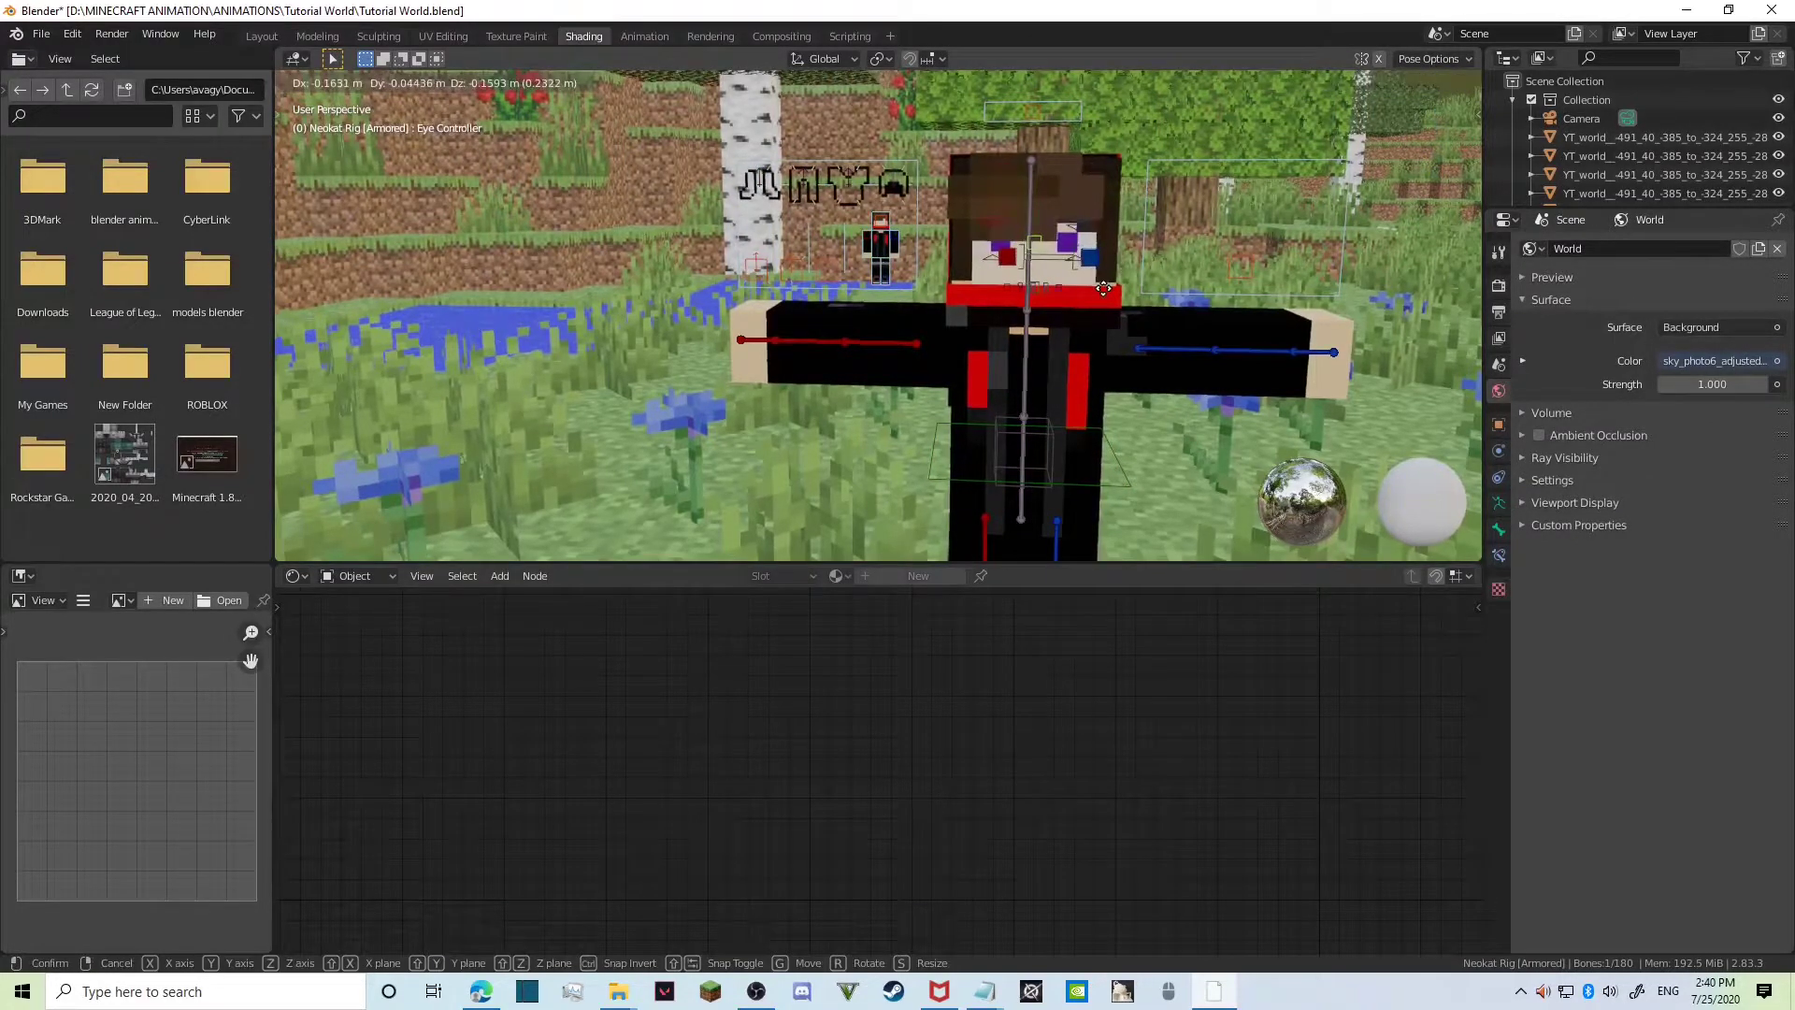
click(1100, 312)
key(shift+grave)
key(w)
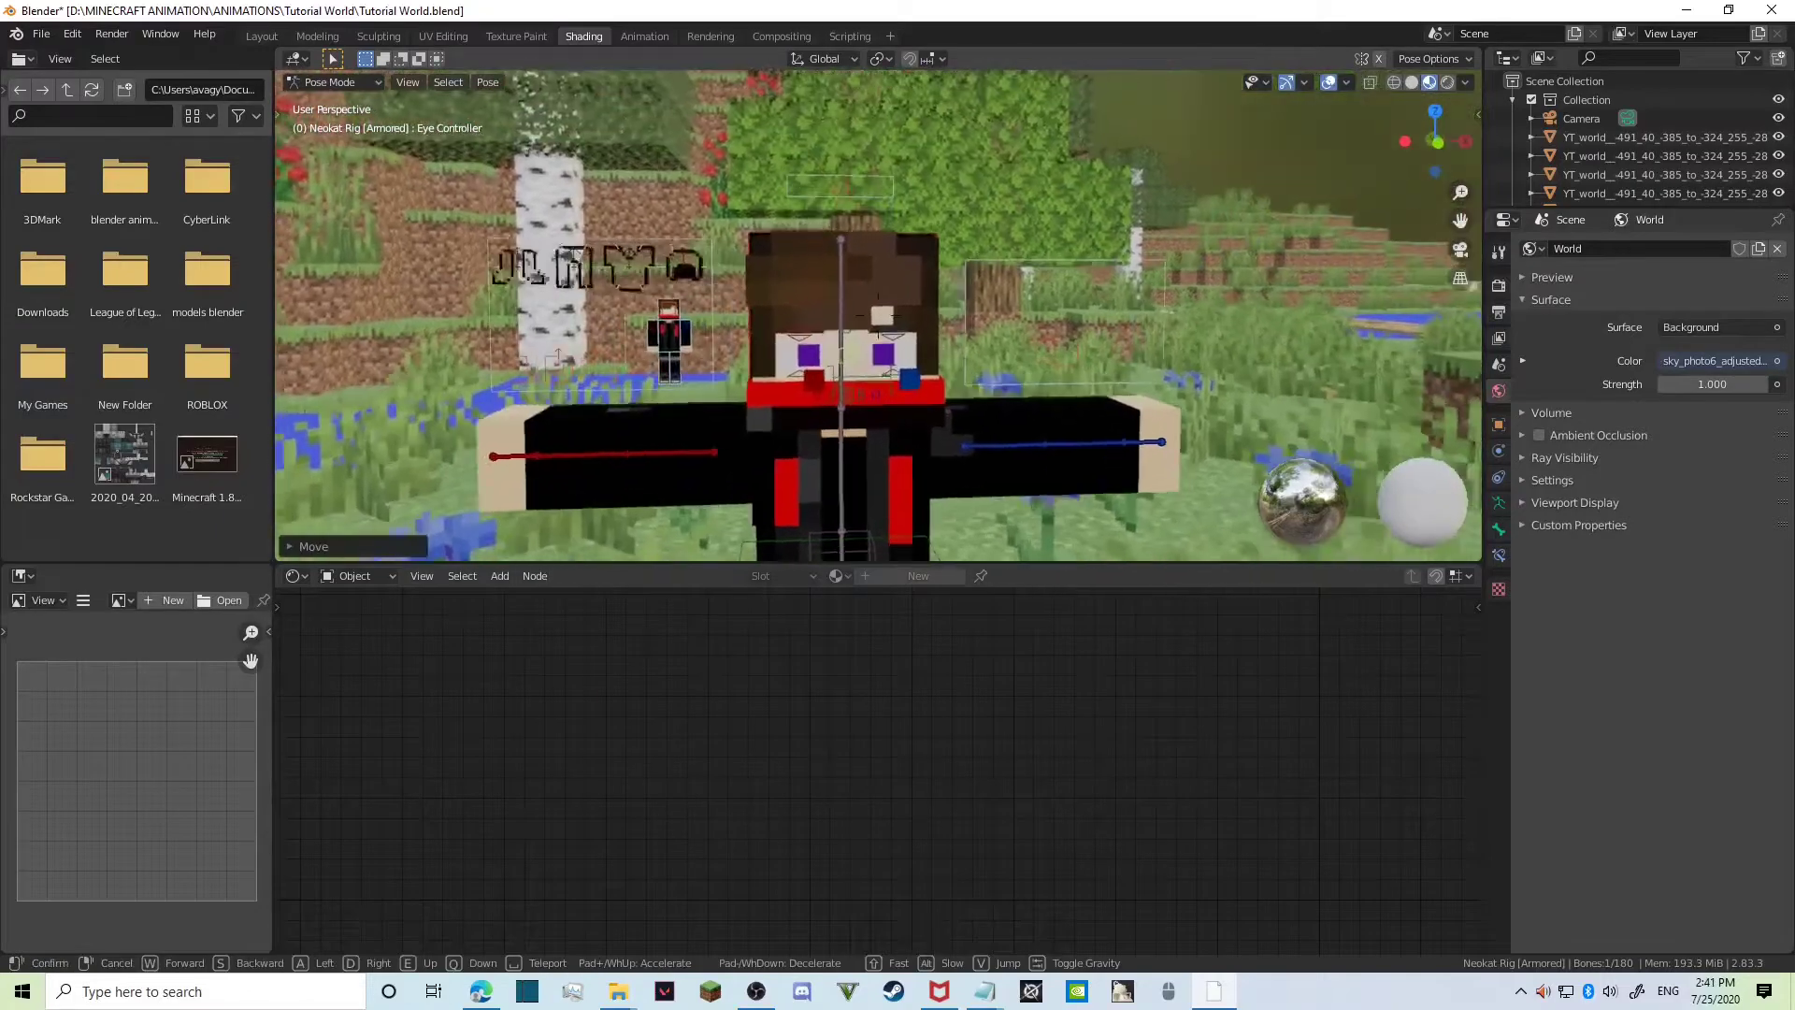
key(s)
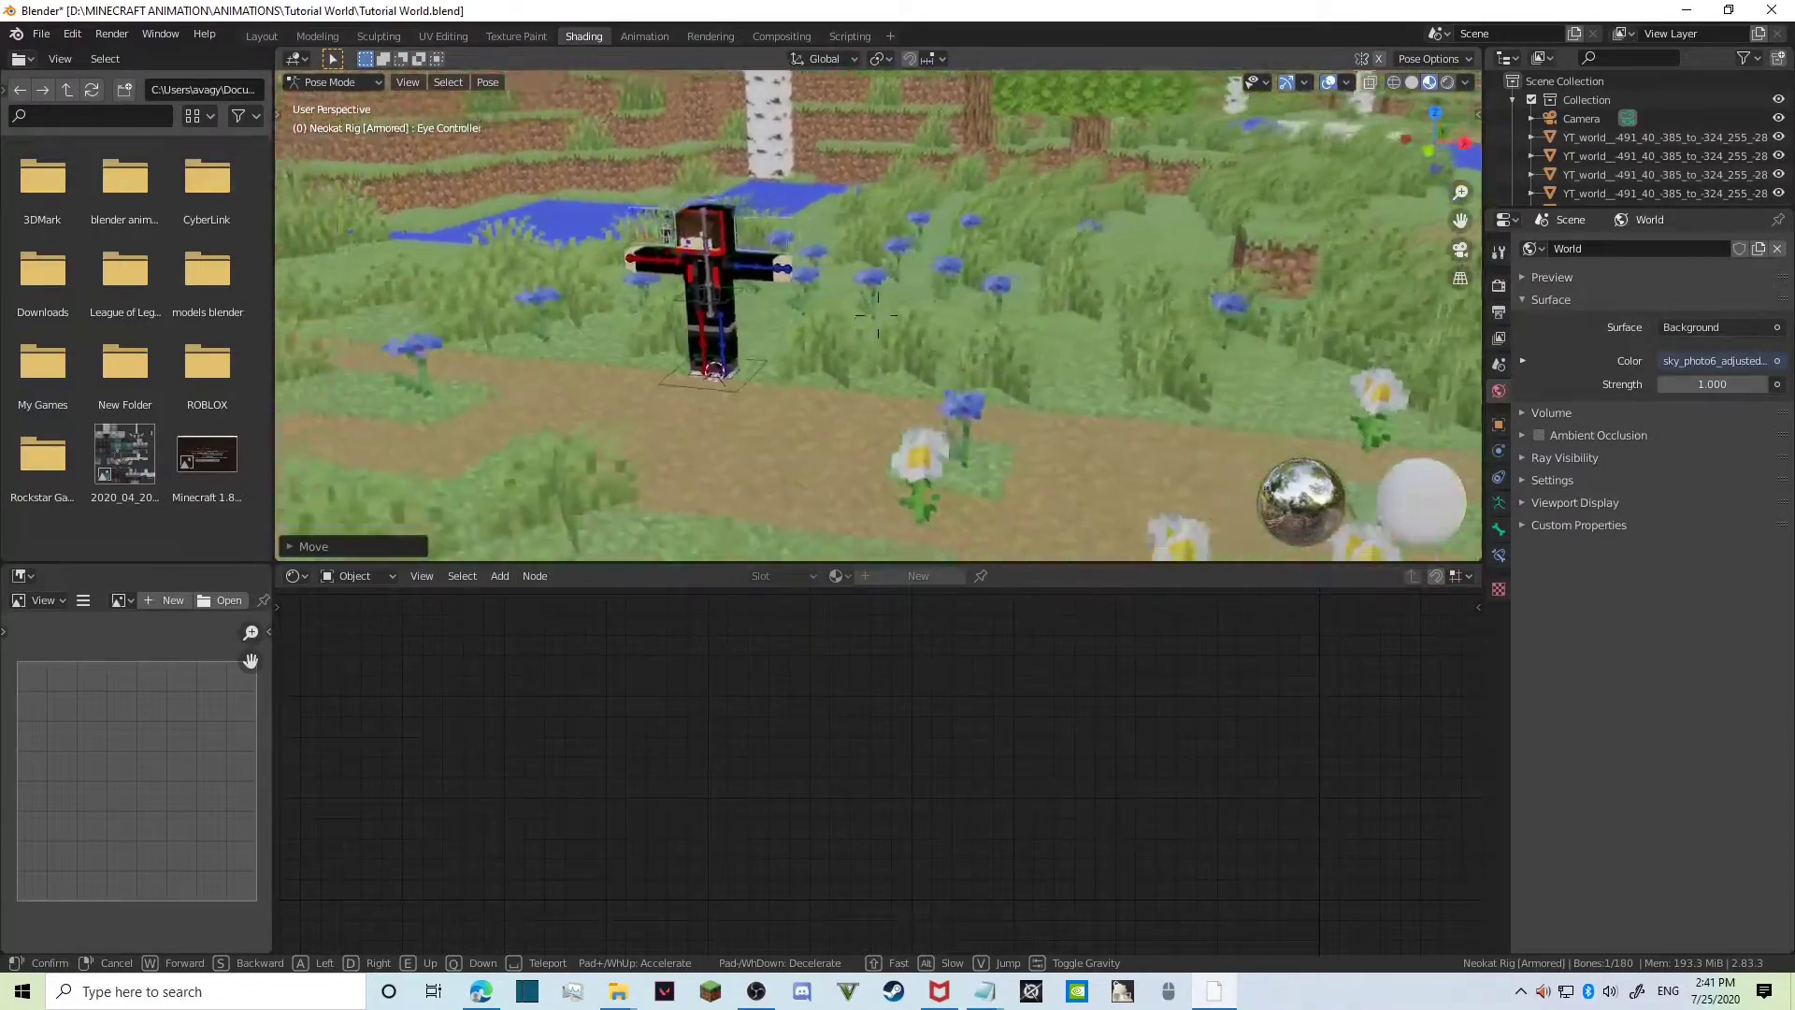
click(878, 315)
Switch to the browser, close the Nova Skin page, and check the tutorial's topic list before returning to Blender.
click(473, 996)
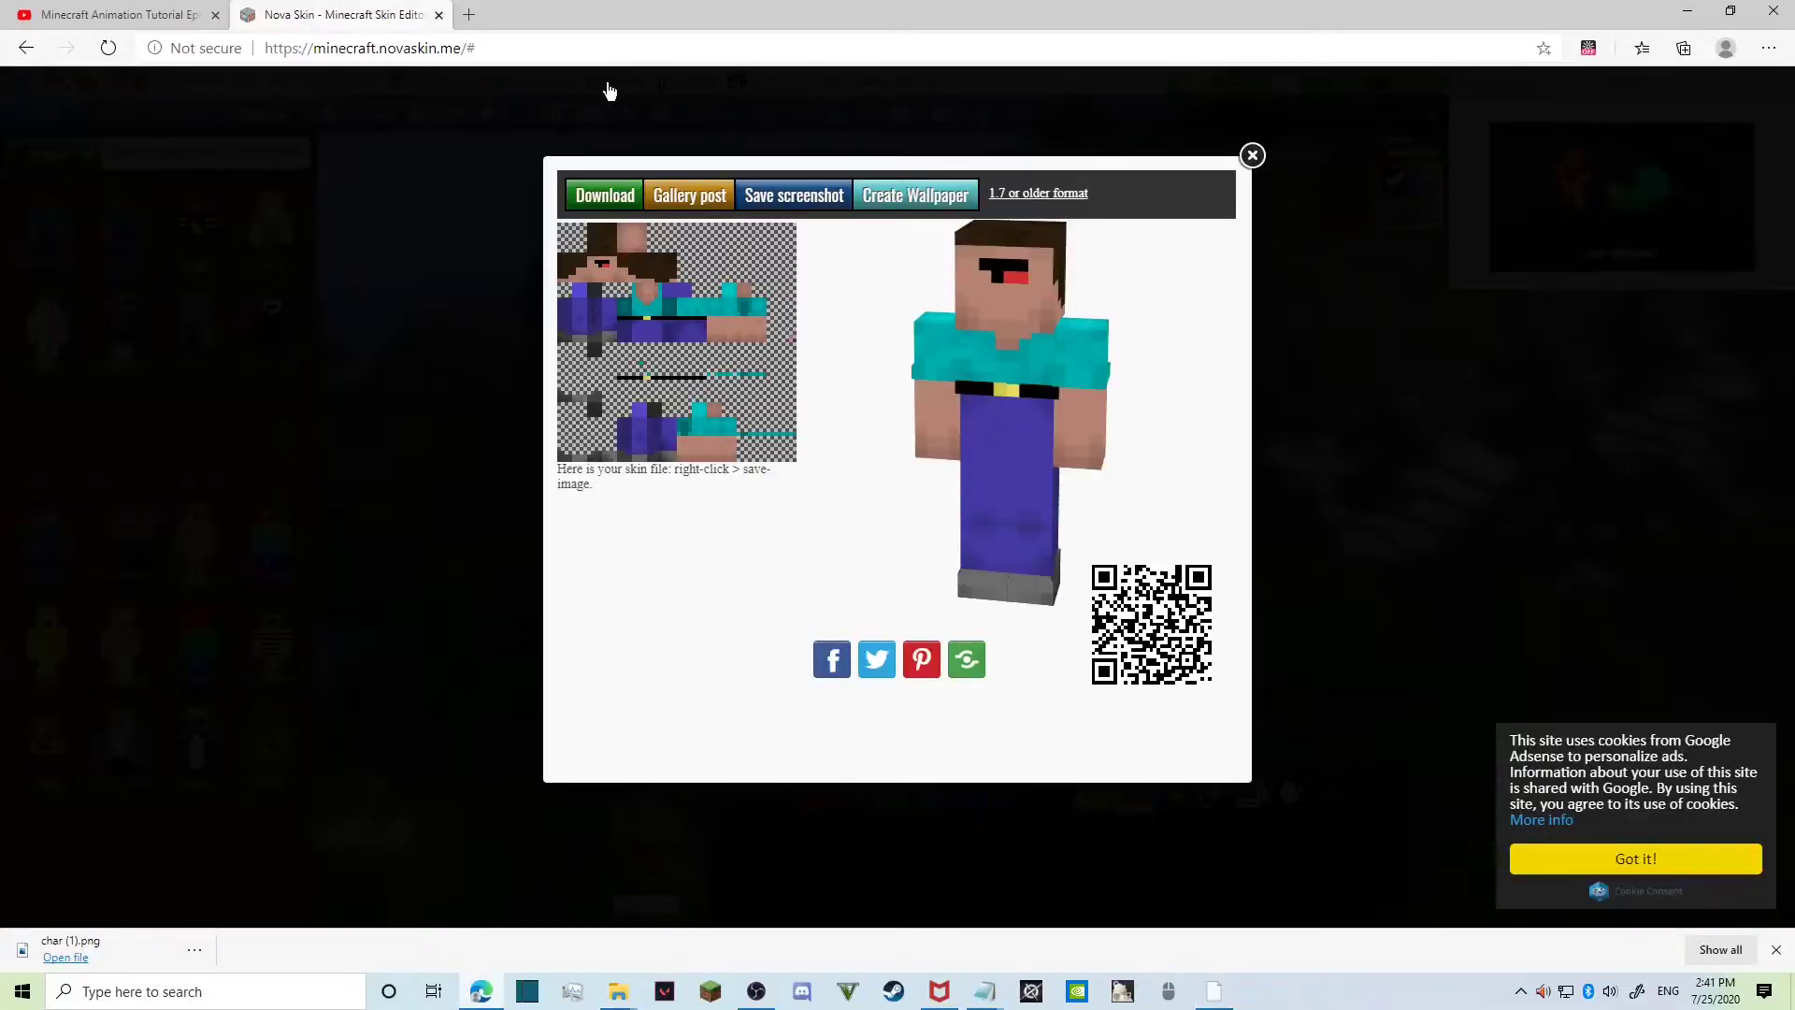
click(435, 15)
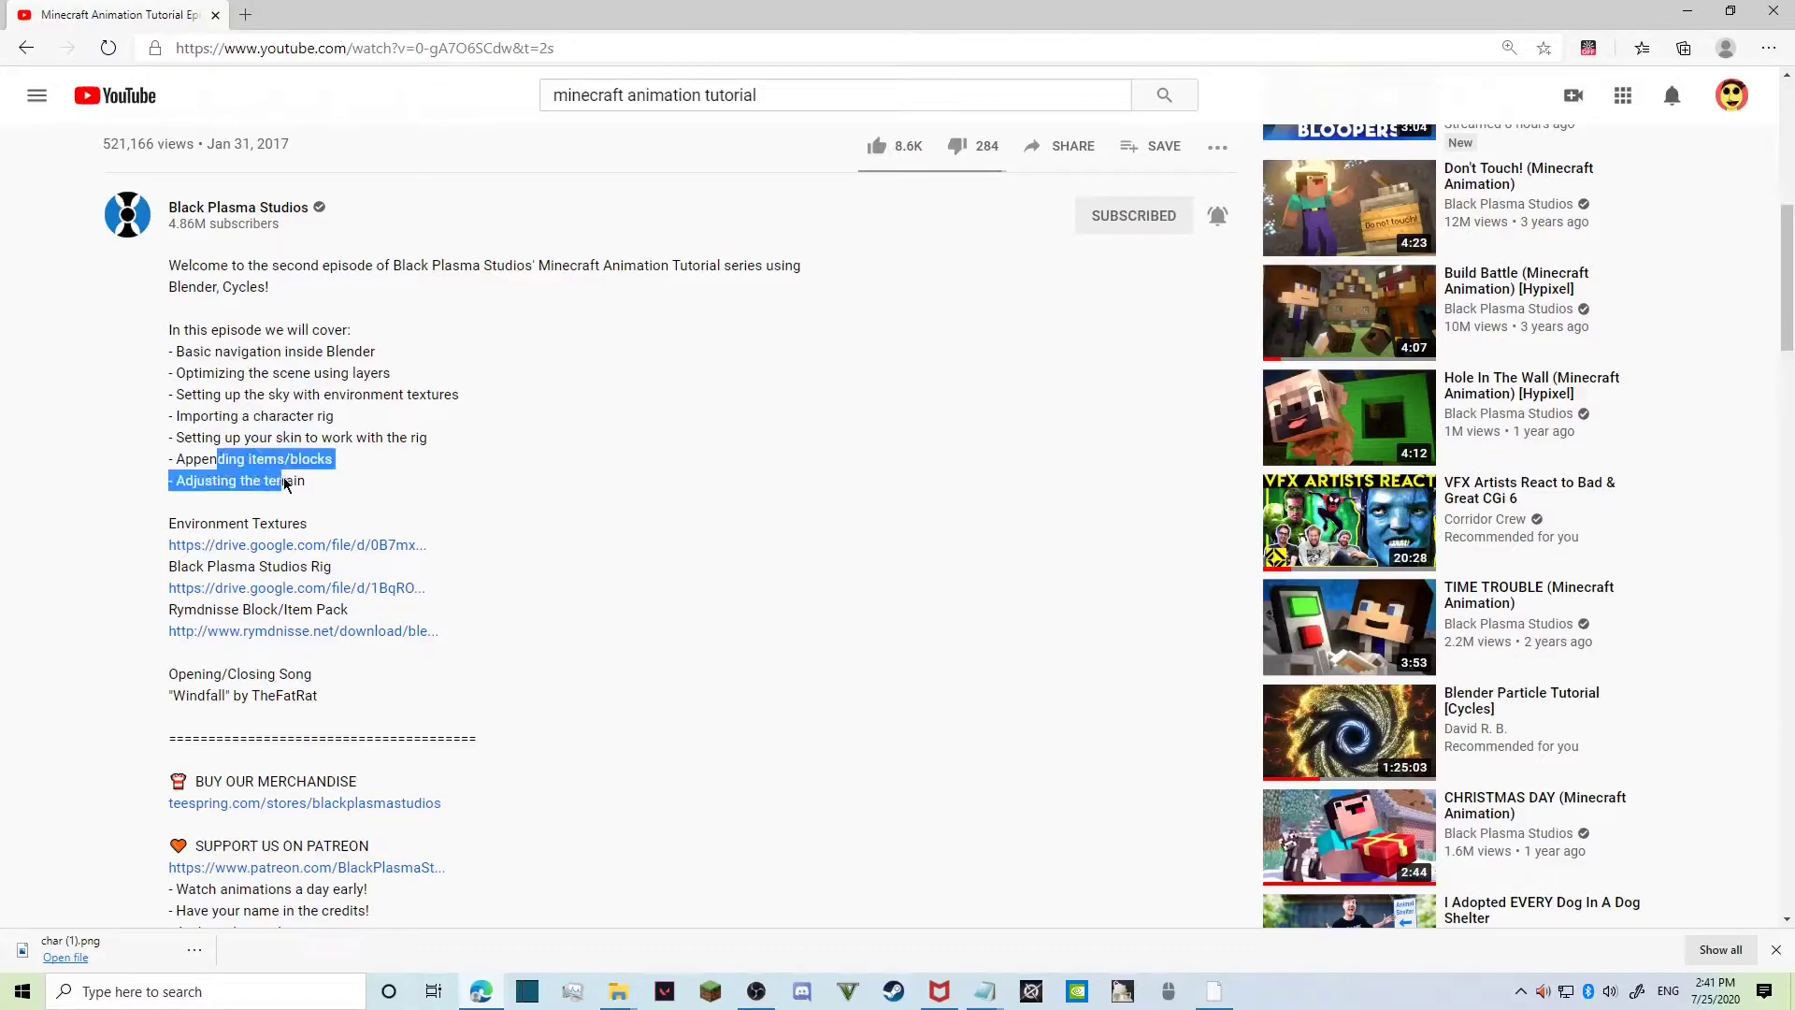
click(1213, 992)
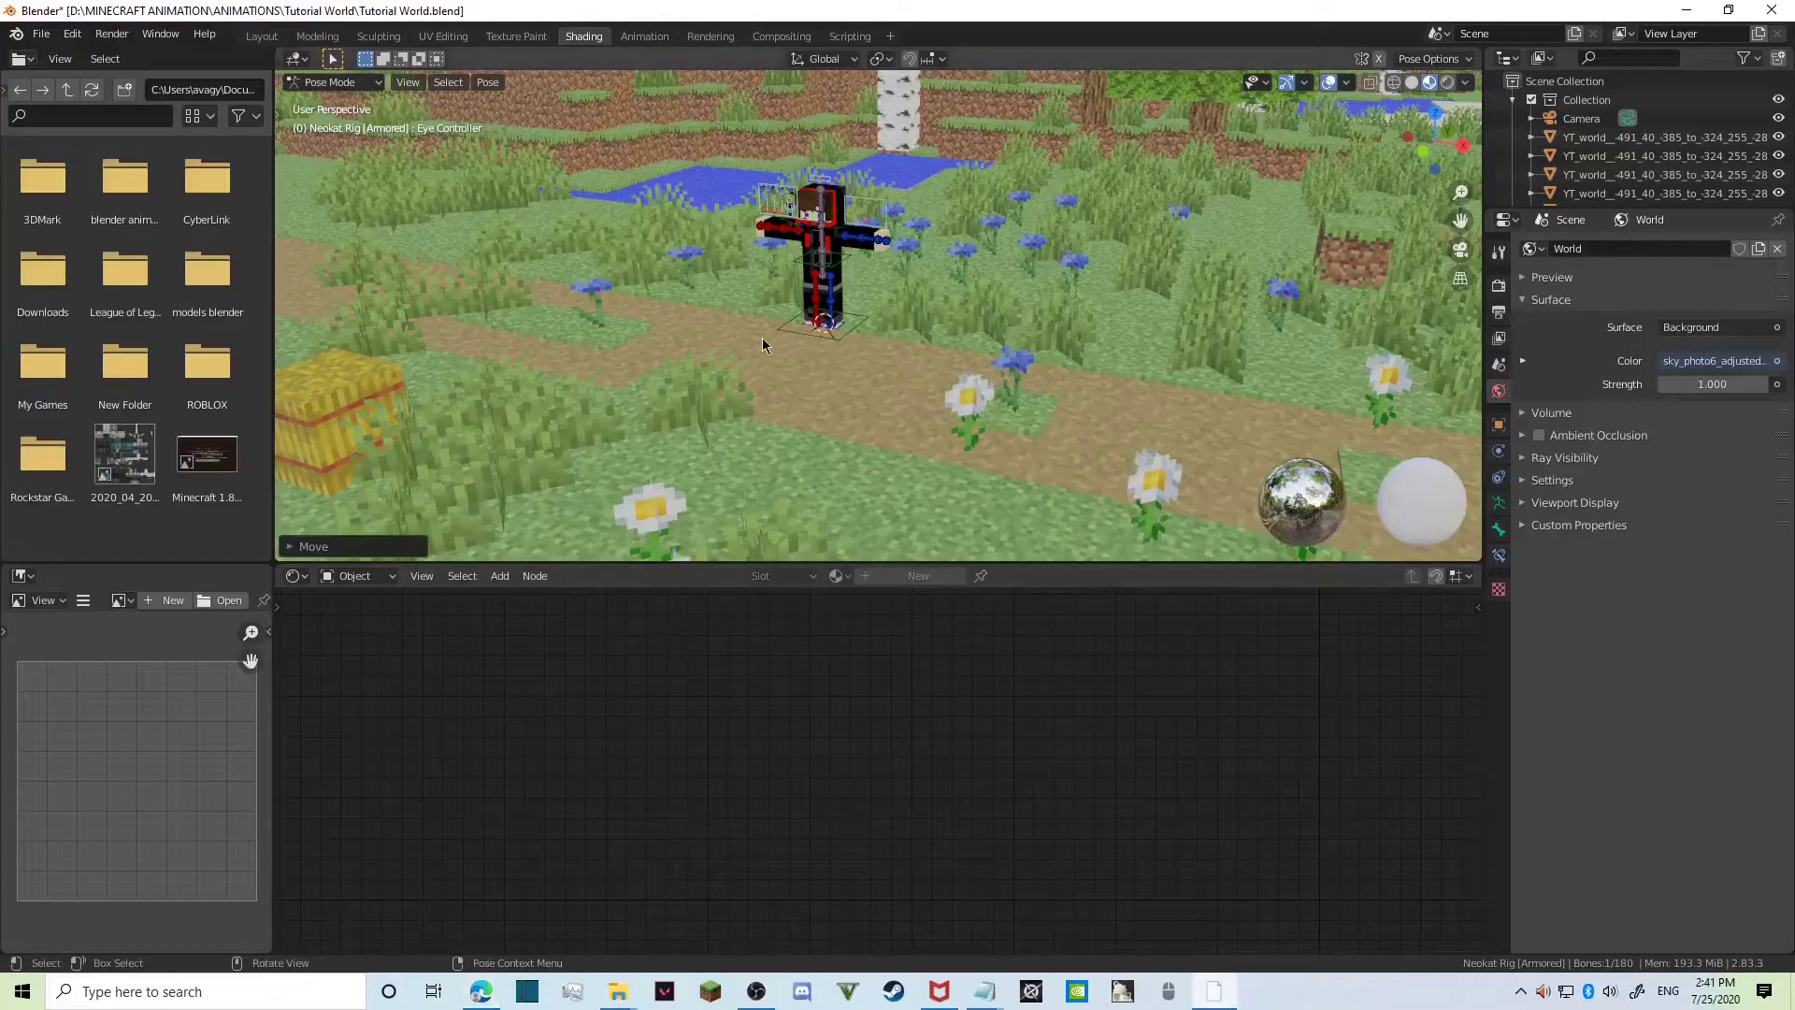
Append the Sword:Stone object from Minecraft_Item_Rig.blend in the rigs, blocks and items folder, filtering the objects by "sw".
click(39, 35)
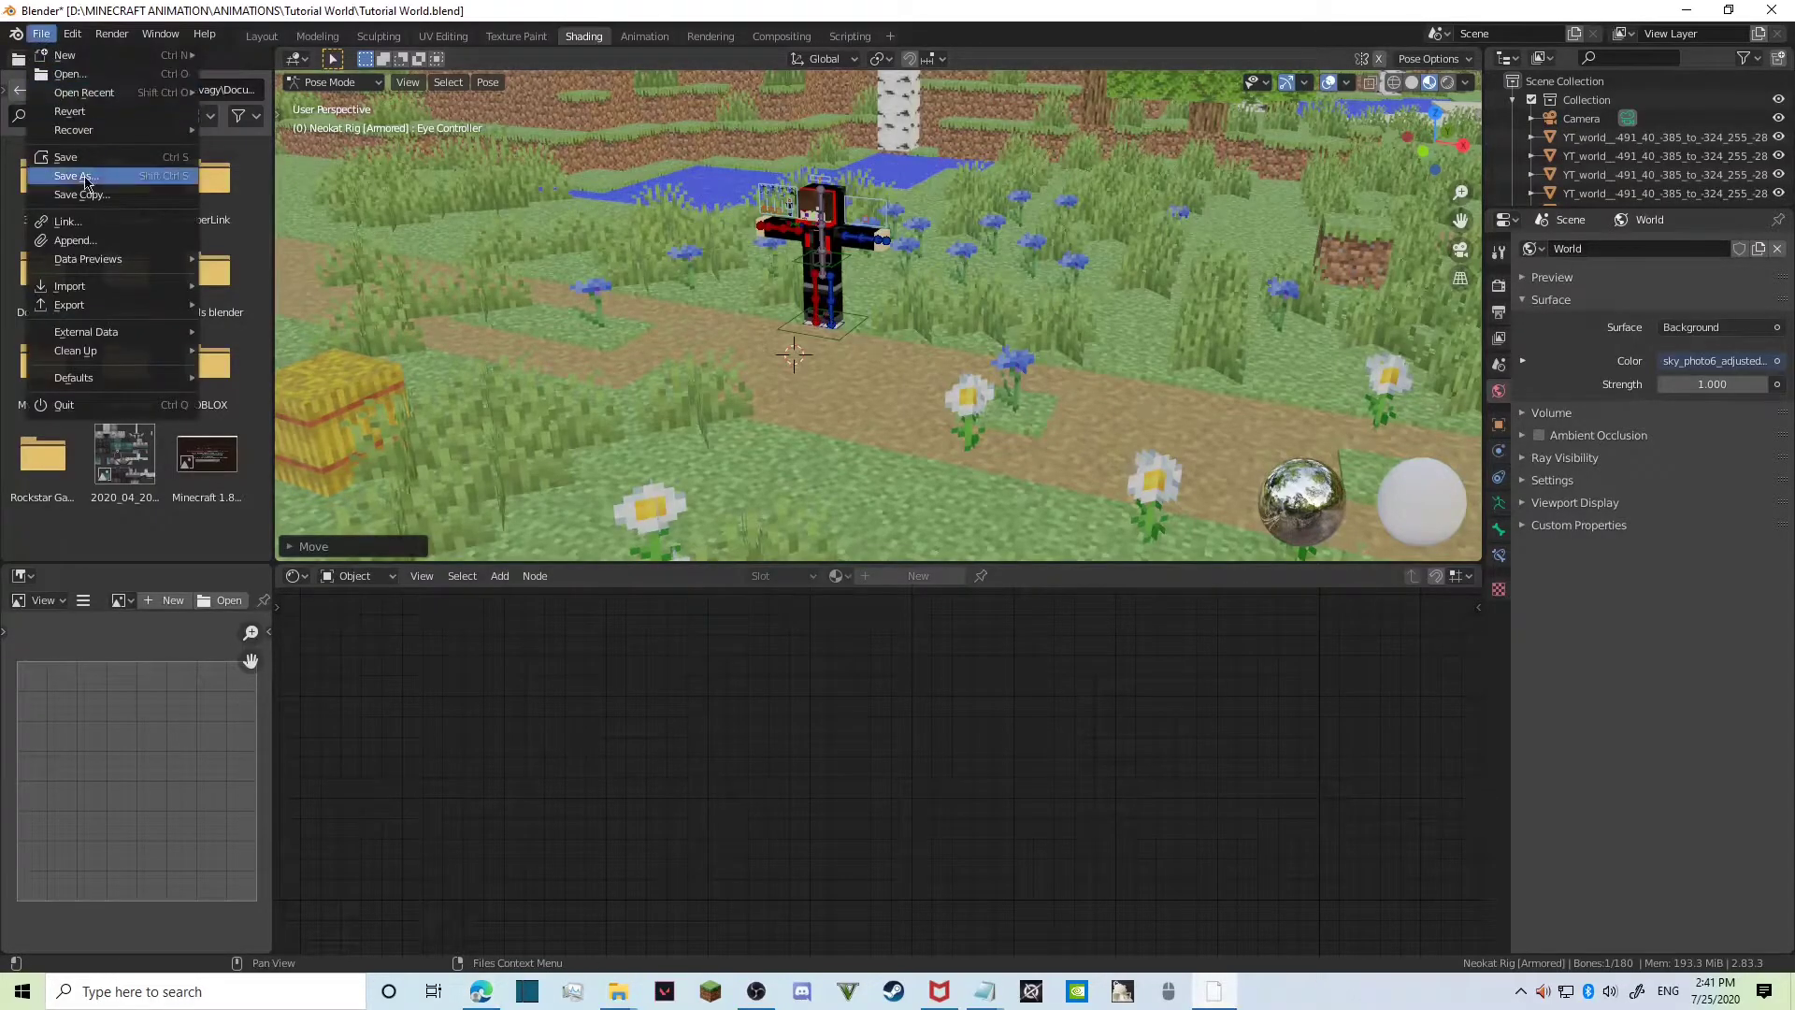
click(99, 240)
click(719, 153)
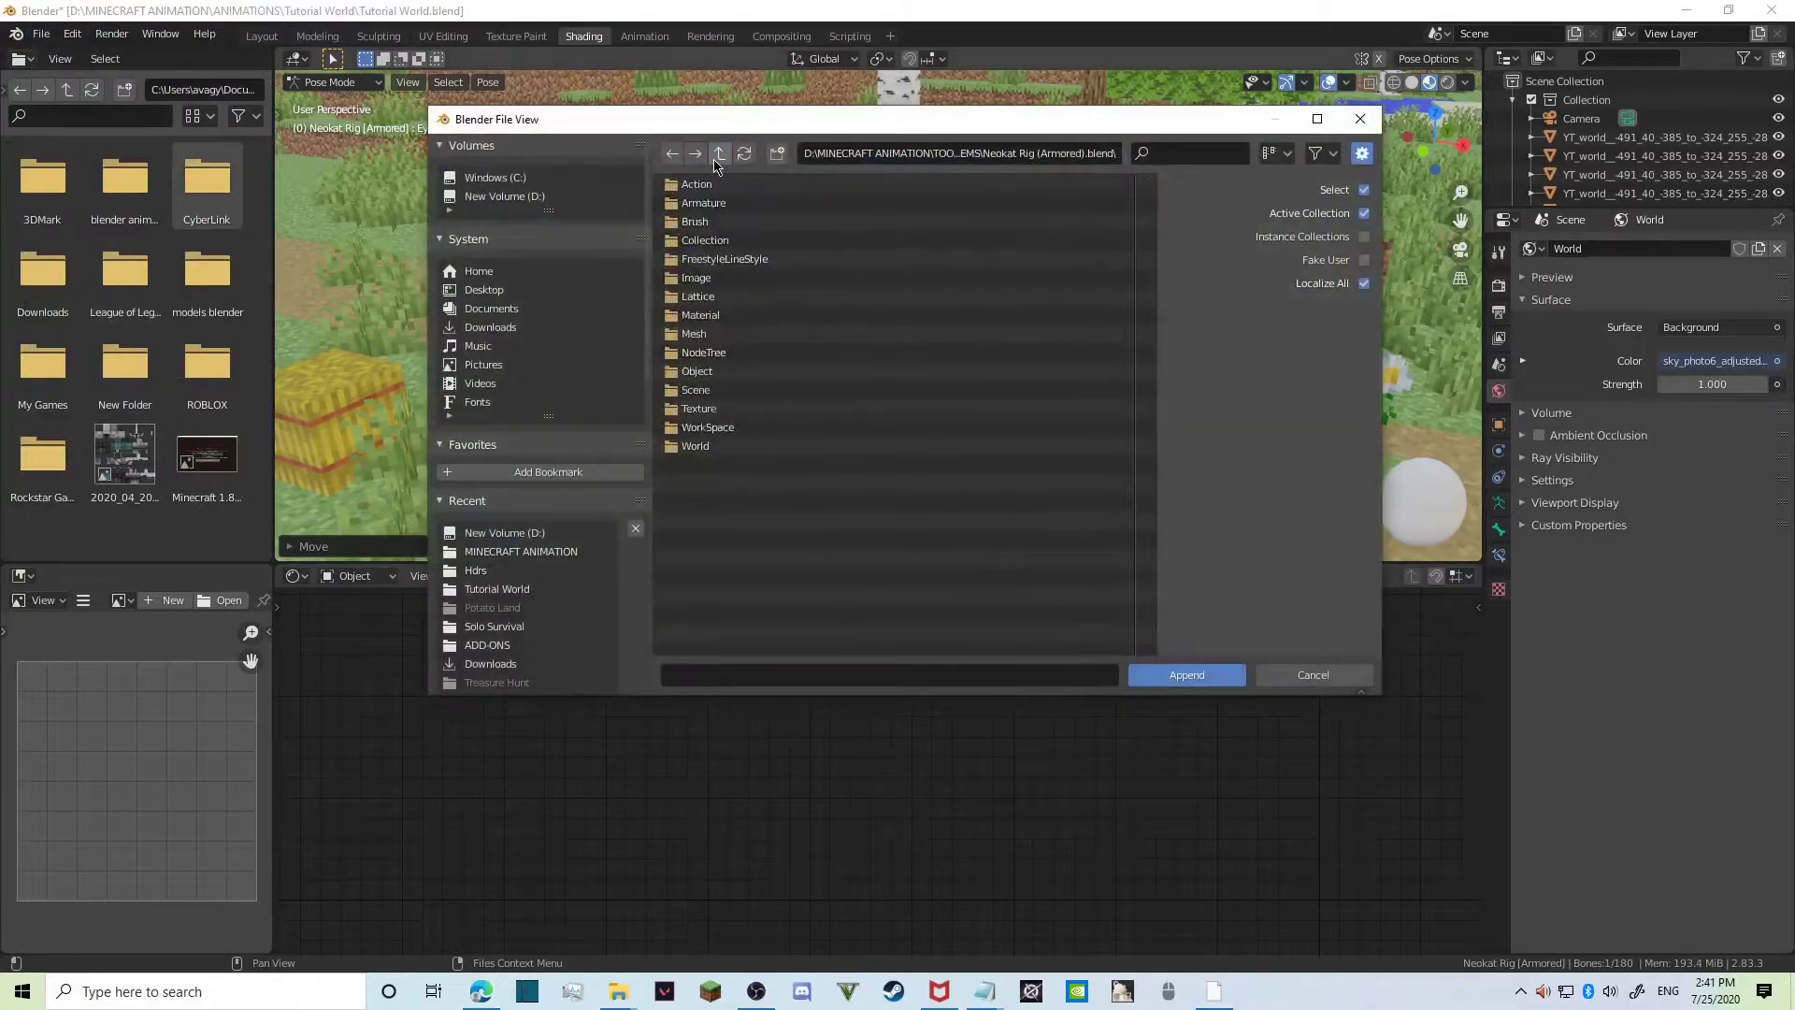
click(719, 154)
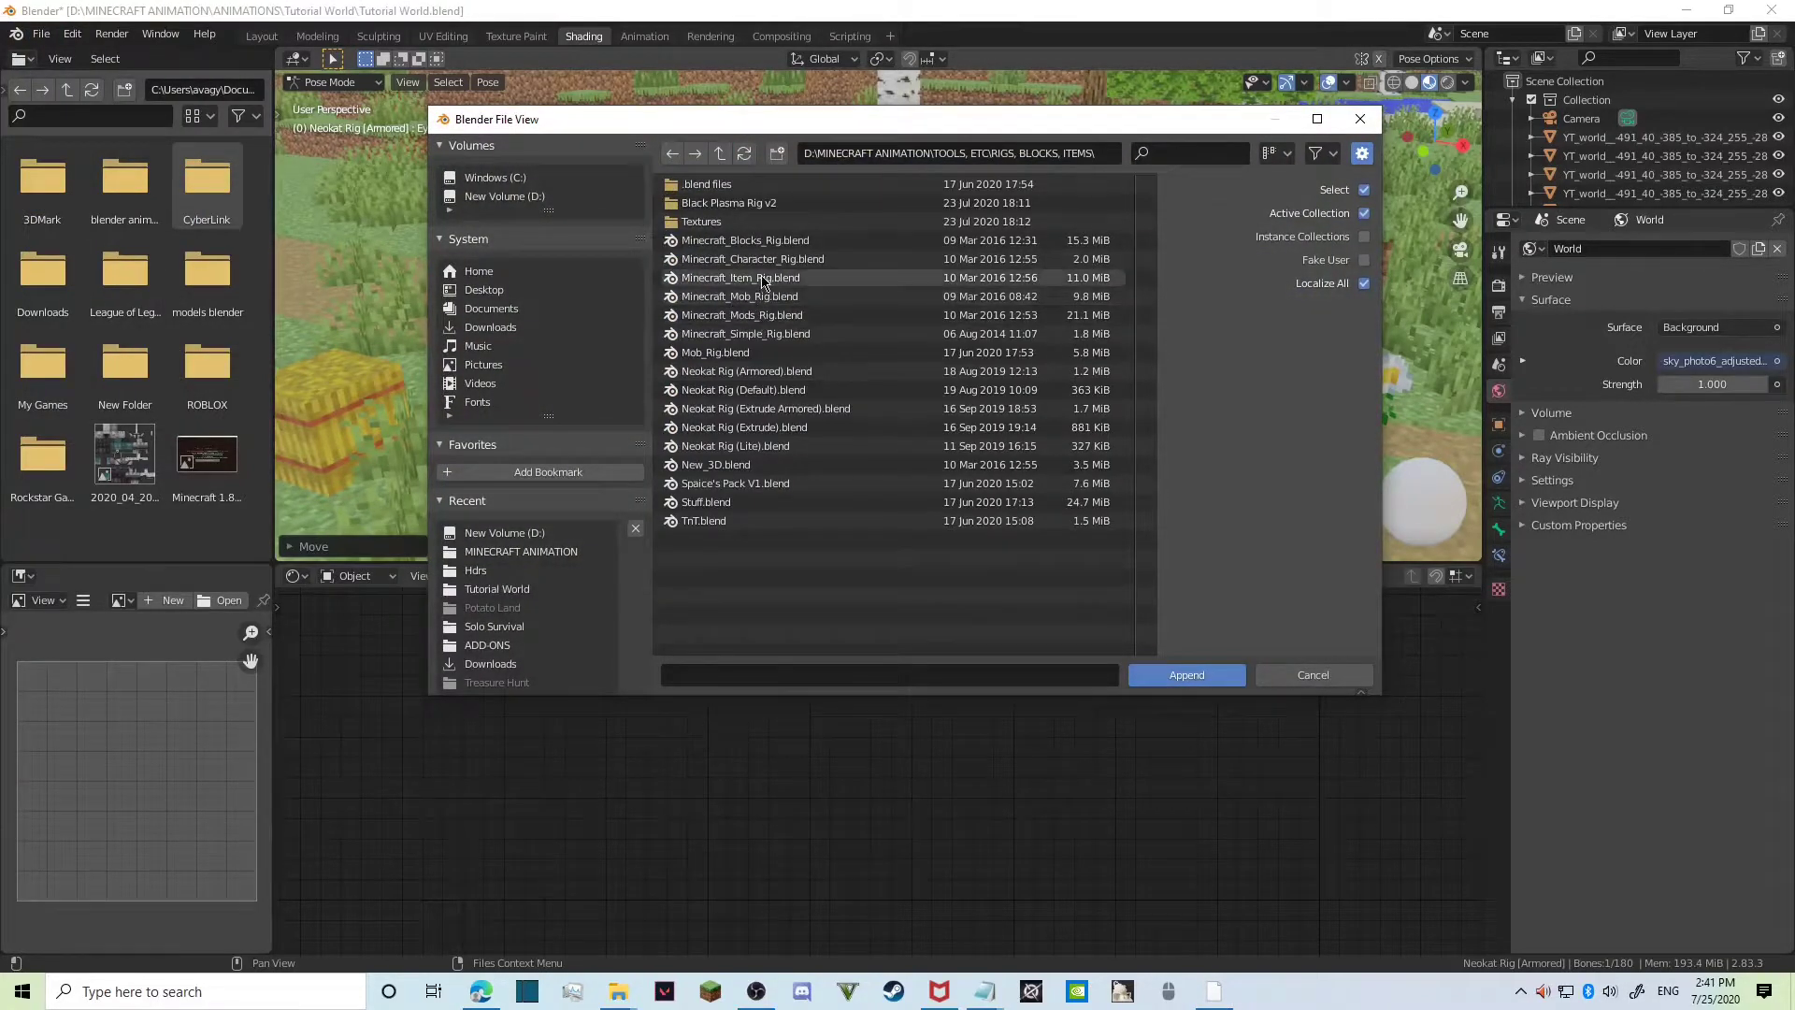
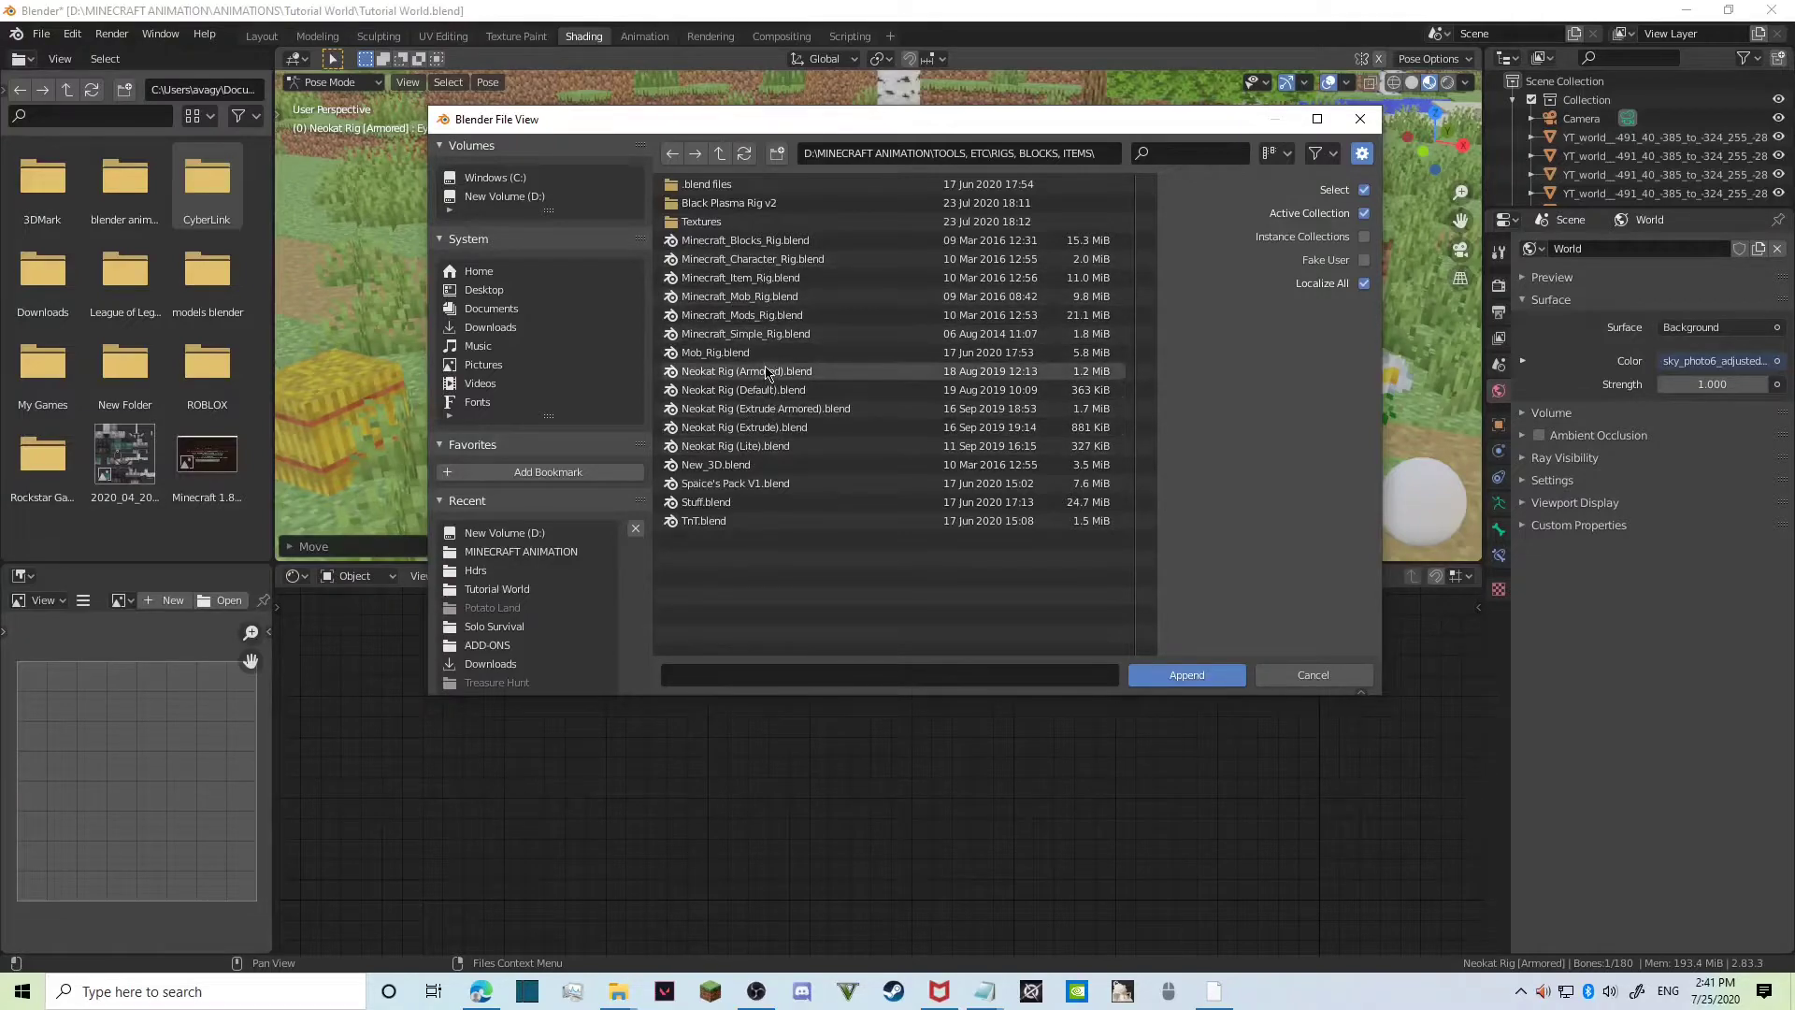
double_click(762, 278)
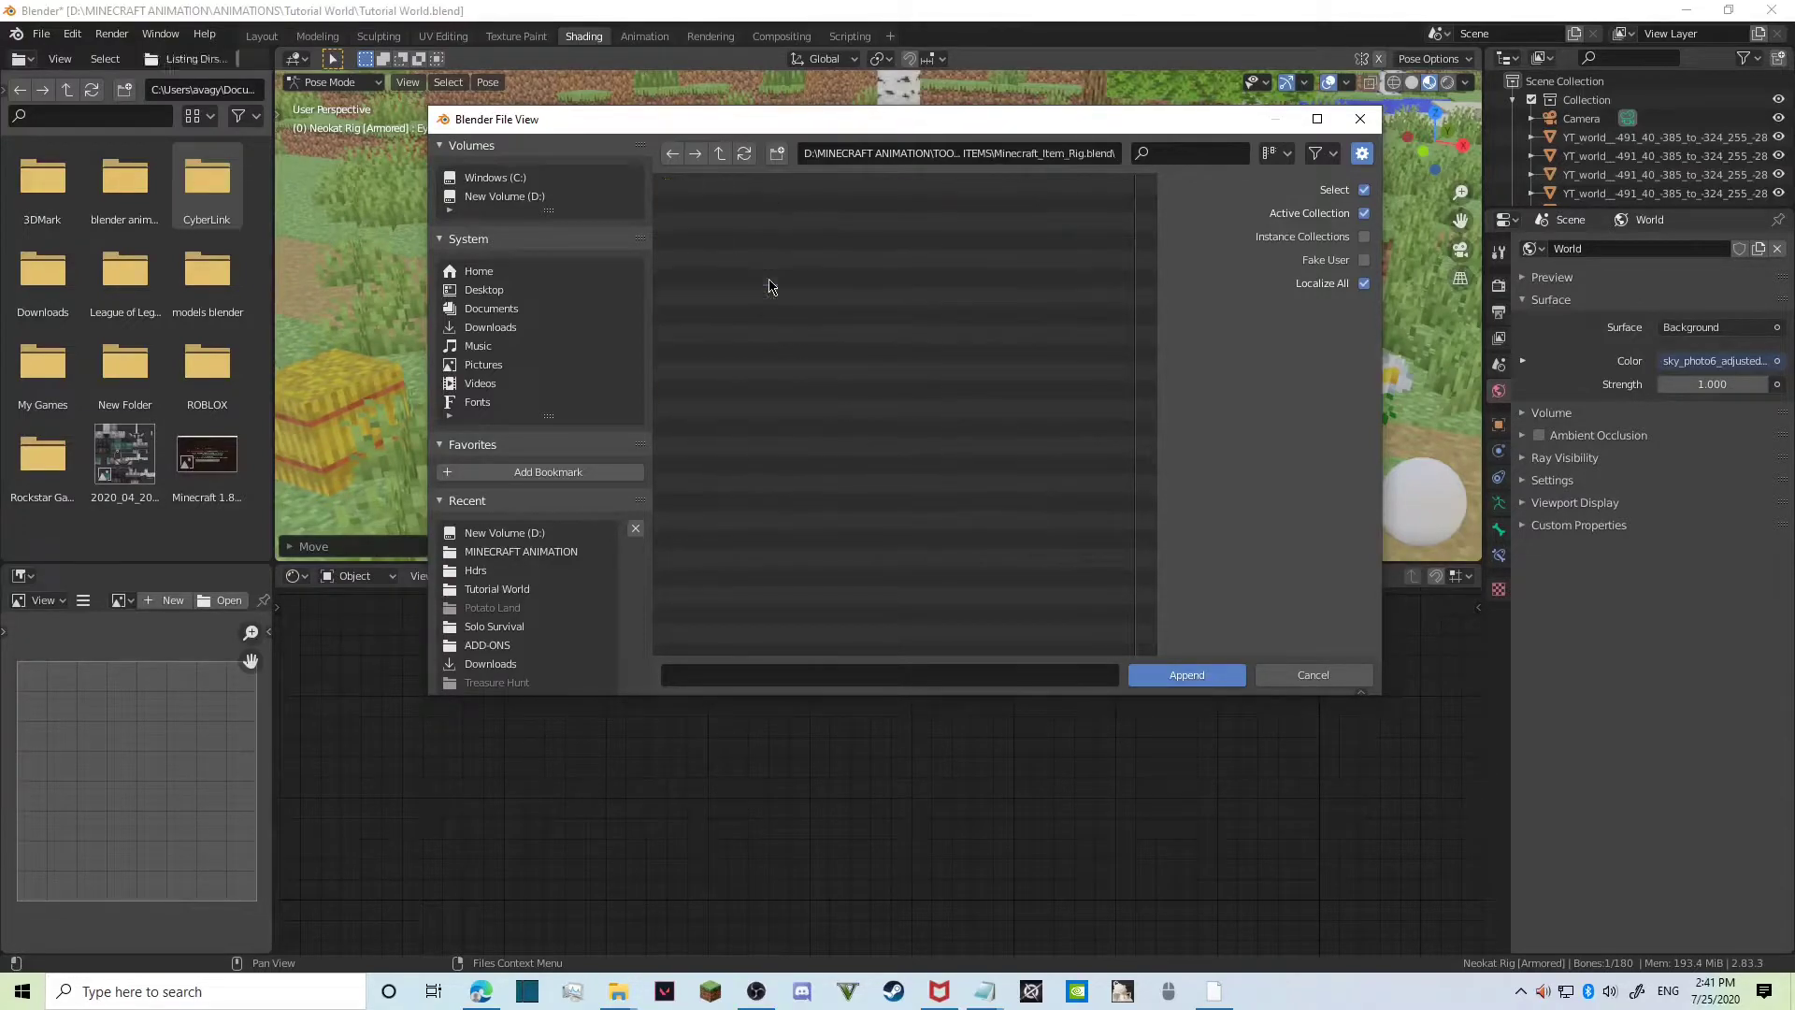
double_click(727, 361)
click(1186, 154)
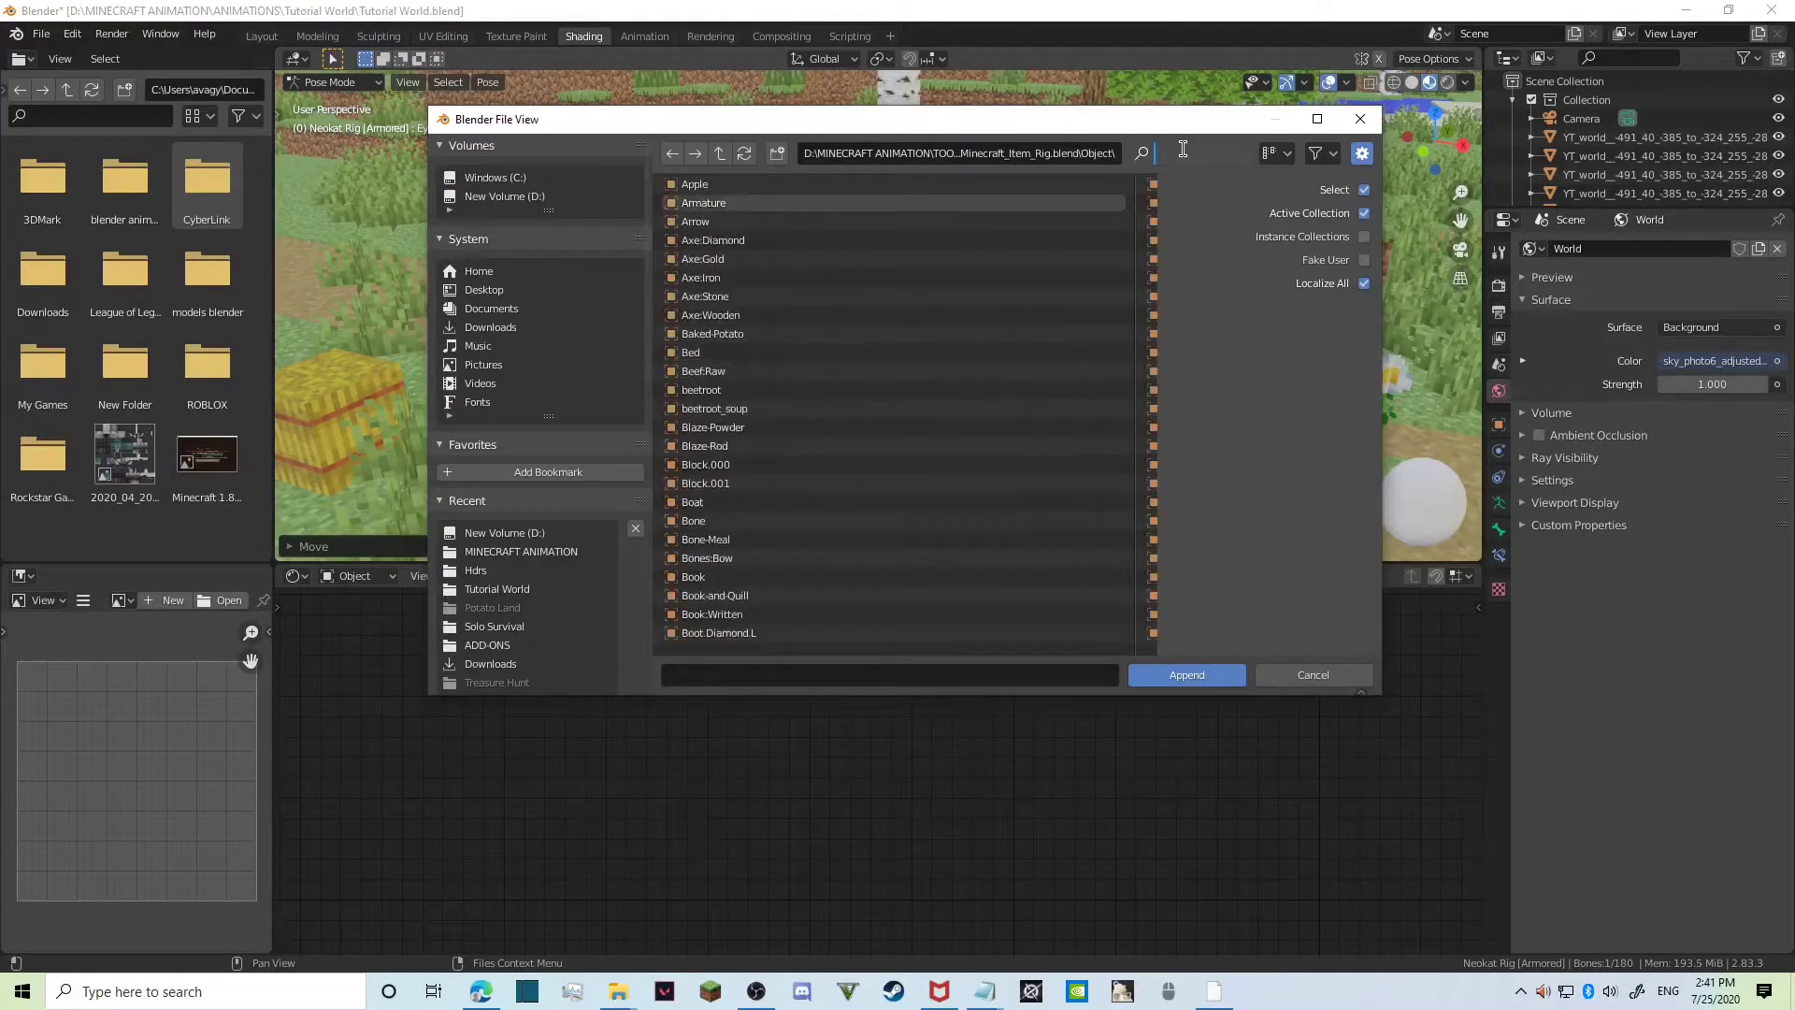
text(sw)
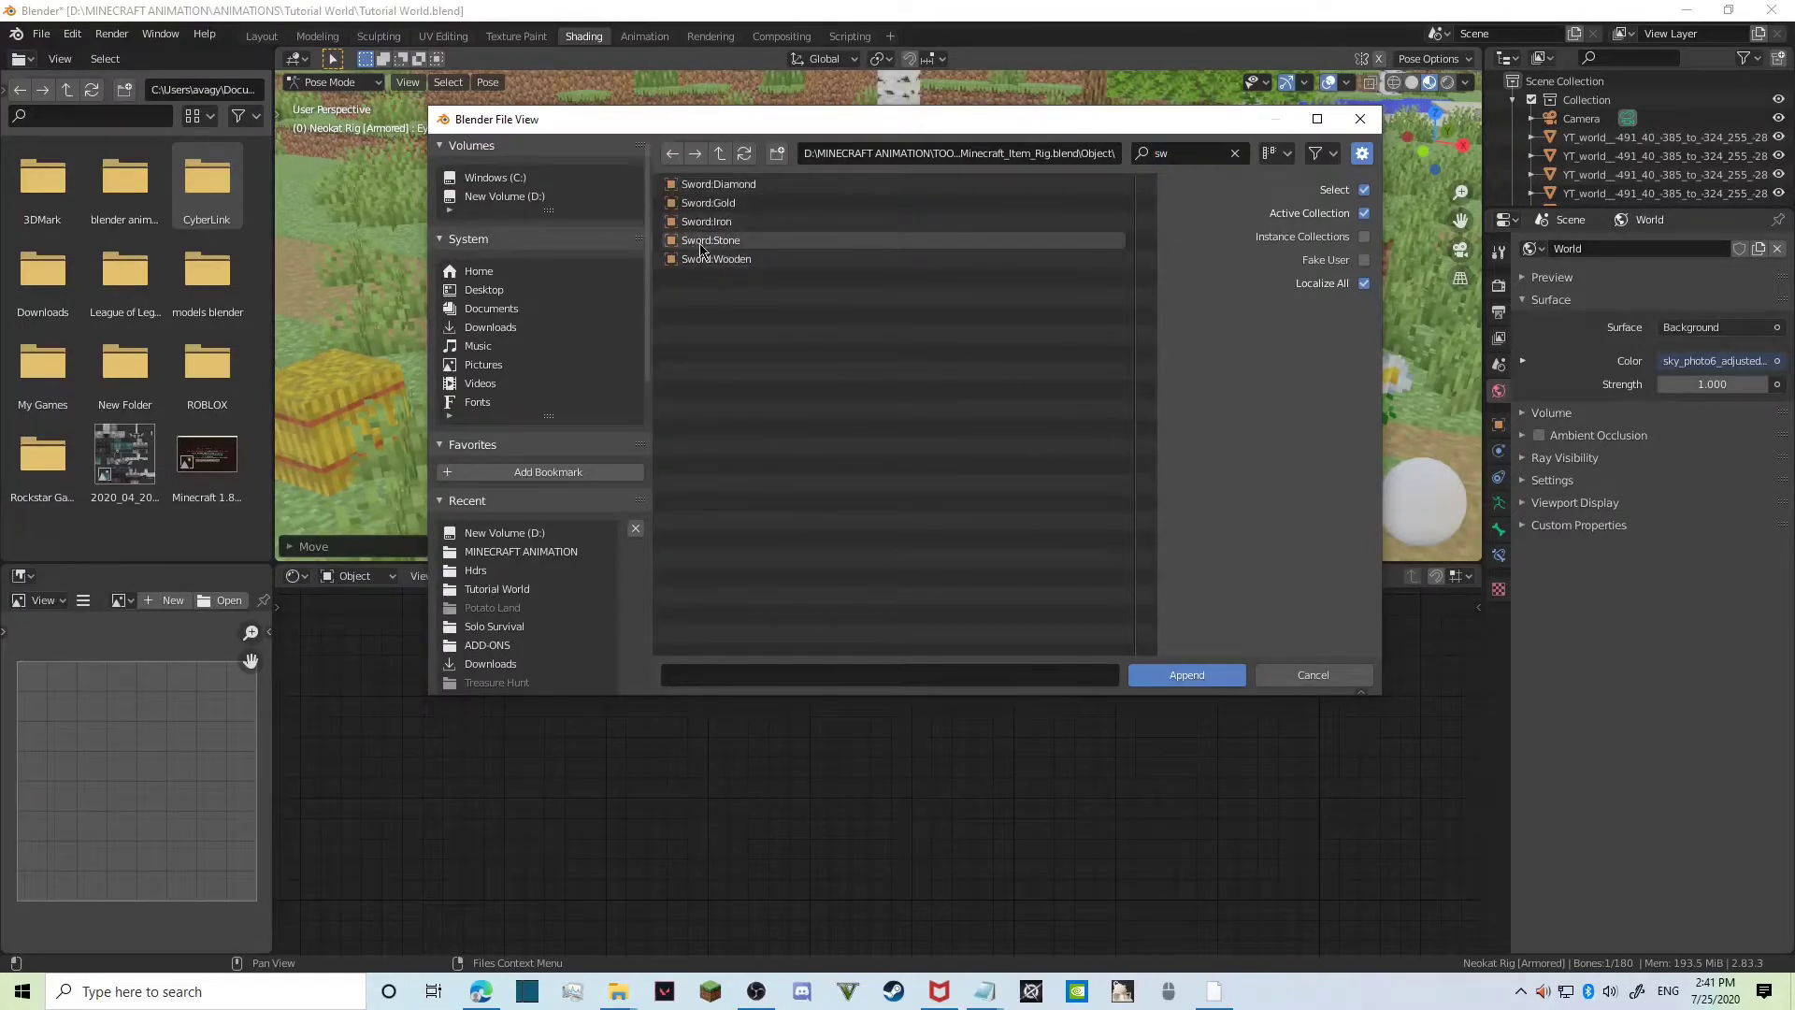
click(710, 240)
click(1184, 678)
key(shift+a)
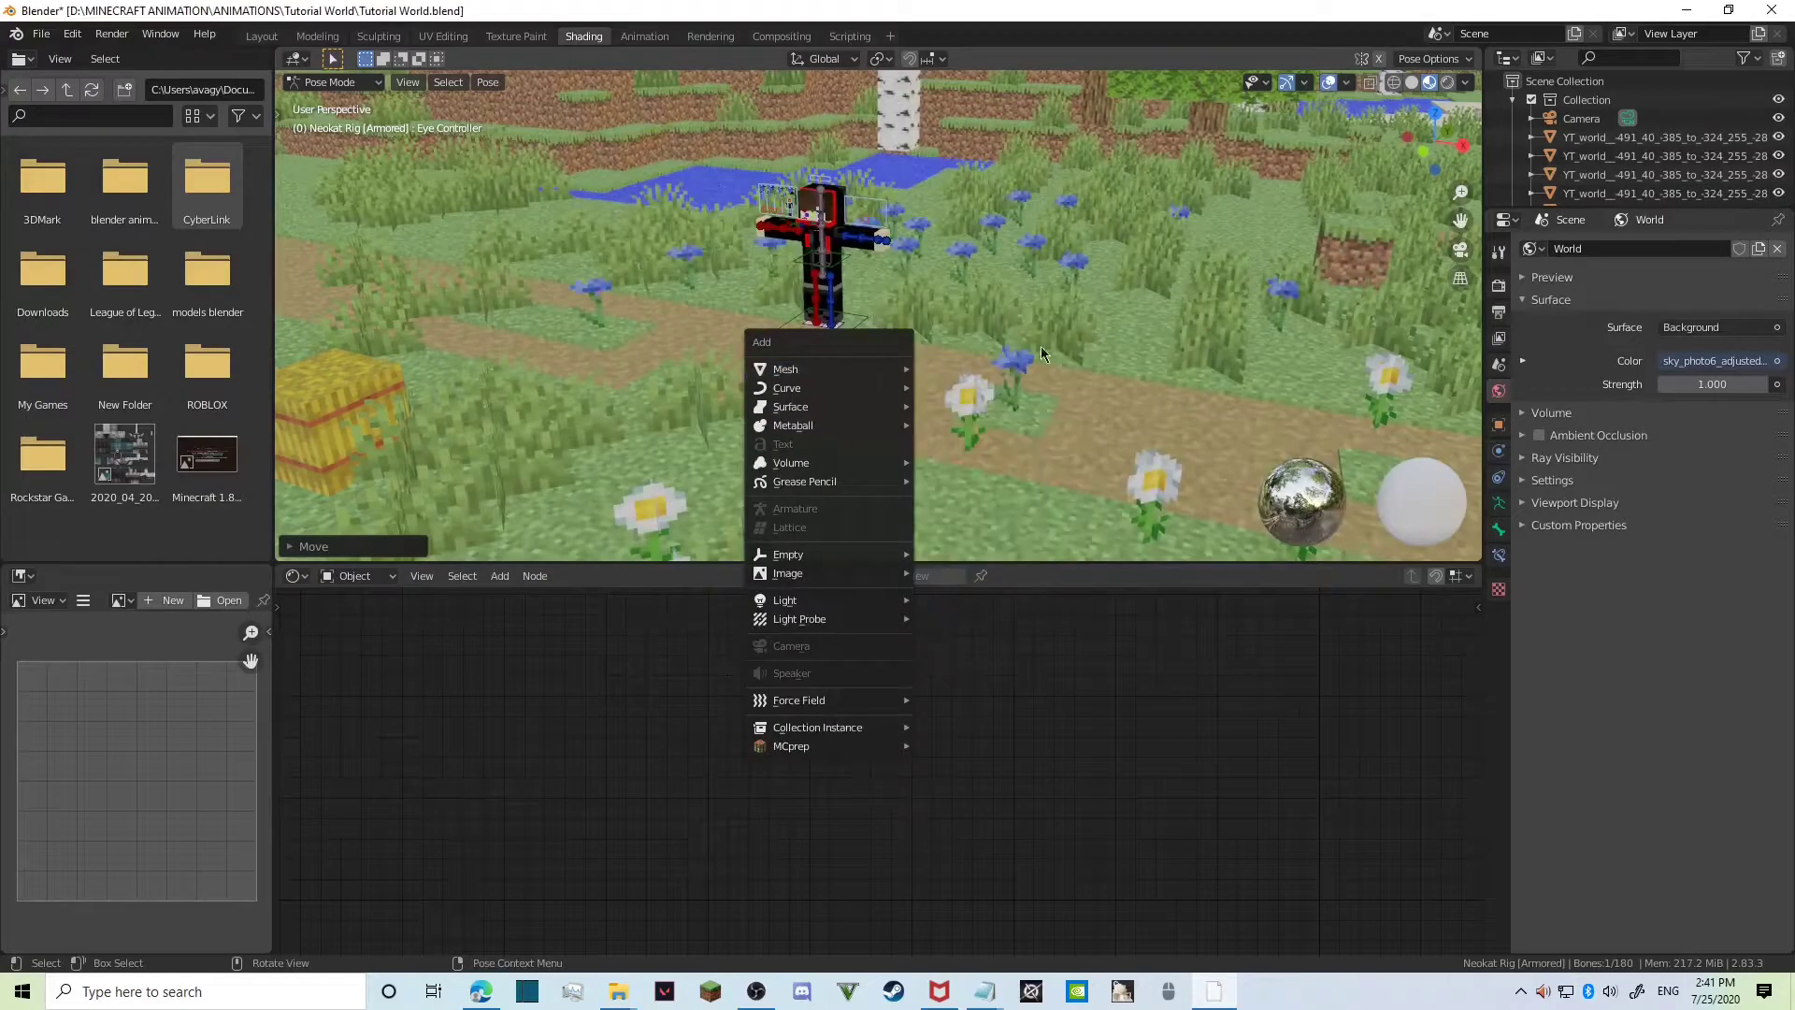
key(shift+s)
key(Escape)
Locate the appended stone sword beneath the terrain and switch to the Layout workspace.
key(shift+grave)
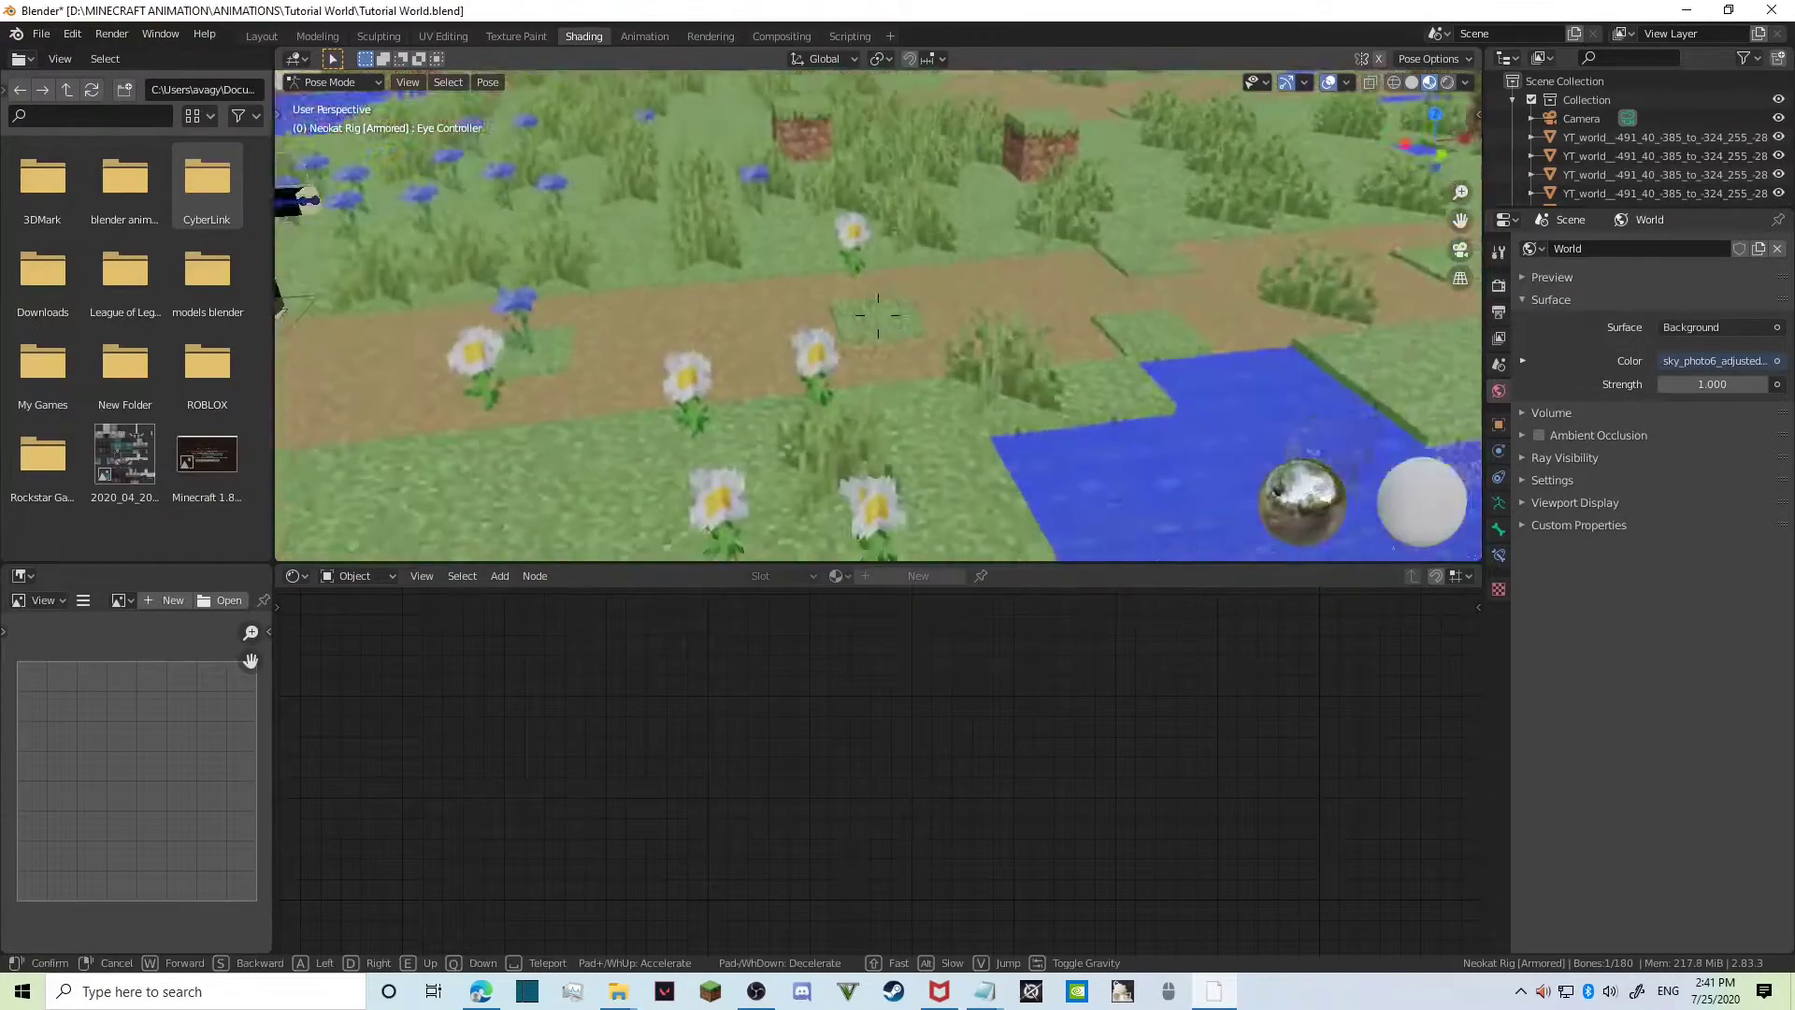
key(w)
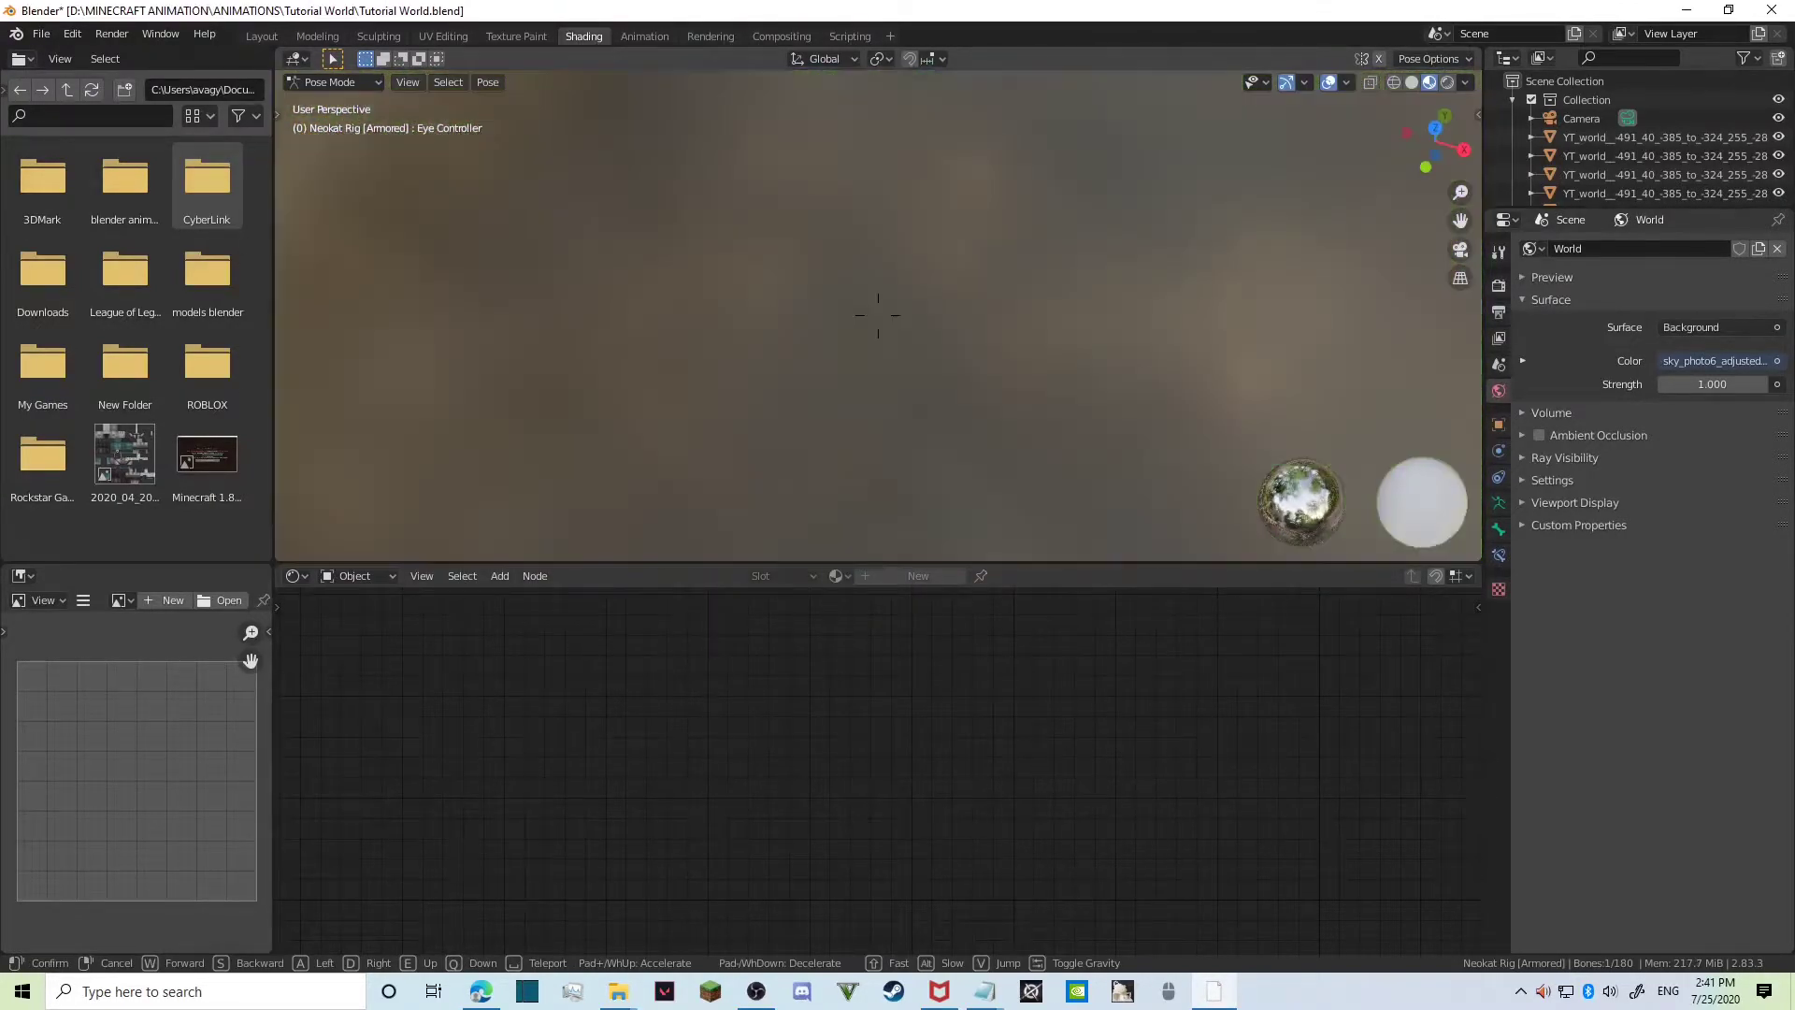
key(w)
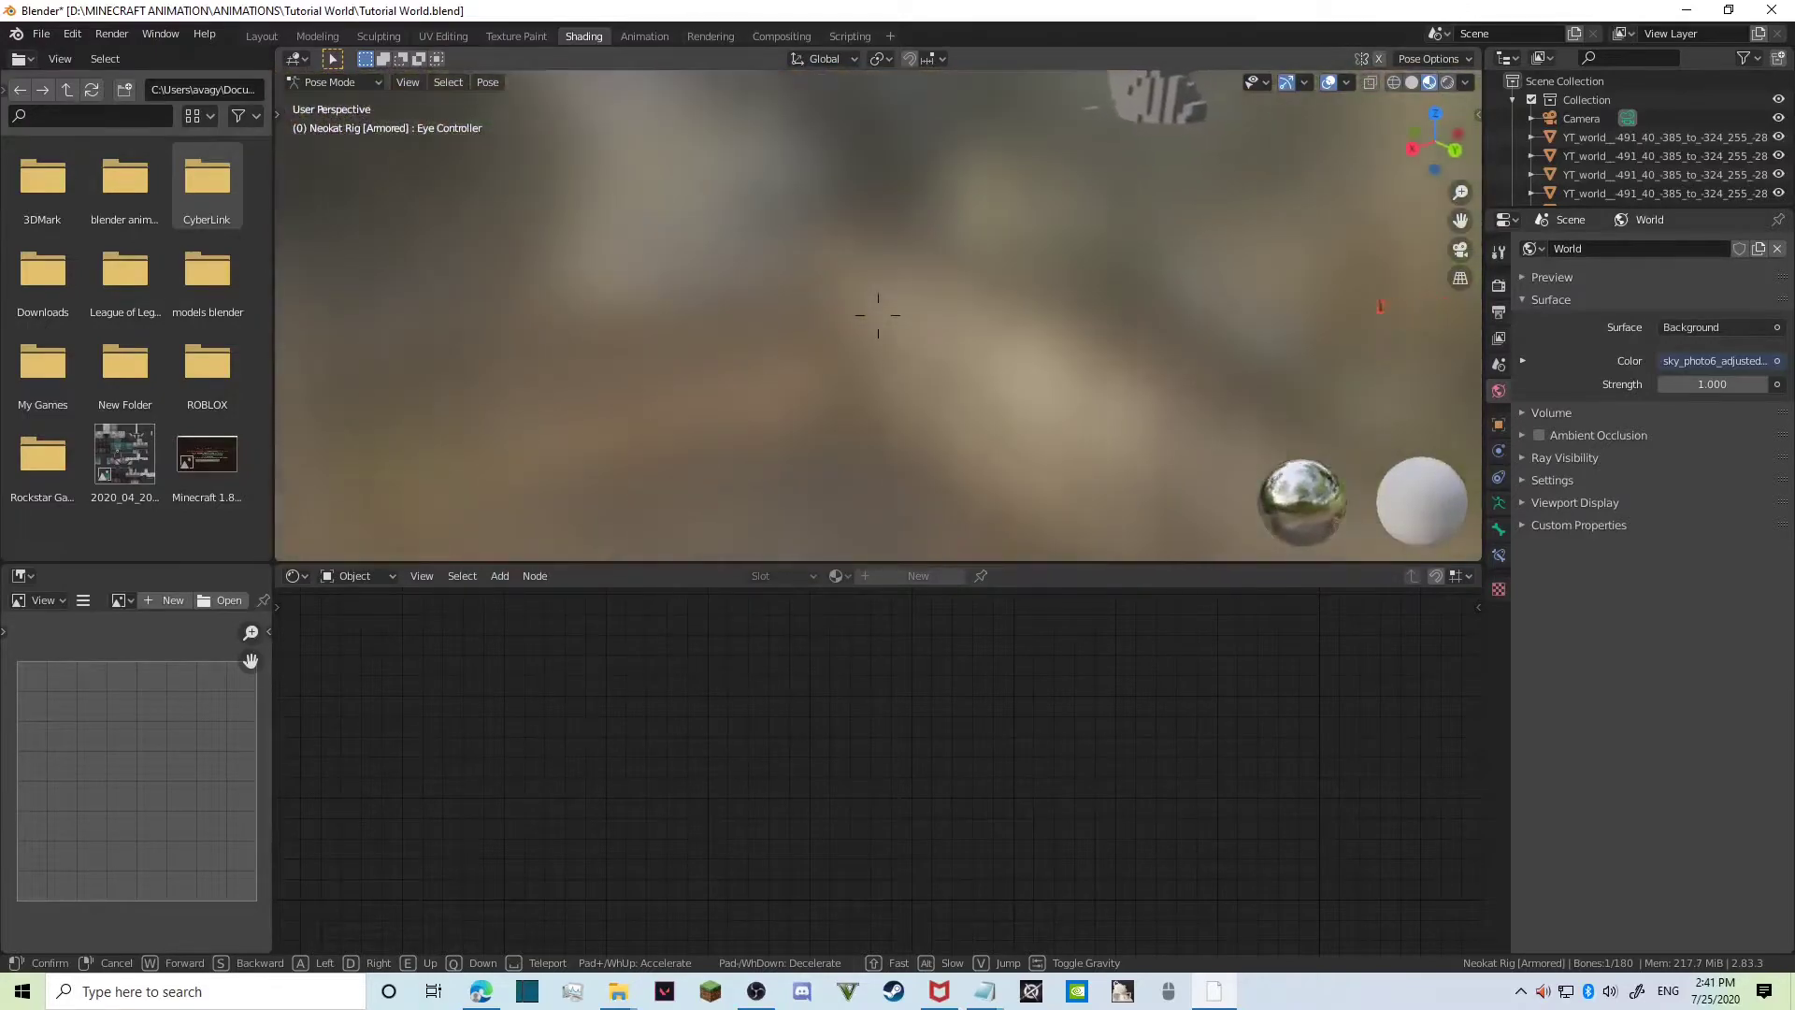
key(w)
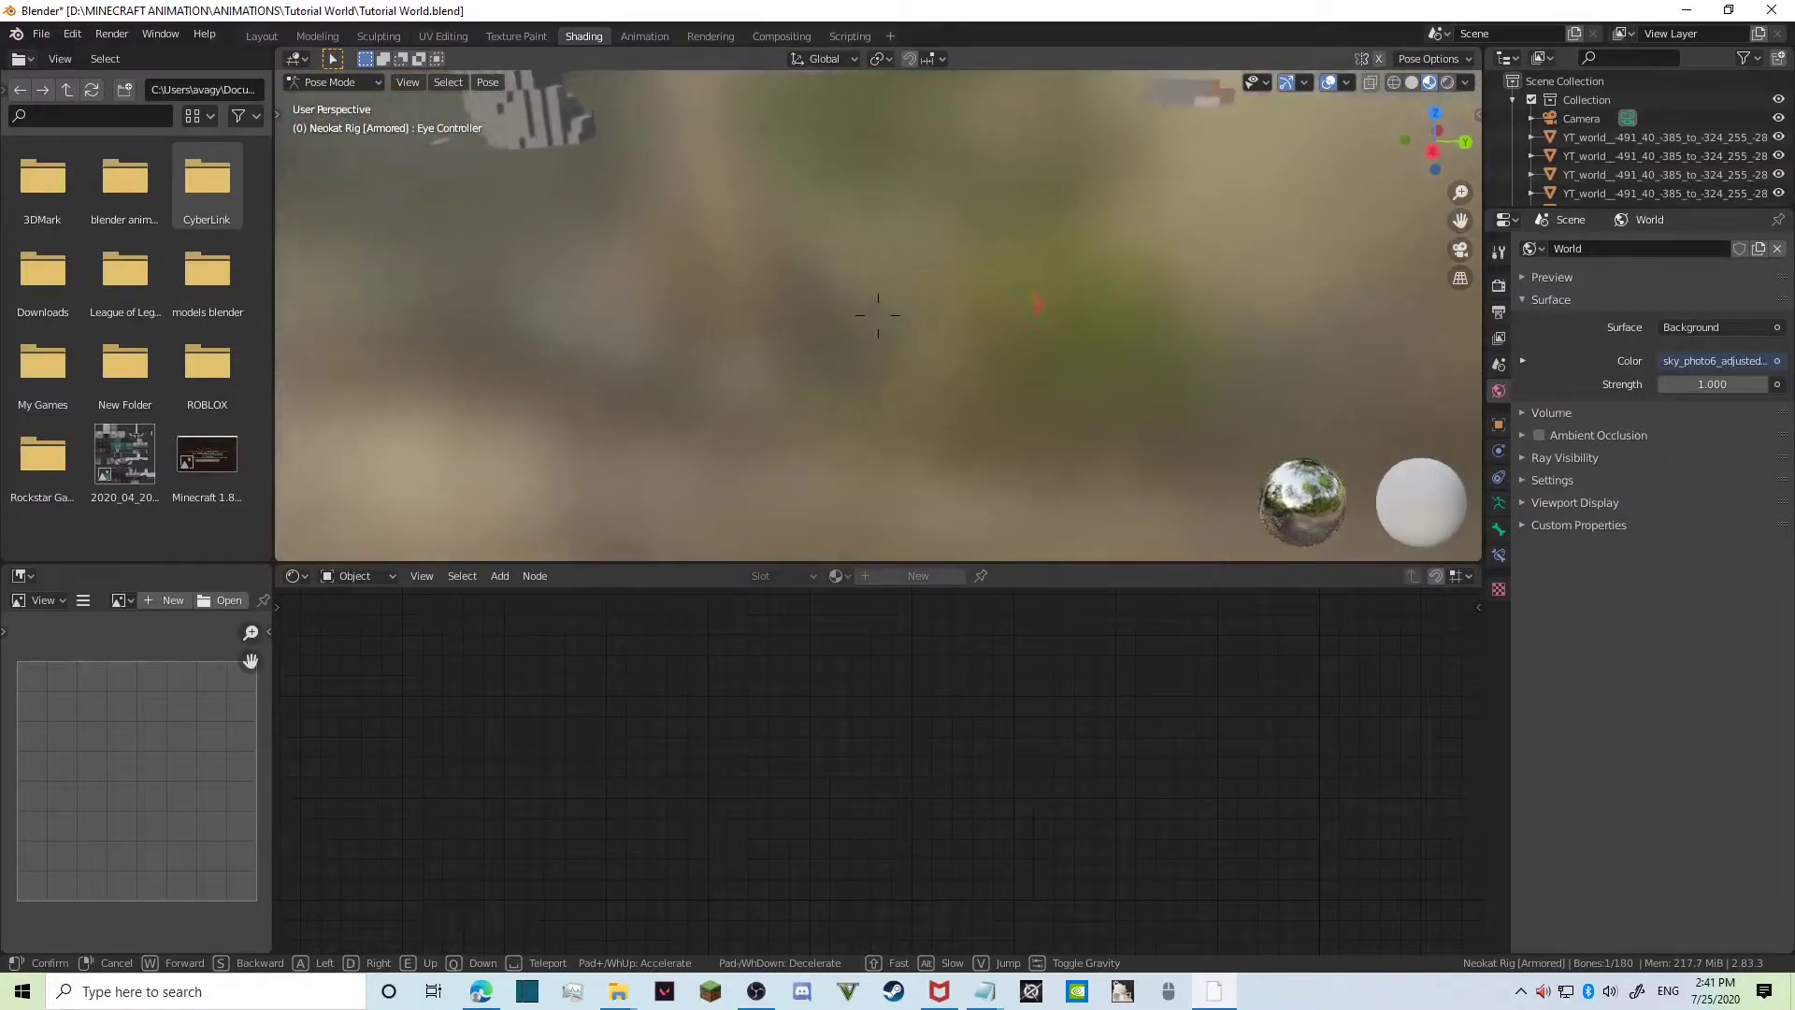
click(871, 276)
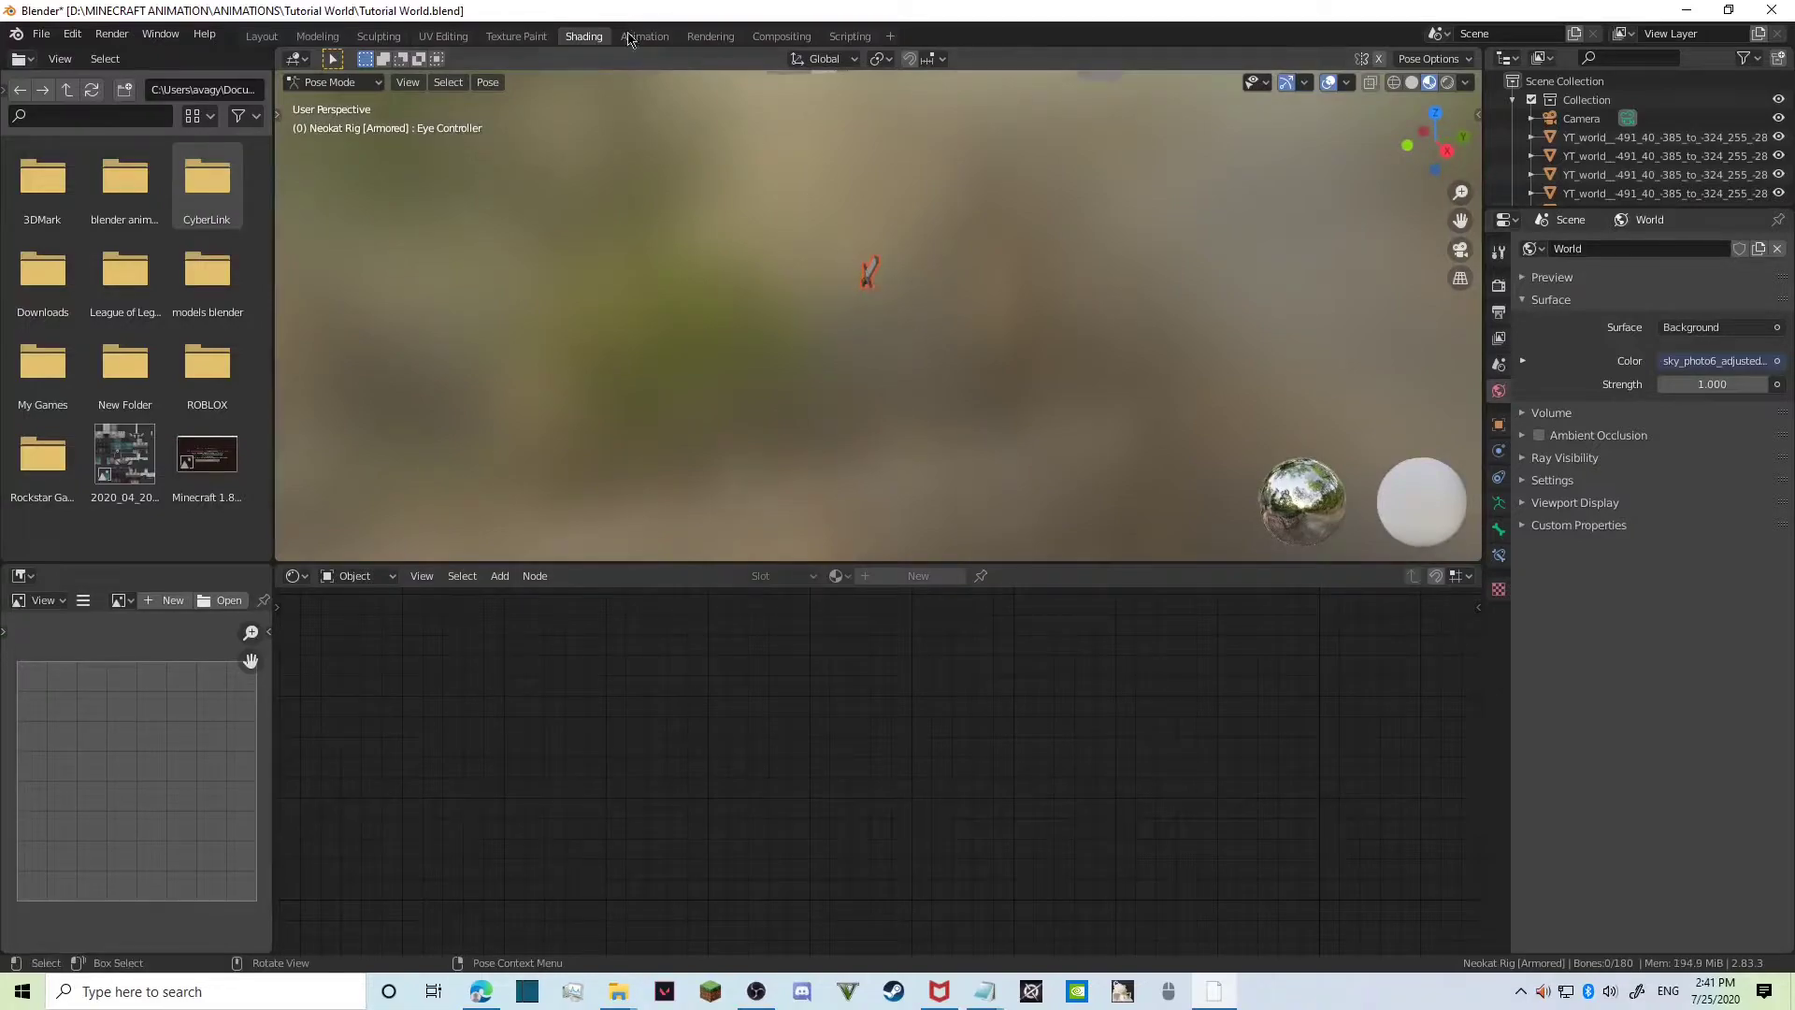
click(261, 36)
key(shift+grave)
key(w)
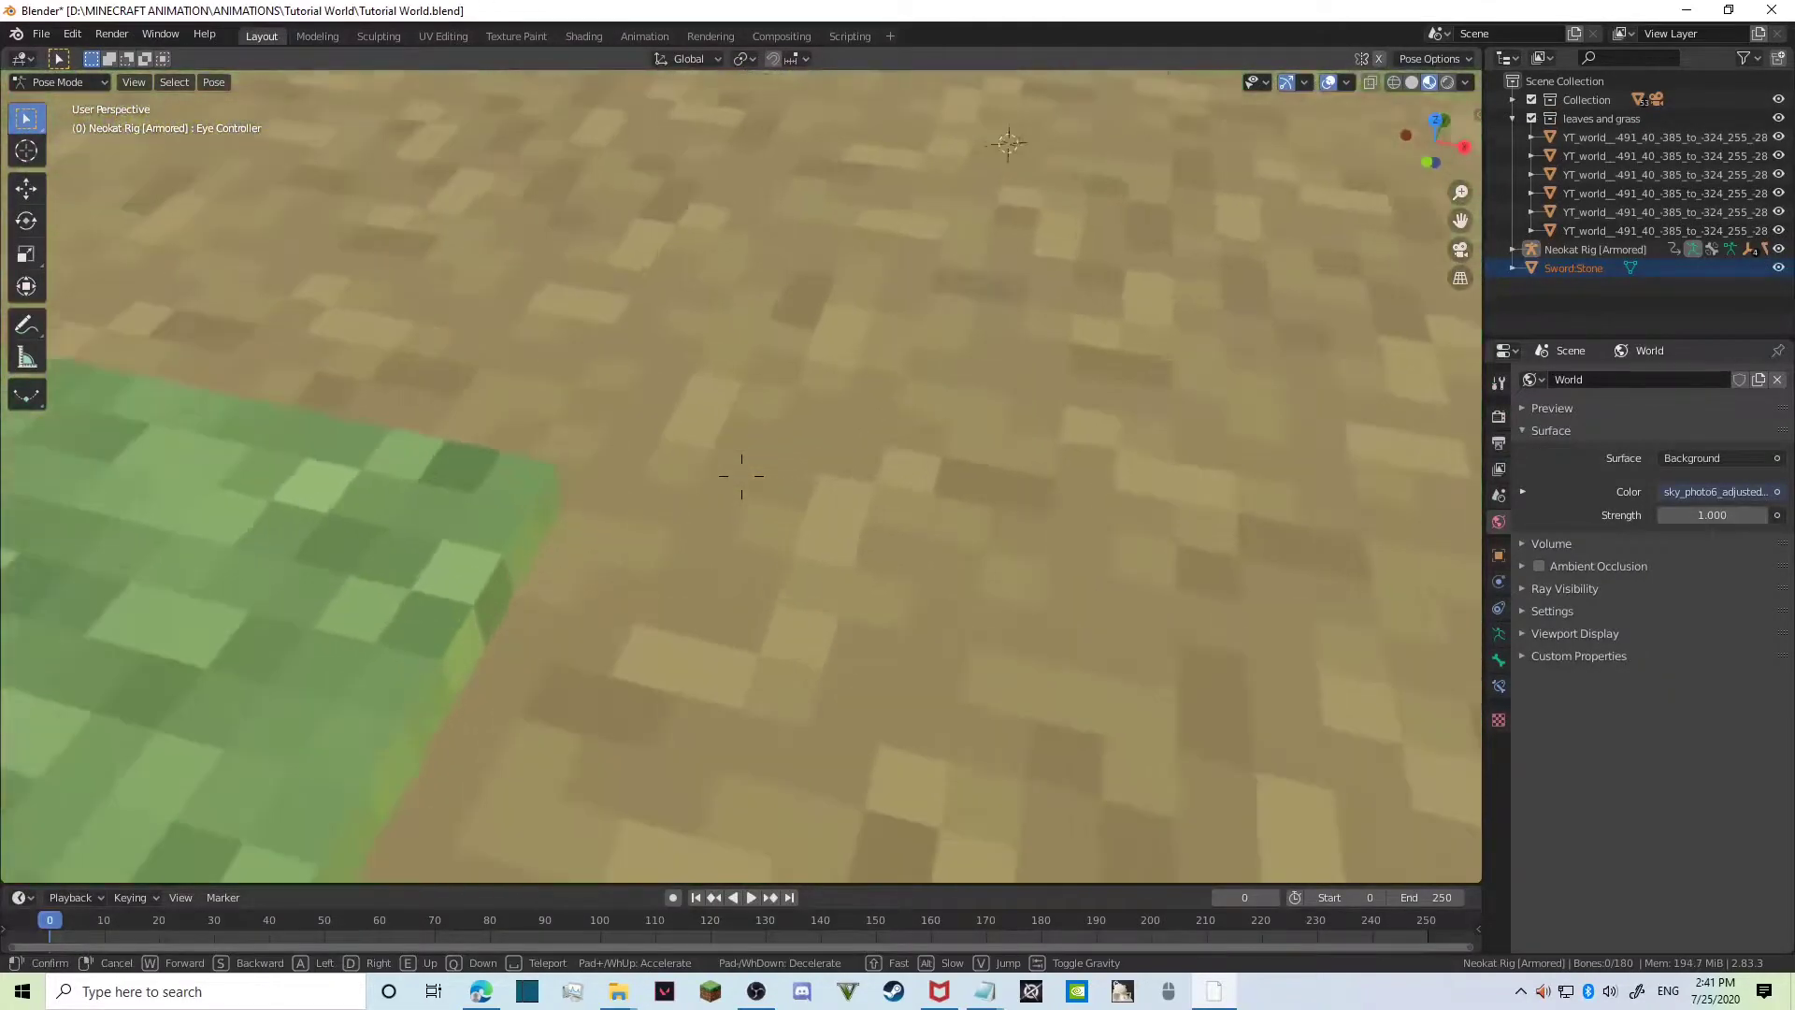
click(638, 455)
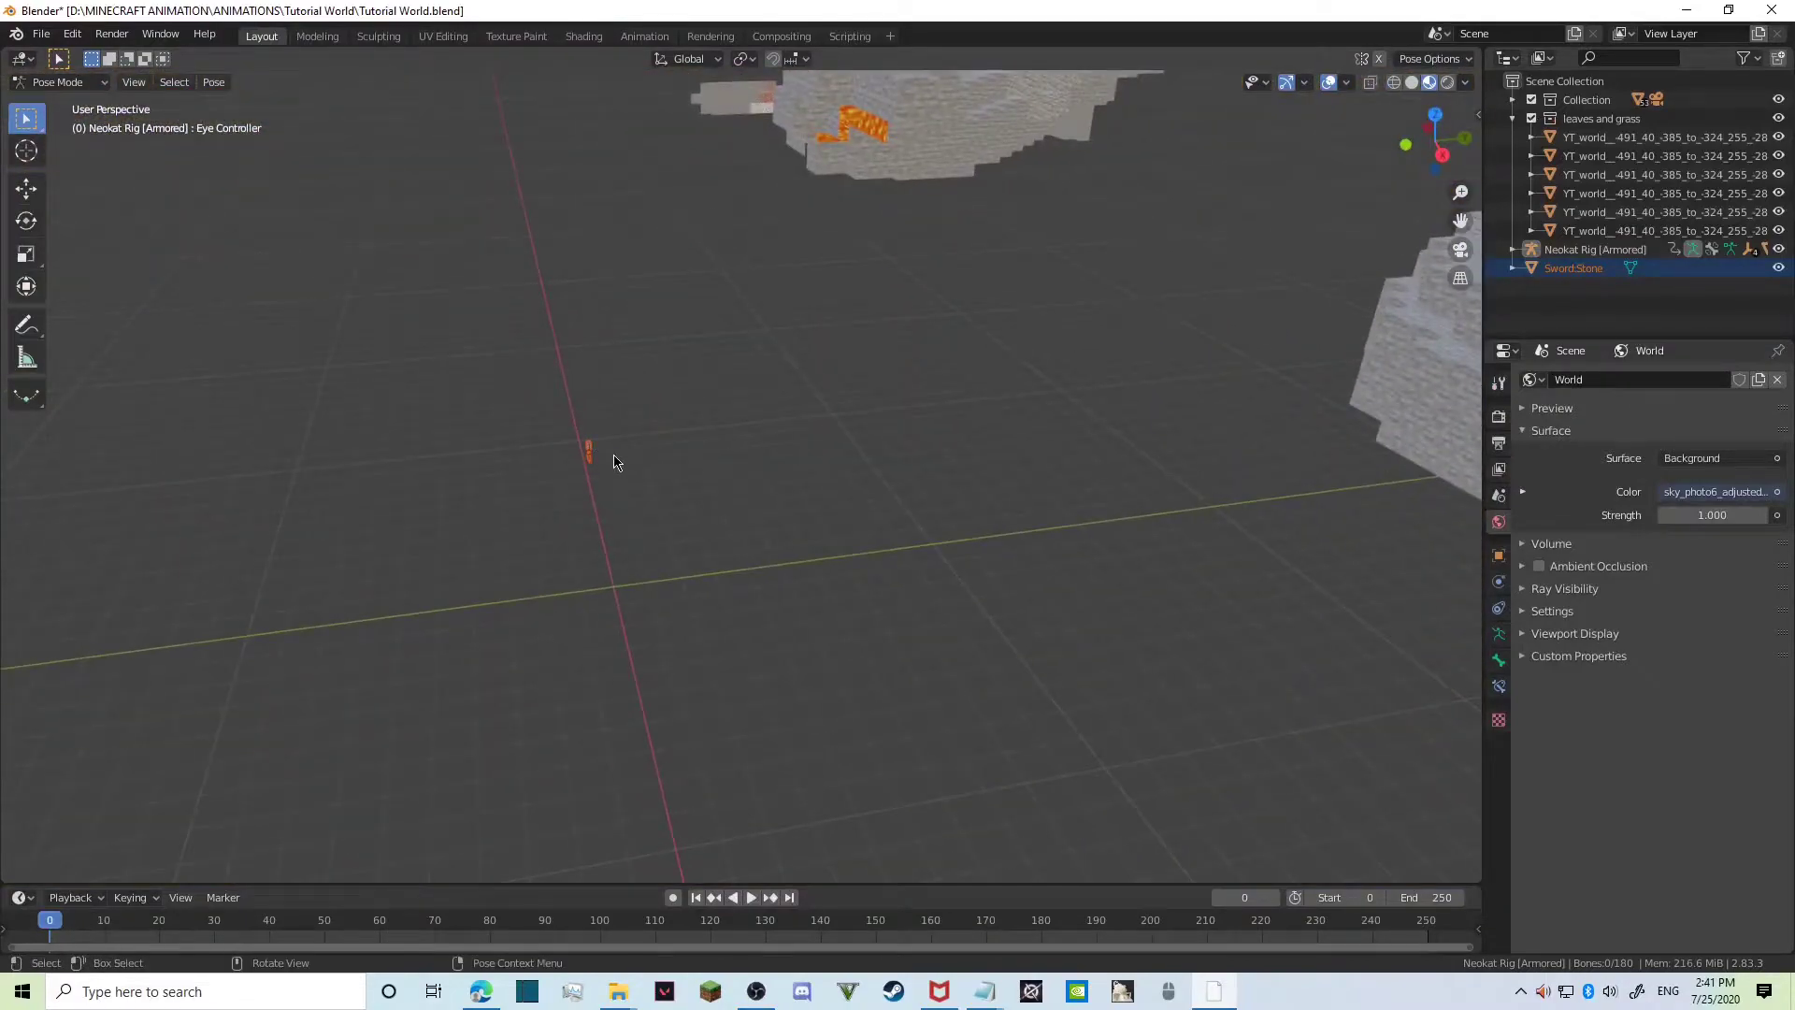
Return to the character and try to snap the sword to the 3D cursor while still in Pose Mode.
key(shift+grave)
key(e)
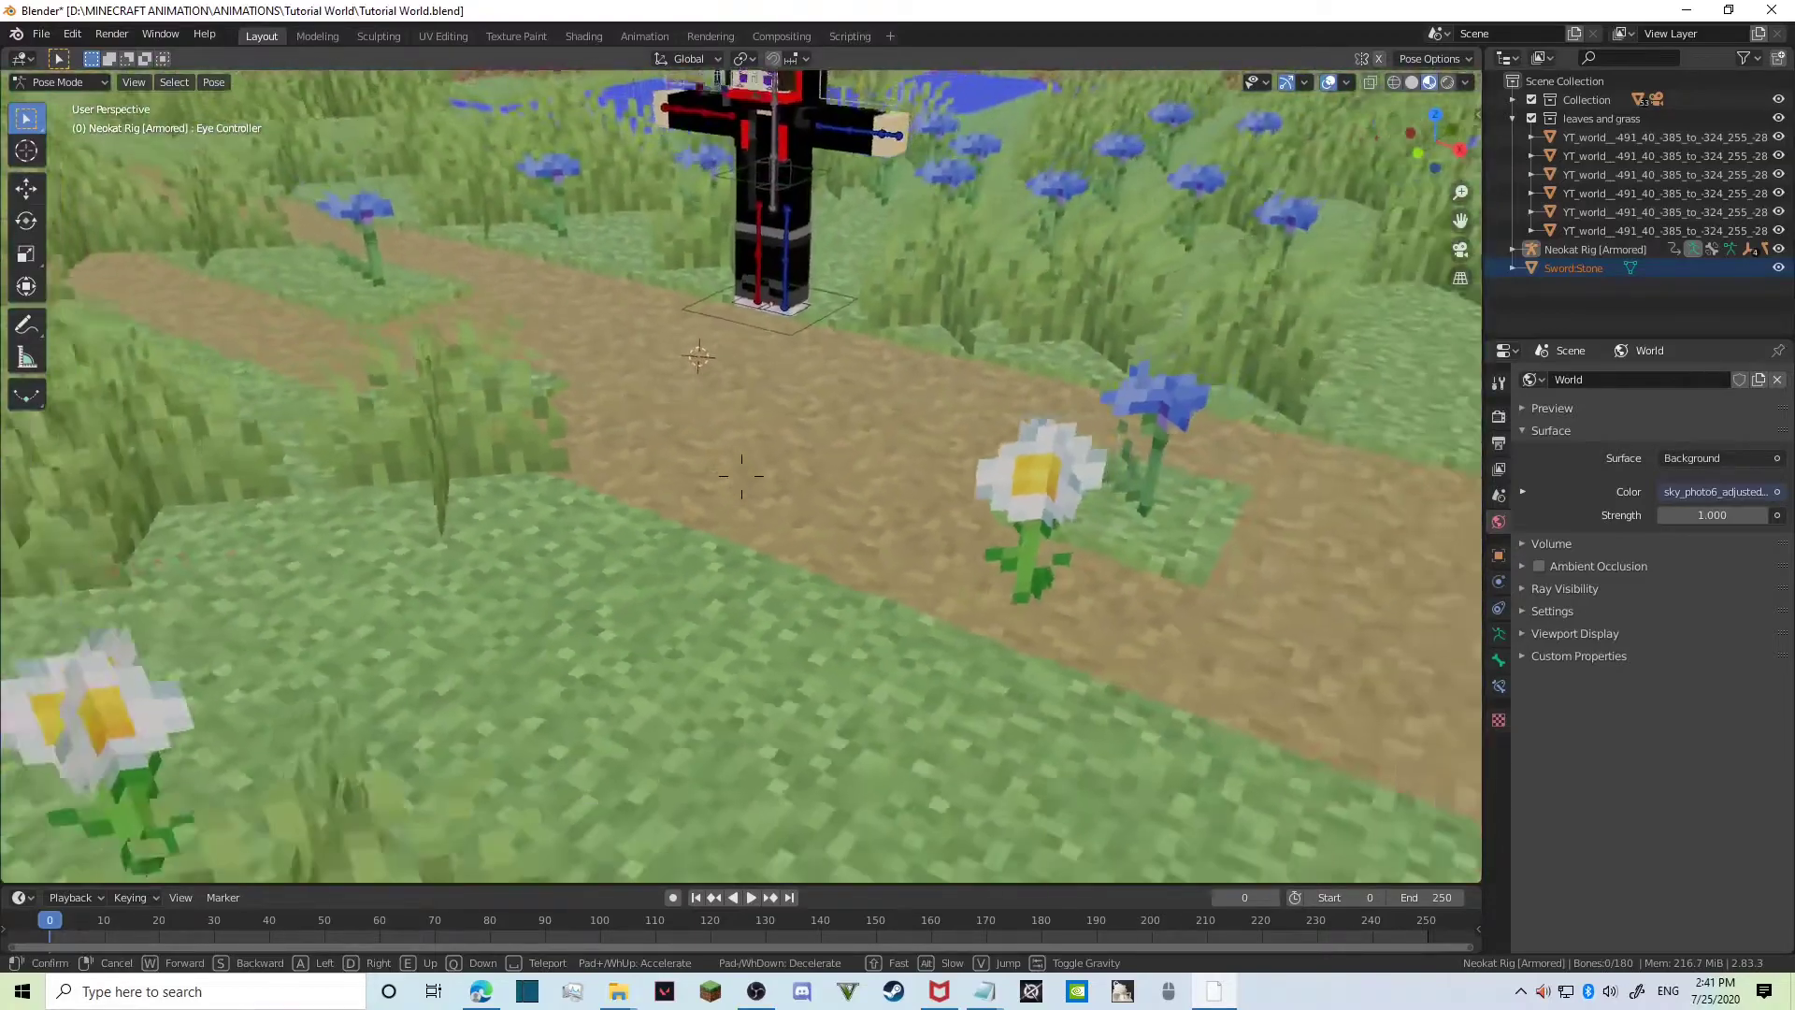
key(s)
click(741, 483)
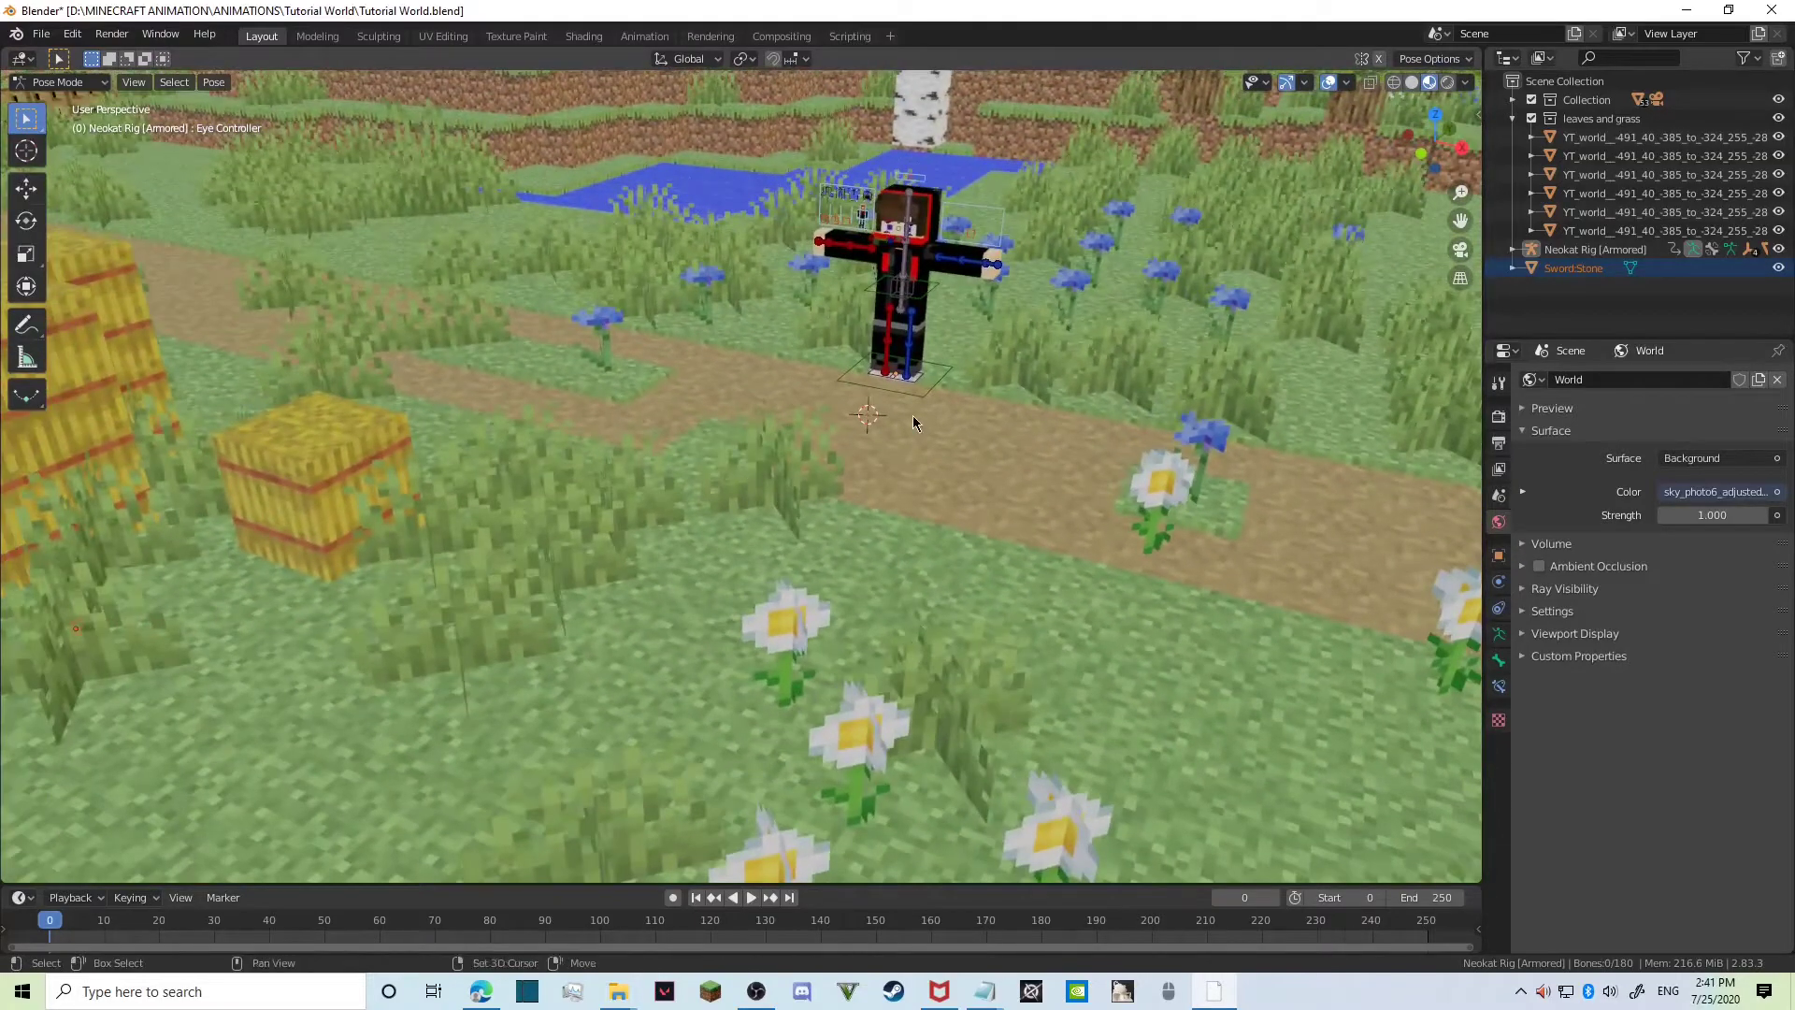
key(shift+s)
click(896, 329)
key(shift+grave)
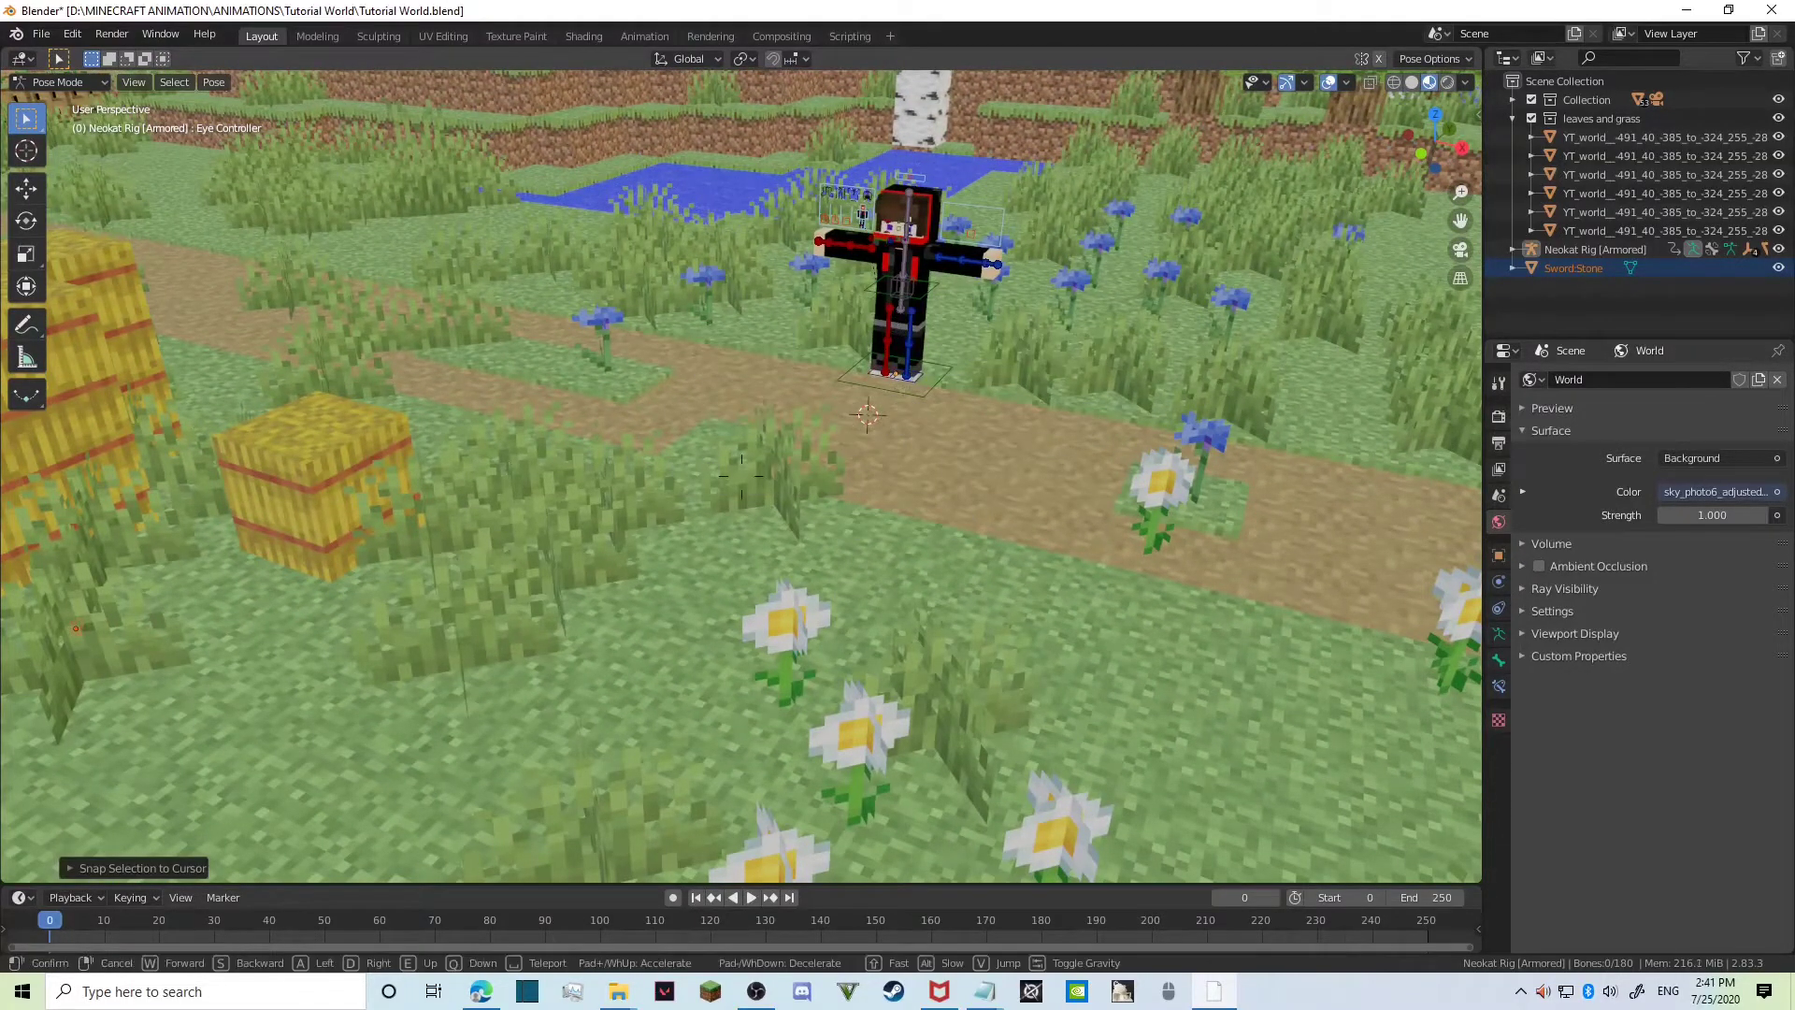
key(w)
key(s)
click(741, 483)
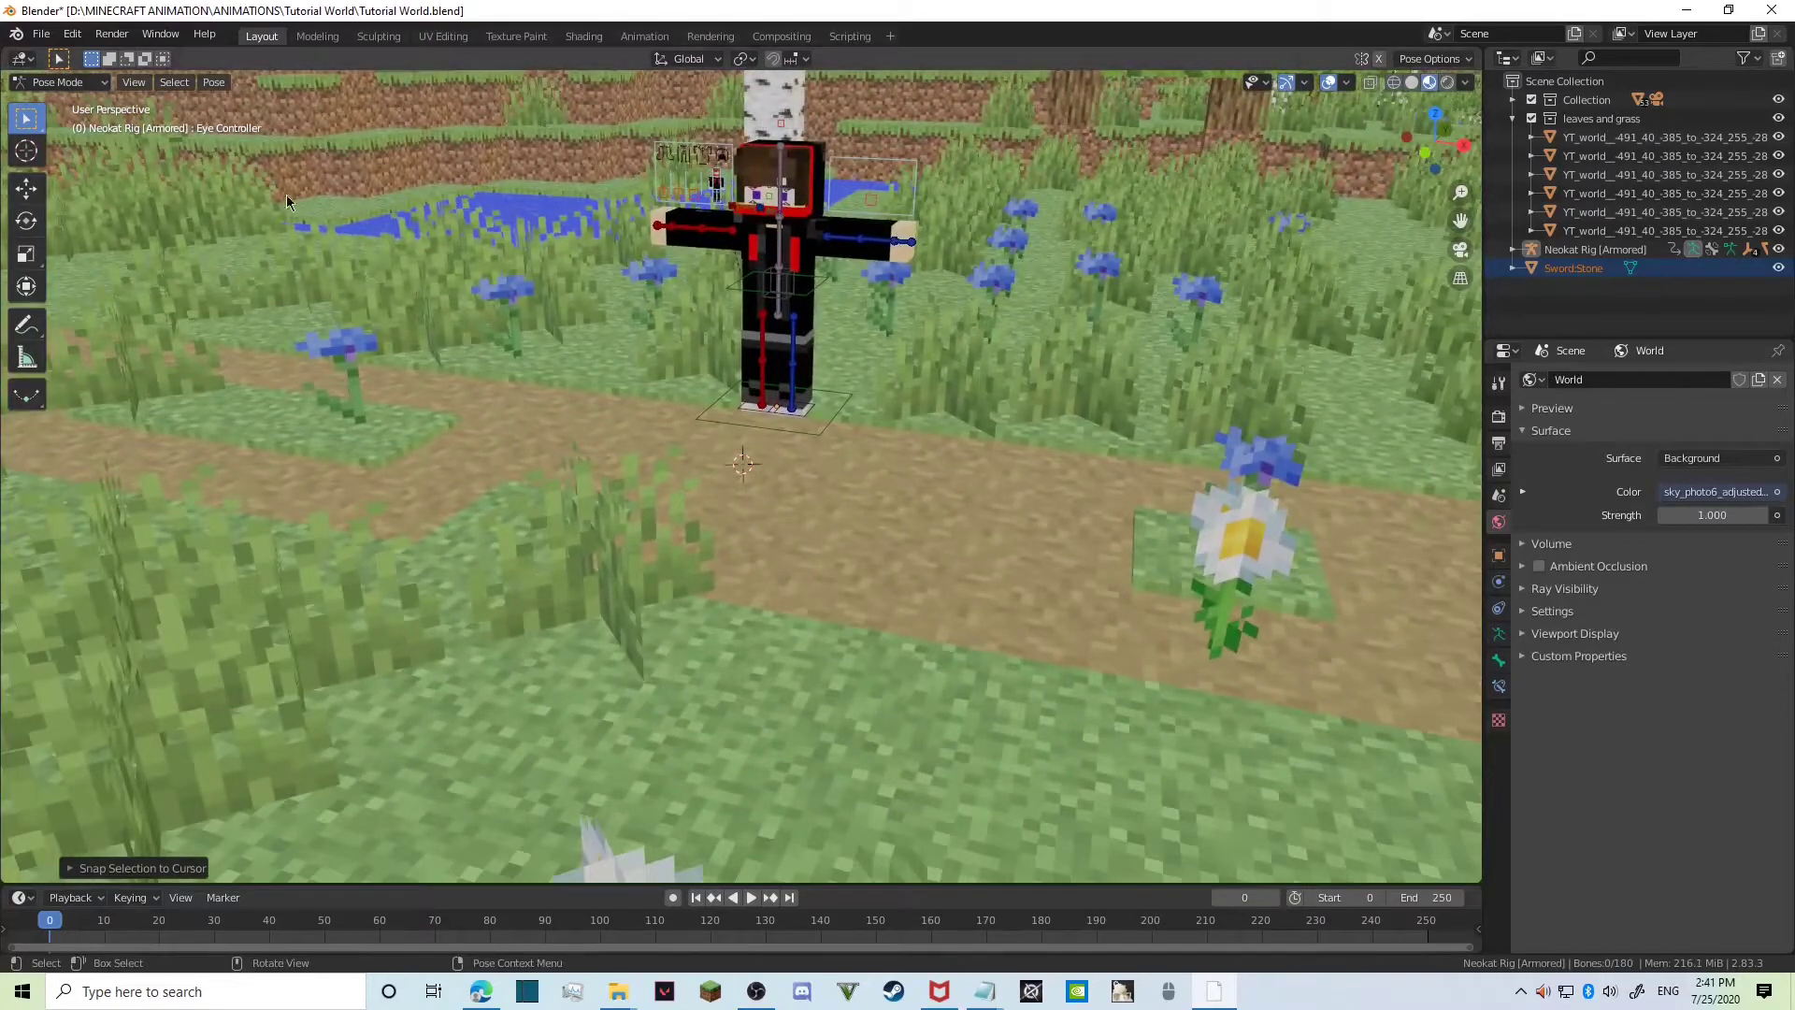
Return to Object Mode and snap the selected stone sword to the 3D cursor in front of the rig.
key(ctrl+Tab)
key(shift+s)
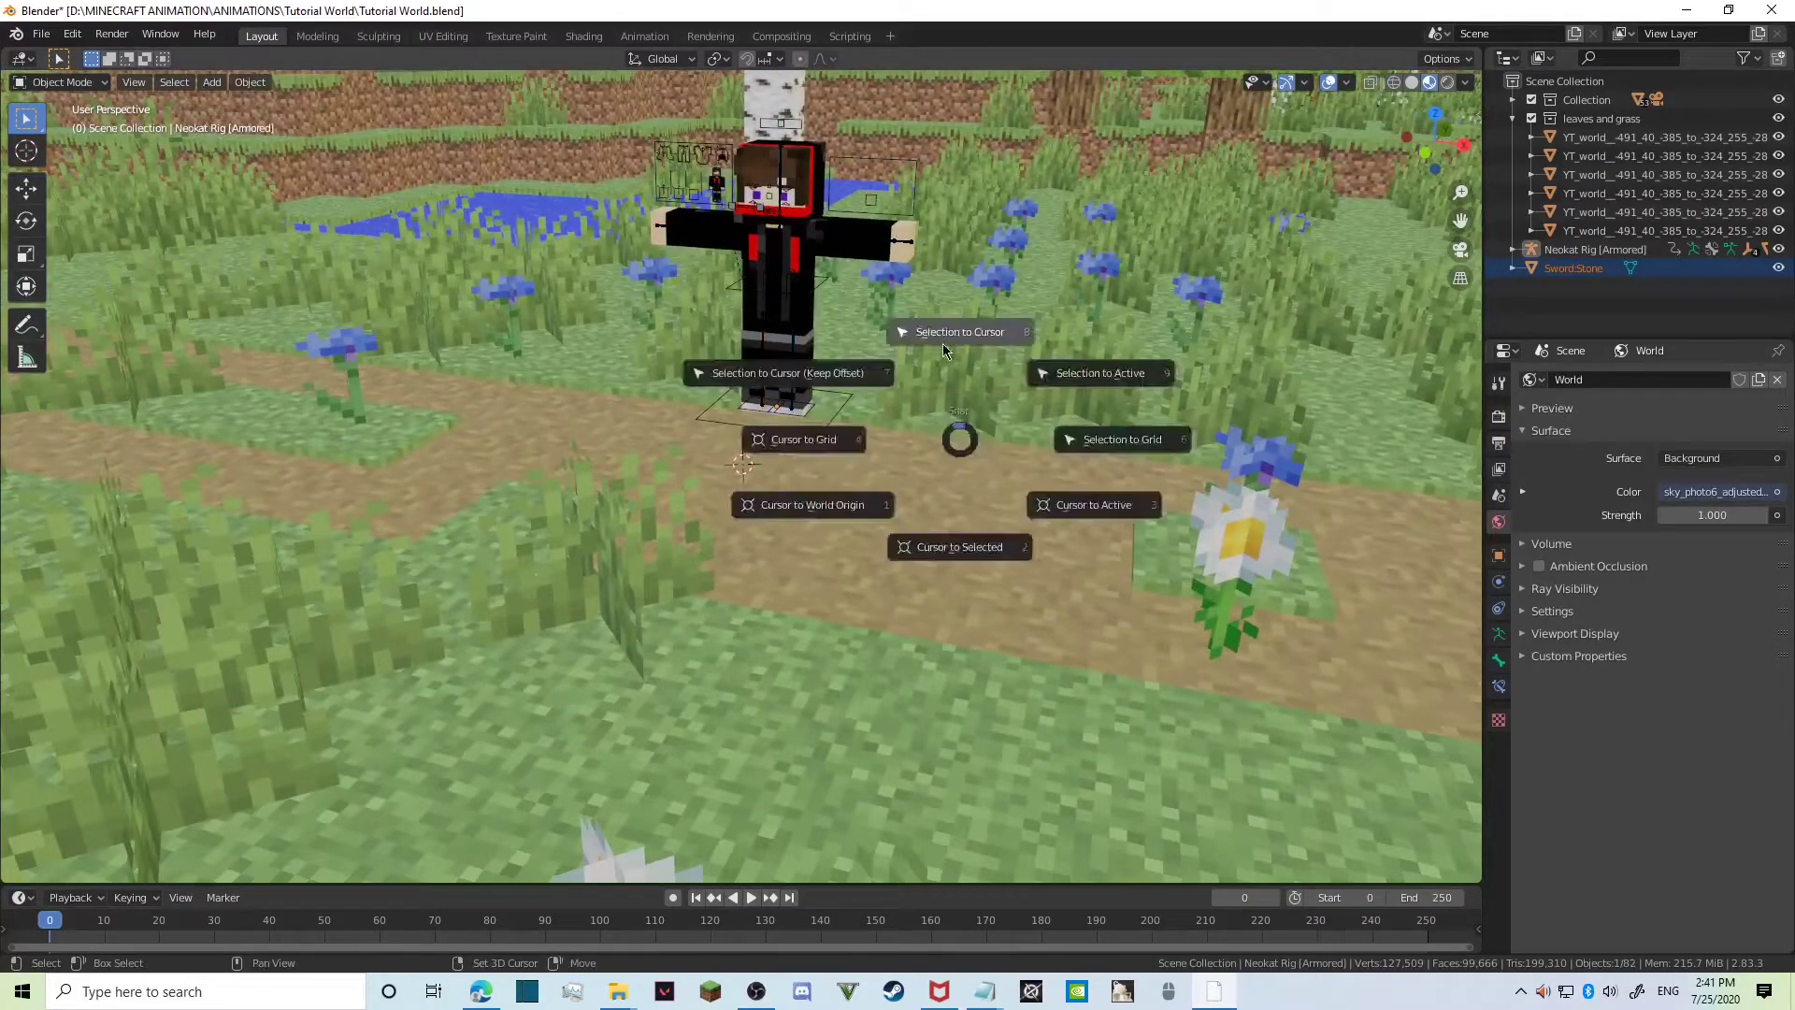
click(949, 331)
key(shift+grave)
key(w)
key(s)
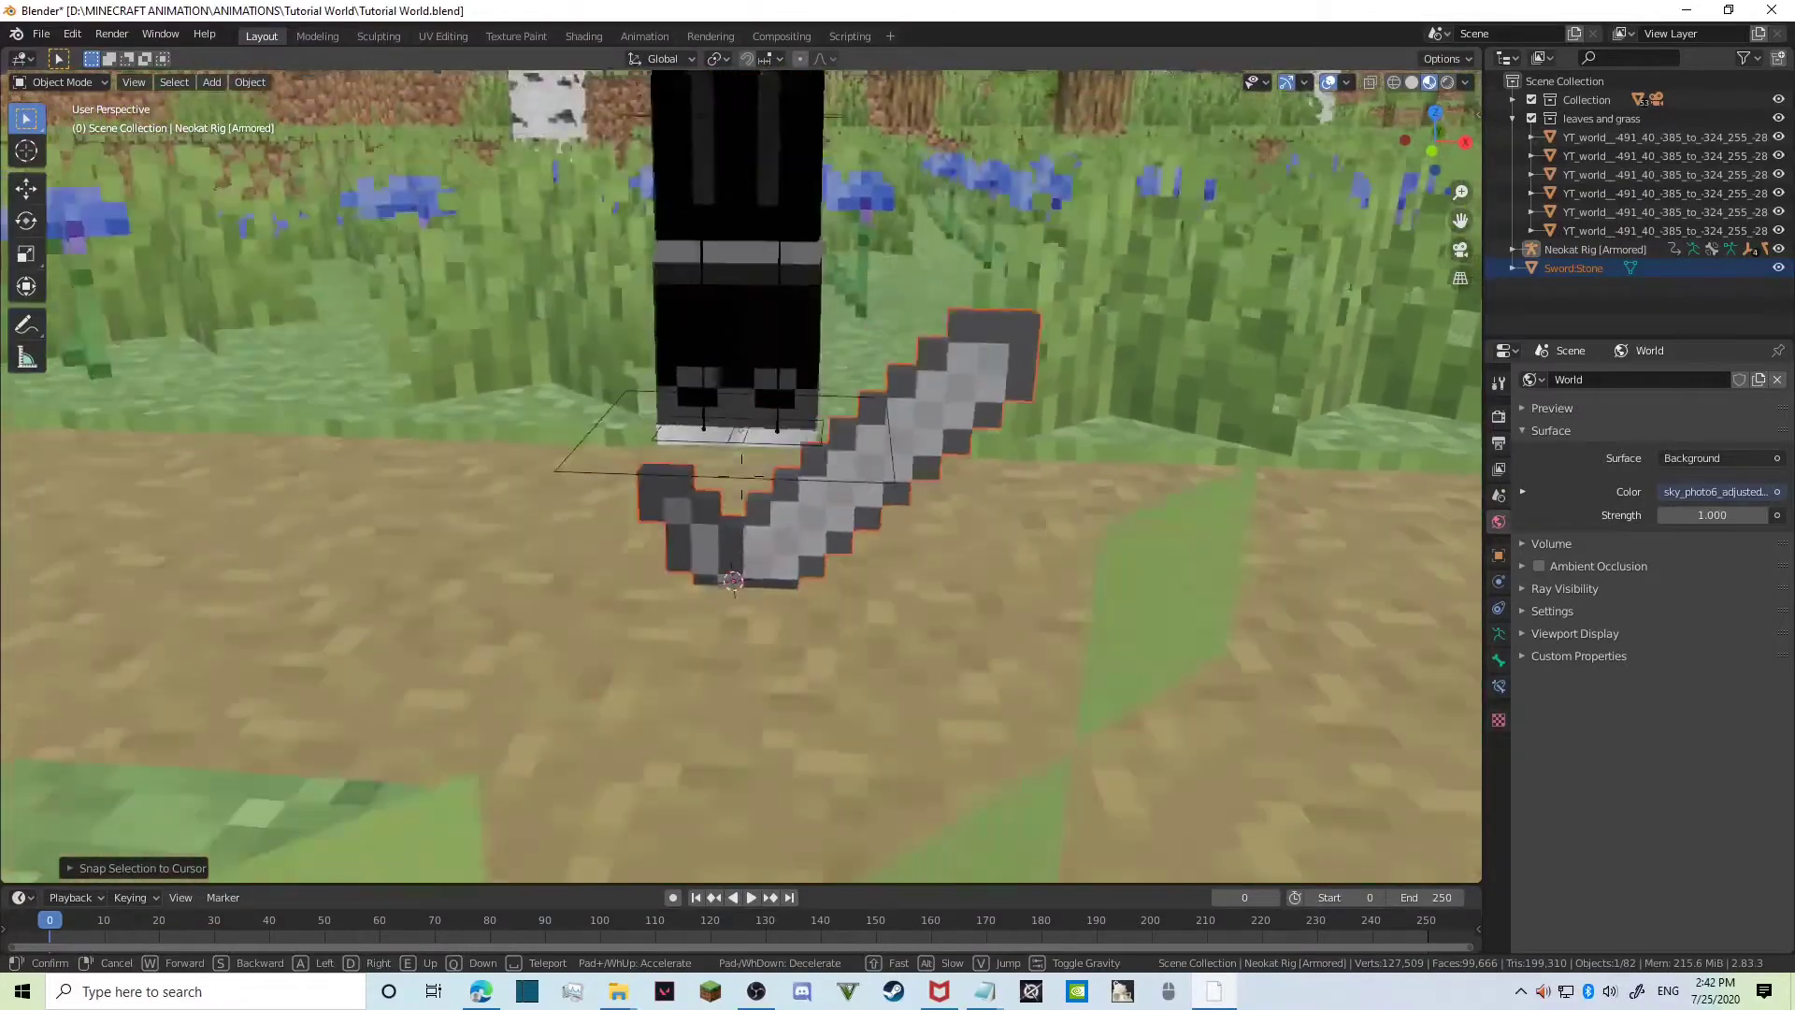
click(741, 476)
key(r)
key(r)
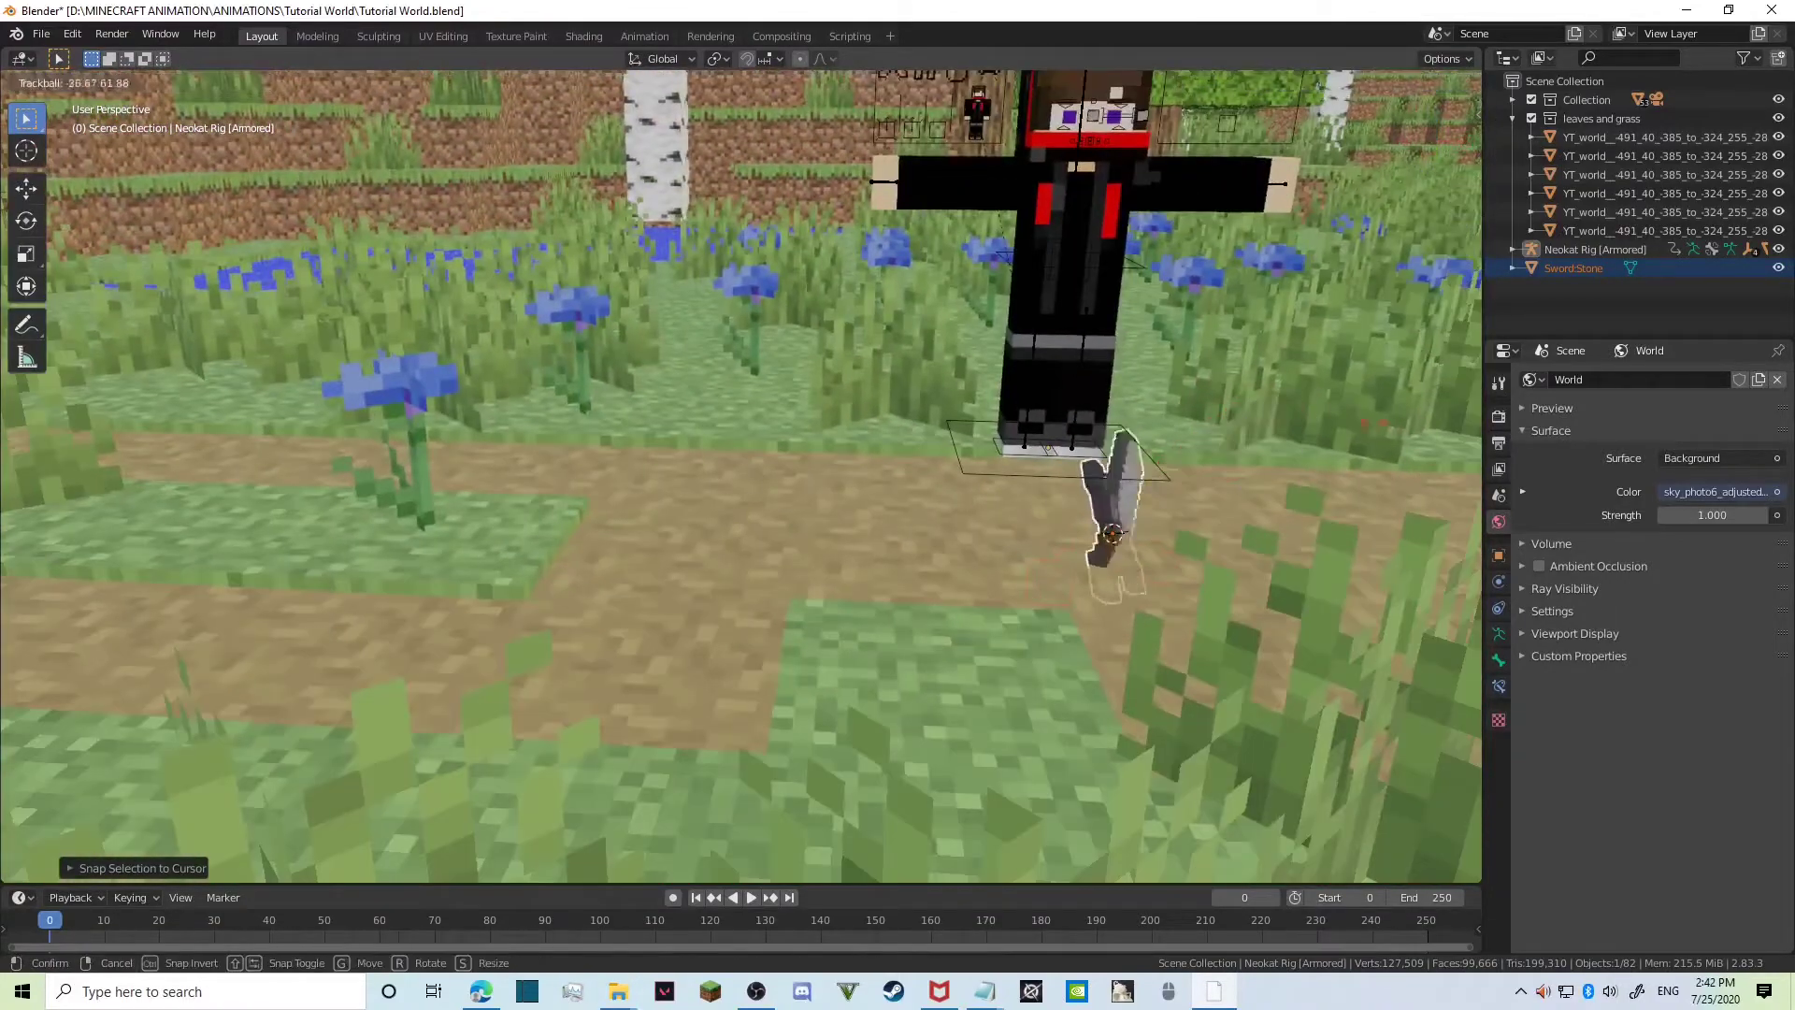
right_click(635, 851)
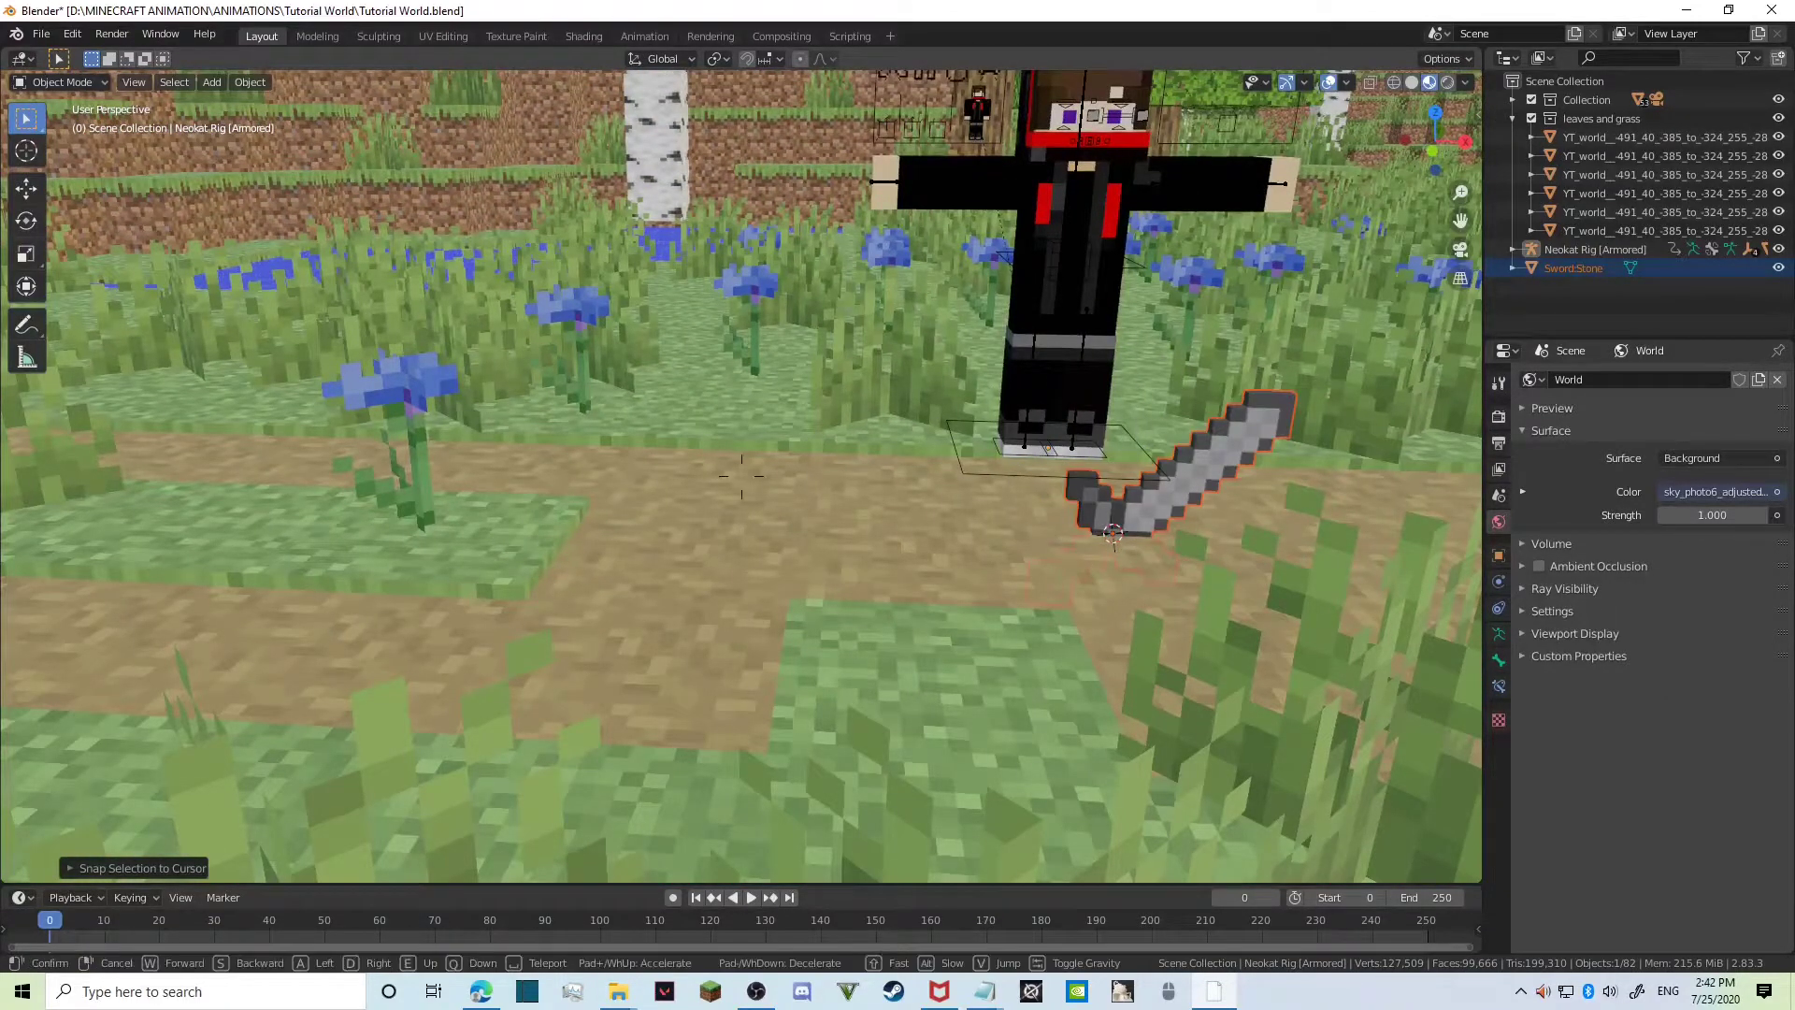
Get close to the stone sword and bring up the Dynamic Parent rigging options.
key(w)
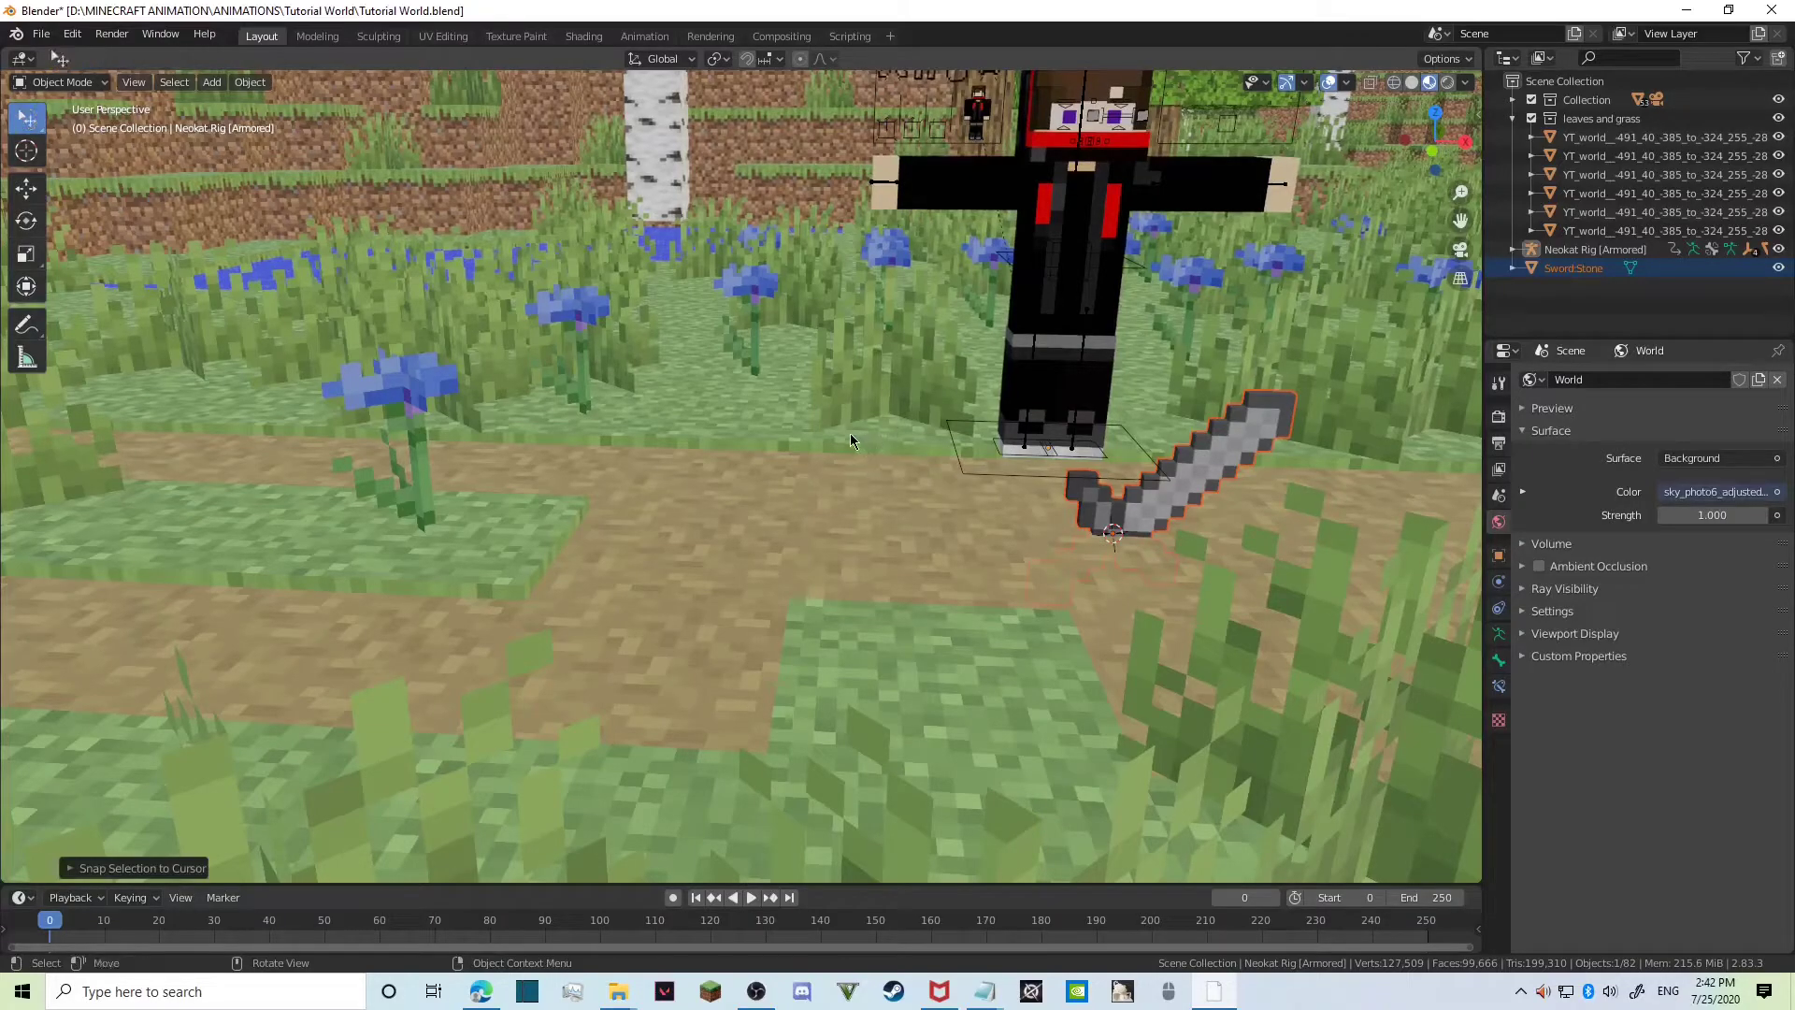
key(shift+grave)
key(w)
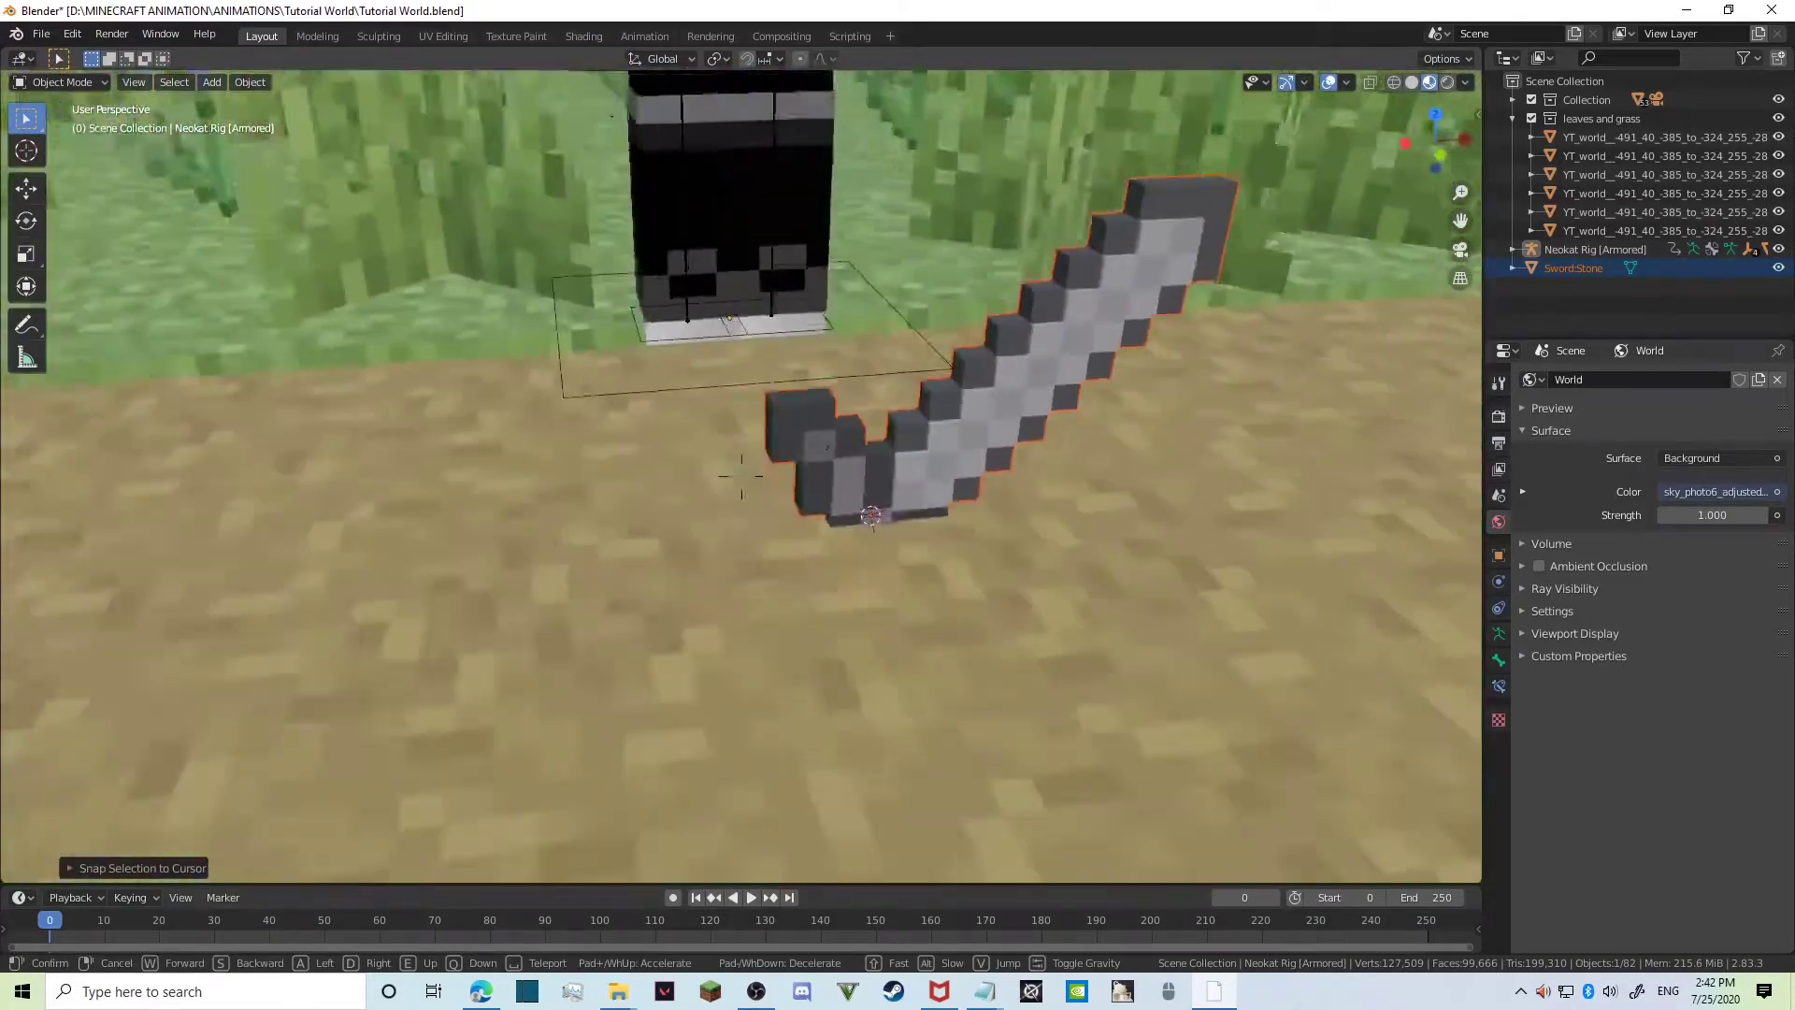
key(s)
key(w)
click(777, 458)
key(n)
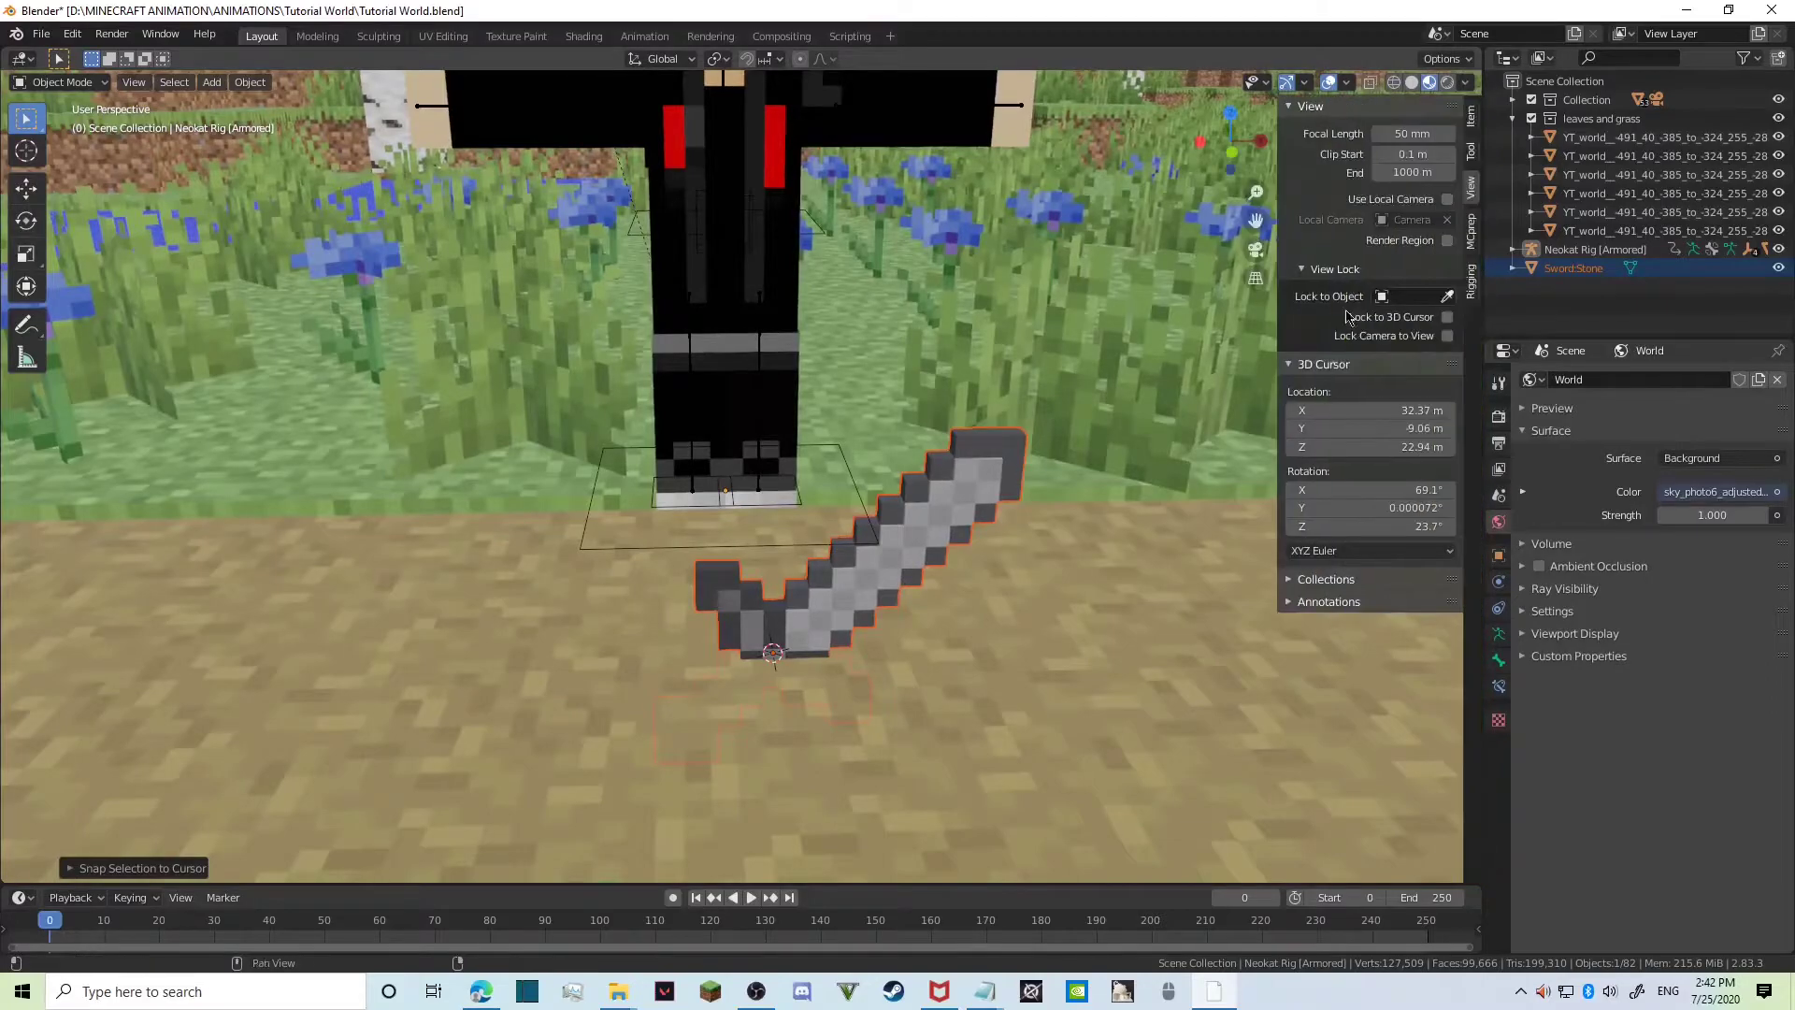
click(1469, 280)
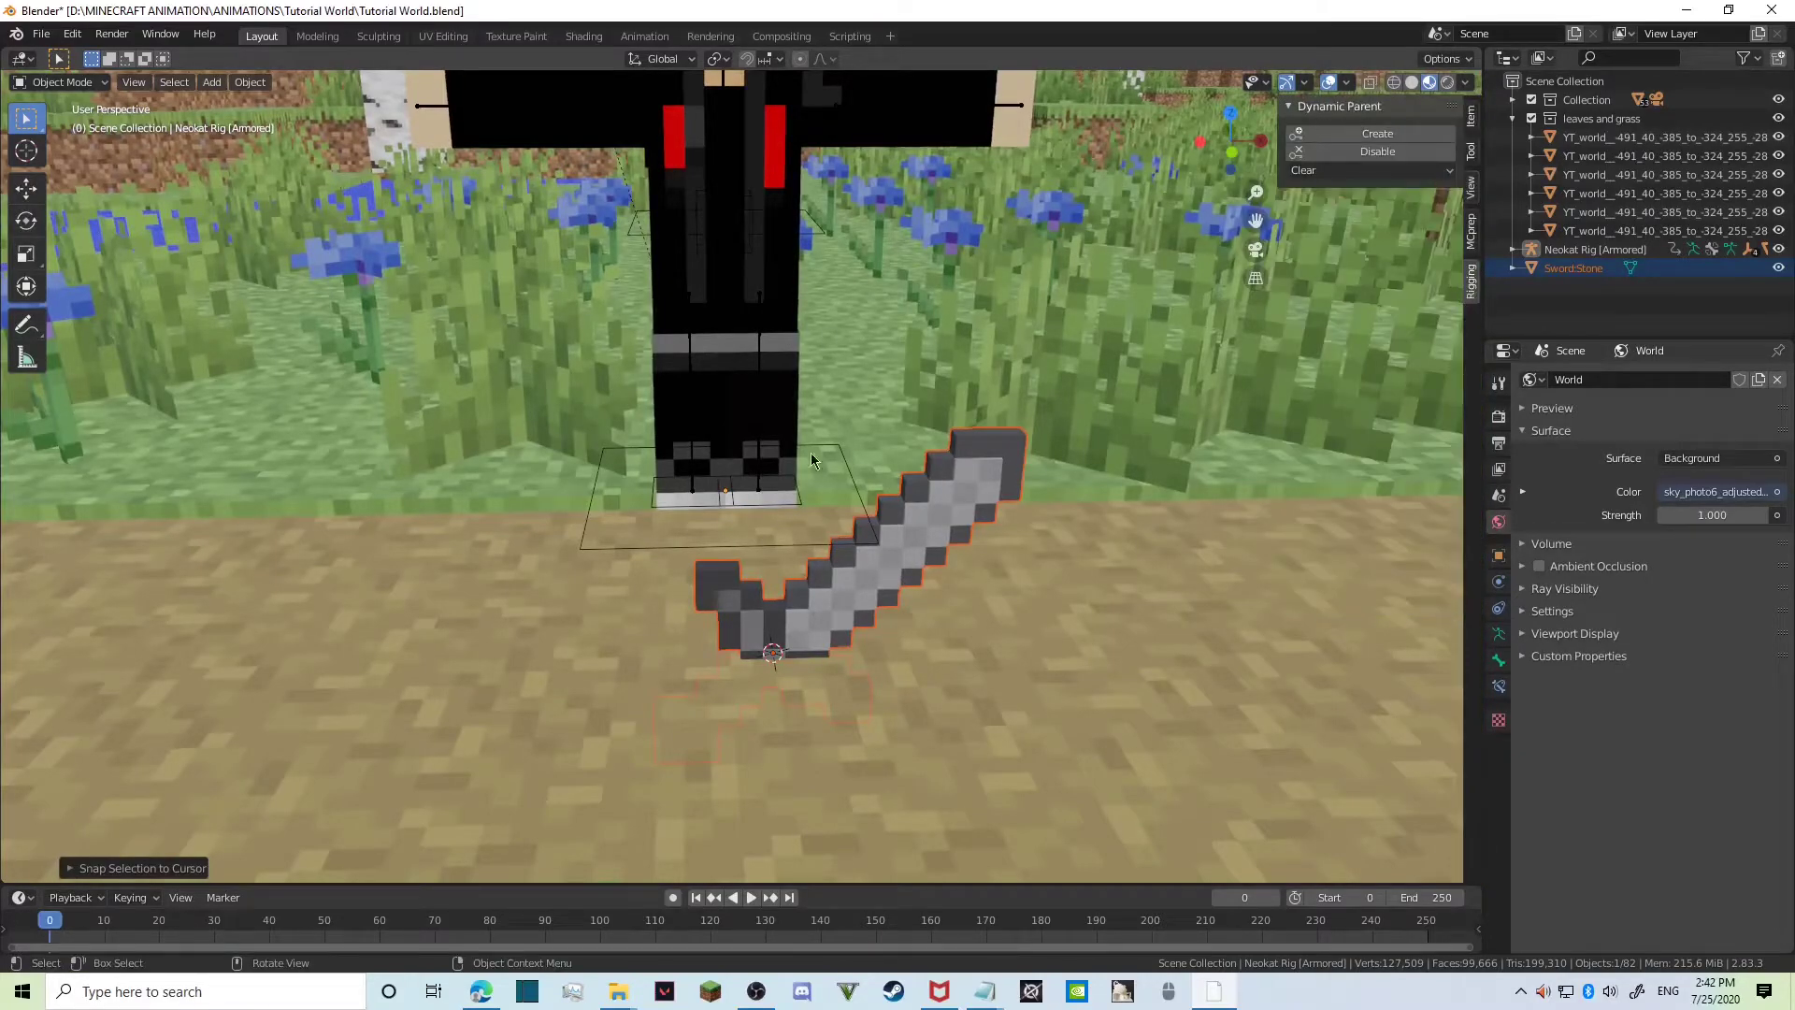
Examine the rig and the stone sword from several angles and hide the sidebar.
key(shift+grave)
key(s)
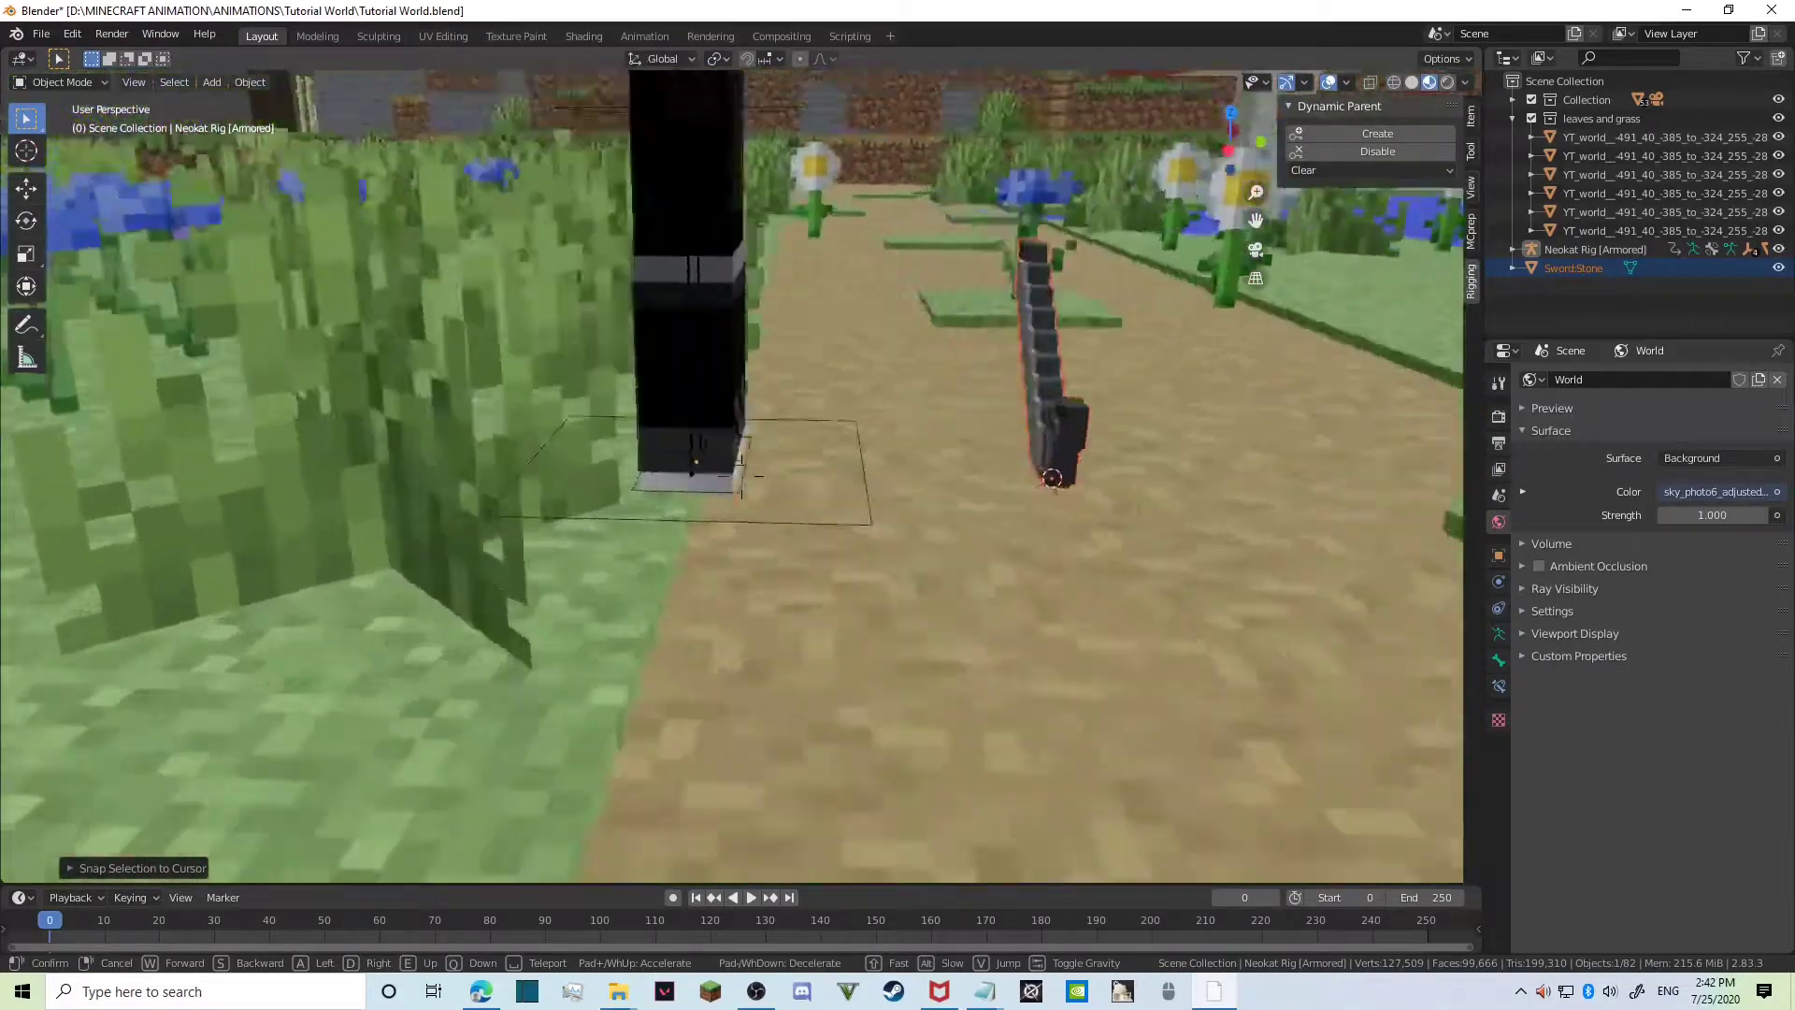
key(s)
key(d)
key(w)
key(s)
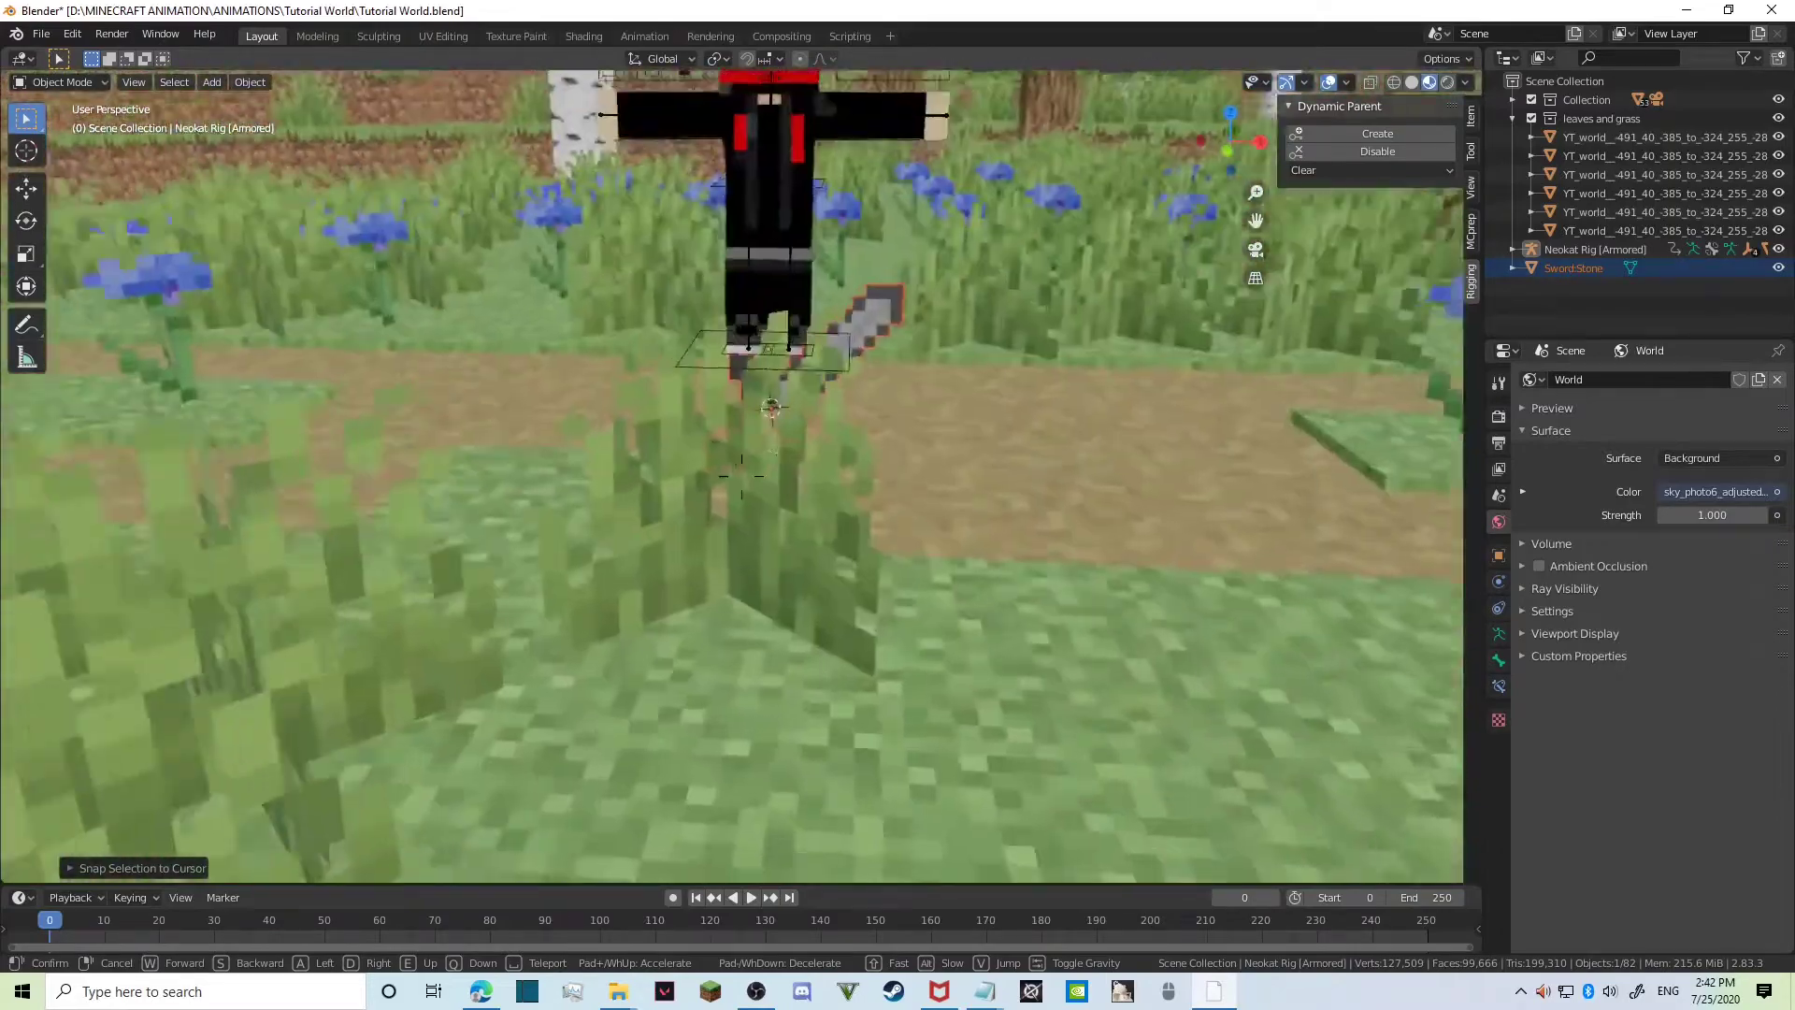
key(w)
key(s)
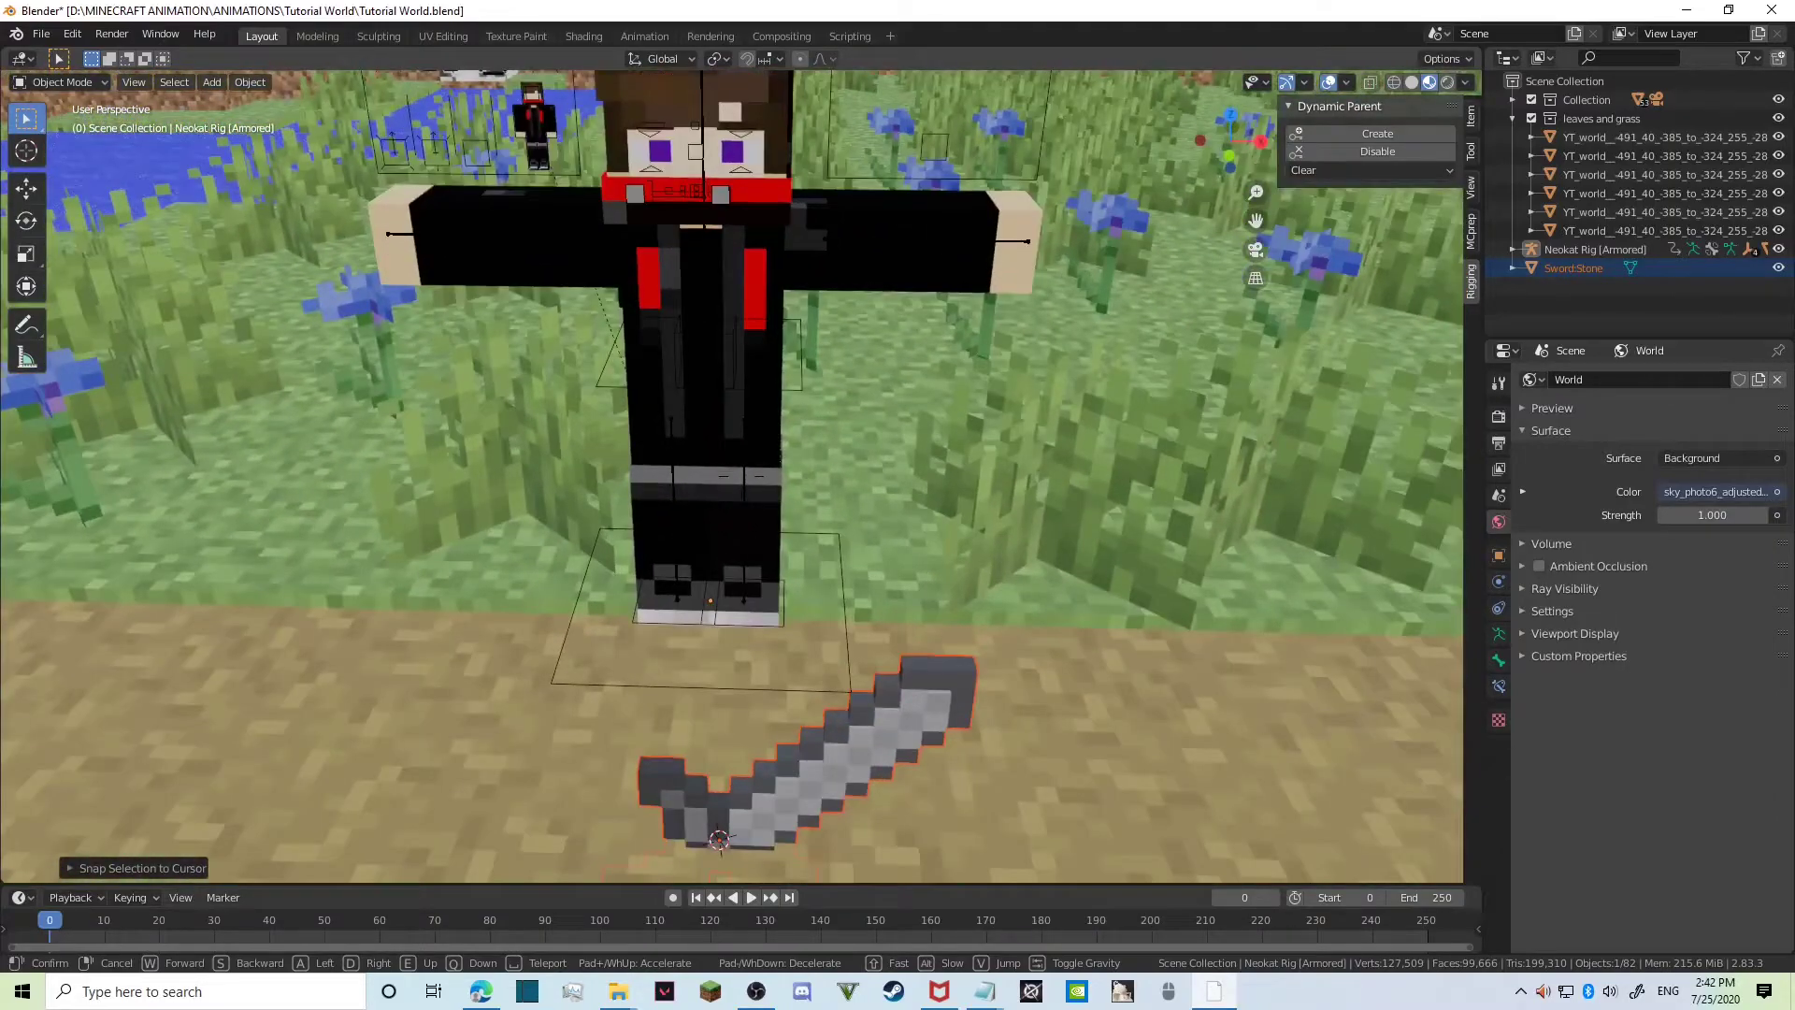
click(743, 483)
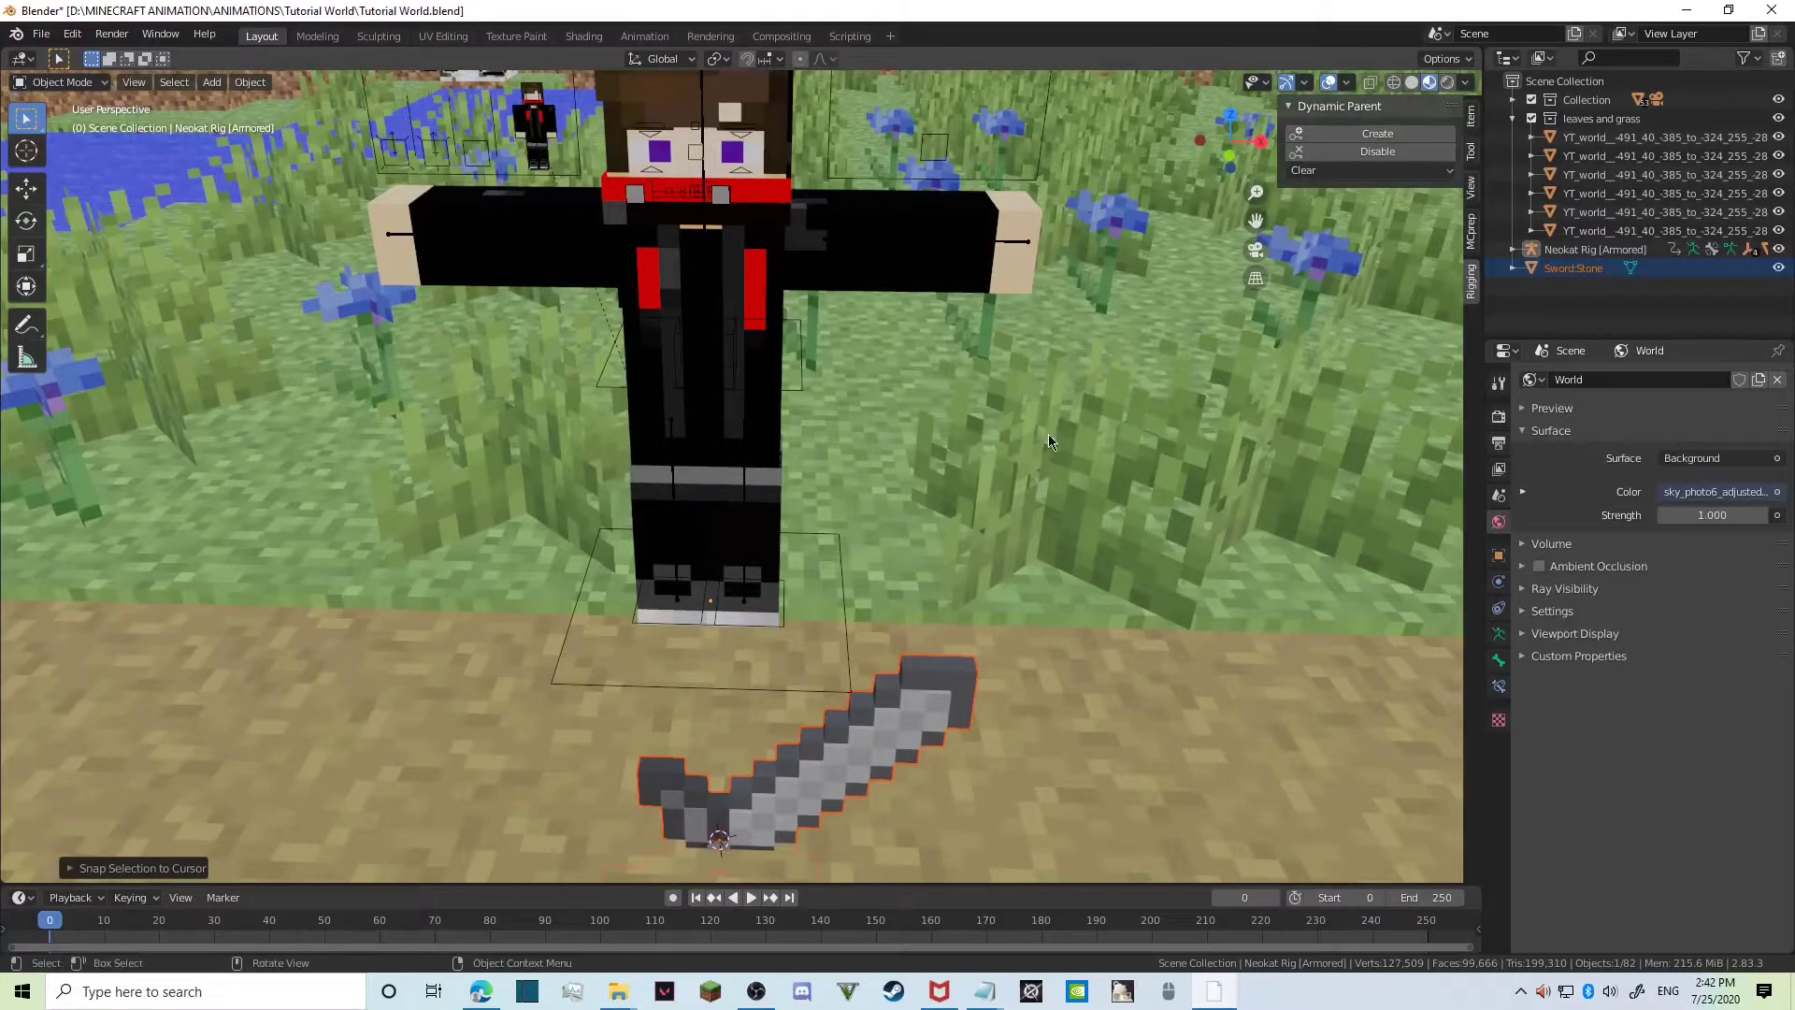
key(n)
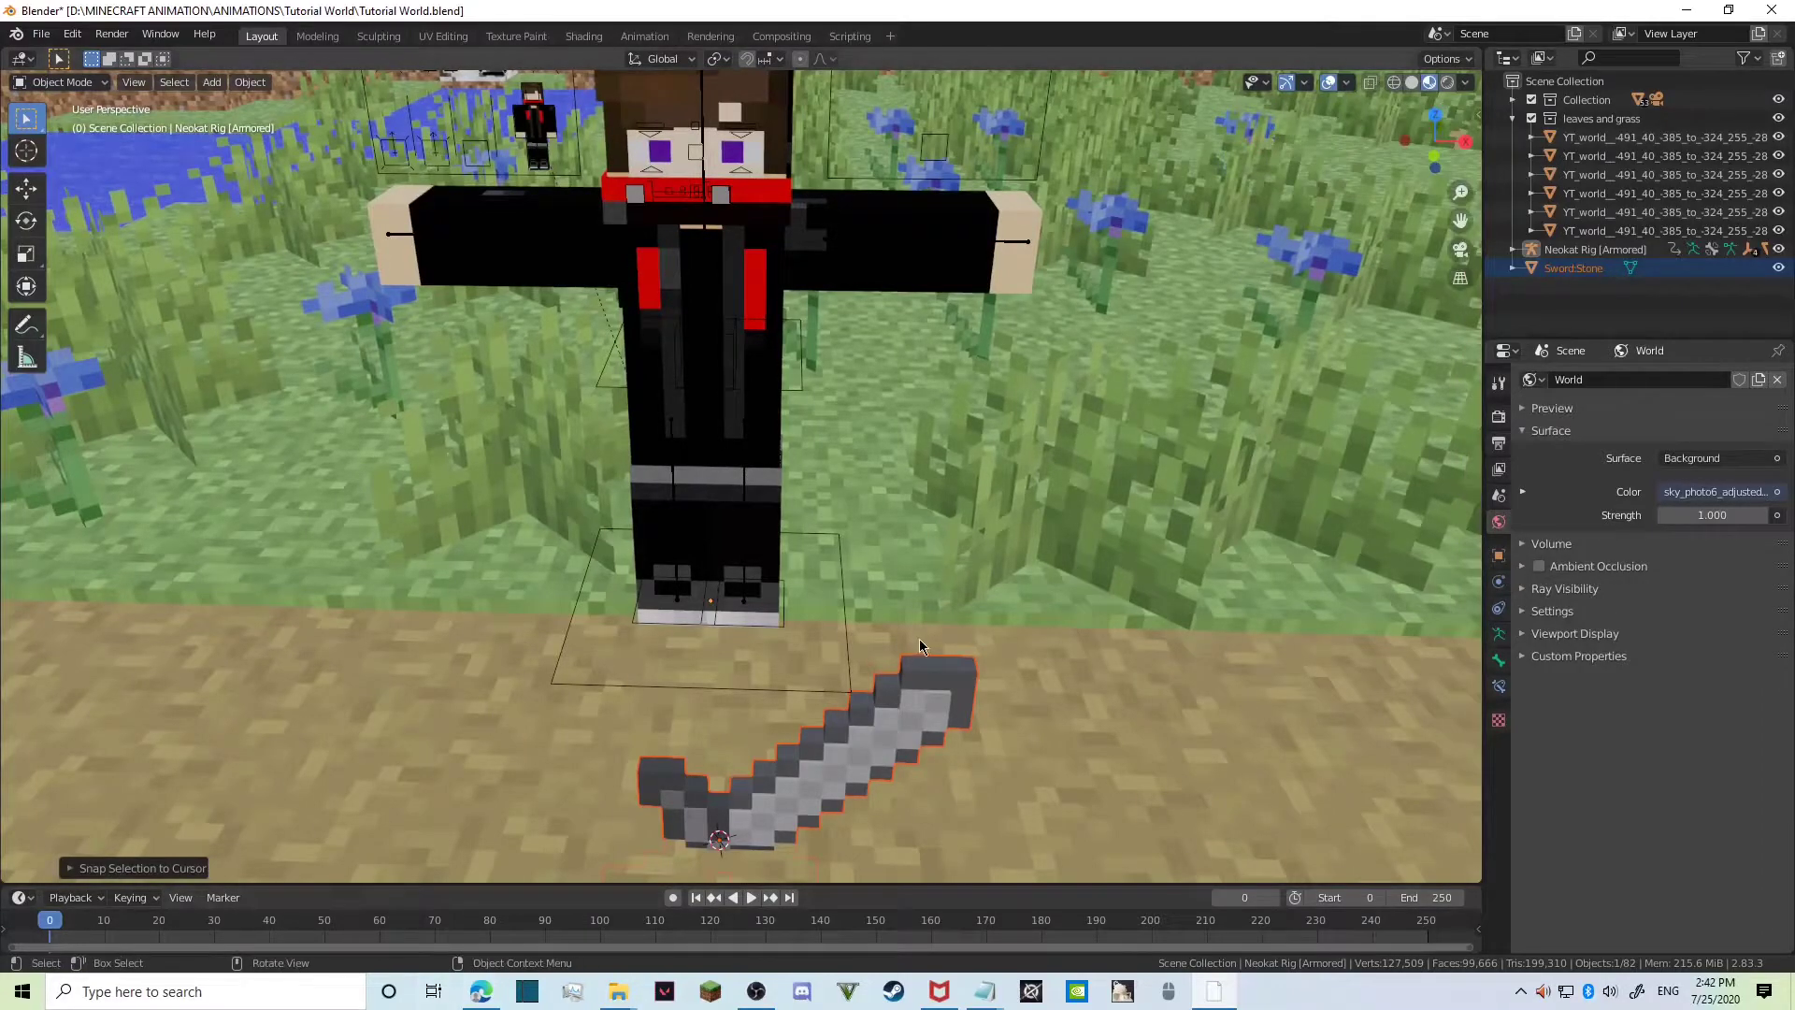
Survey the village terrain, select the house's oak log mesh and show its material settings.
key(shift+grave)
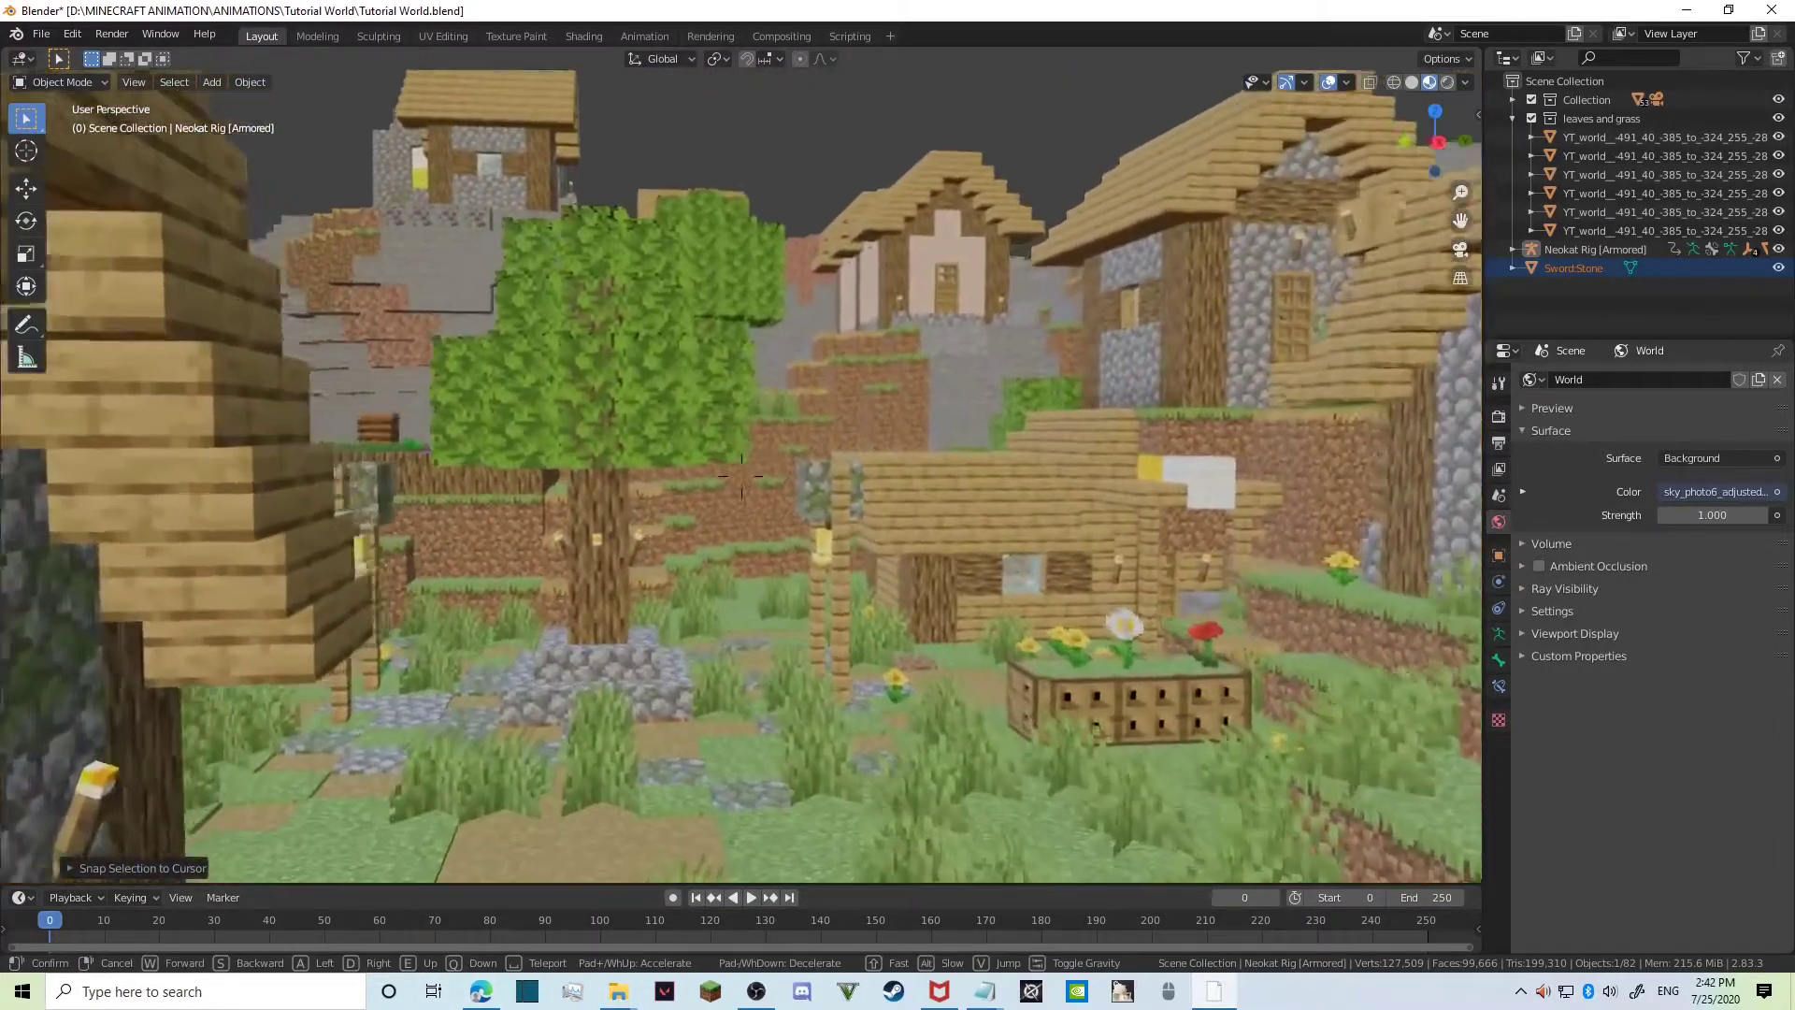
key(w)
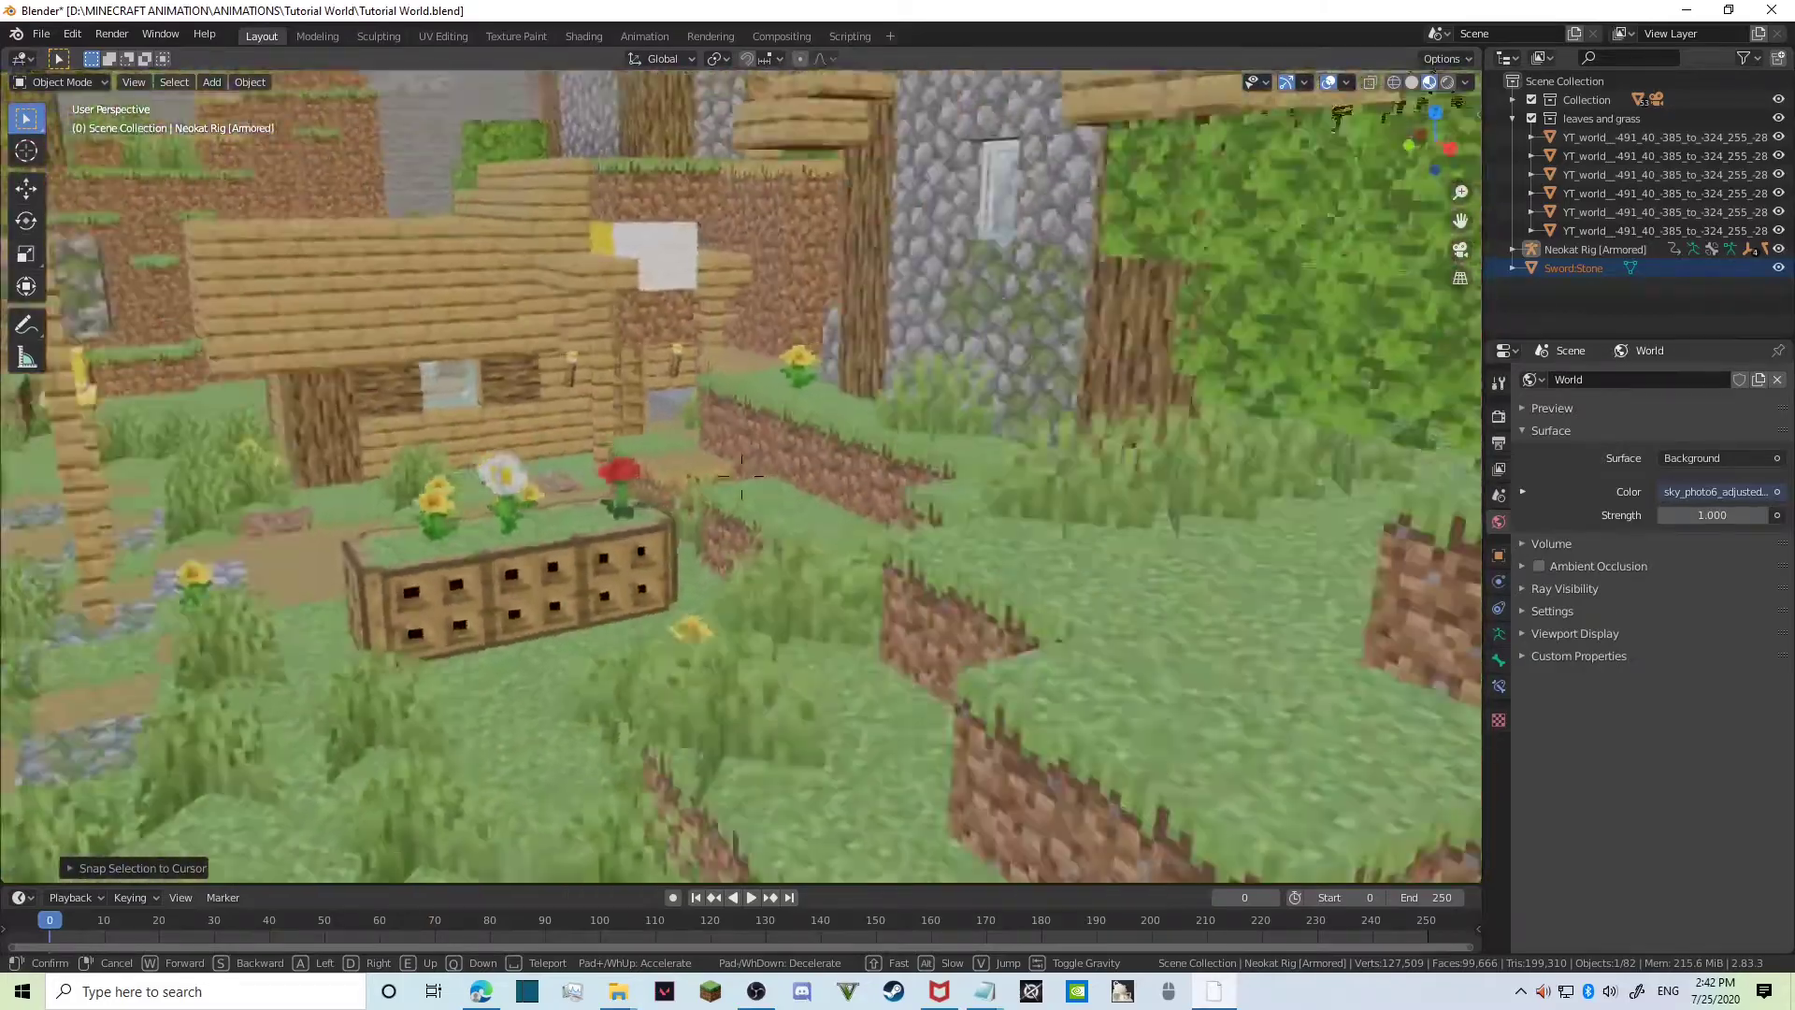
key(s)
key(w)
key(a)
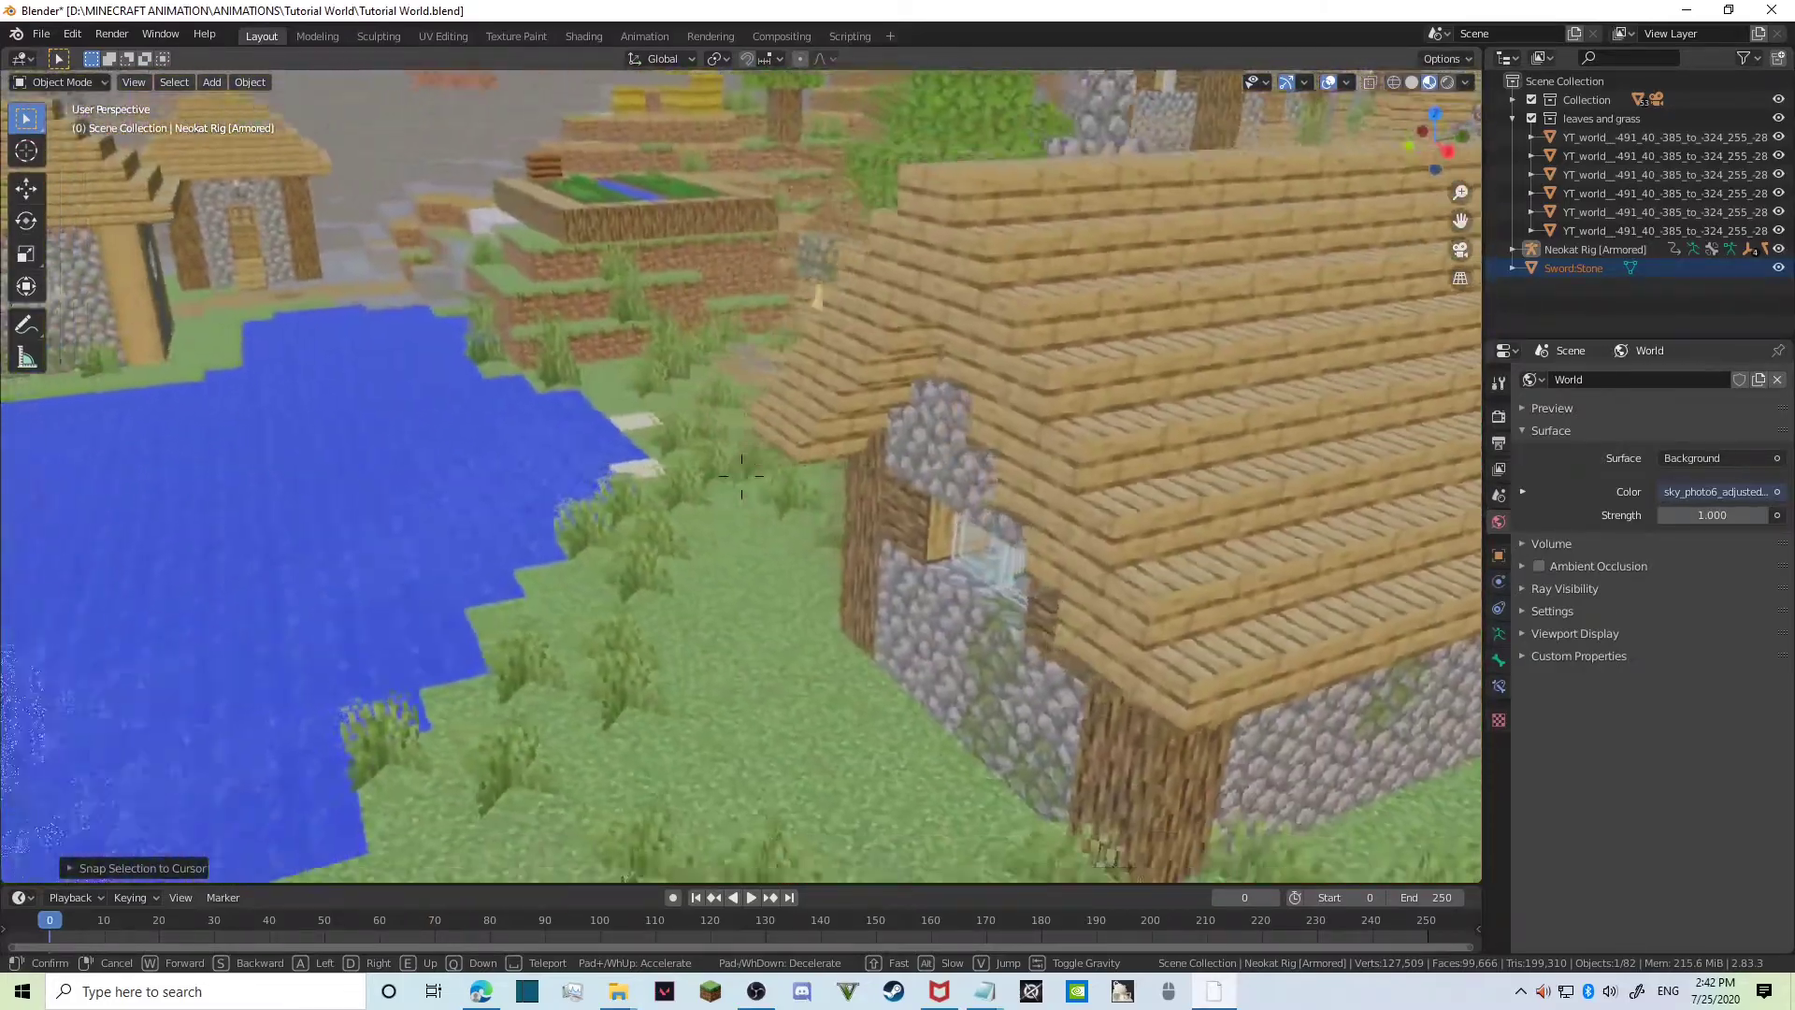
key(s)
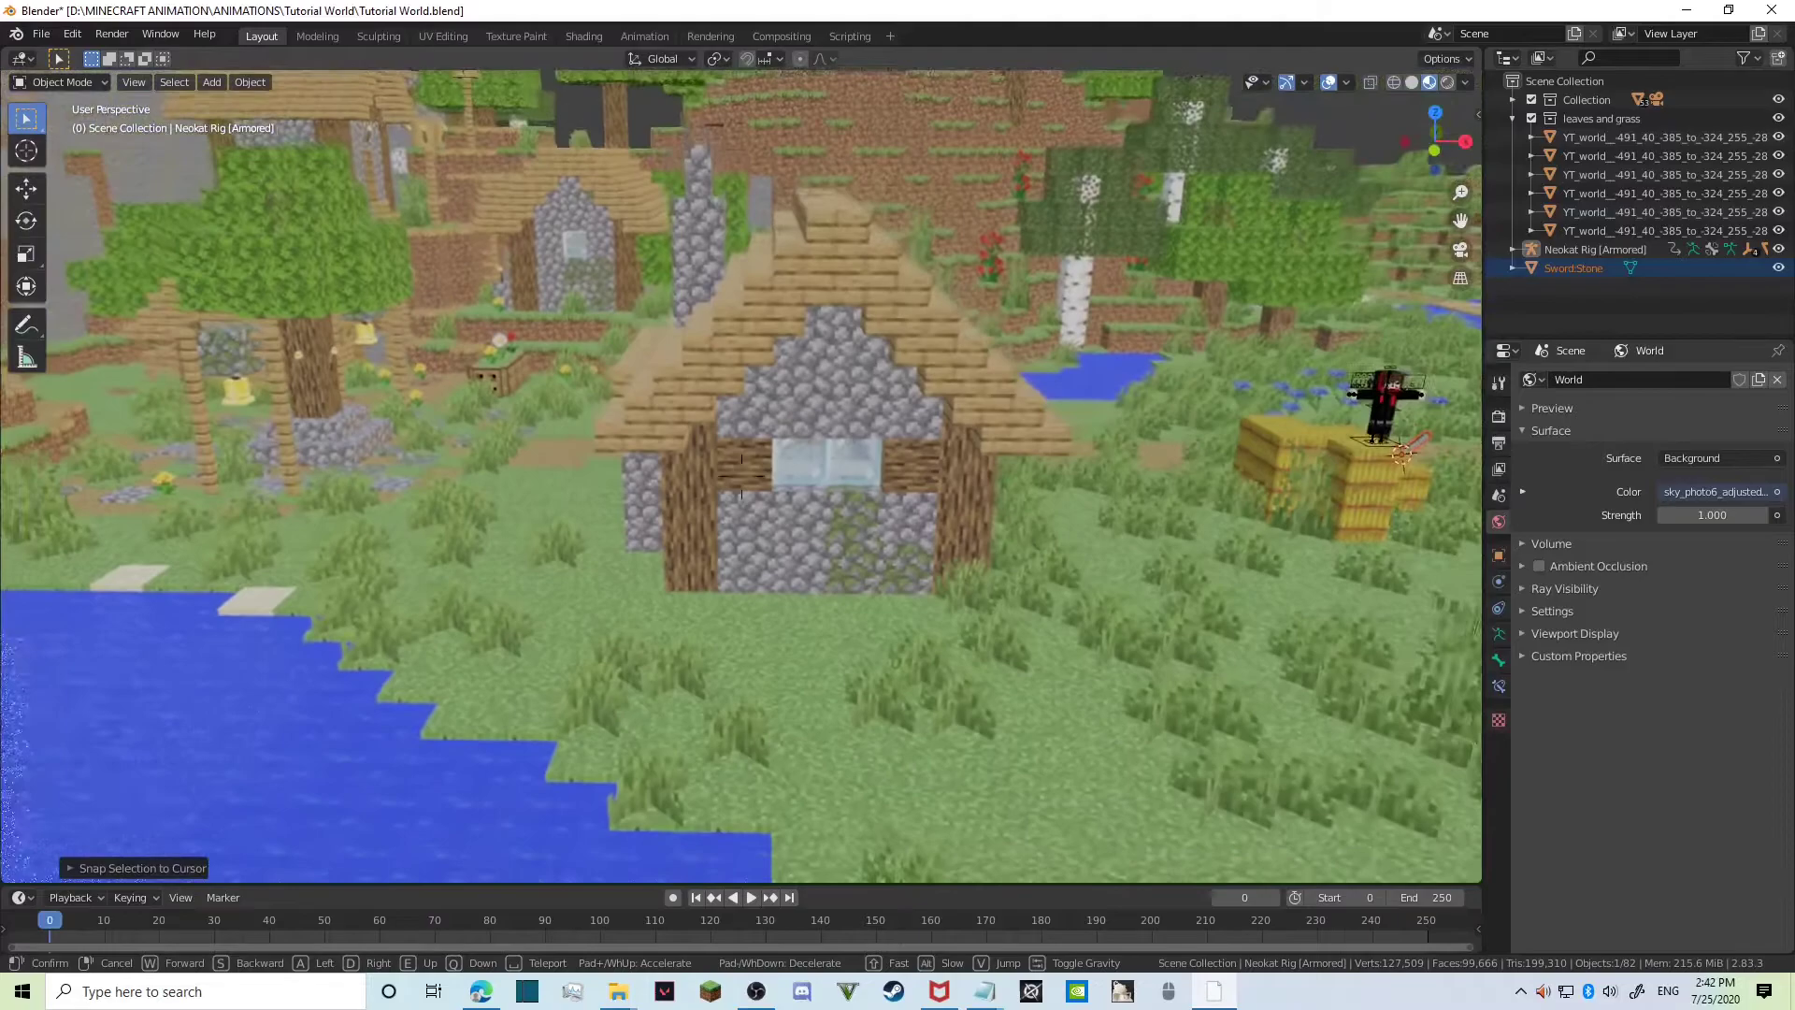
click(741, 475)
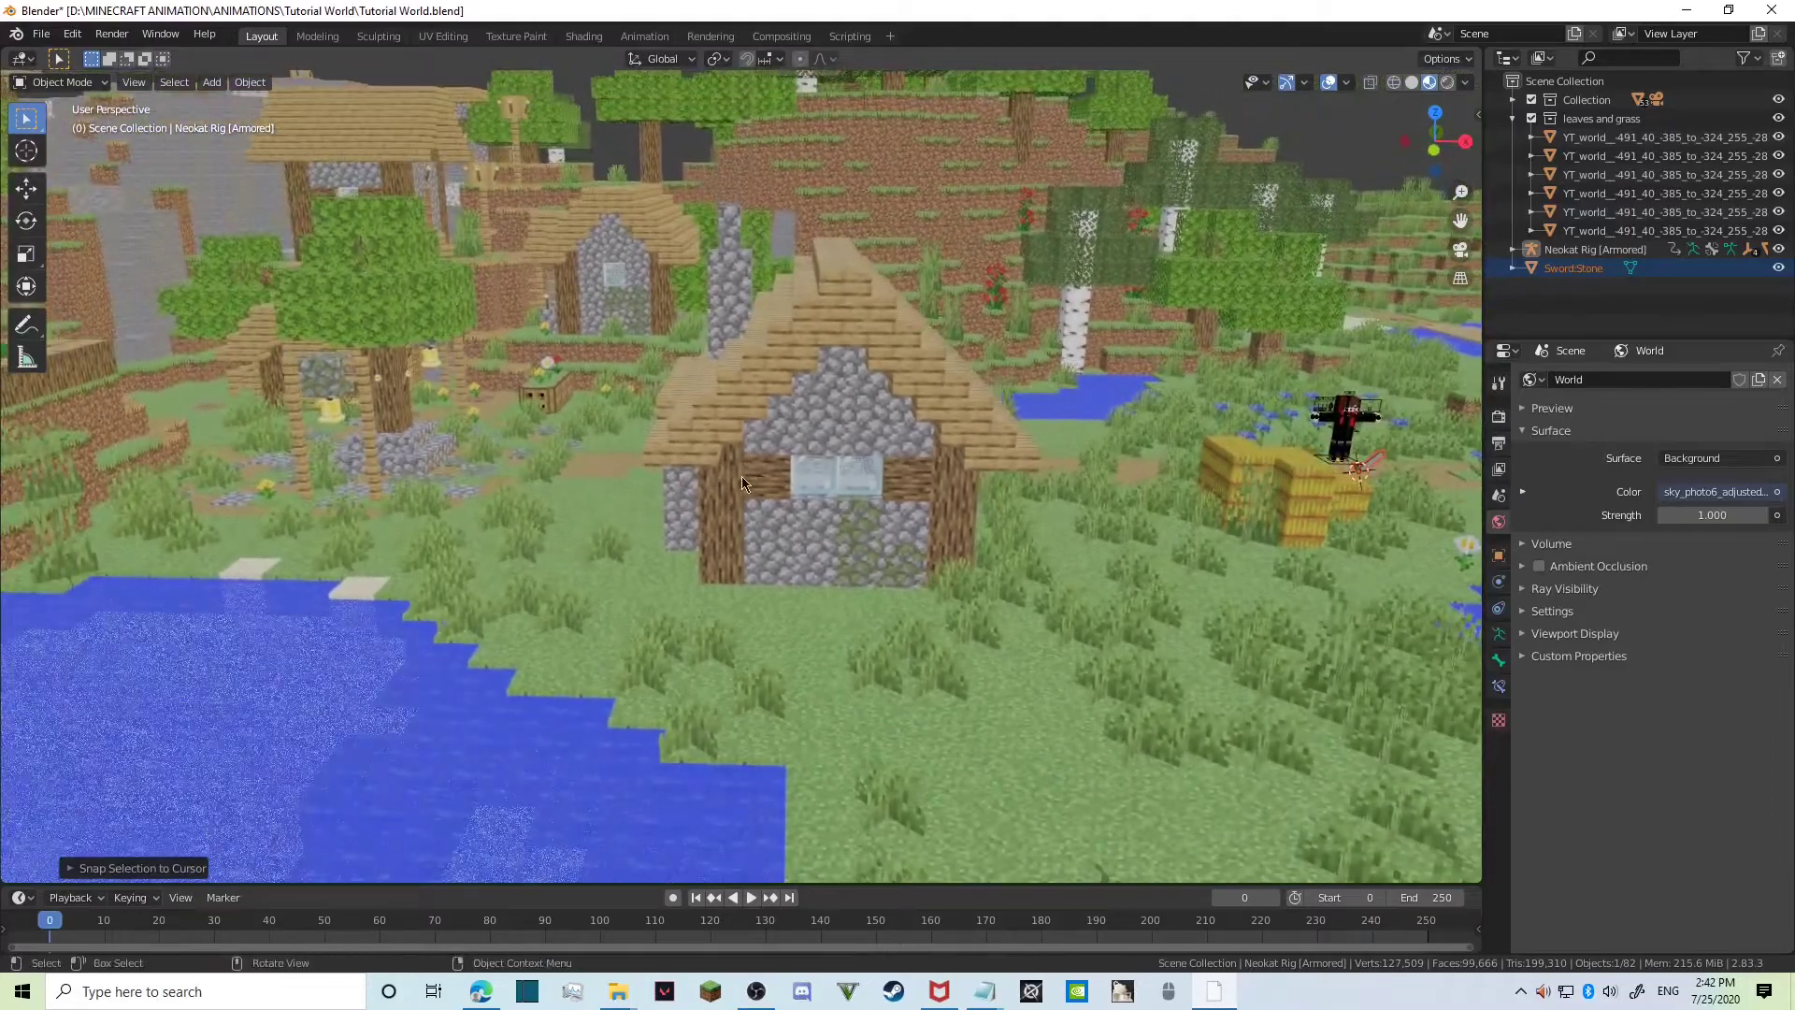
click(741, 482)
click(1499, 712)
Select the hay bale mesh, delete its separate single bale in Edit Mode and return to Object Mode.
key(shift+grave)
key(w)
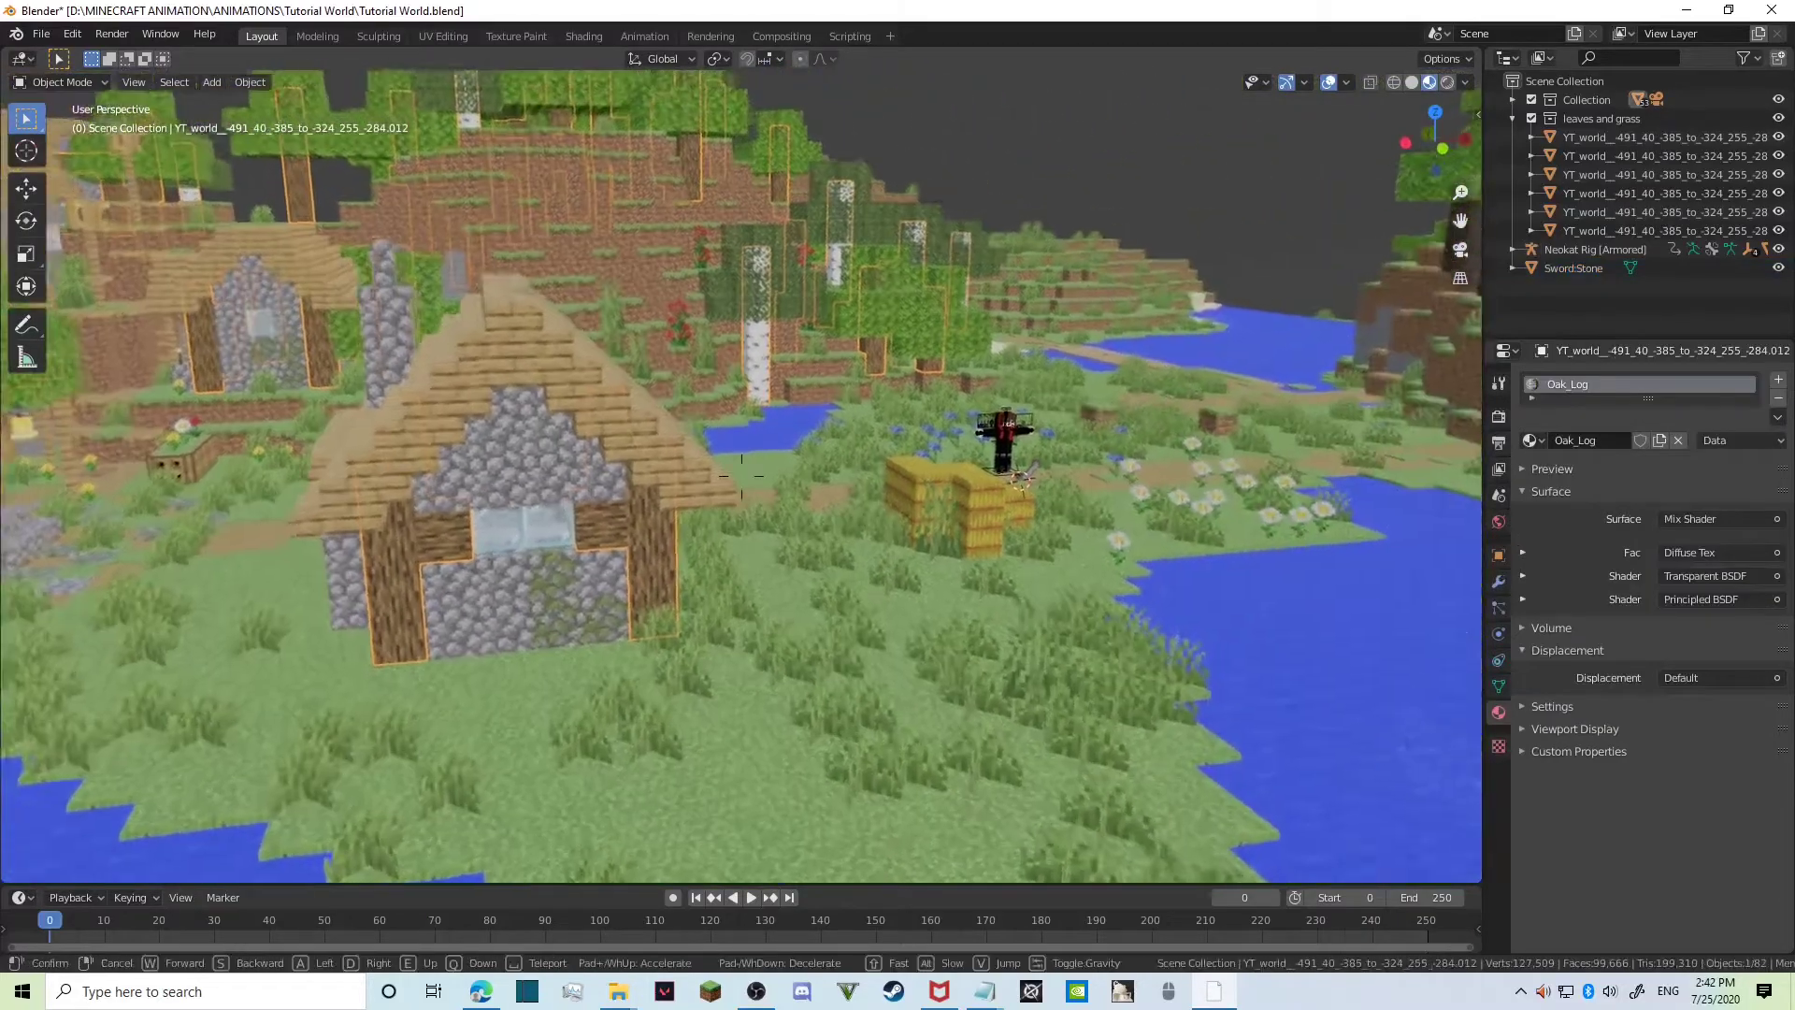
key(w)
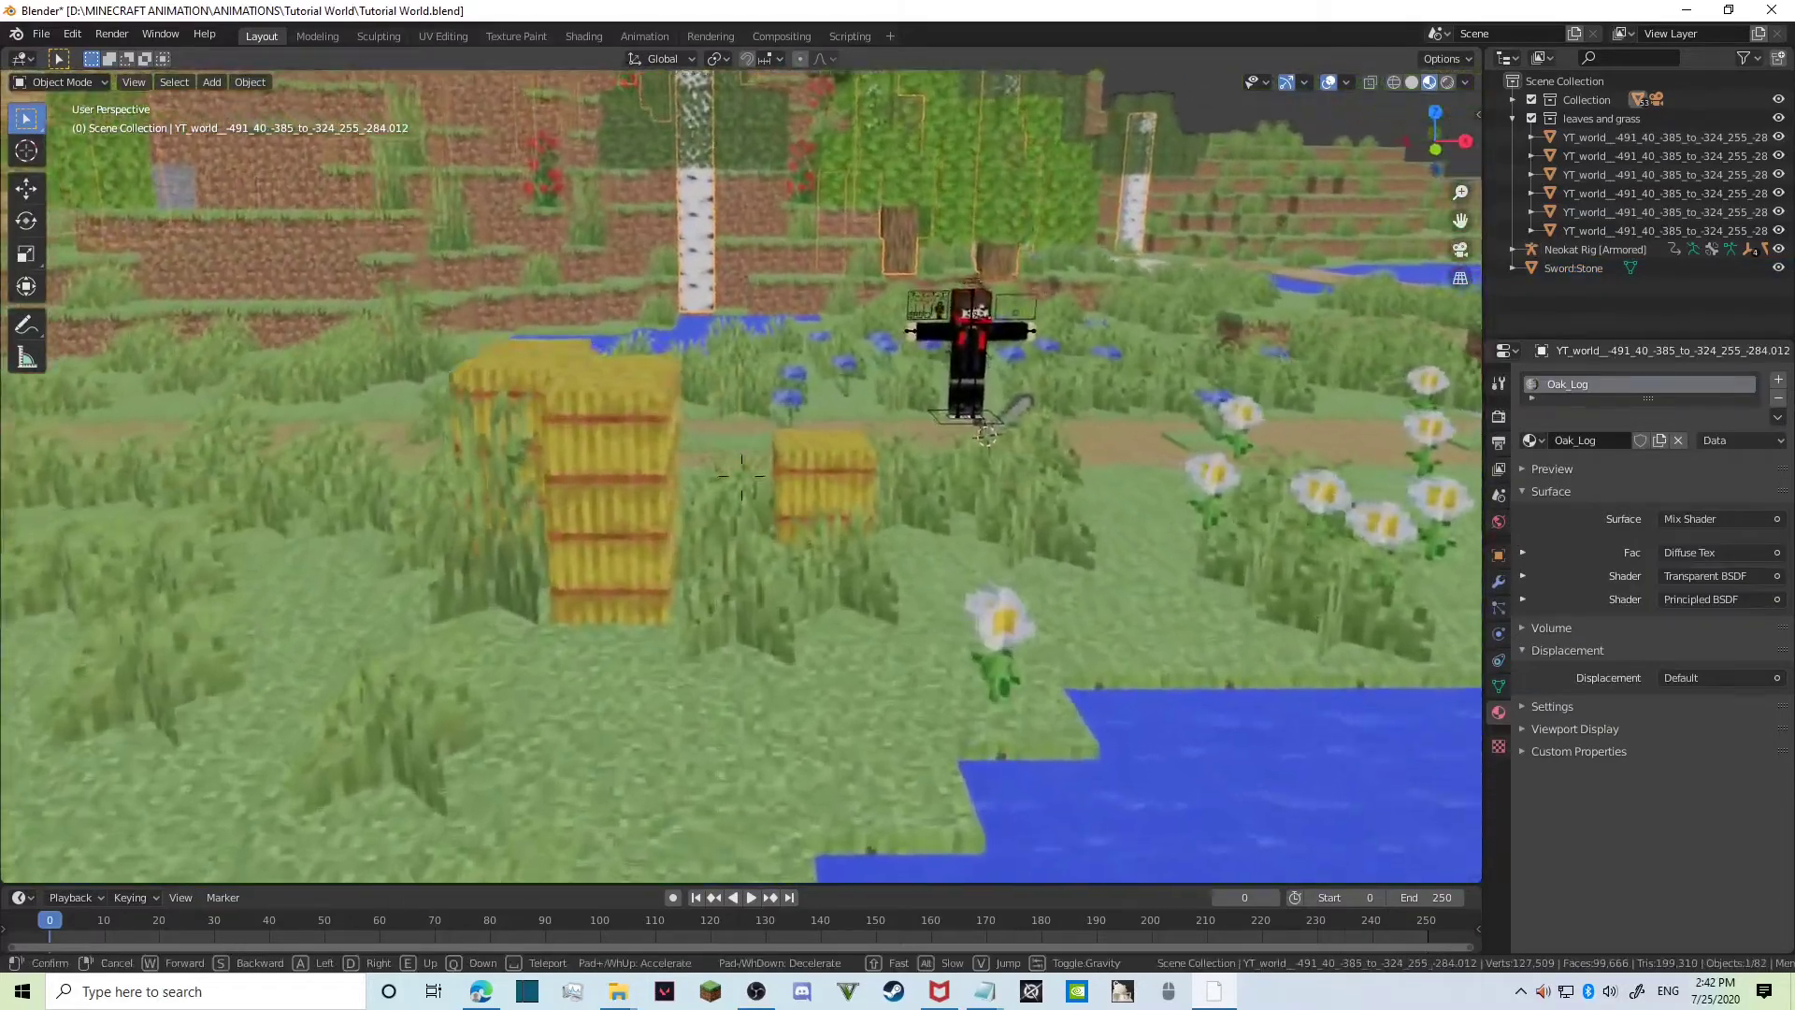
click(742, 475)
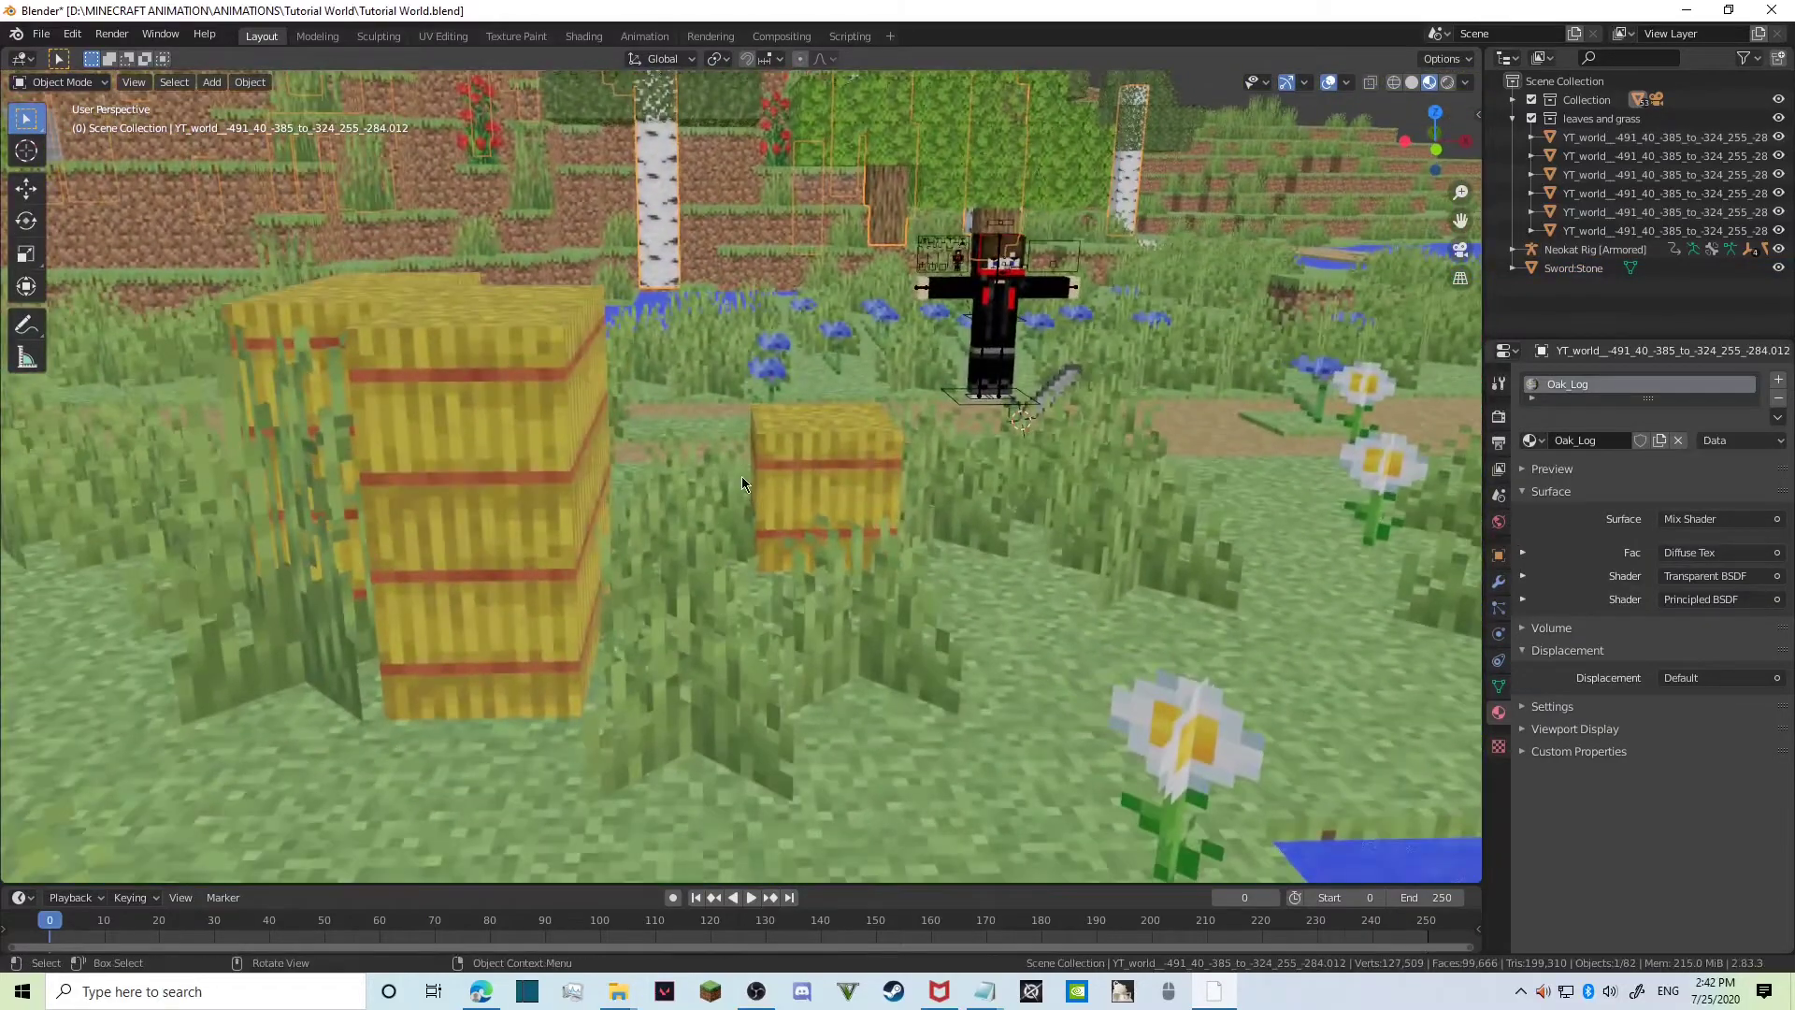
click(777, 465)
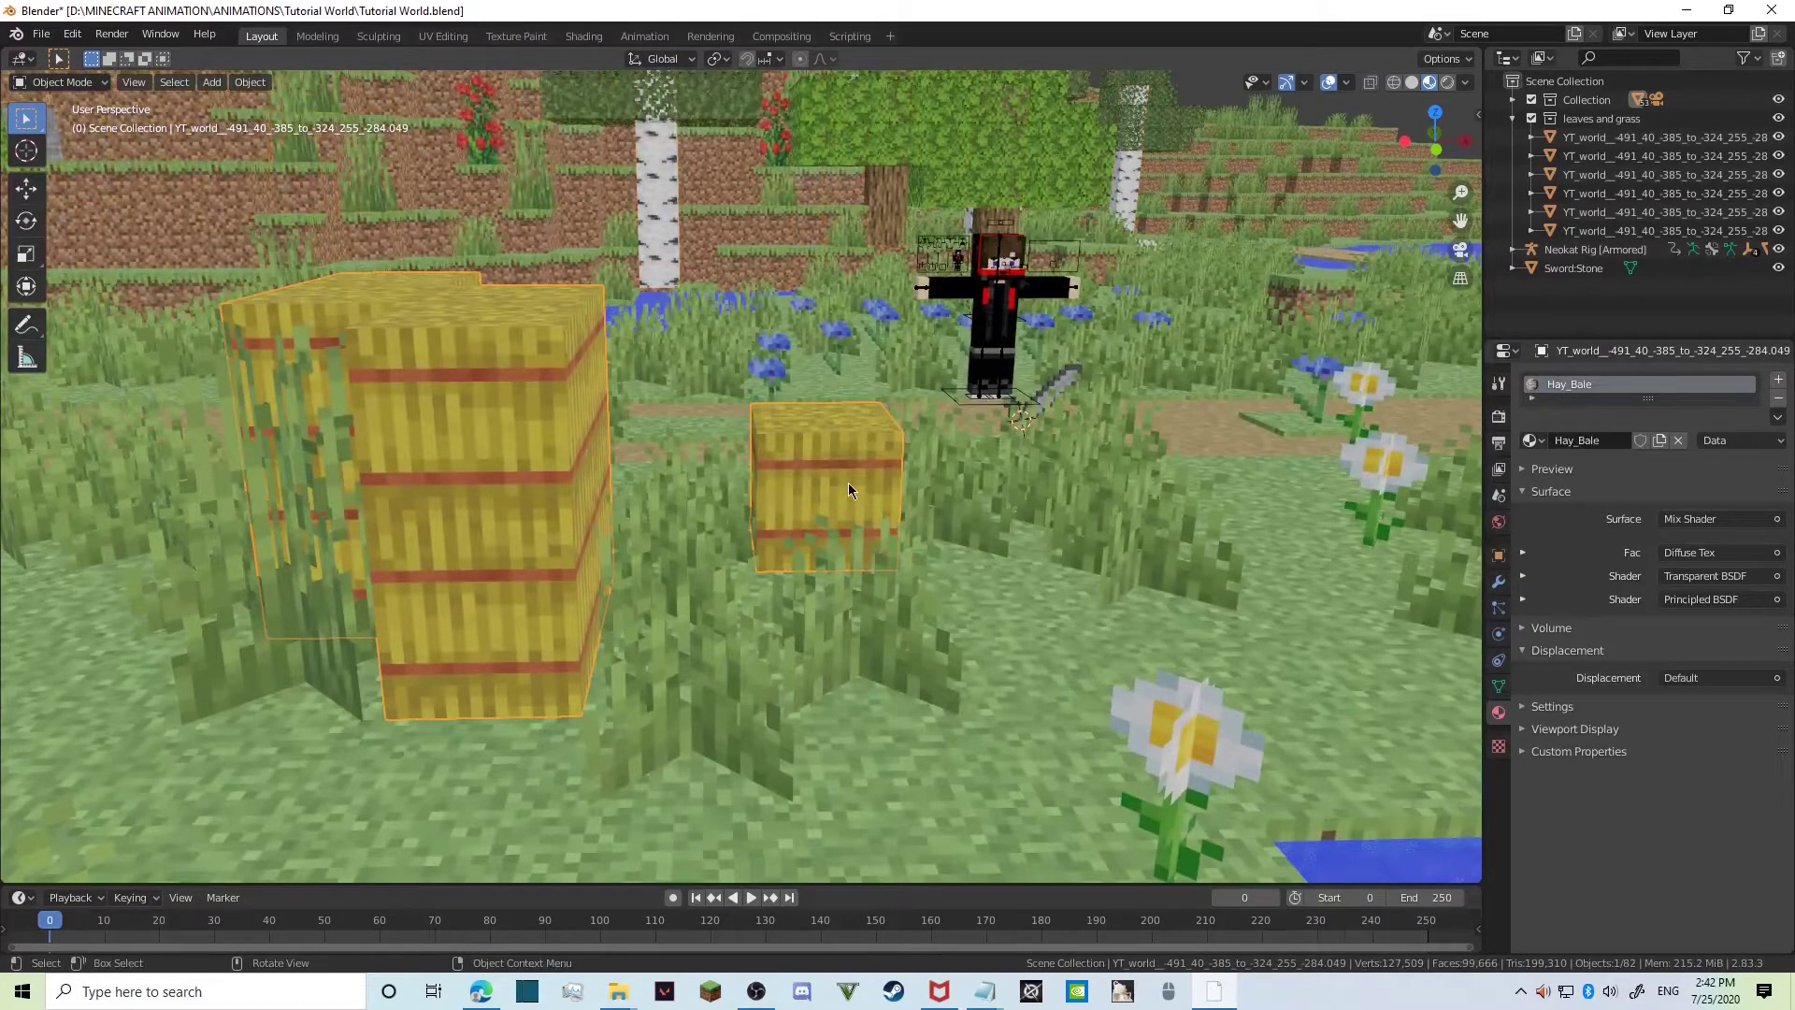
key(Tab)
key(b)
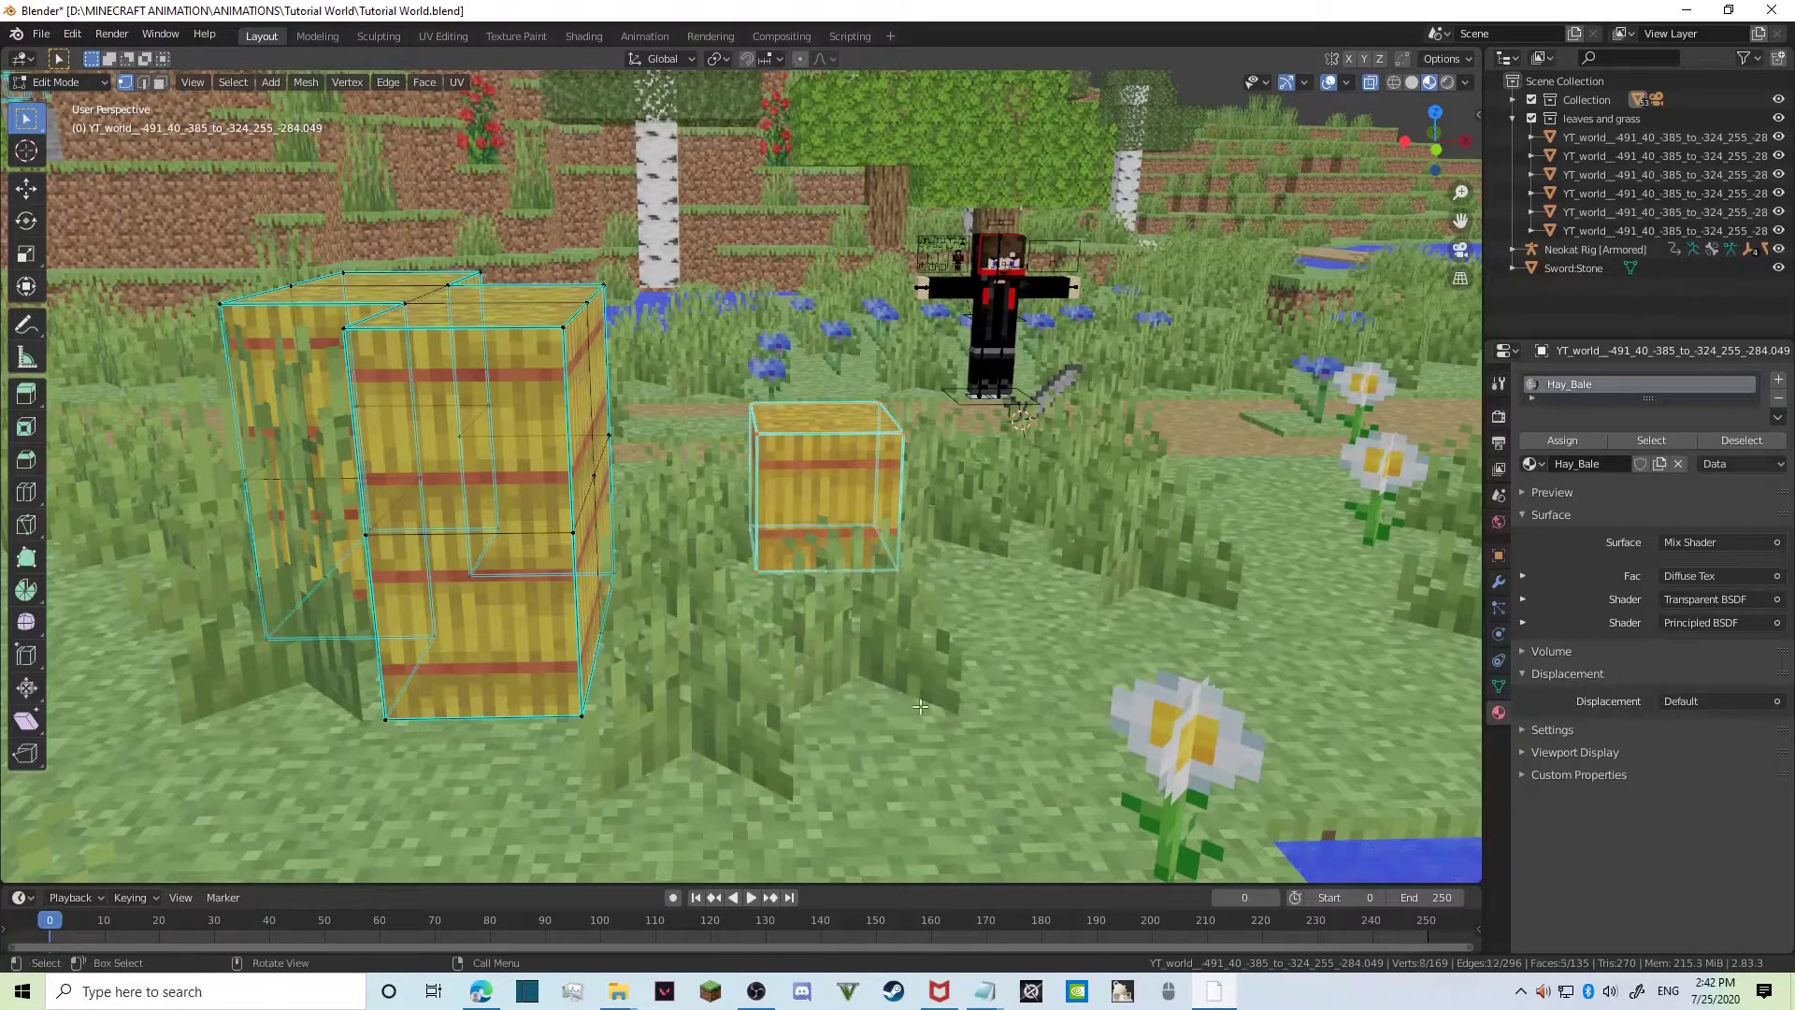
key(x)
click(820, 494)
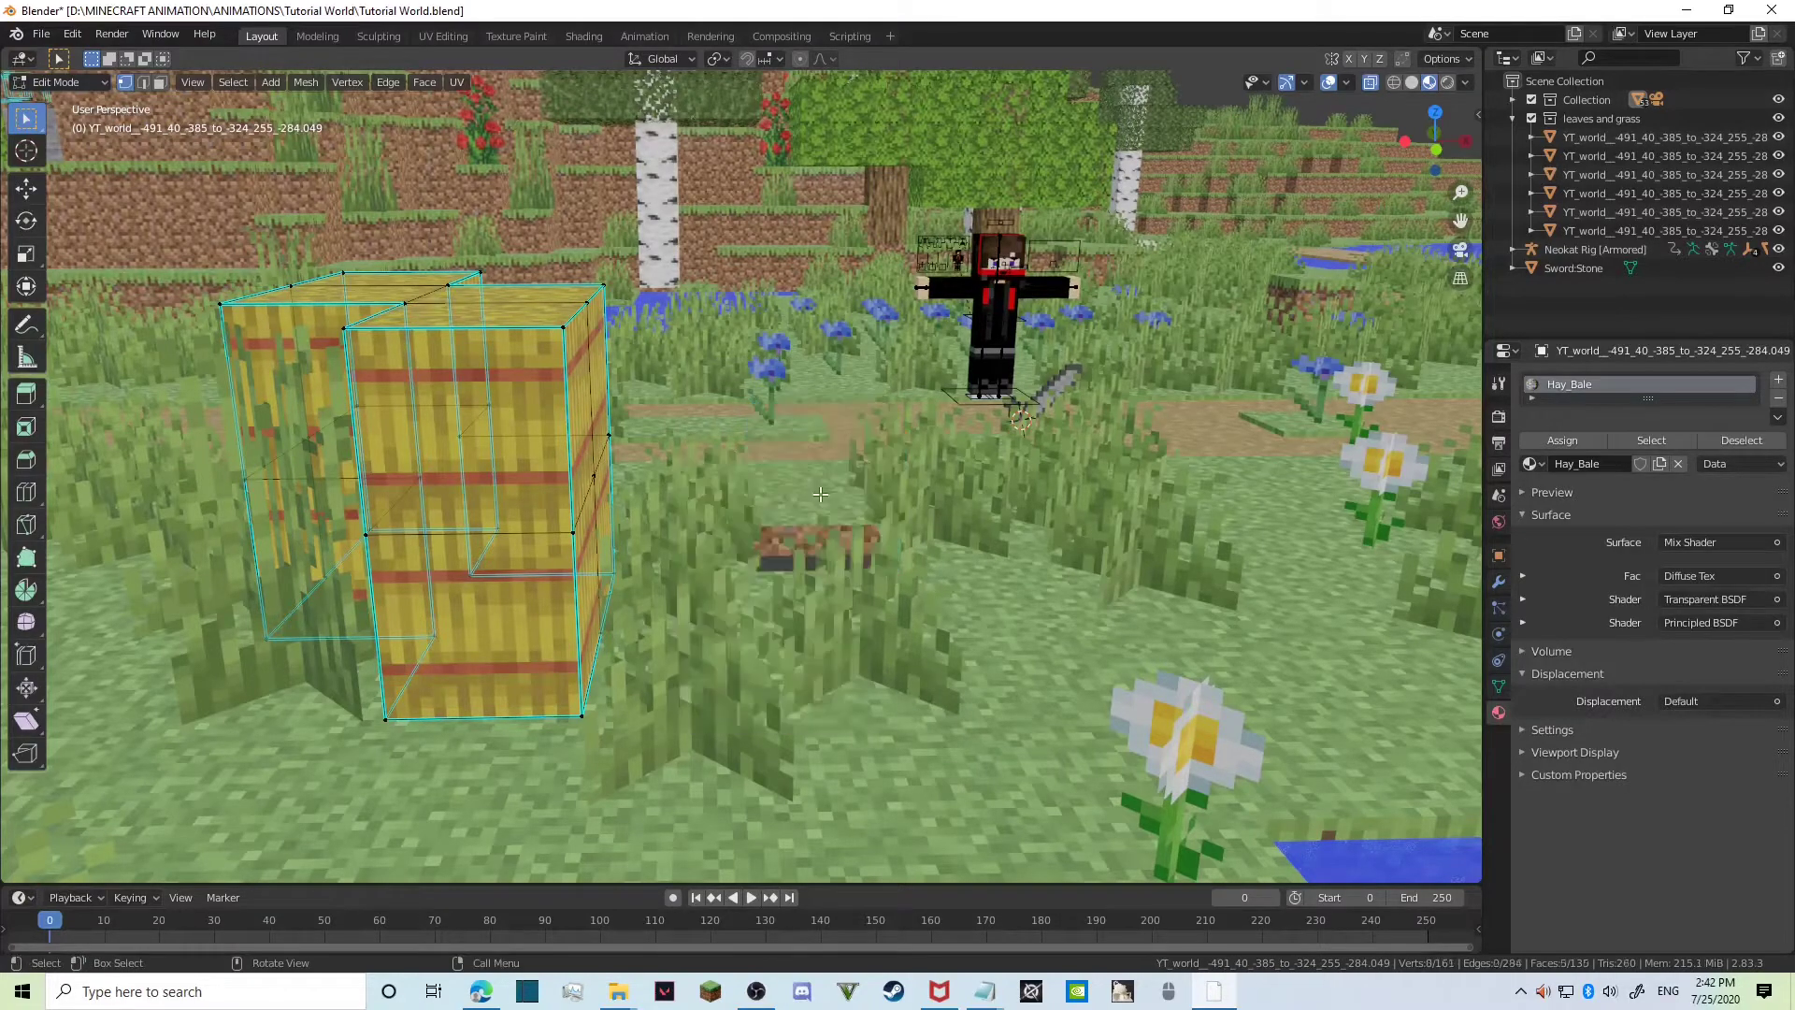
key(ctrl+Tab)
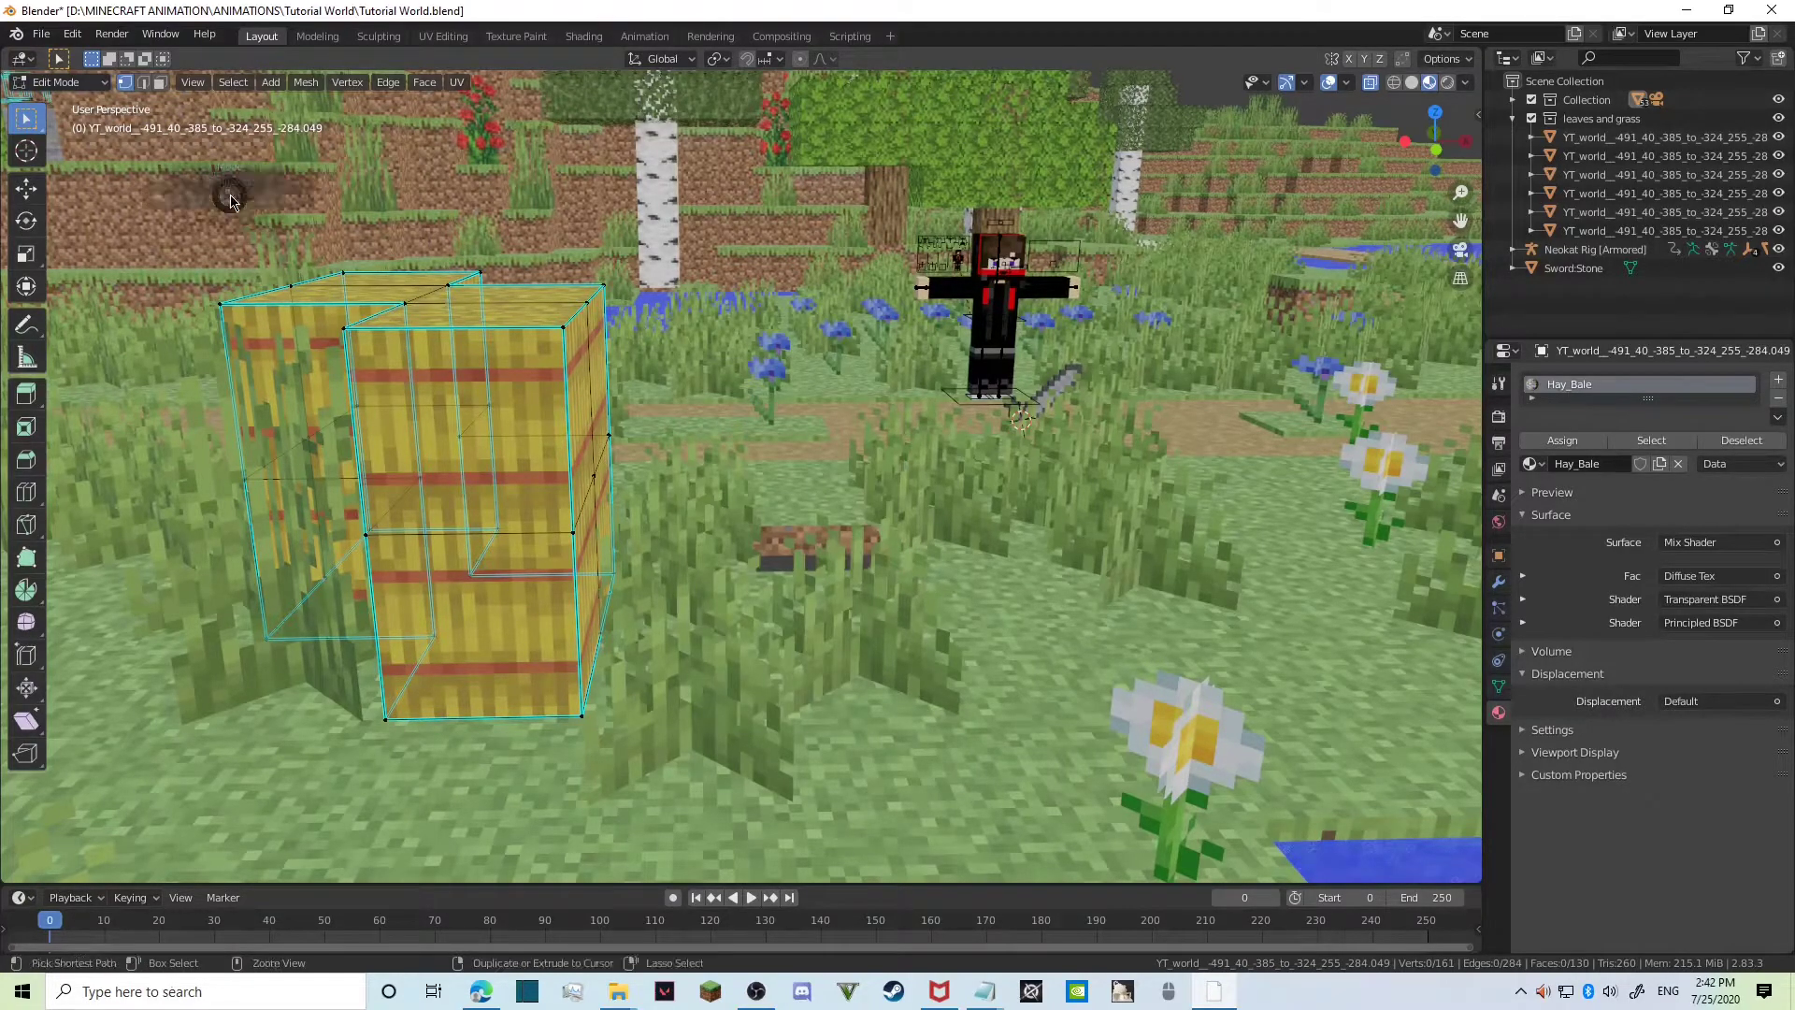
click(95, 221)
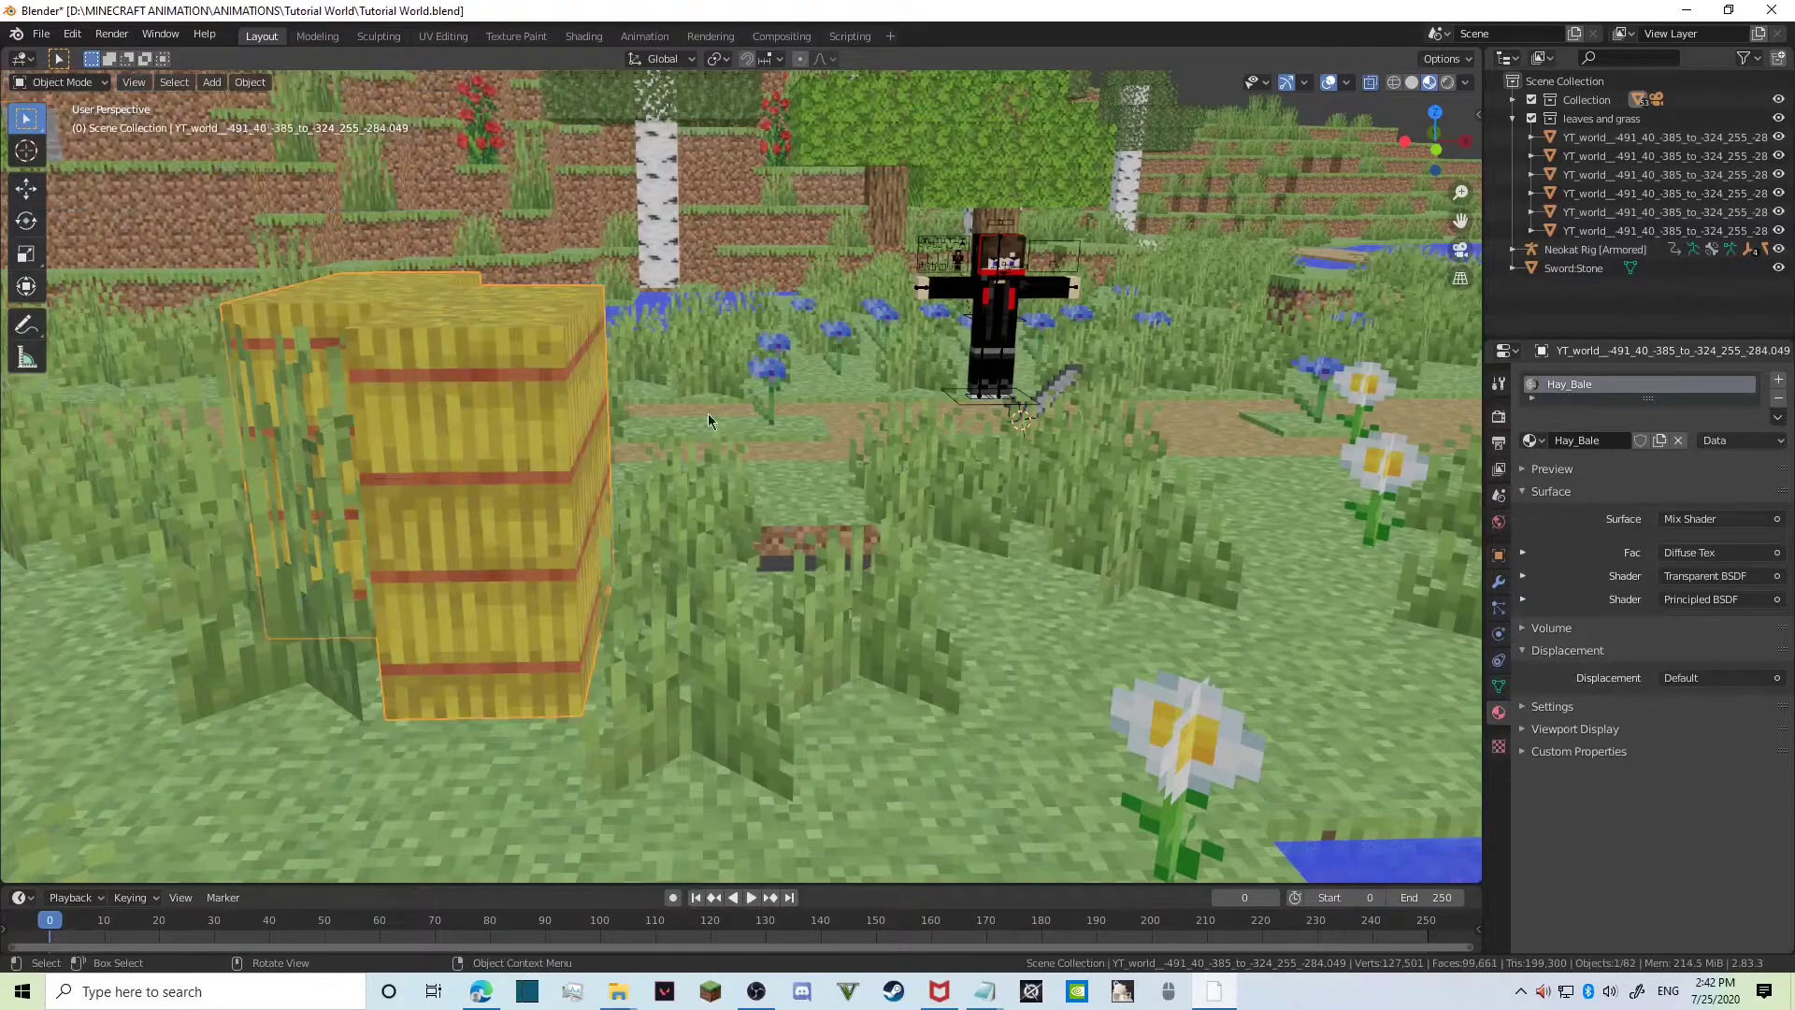
Select the Grass_Block terrain mesh and get a close view of the hole left by the deleted bale.
key(shift+grave)
key(w)
key(s)
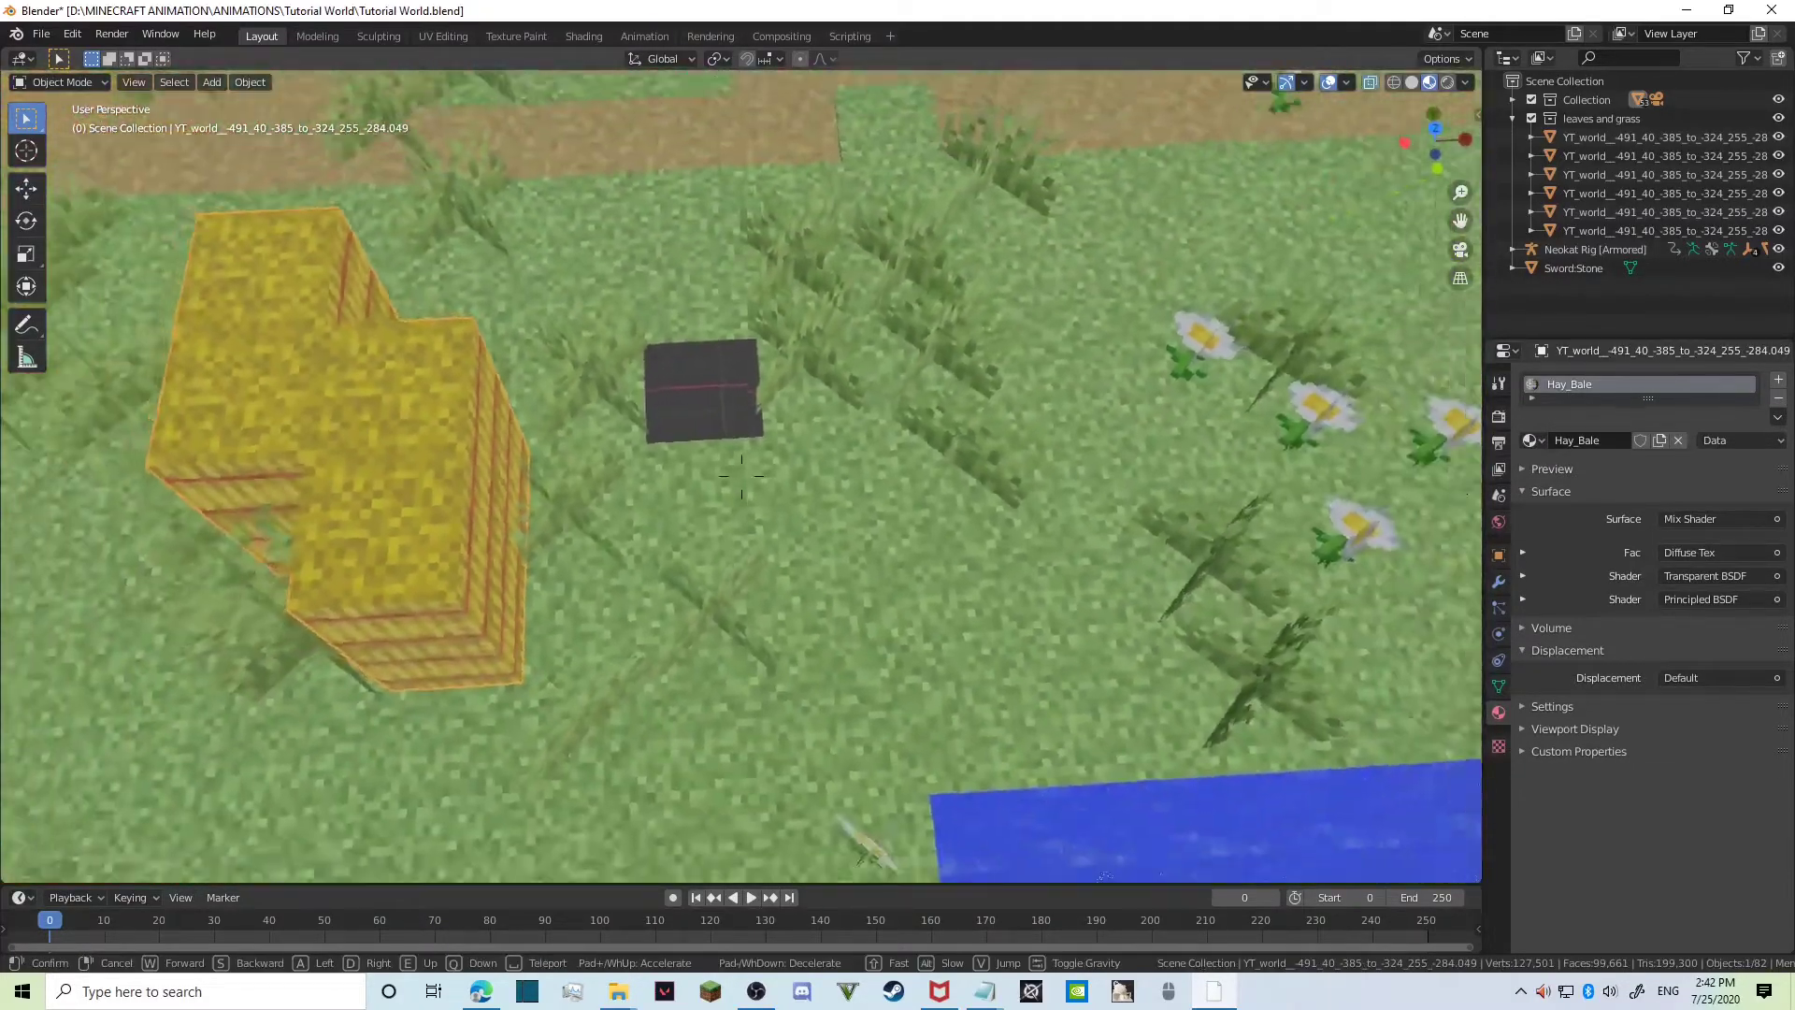
key(w)
key(s)
click(740, 491)
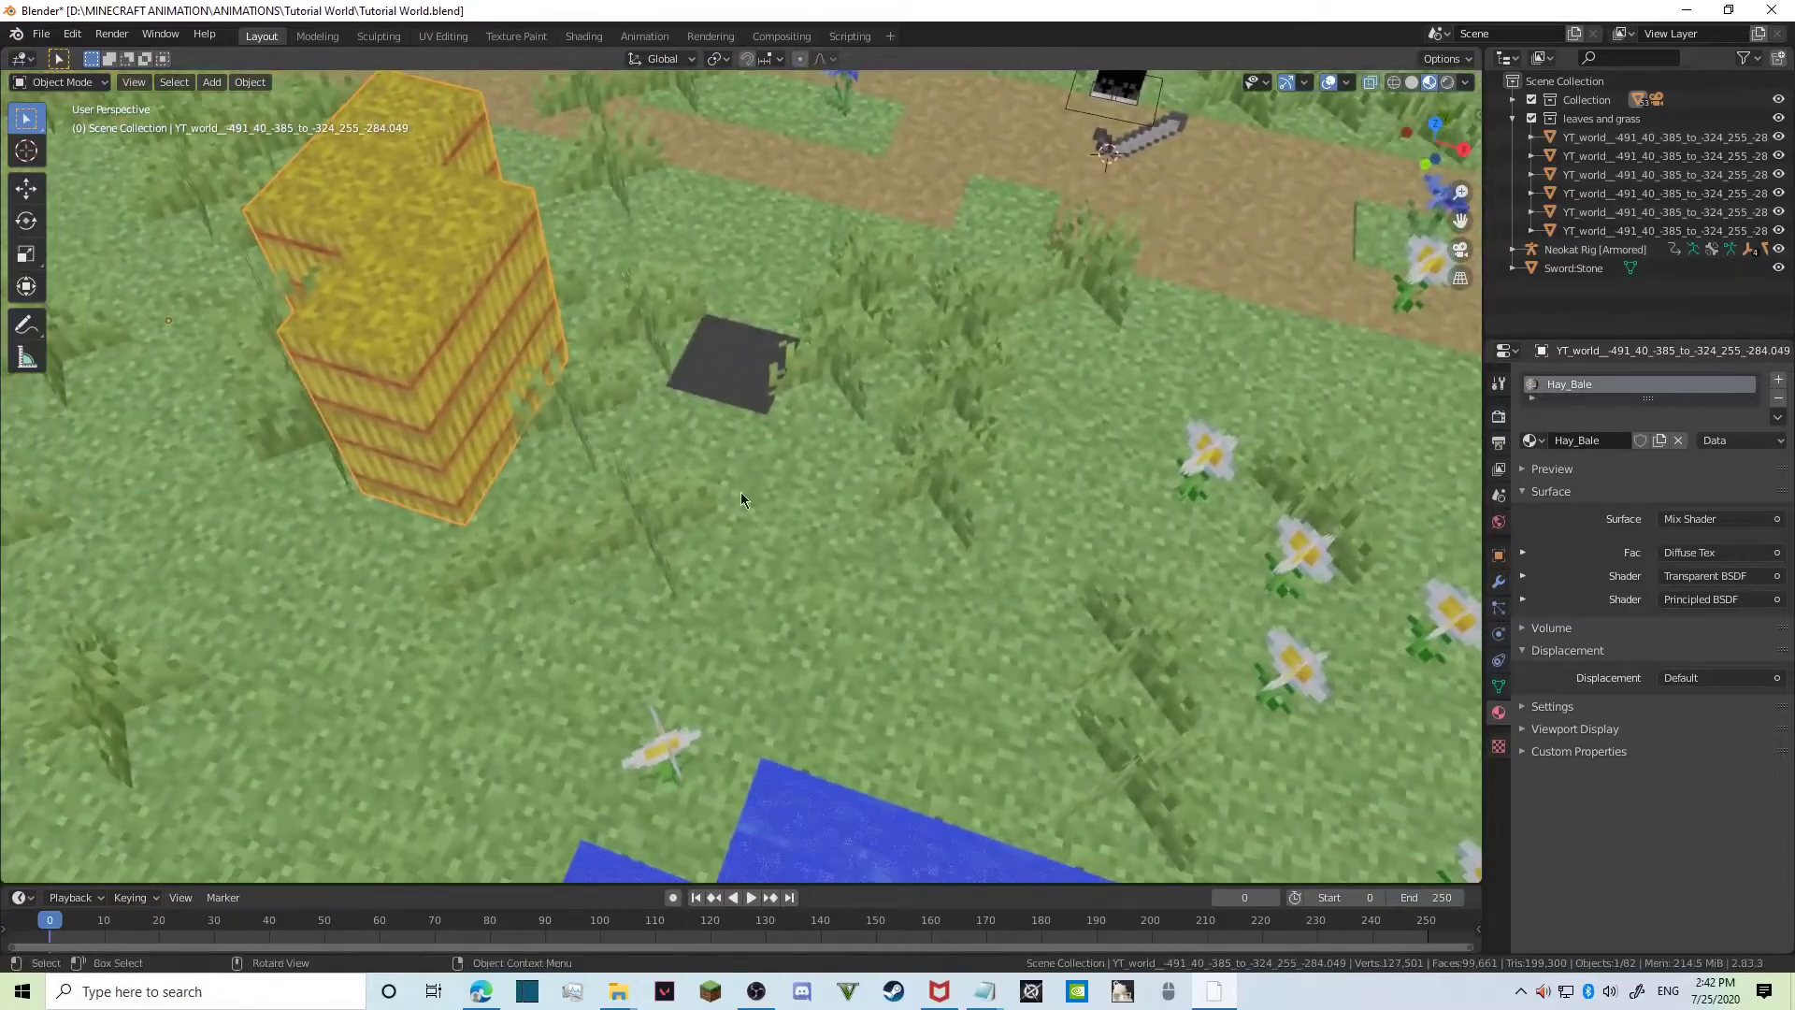
click(800, 545)
key(shift+grave)
key(w)
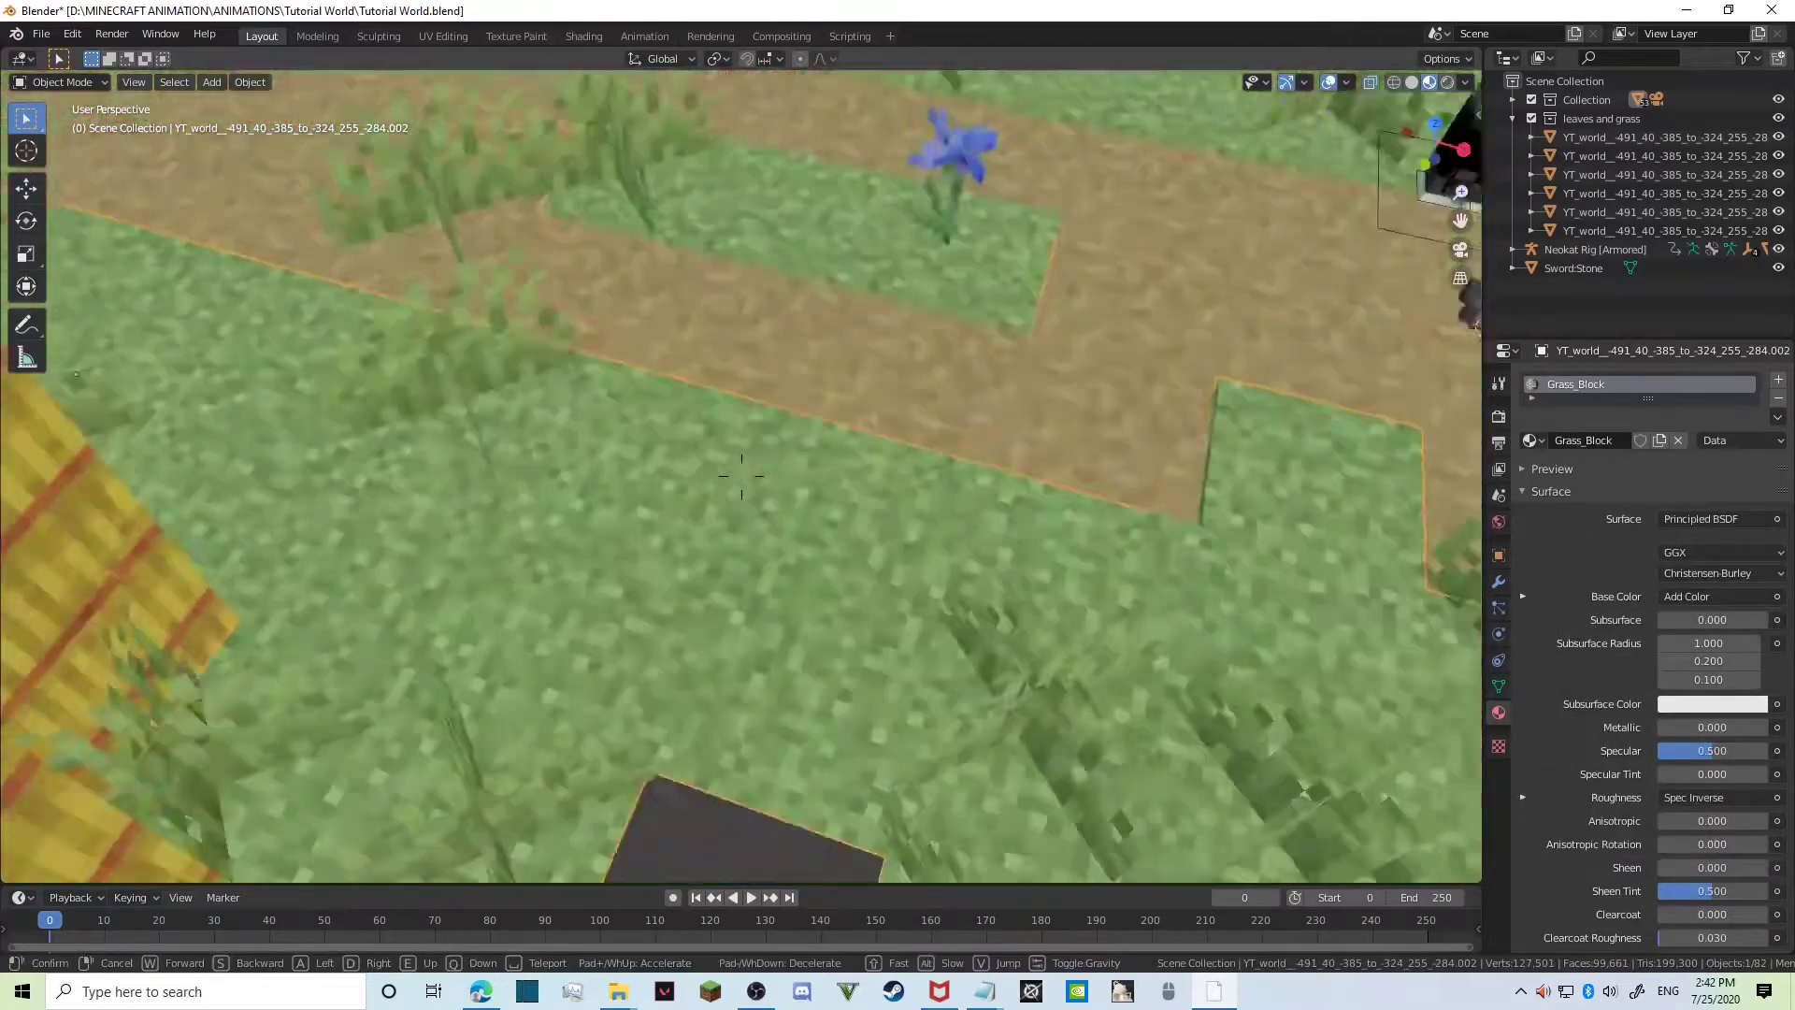
key(s)
key(s)
key(w)
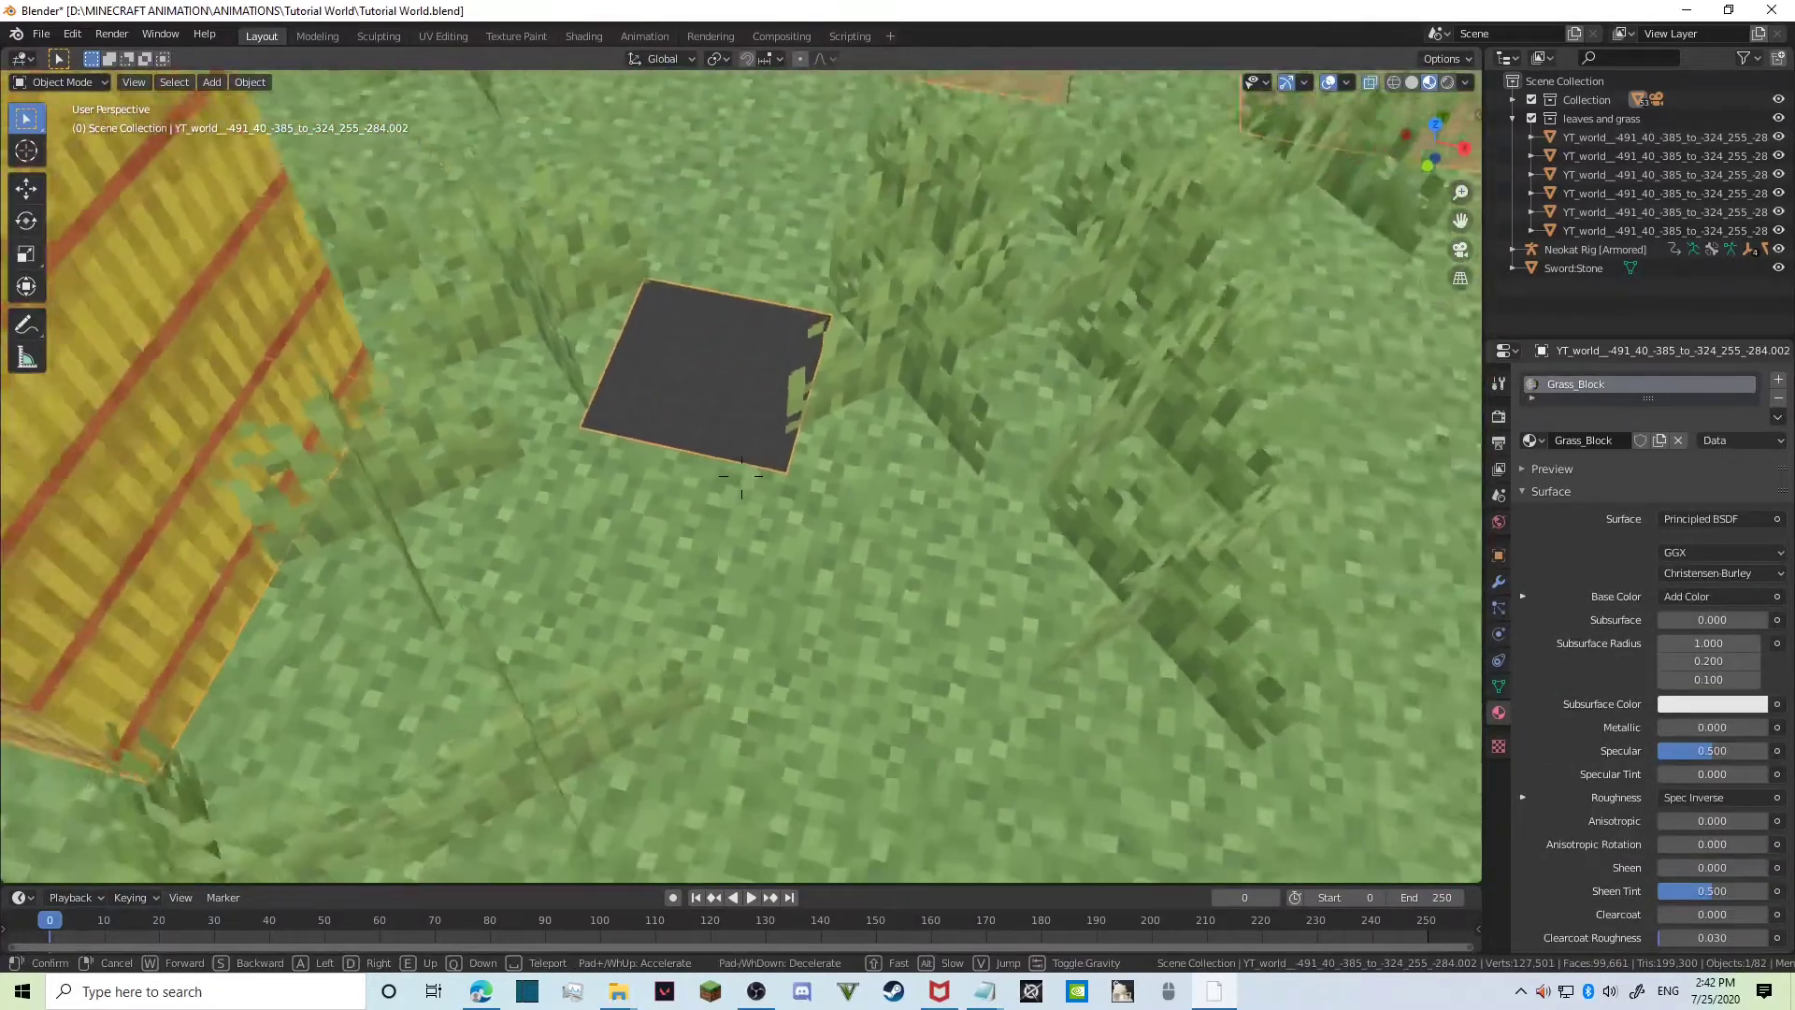
key(s)
click(743, 477)
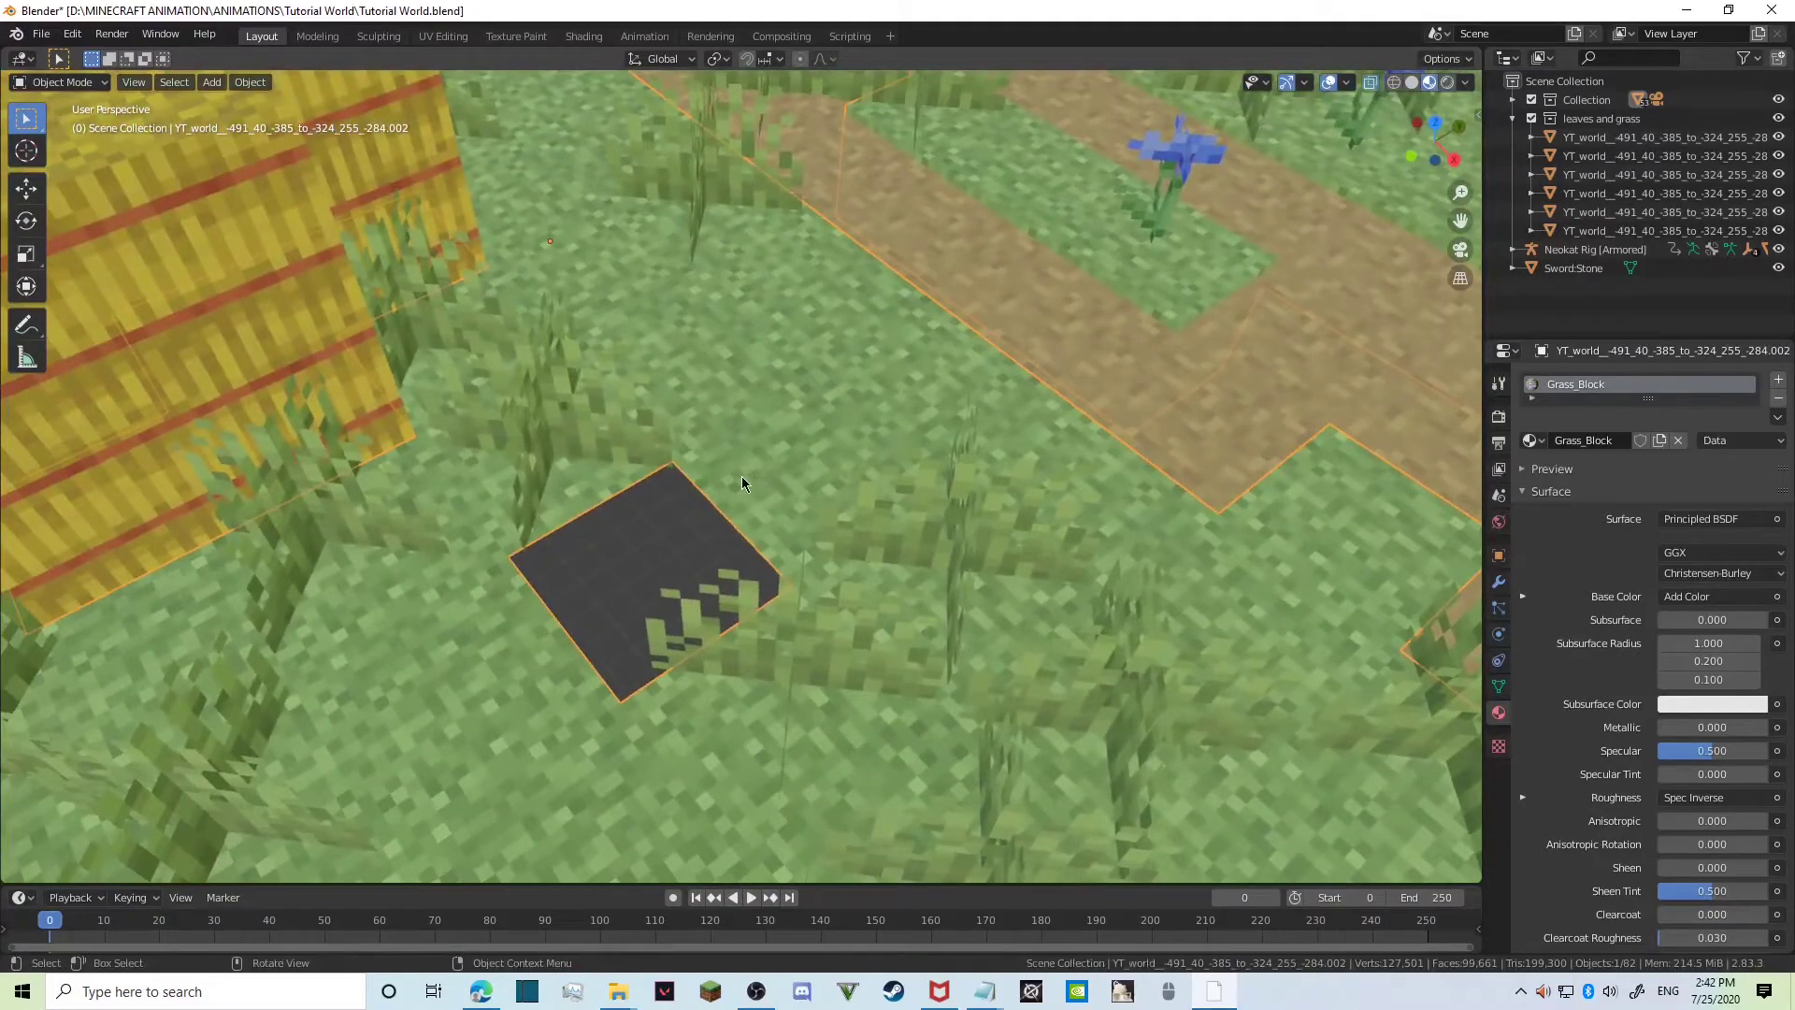
In Edit Mode, duplicate the grass face beside the hole and place the copy over the gap with snapping enabled.
key(Tab)
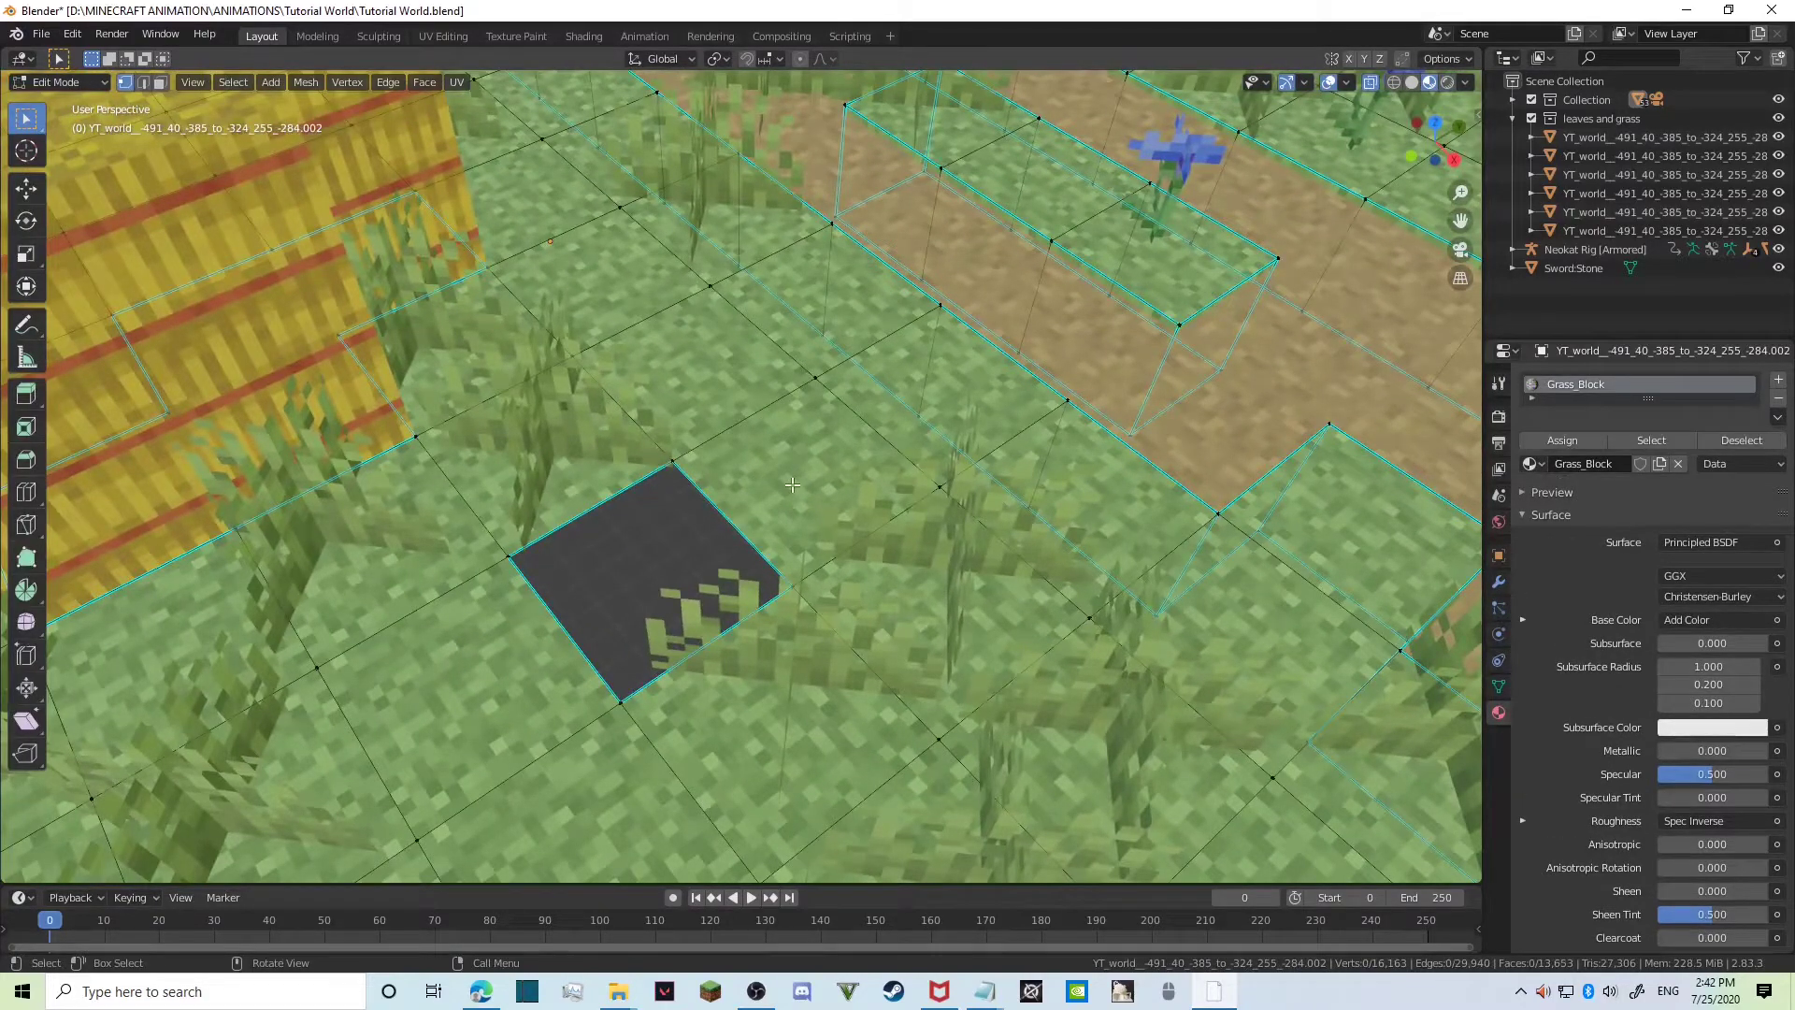
click(850, 474)
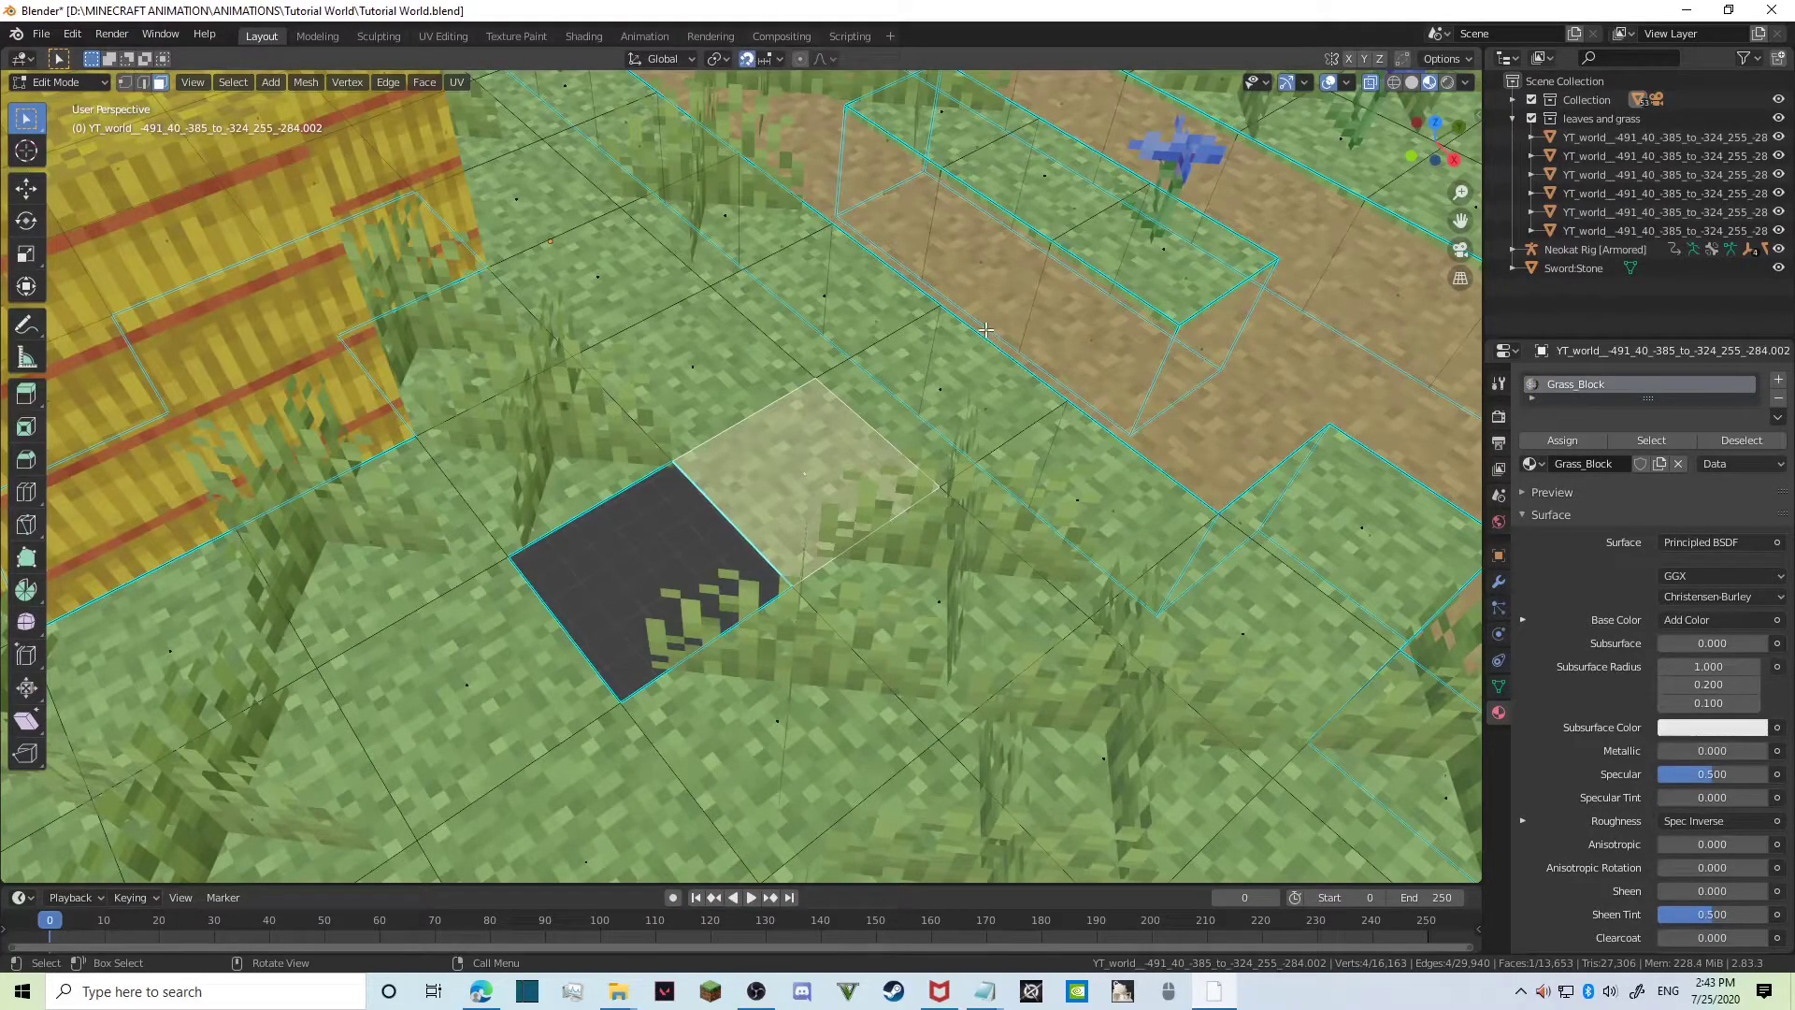
key(shift+d)
click(961, 355)
Check the patched terrain from a distance and consult the YouTube tutorial description in the browser before returning to Blender.
key(shift+grave)
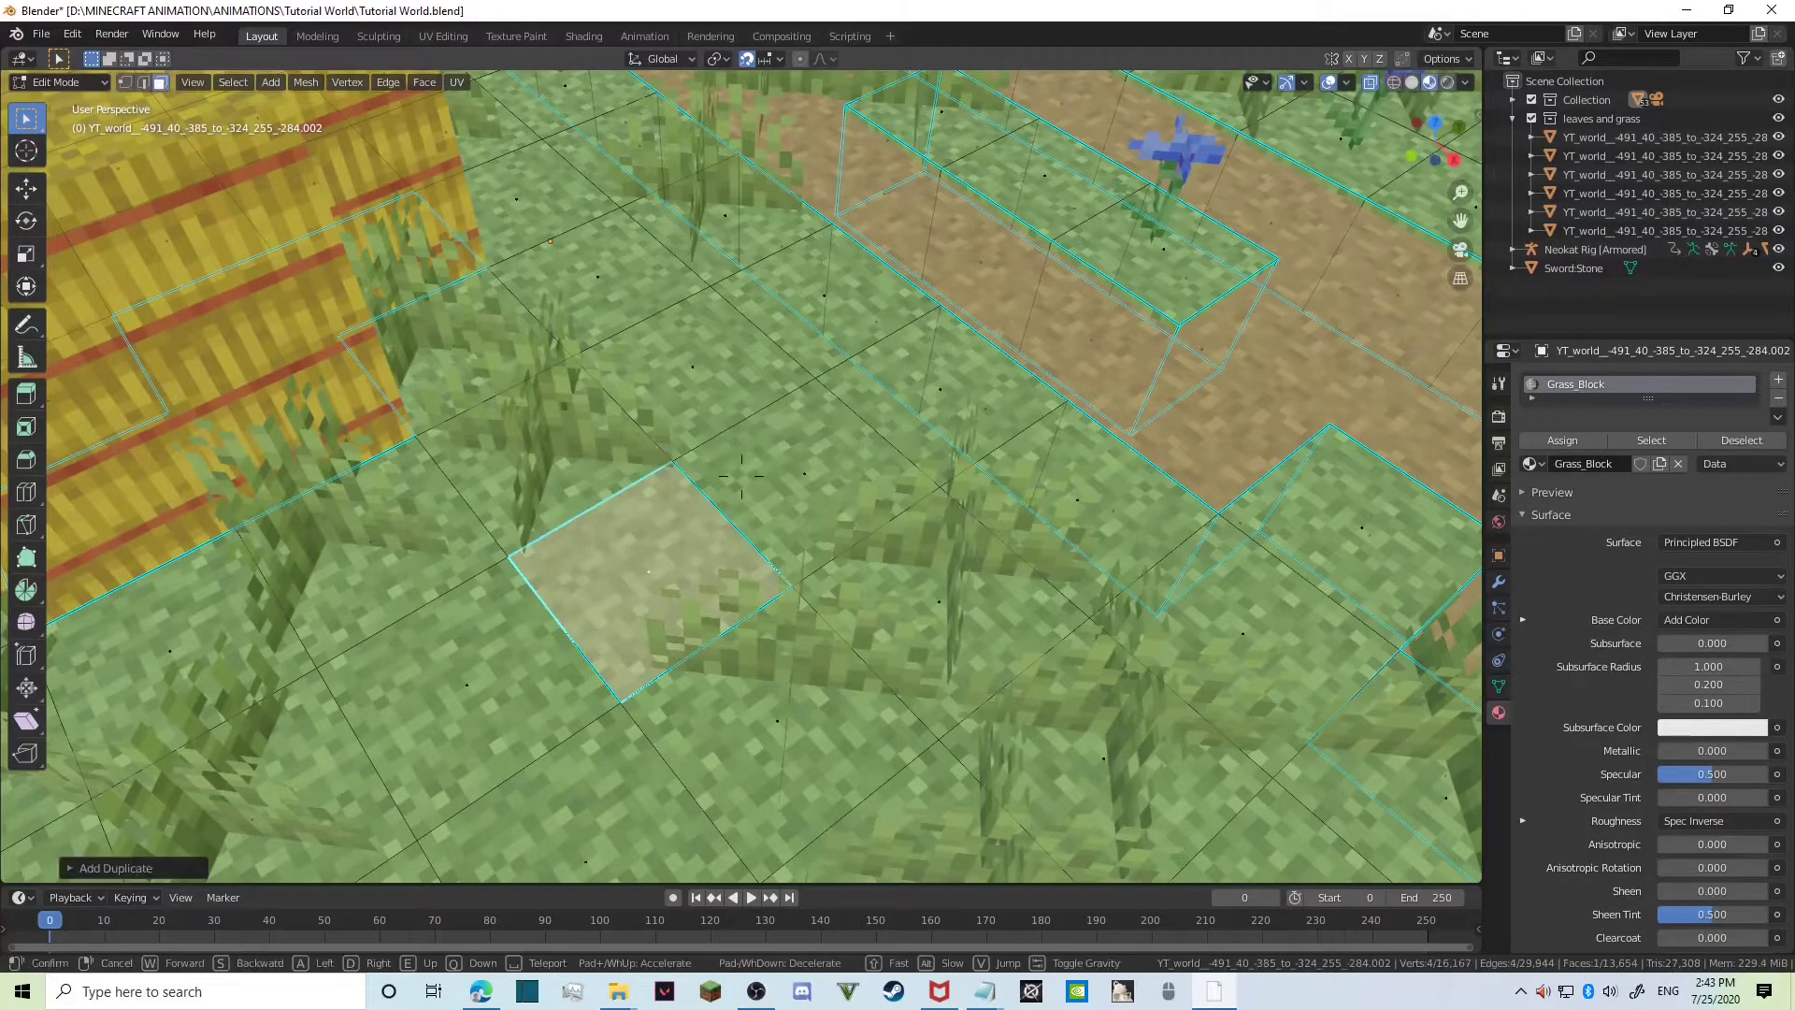
key(s)
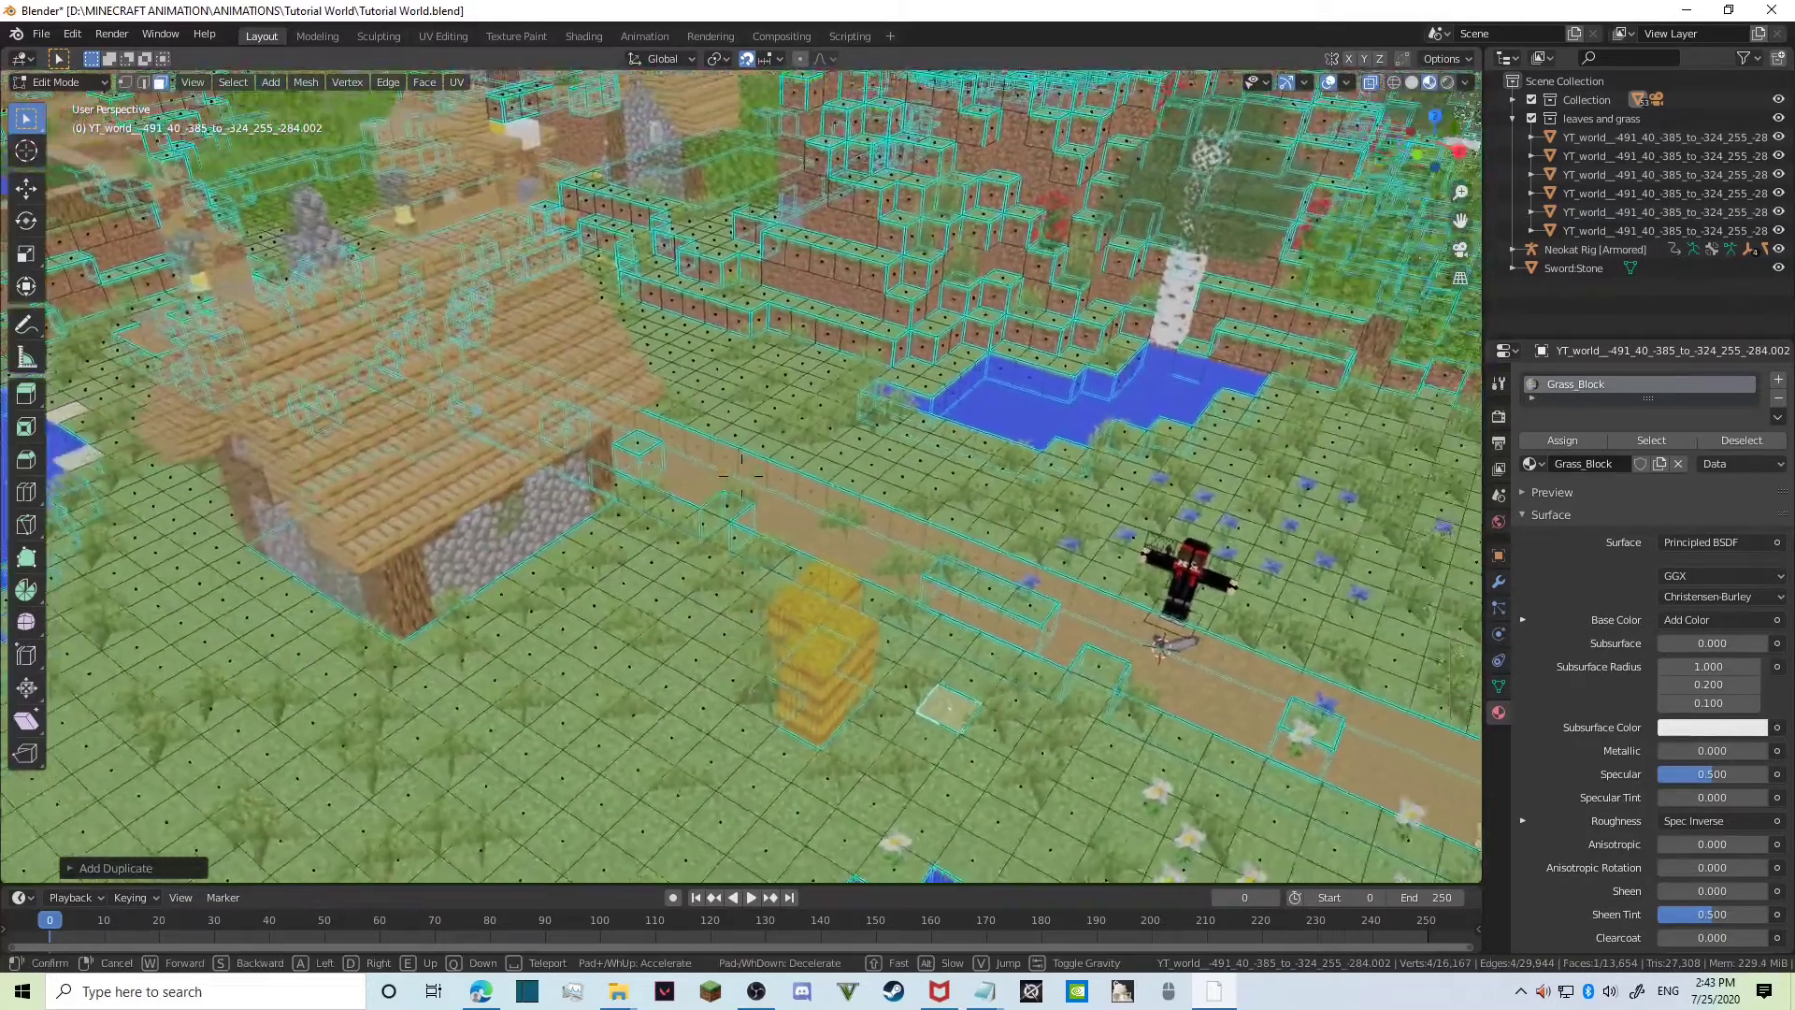
click(749, 379)
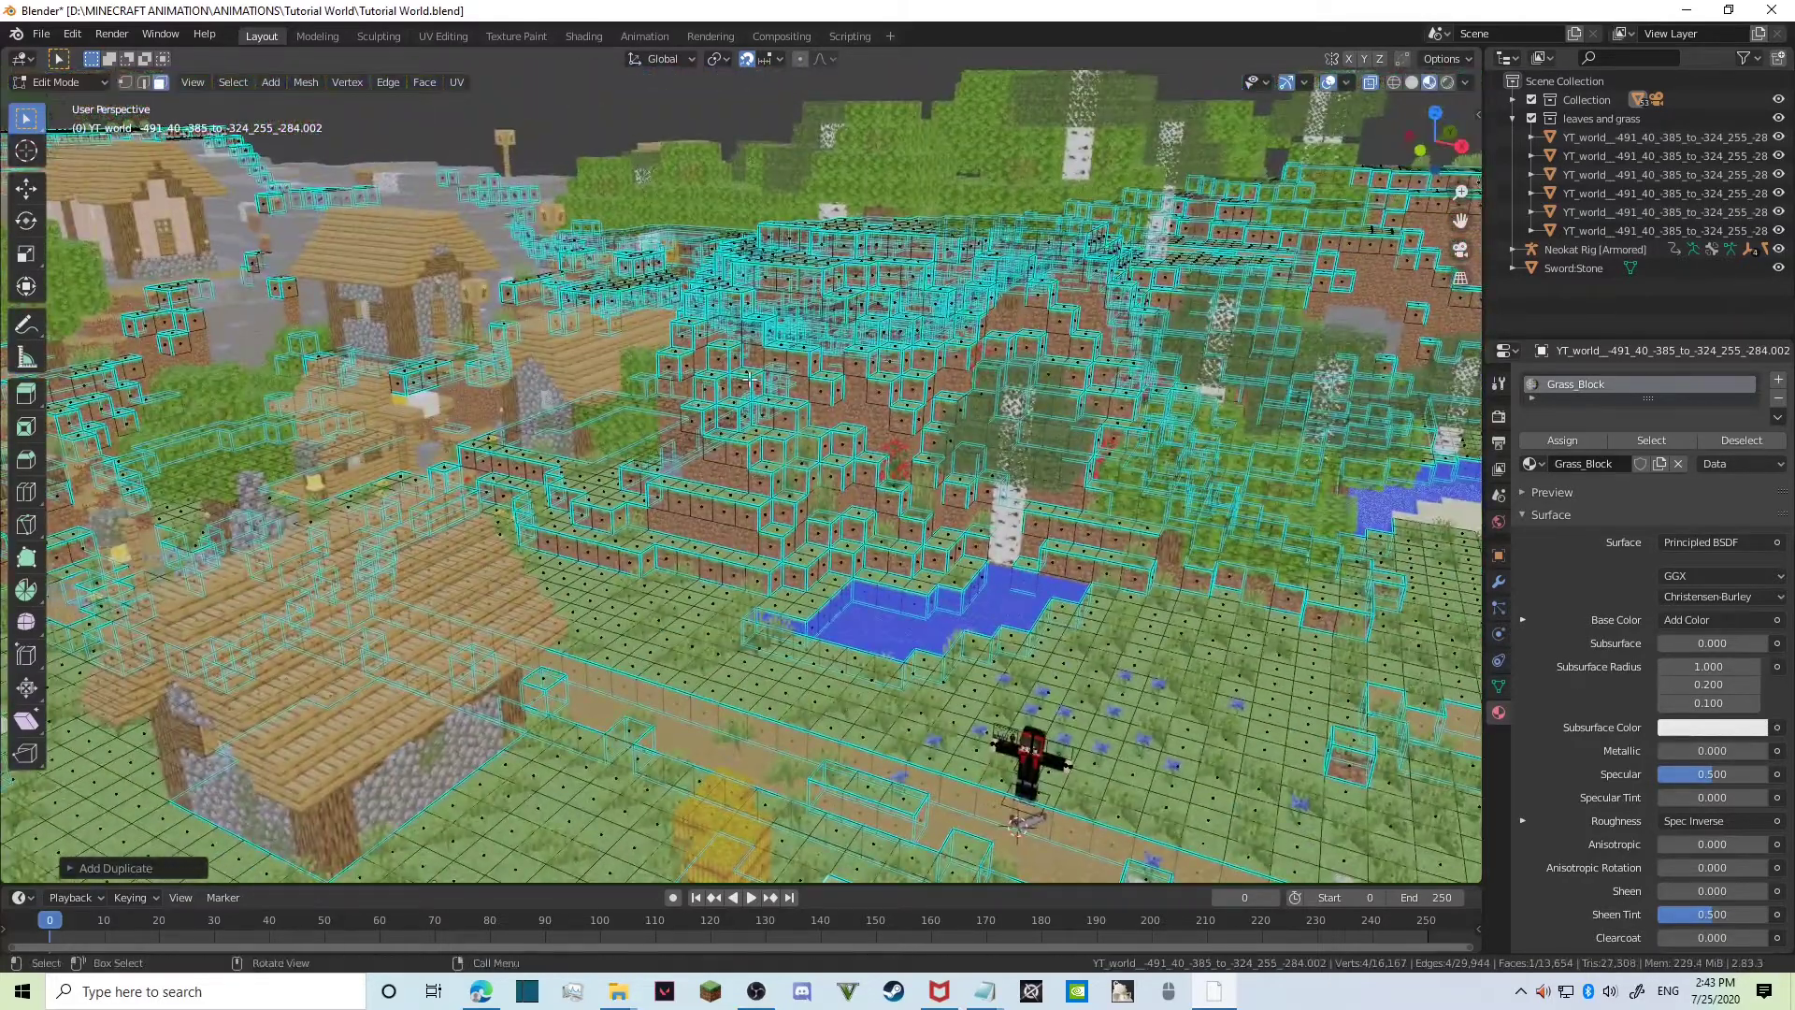
key(shift+grave)
key(w)
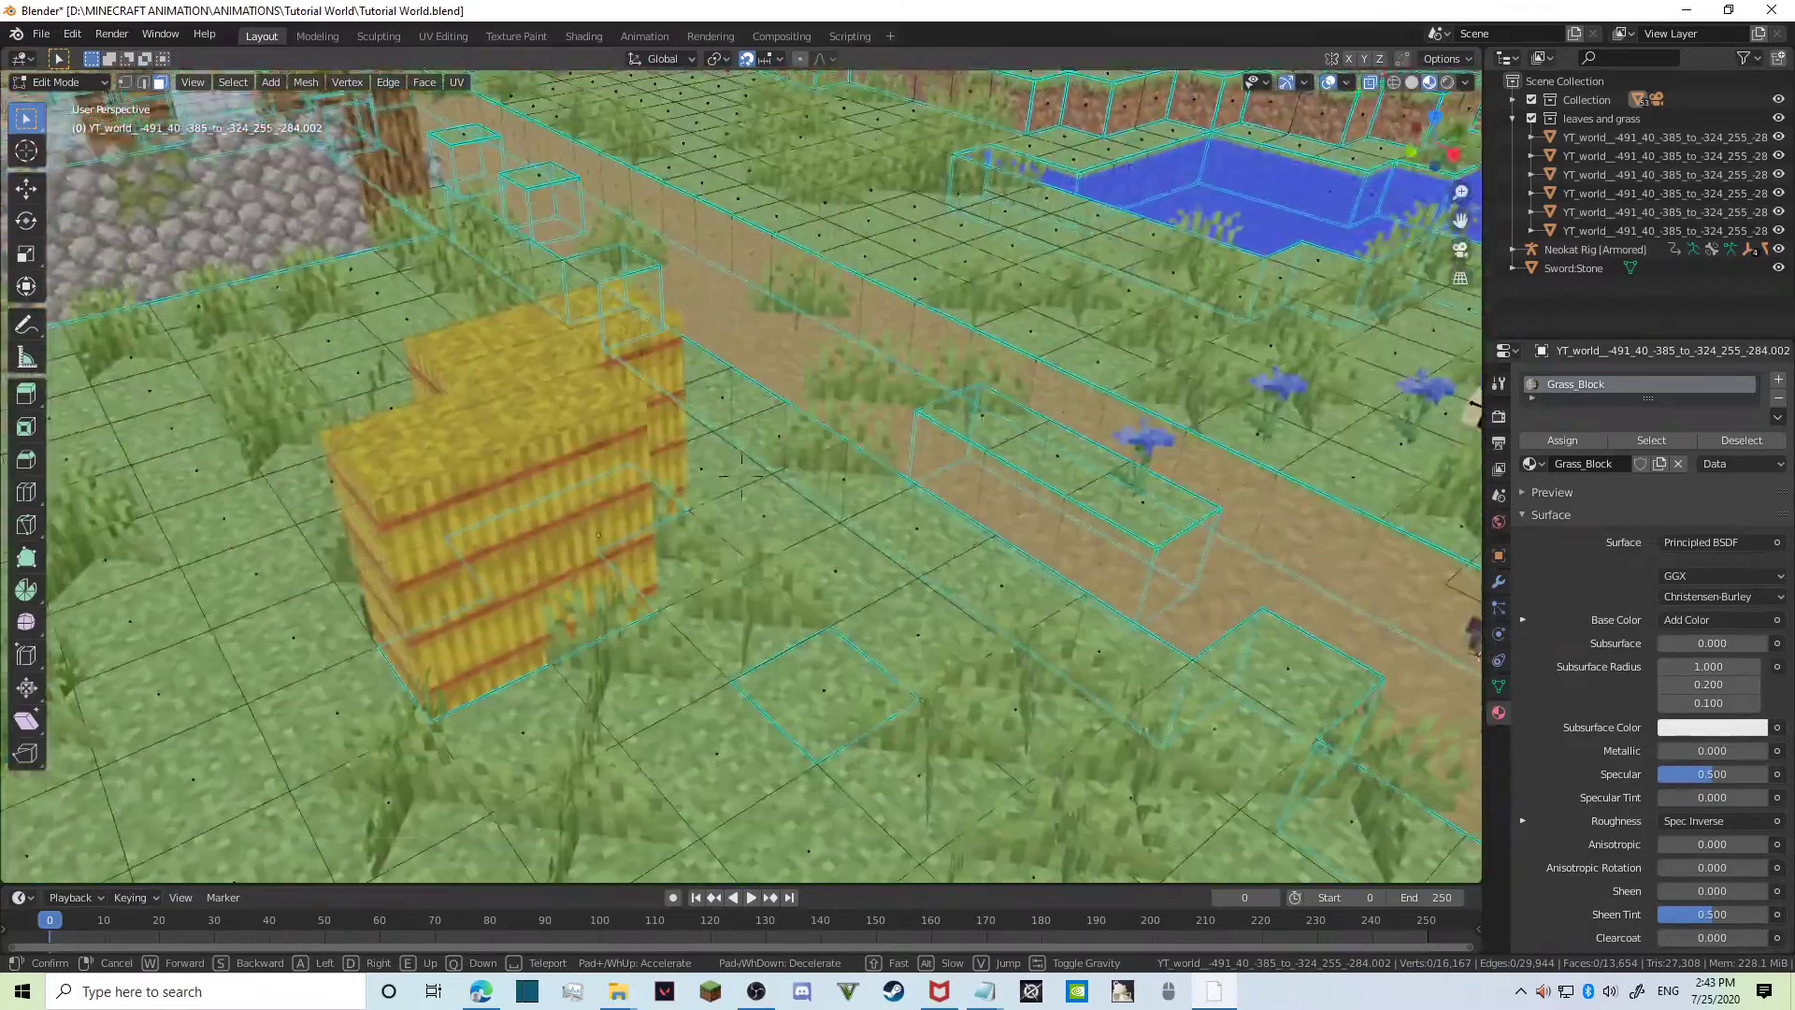
click(741, 476)
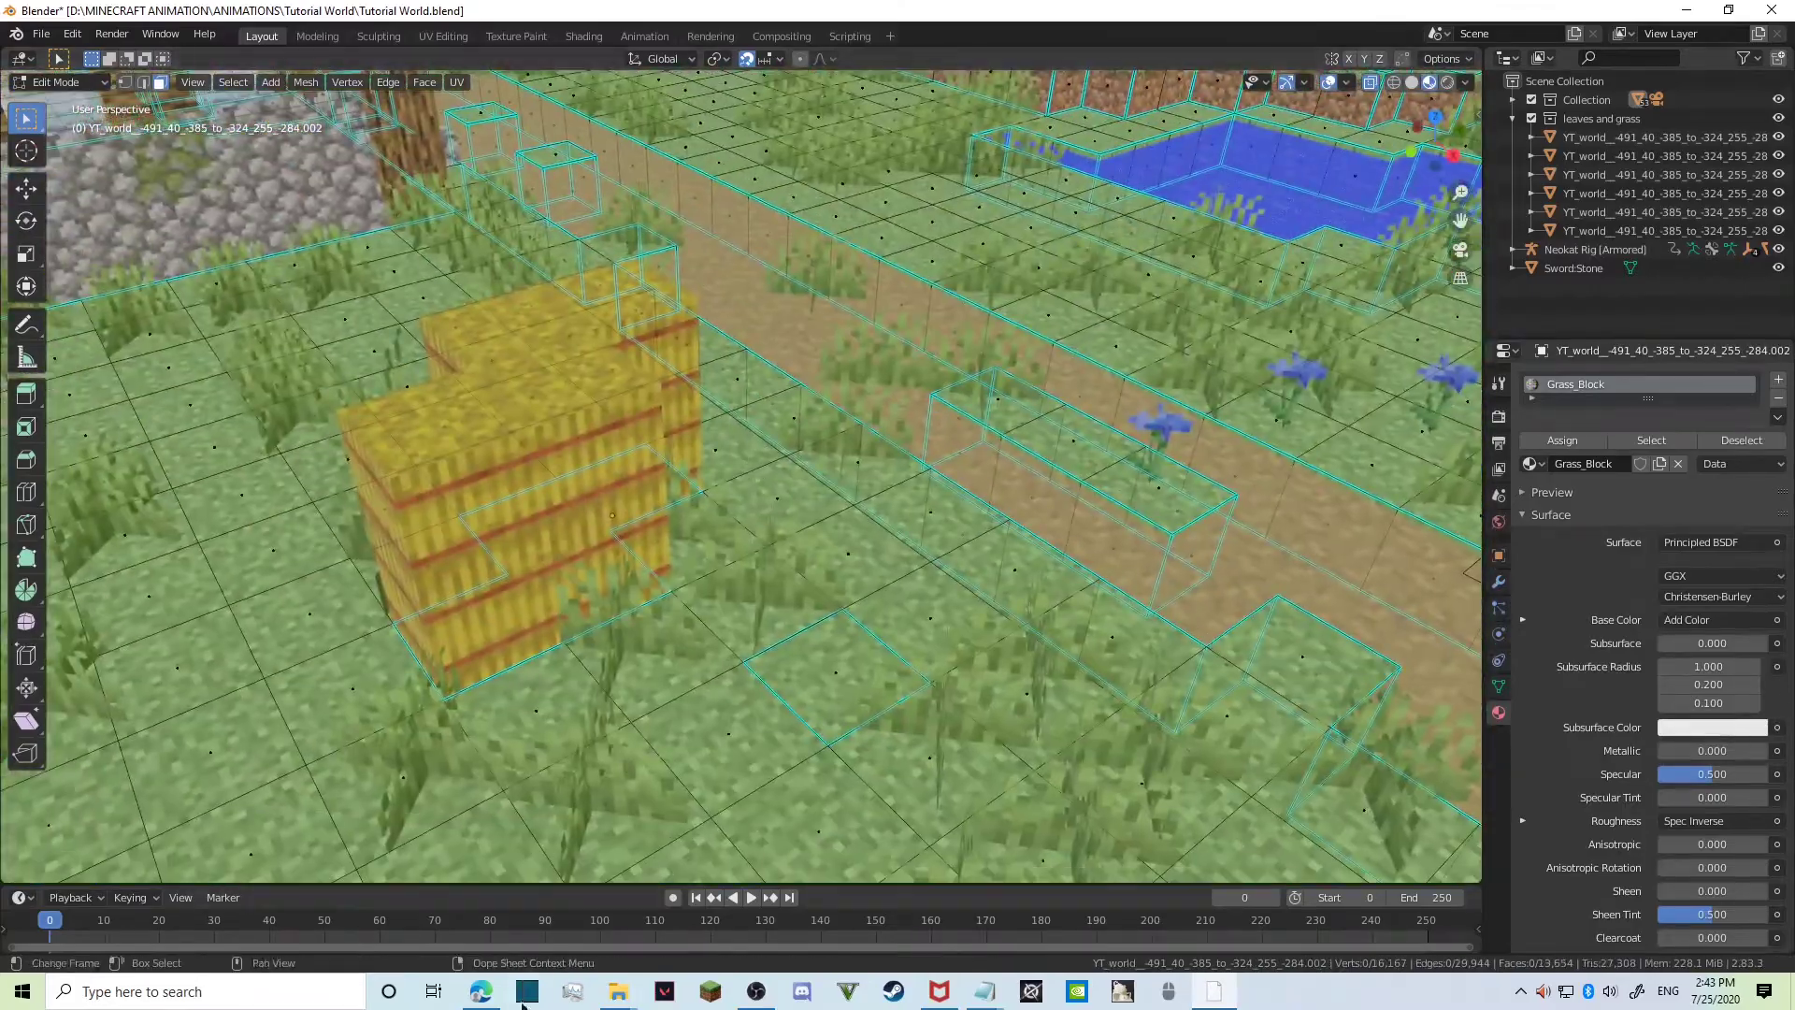
click(477, 994)
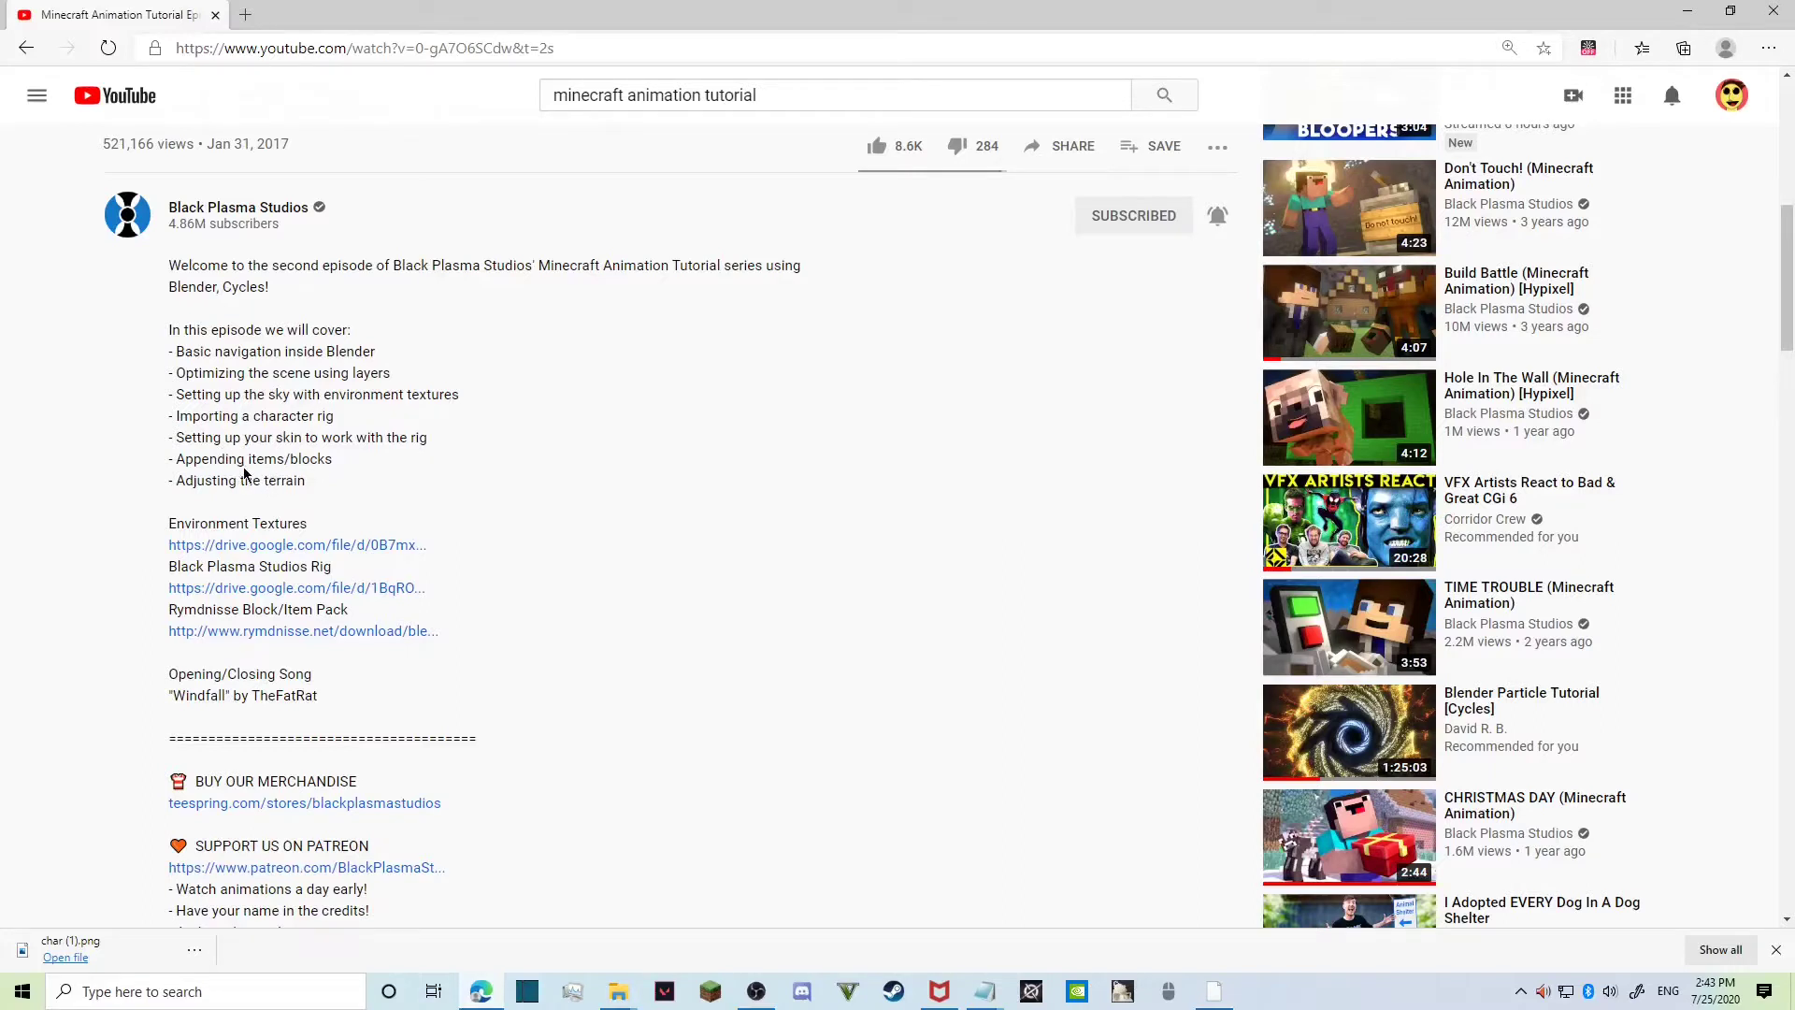
click(1214, 991)
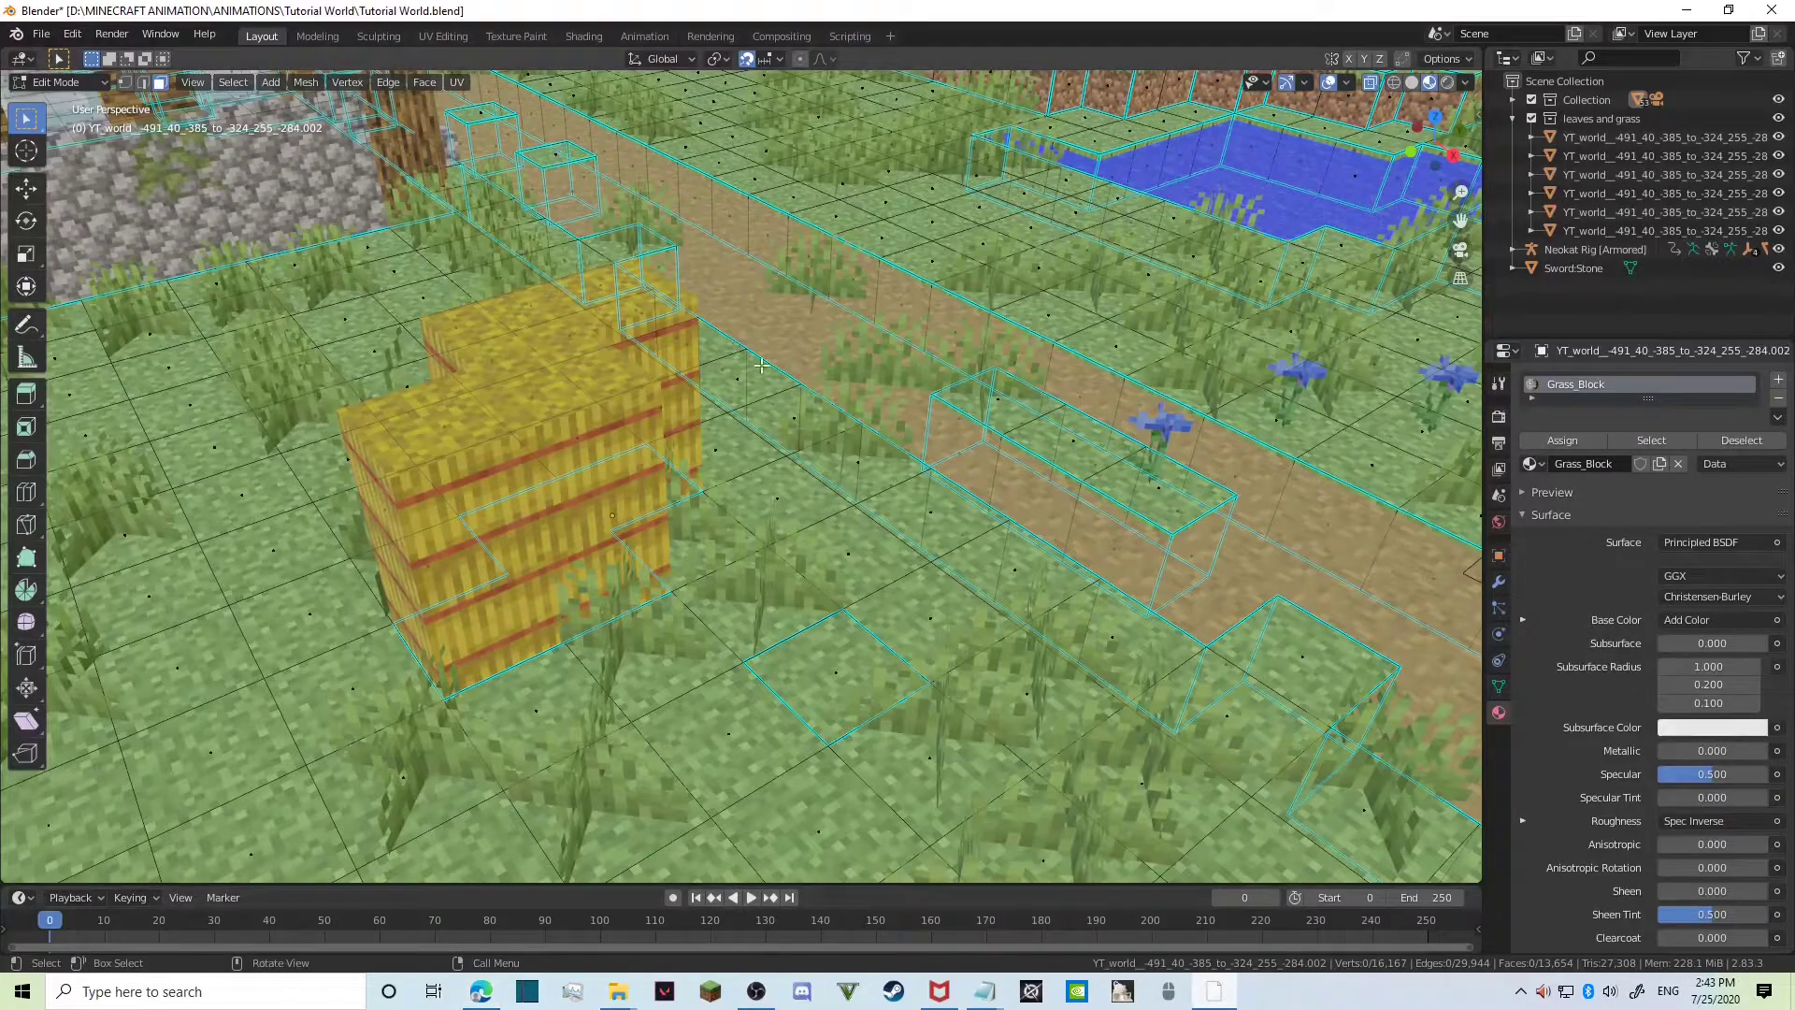
Return to Object Mode, clear the selection and place the 3D cursor on the patched grass beside the hay bales.
scroll(684, 264, down, 15)
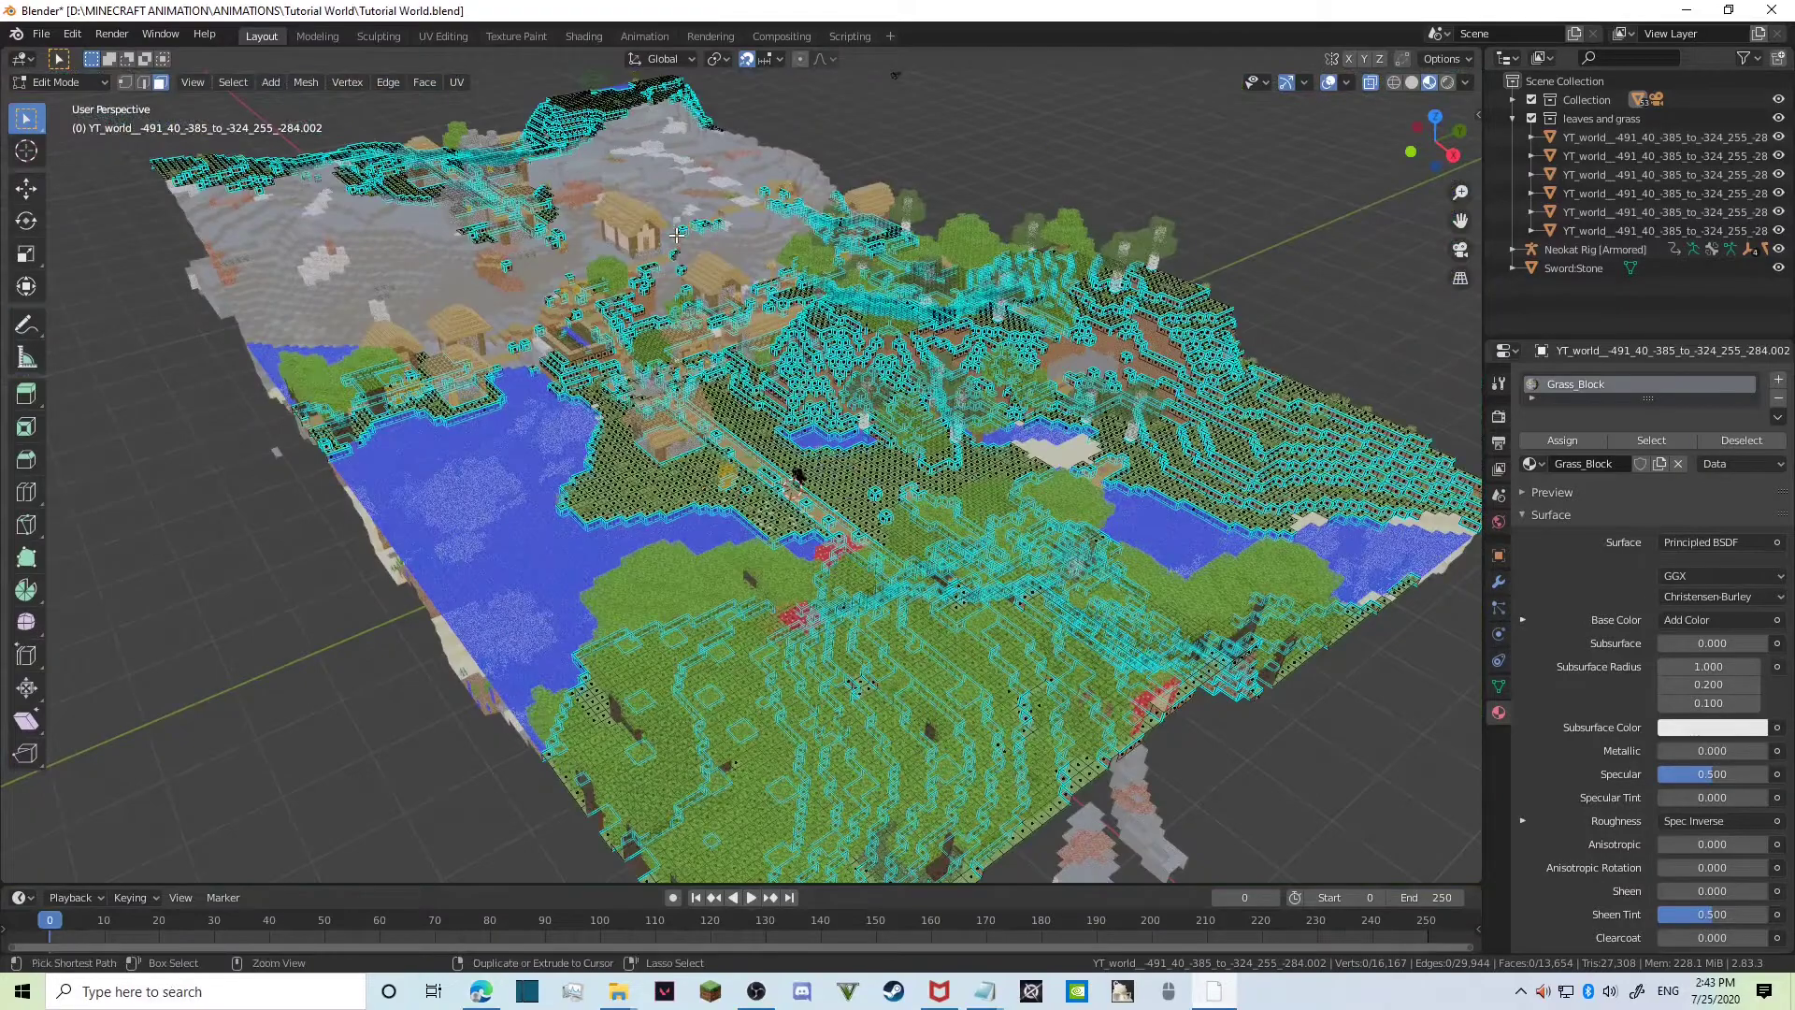
key(Tab)
key(alt+a)
scroll(739, 350, up, 10)
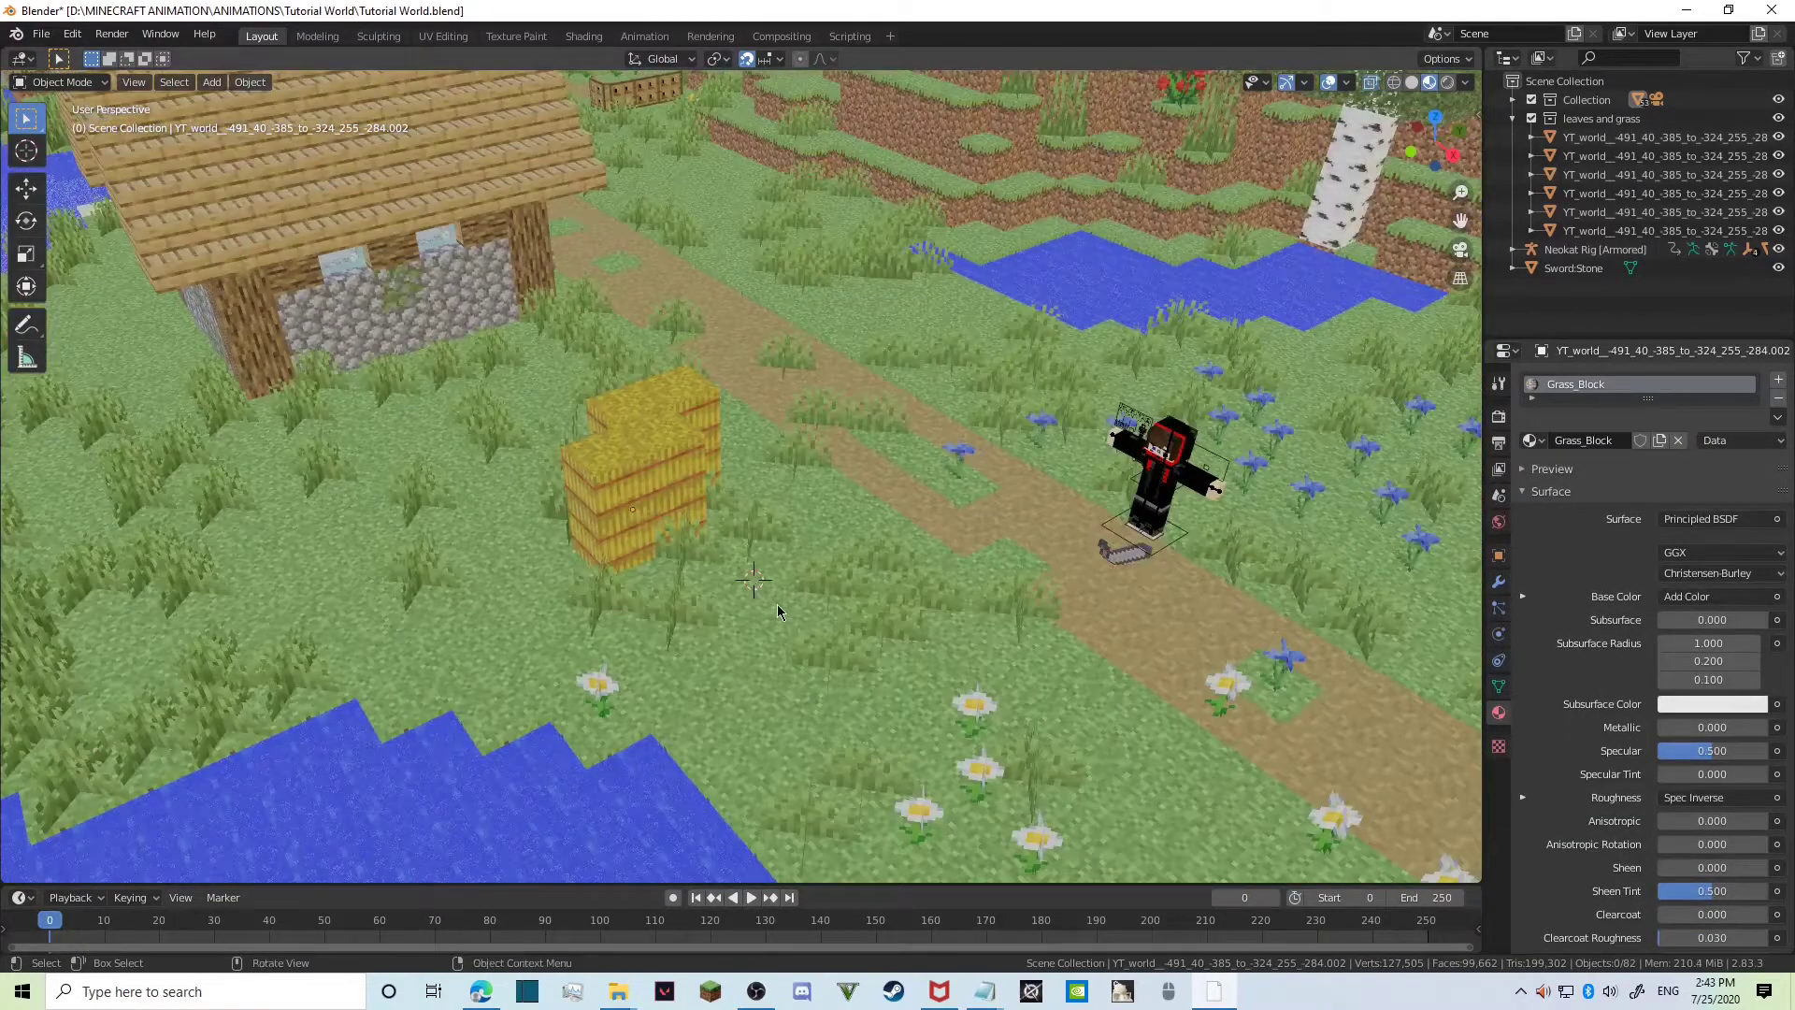
scroll(777, 604, up, 8)
scroll(742, 482, down, 2)
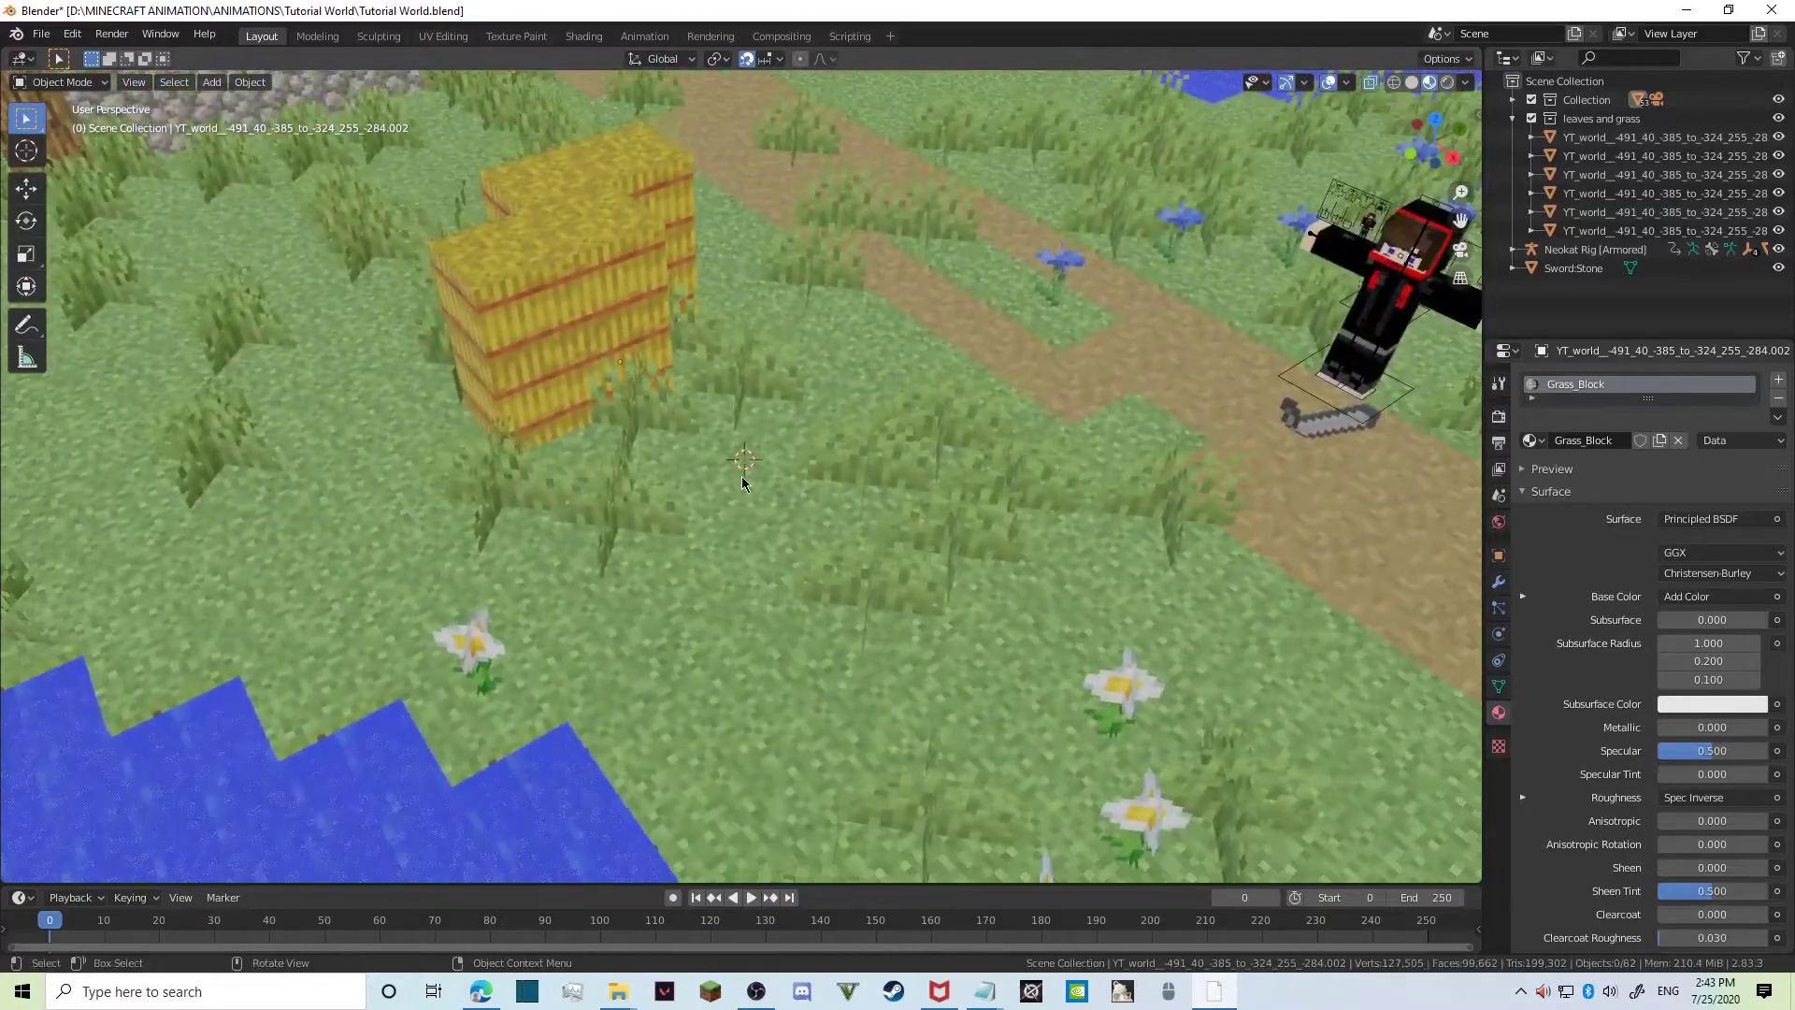
Start appending from Minecraft_Blocks_Rig.blend in the rigs, blocks and items folder and open its Object data.
click(42, 35)
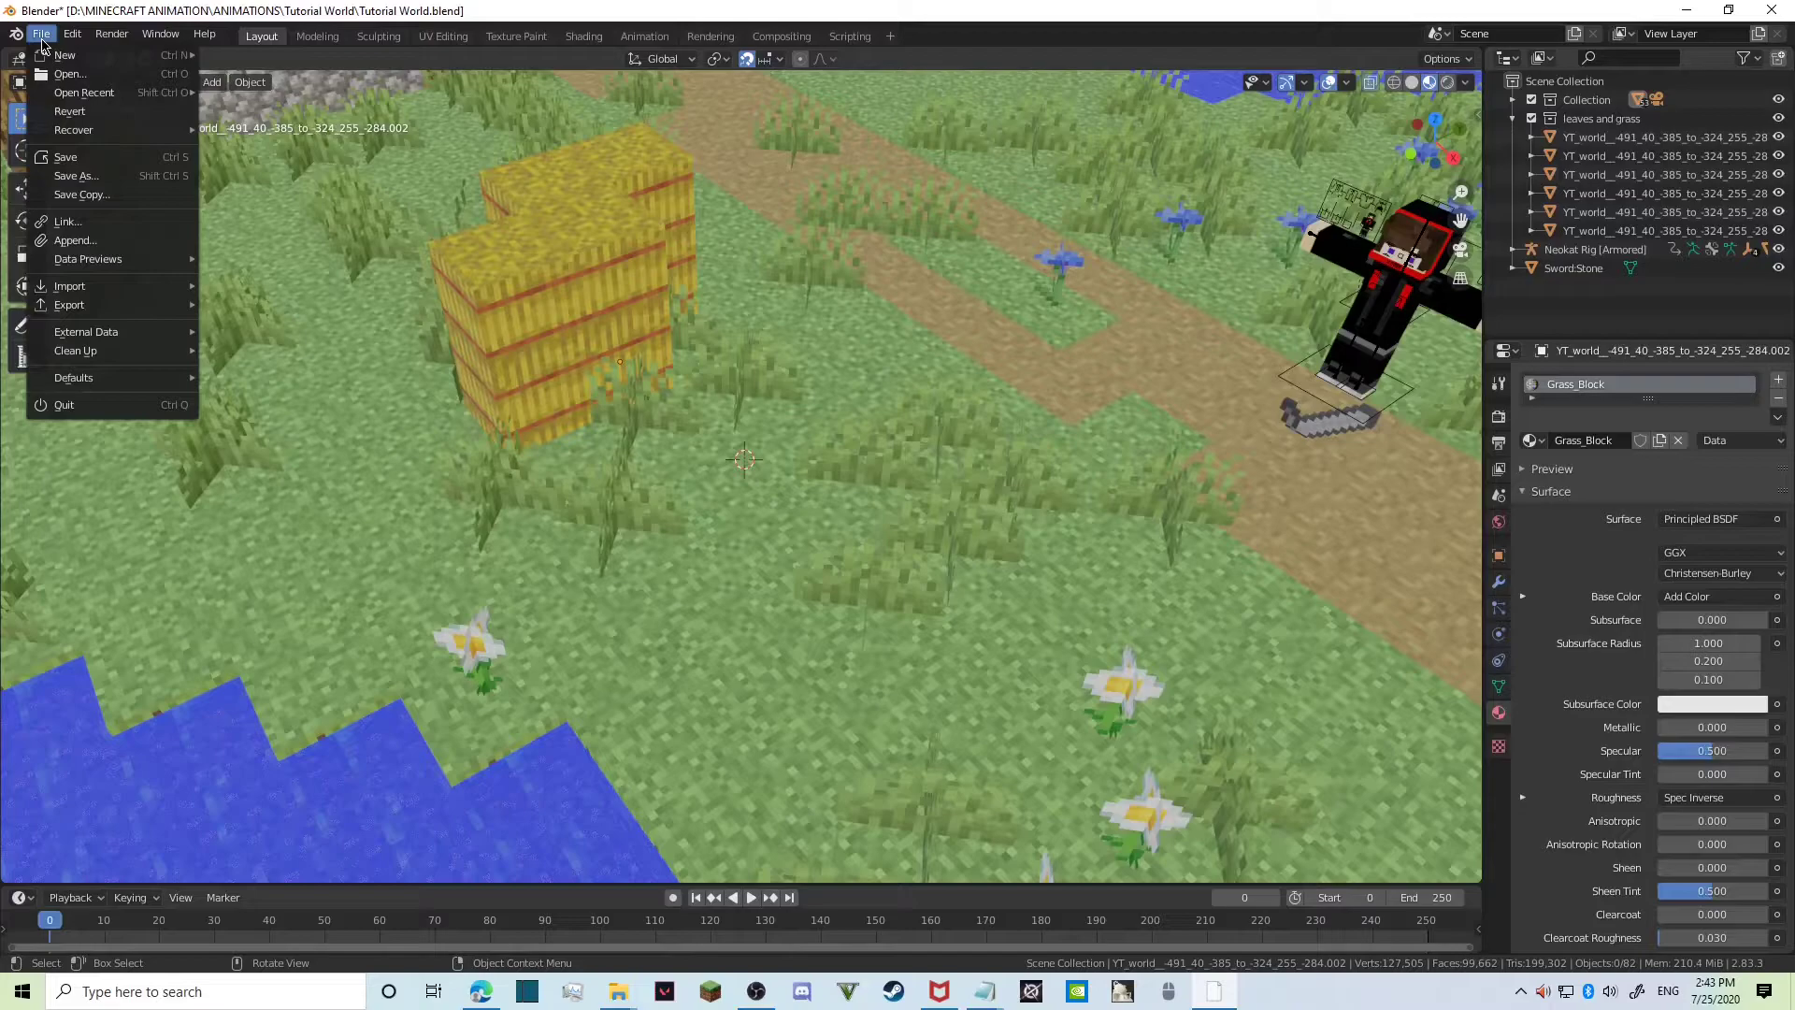
click(79, 246)
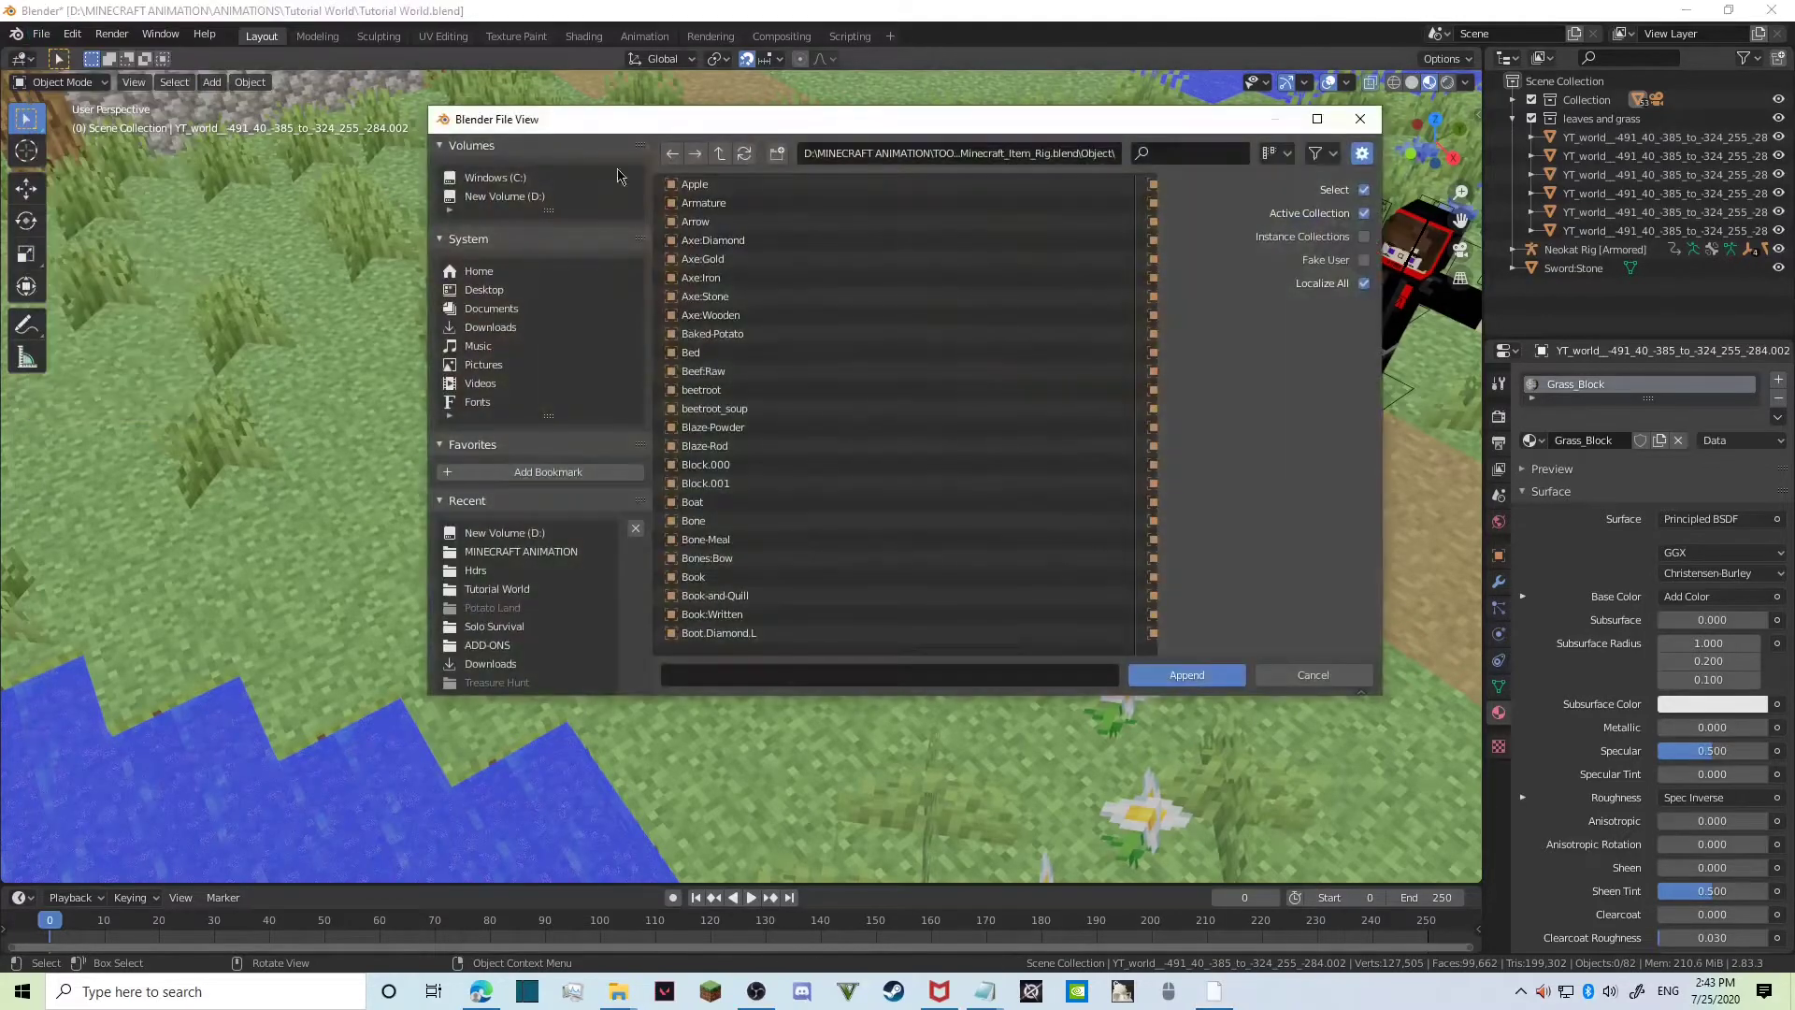
click(720, 153)
click(720, 154)
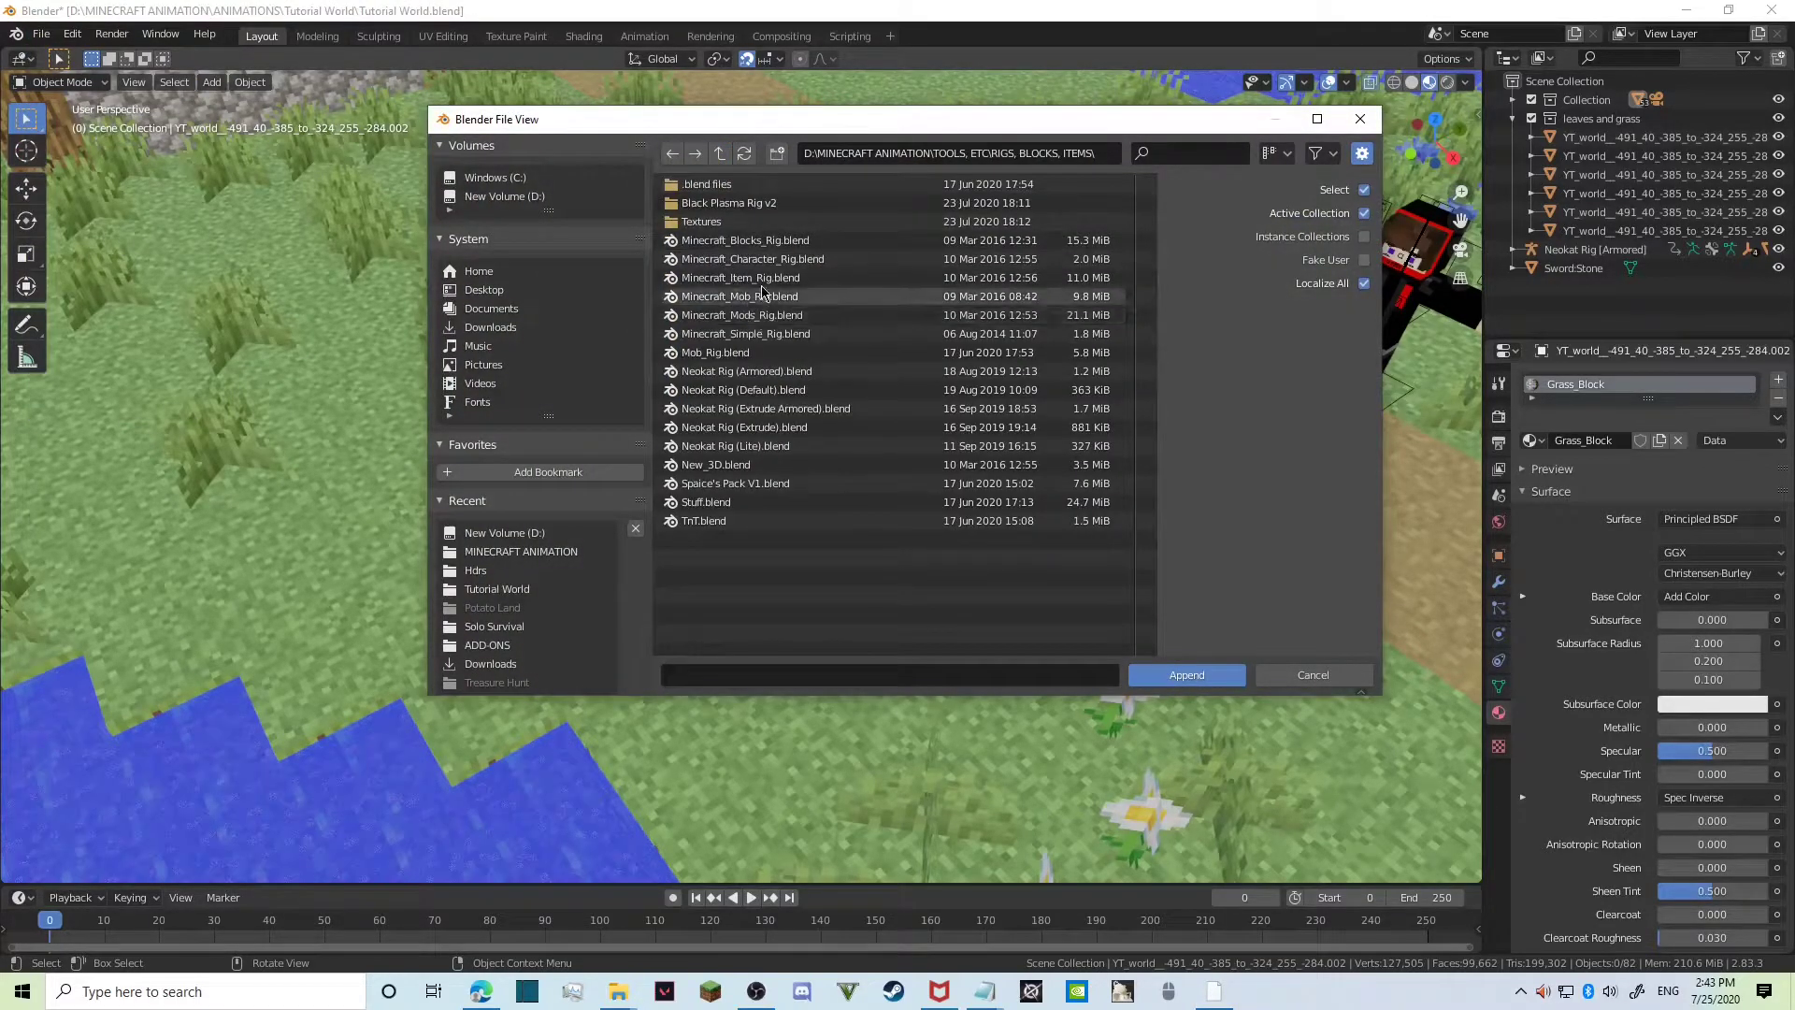
double_click(746, 240)
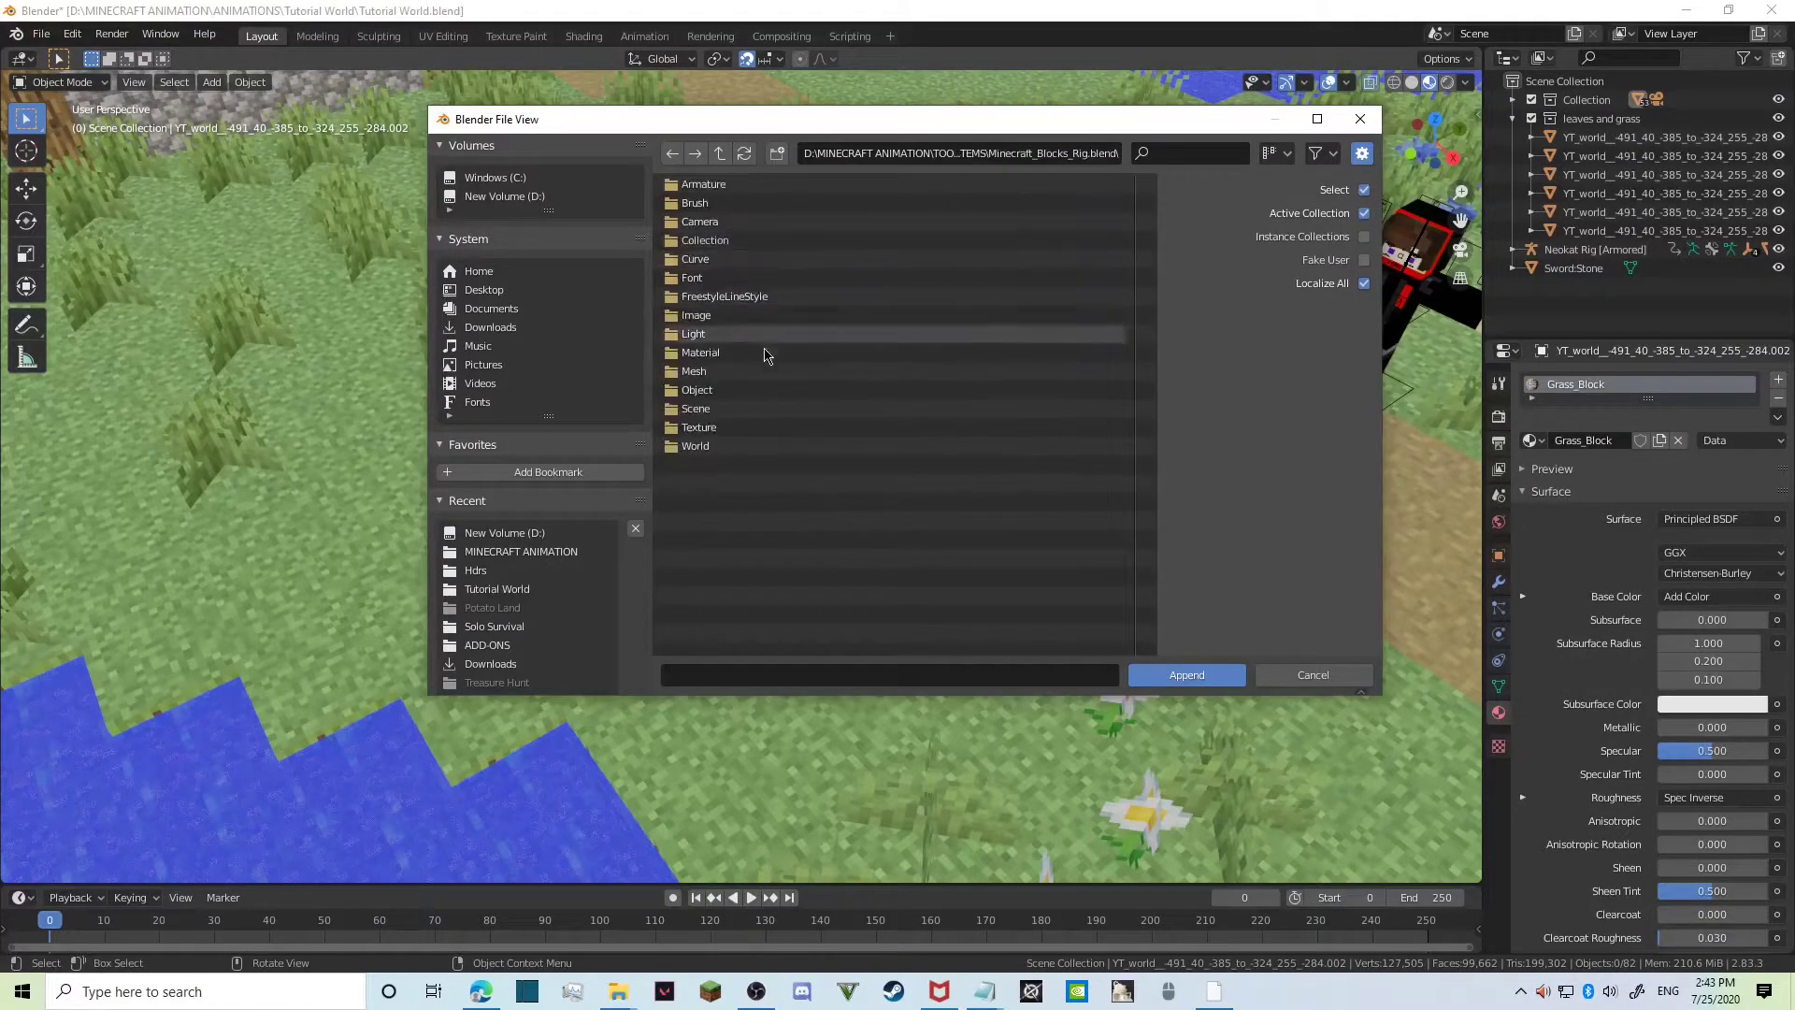
double_click(730, 390)
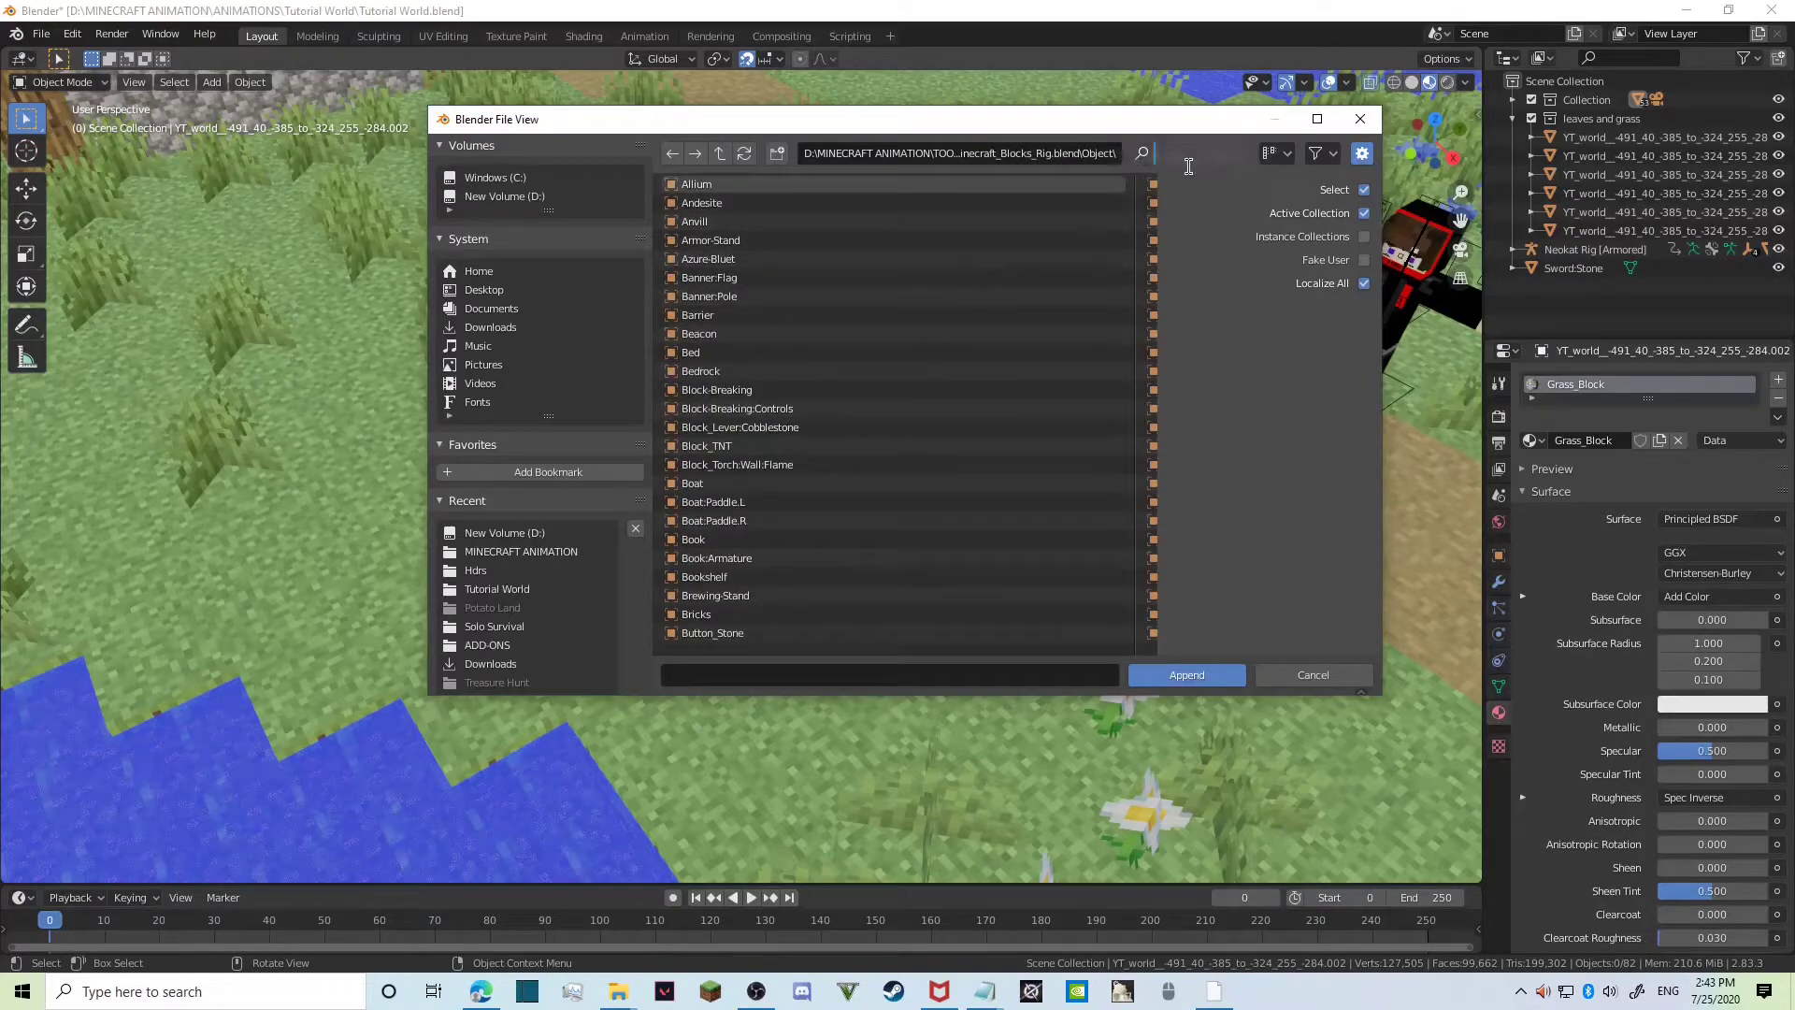
Append the Chest and Chest:Bones objects from the block rig file into the scene.
click(725, 334)
scroll(738, 320, down, 3)
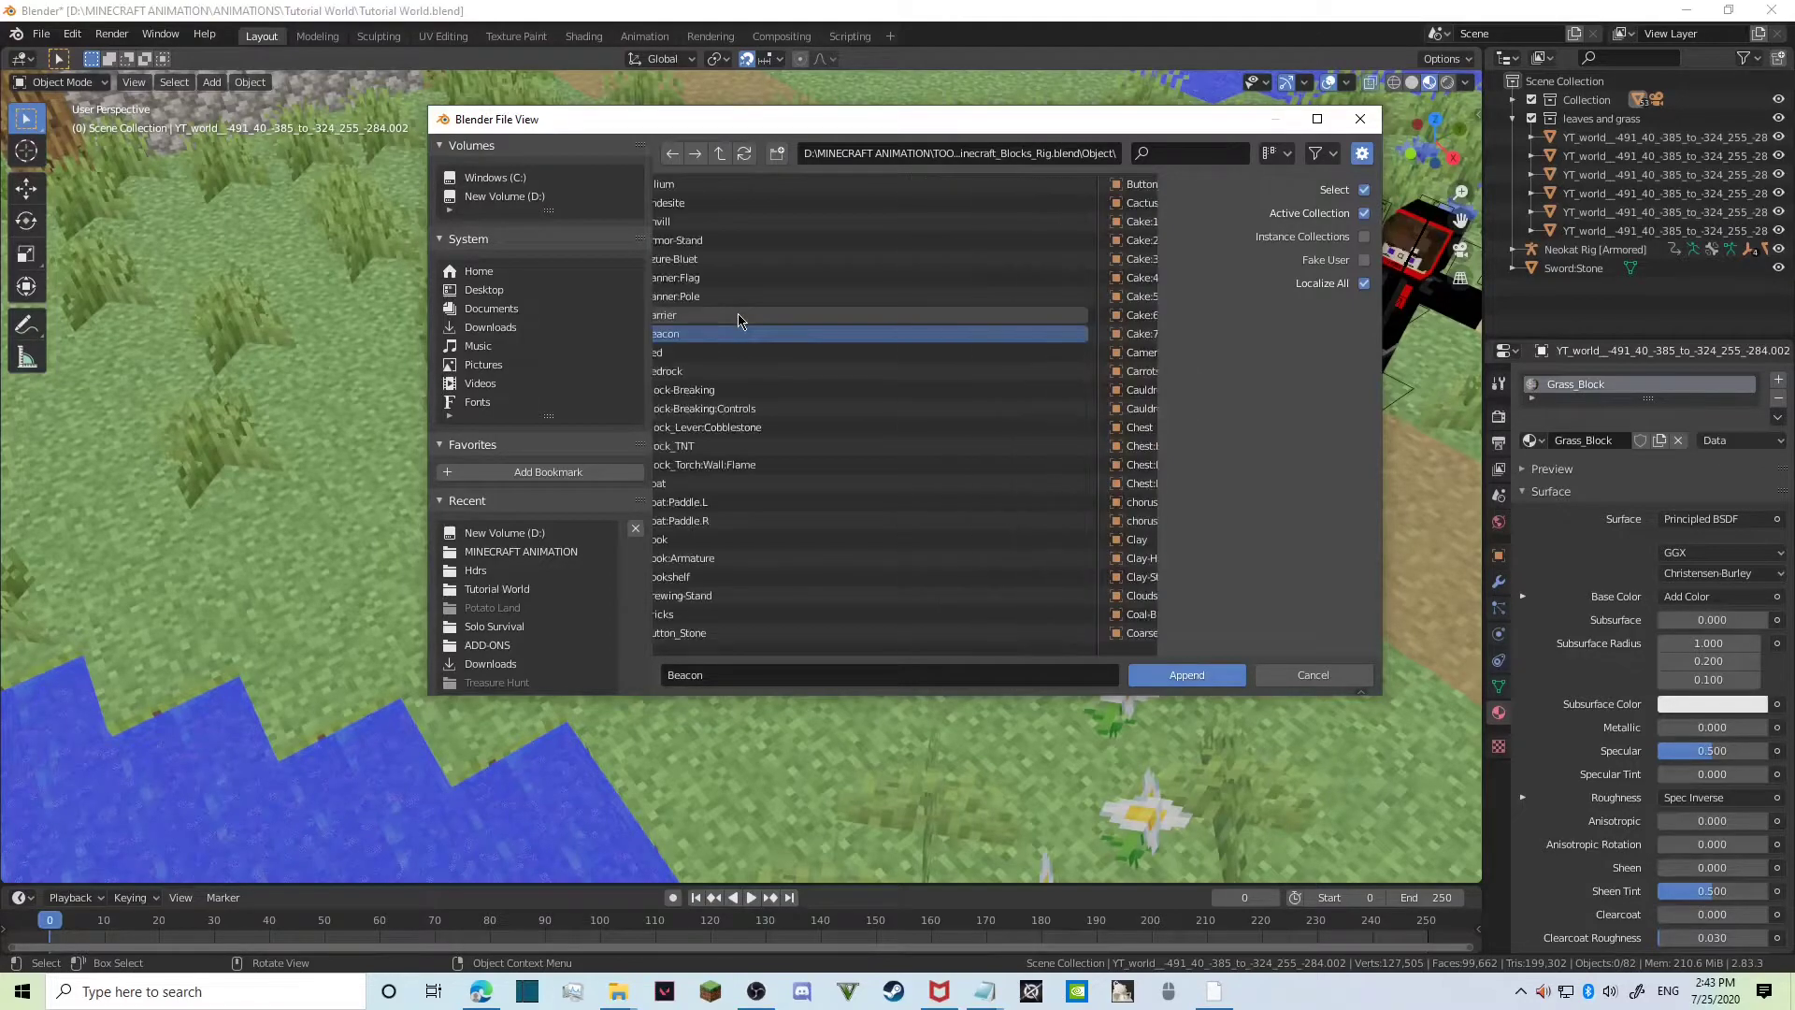
click(1006, 430)
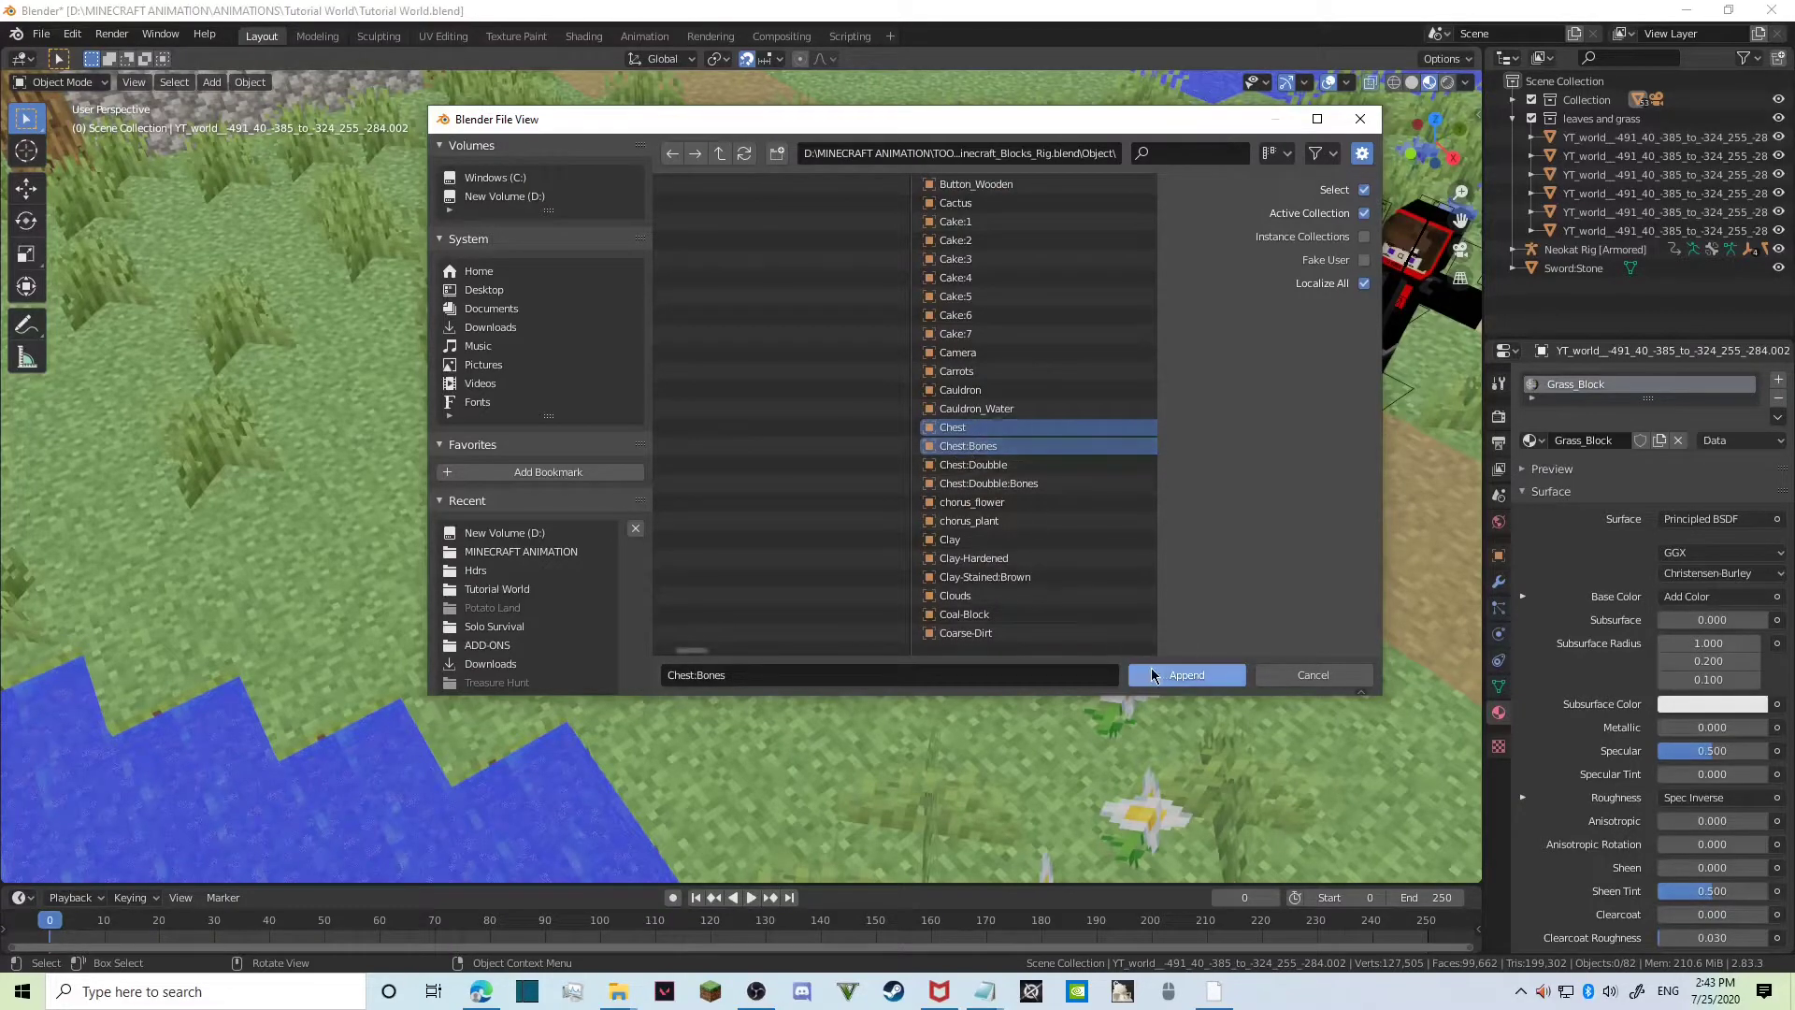
click(1181, 675)
Snap the appended chest and its bones to the 3D cursor beside the hay bales and get a close view.
key(shift+s)
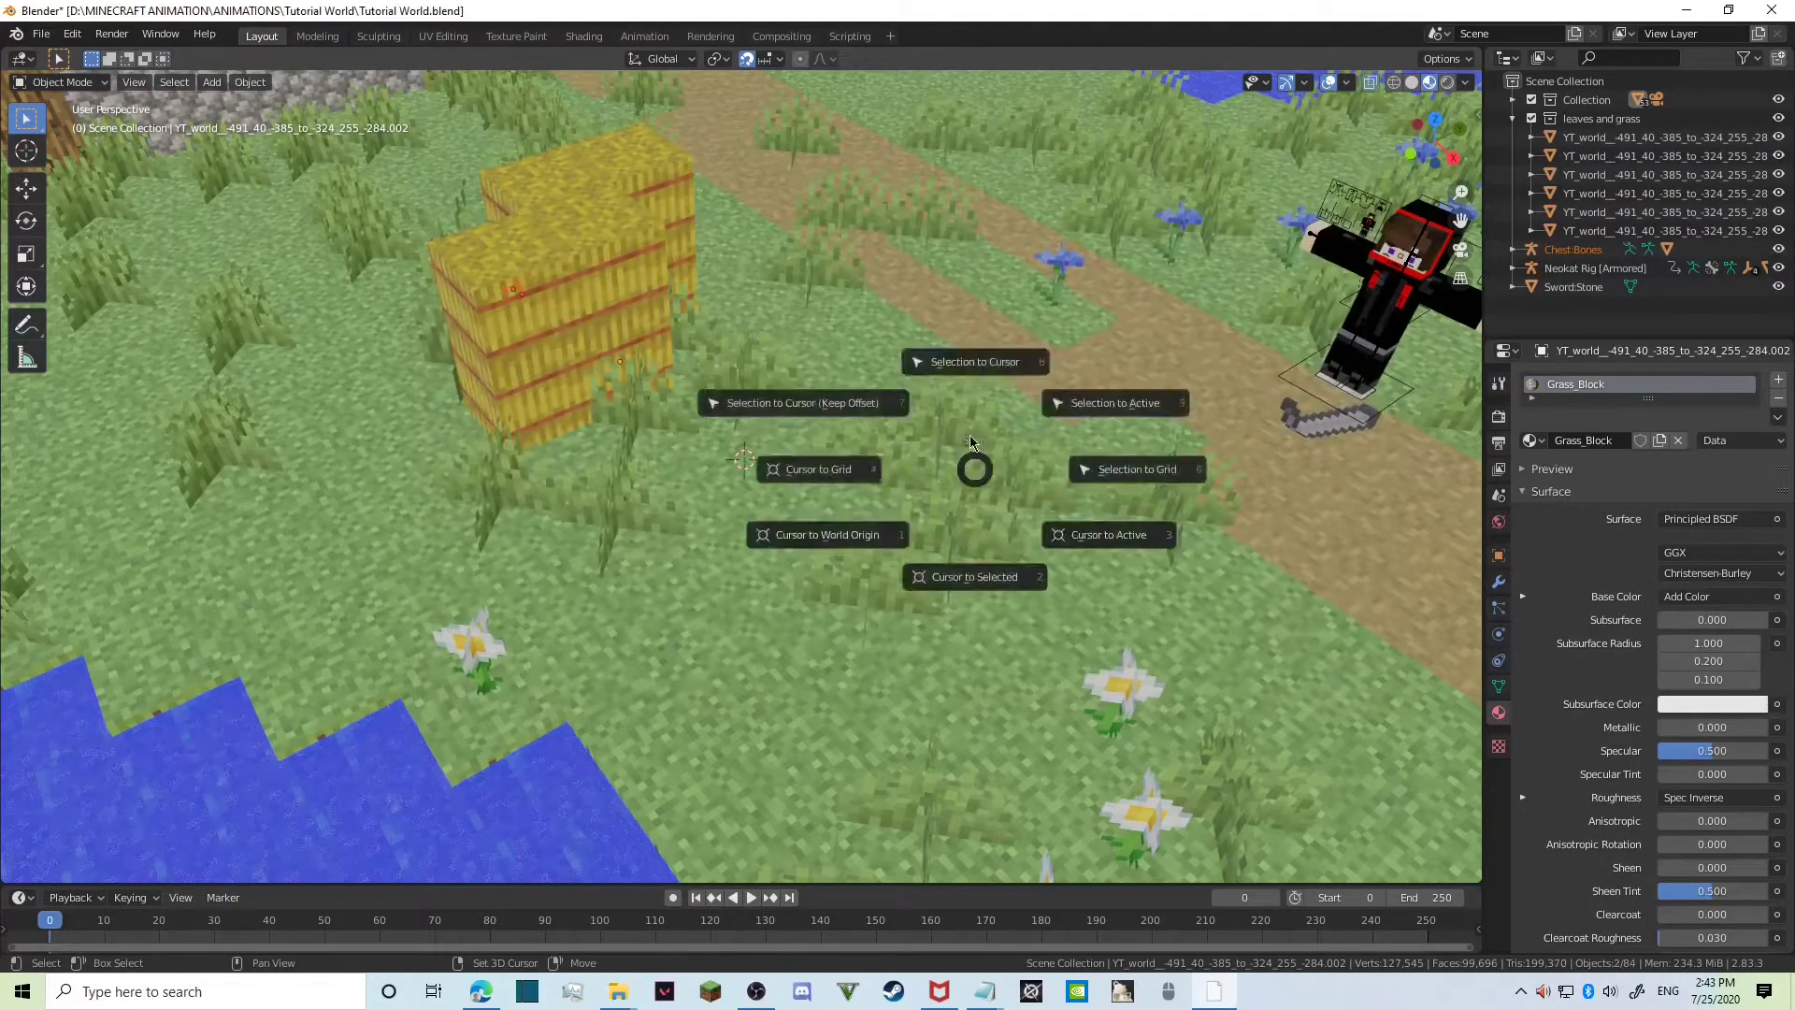
click(934, 426)
key(shift+grave)
key(w)
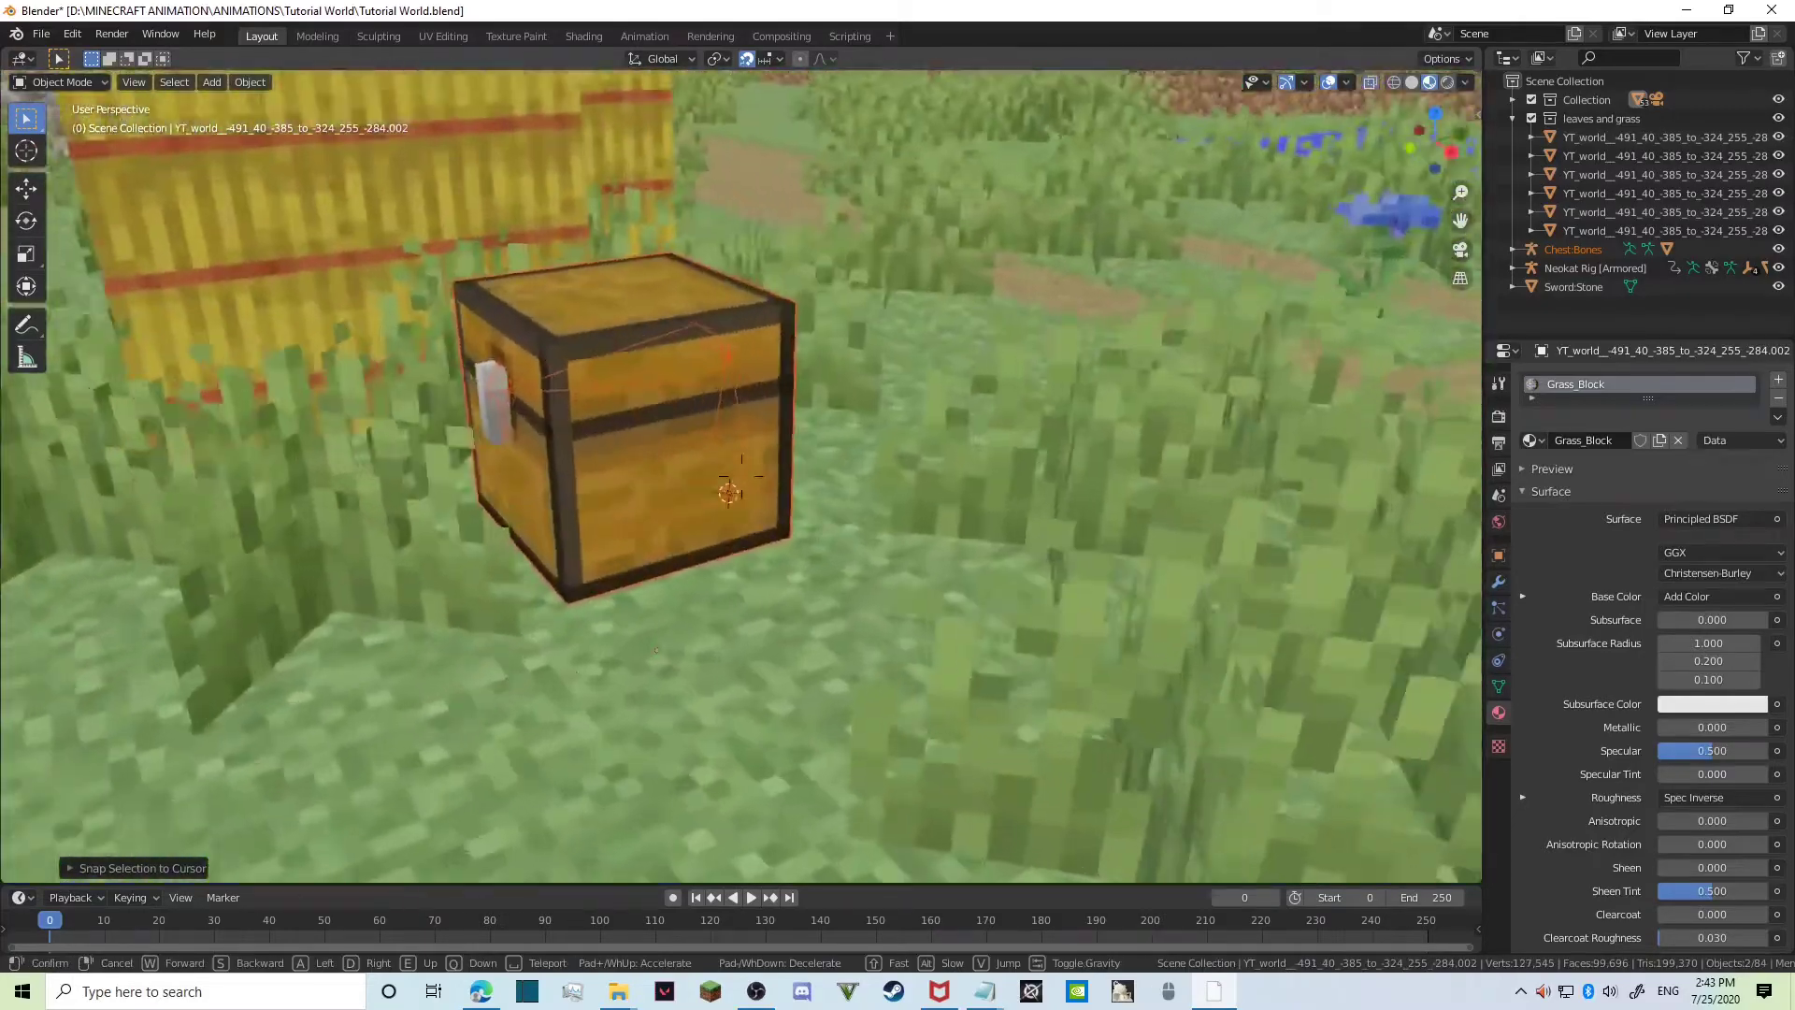
click(741, 476)
Put the Chest:Bones armature in Pose Mode and try rotating the lid bone to open the chest.
click(849, 376)
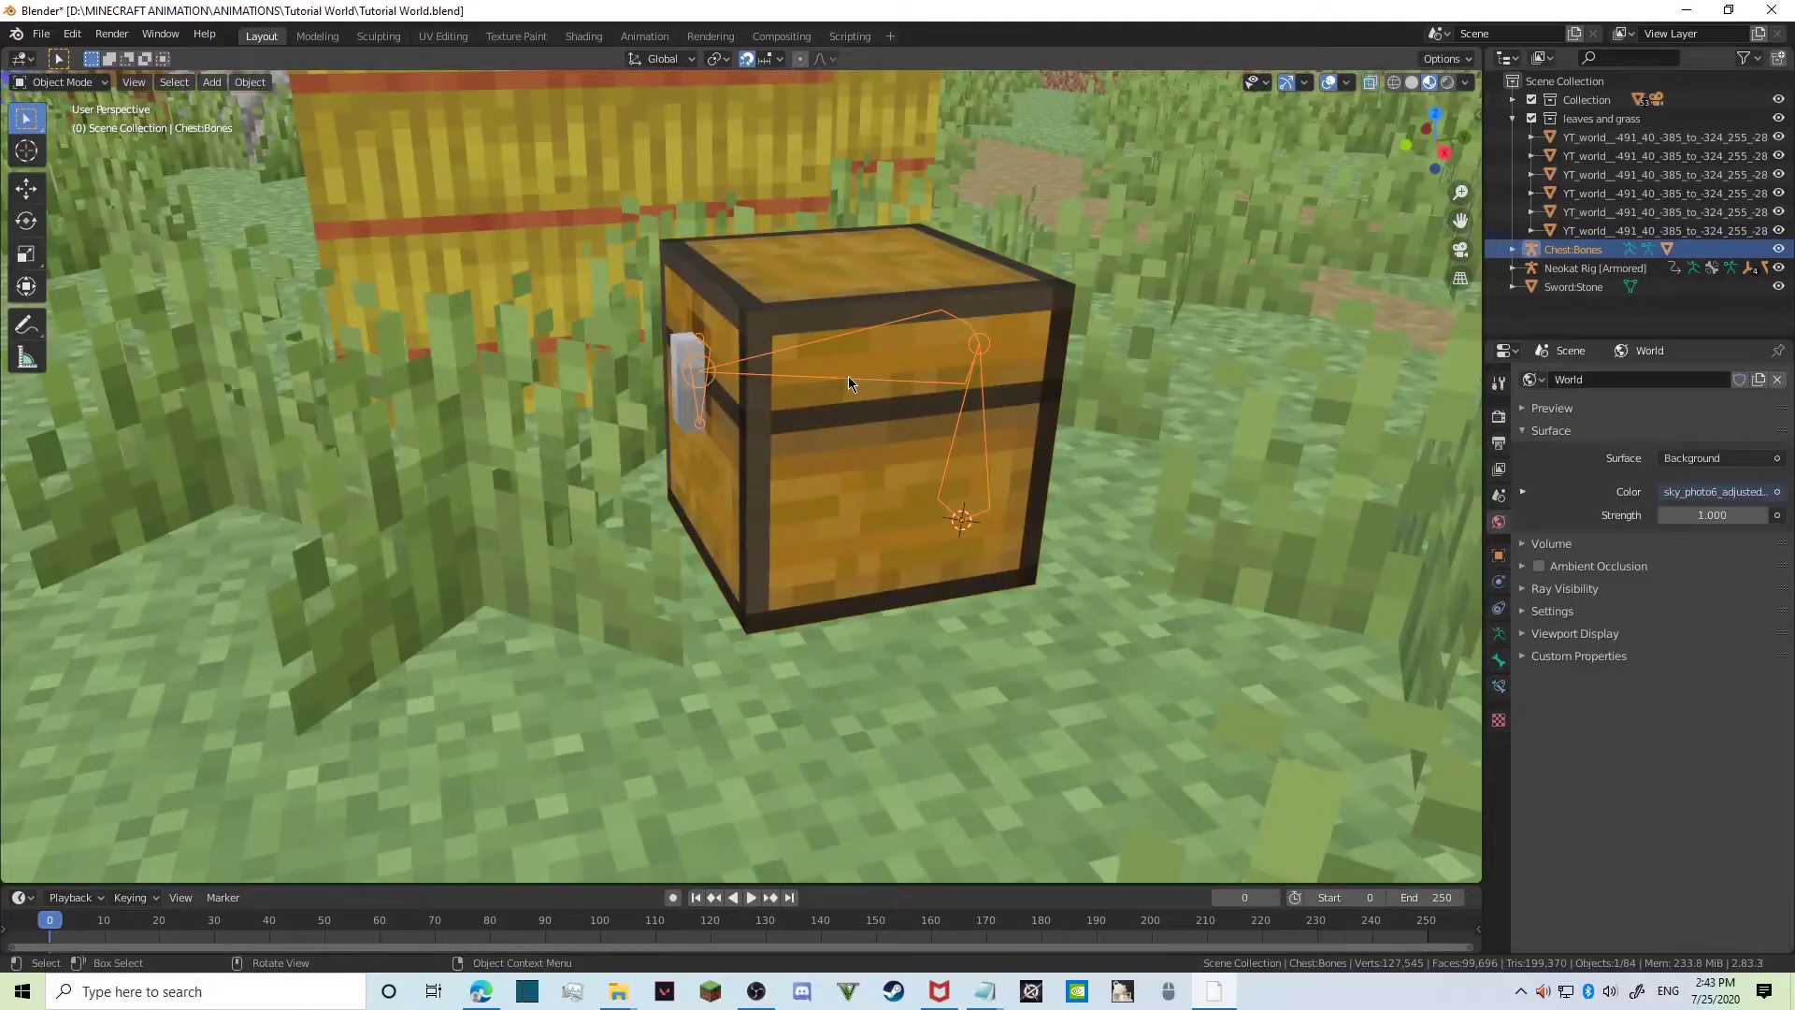
key(ctrl+Tab)
key(r)
key(r)
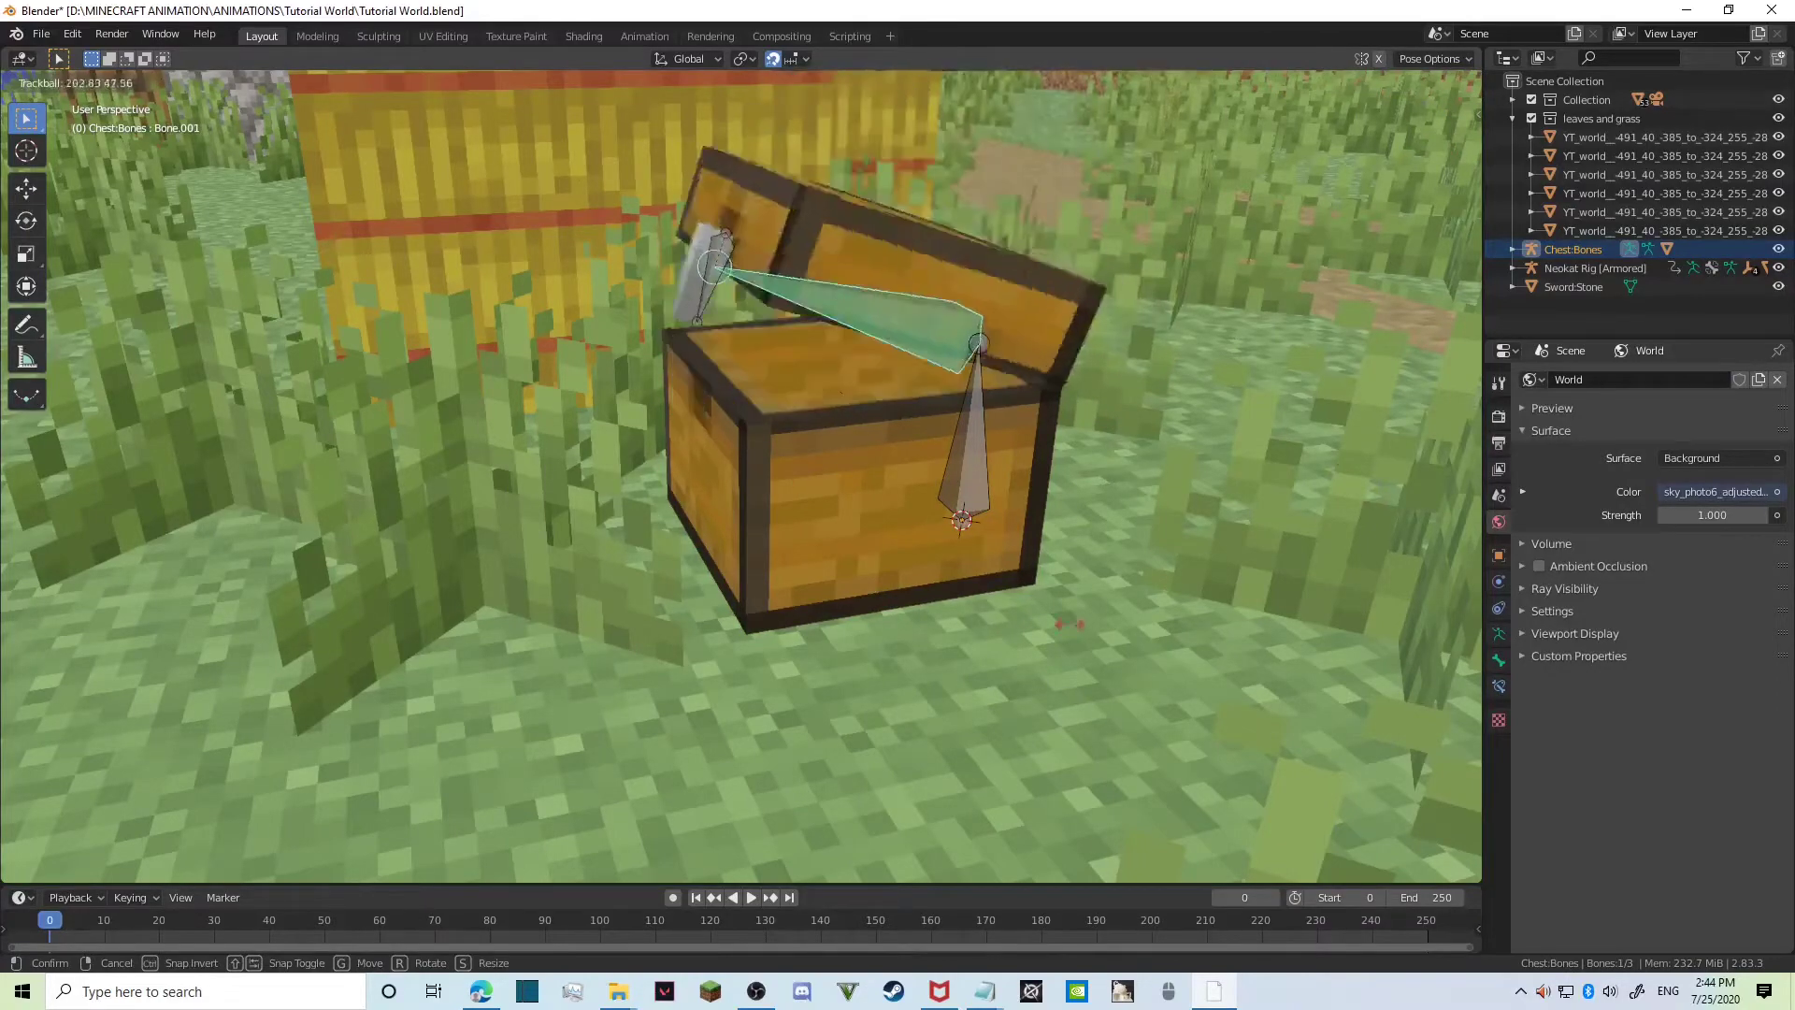
key(Escape)
View the whole village scene with the chest from a distance, and switch to OBS.
key(shift+grave)
key(s)
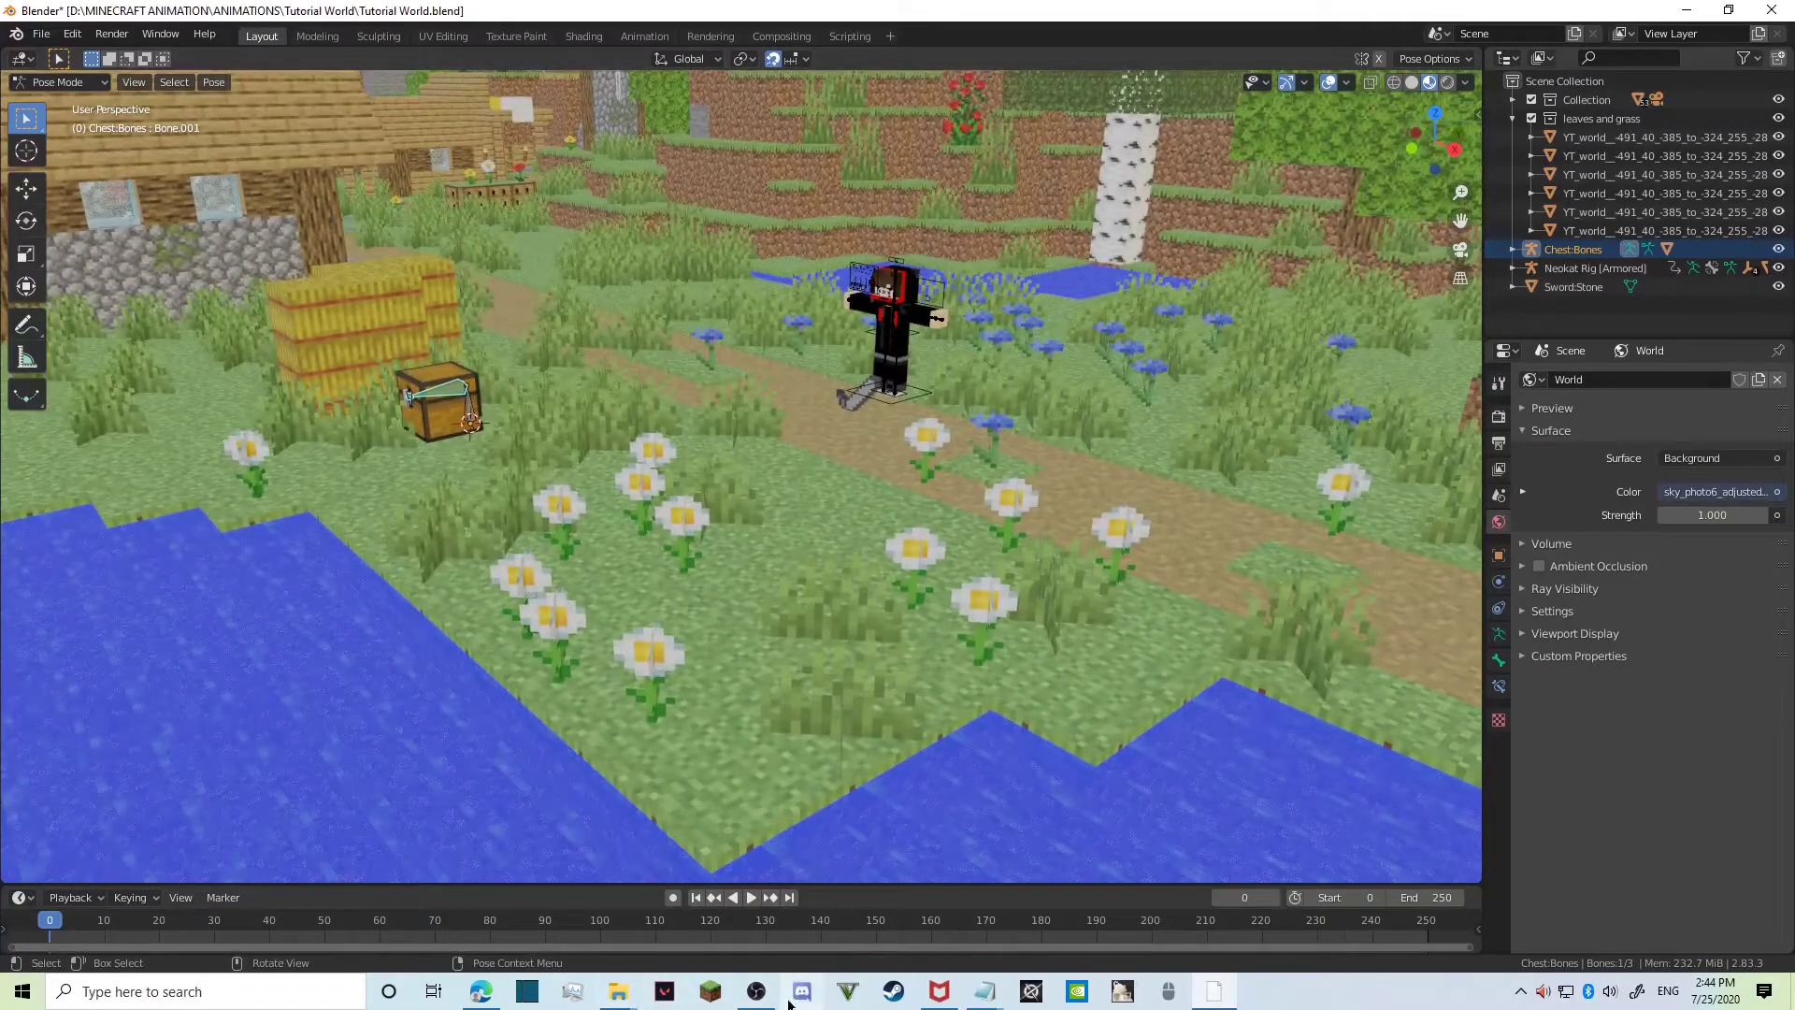
click(757, 992)
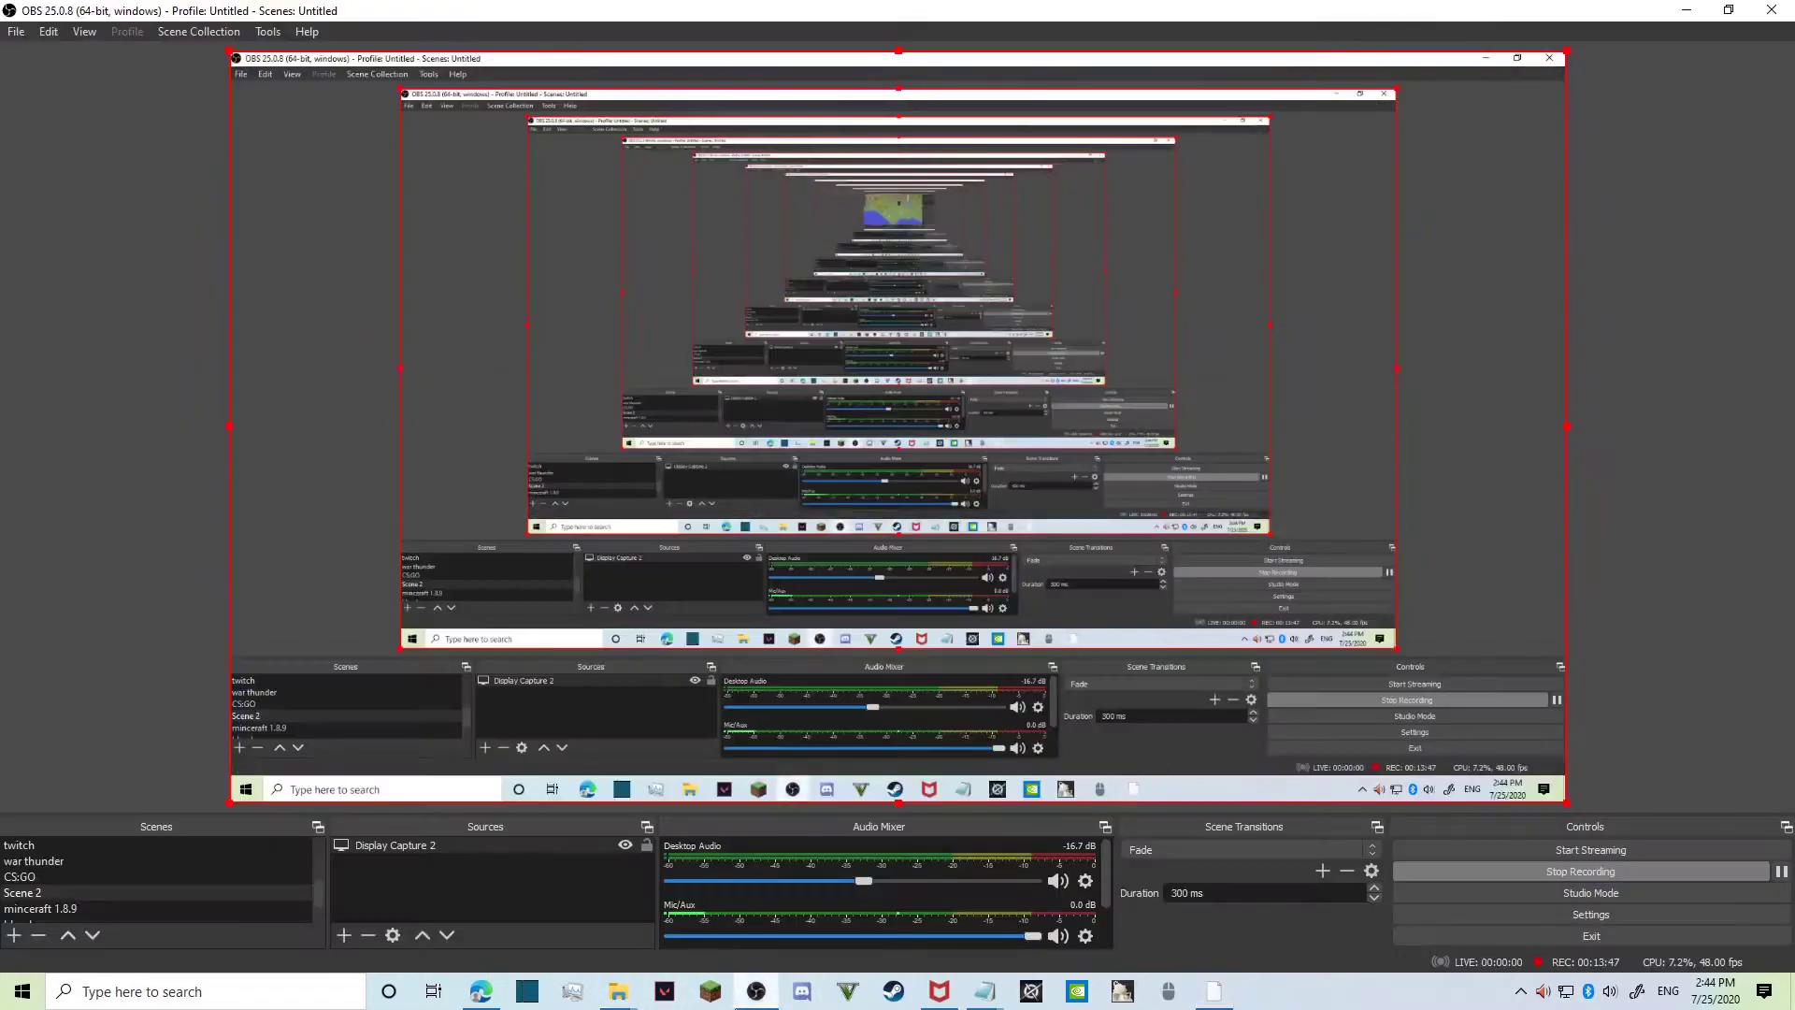